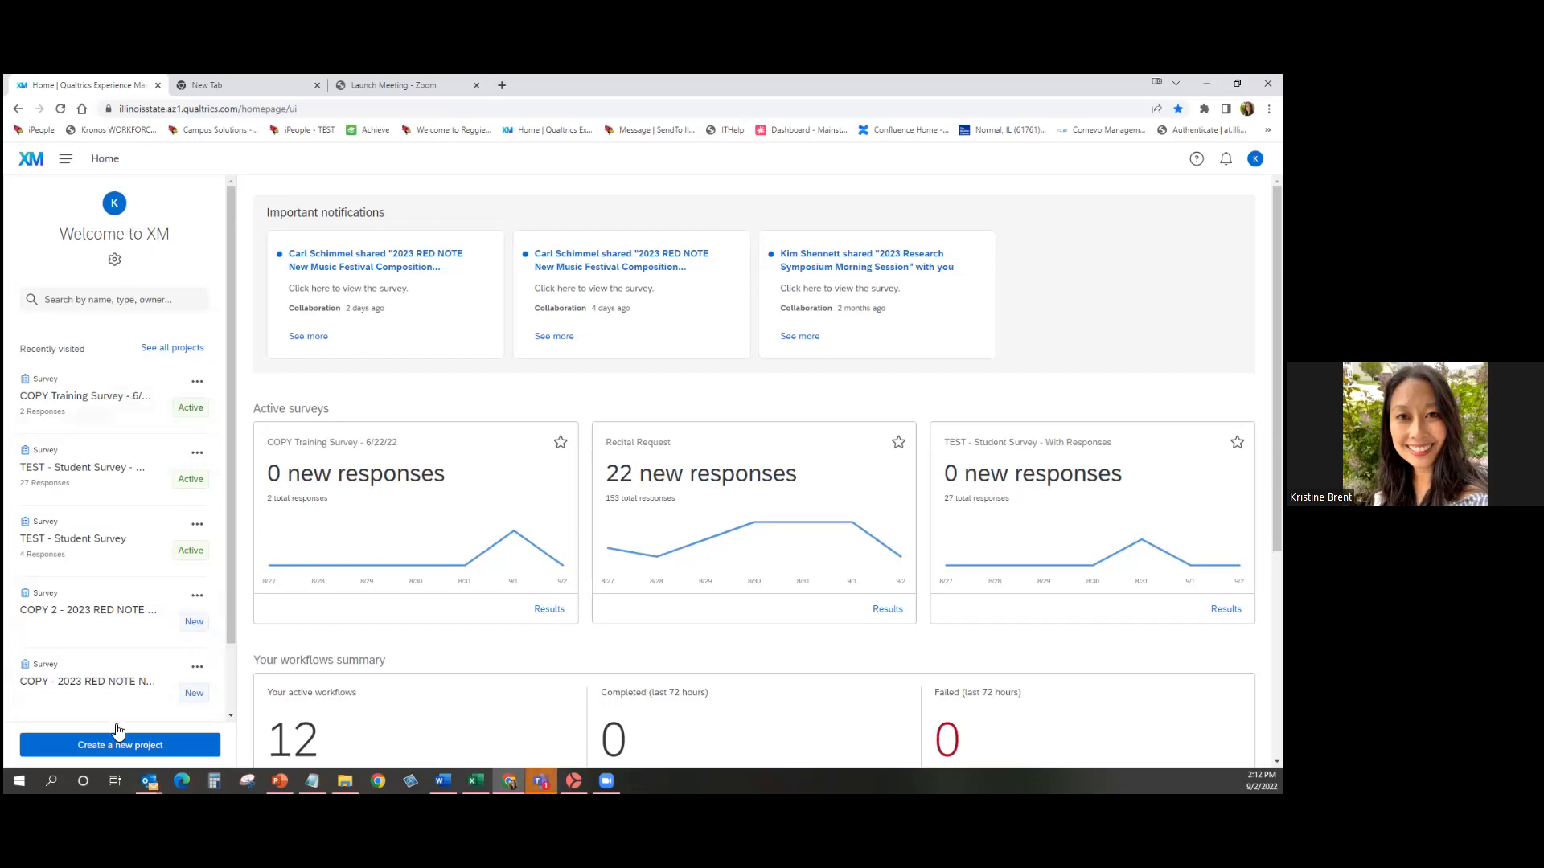
# Scroll the XM home page, then expand the hamburger navigation menu at top left.
pyautogui.scroll(-2, 236, 700)
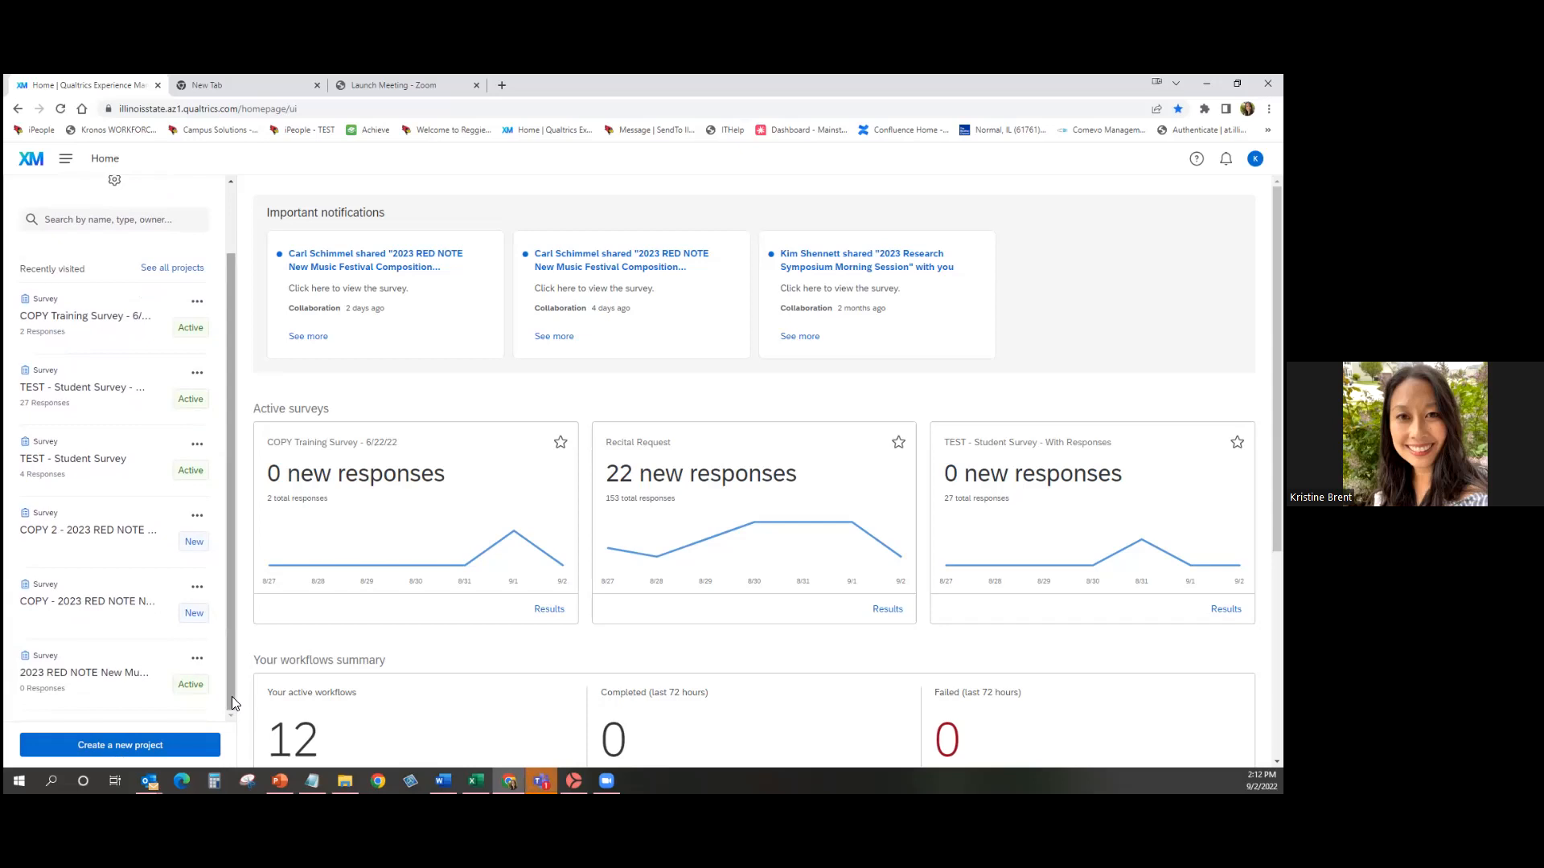
pyautogui.moveTo(228, 703); pyautogui.dragTo(232, 629)
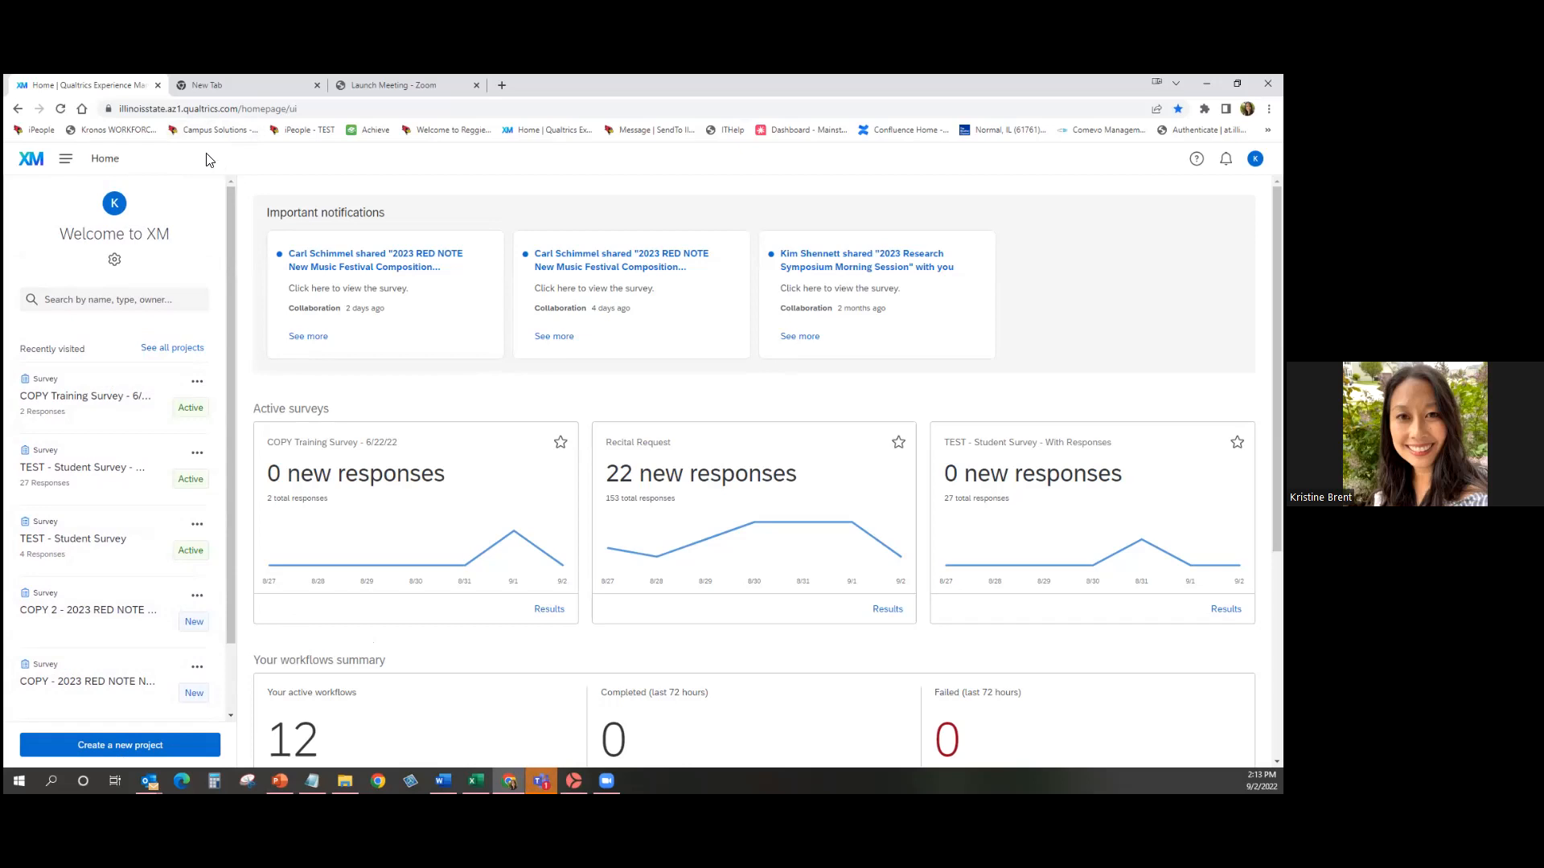
pyautogui.click(65, 163)
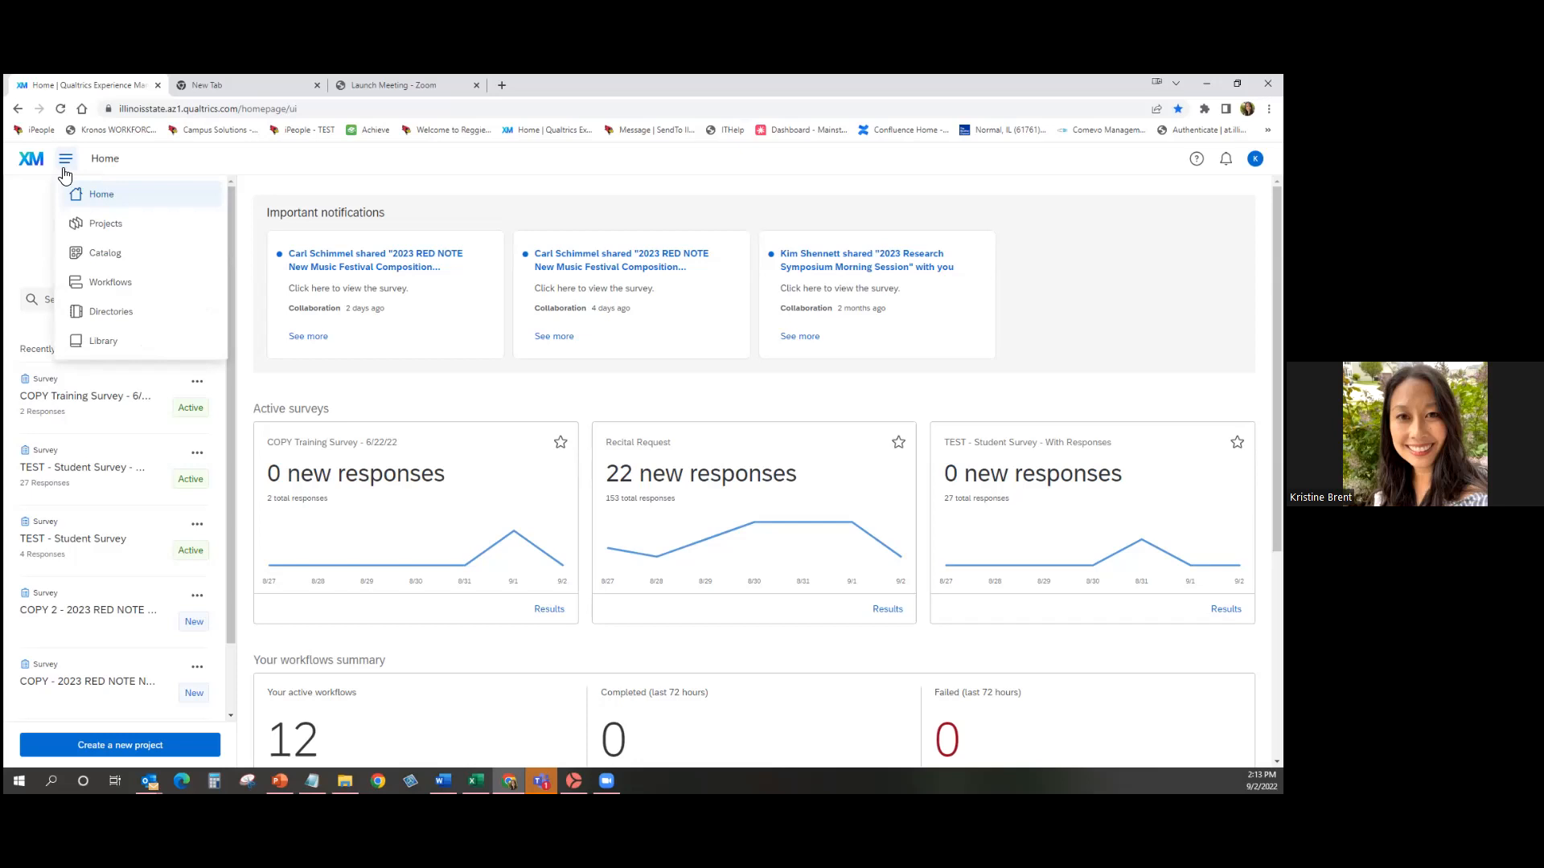
# Choose Library from the navigation menu to reach the Survey Library.
pyautogui.click(92, 341)
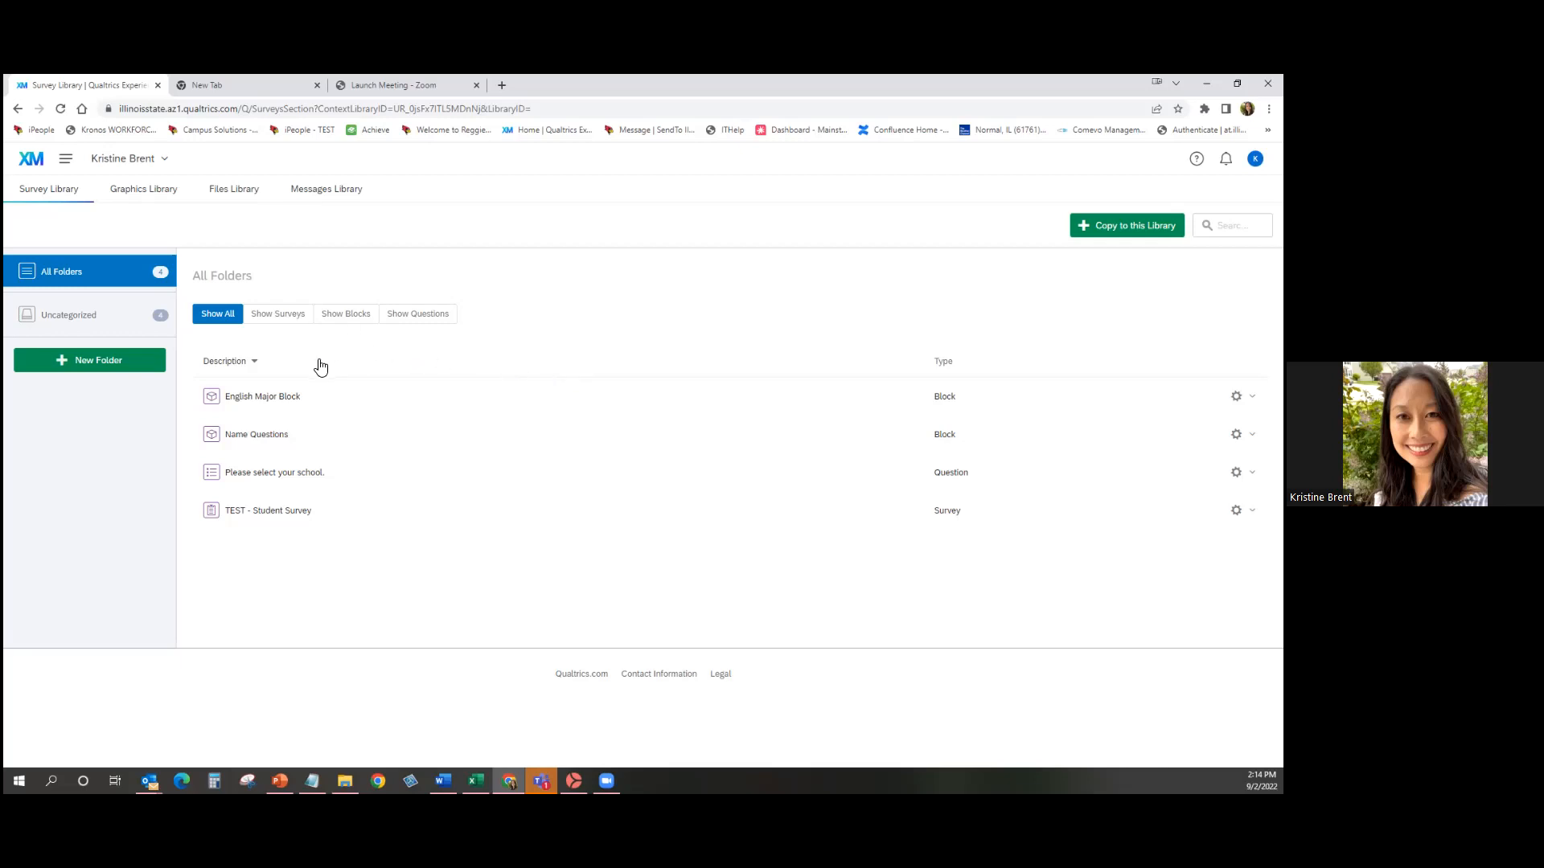
pyautogui.click(293, 406)
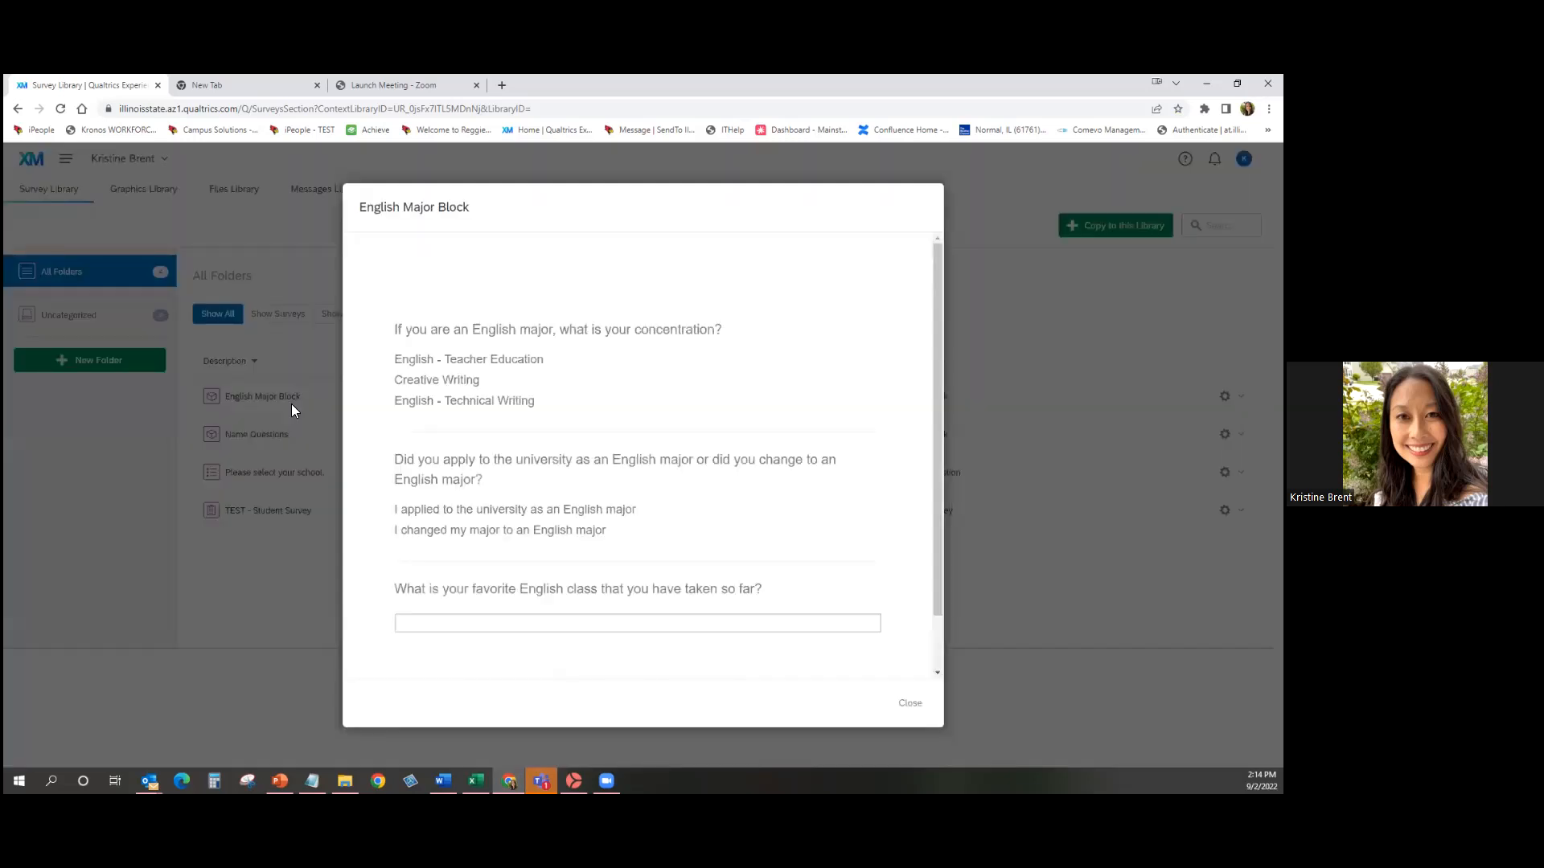
pyautogui.moveTo(940, 613); pyautogui.dragTo(941, 677)
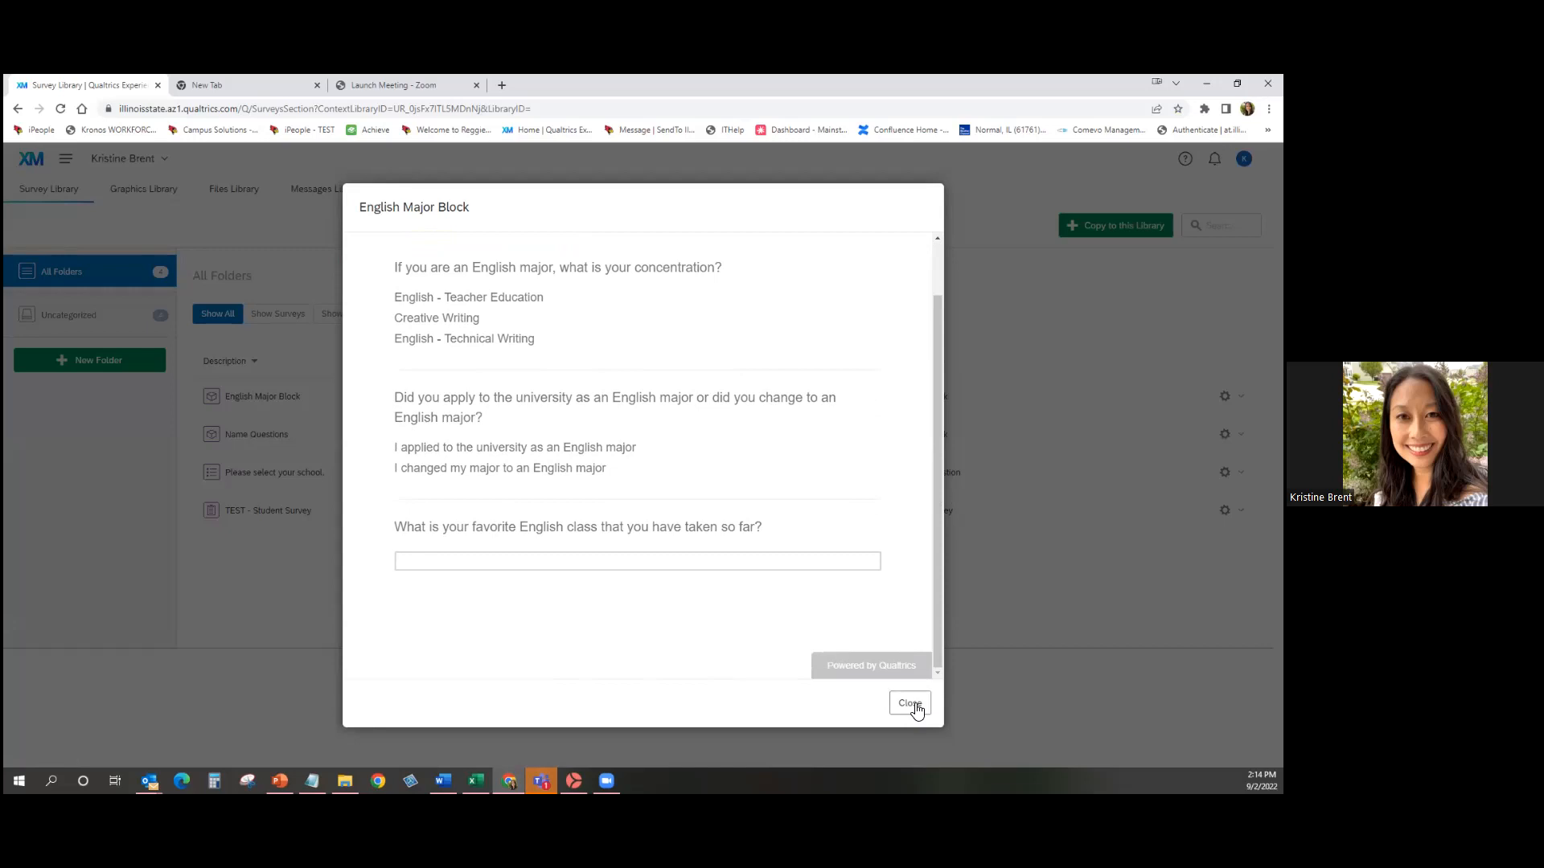
pyautogui.click(914, 704)
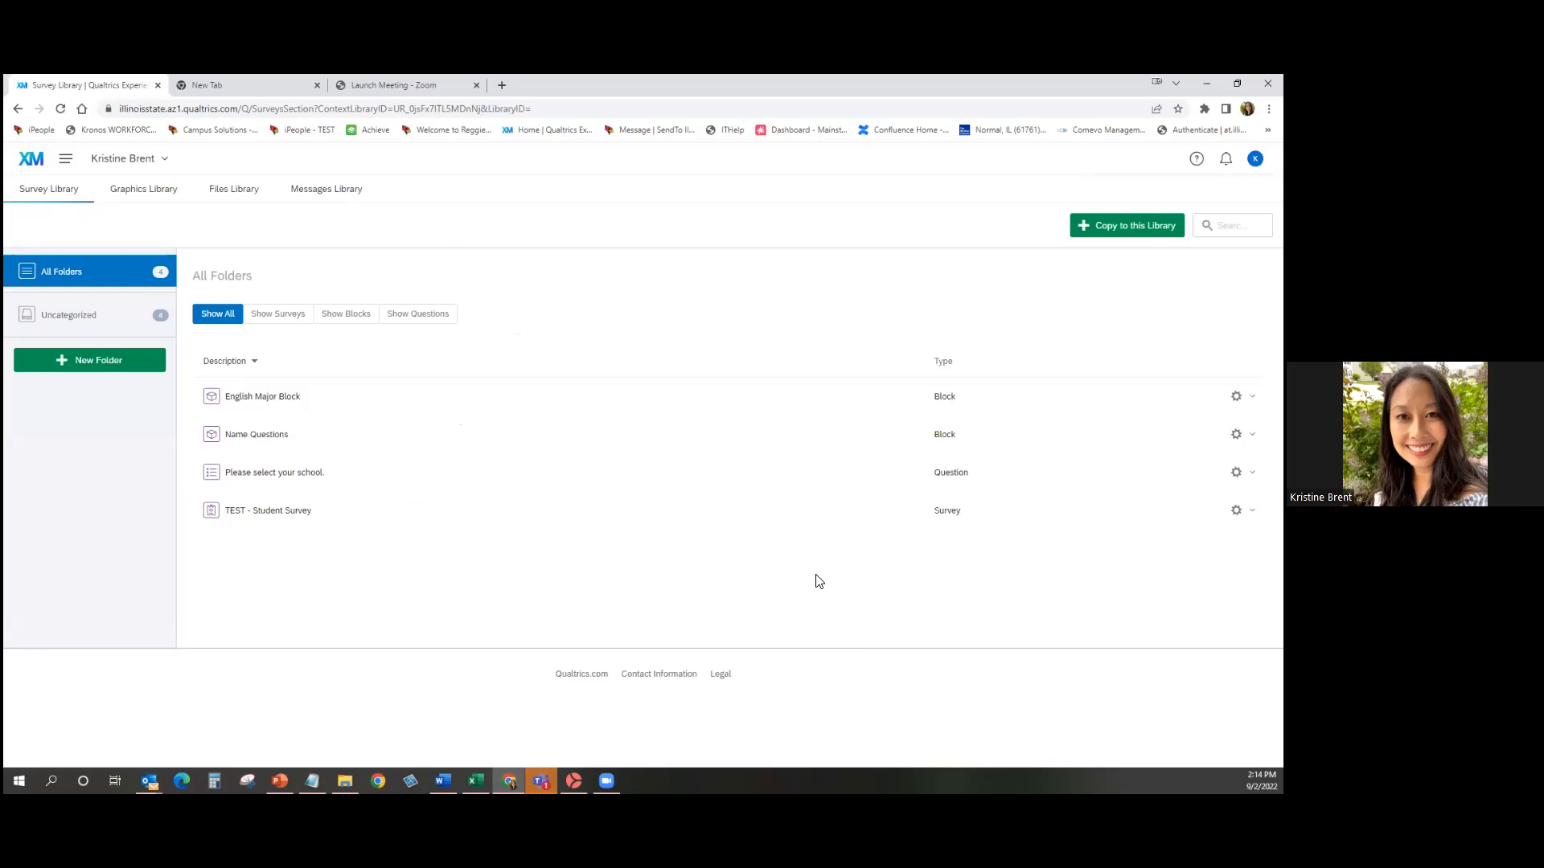
pyautogui.click(238, 519)
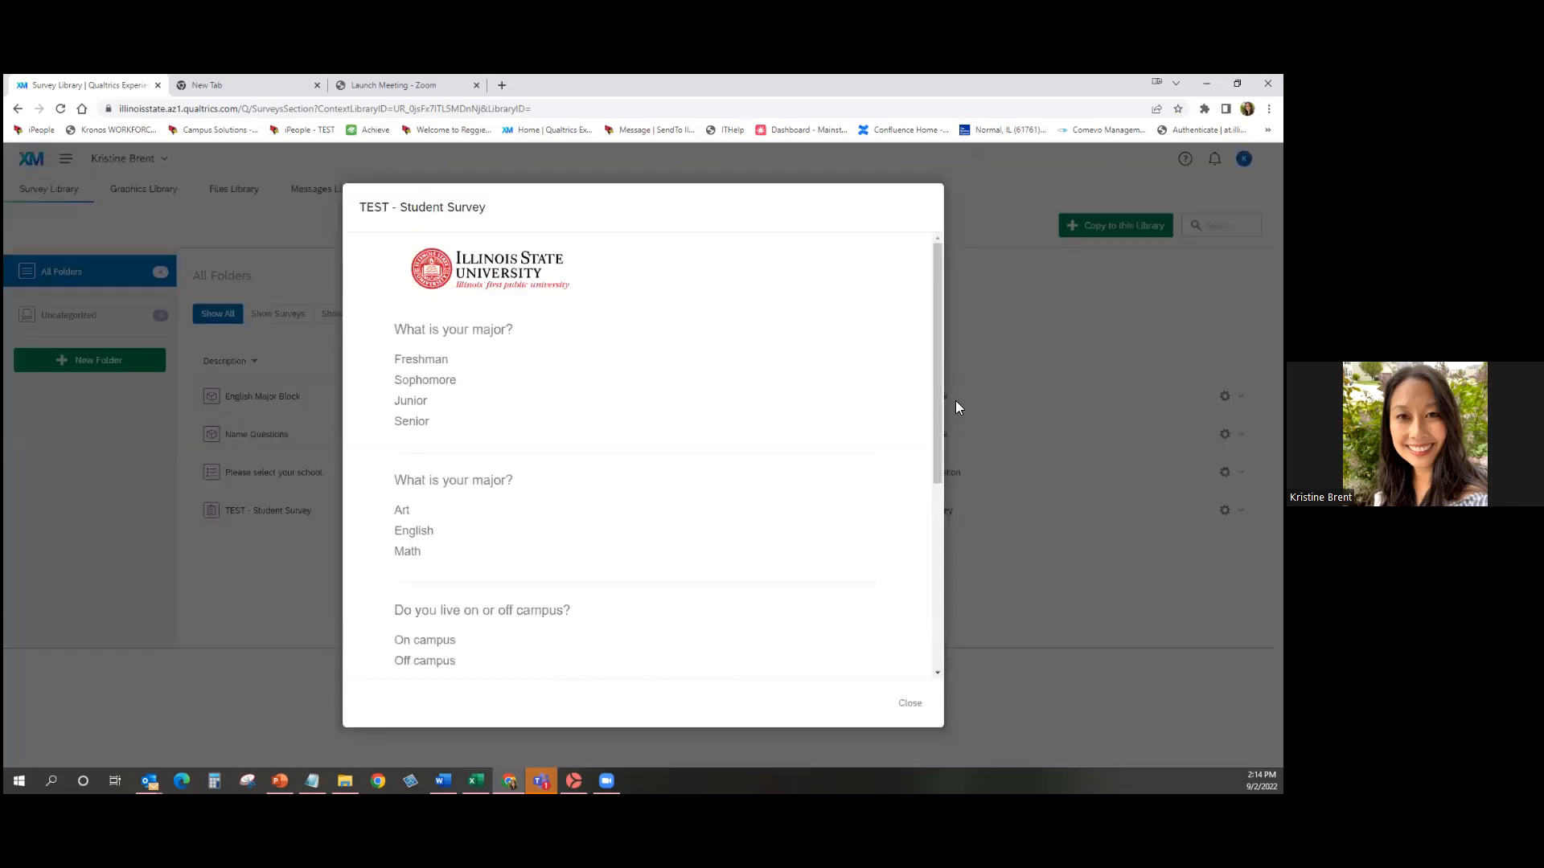
pyautogui.moveTo(942, 431)
pyautogui.mouseDown()
pyautogui.moveTo(958, 616)
pyautogui.moveTo(927, 422)
pyautogui.mouseUp()
pyautogui.click(914, 708)
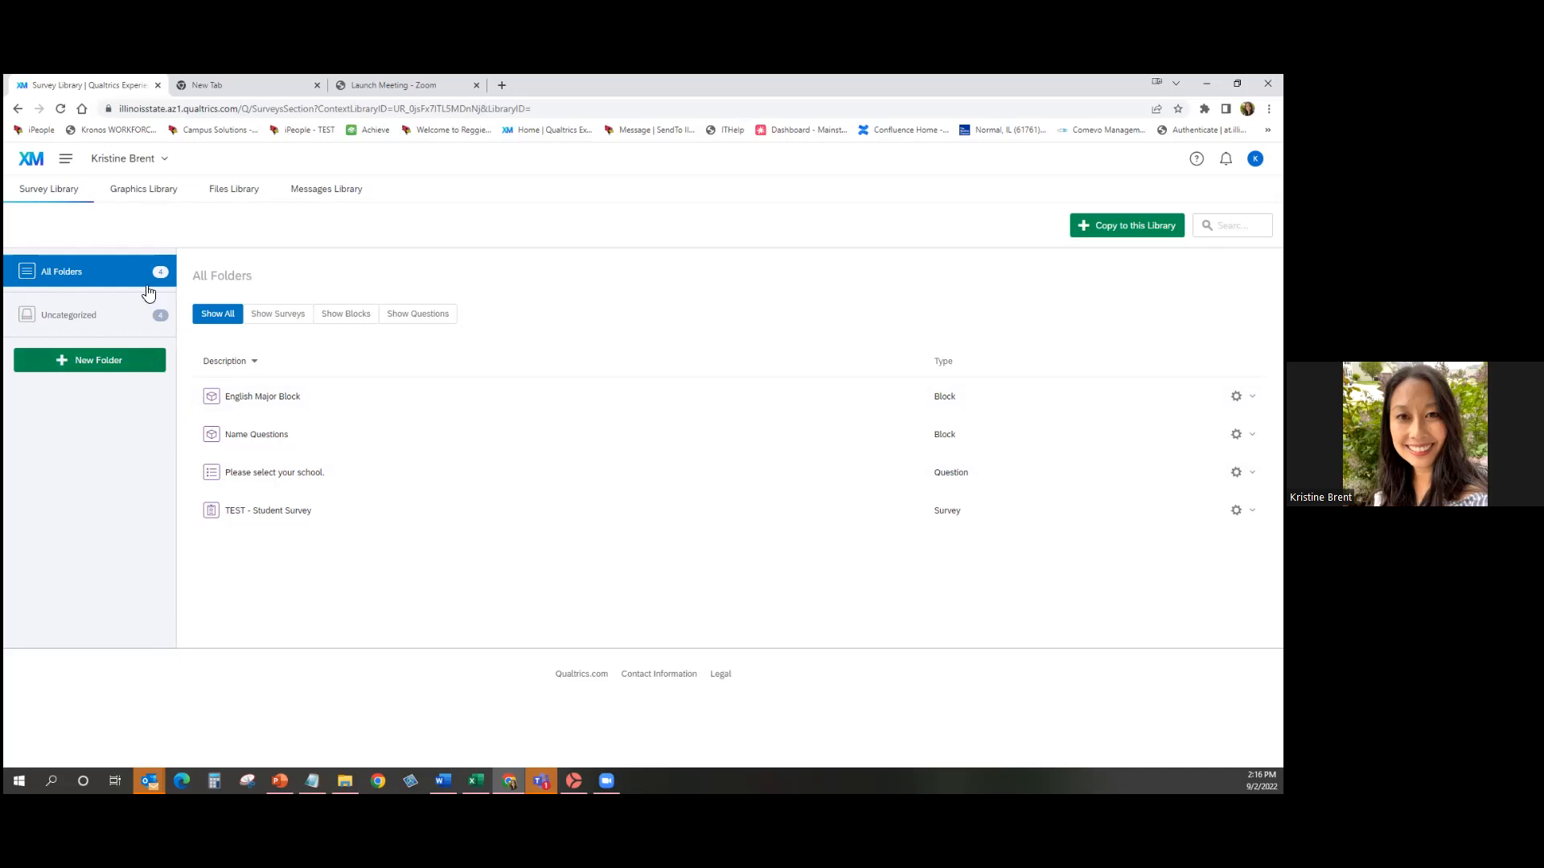
# Upload ISU Seal.png from File Explorer into the Graphics Library.
pyautogui.click(136, 200)
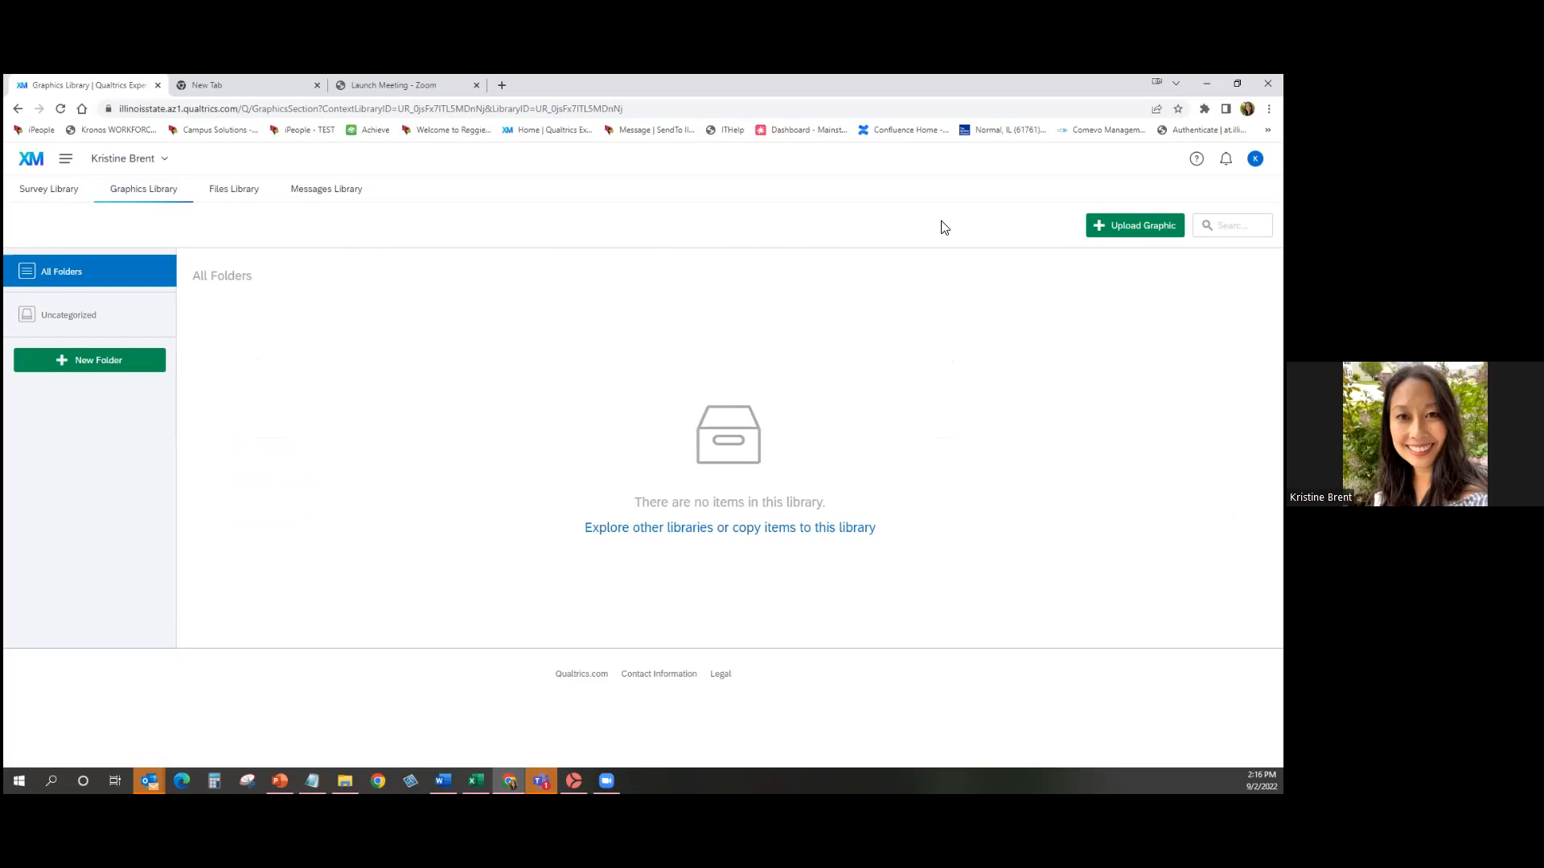
pyautogui.click(1134, 225)
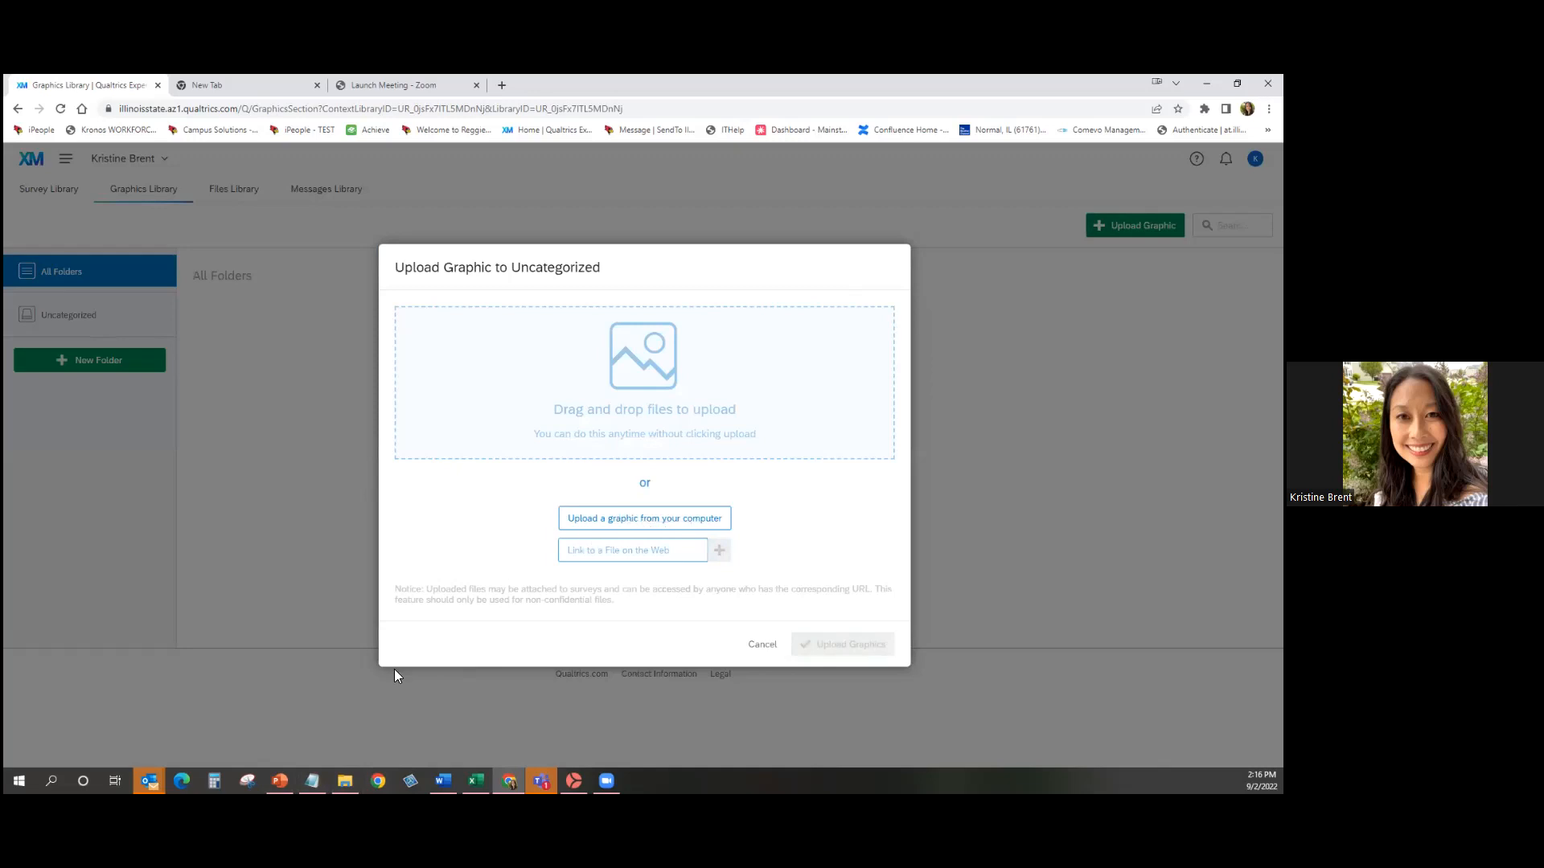
pyautogui.click(345, 780)
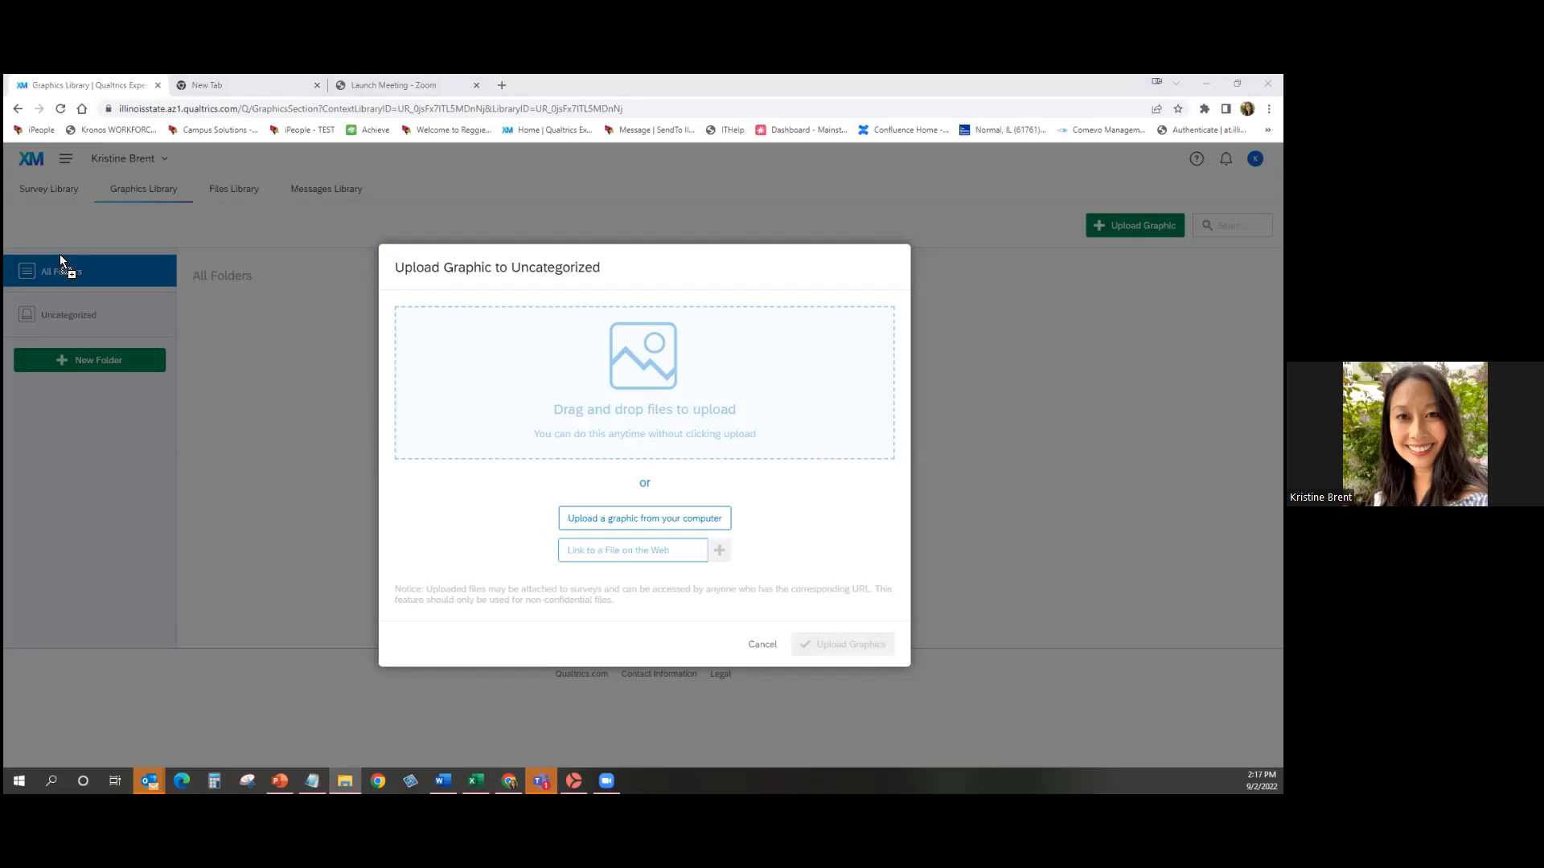
pyautogui.moveTo(3, 251); pyautogui.dragTo(4, 251)
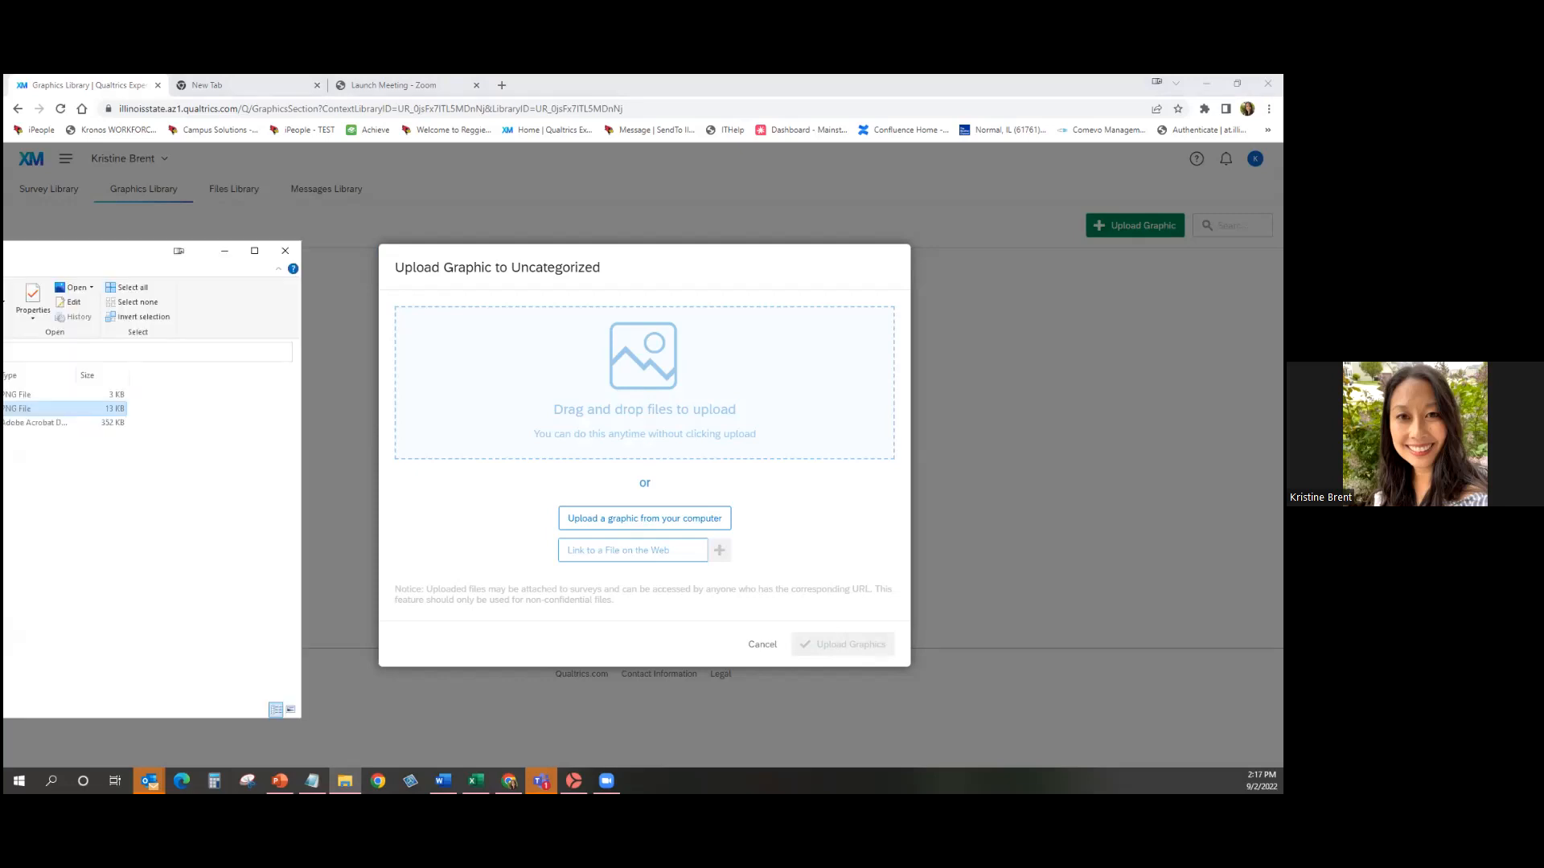
pyautogui.moveTo(64, 408); pyautogui.dragTo(603, 406)
pyautogui.moveTo(5, 248); pyautogui.dragTo(3, 247)
pyautogui.click(876, 647)
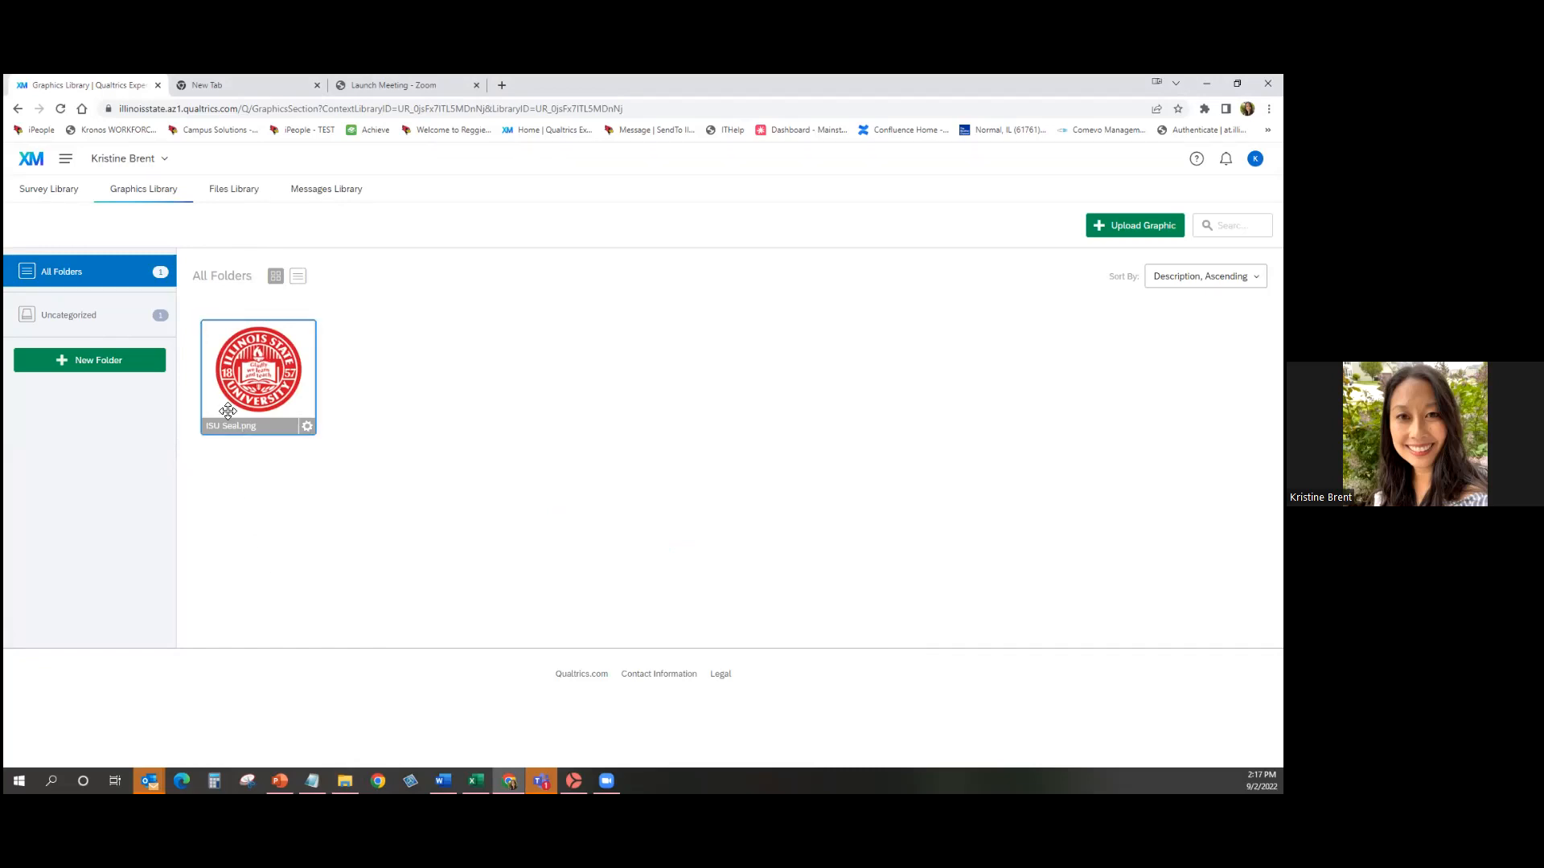
# Switch to the Files Library tab, which shows no items yet.
pyautogui.click(234, 190)
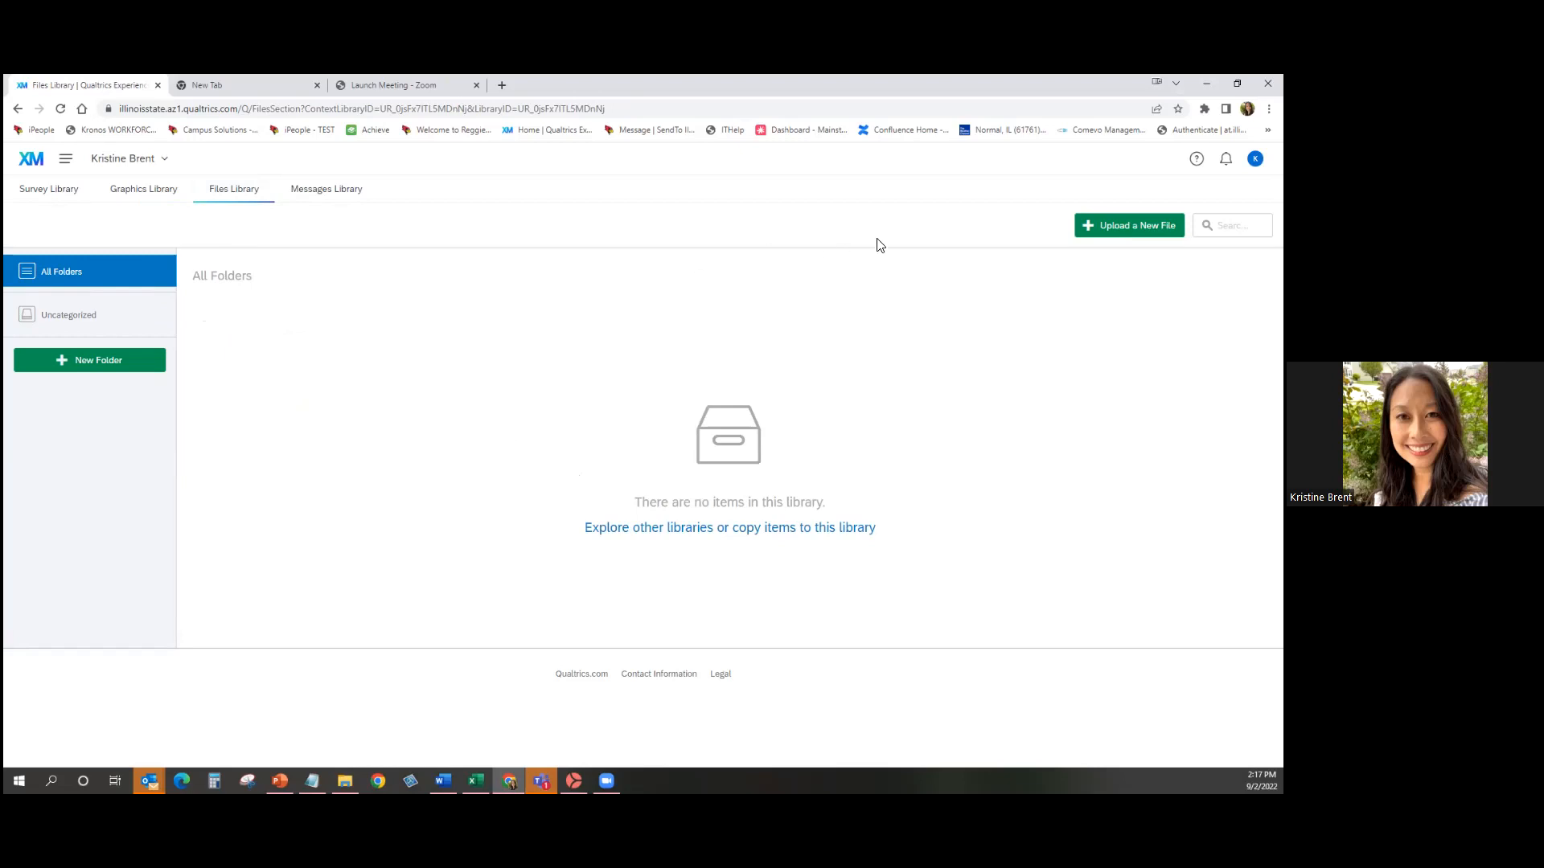
# Upload Qualtrics Quick Reference Guide.pdf to the Files Library, then switch to the Messages Library.
pyautogui.click(1129, 225)
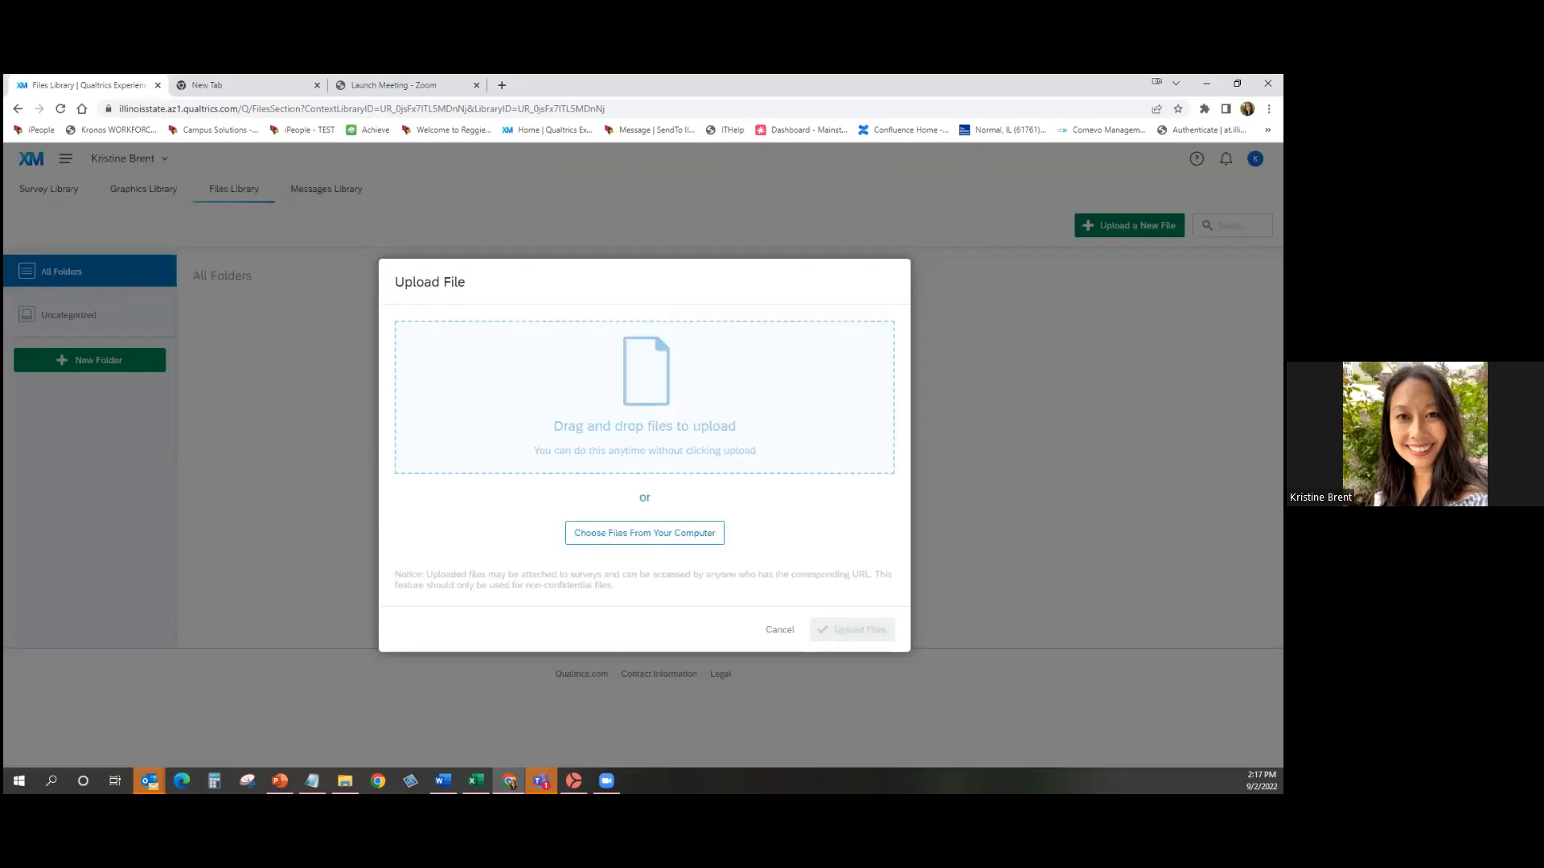
pyautogui.hotkey('alt', 'Tab')
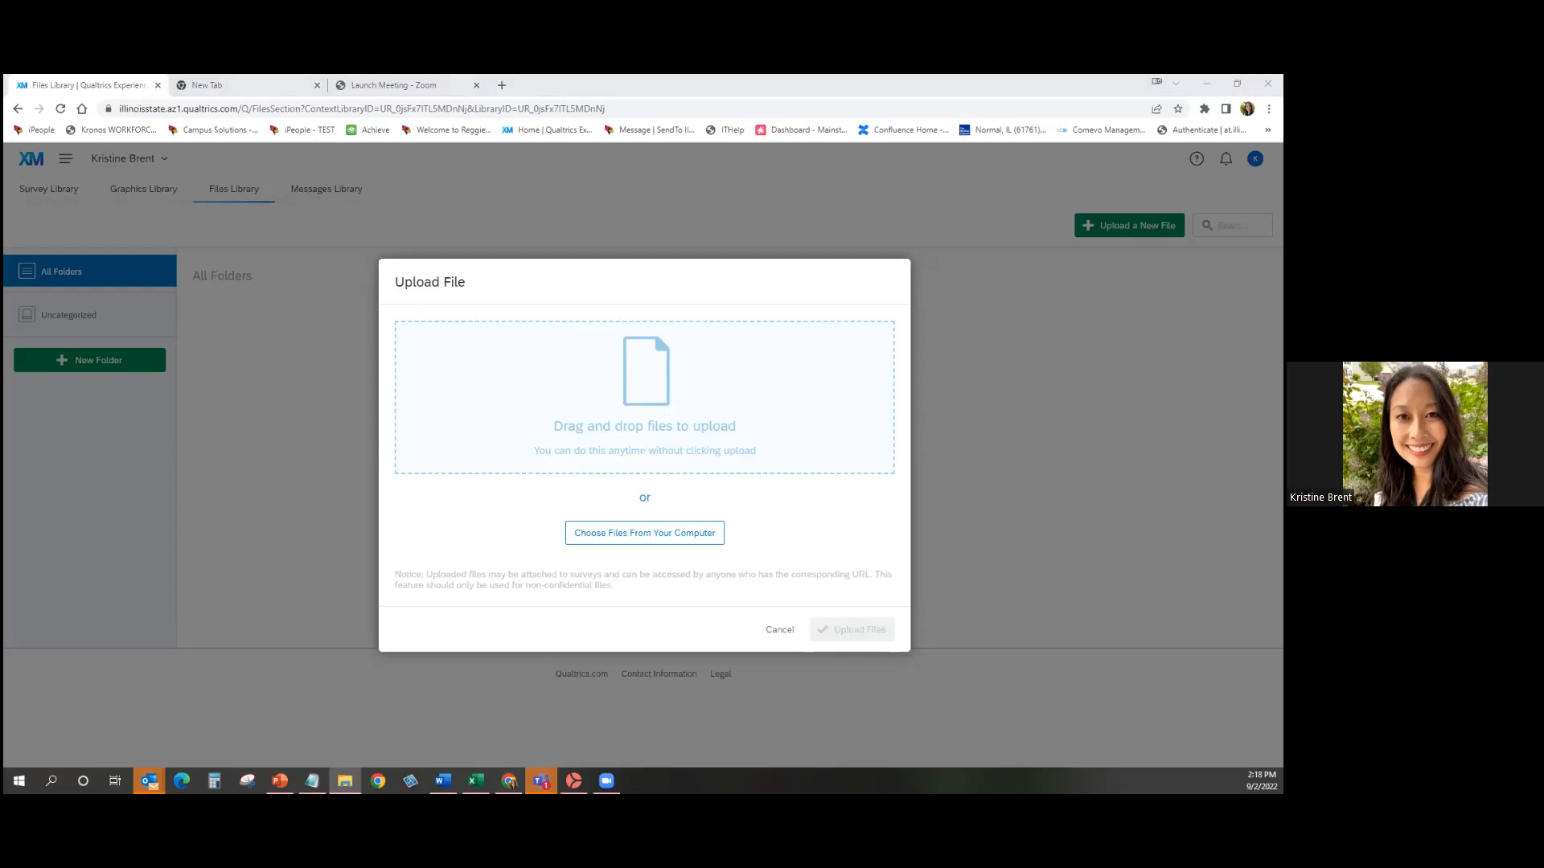
pyautogui.moveTo(1278, 402); pyautogui.dragTo(751, 431)
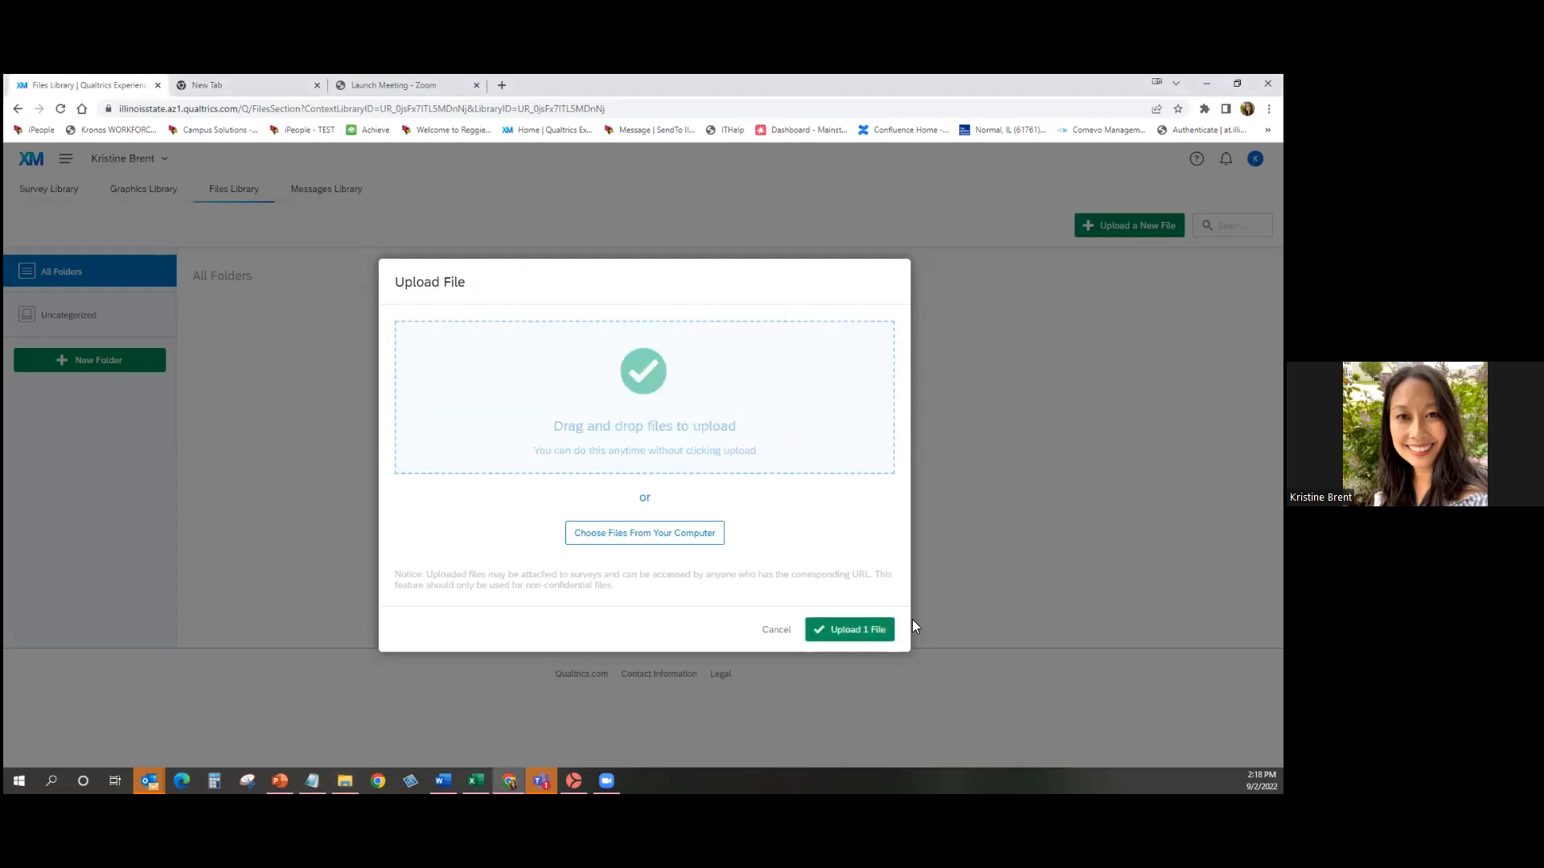
pyautogui.click(869, 630)
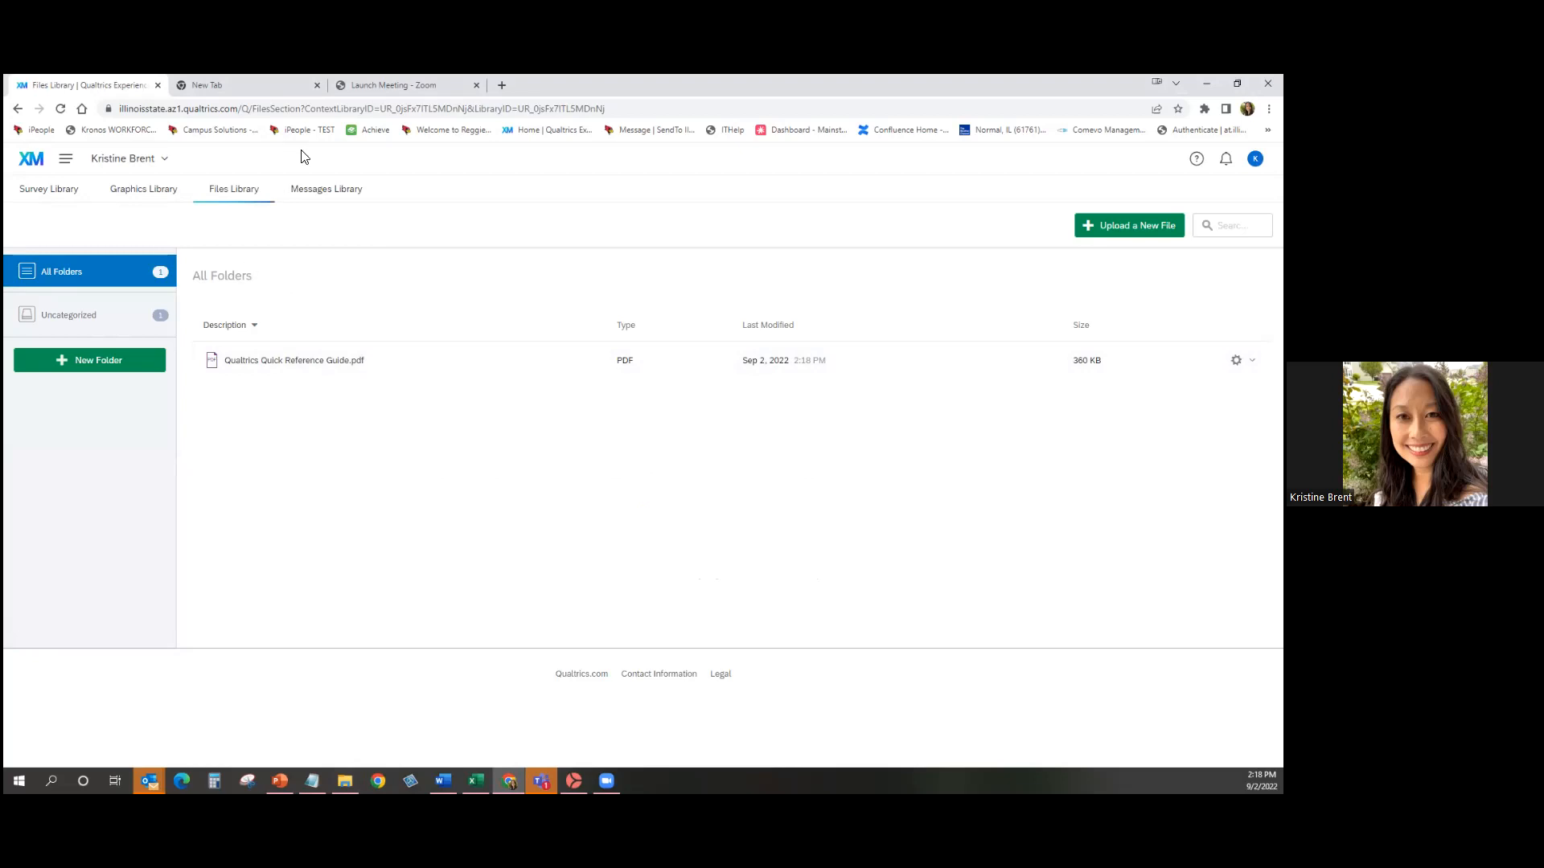
pyautogui.click(326, 191)
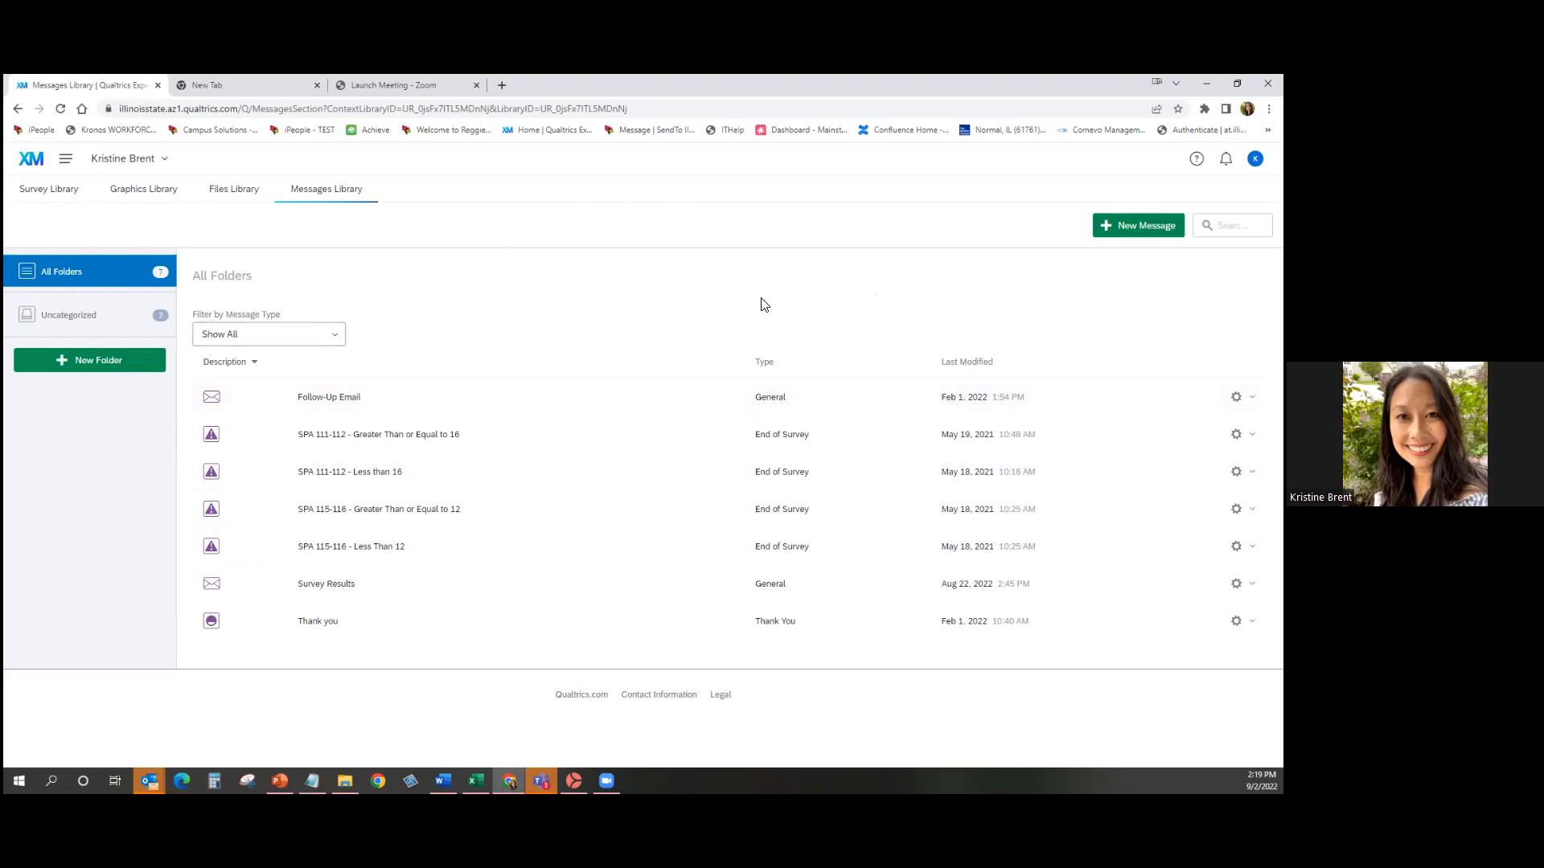
# Preview and close the 'Thank you for taking the survey!' message, then reopen the navigation menu.
pyautogui.click(286, 636)
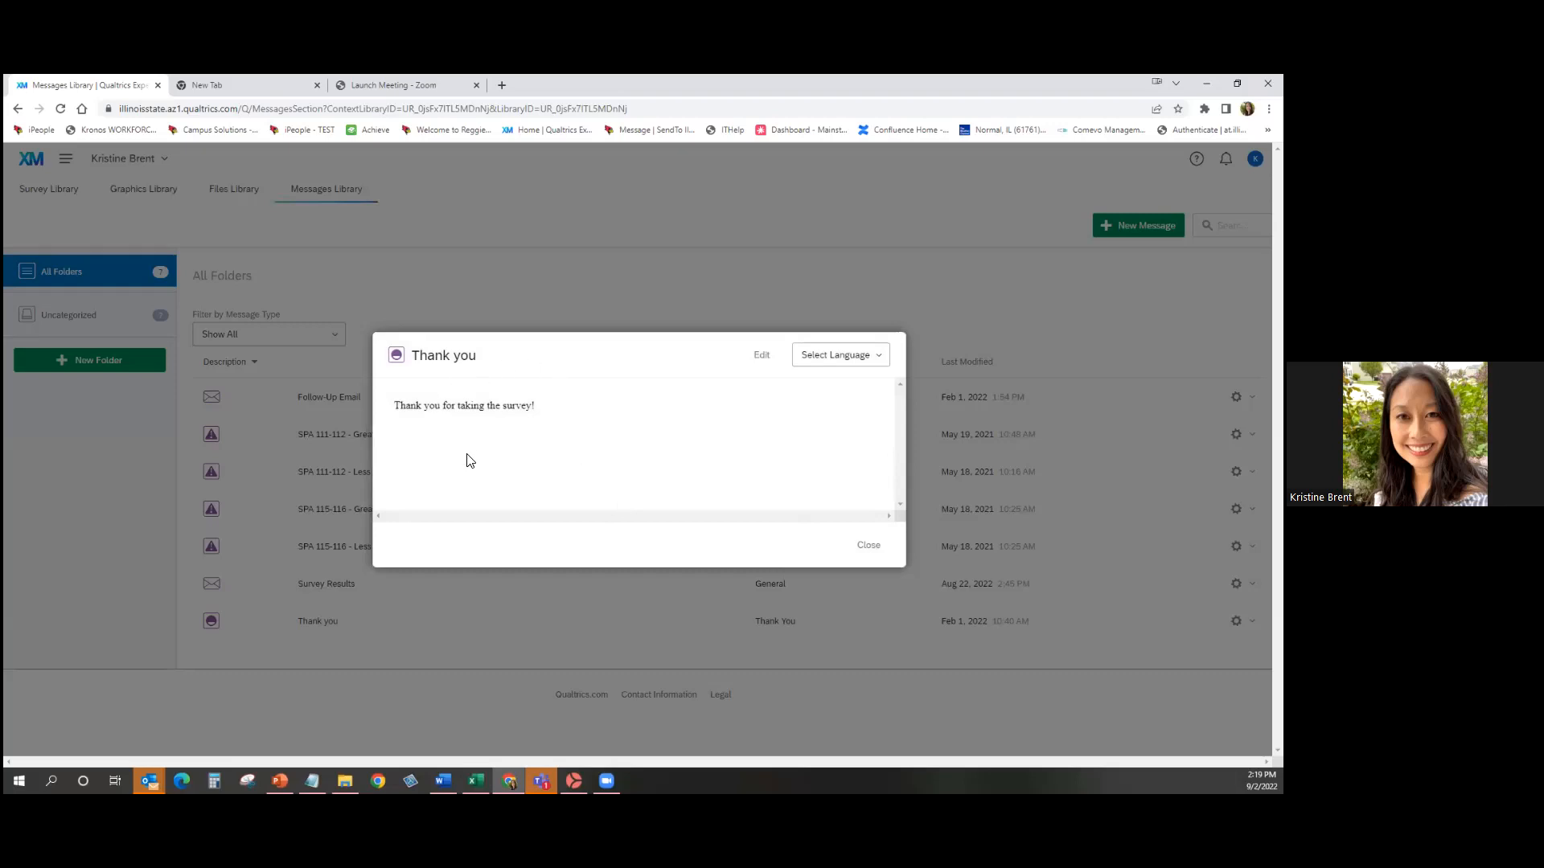
pyautogui.click(869, 545)
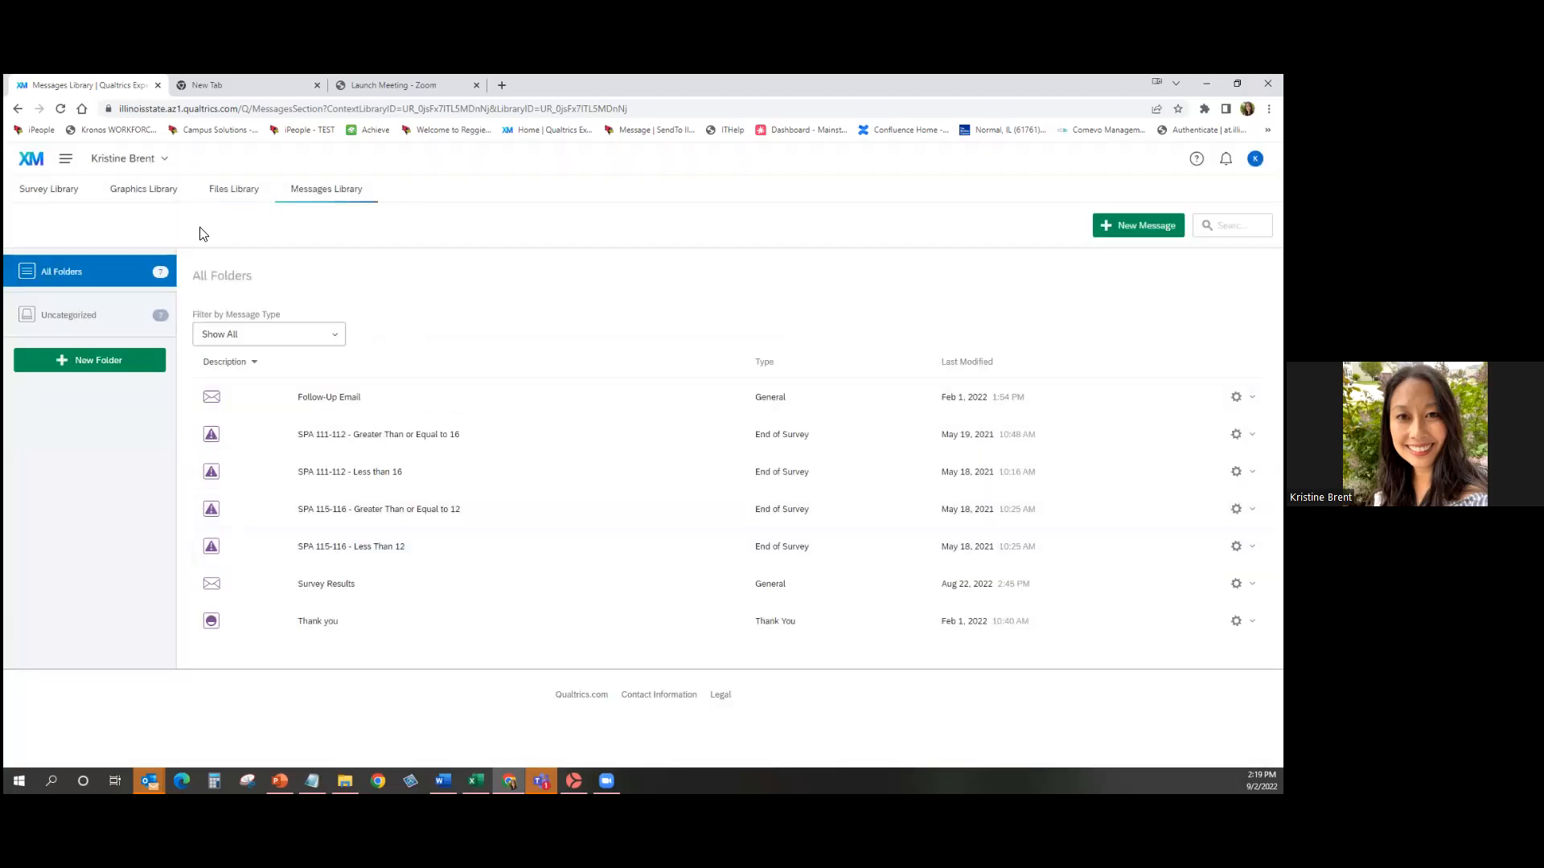
pyautogui.click(66, 160)
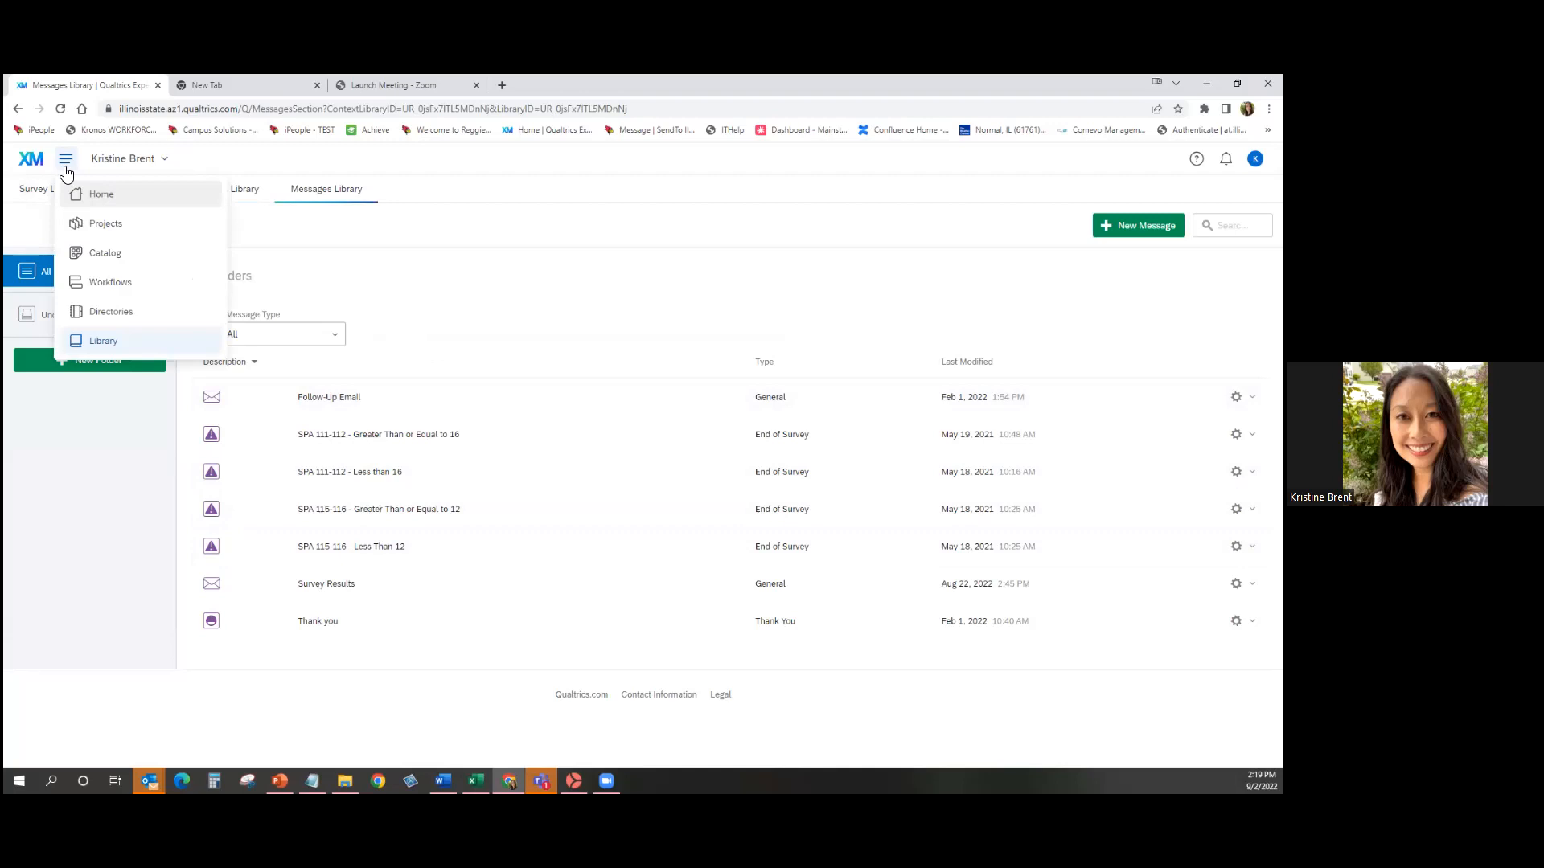
# Create a new empty contact list named 'test list' in Directories.
pyautogui.click(153, 318)
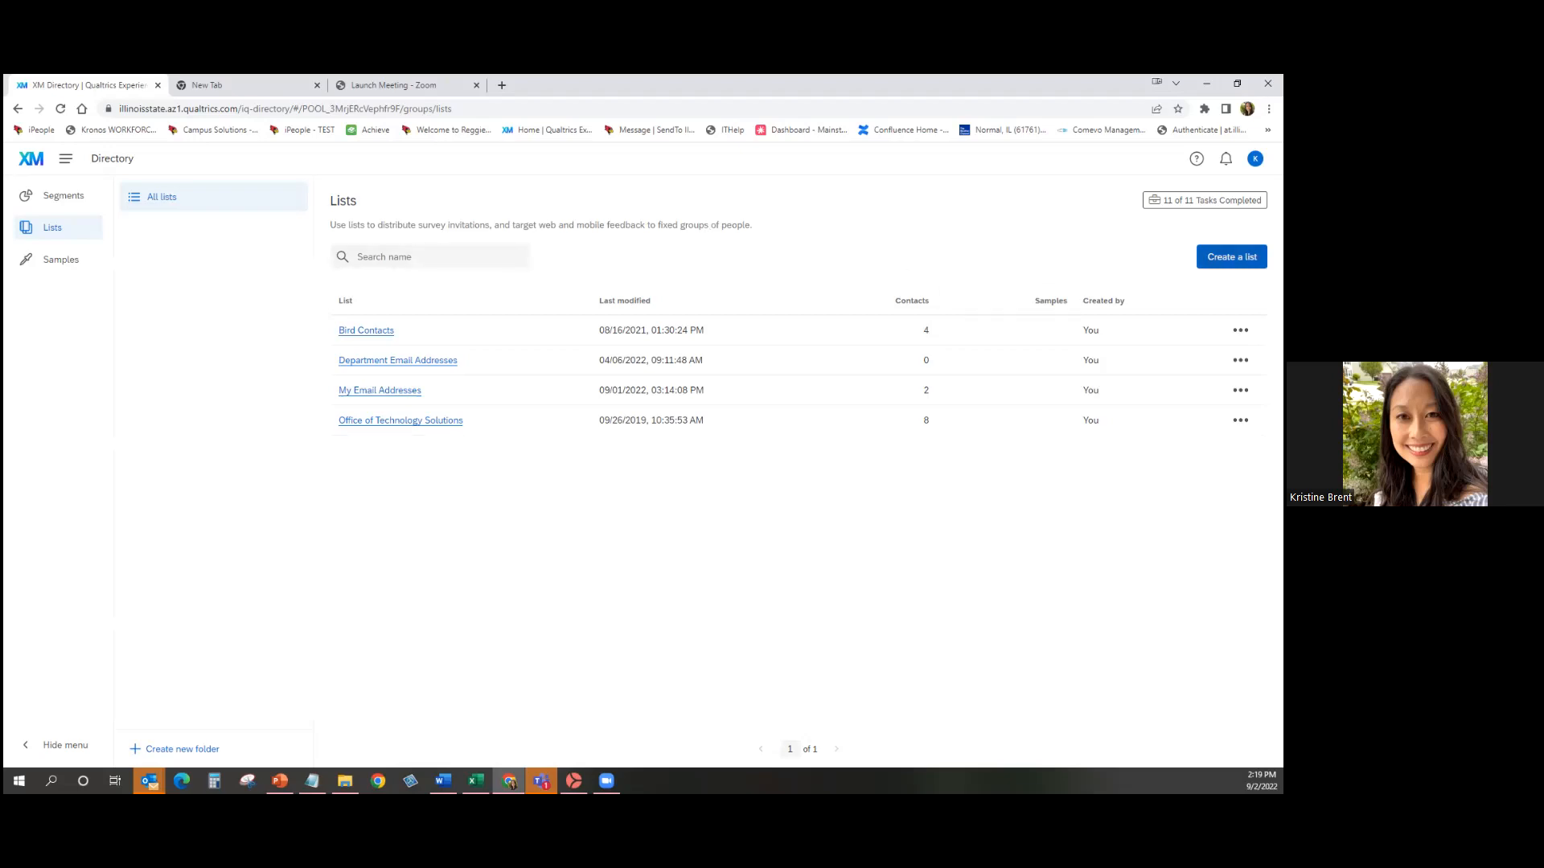
pyautogui.click(1231, 257)
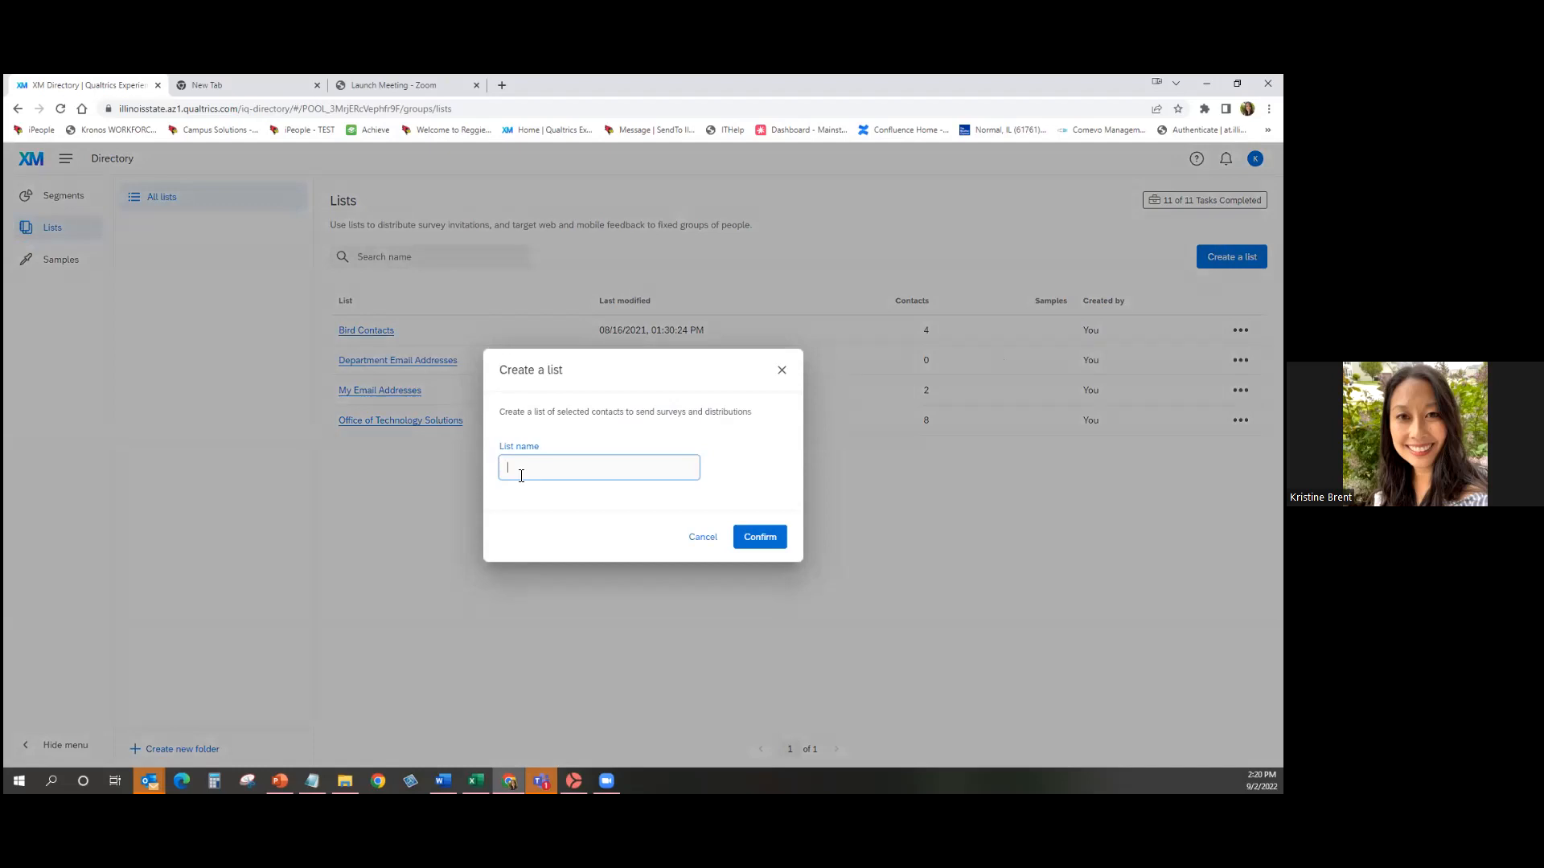
pyautogui.write('test list')
pyautogui.click(775, 540)
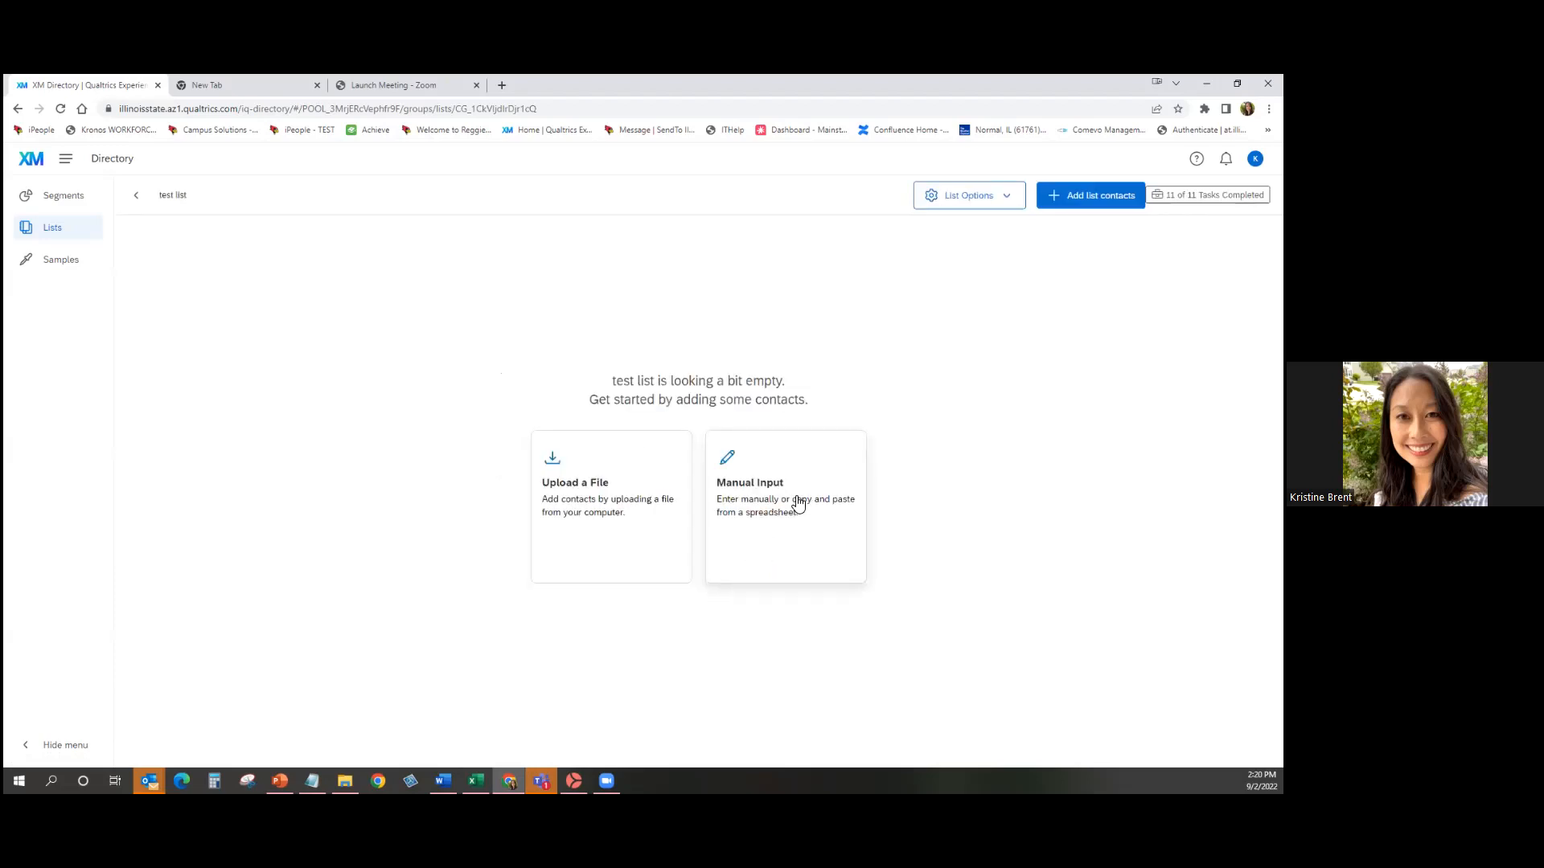
# Choose file upload for test list, then download and open the sample template ExampleContacts (1).csv.
pyautogui.click(571, 516)
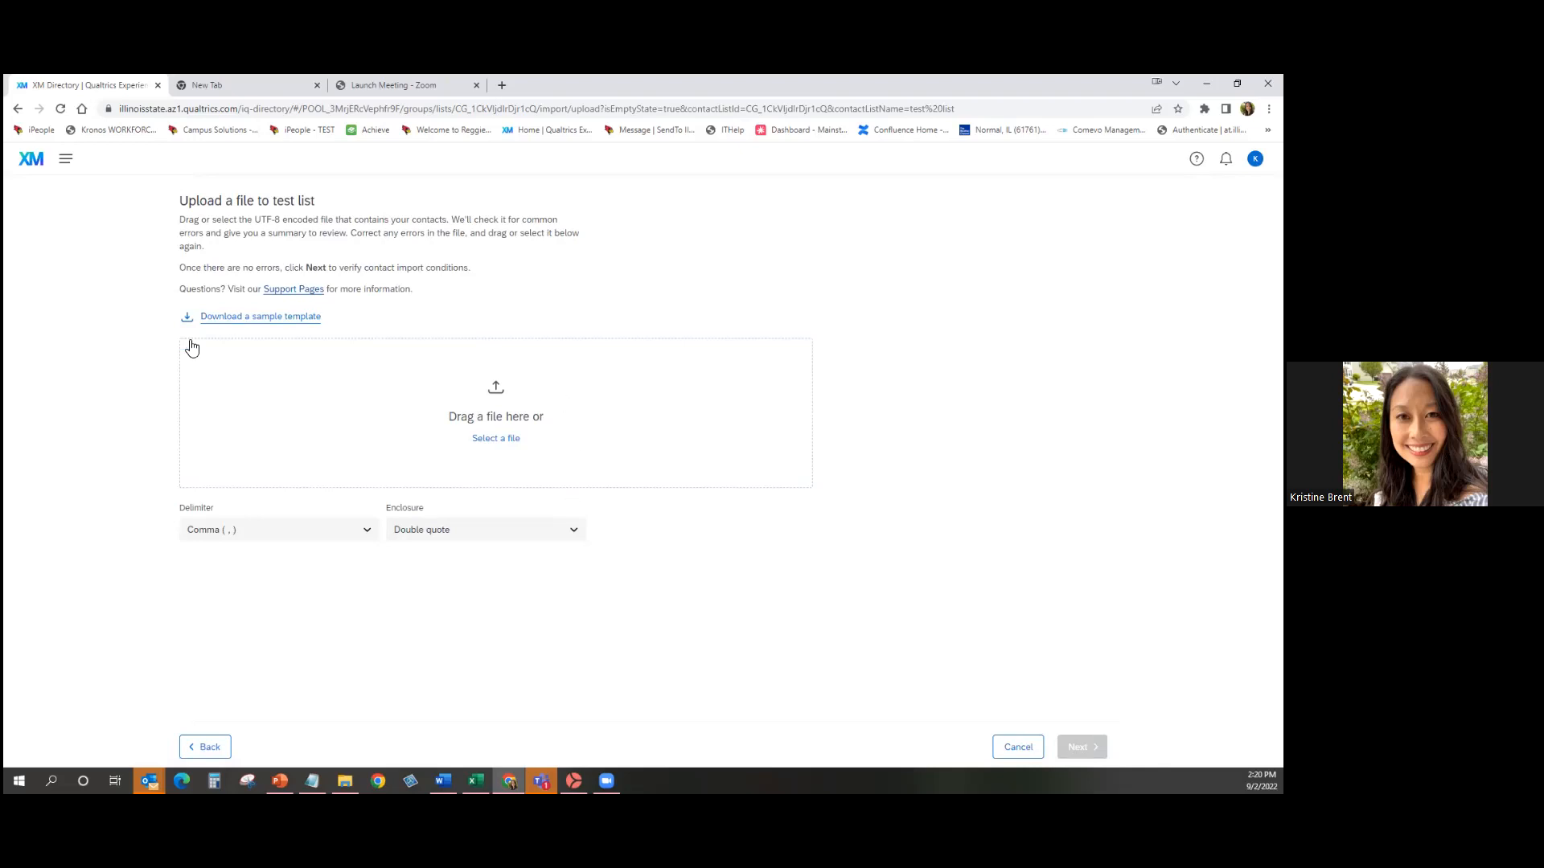
pyautogui.click(270, 318)
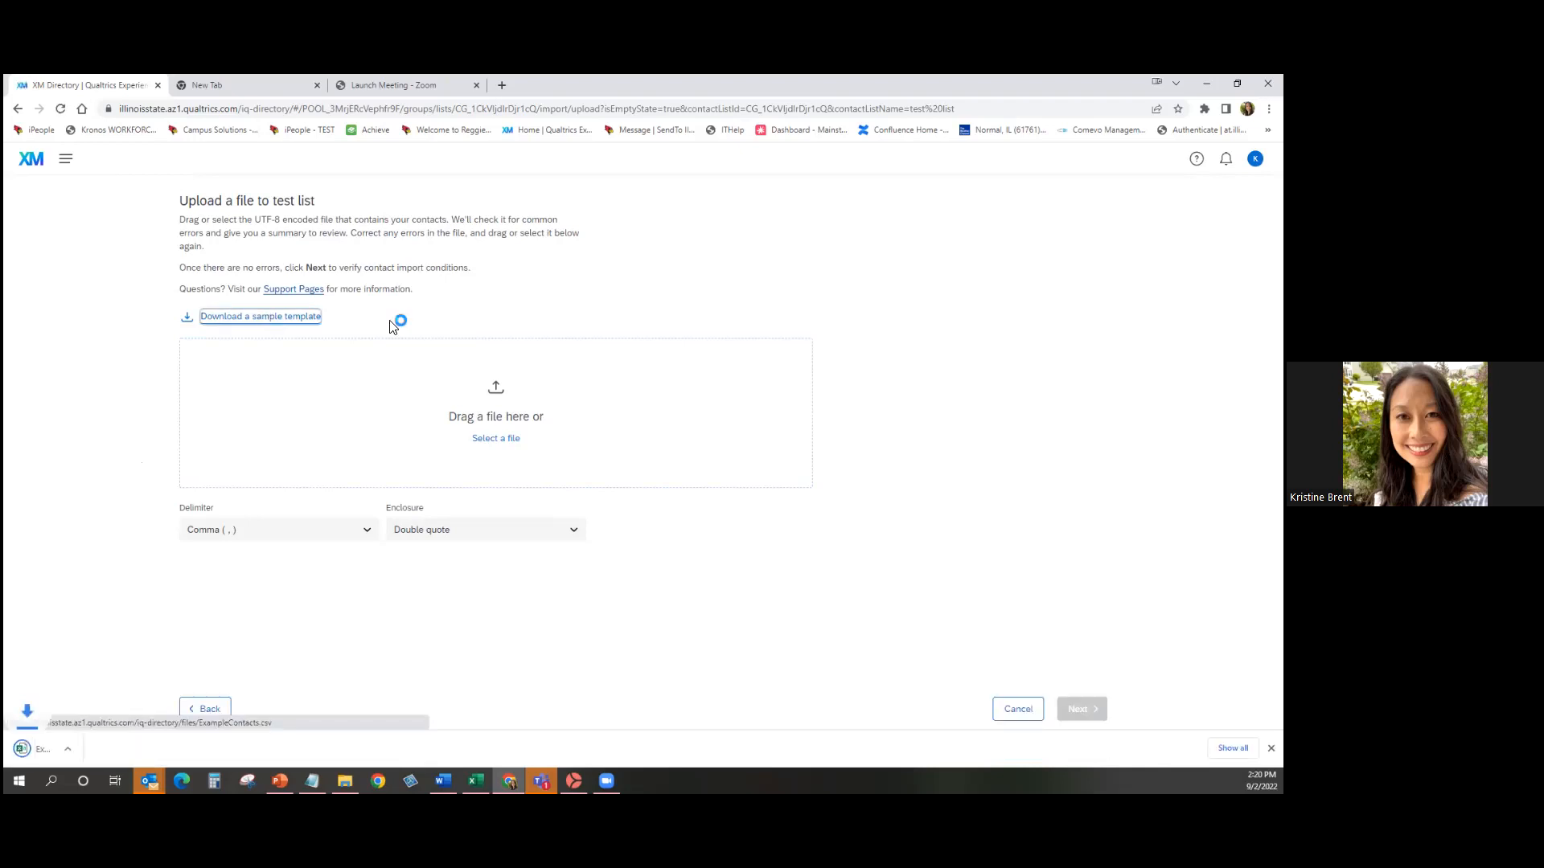
pyautogui.click(103, 748)
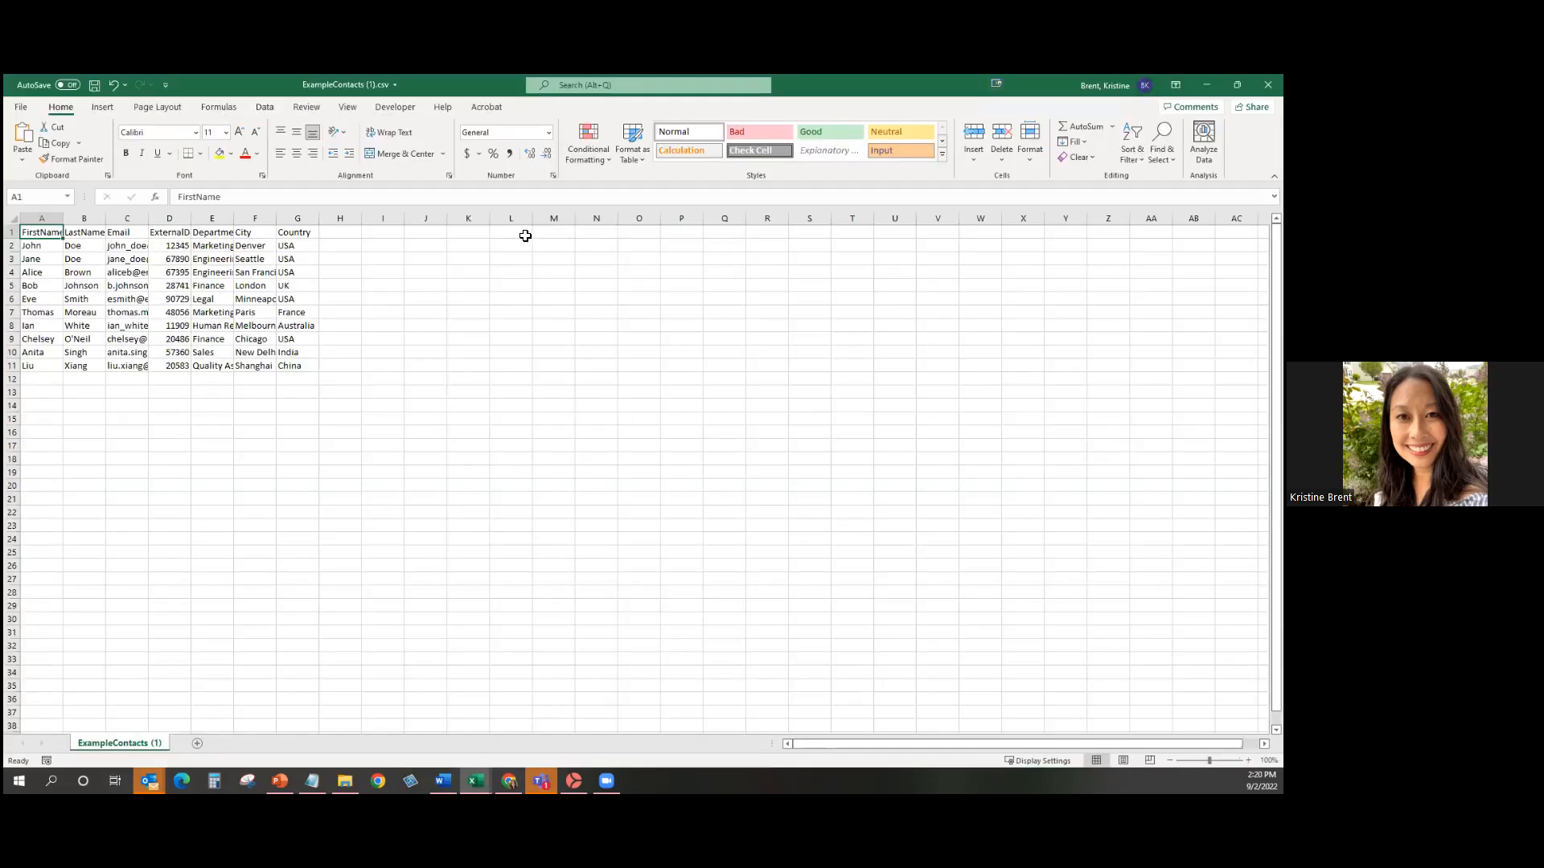
# Look over the ten sample contacts in A2:G11, then close Excel.
pyautogui.click(40, 259)
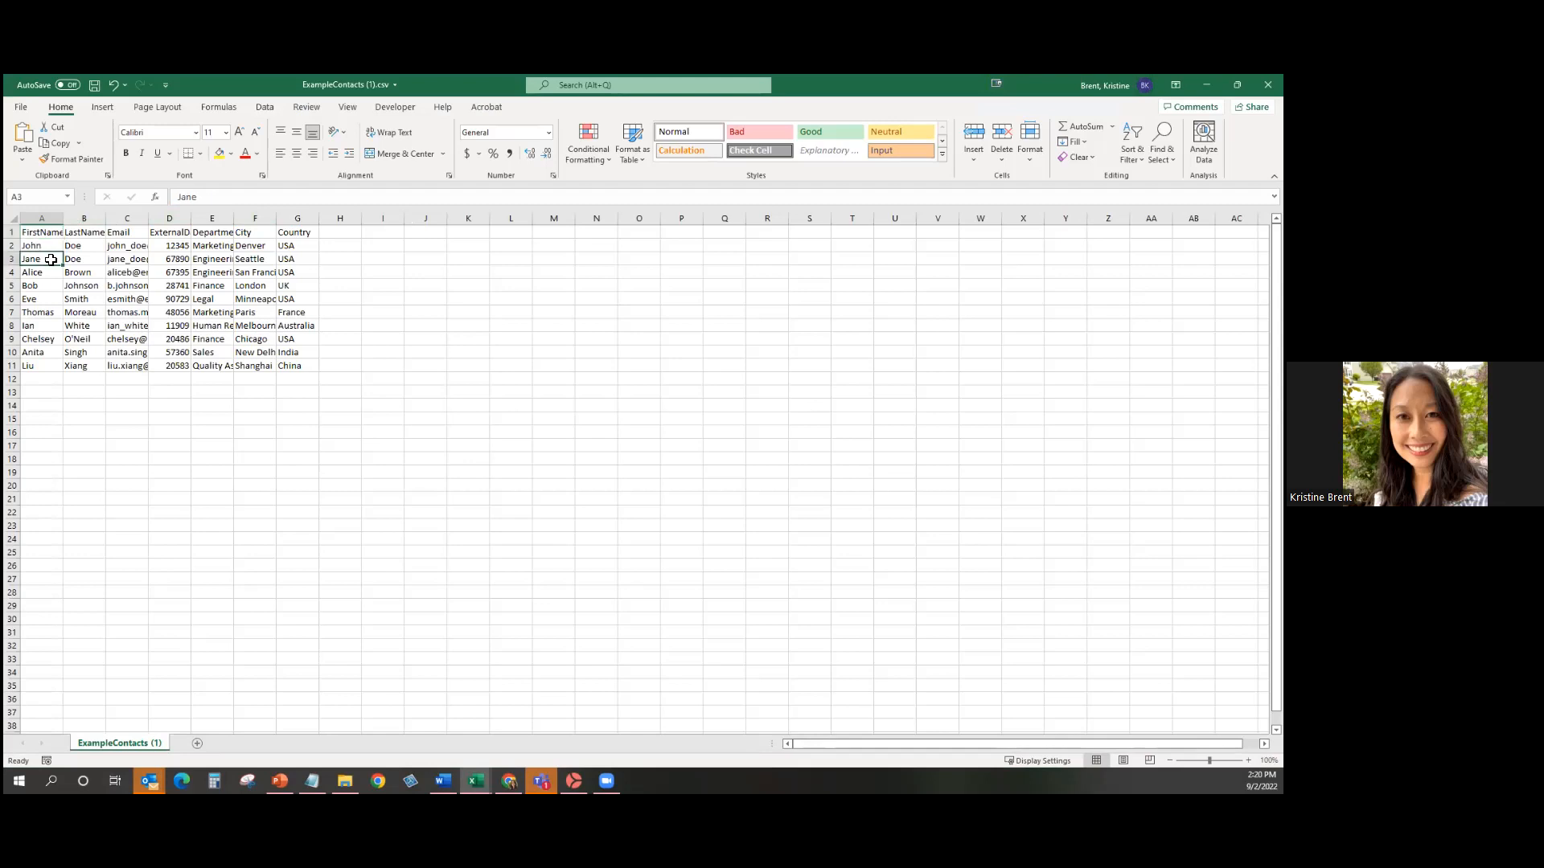
pyautogui.moveTo(40, 245); pyautogui.dragTo(306, 367)
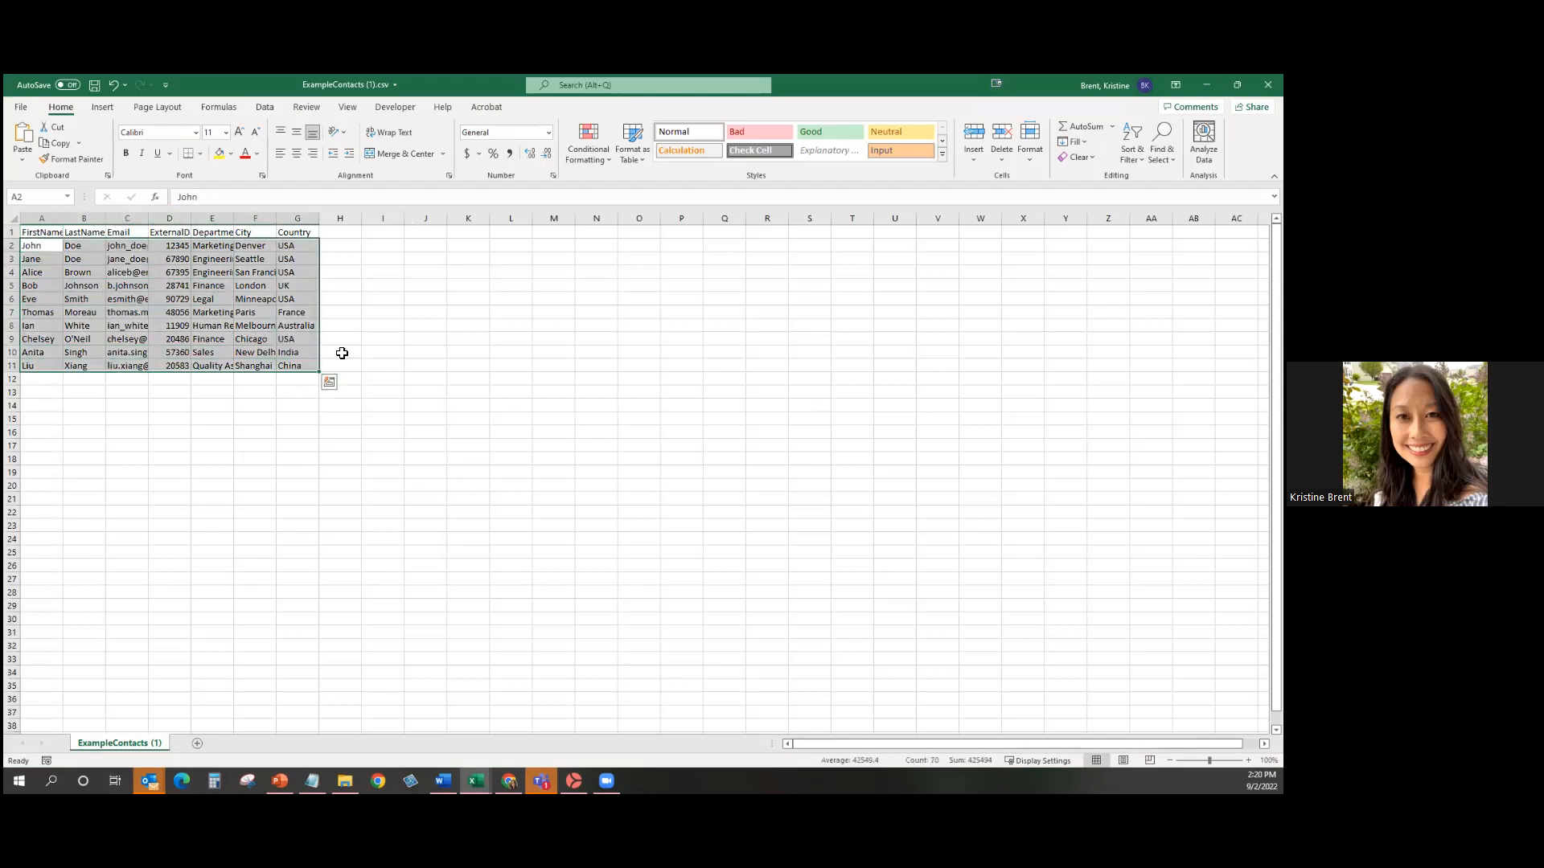
pyautogui.click(511, 325)
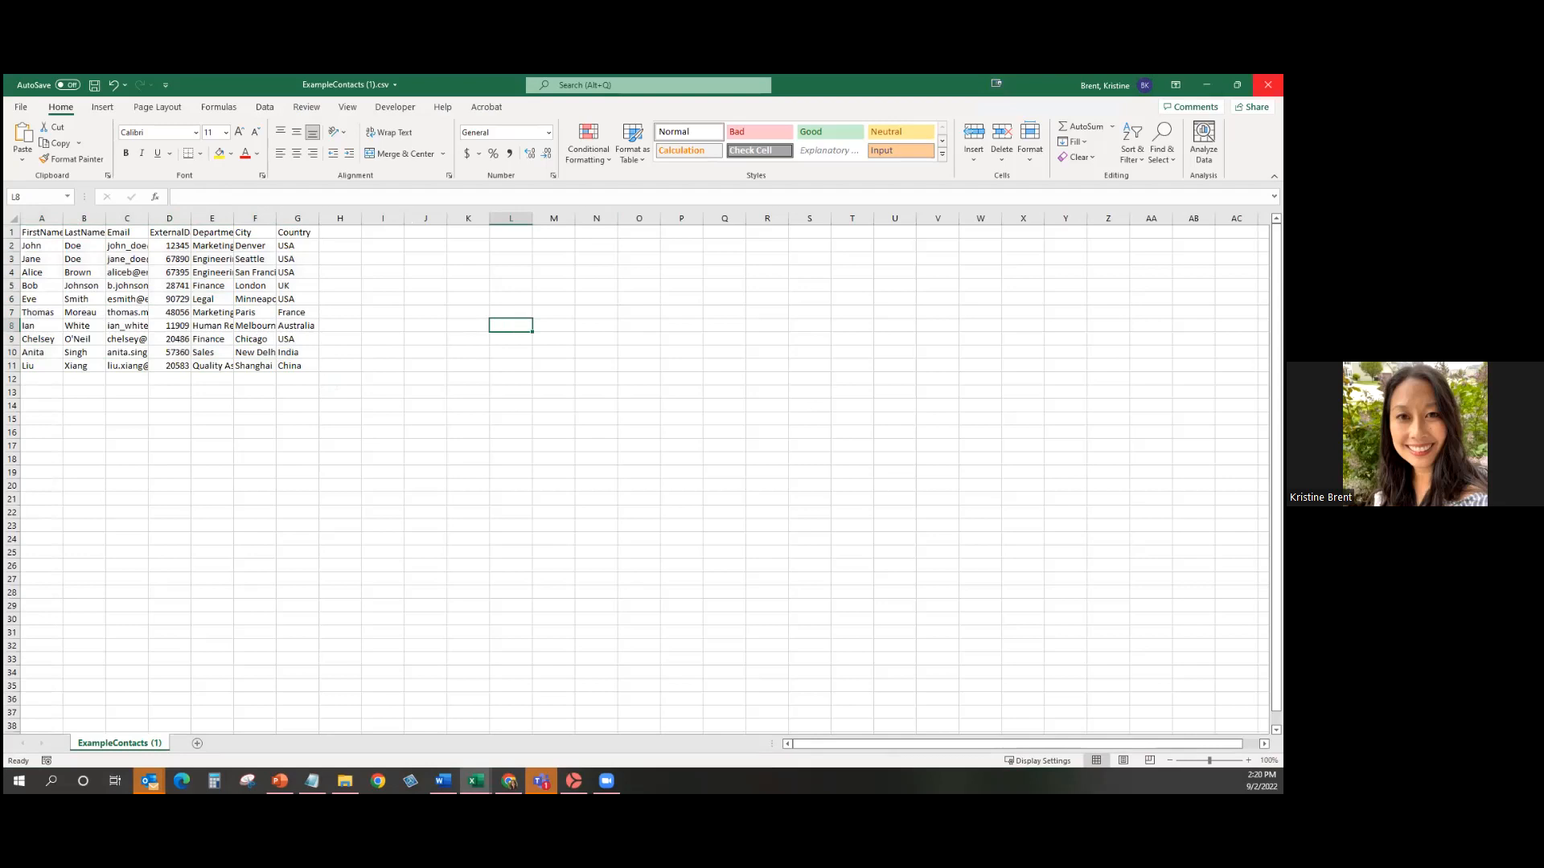
pyautogui.click(1268, 85)
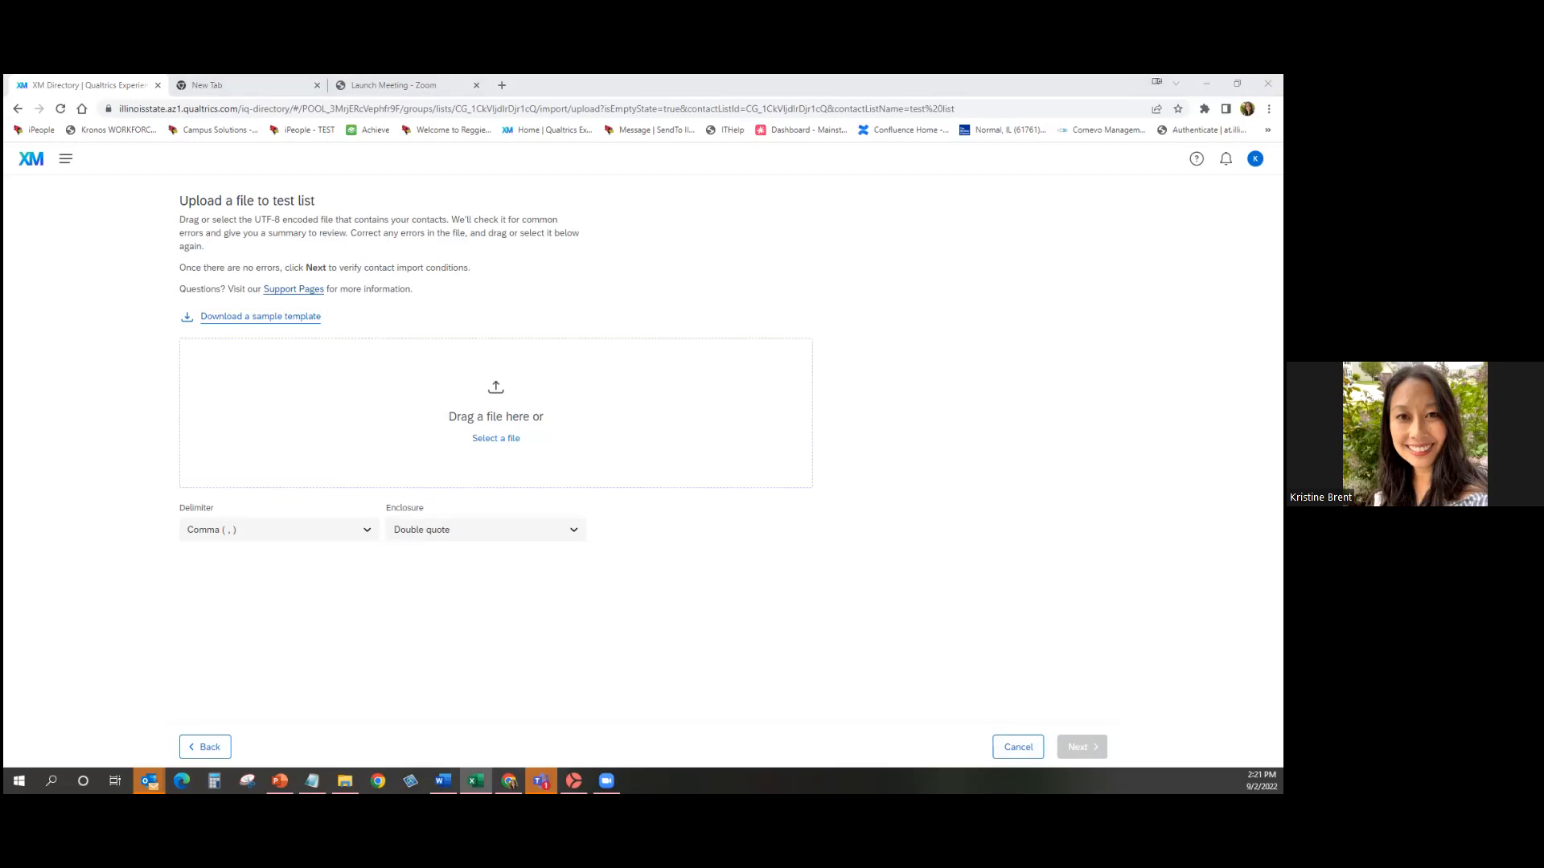
# Cancel the contact file upload and switch to Manual Input for test list.
pyautogui.click(1033, 752)
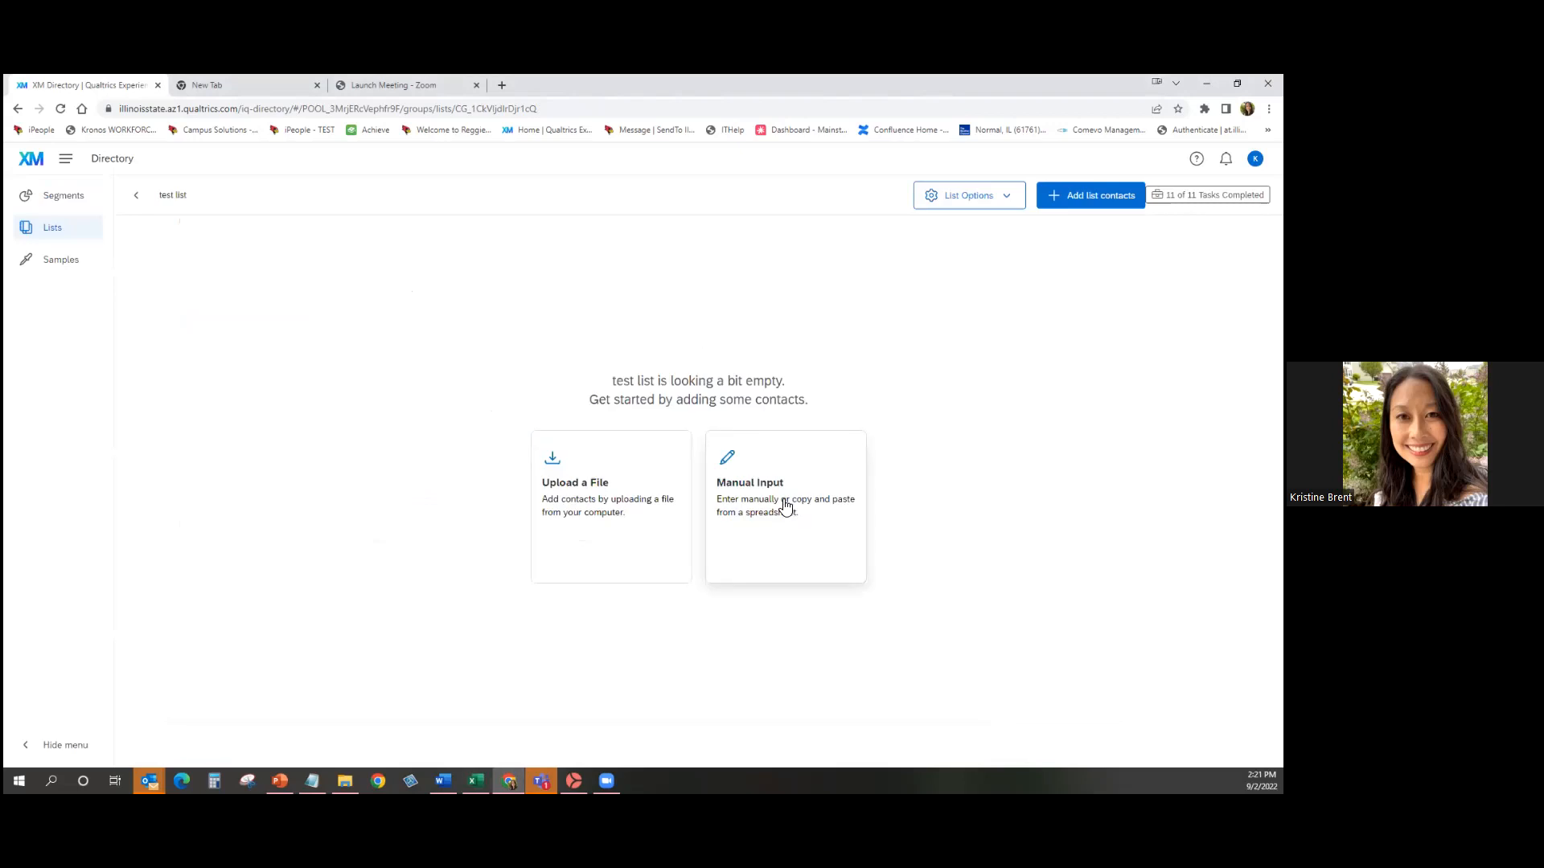
pyautogui.click(786, 504)
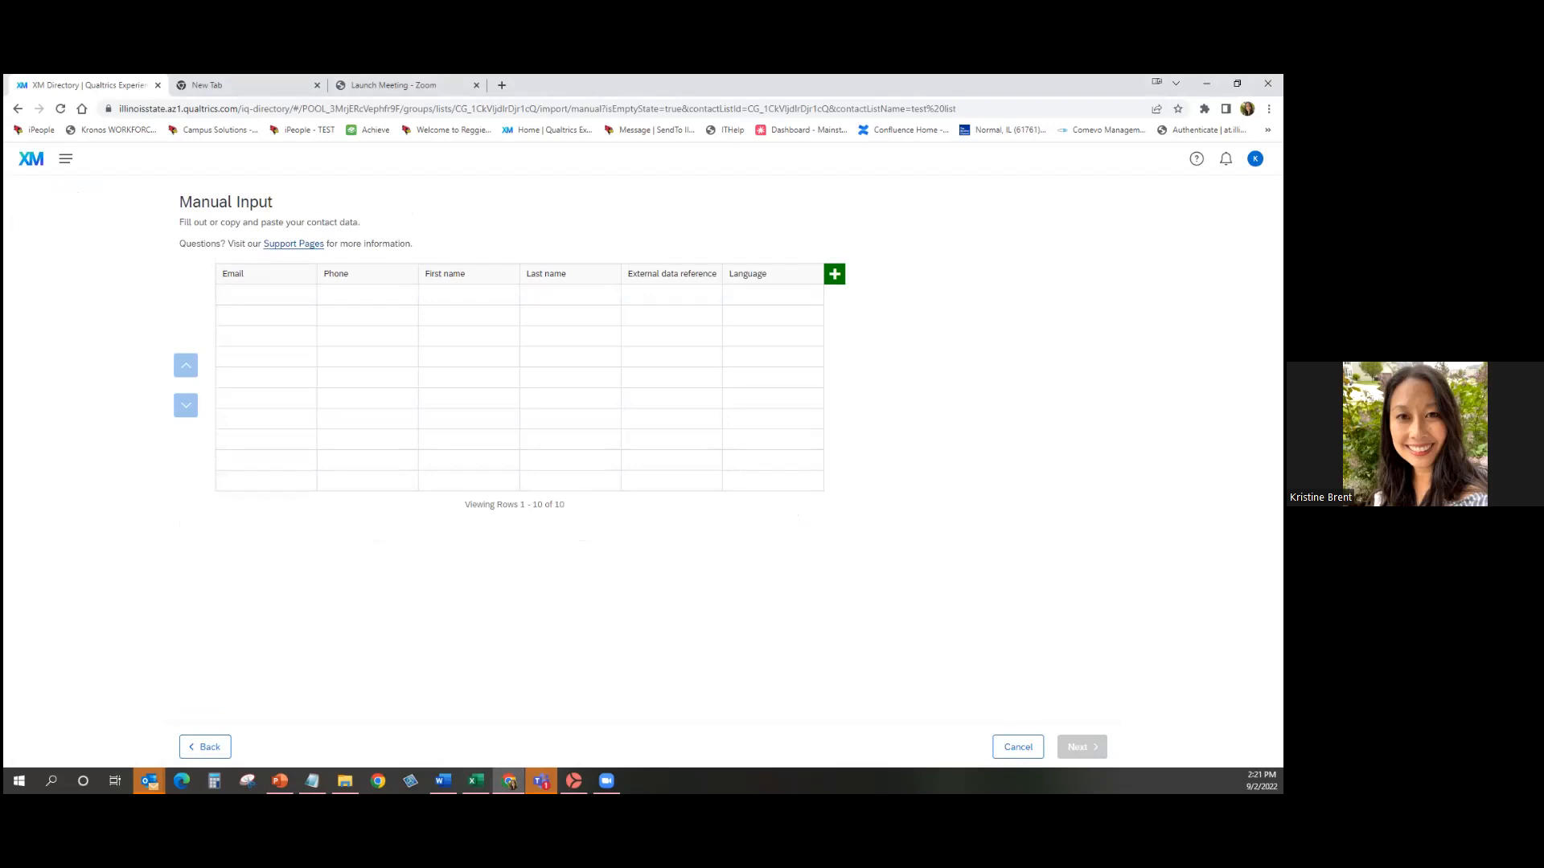
# Cancel the manual contact entry and go to the Projects page from the main menu.
pyautogui.click(1021, 747)
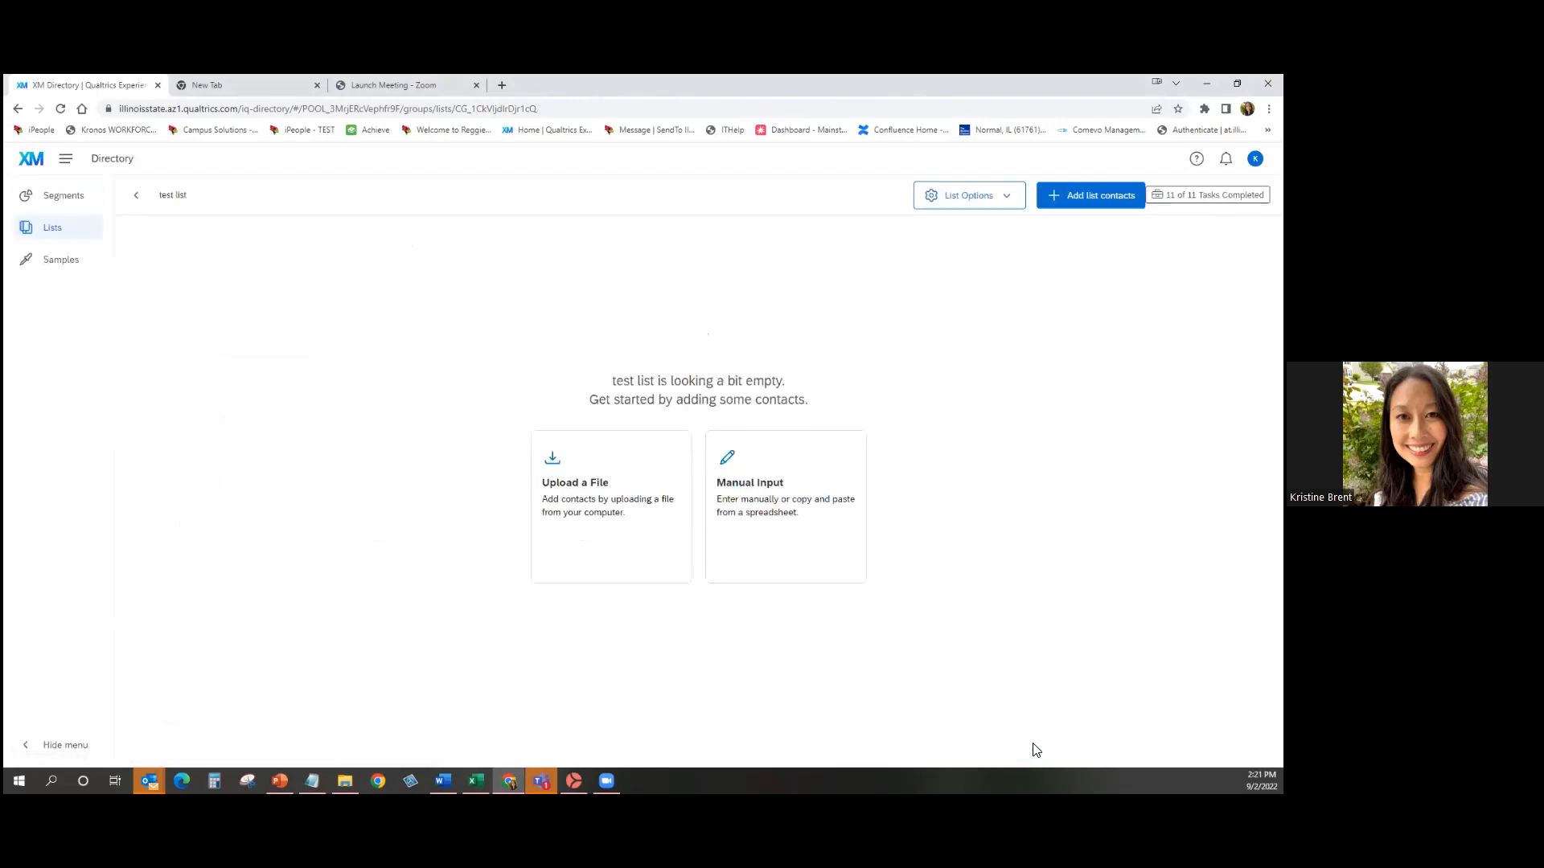
pyautogui.click(65, 164)
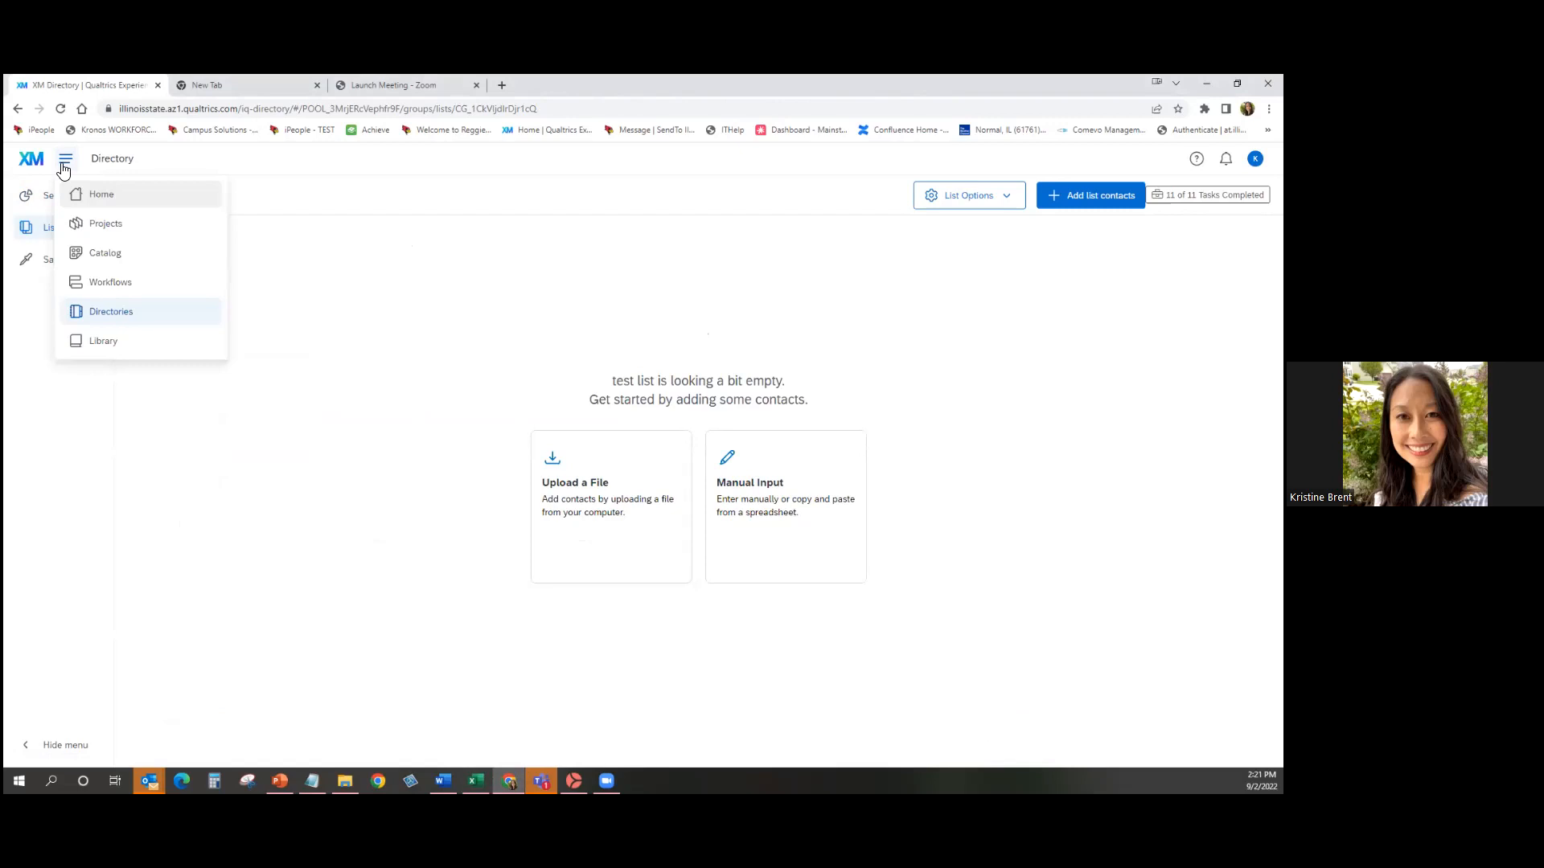
pyautogui.click(138, 227)
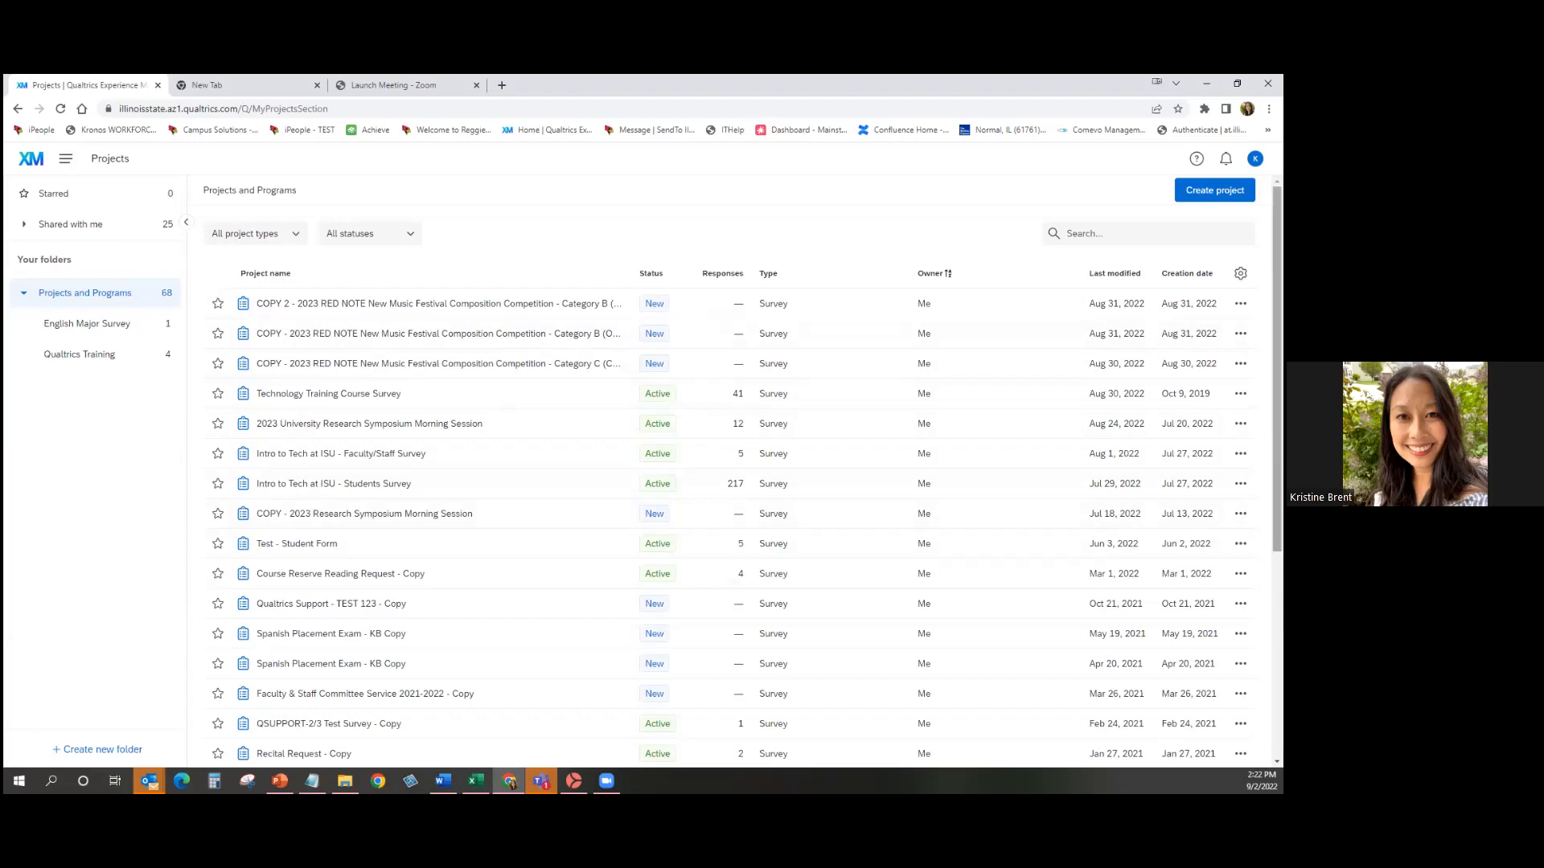
pyautogui.scroll(-4, 743, 473)
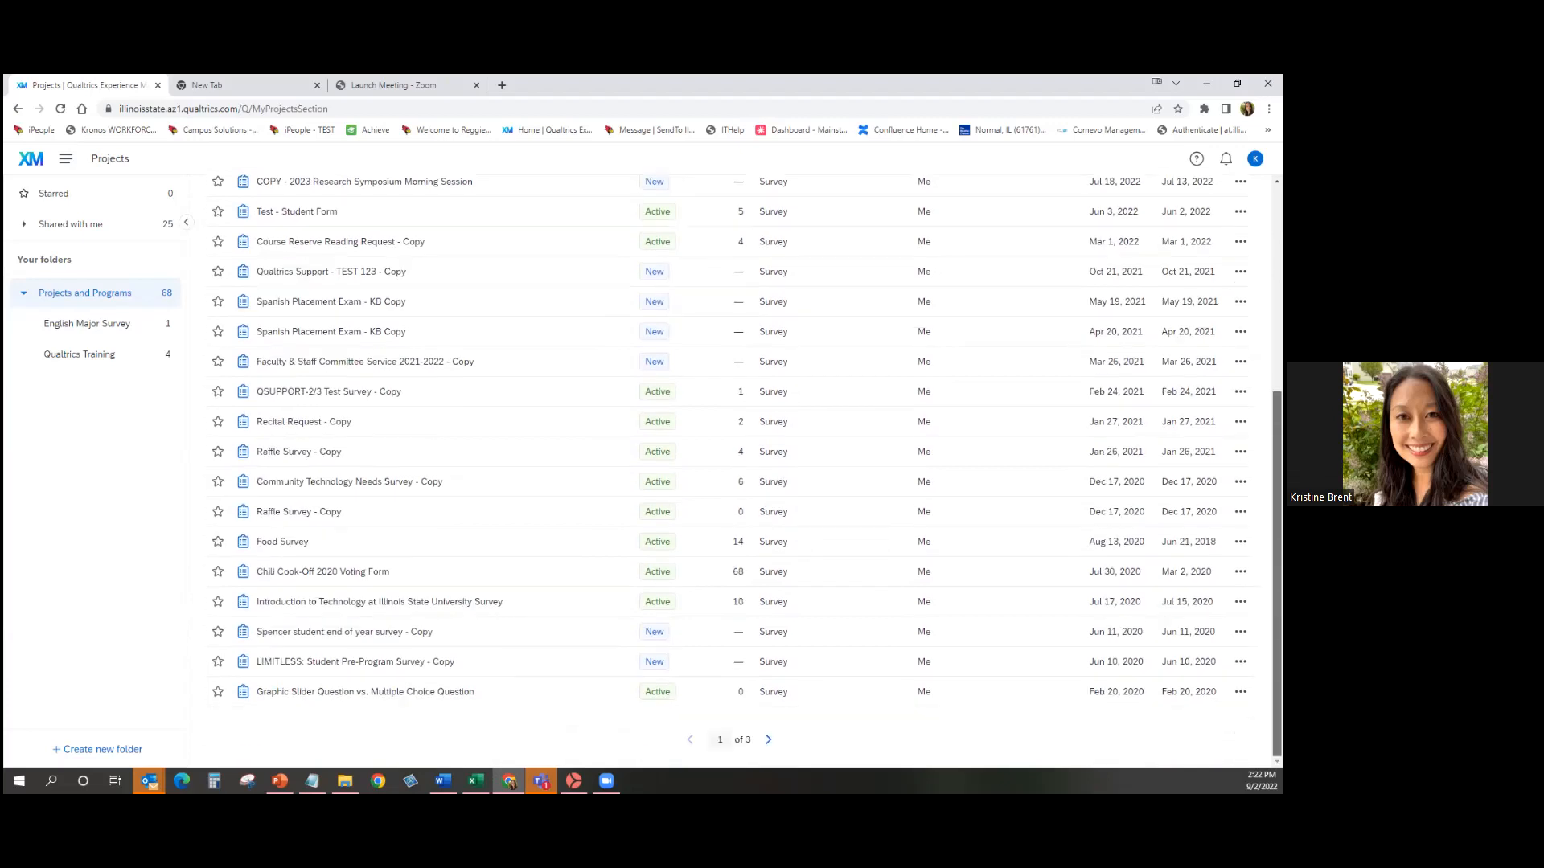
pyautogui.scroll(4, 496, 277)
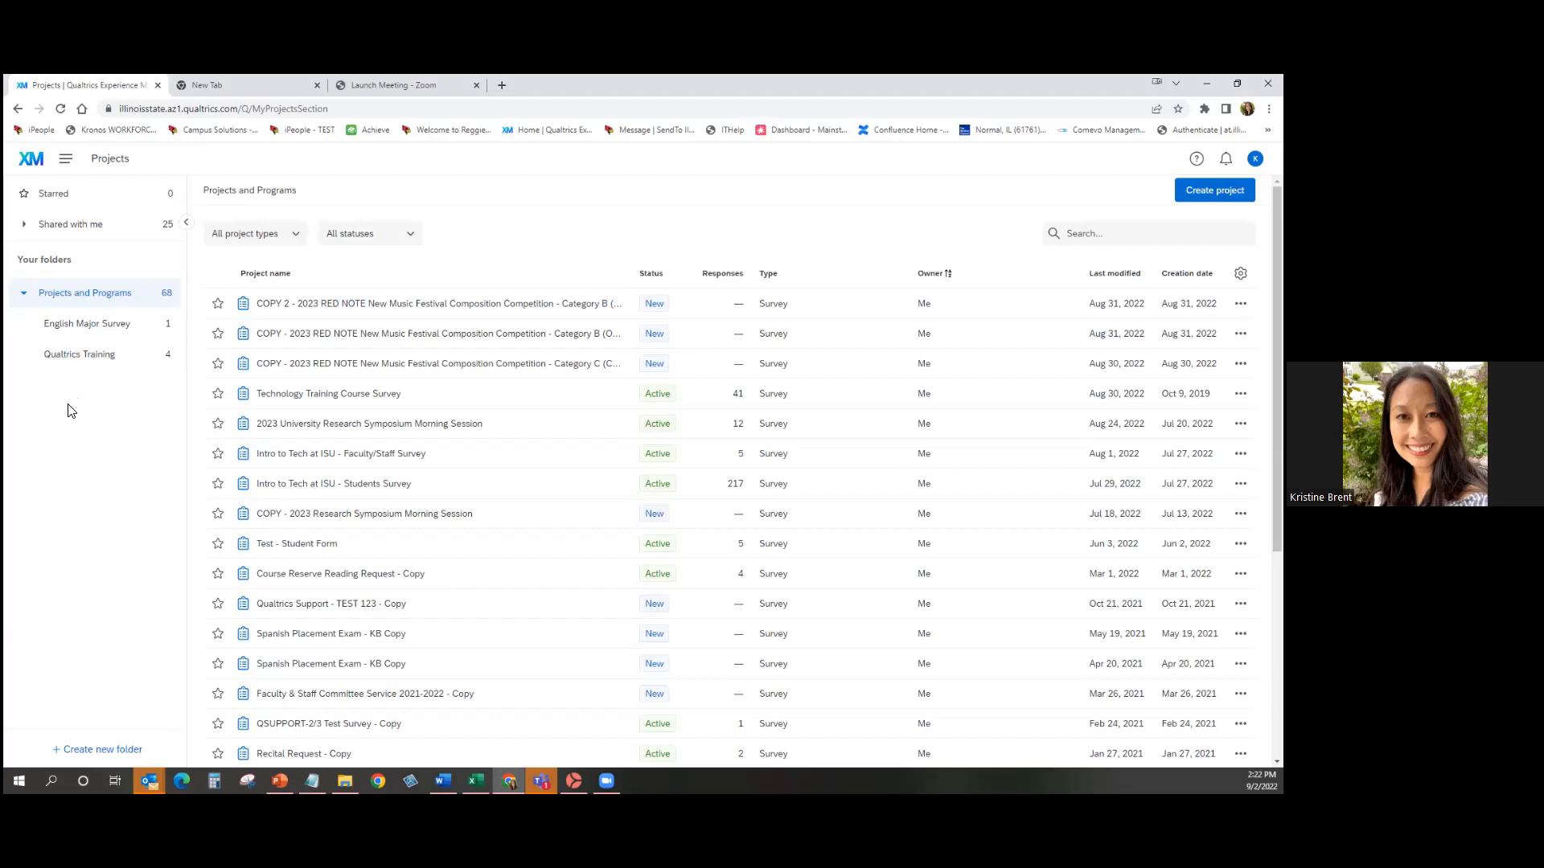
# Open the English Major Survey folder, then the Qualtrics Training folder with its four surveys.
pyautogui.click(53, 328)
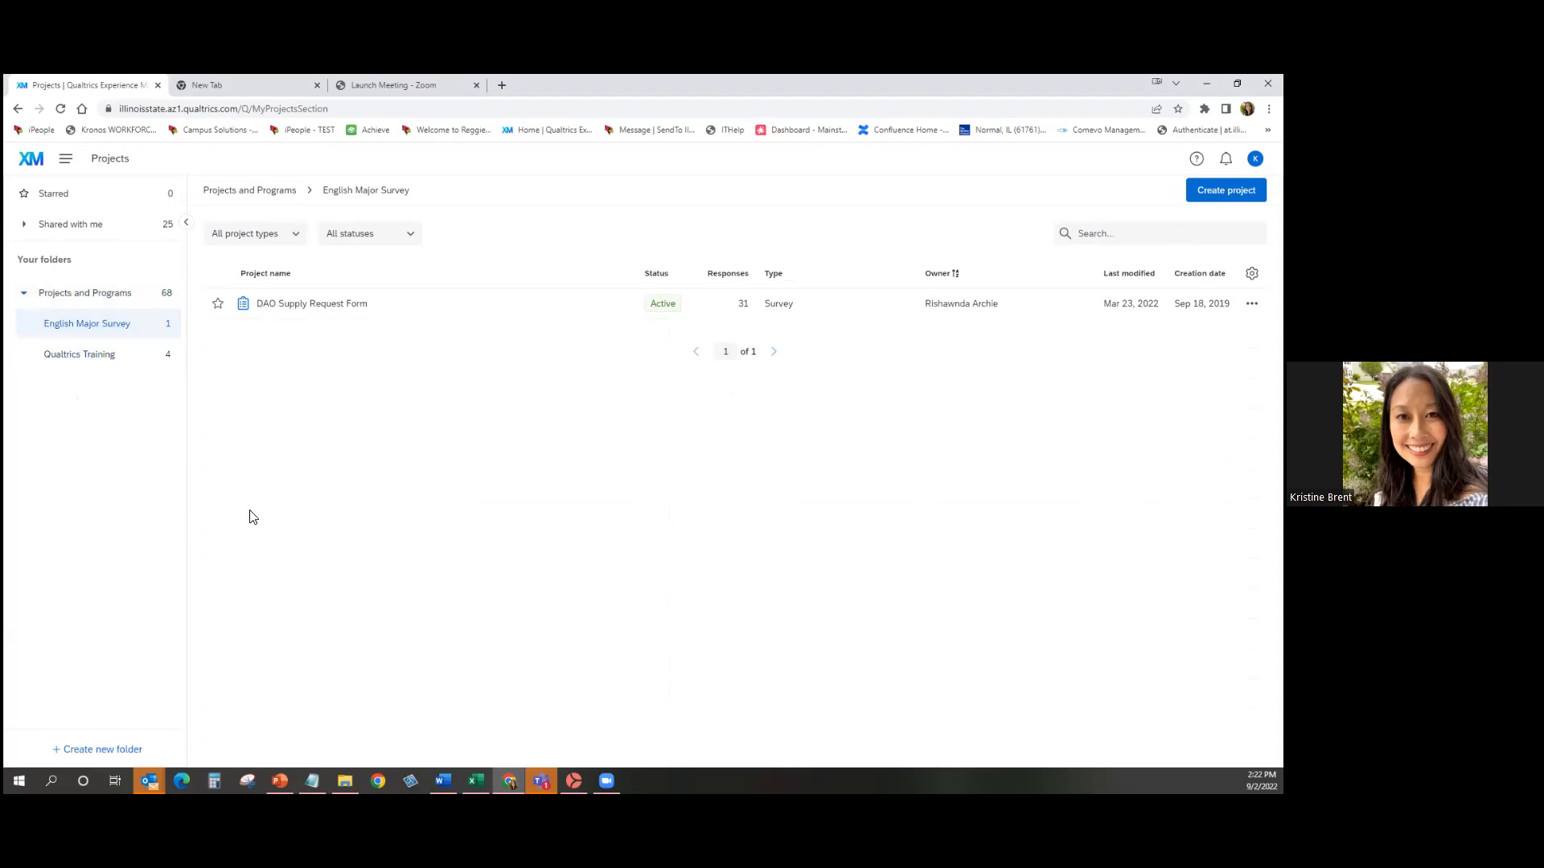
pyautogui.click(74, 359)
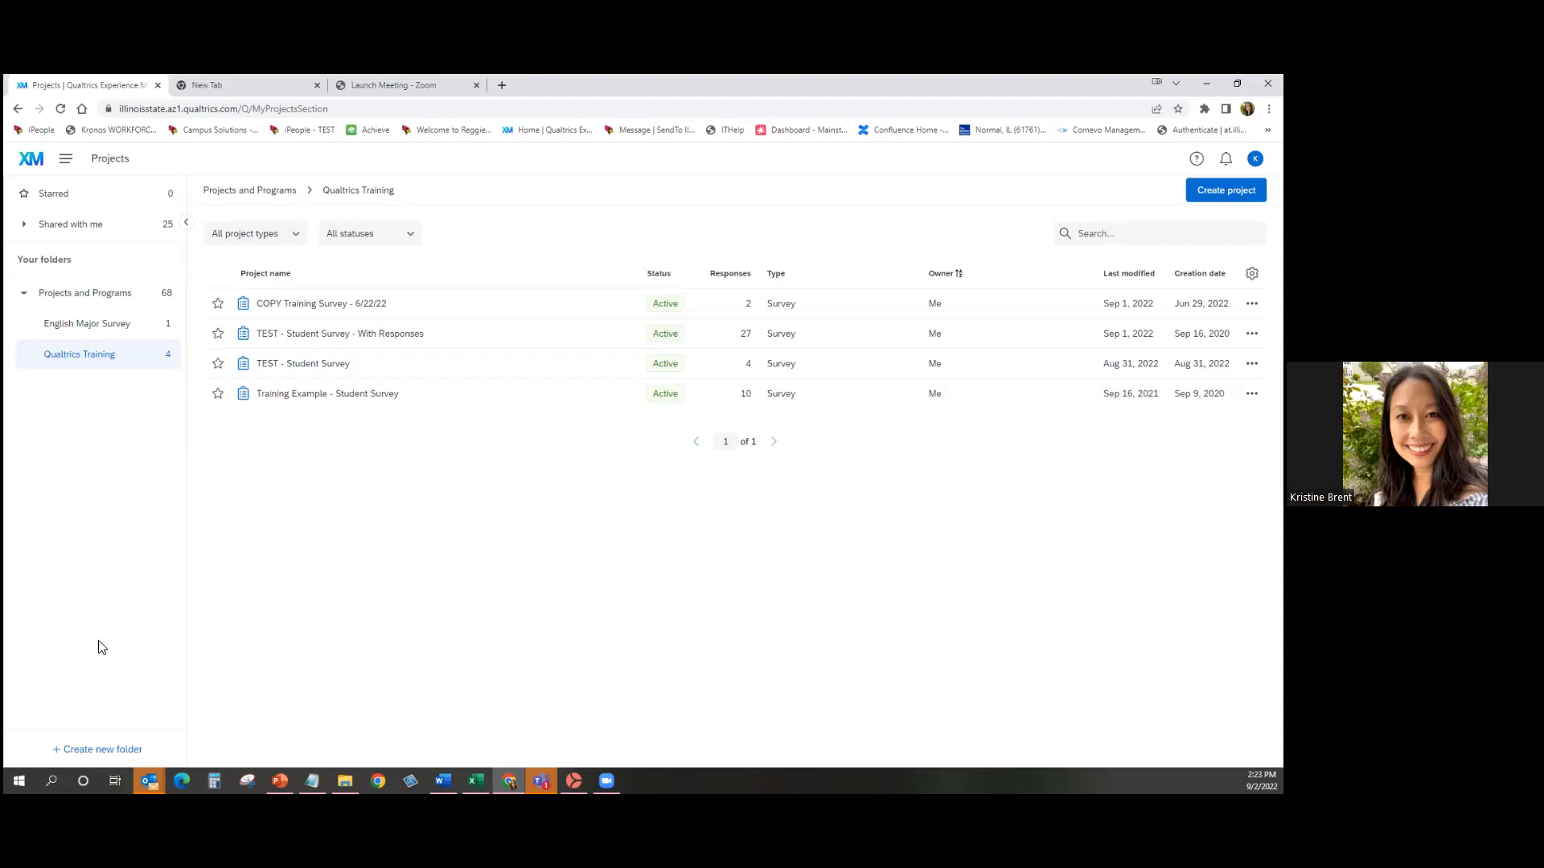
# Create 'test folder' under Projects and Programs, then return to Qualtrics Training and start a new project.
pyautogui.click(118, 752)
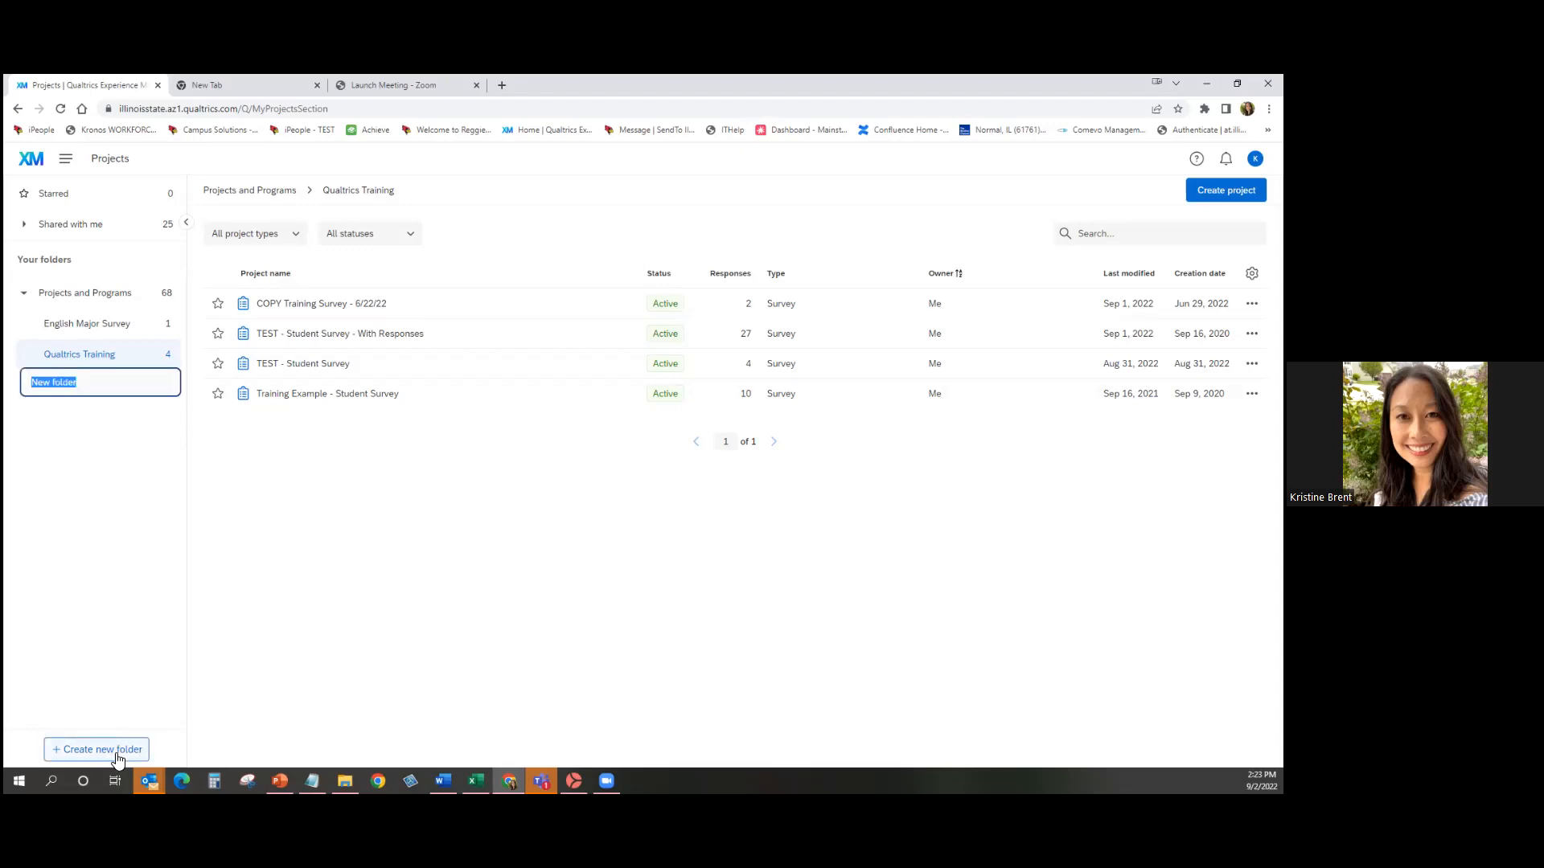
pyautogui.write('test folder')
pyautogui.press('Return')
pyautogui.moveTo(71, 391); pyautogui.dragTo(79, 308)
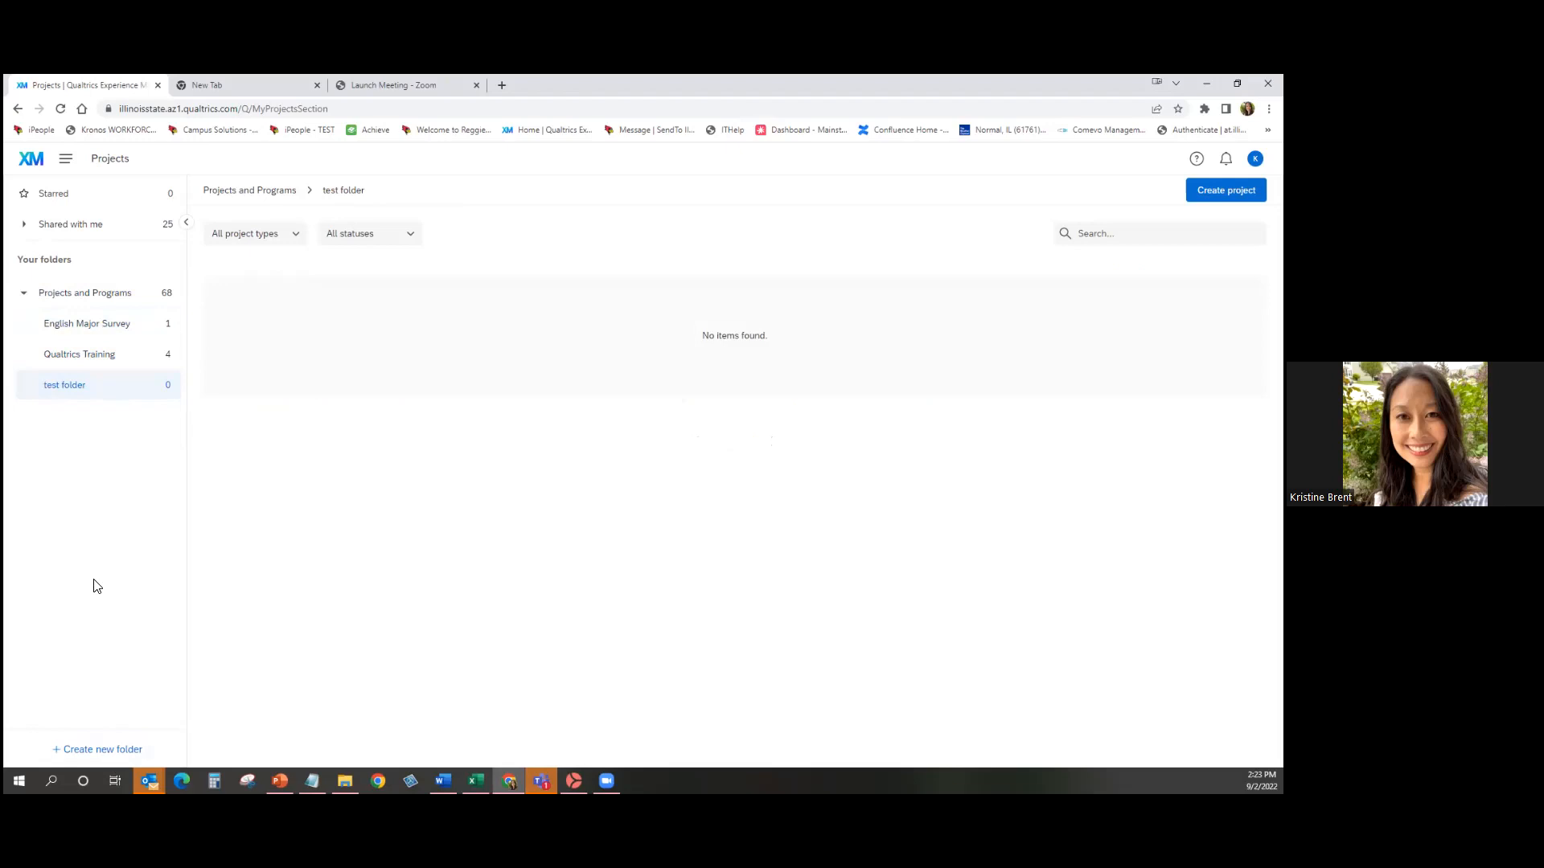
pyautogui.click(76, 357)
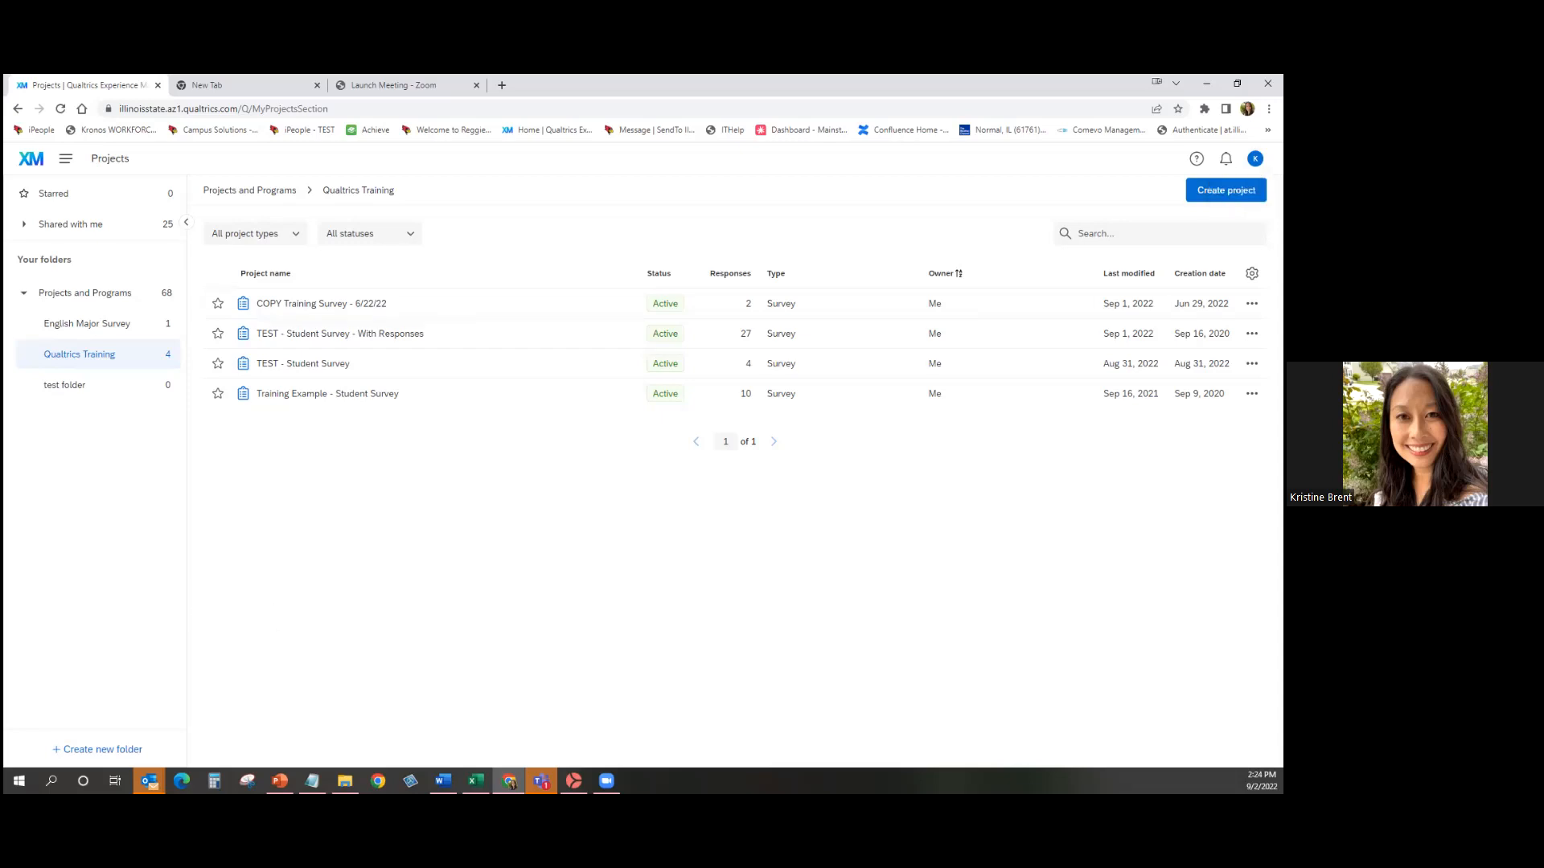
pyautogui.click(1225, 190)
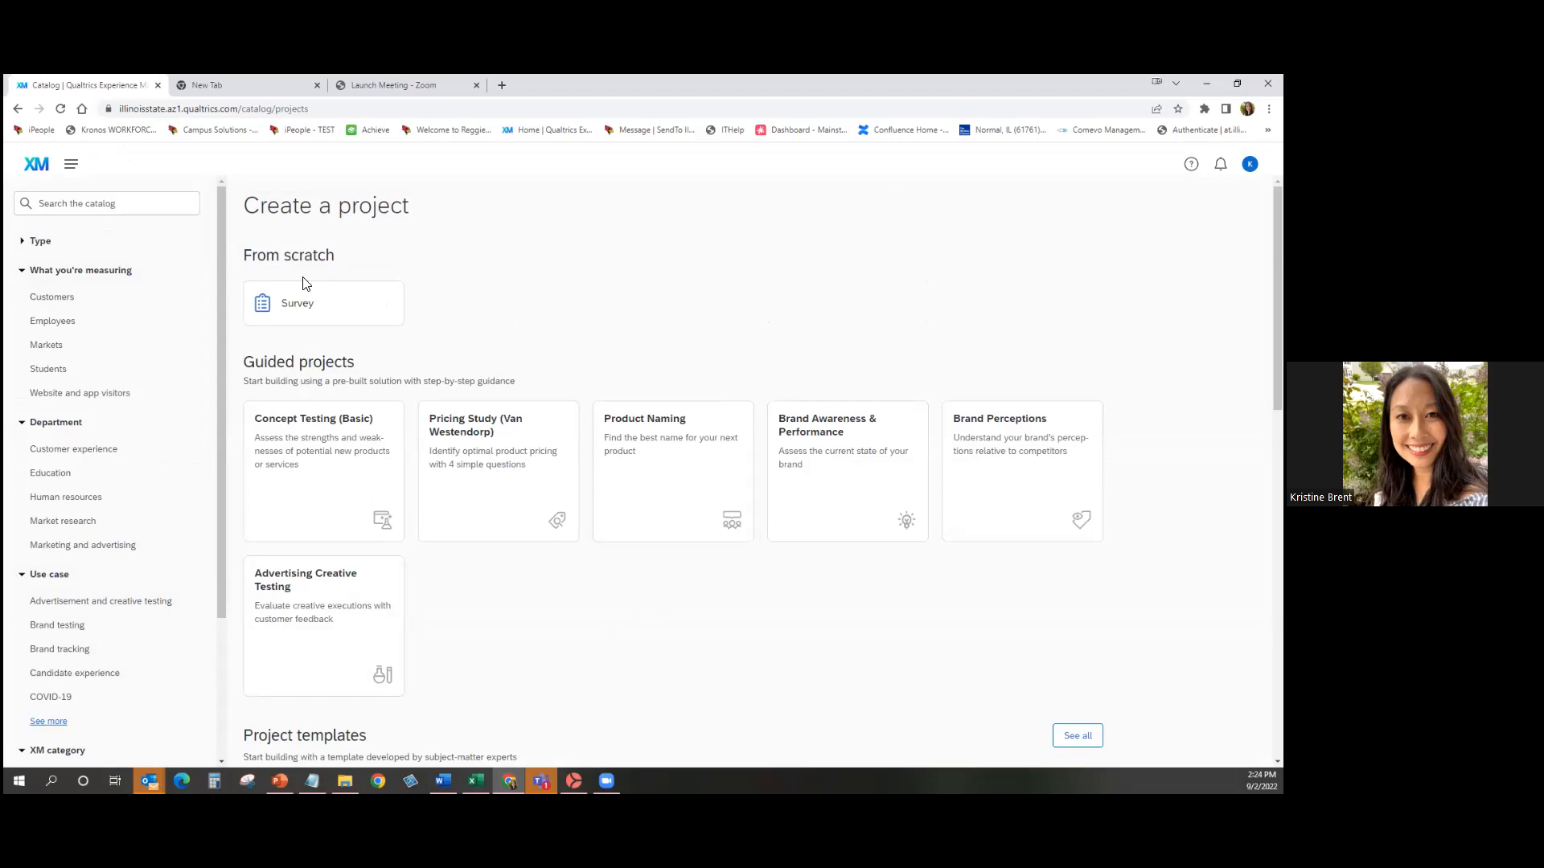
# Choose Survey under From scratch and get started on the new project form.
pyautogui.click(302, 314)
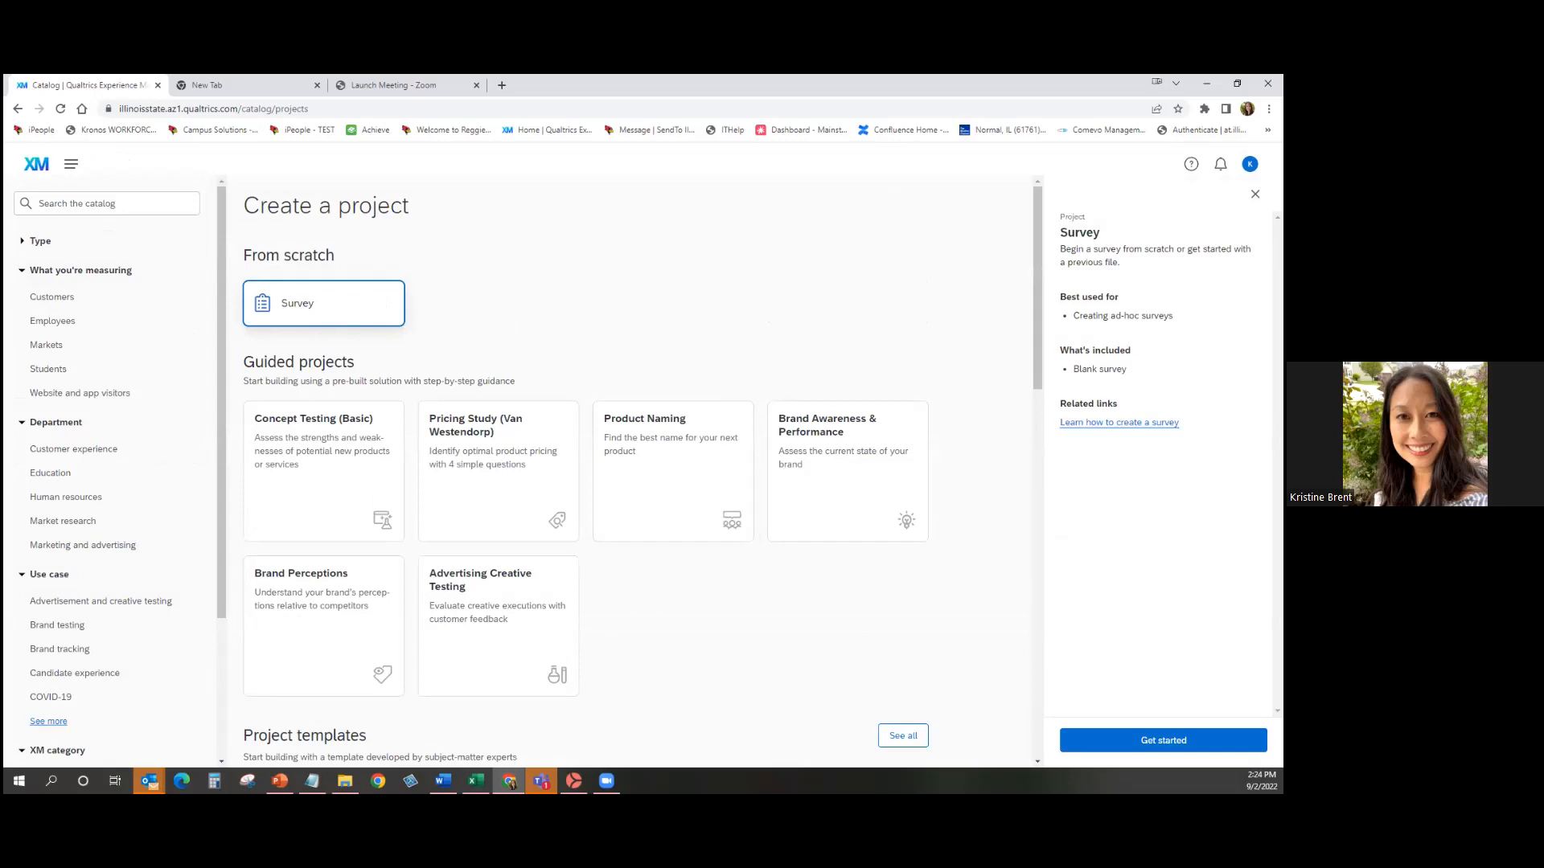
pyautogui.click(1163, 740)
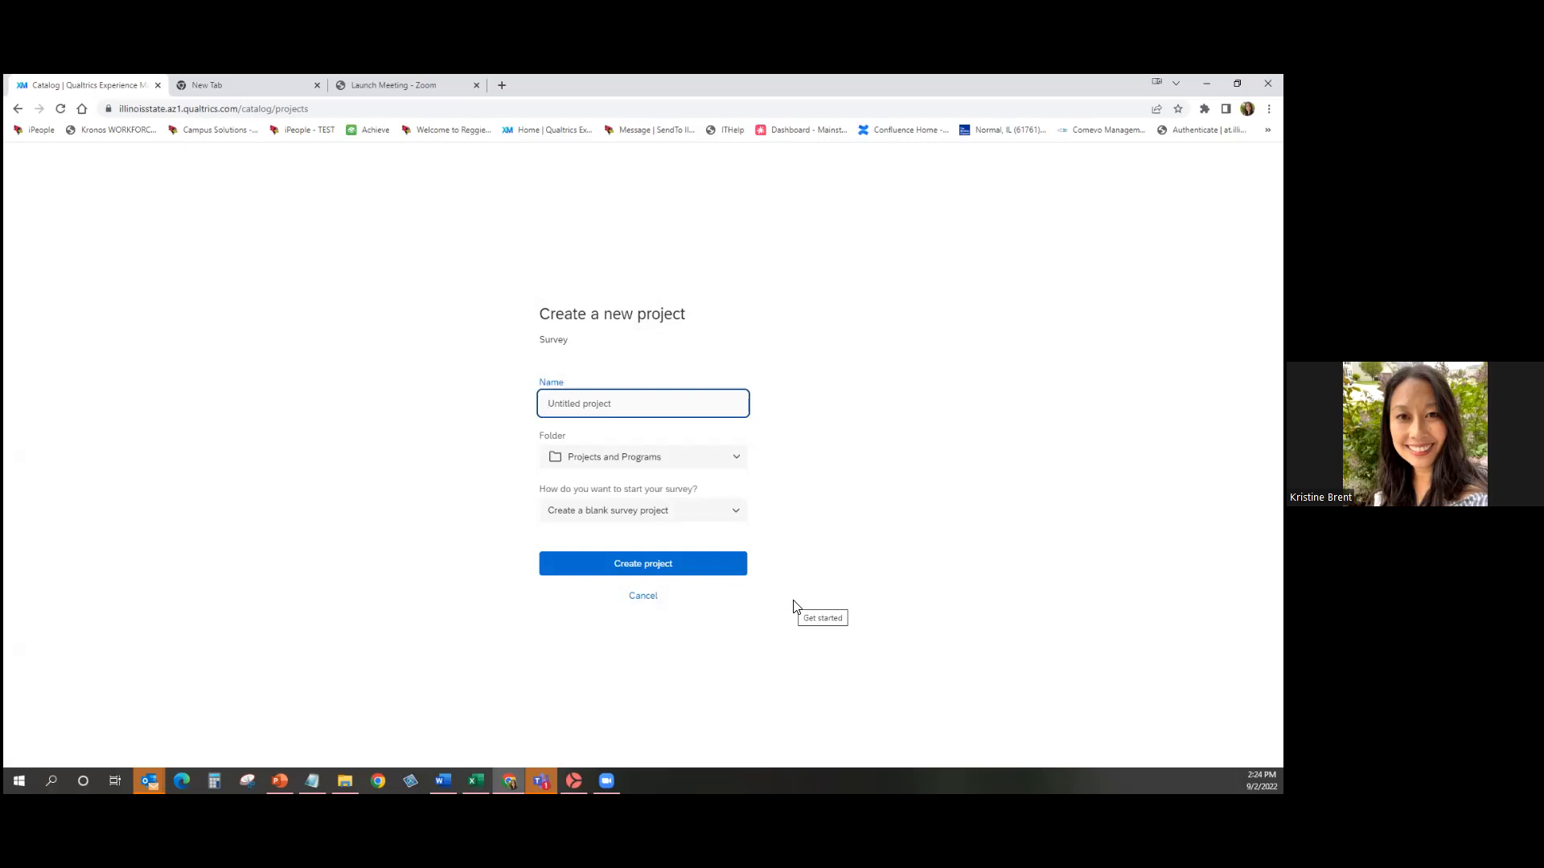
# Name the project 'Student Survey - 9/2/22' and save it in the Qualtrics Training folder.
pyautogui.write('Student Survey - 9/2/22')
pyautogui.click(796, 607)
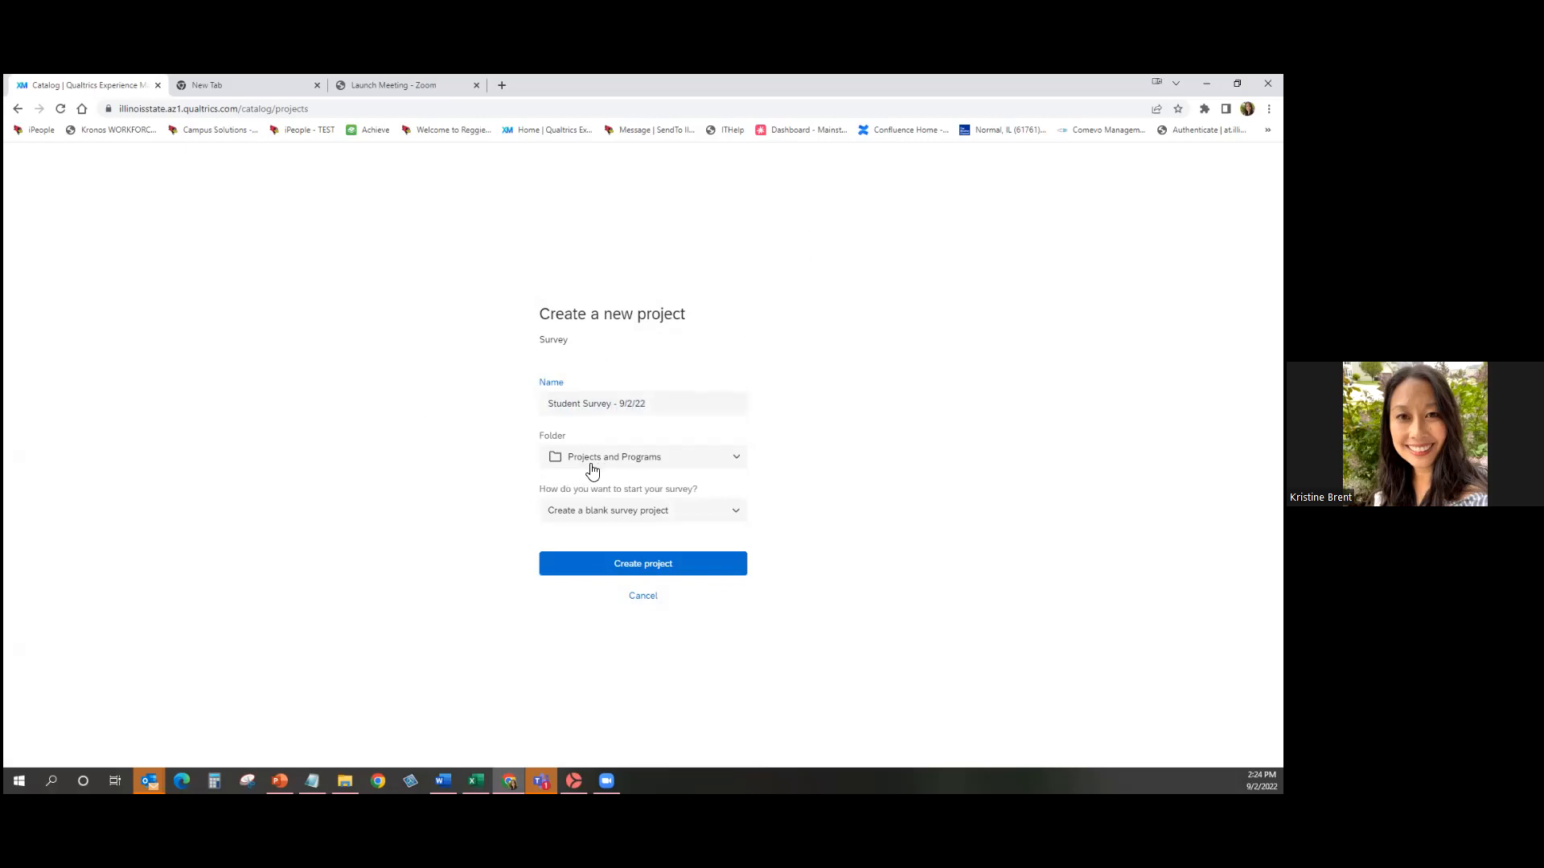
pyautogui.click(734, 466)
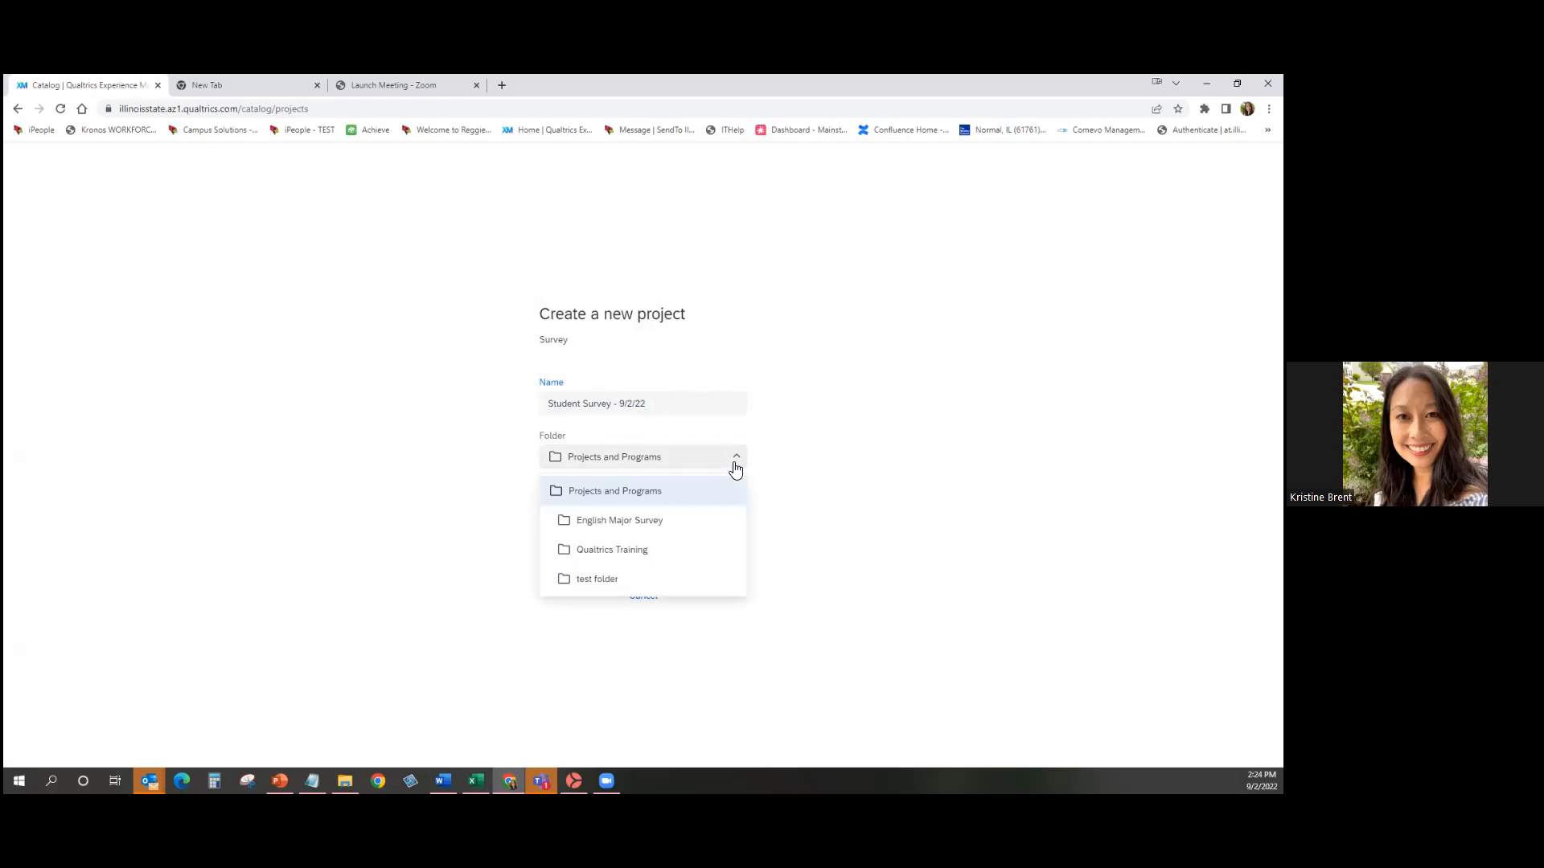
pyautogui.click(712, 558)
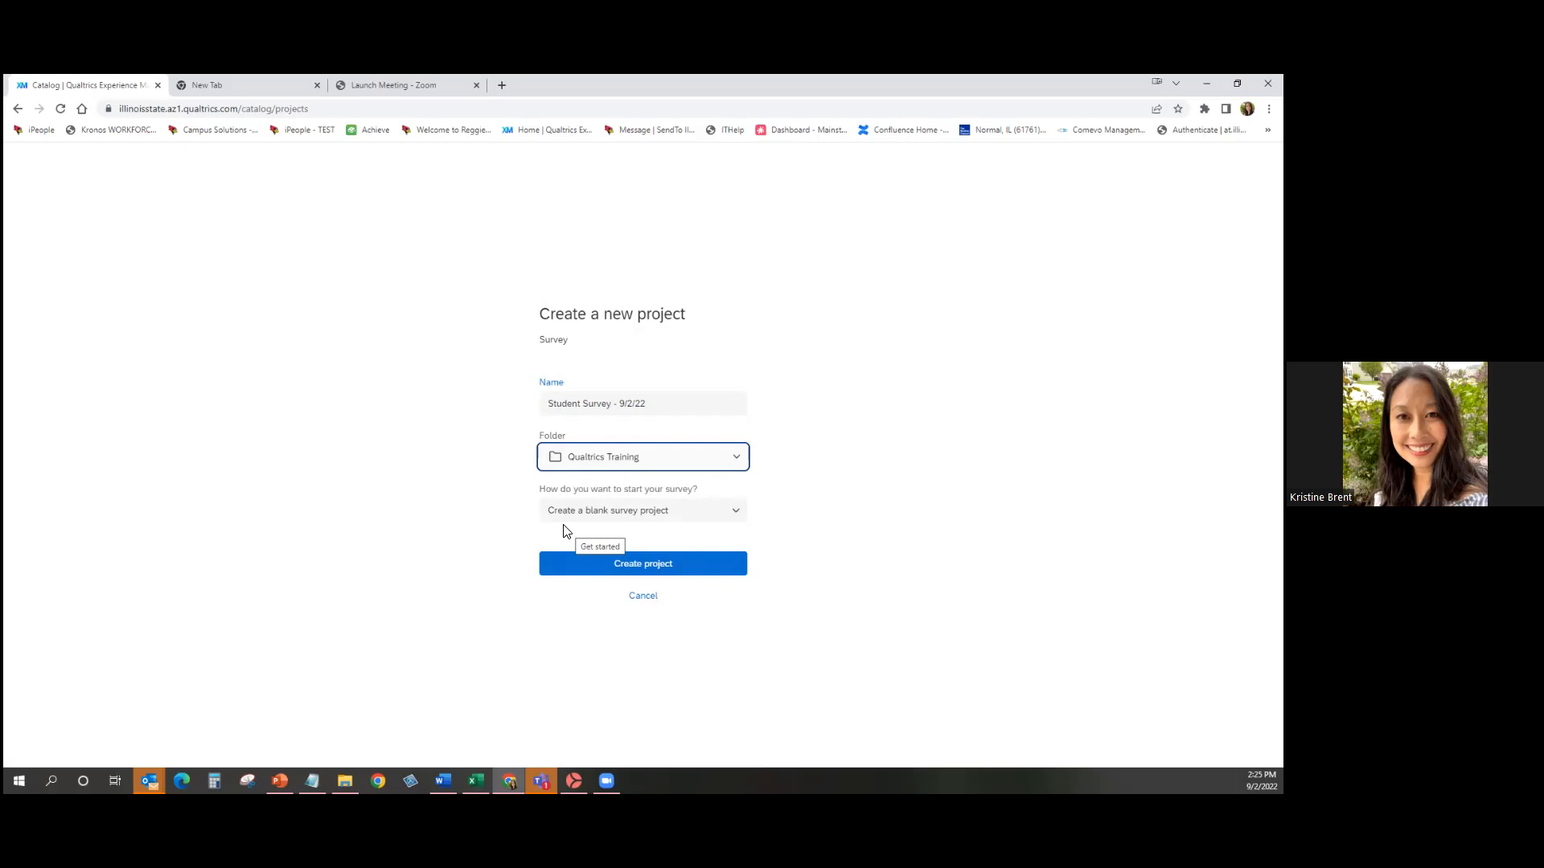
pyautogui.click(715, 515)
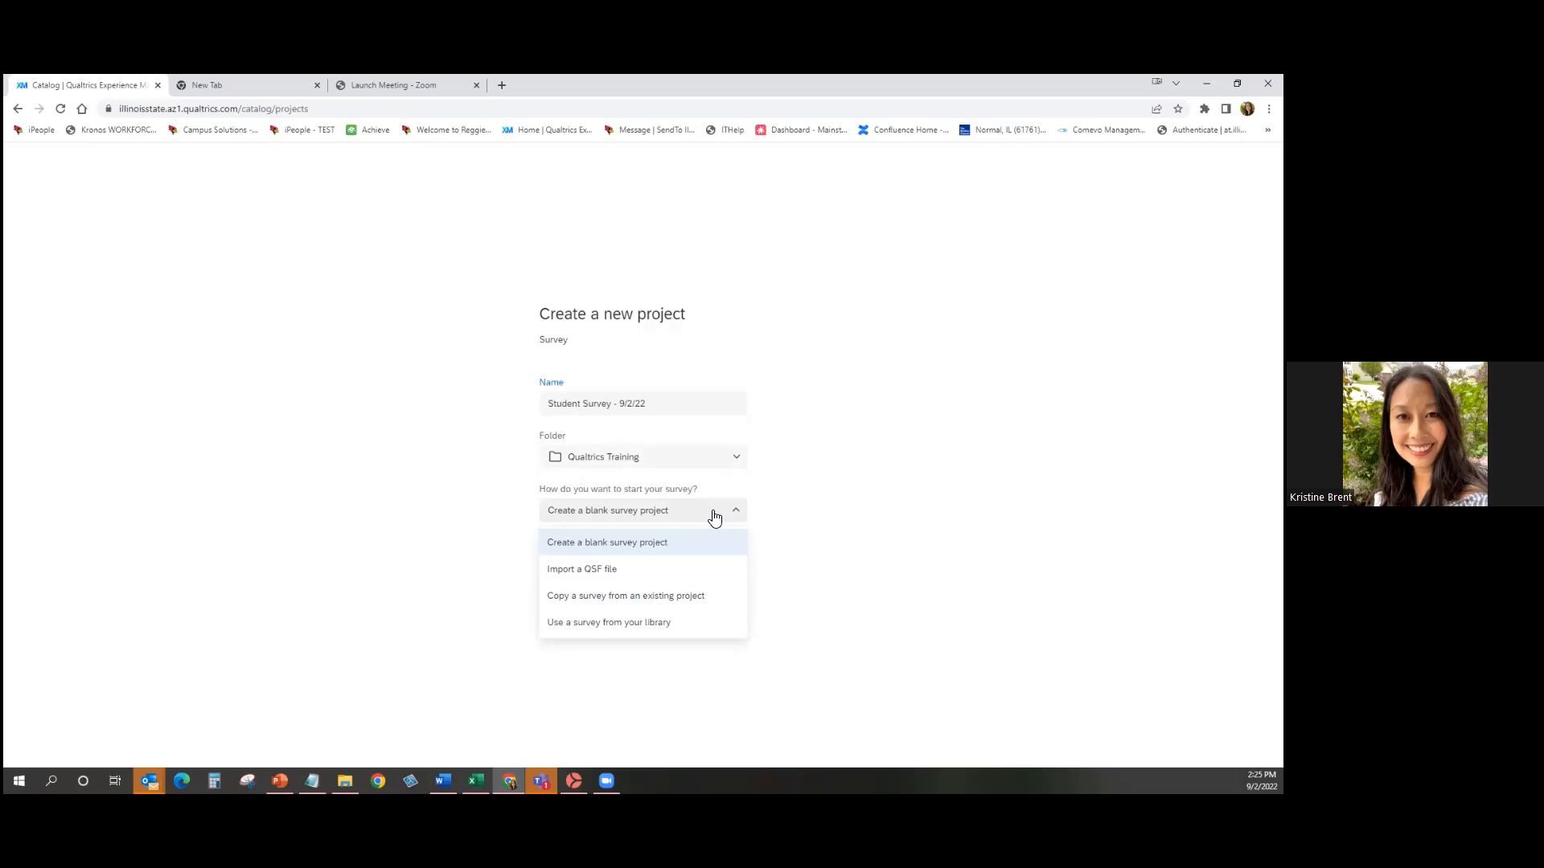
# Set the start option to Copy a survey from an existing project and browse its survey list.
pyautogui.click(729, 605)
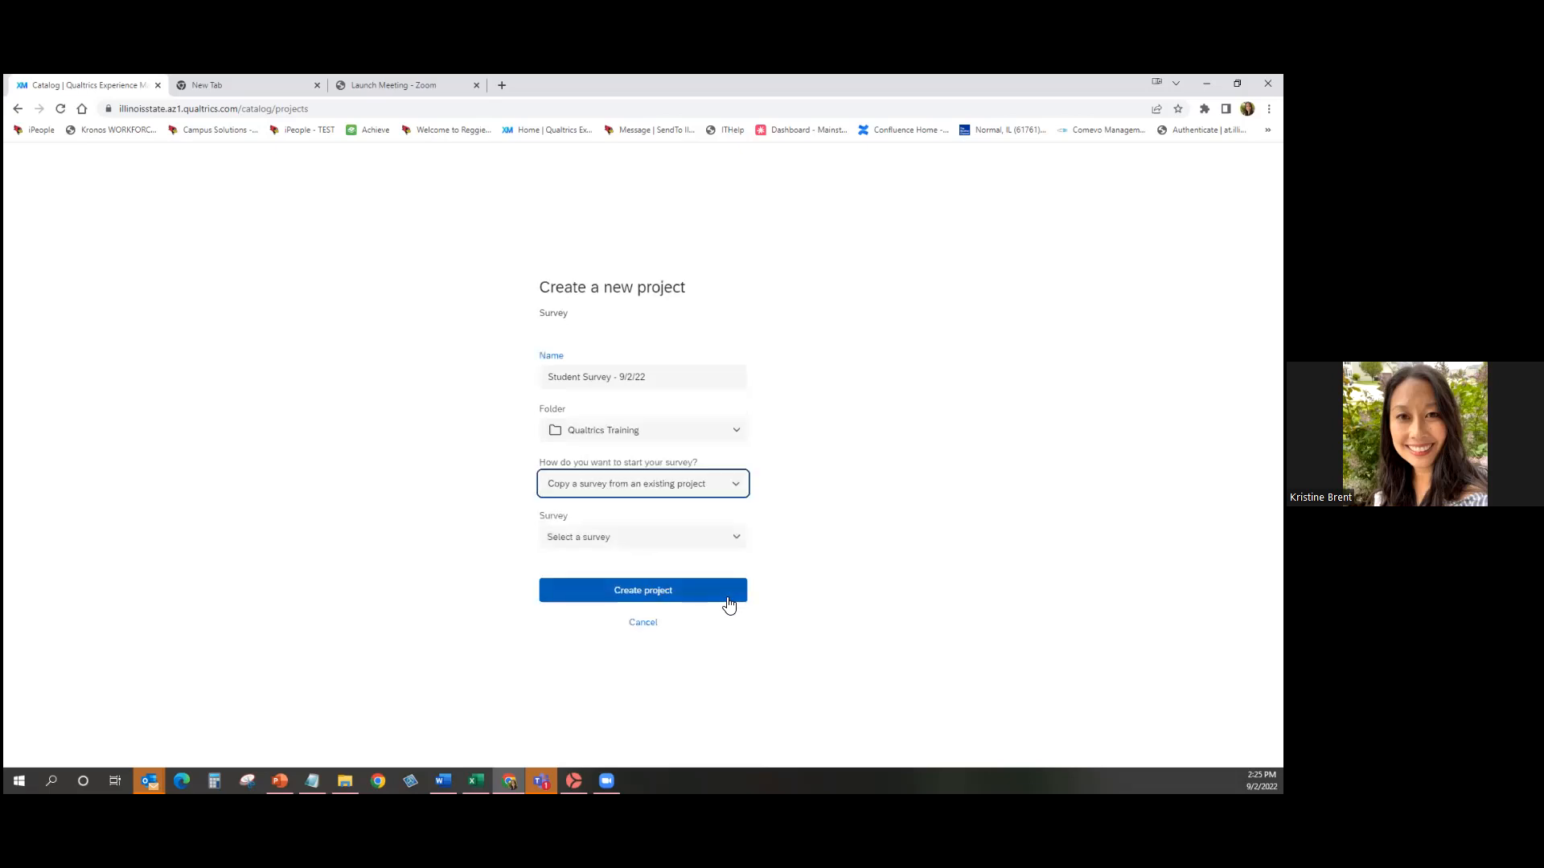
pyautogui.click(740, 542)
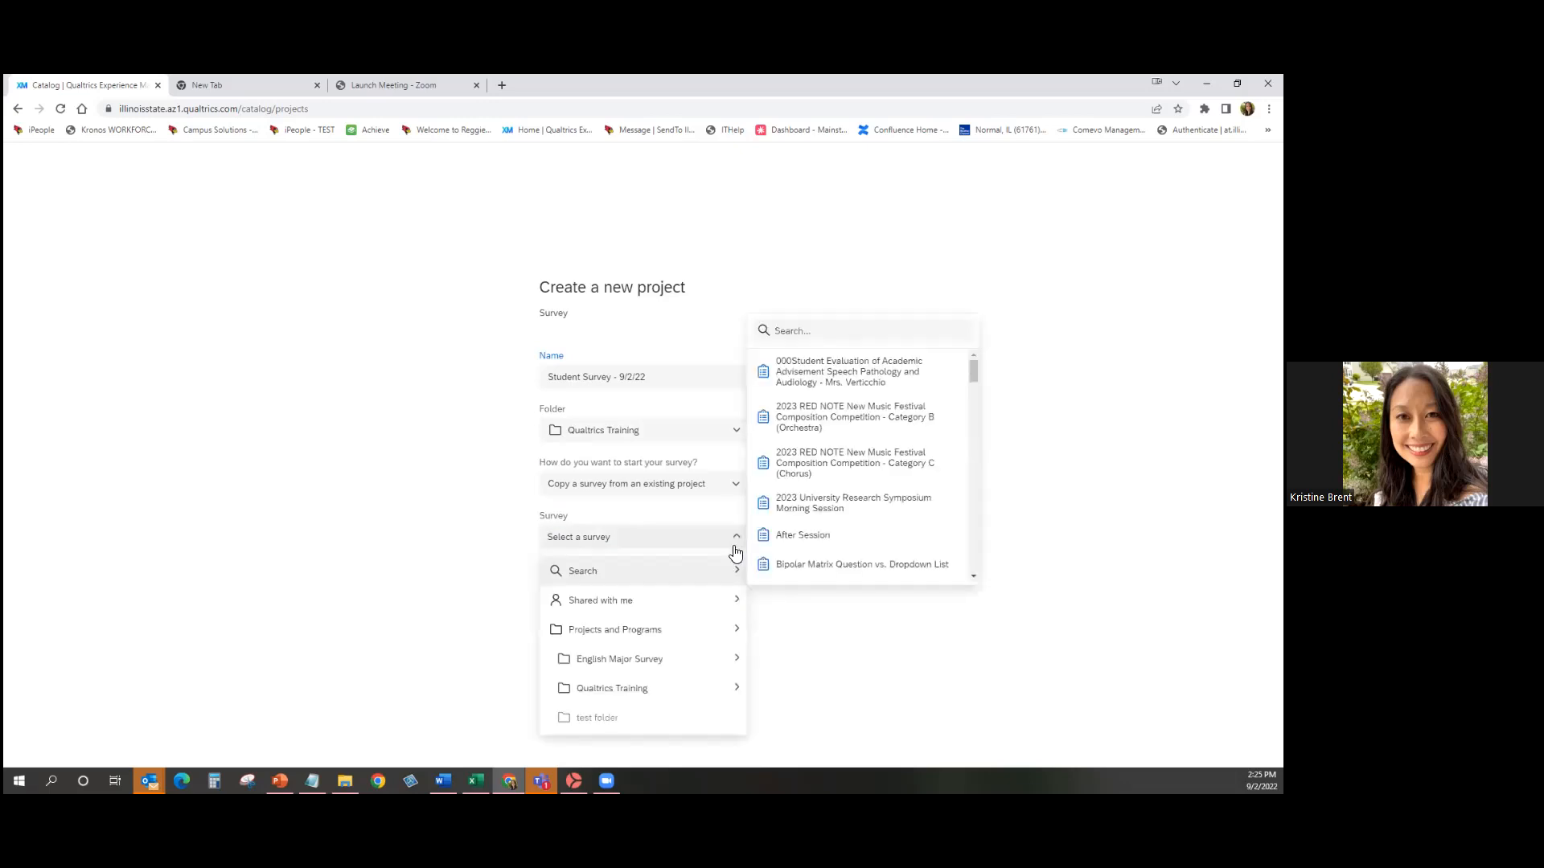
pyautogui.moveTo(720, 630)
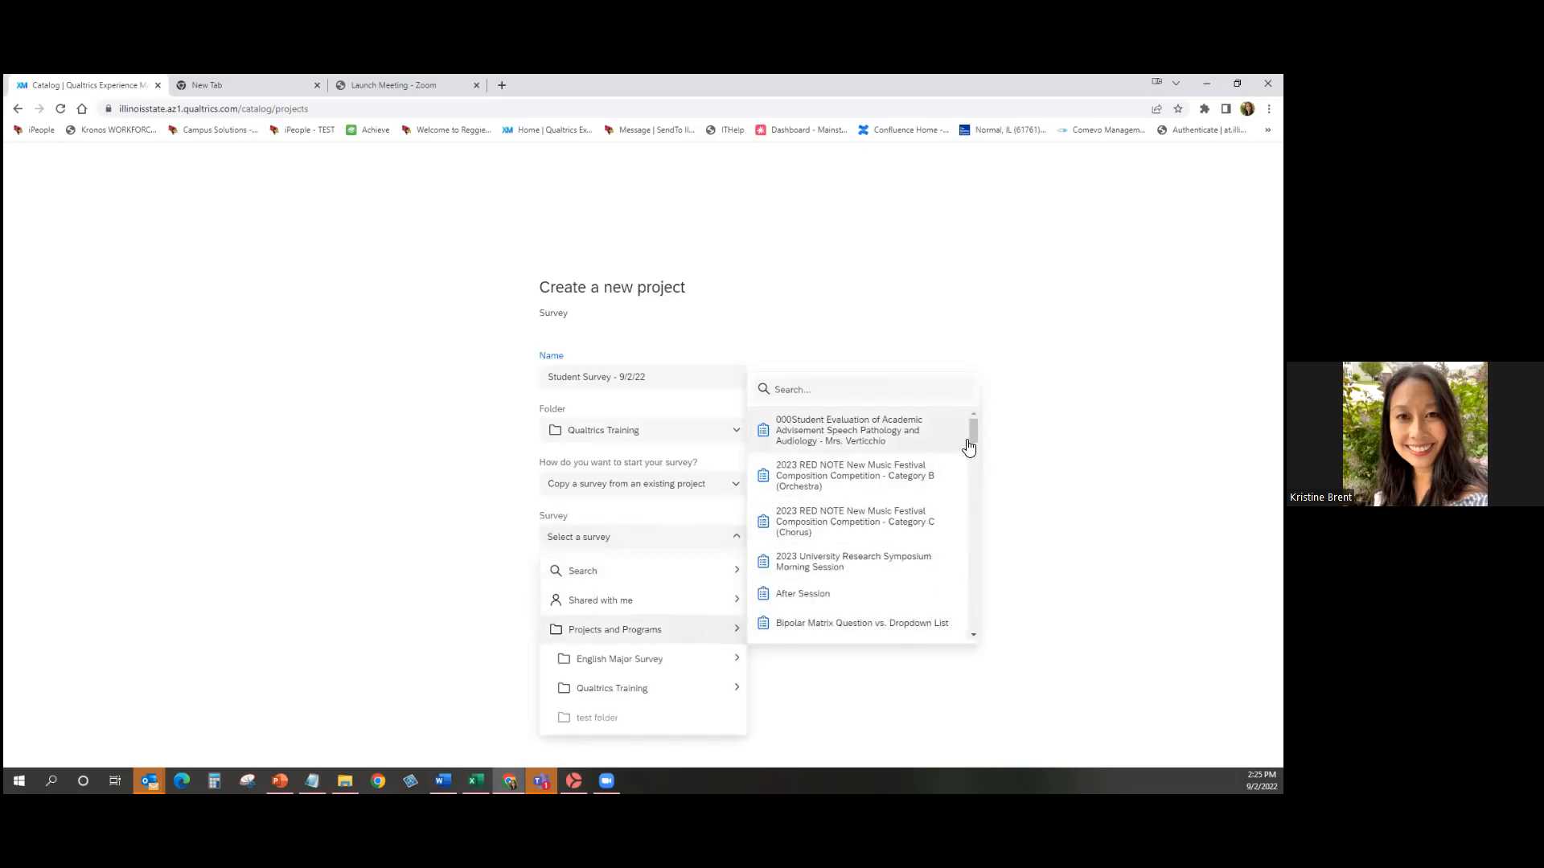
pyautogui.moveTo(974, 431)
pyautogui.mouseDown()
pyautogui.moveTo(974, 634)
pyautogui.moveTo(976, 425)
pyautogui.mouseUp()
pyautogui.click(1029, 460)
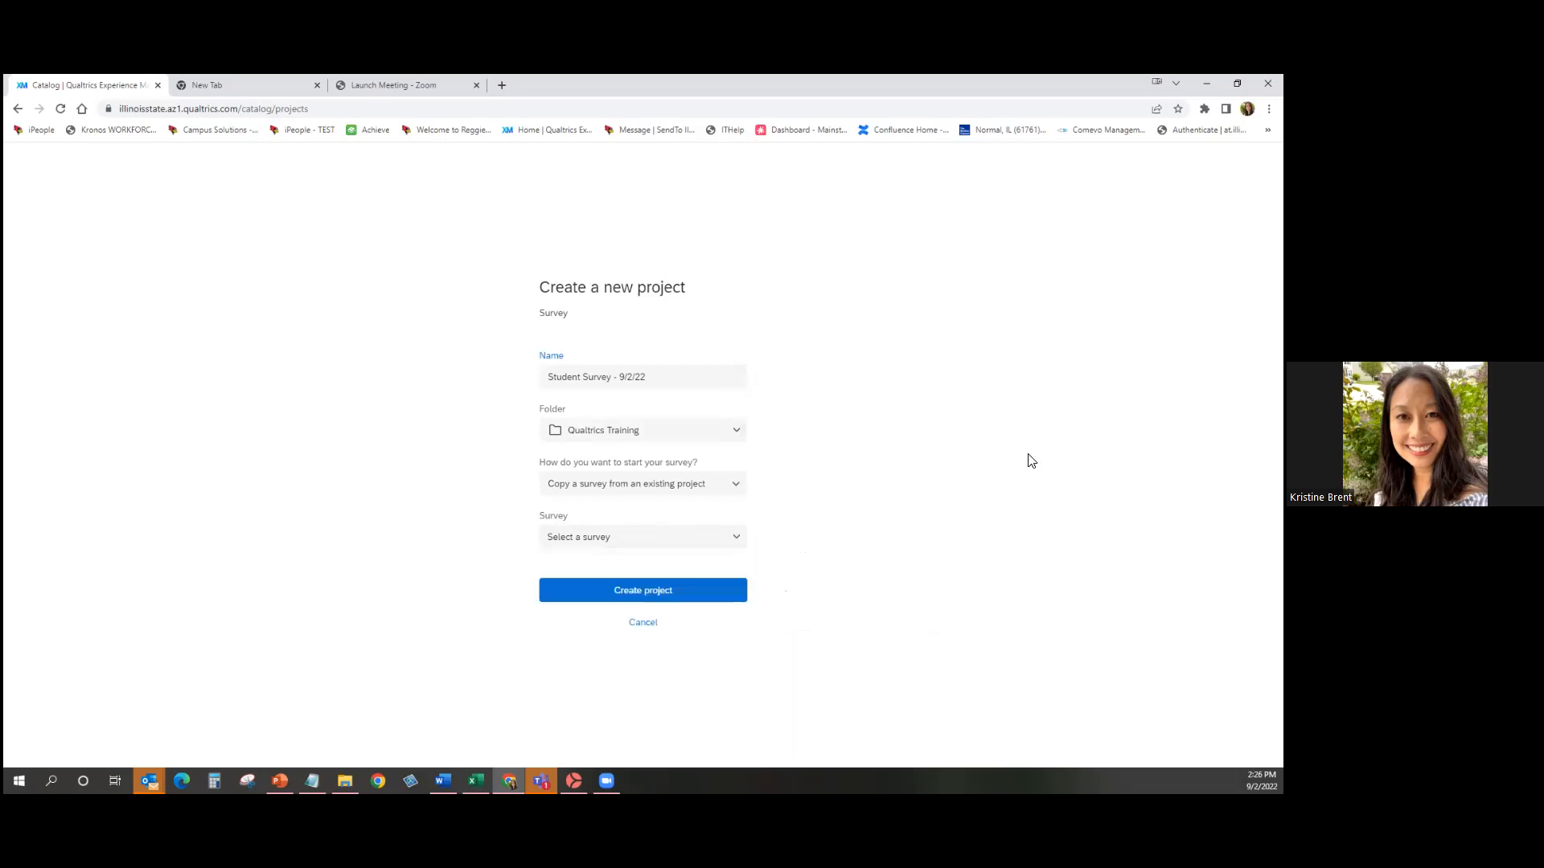
pyautogui.click(692, 487)
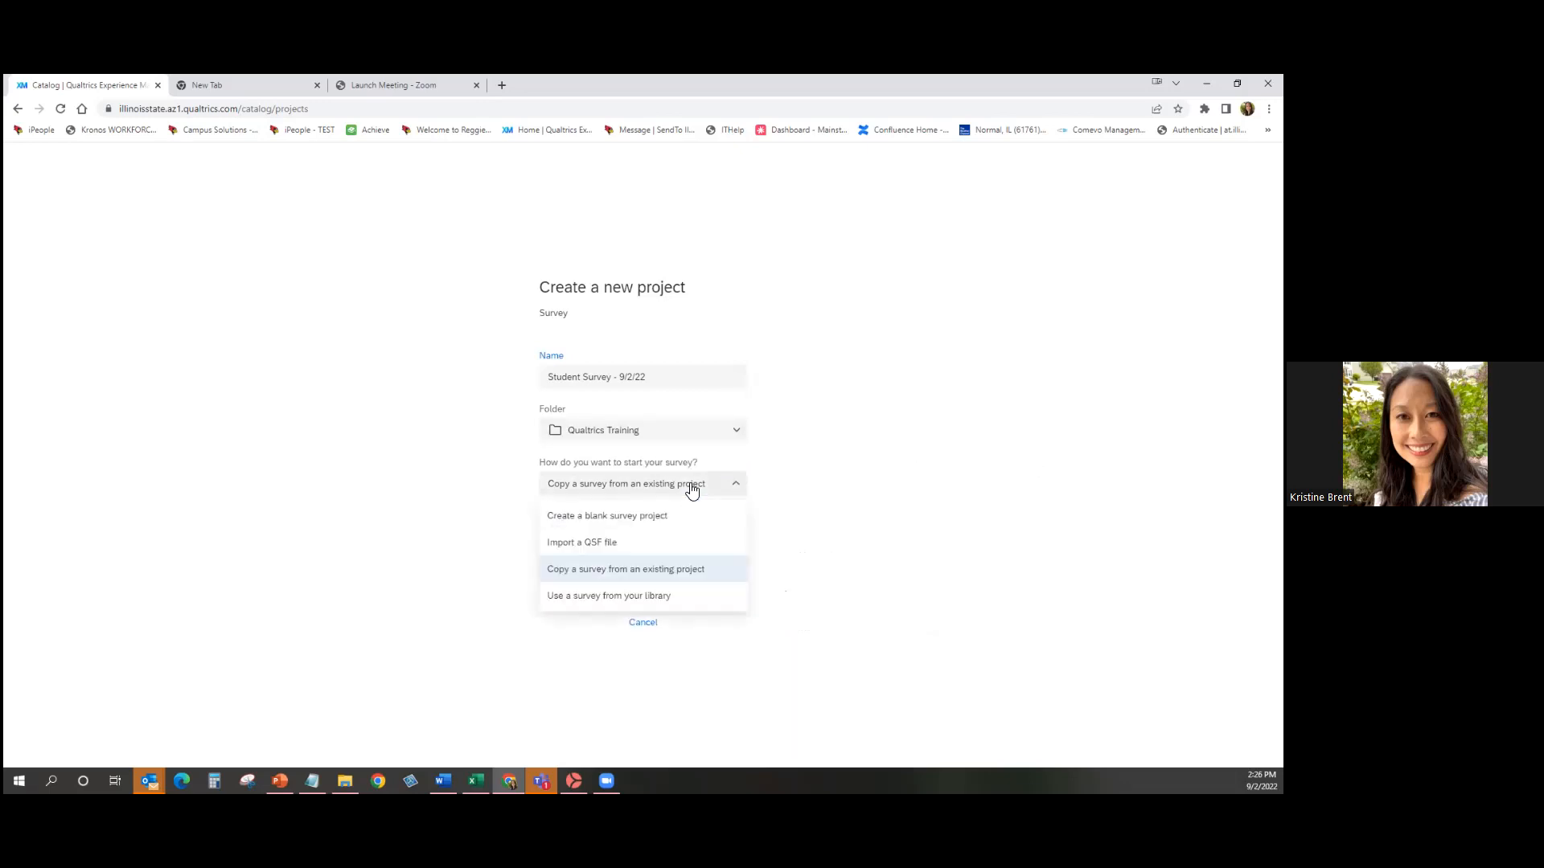
# Start from the personal library, choosing TEST - Student Survey under All Projects and Programs.
pyautogui.click(737, 599)
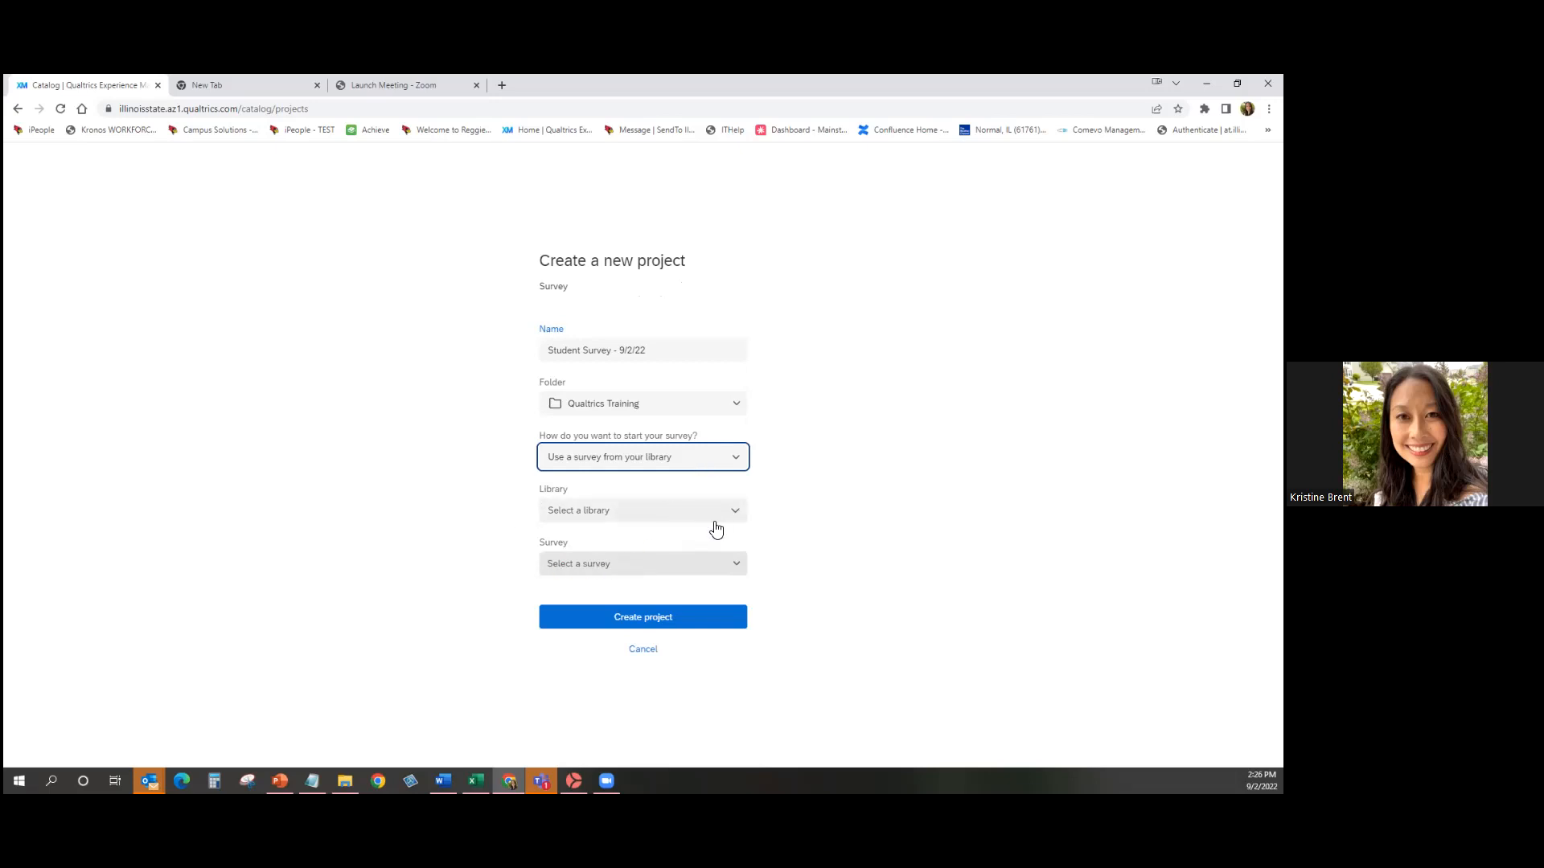
pyautogui.click(740, 519)
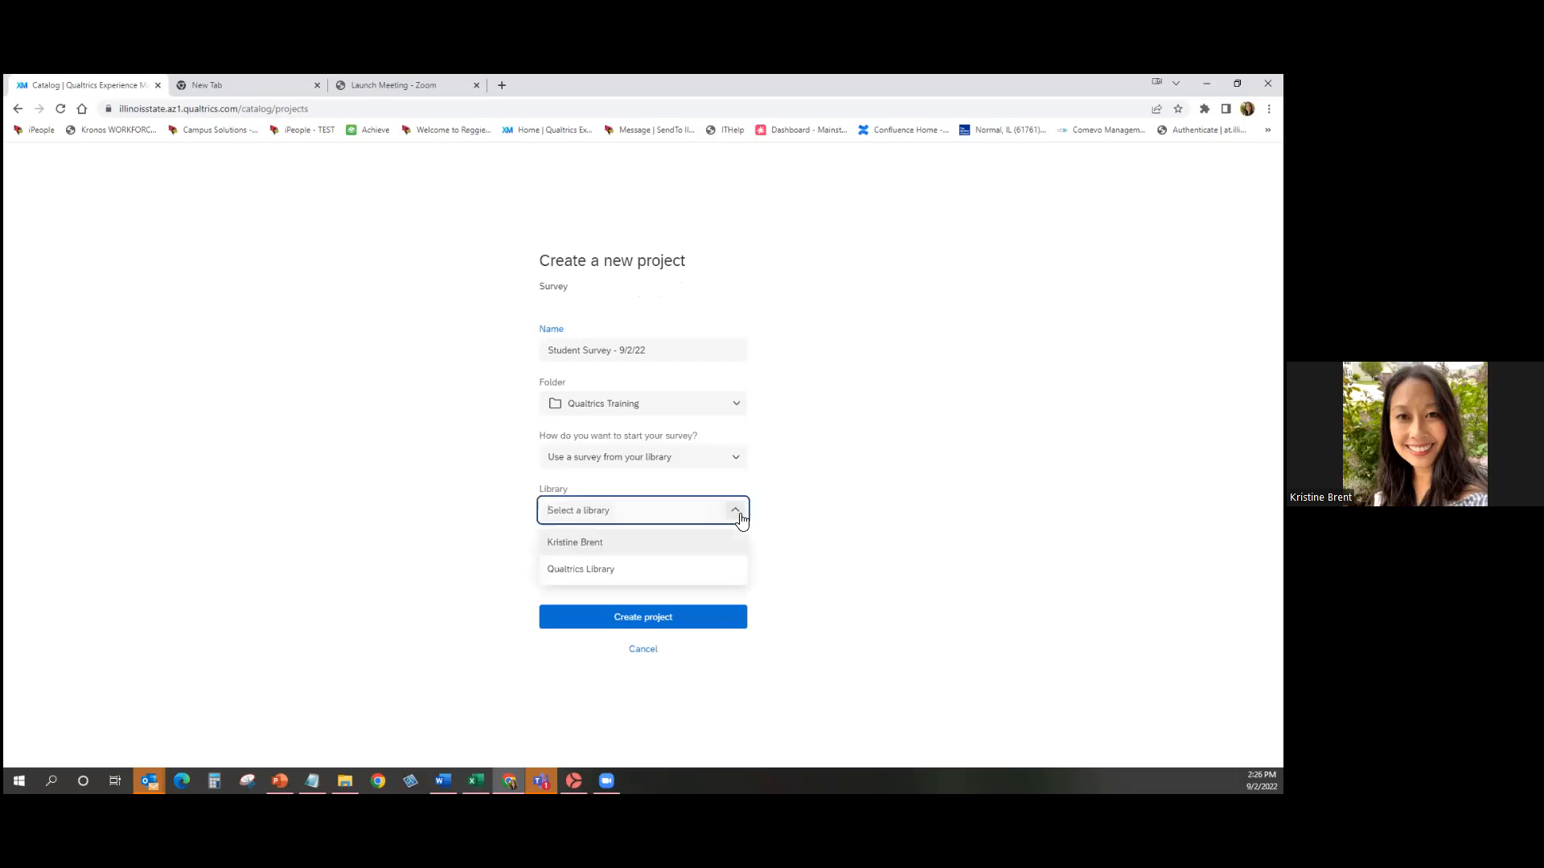
pyautogui.click(660, 548)
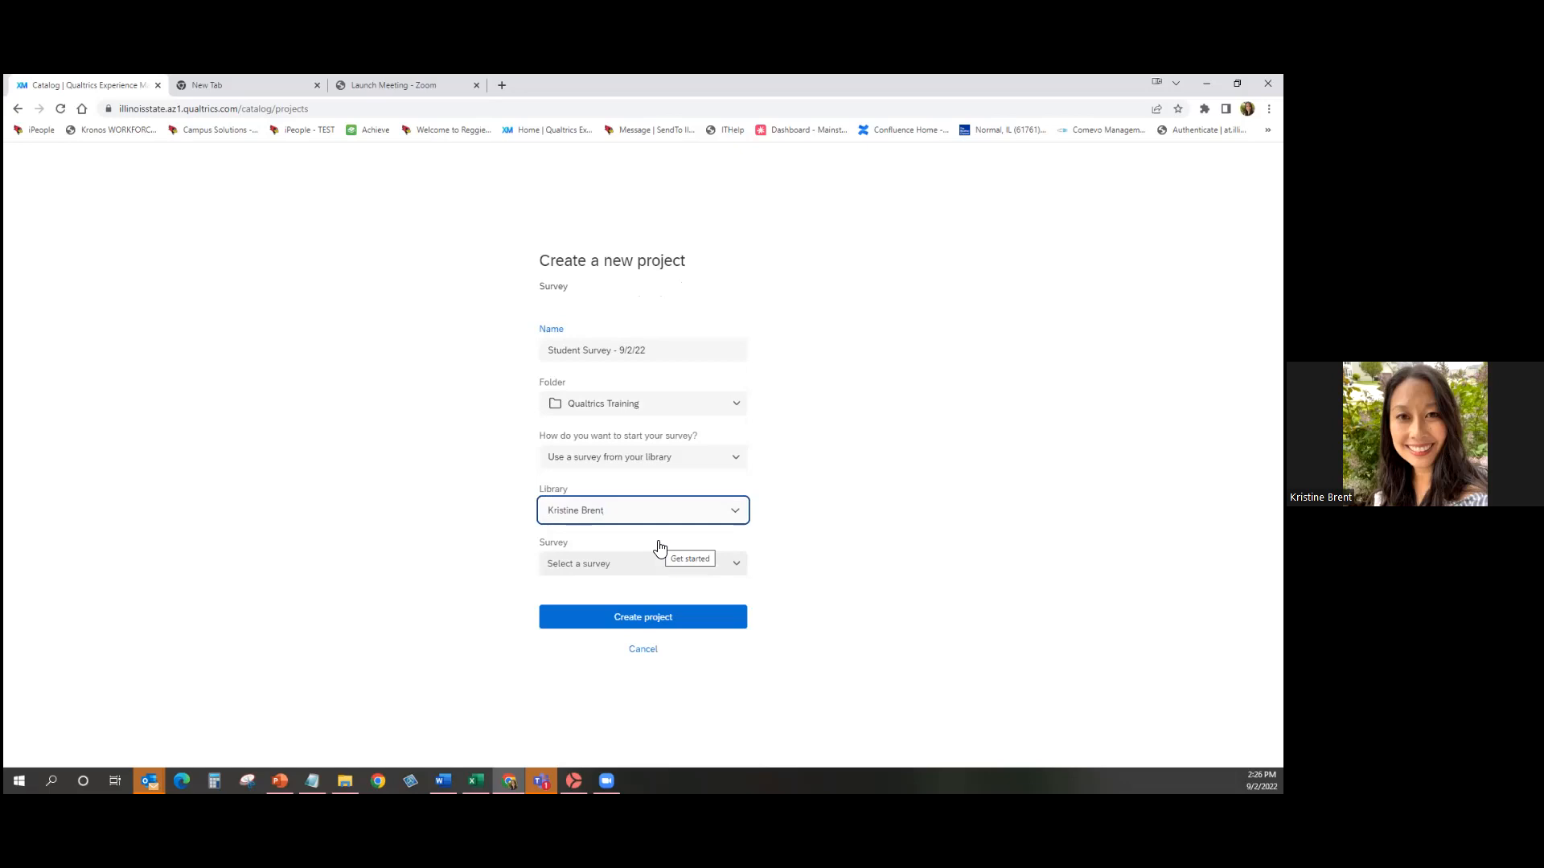
pyautogui.click(736, 565)
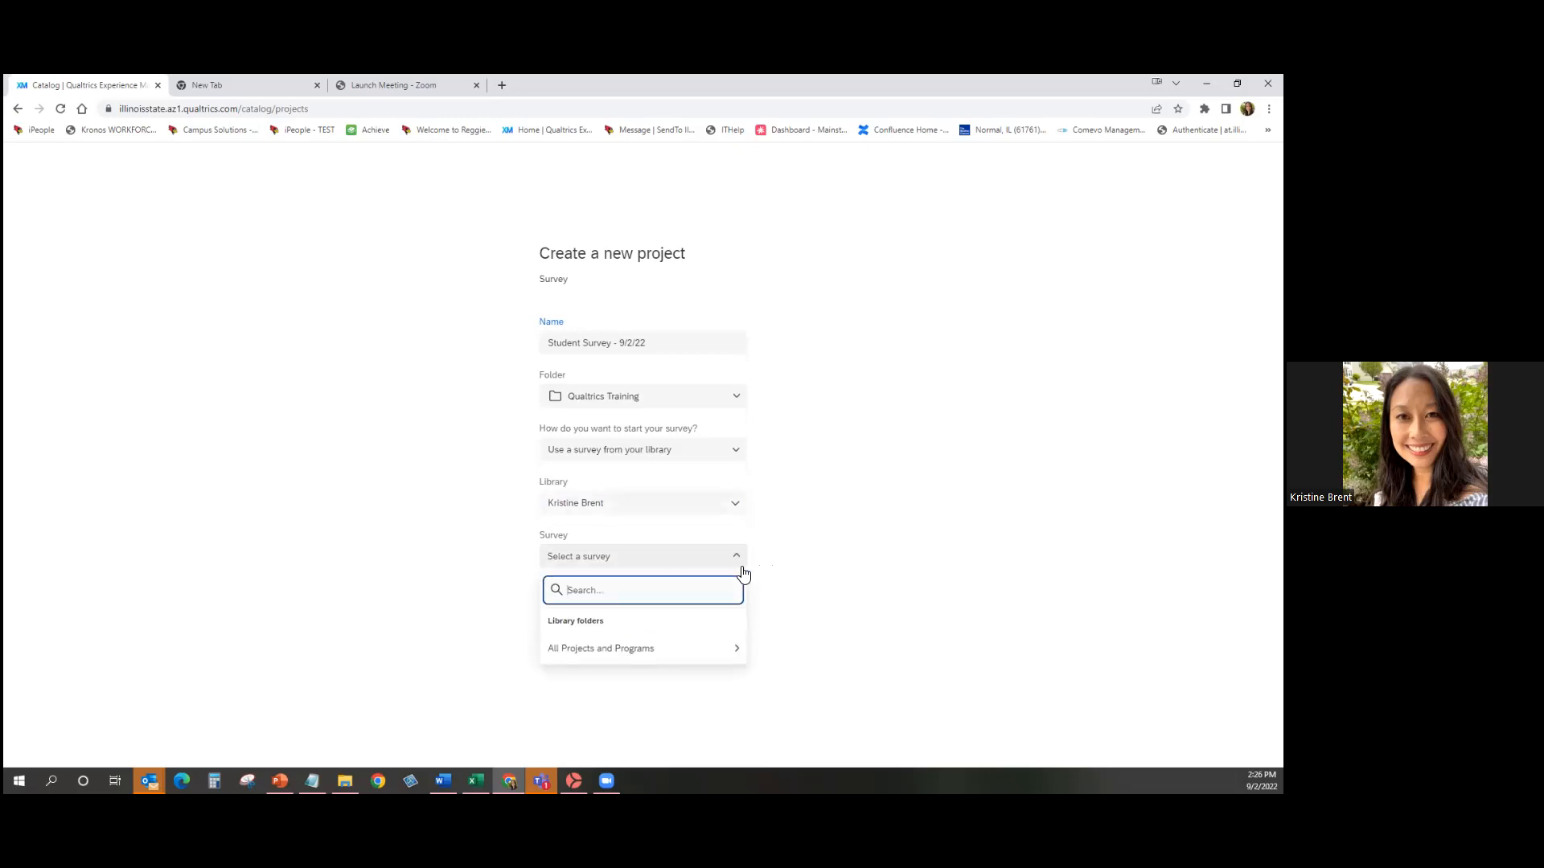
pyautogui.click(728, 656)
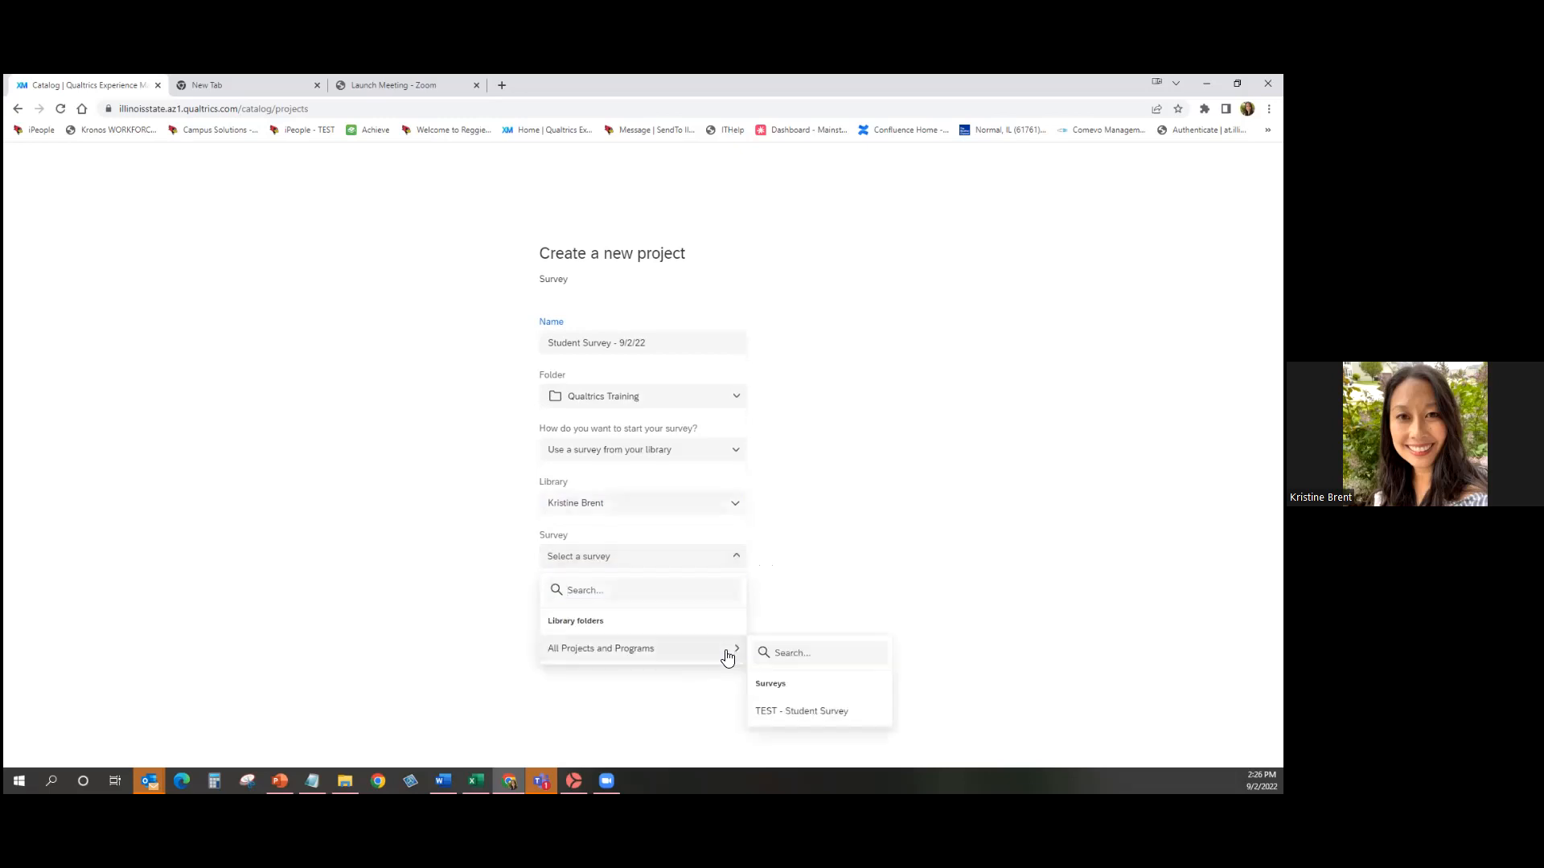
pyautogui.click(836, 712)
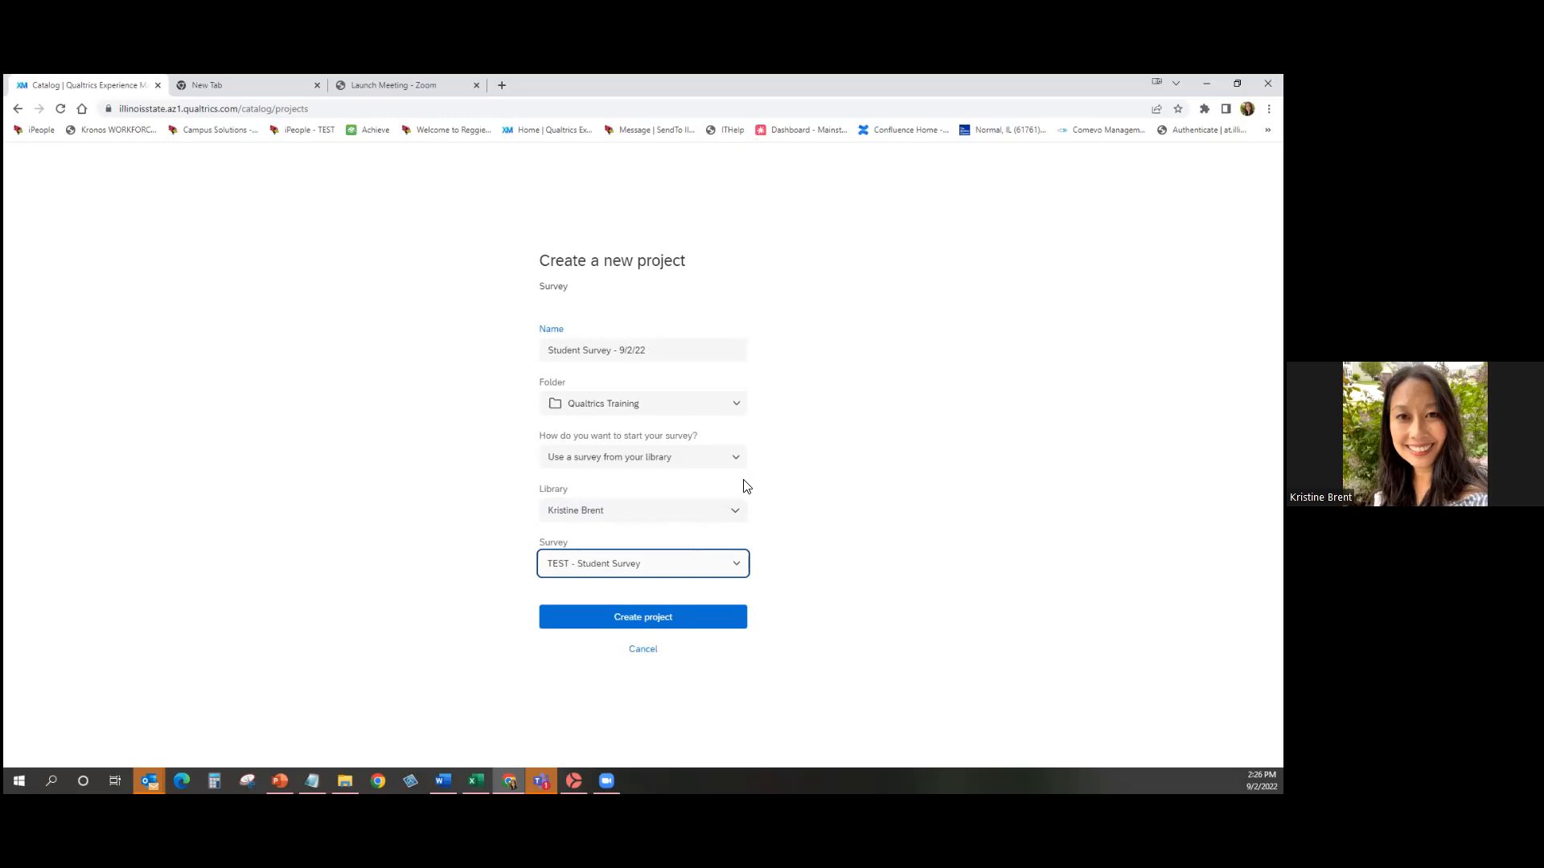
pyautogui.click(693, 460)
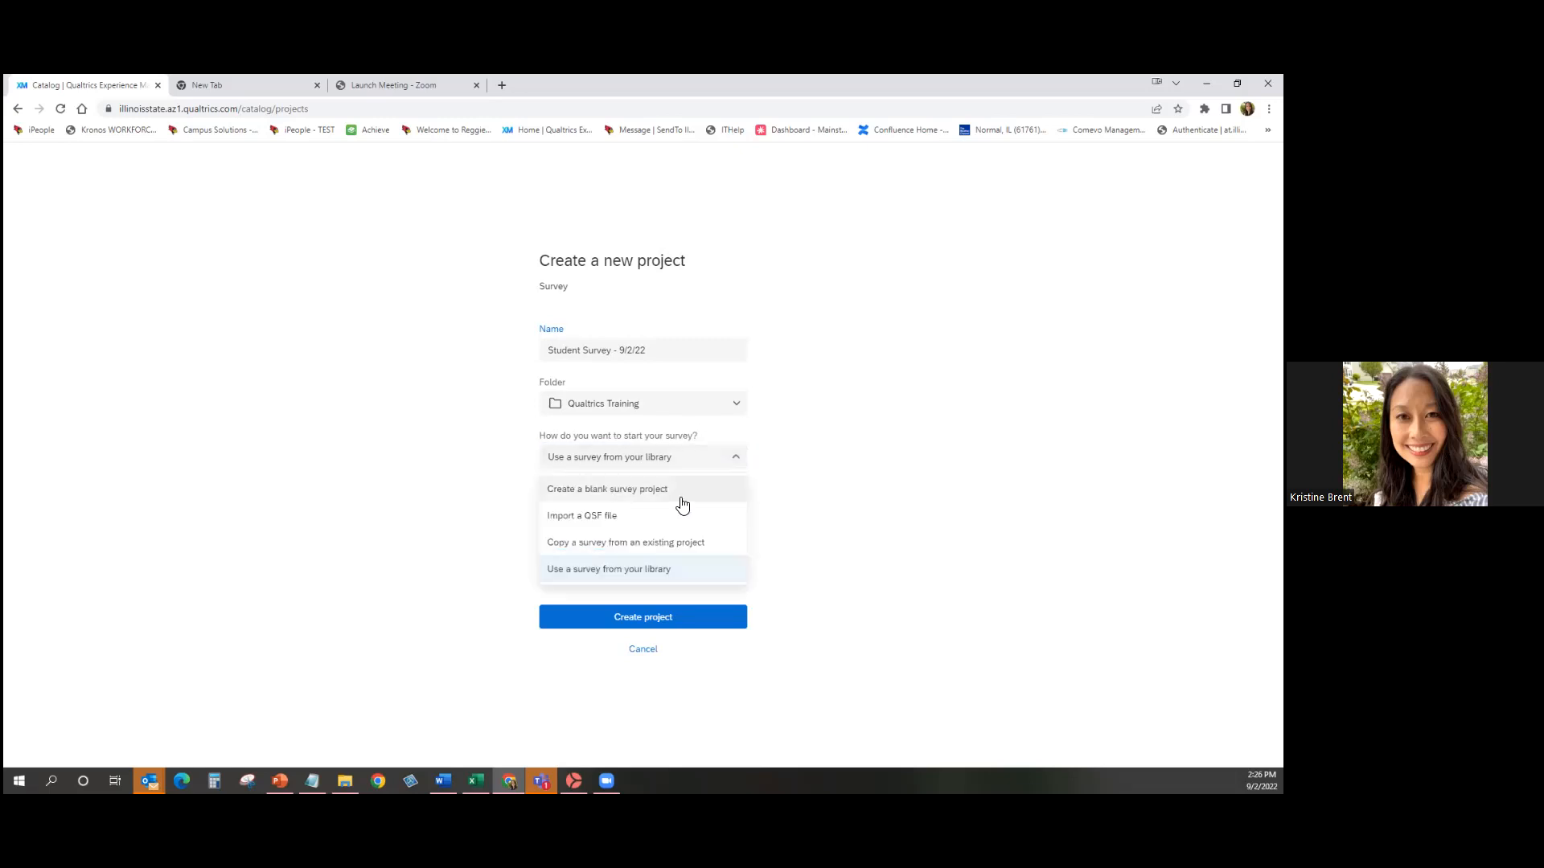
# Switch to Create a blank survey project and create the Student Survey - 9/2/22 project.
pyautogui.click(681, 499)
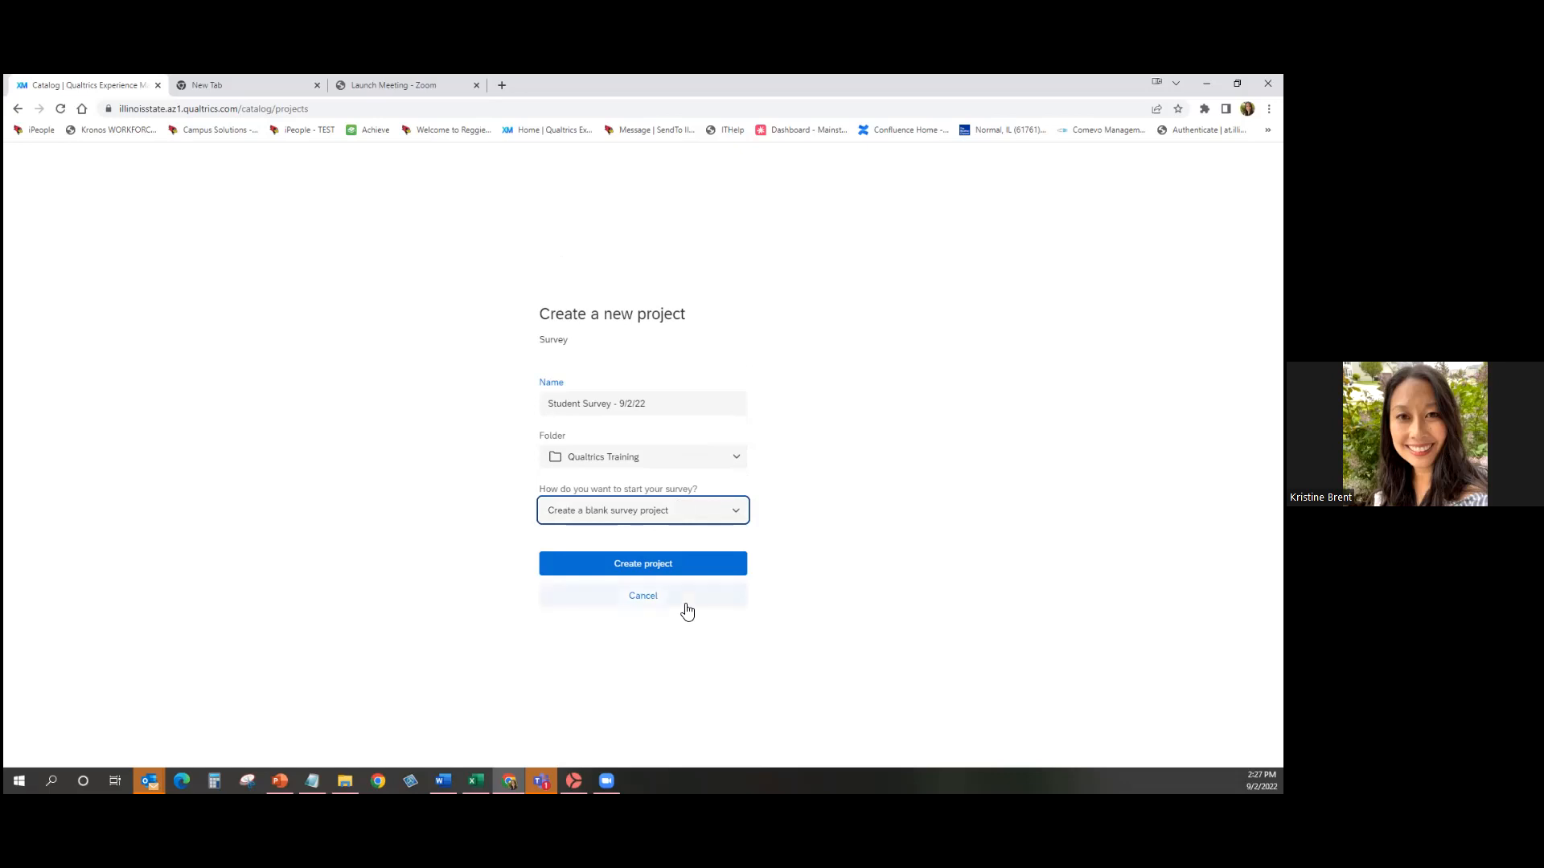
pyautogui.click(706, 564)
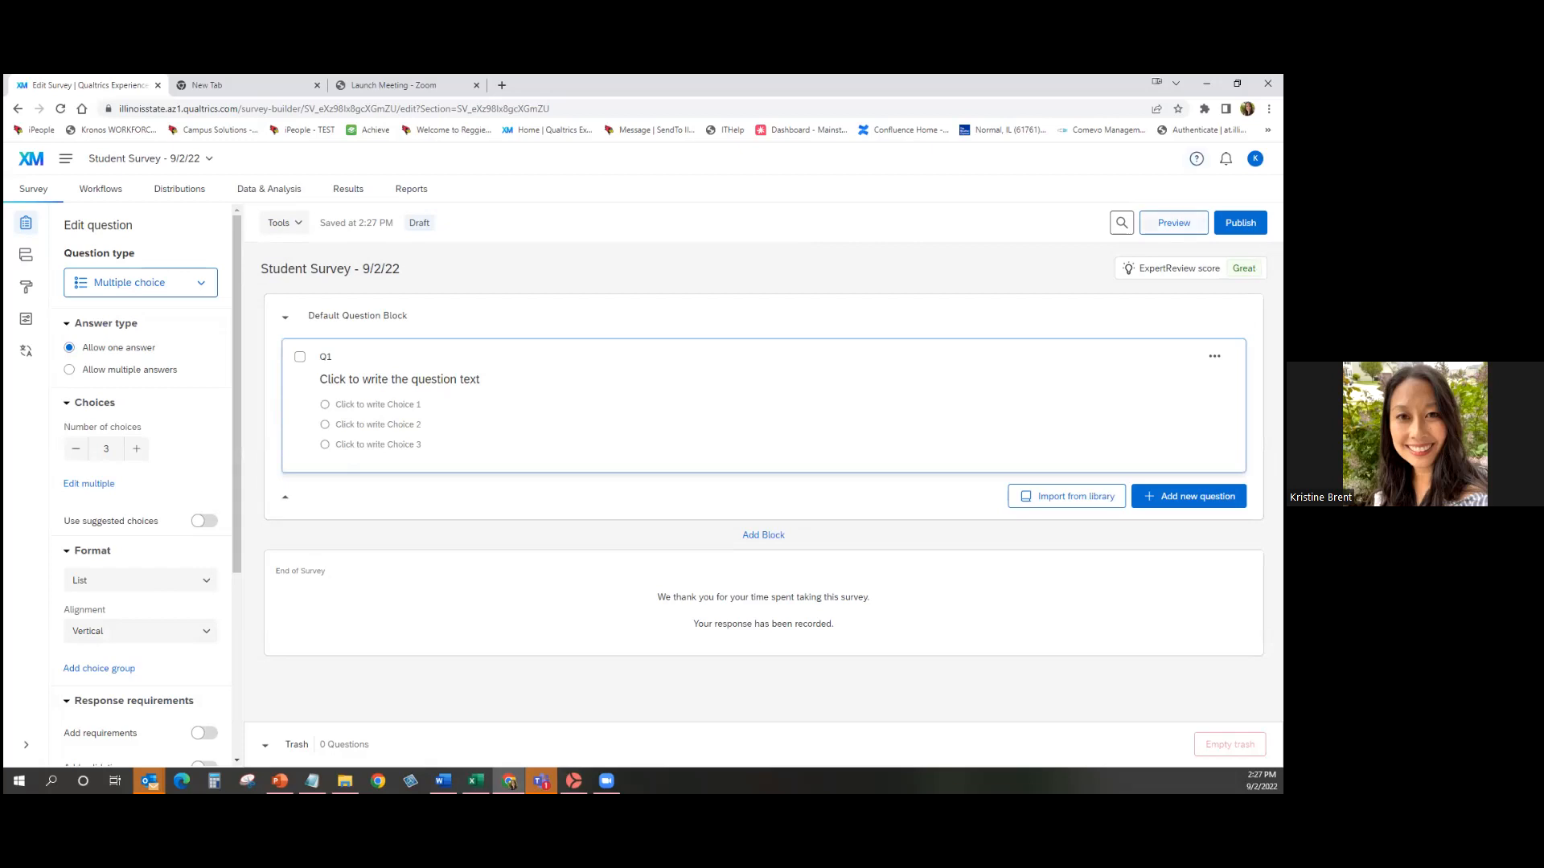
# Preview the blank survey with its Illinois State University logo in a new tab.
pyautogui.click(1173, 223)
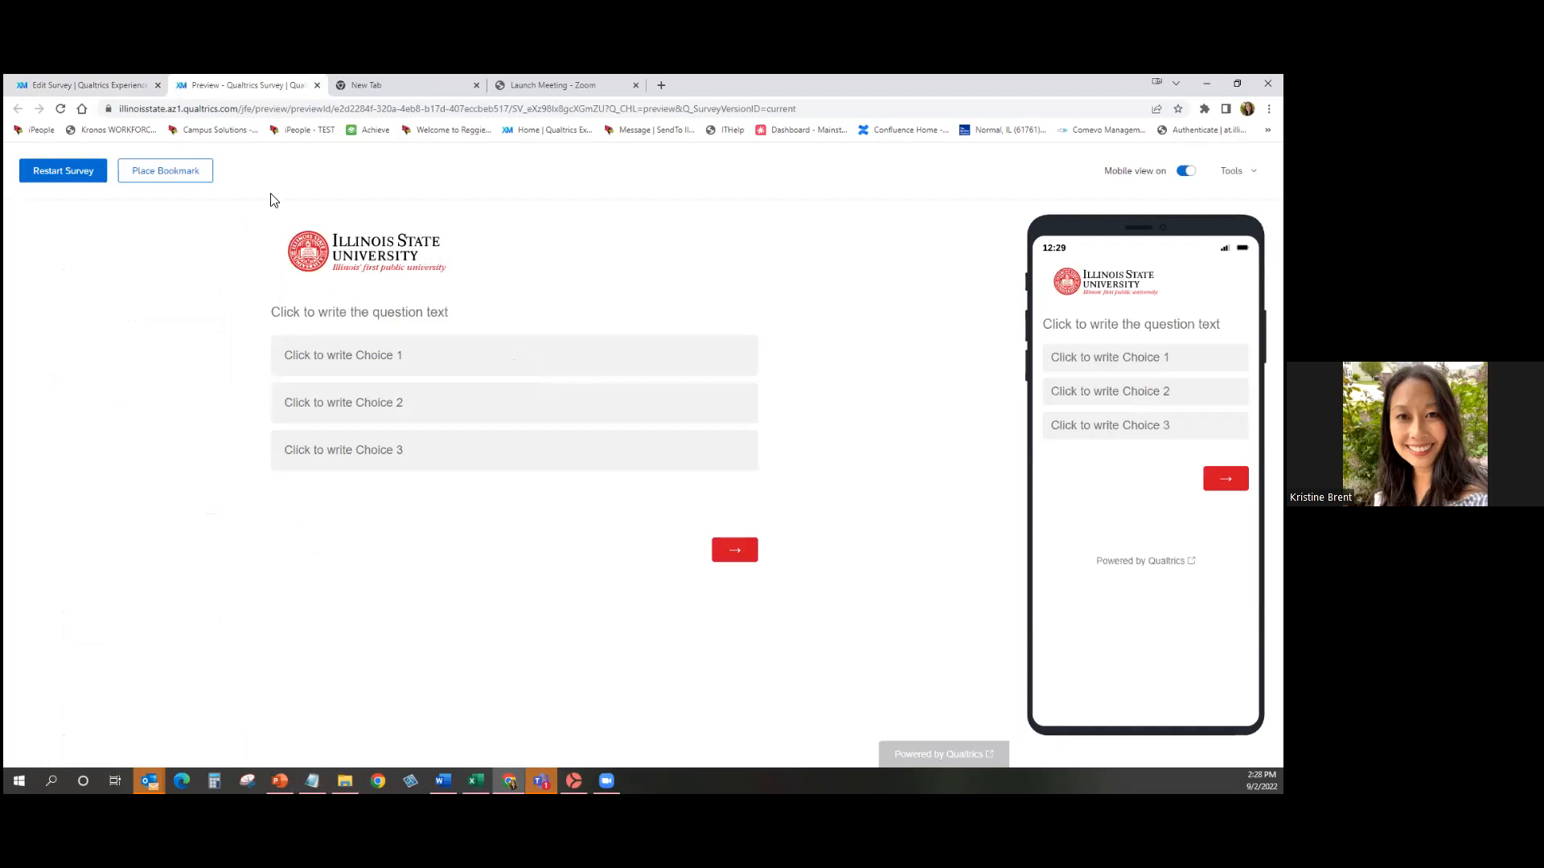
# Return to the Edit Survey tab and list the question types available for Q1.
pyautogui.click(120, 85)
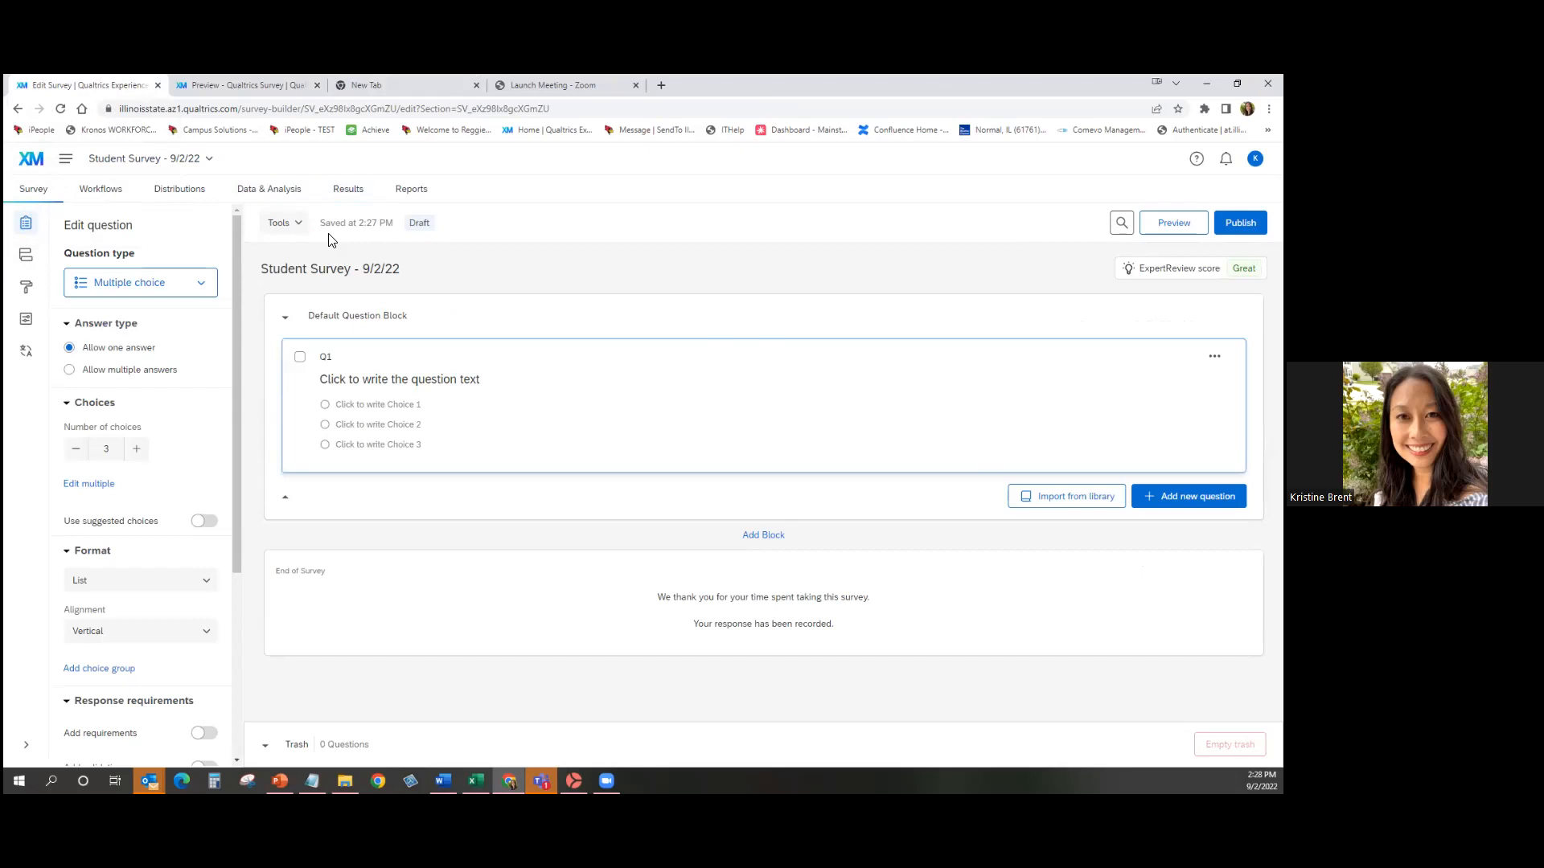
pyautogui.click(207, 291)
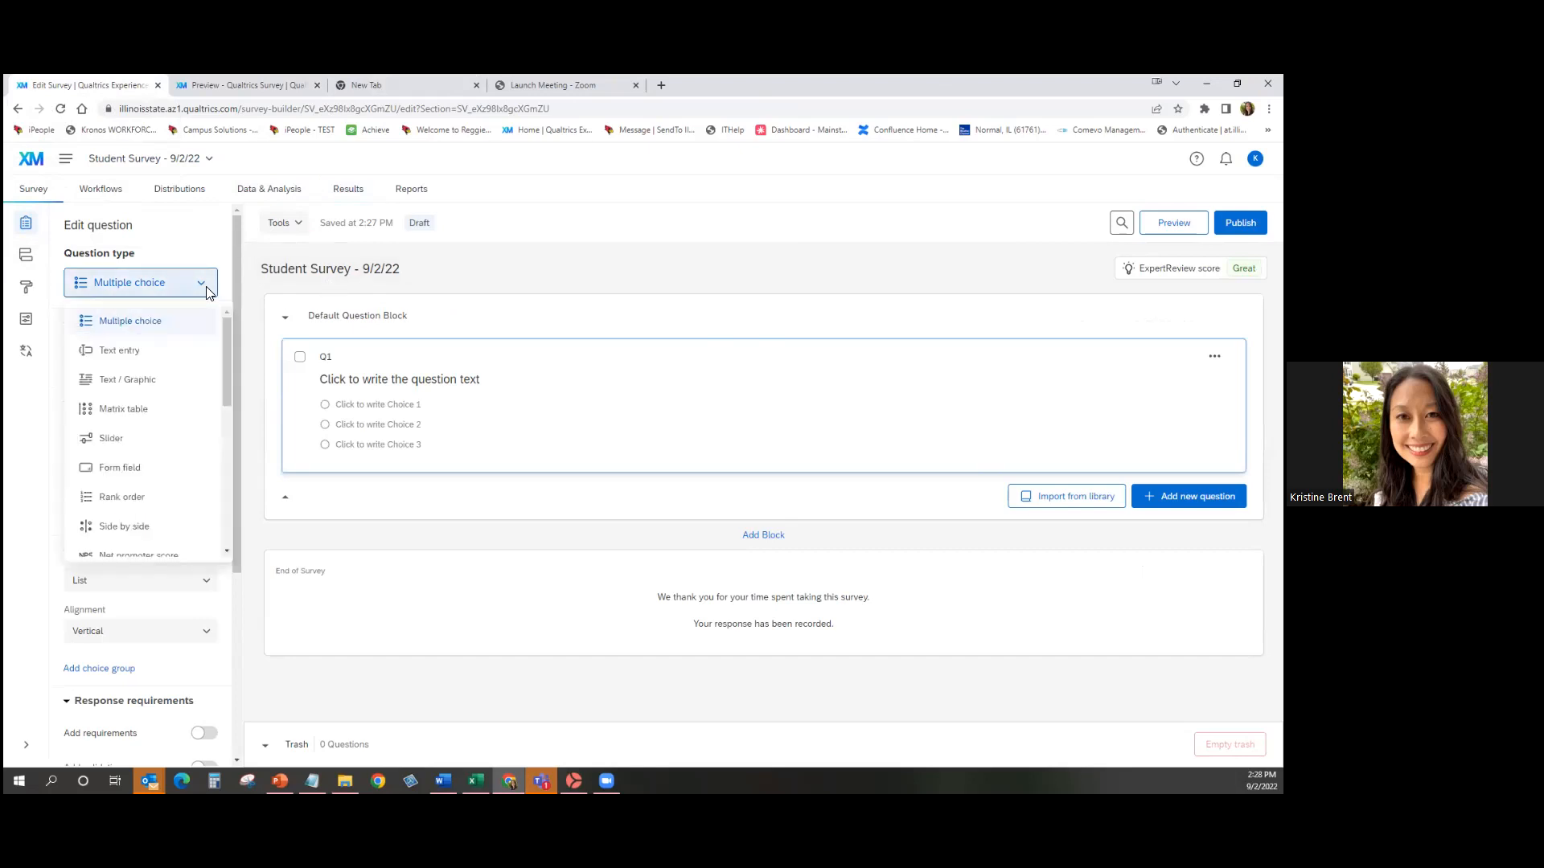
# Switch Q1 to a Text / Graphic item reading 'Student Survey', then close the preview tab.
pyautogui.click(184, 393)
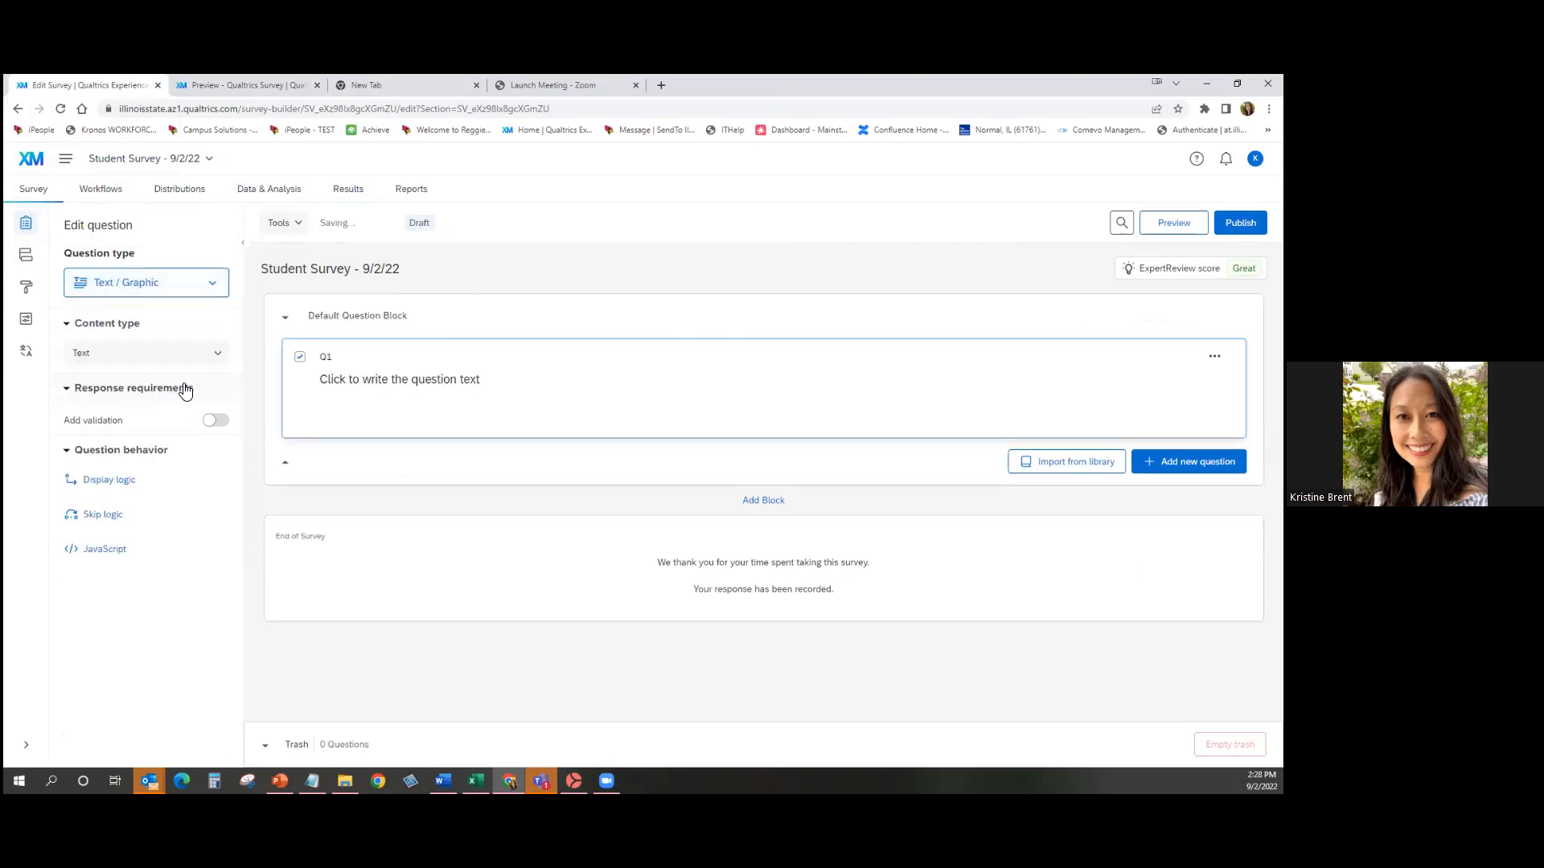
pyautogui.click(458, 390)
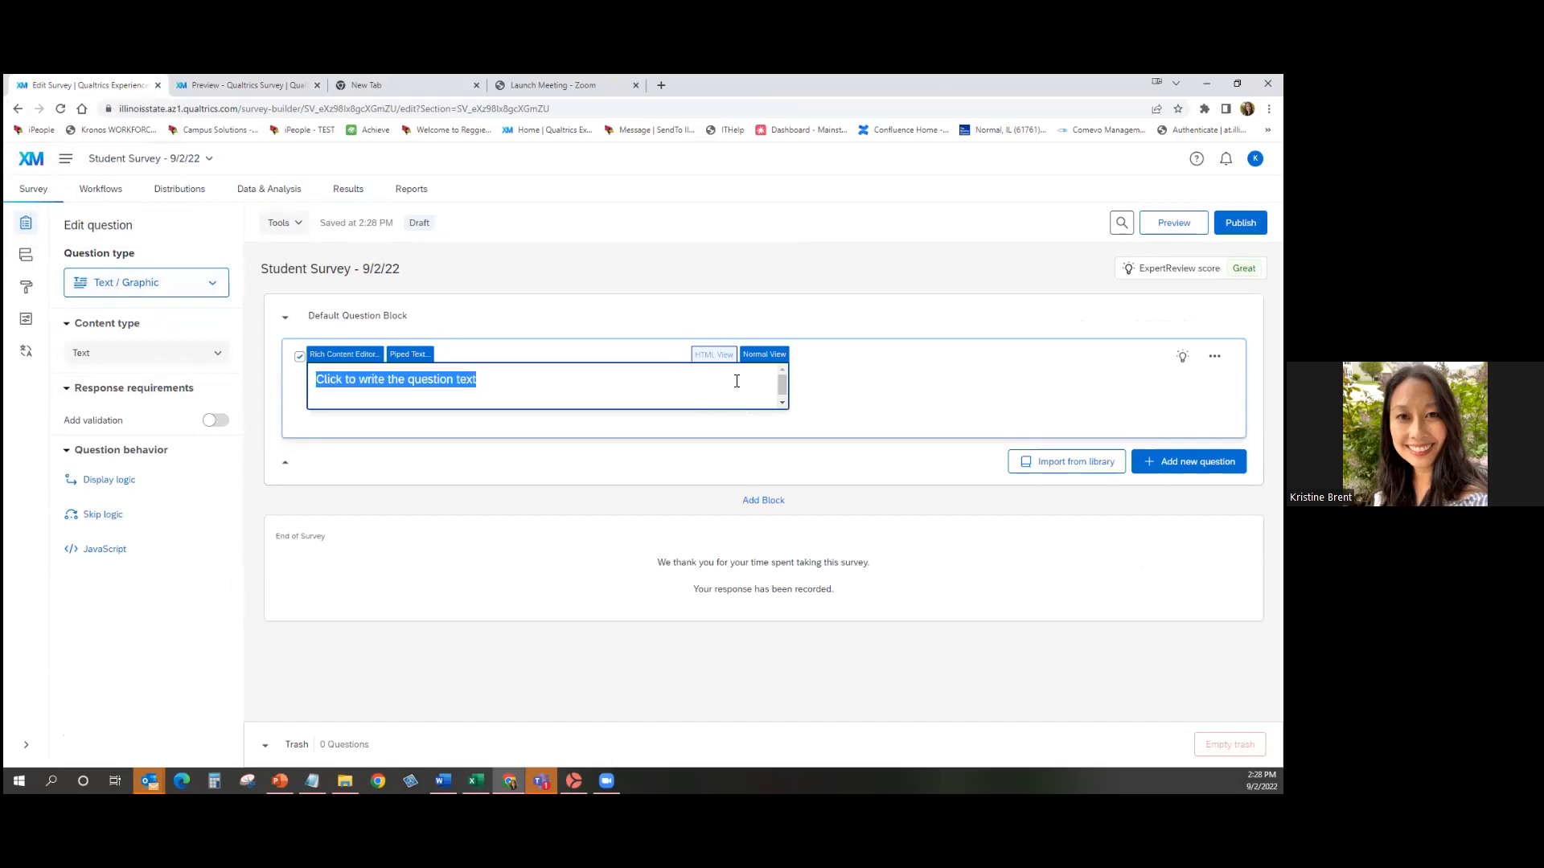
pyautogui.write('Stud')
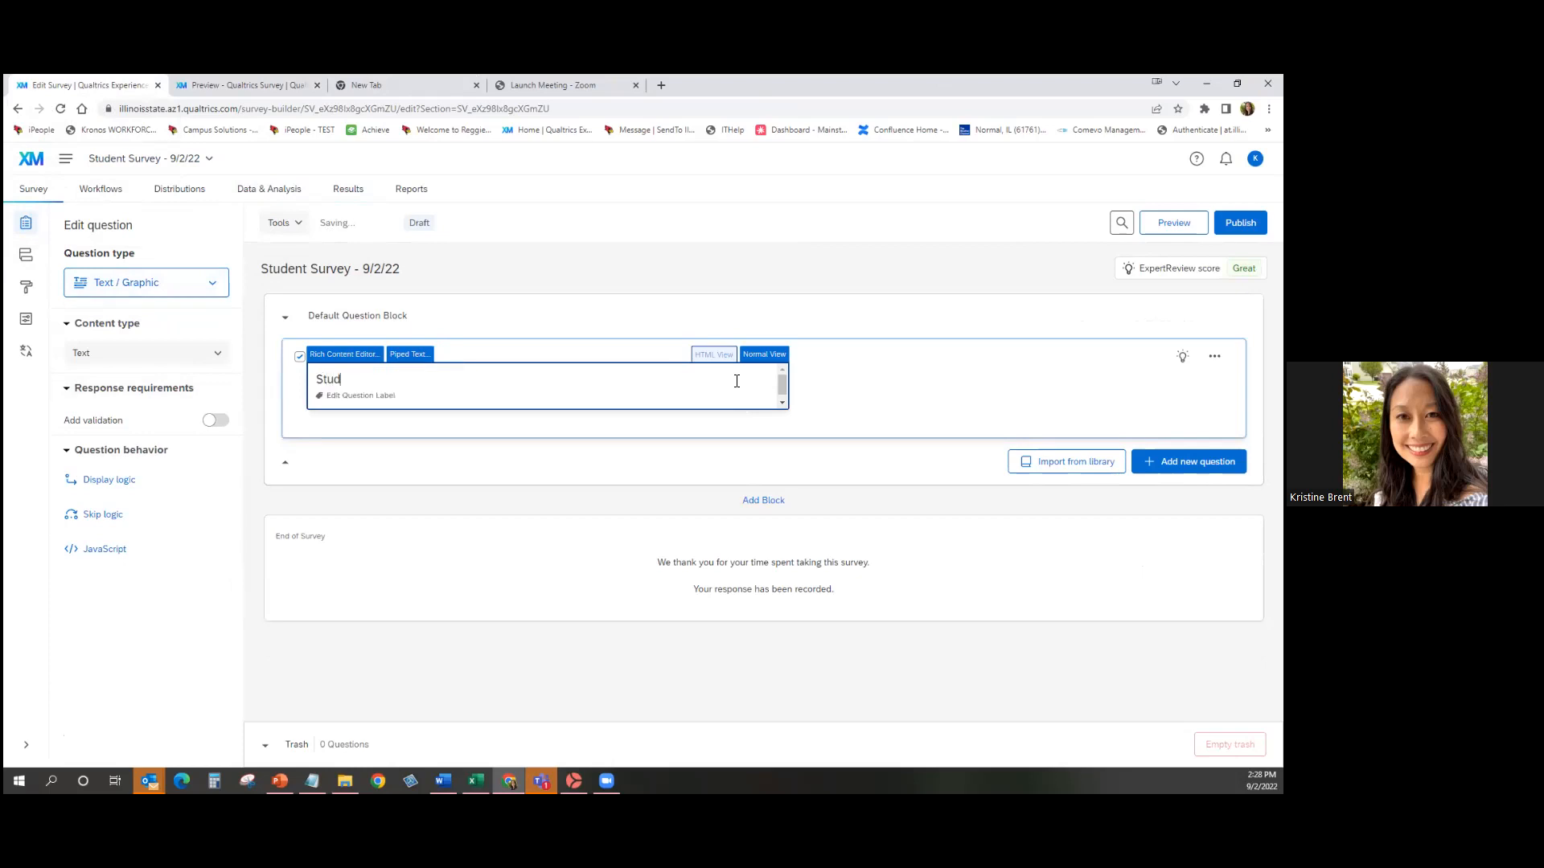
pyautogui.write('ent Survey')
pyautogui.click(925, 282)
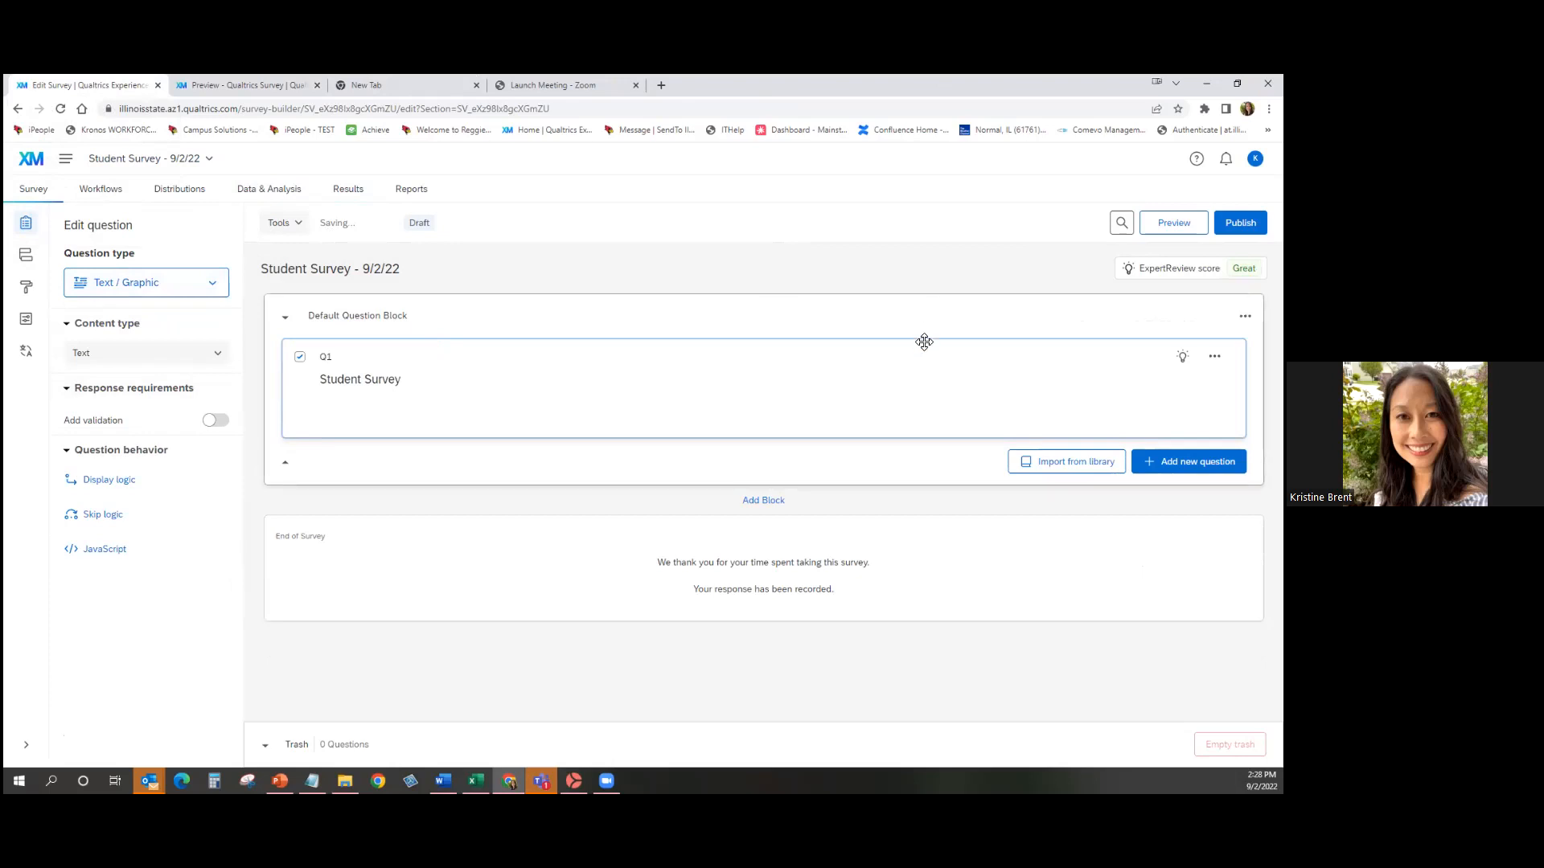
pyautogui.click(316, 85)
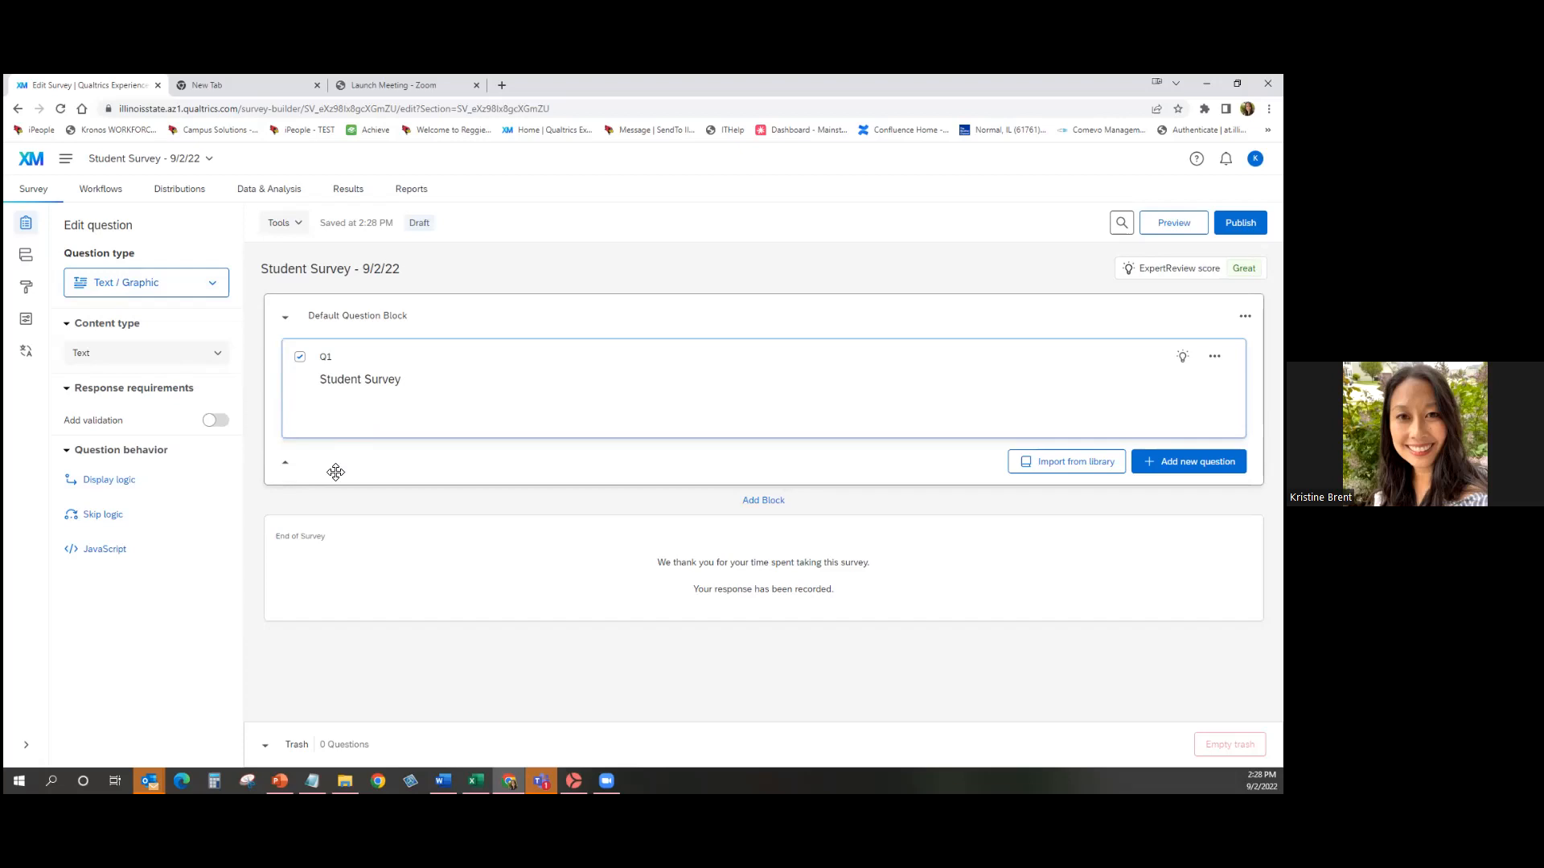
pyautogui.click(393, 382)
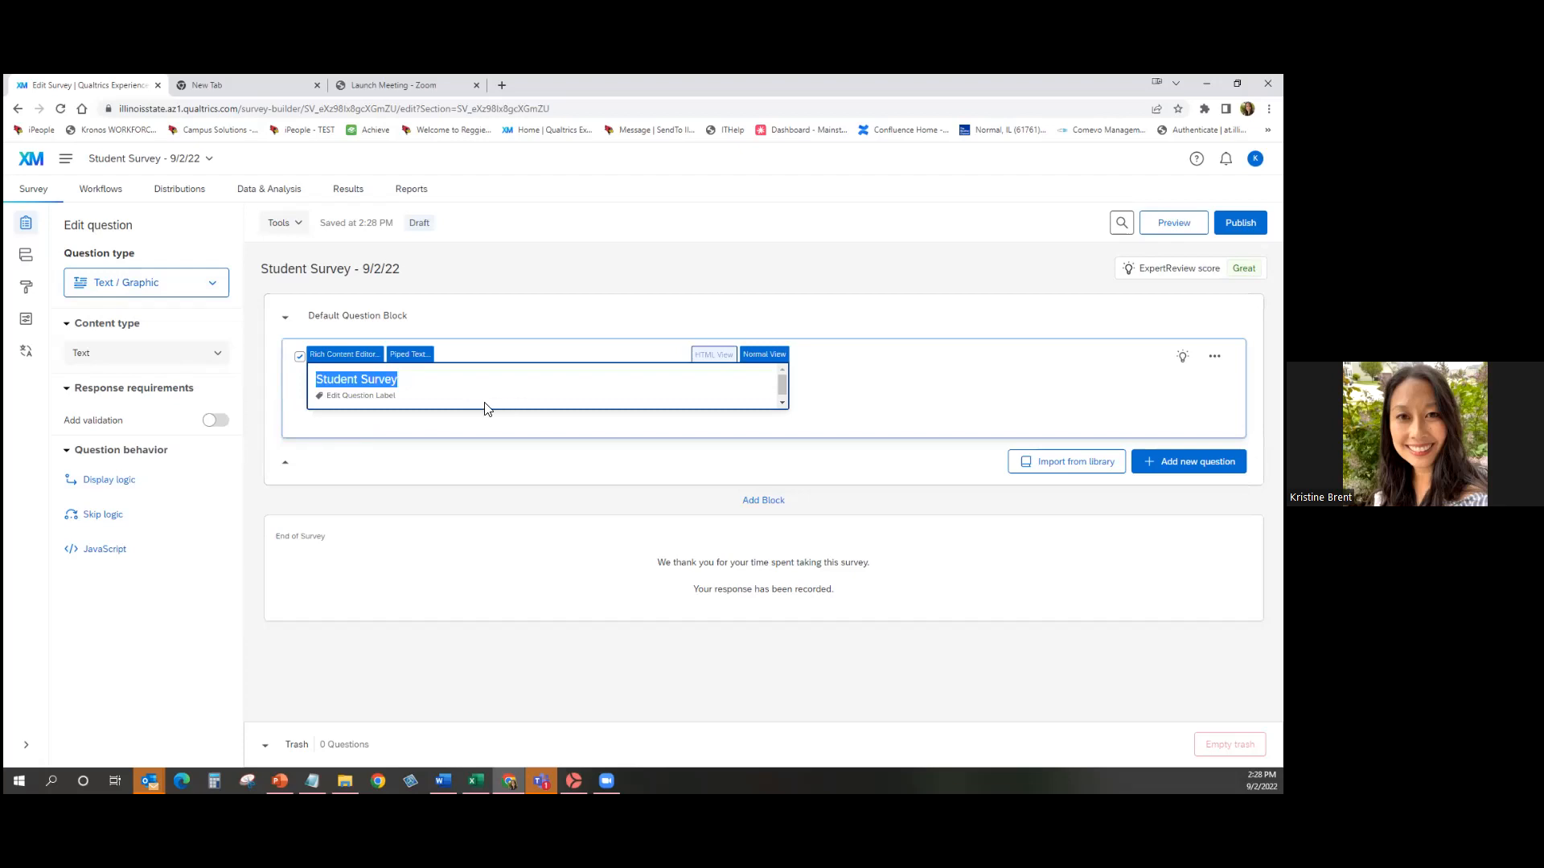
# In the rich content editor, add the line 'Please fill out this survey.' below the heading.
pyautogui.click(339, 359)
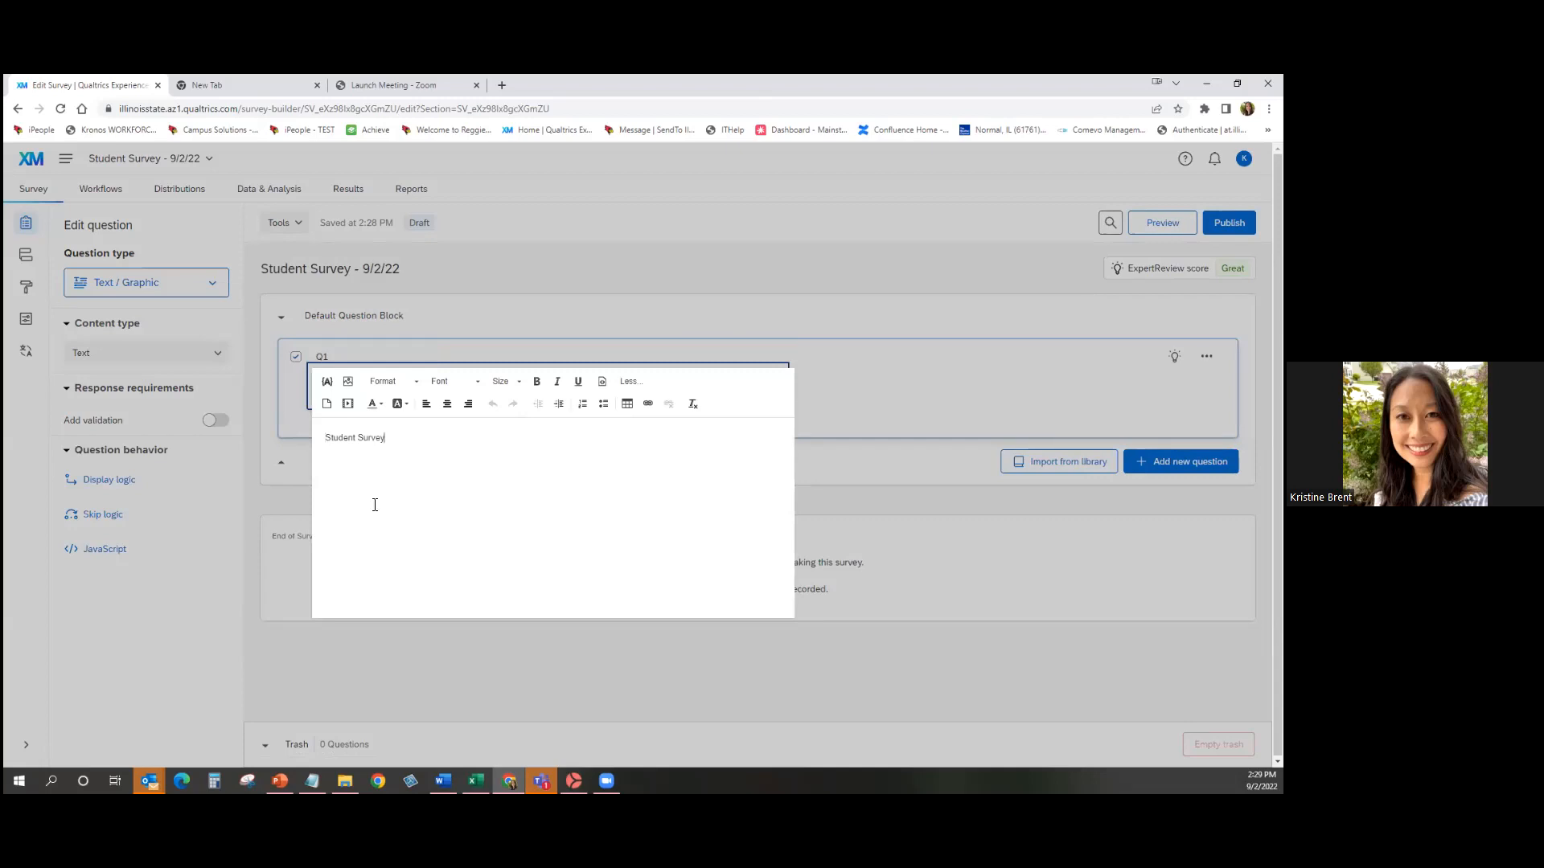
pyautogui.hotkey('ctrl', 'a')
pyautogui.click(476, 481)
pyautogui.write('Please fill out this survey.')
# Format the 'Student Survey' heading as 18pt, bold and purple, and close the editor.
pyautogui.moveTo(385, 439); pyautogui.dragTo(312, 437)
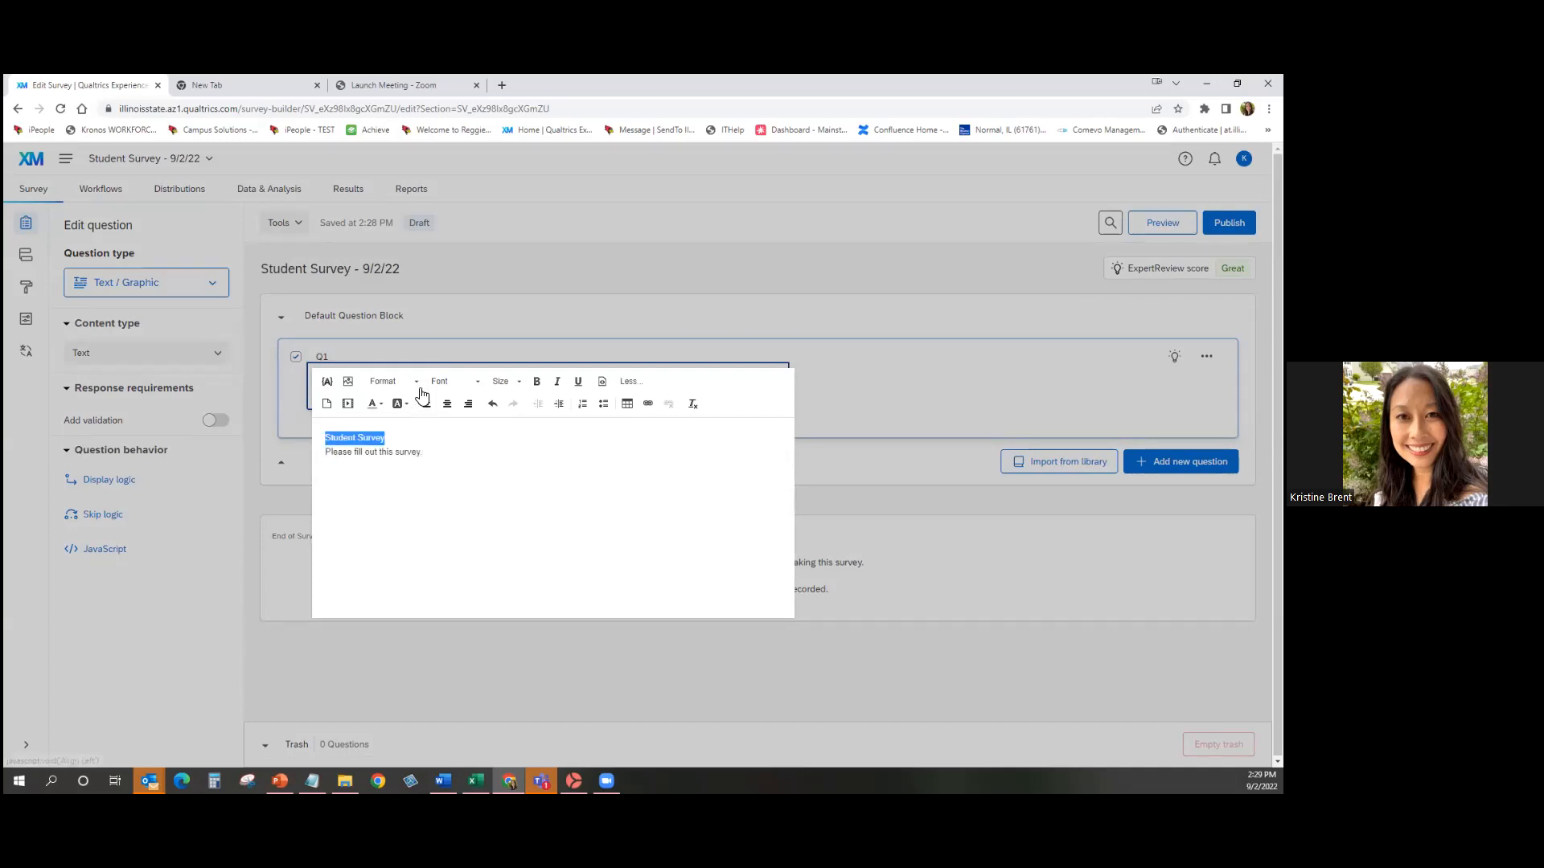
pyautogui.click(504, 386)
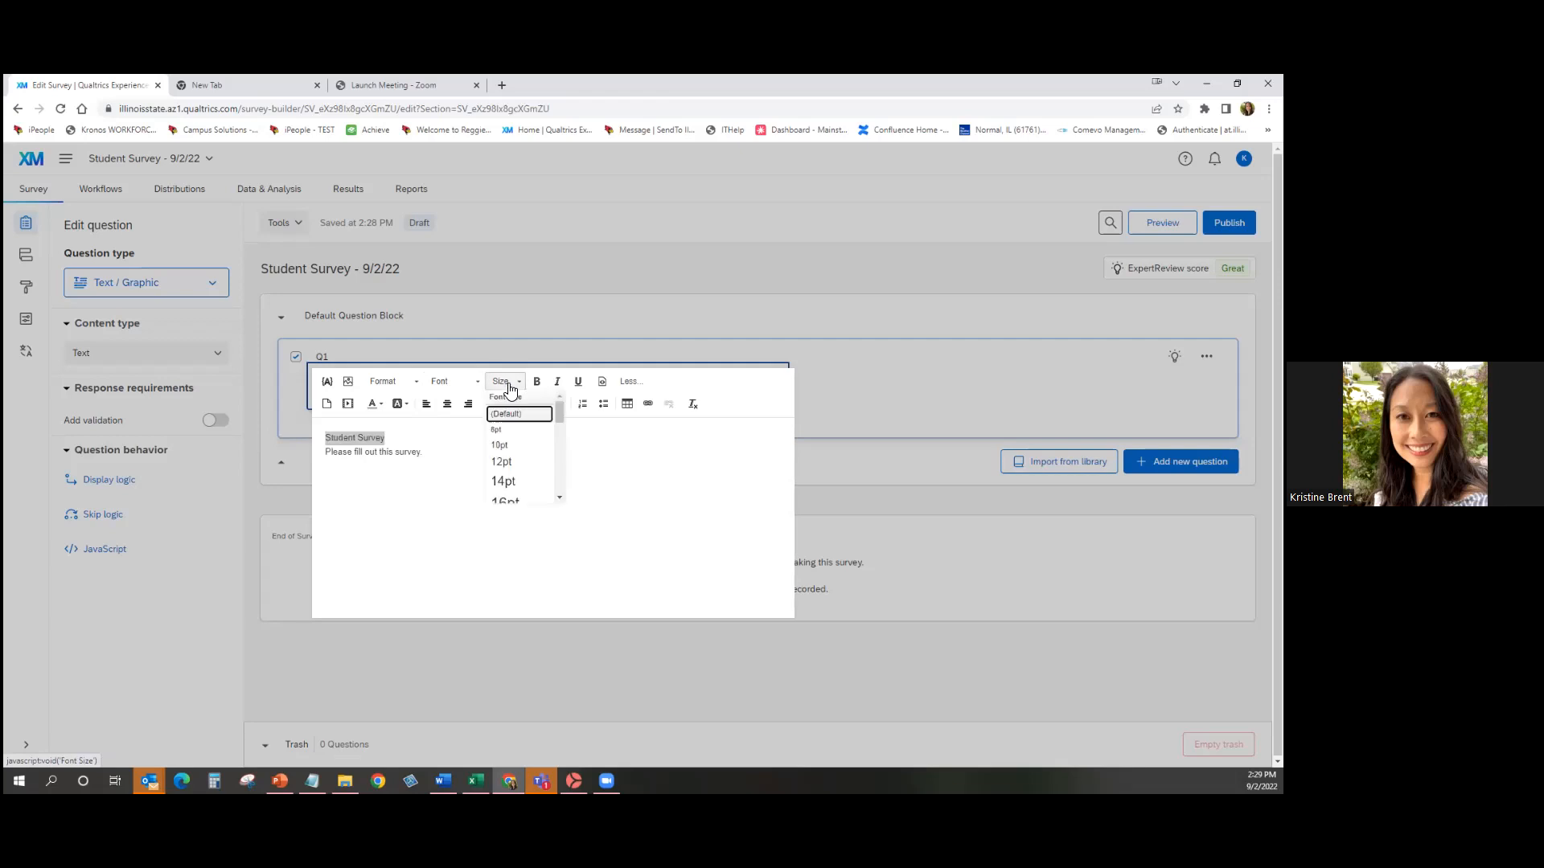
pyautogui.scroll(-2, 538, 490)
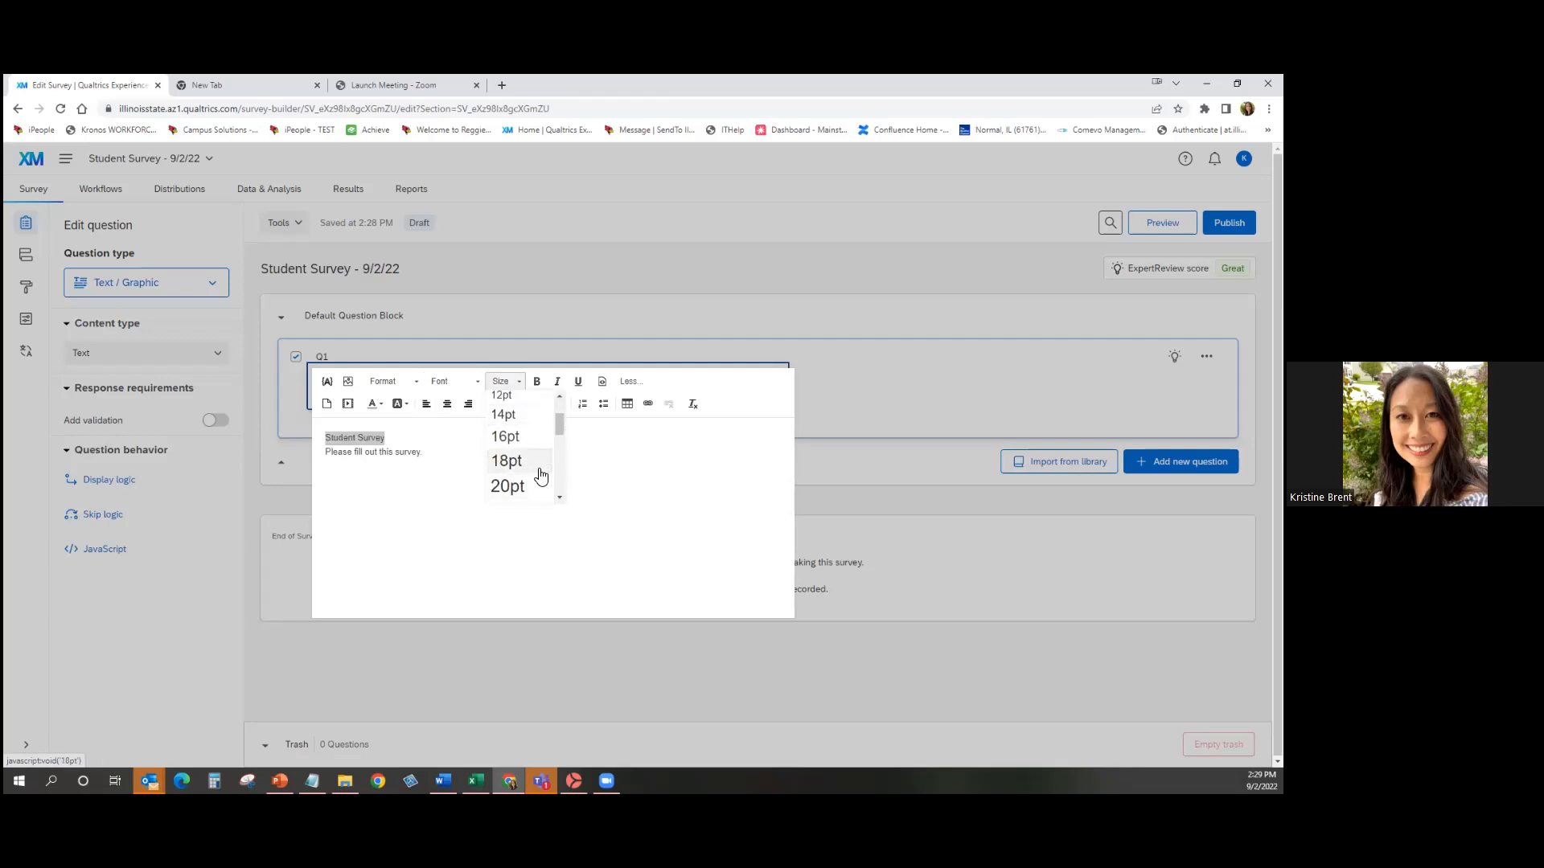
pyautogui.click(539, 465)
pyautogui.click(541, 382)
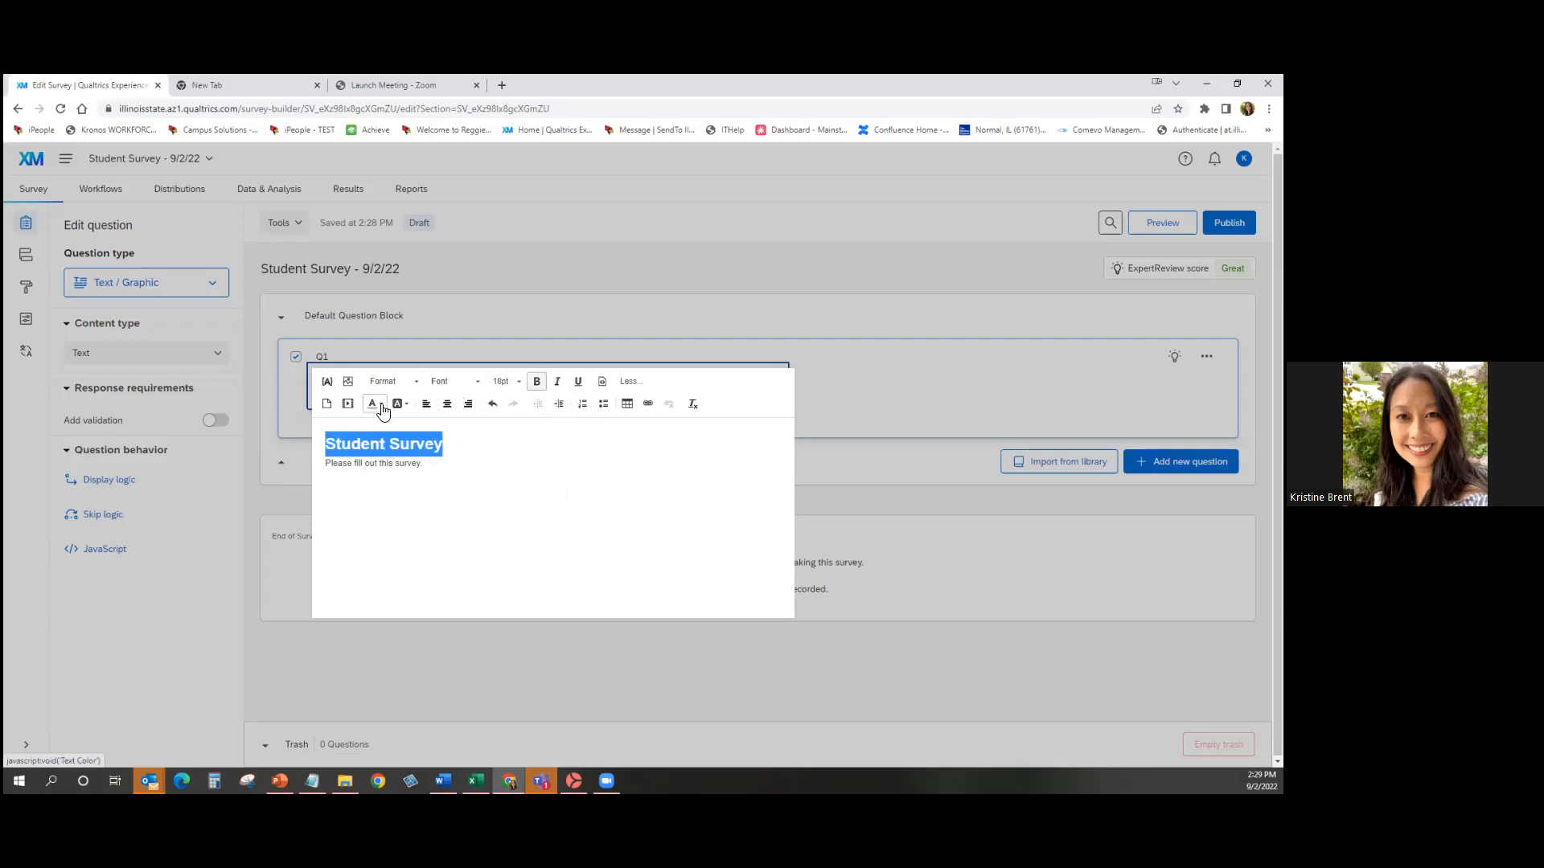
pyautogui.click(374, 403)
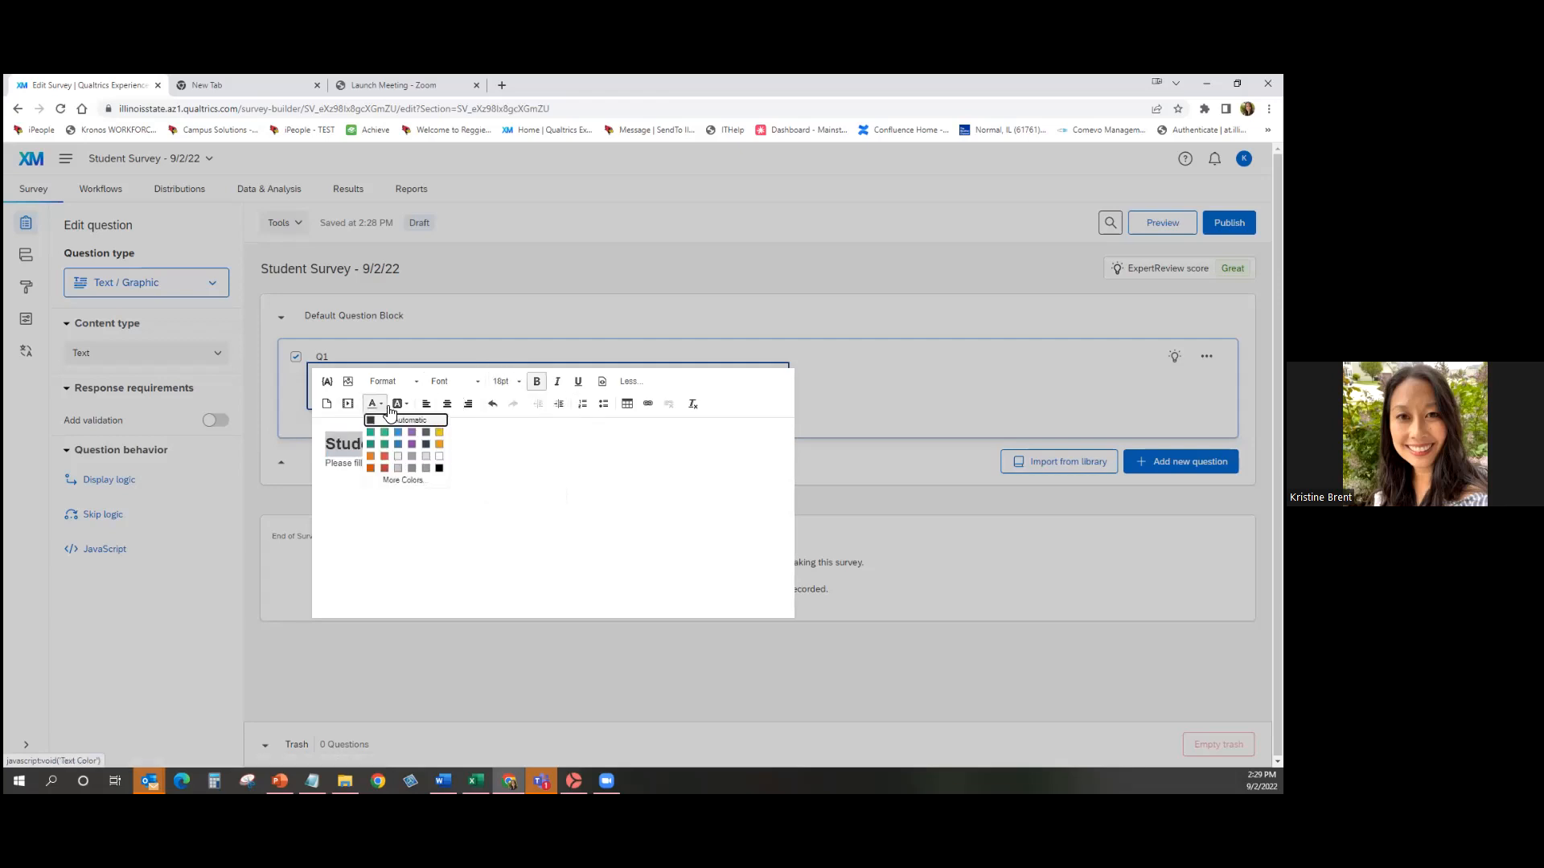
pyautogui.click(412, 444)
pyautogui.click(544, 463)
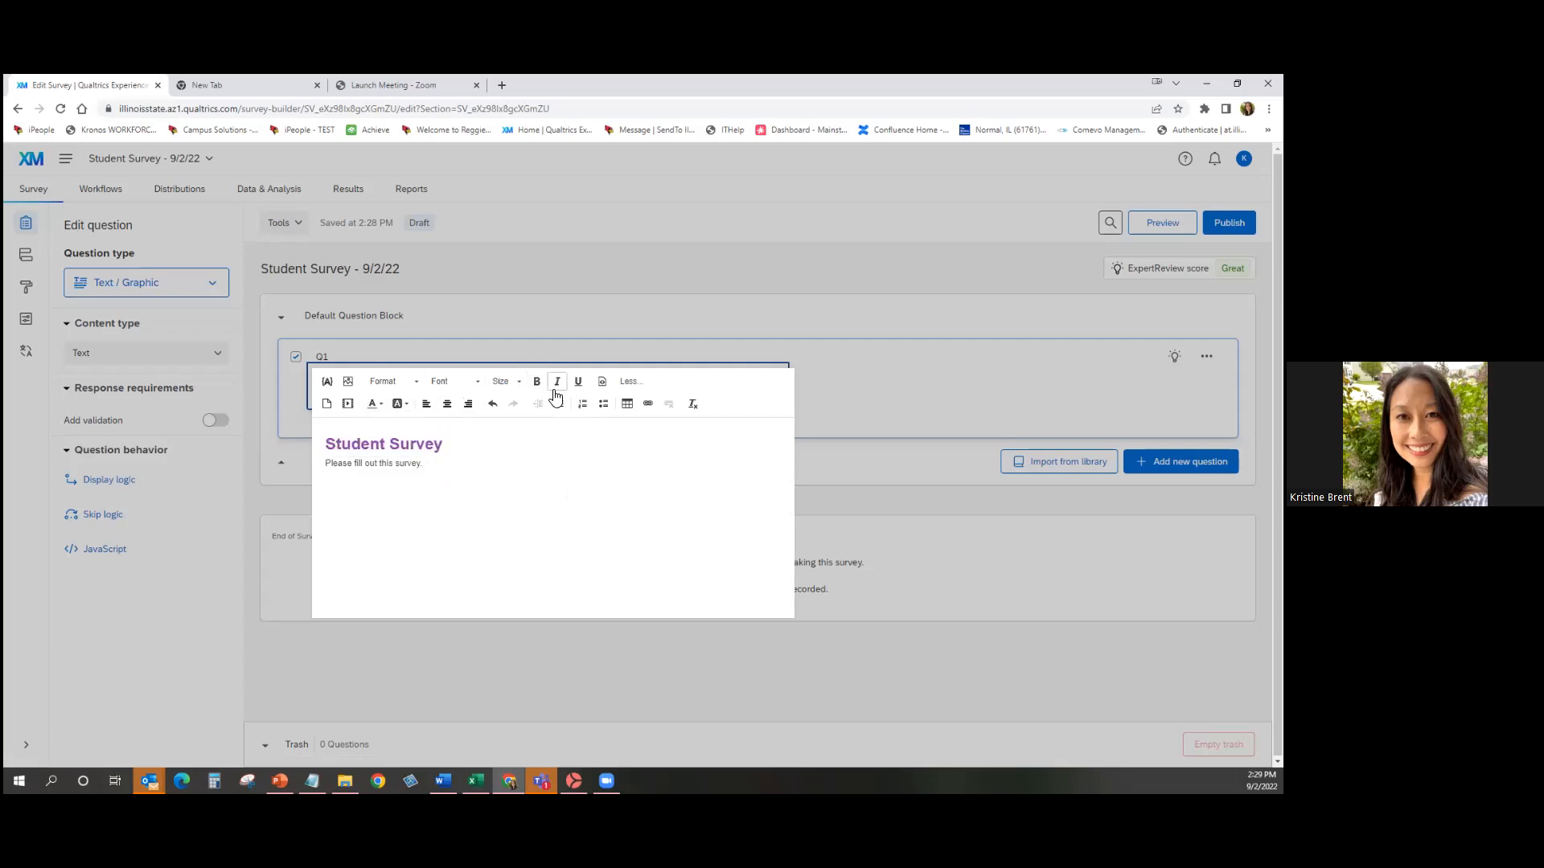
pyautogui.click(956, 272)
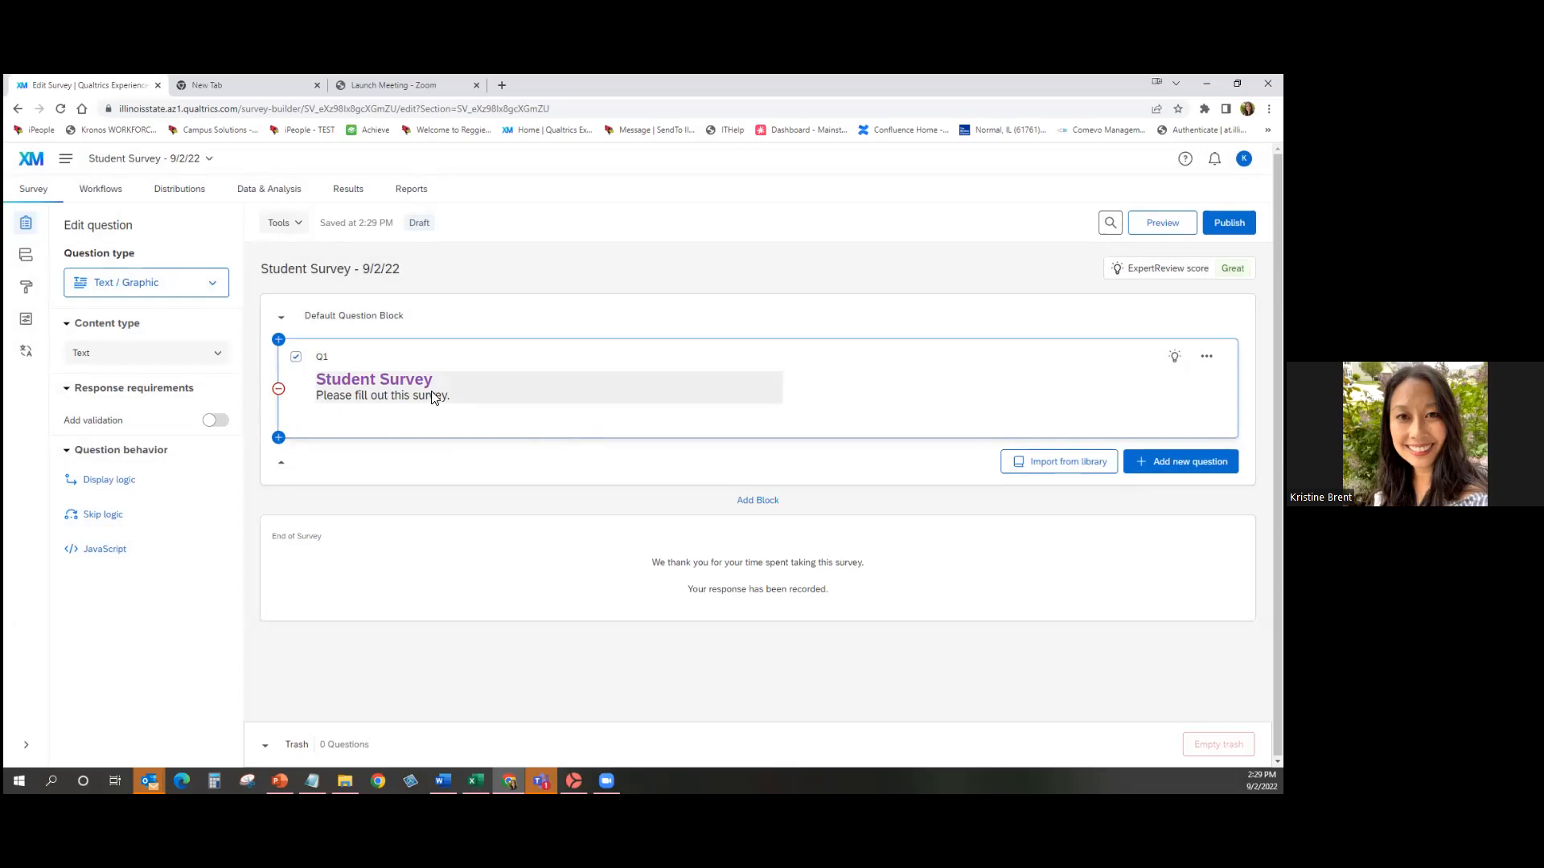
pyautogui.click(455, 399)
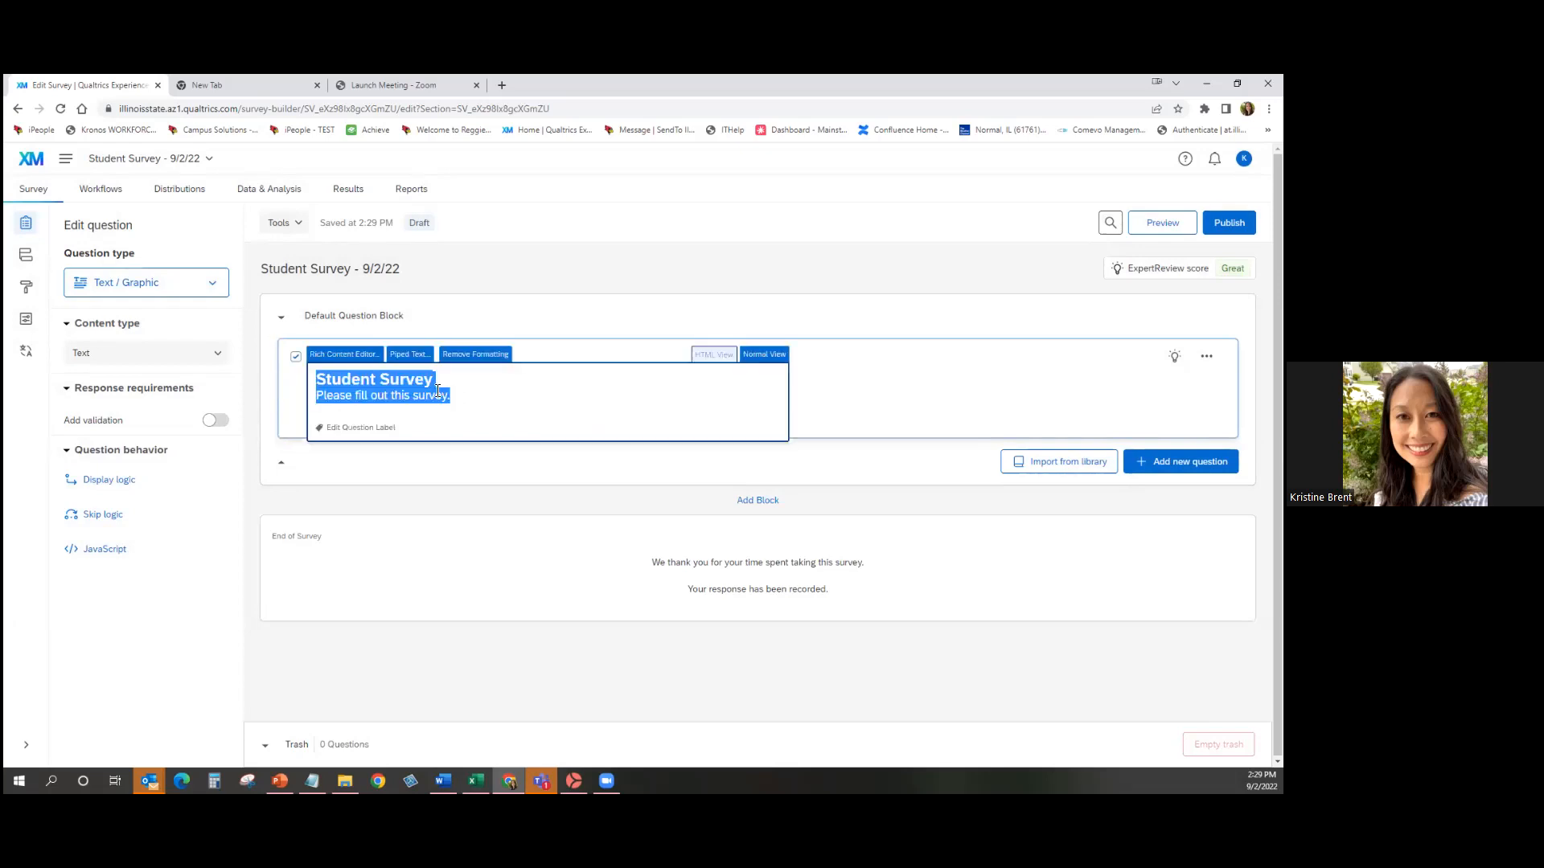
pyautogui.click(336, 355)
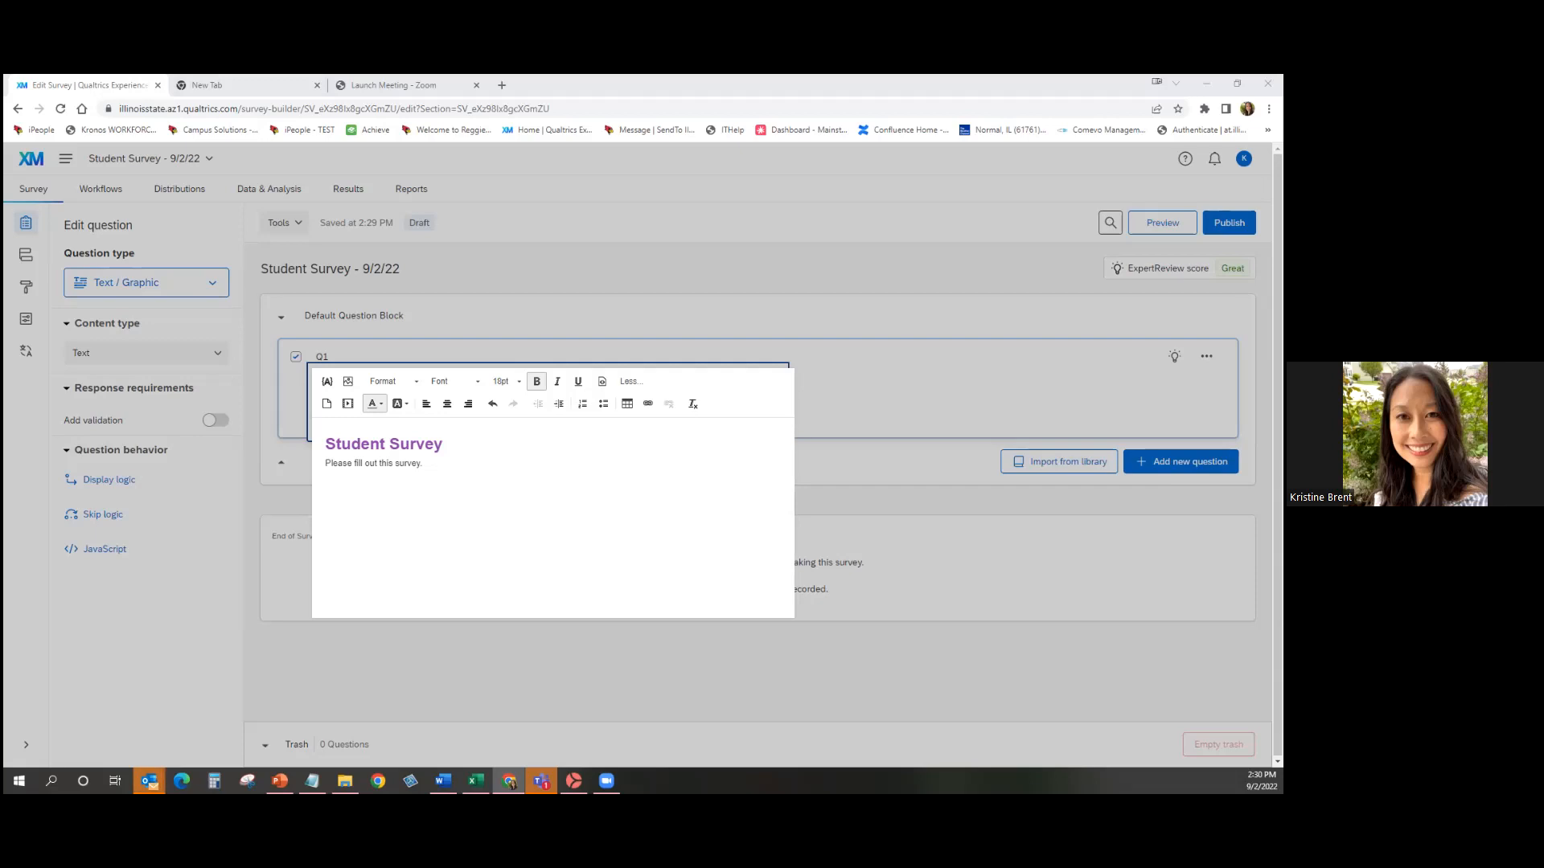
pyautogui.click(897, 229)
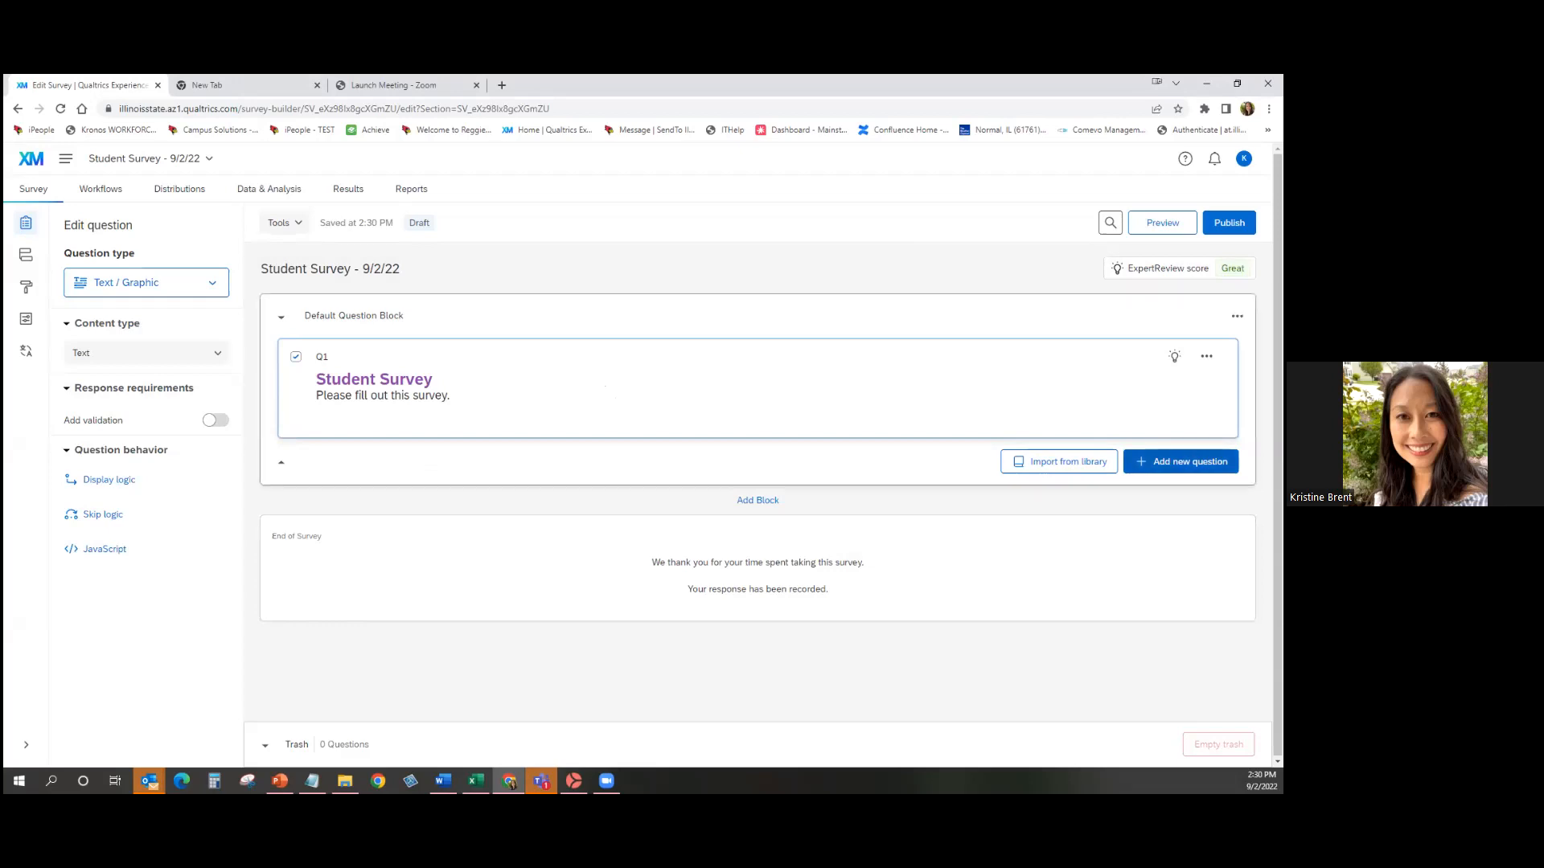
# Add a multiple choice Q2 with the question text 'Where do you live?'.
pyautogui.click(1180, 462)
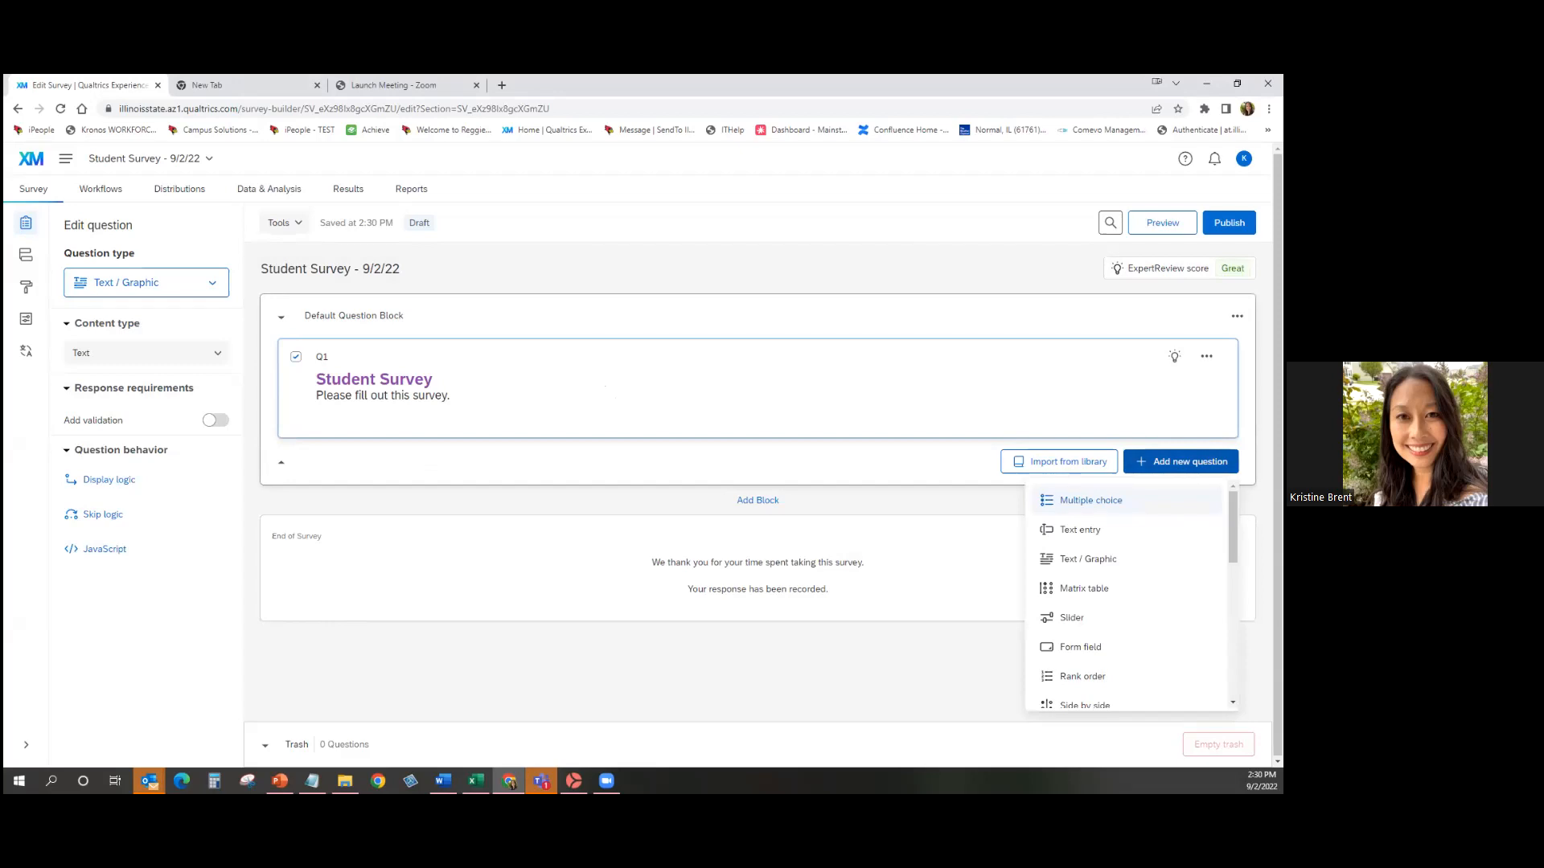
pyautogui.click(1090, 500)
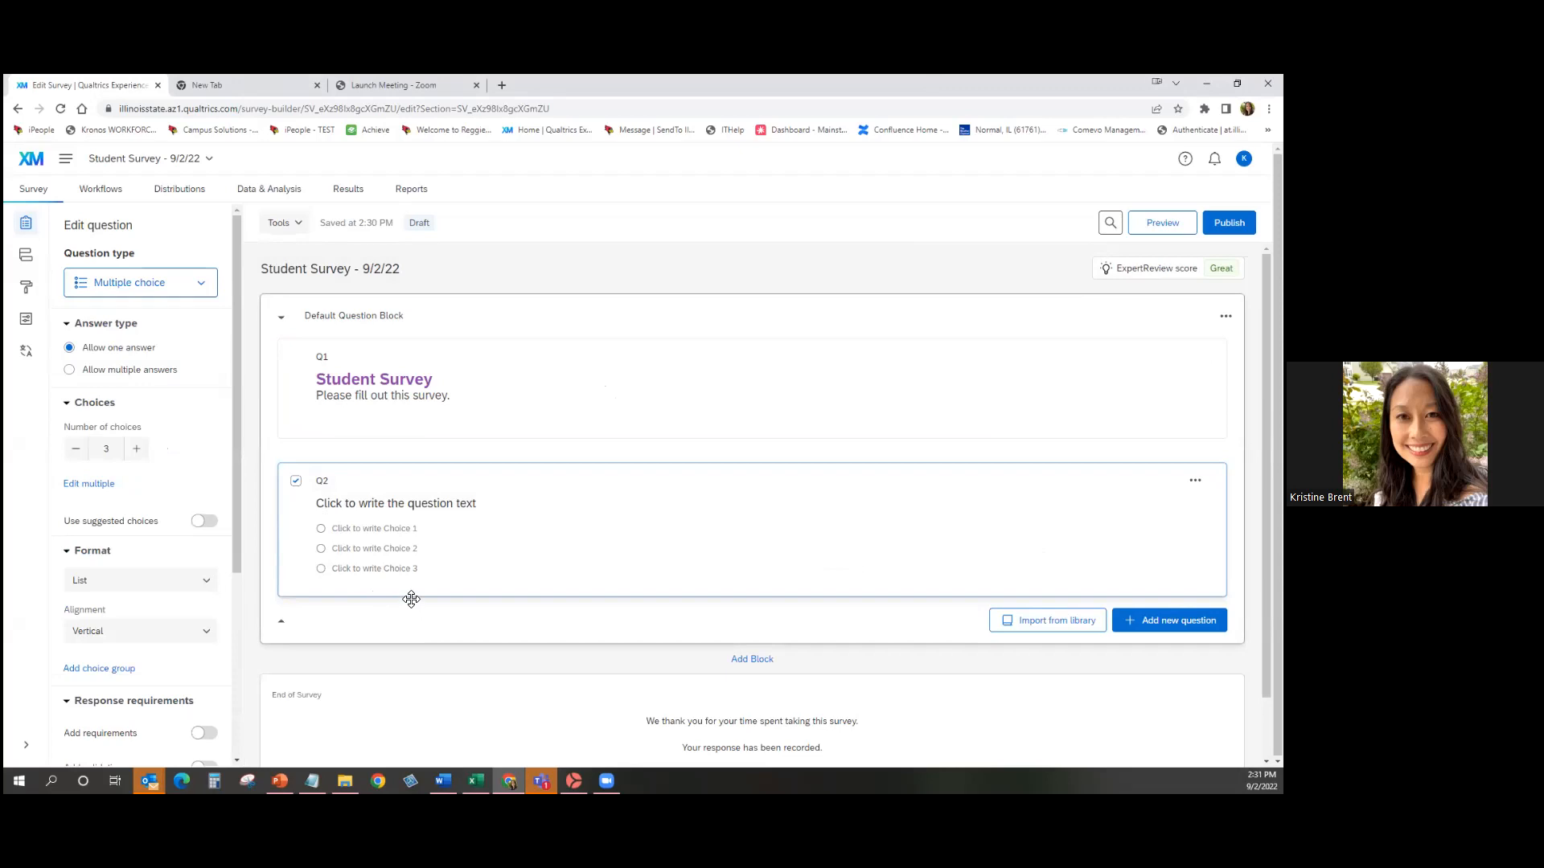
pyautogui.click(484, 506)
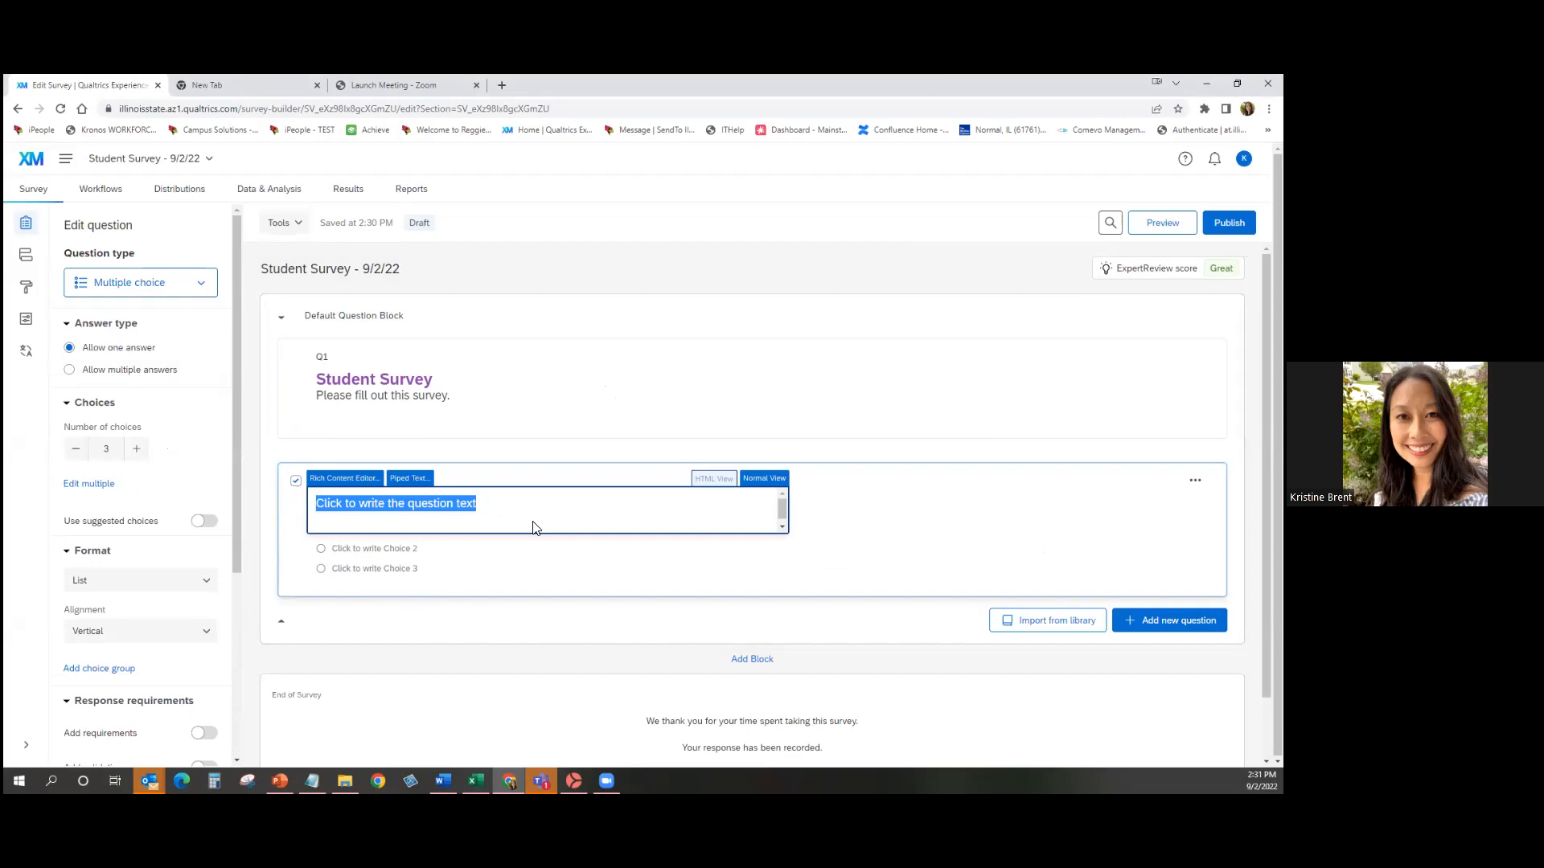
pyautogui.write('W')
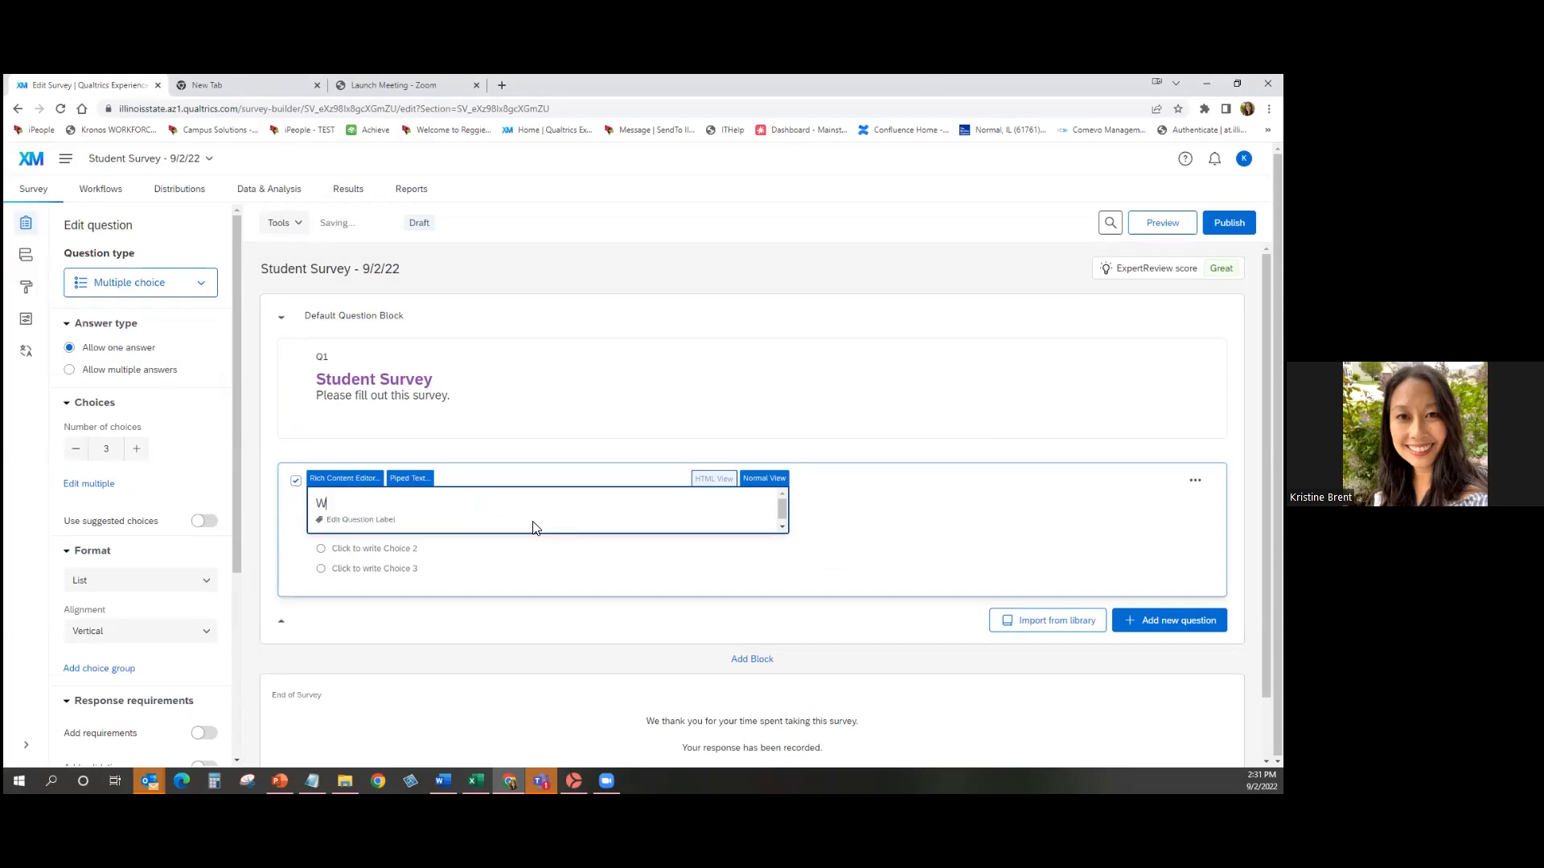
pyautogui.write('here do you live?')
pyautogui.click(256, 559)
# Fill Q2's three choices with Bloomington, Normal and Other.
pyautogui.click(377, 529)
pyautogui.write('Bloomington')
pyautogui.click(378, 550)
pyautogui.write('Normal')
pyautogui.click(395, 568)
pyautogui.write('Other')
pyautogui.click(262, 568)
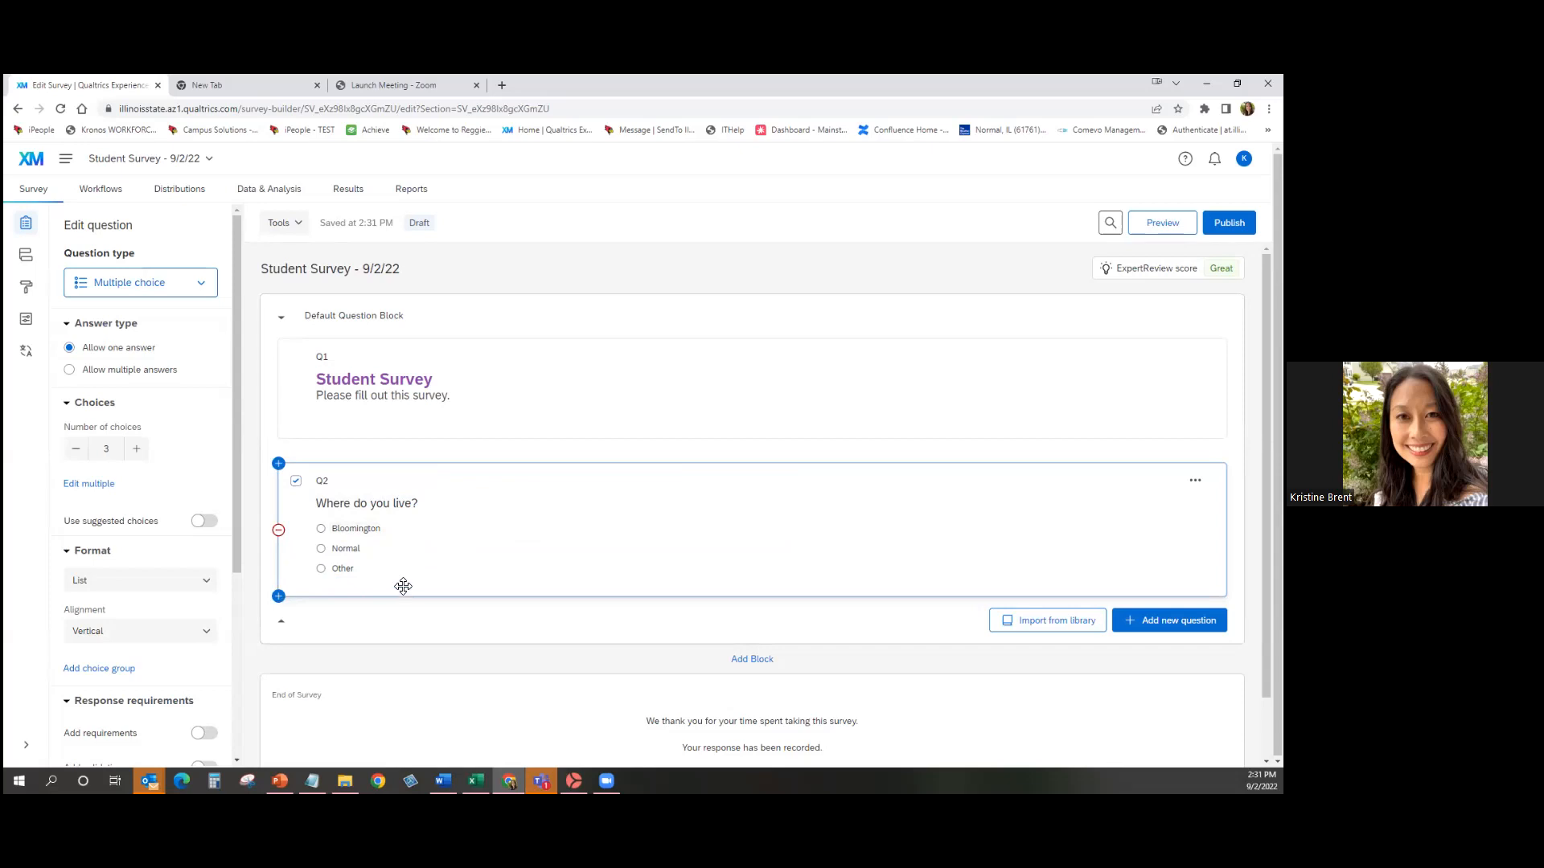
# Look at formatting options for Q2's question text and Bloomington choice, closing them unchanged.
pyautogui.click(380, 506)
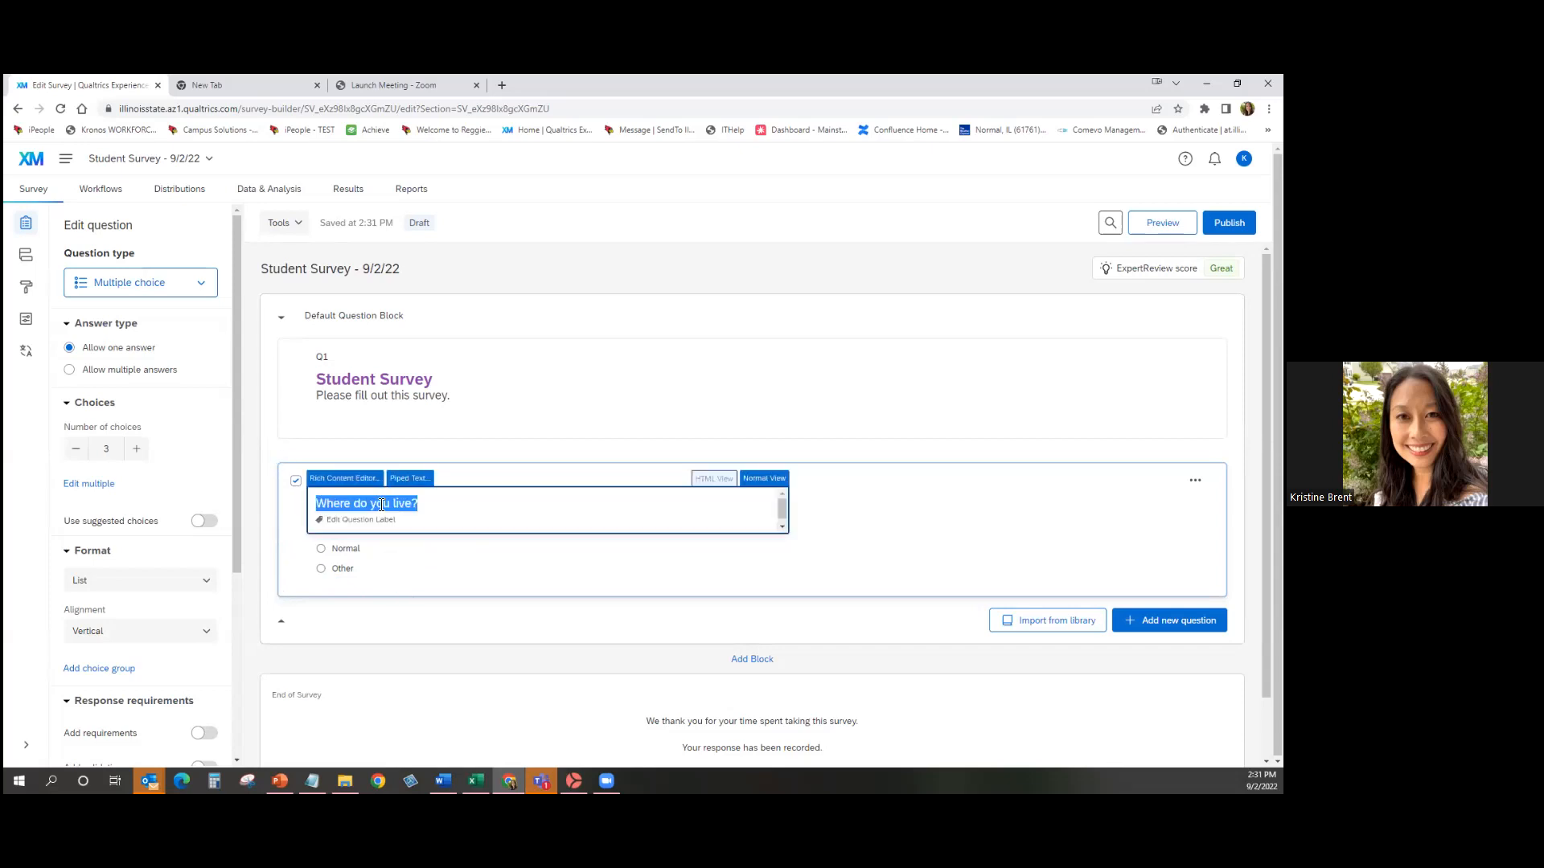
pyautogui.click(343, 480)
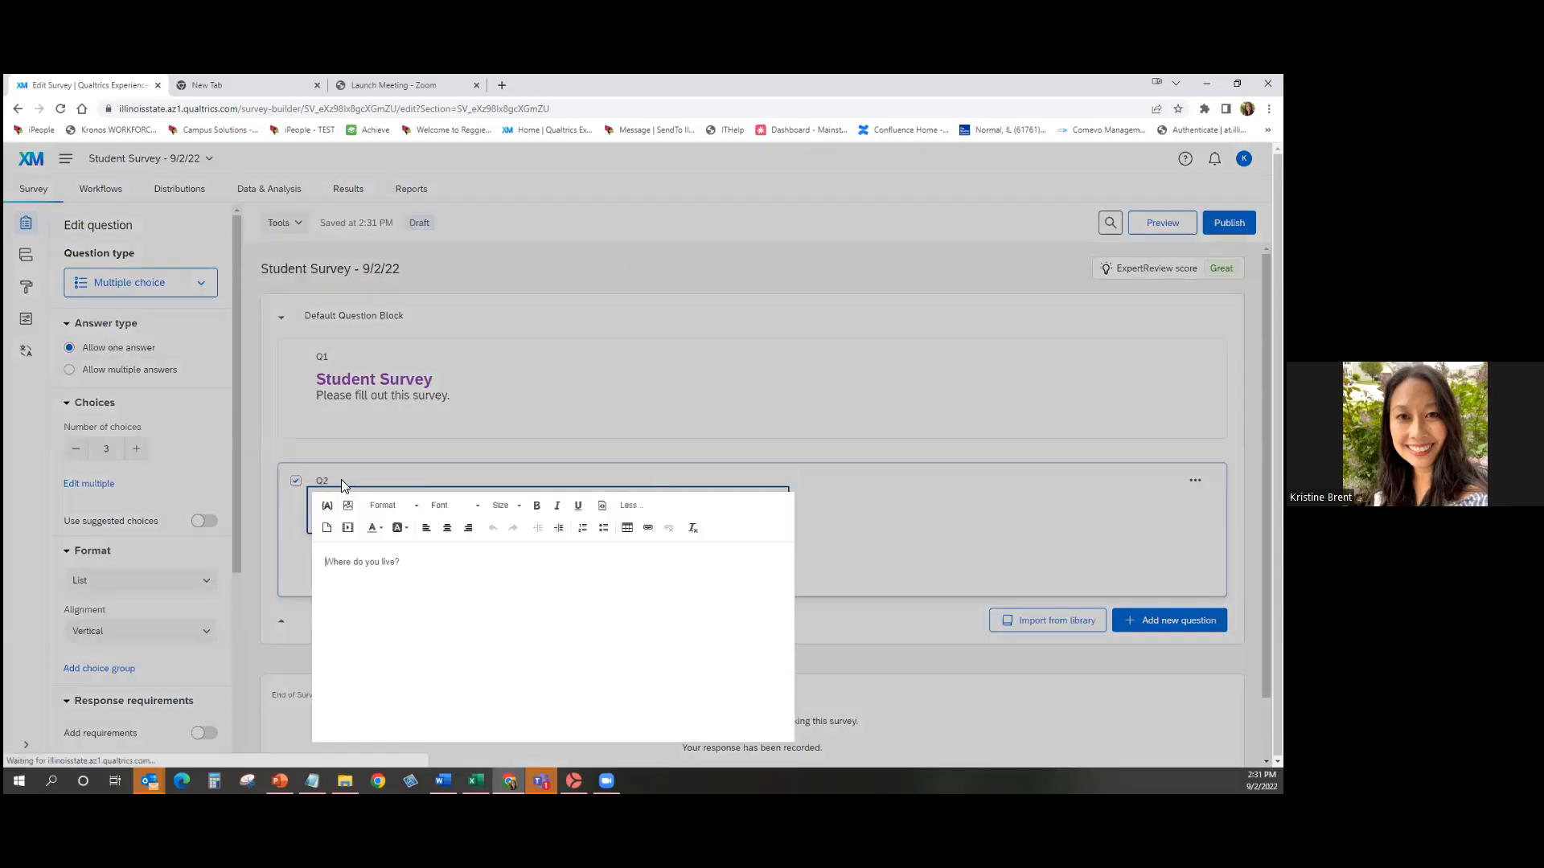
pyautogui.click(248, 543)
pyautogui.click(354, 528)
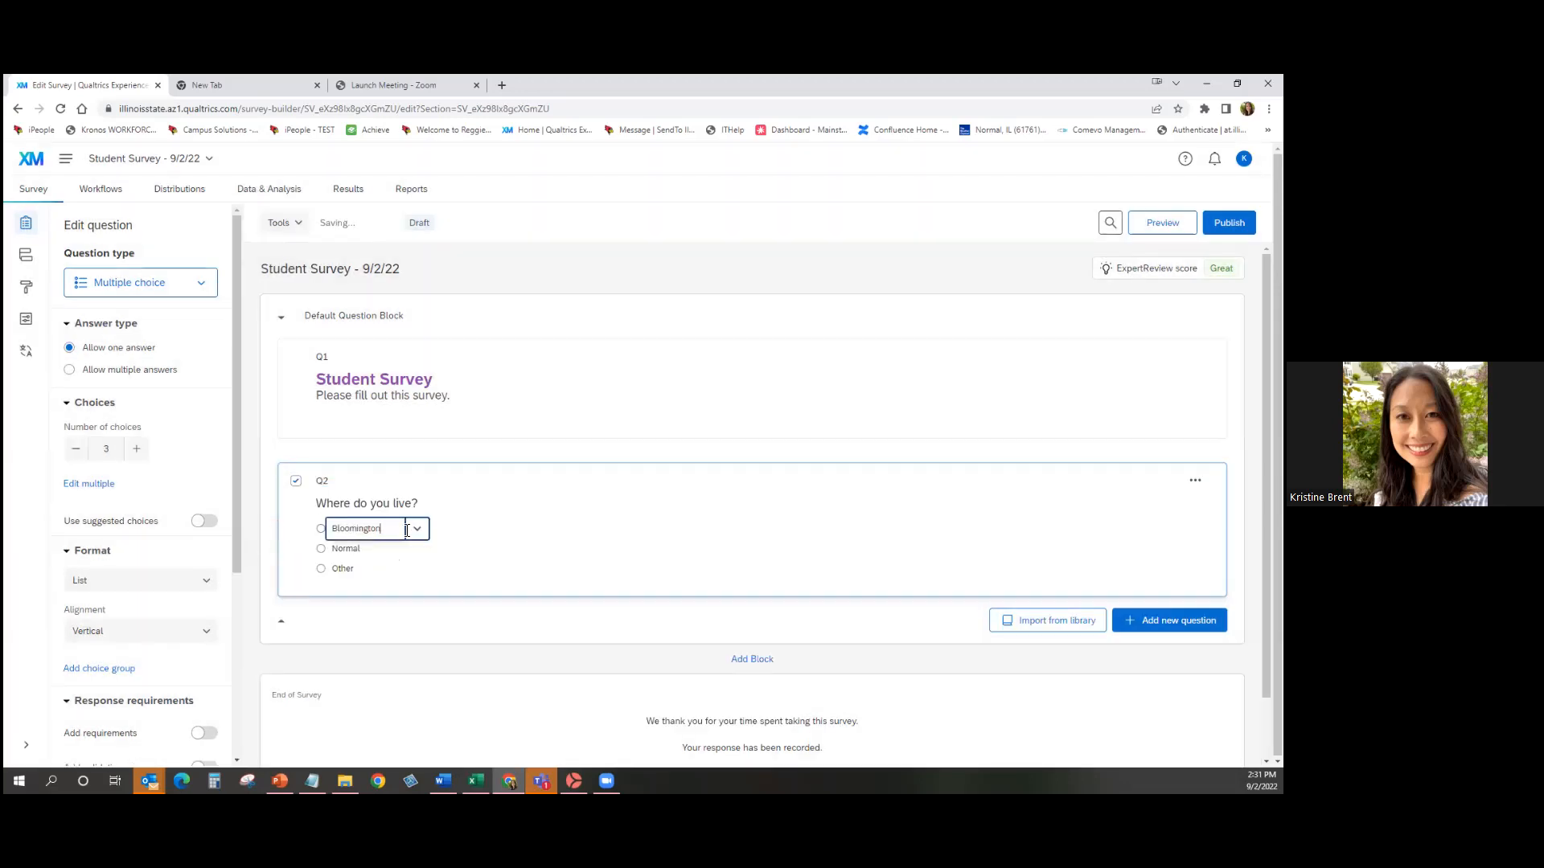
pyautogui.click(417, 529)
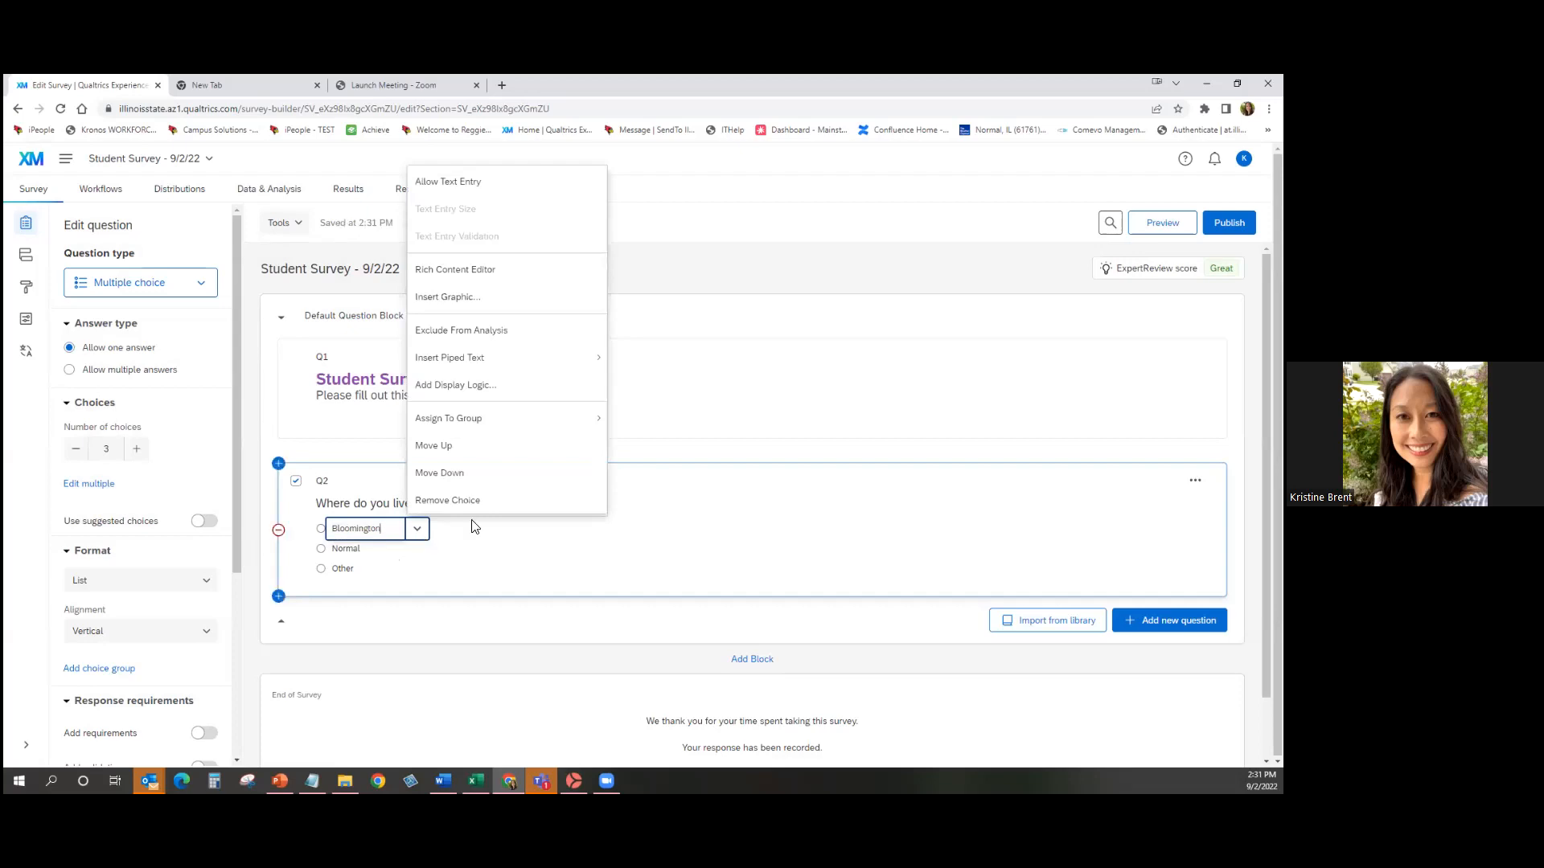
pyautogui.click(506, 270)
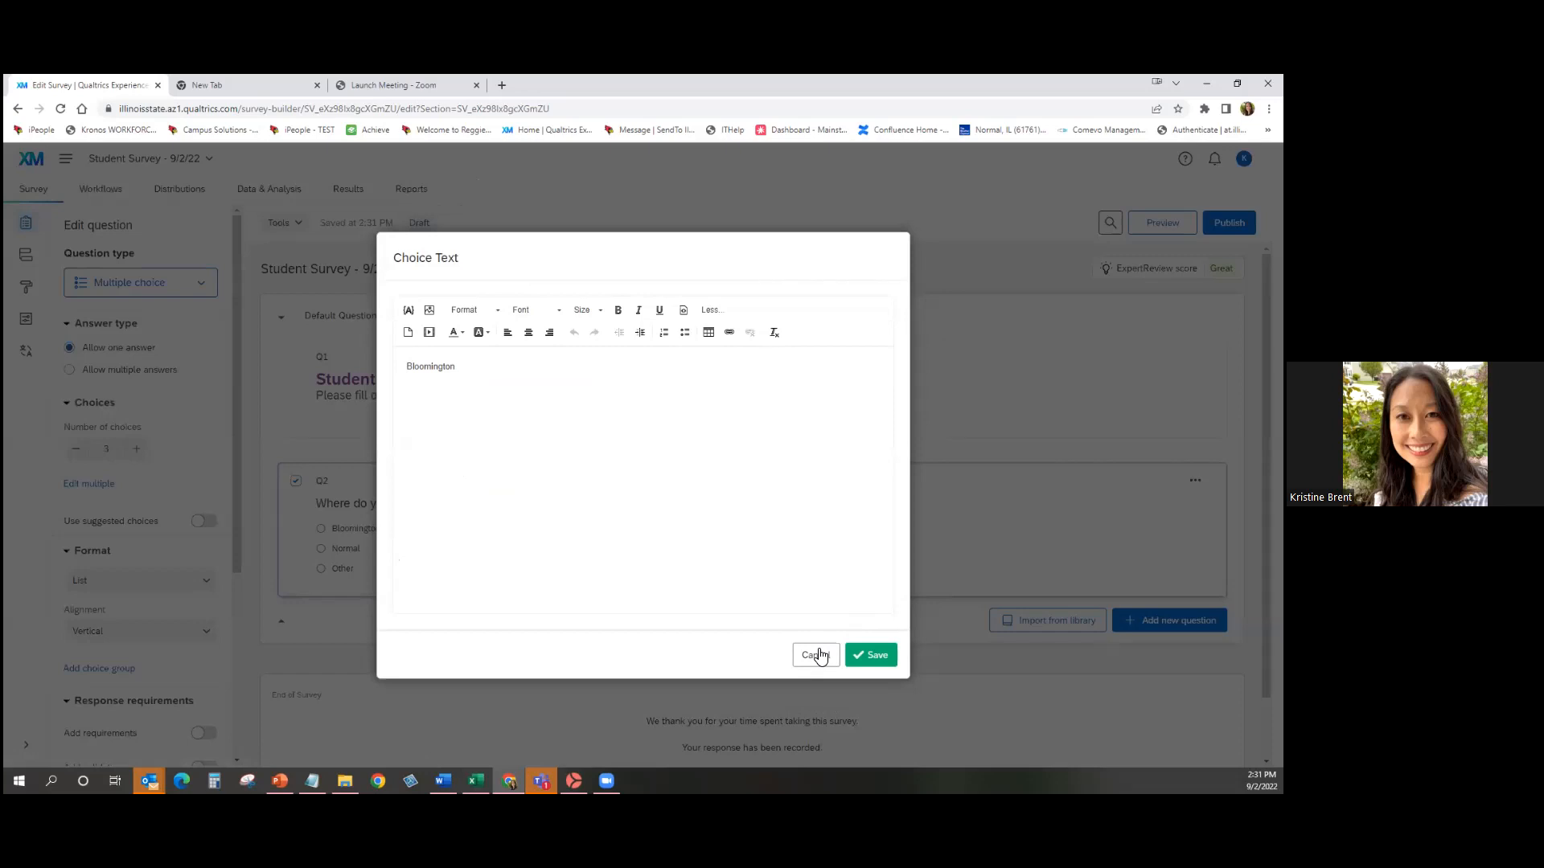
pyautogui.click(817, 655)
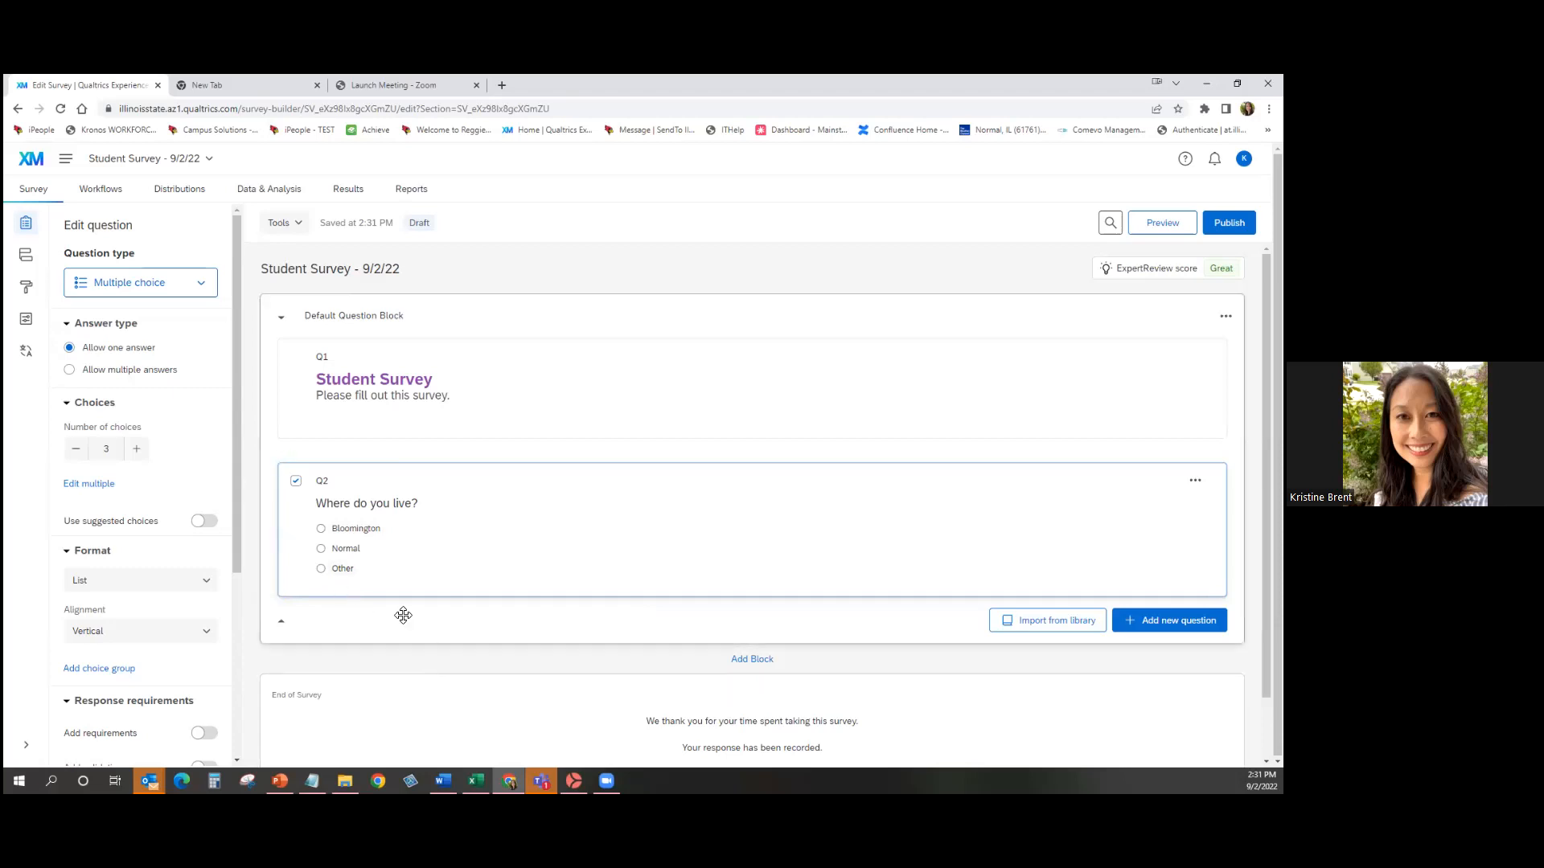
# Change the last choice to 'Other. Please specify.' and allow text entry for it.
pyautogui.click(352, 573)
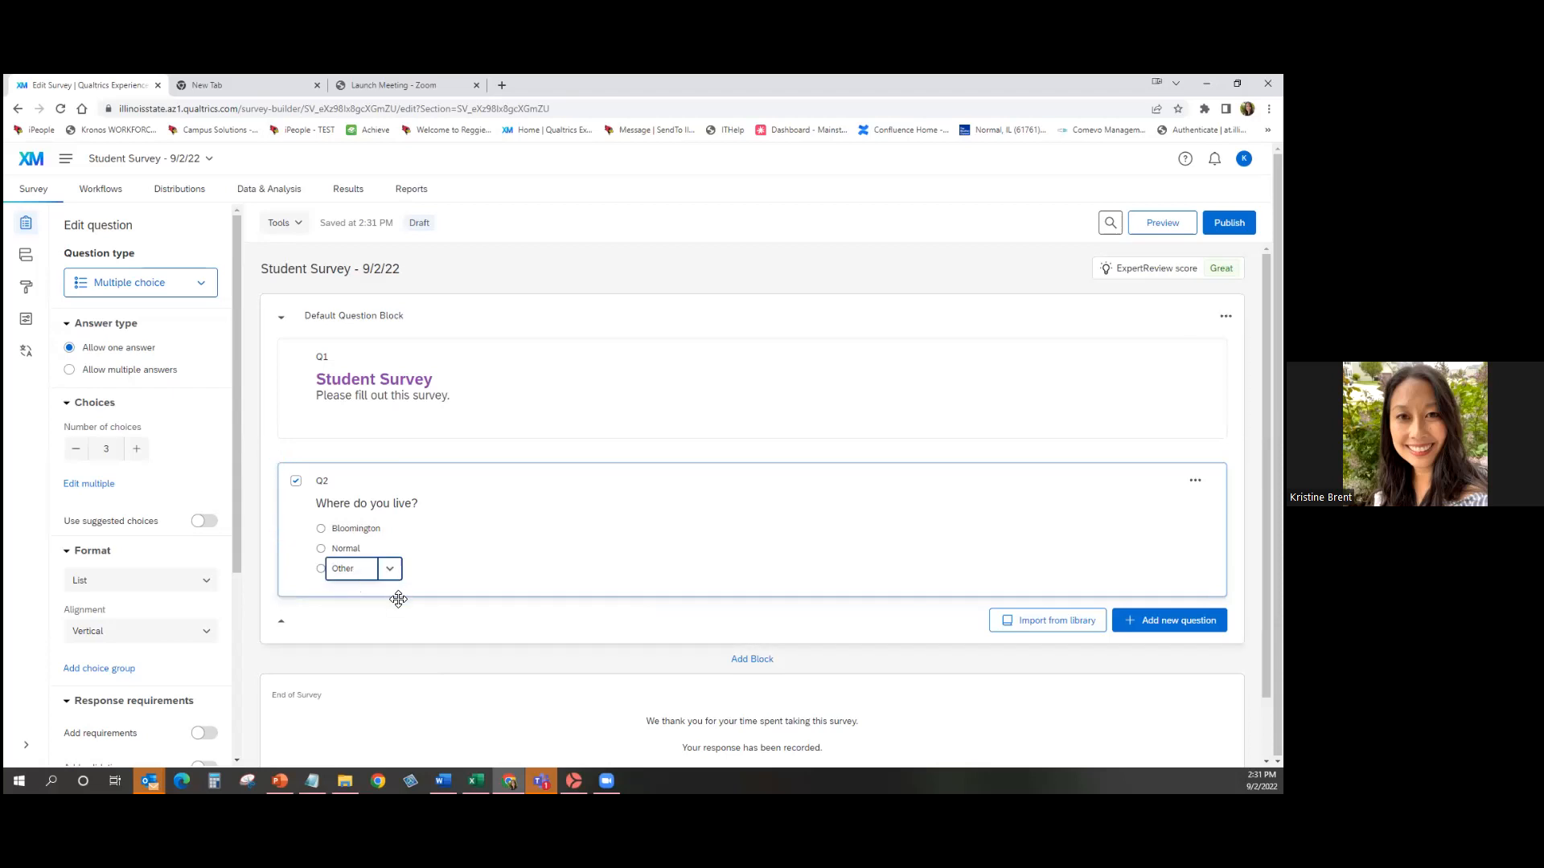
pyautogui.write('. ')
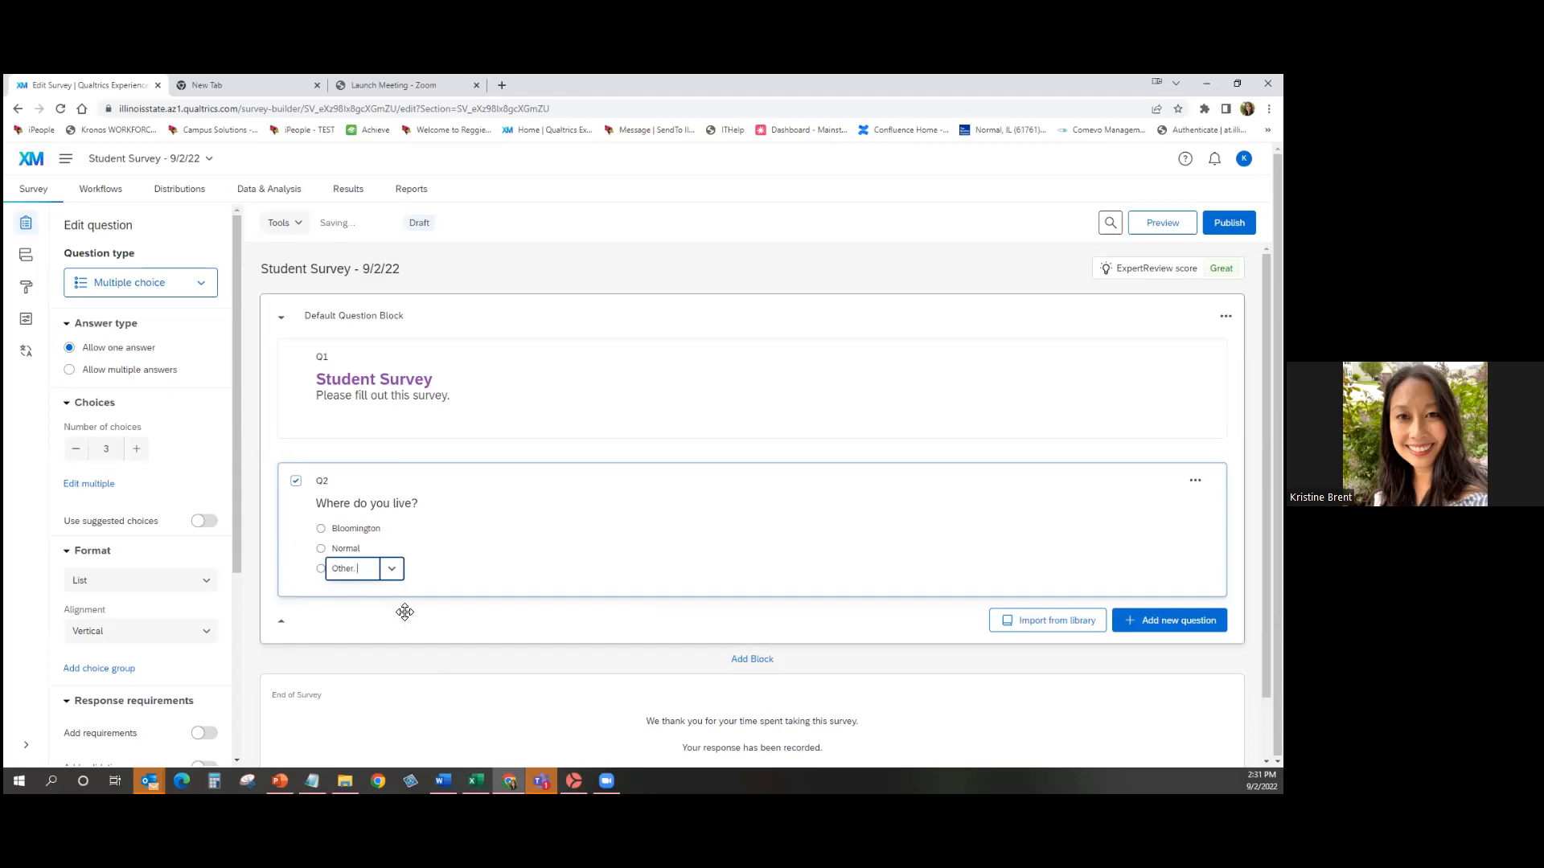
pyautogui.write('Please specify.')
pyautogui.click(451, 569)
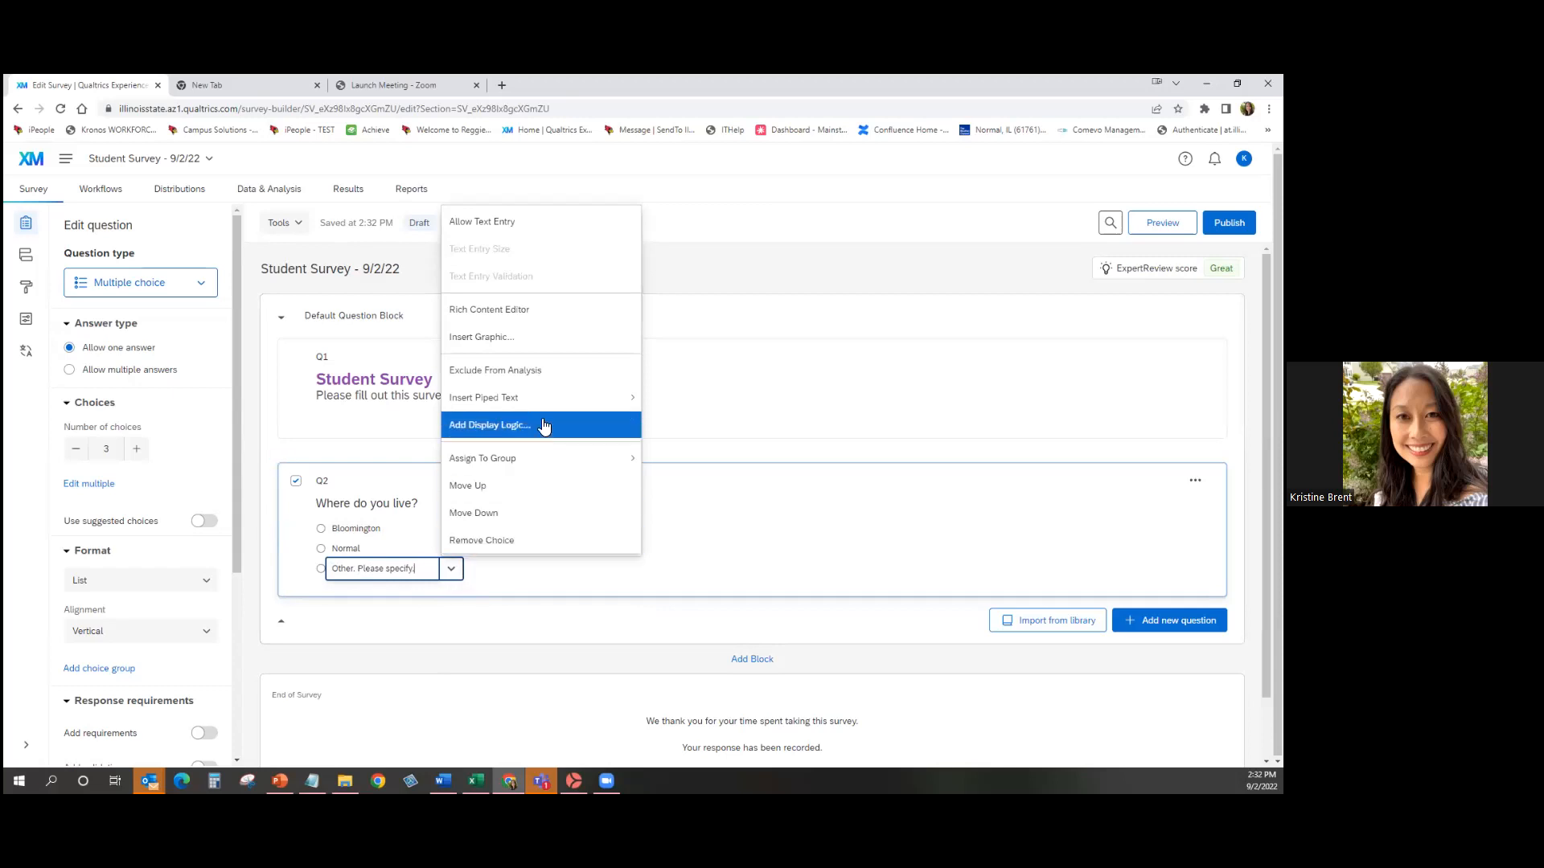
pyautogui.click(560, 222)
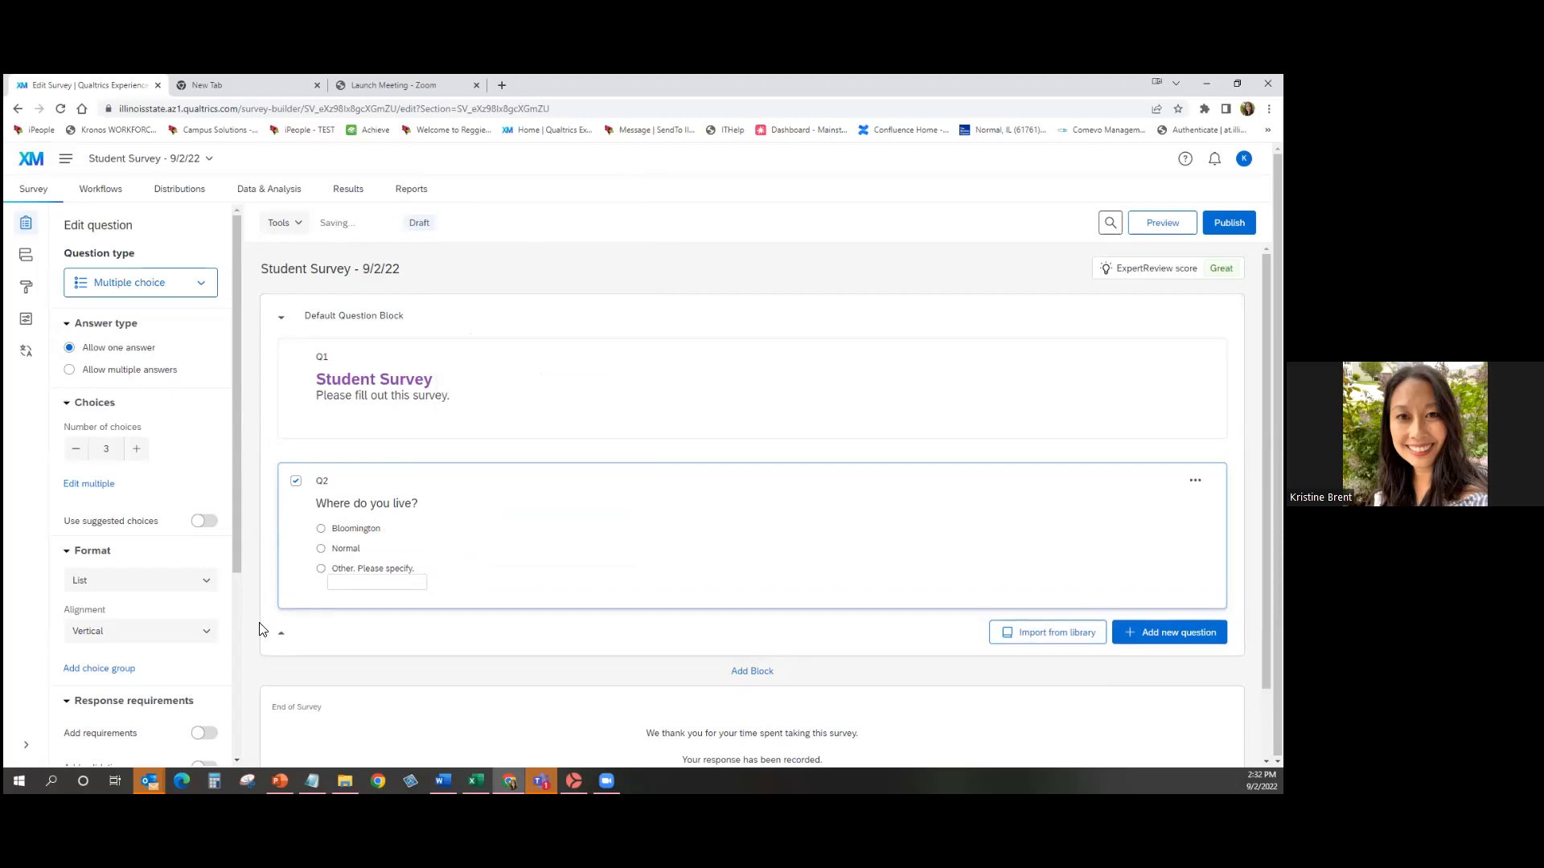
# Test the Other write-in box, then add a text entry Q3 asking 'What is your email address?'.
pyautogui.click(334, 582)
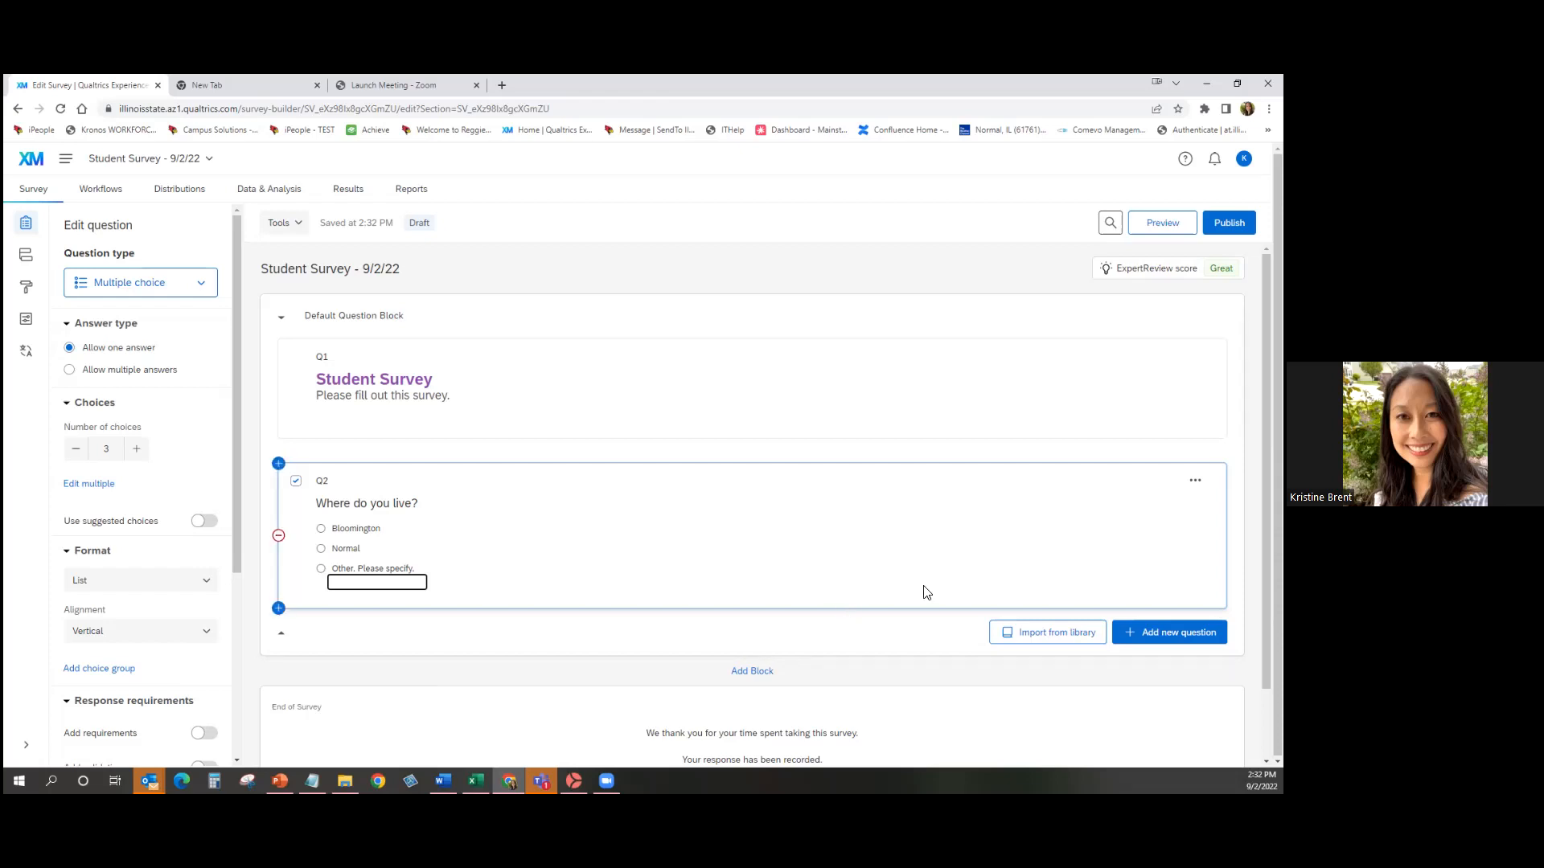
pyautogui.click(1170, 631)
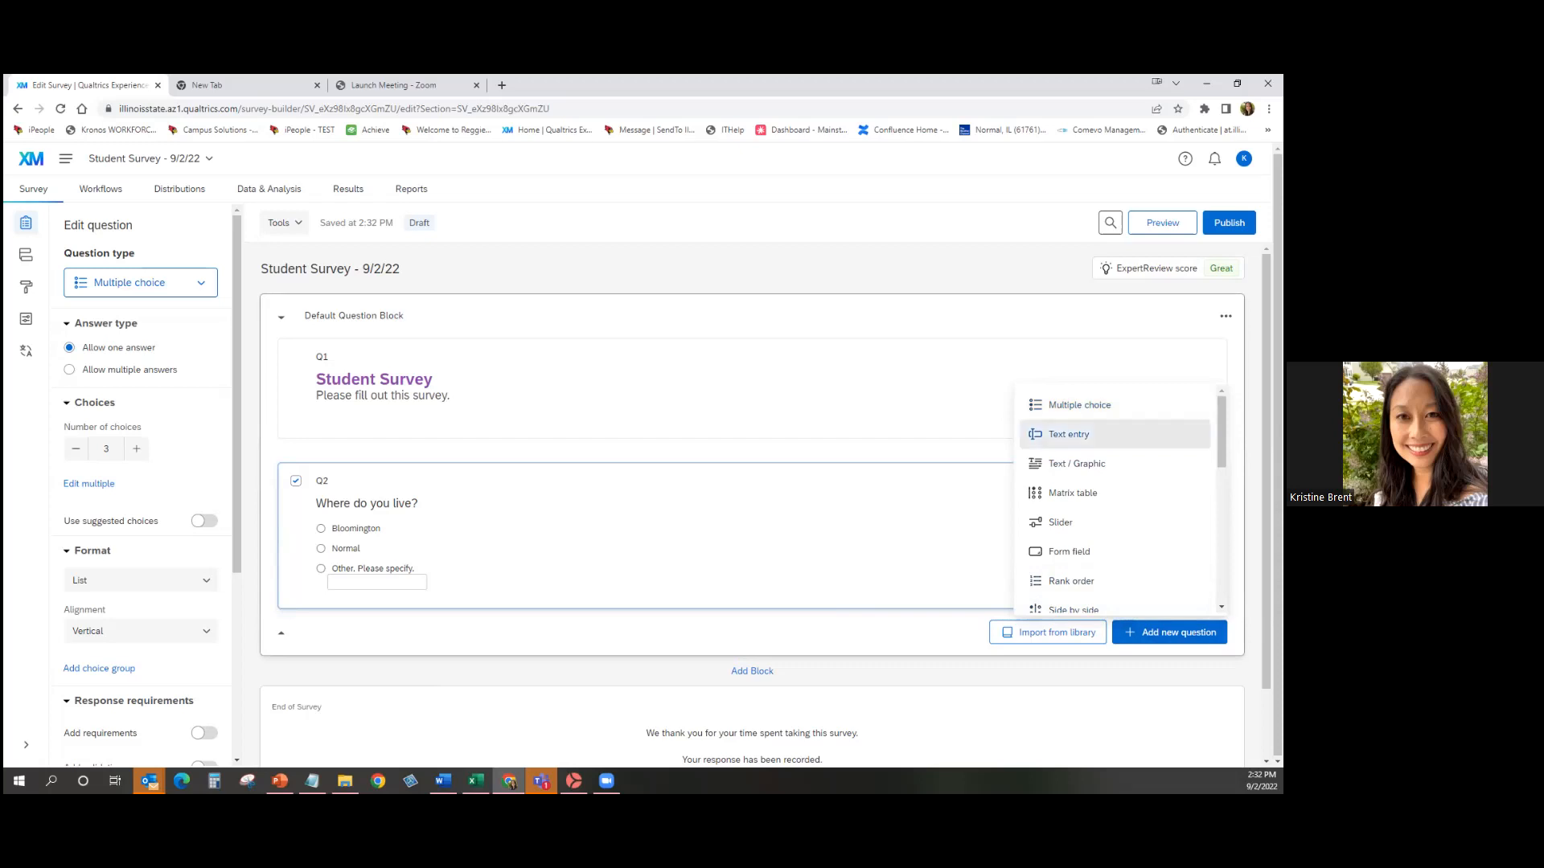
pyautogui.click(1069, 434)
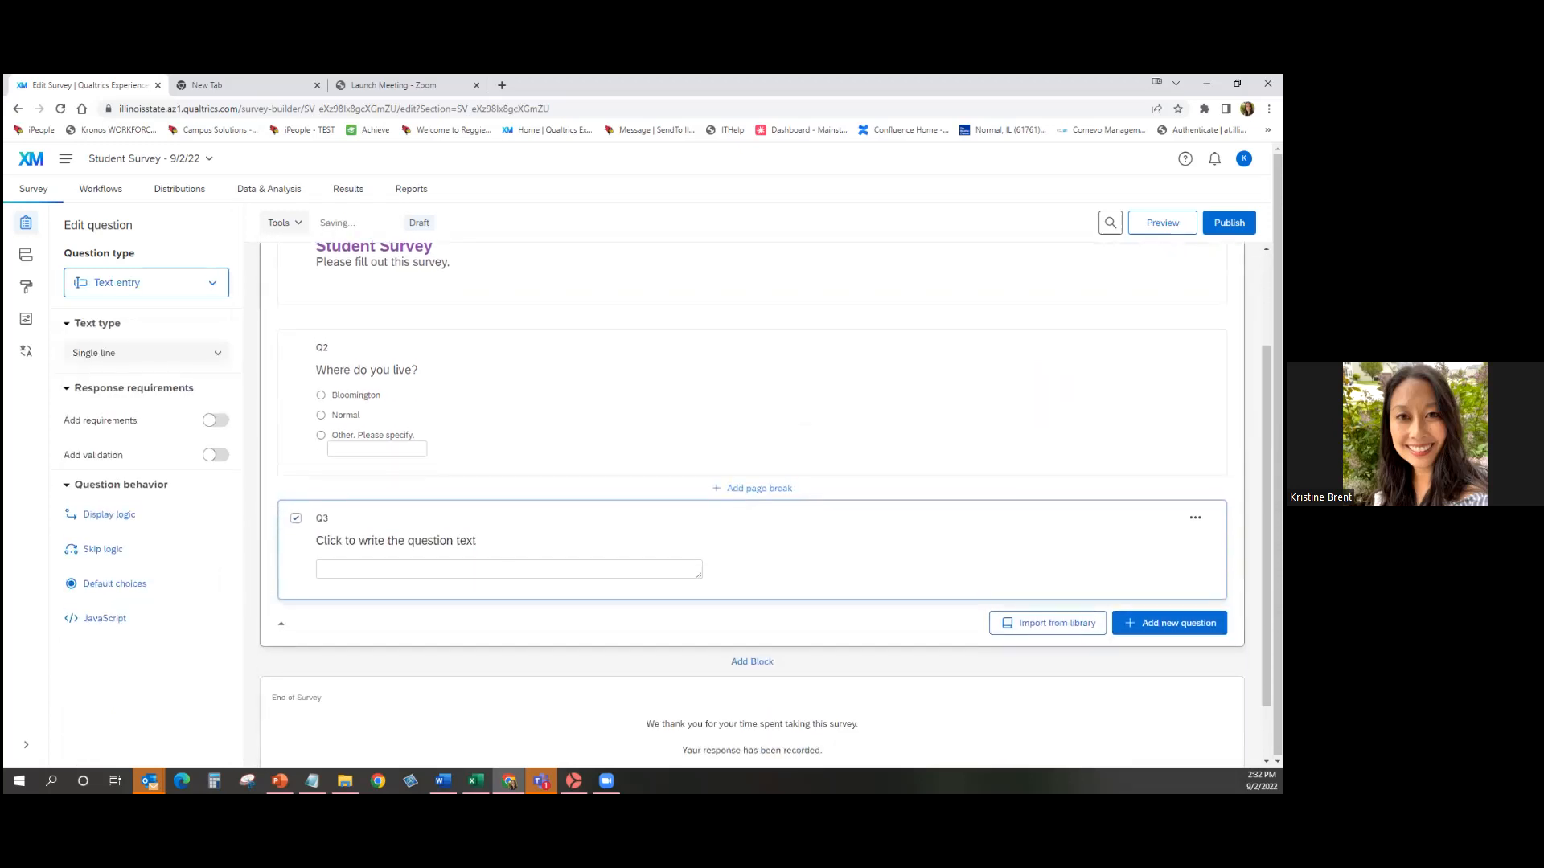
pyautogui.click(402, 540)
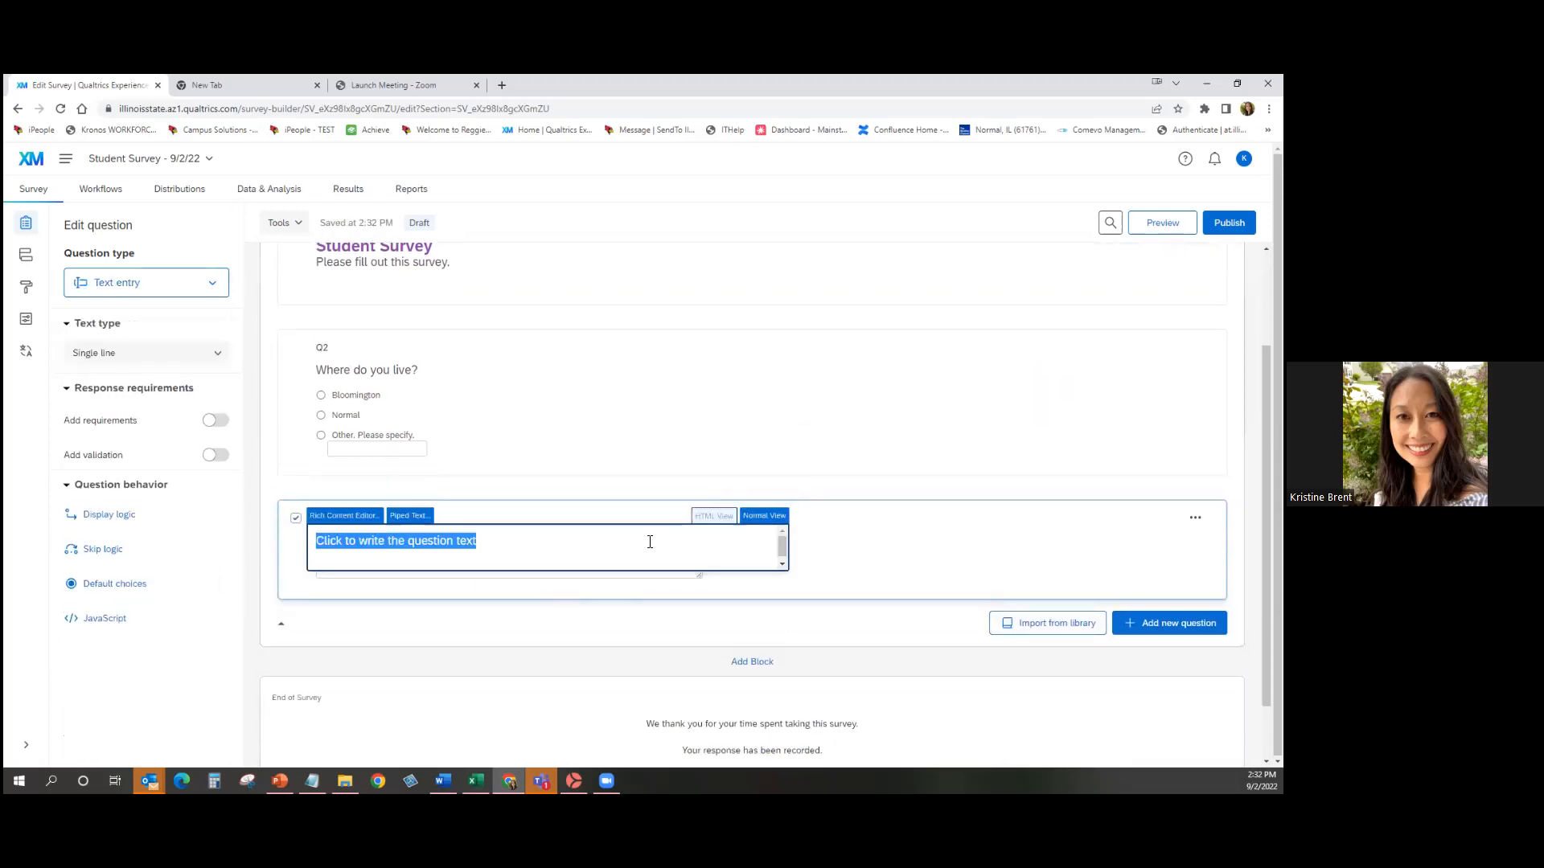
pyautogui.write('What is your email address?')
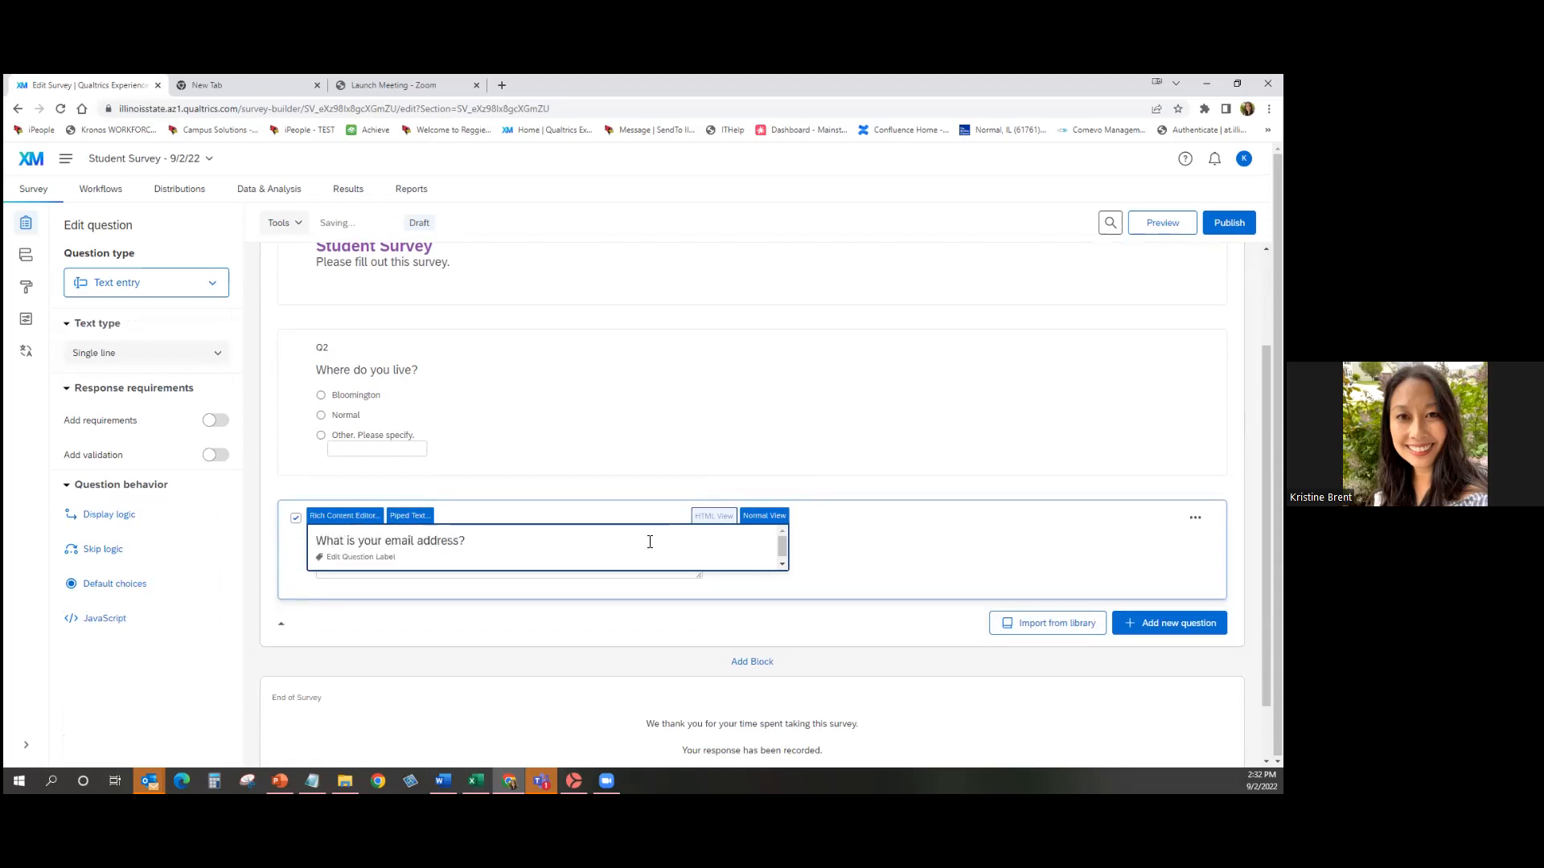
# Close Q3's text editor so its 'What is your email address?' wording is saved.
pyautogui.click(603, 586)
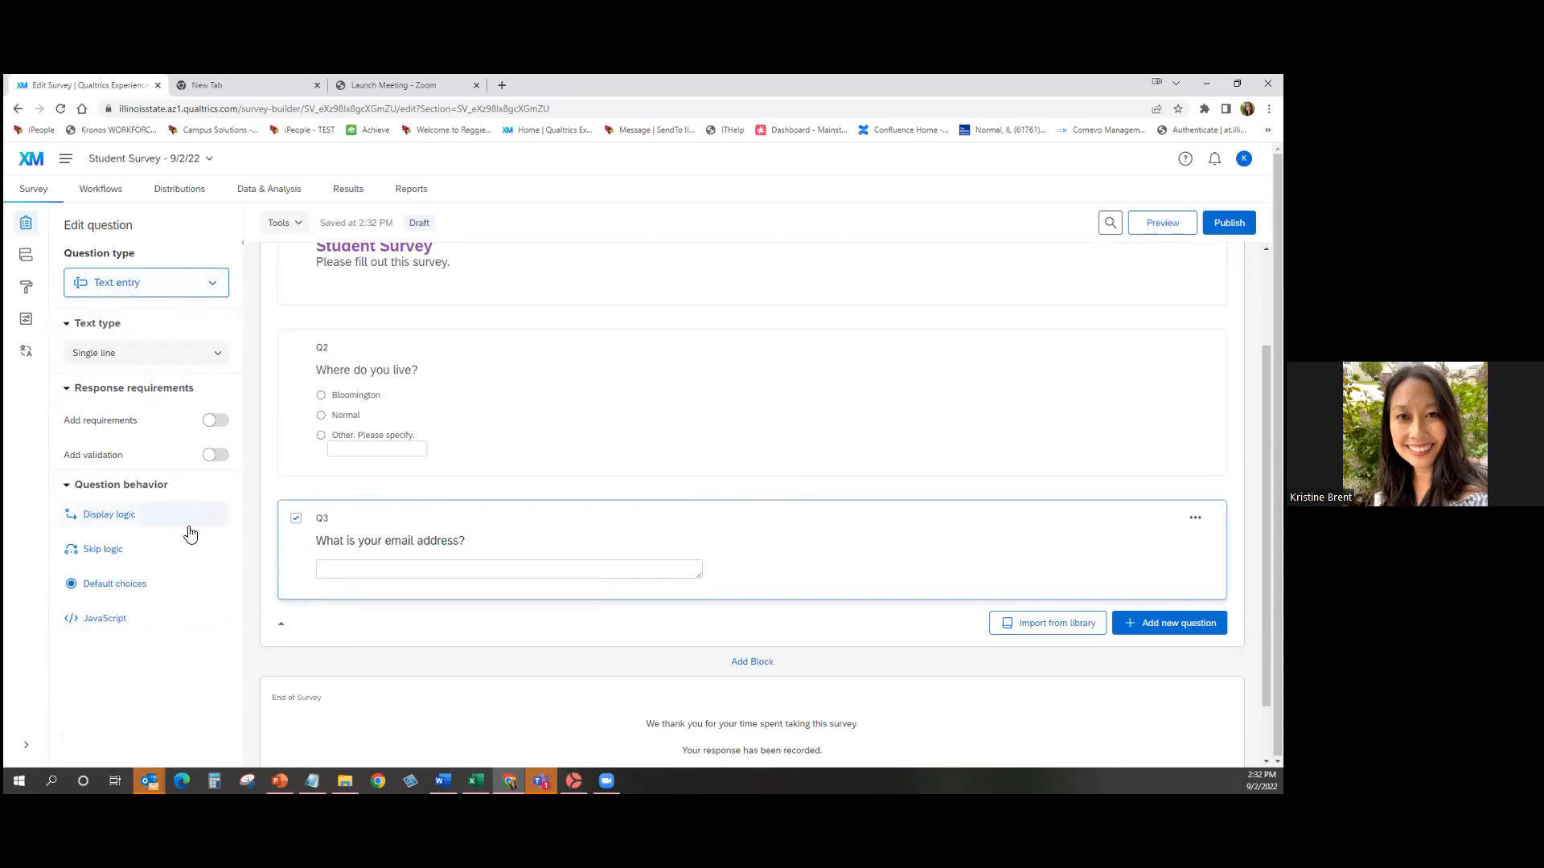
pyautogui.click(188, 362)
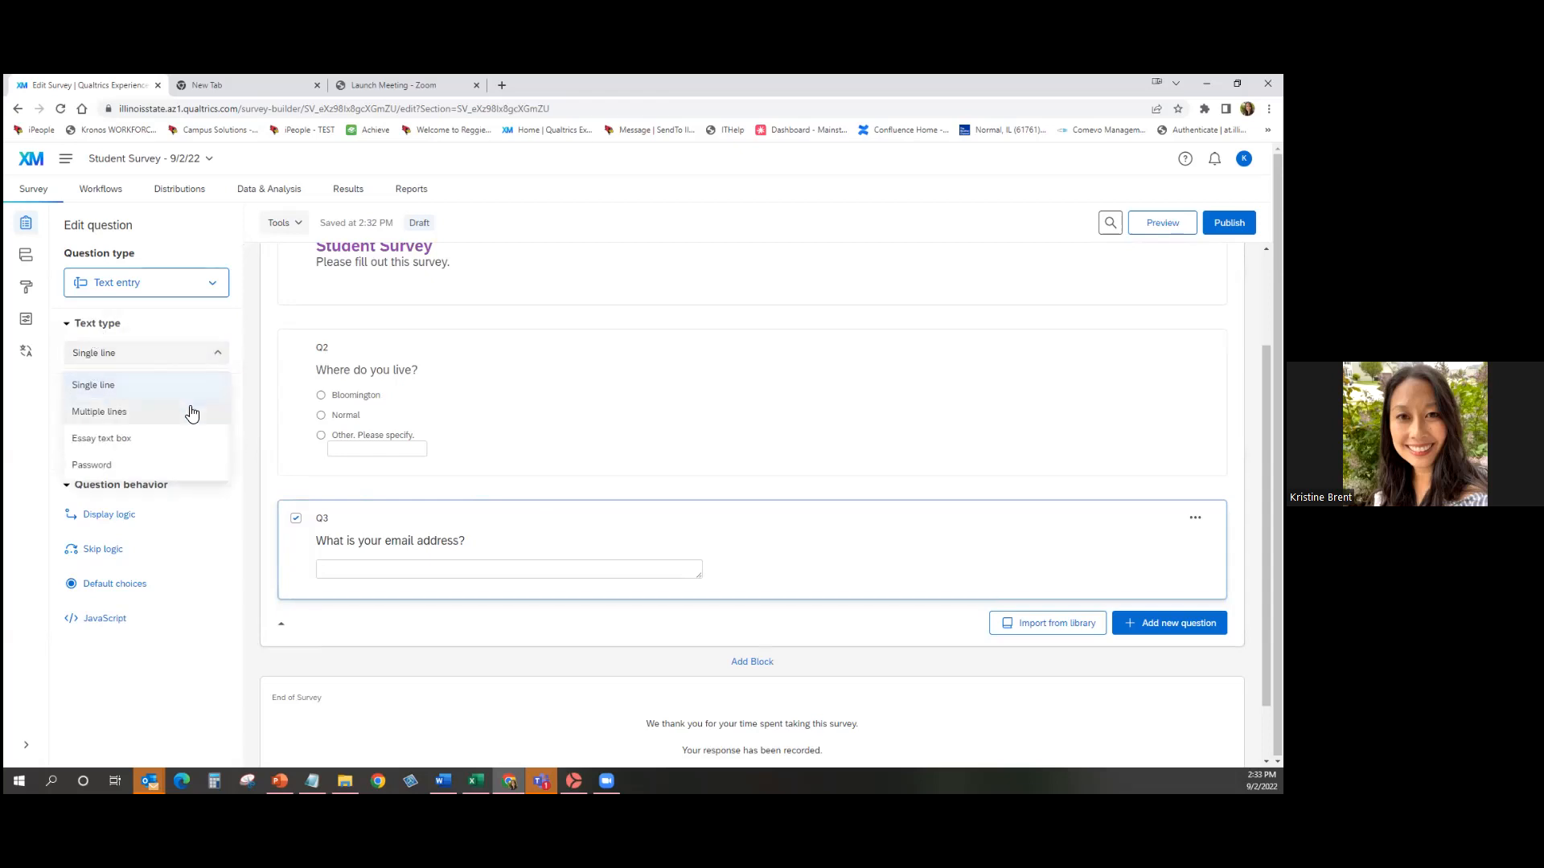
pyautogui.click(190, 410)
pyautogui.click(190, 364)
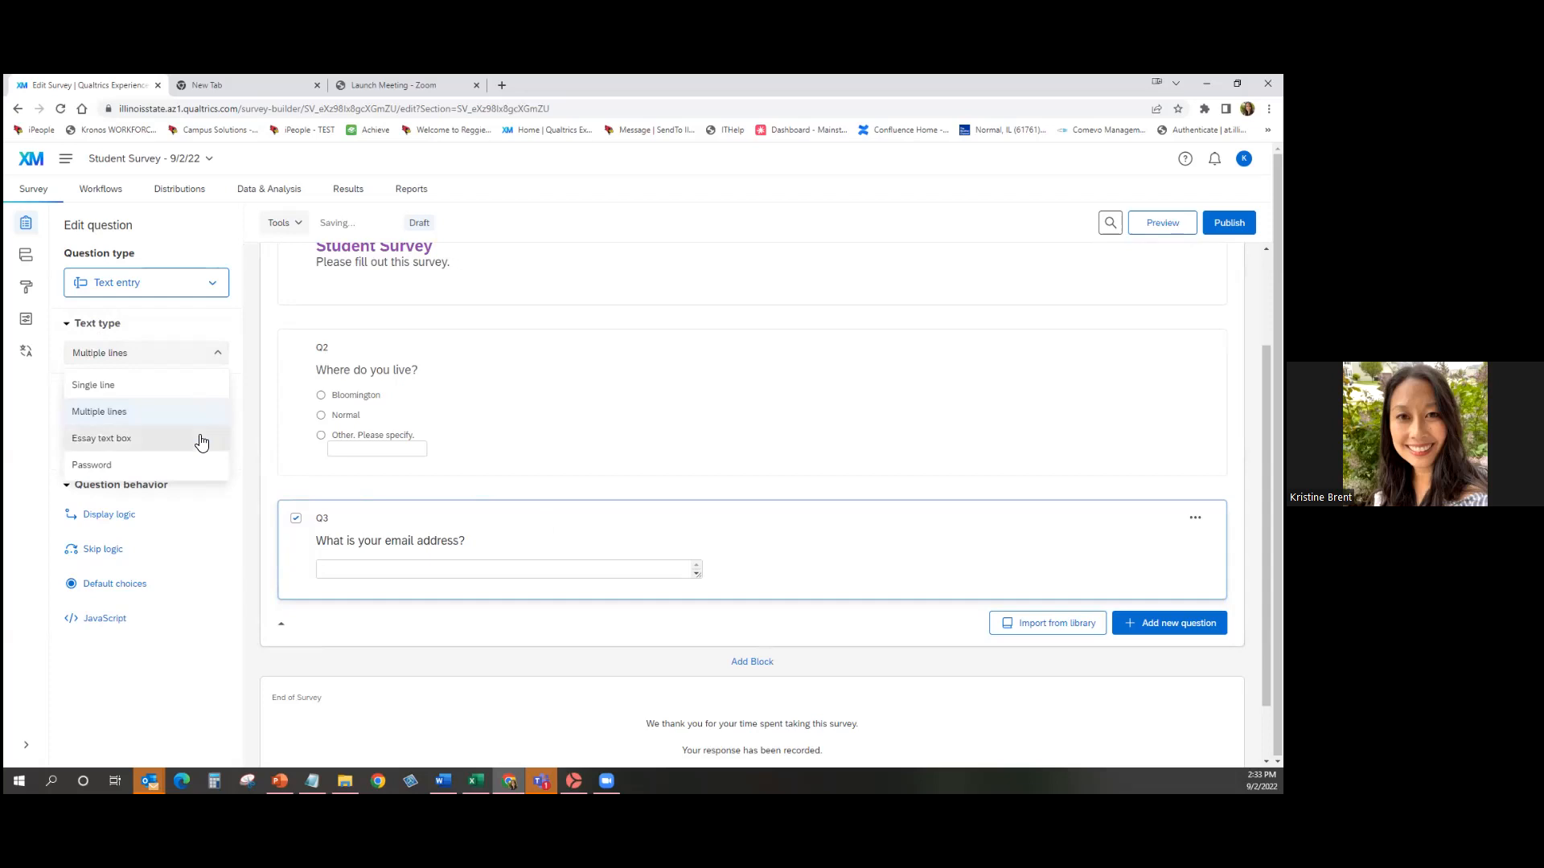
pyautogui.click(198, 438)
pyautogui.click(183, 355)
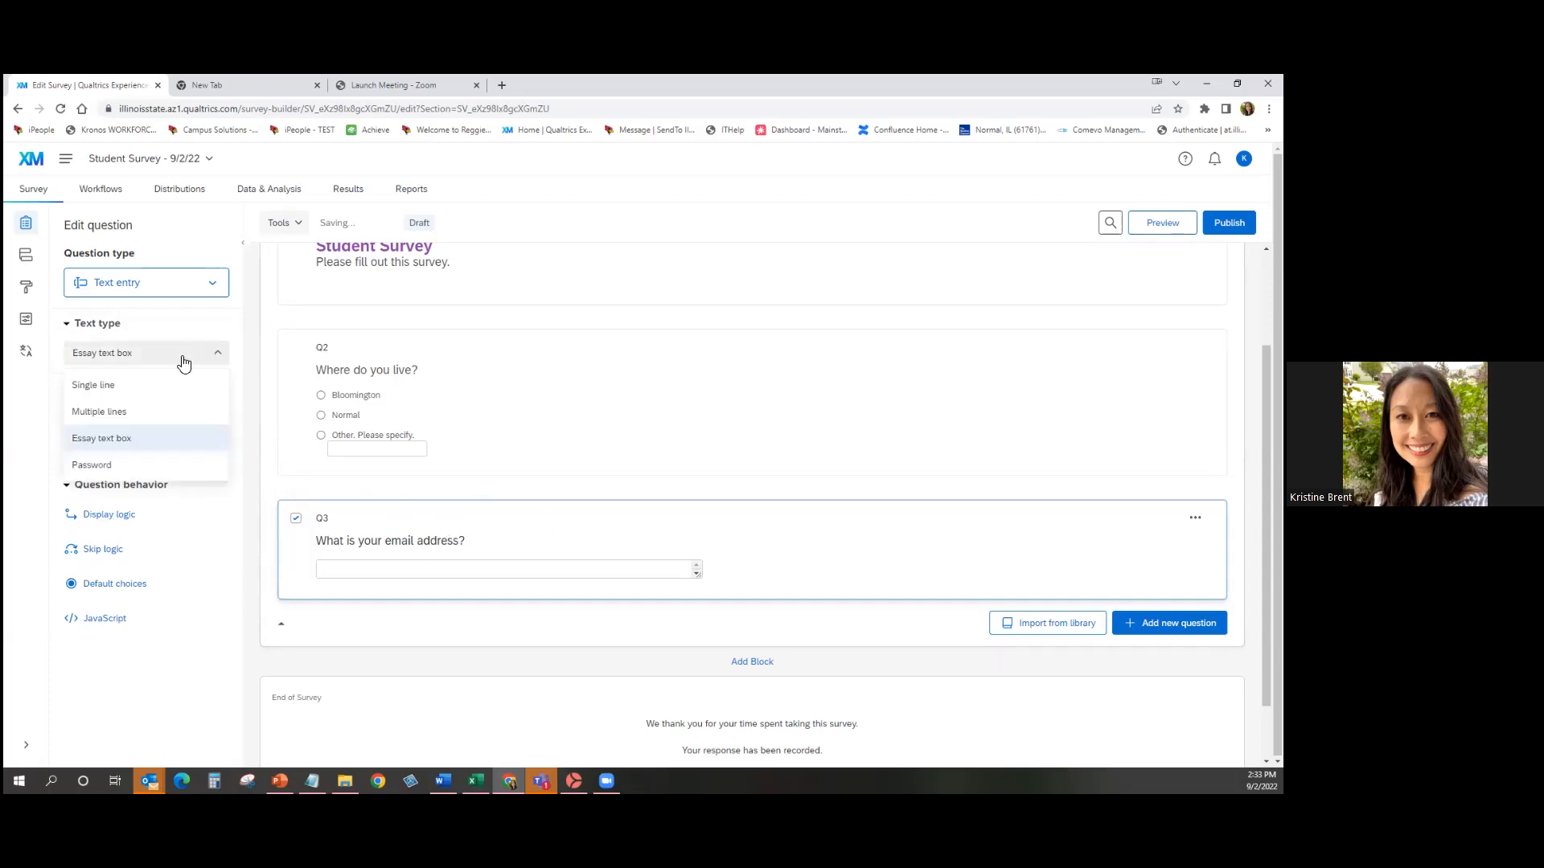
pyautogui.click(160, 386)
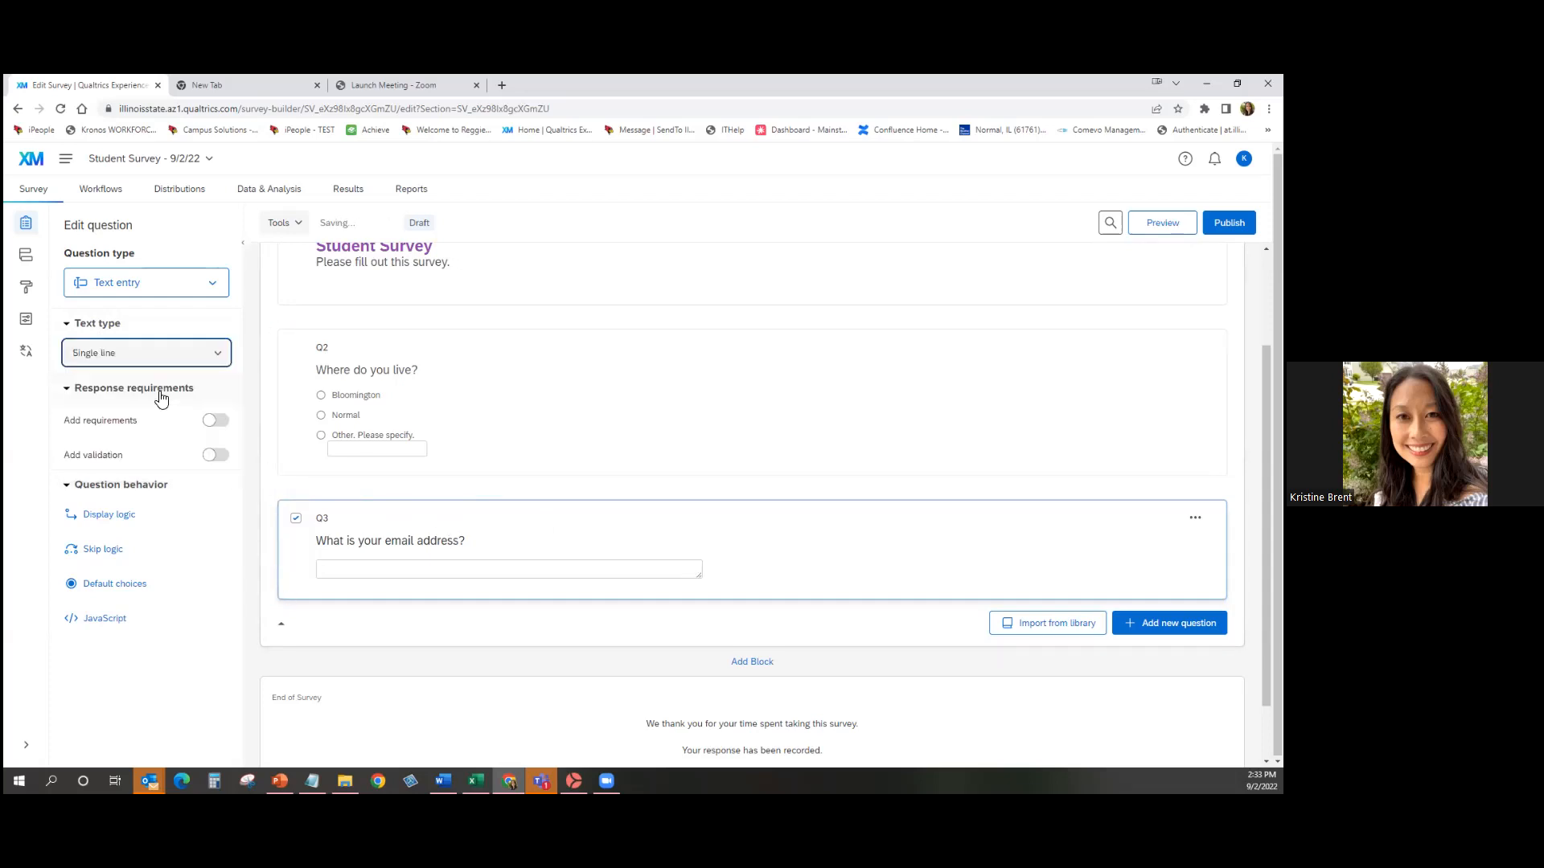
# Add Content type validation to Q3, requiring an Email address.
pyautogui.moveTo(281, 535)
pyautogui.click(215, 455)
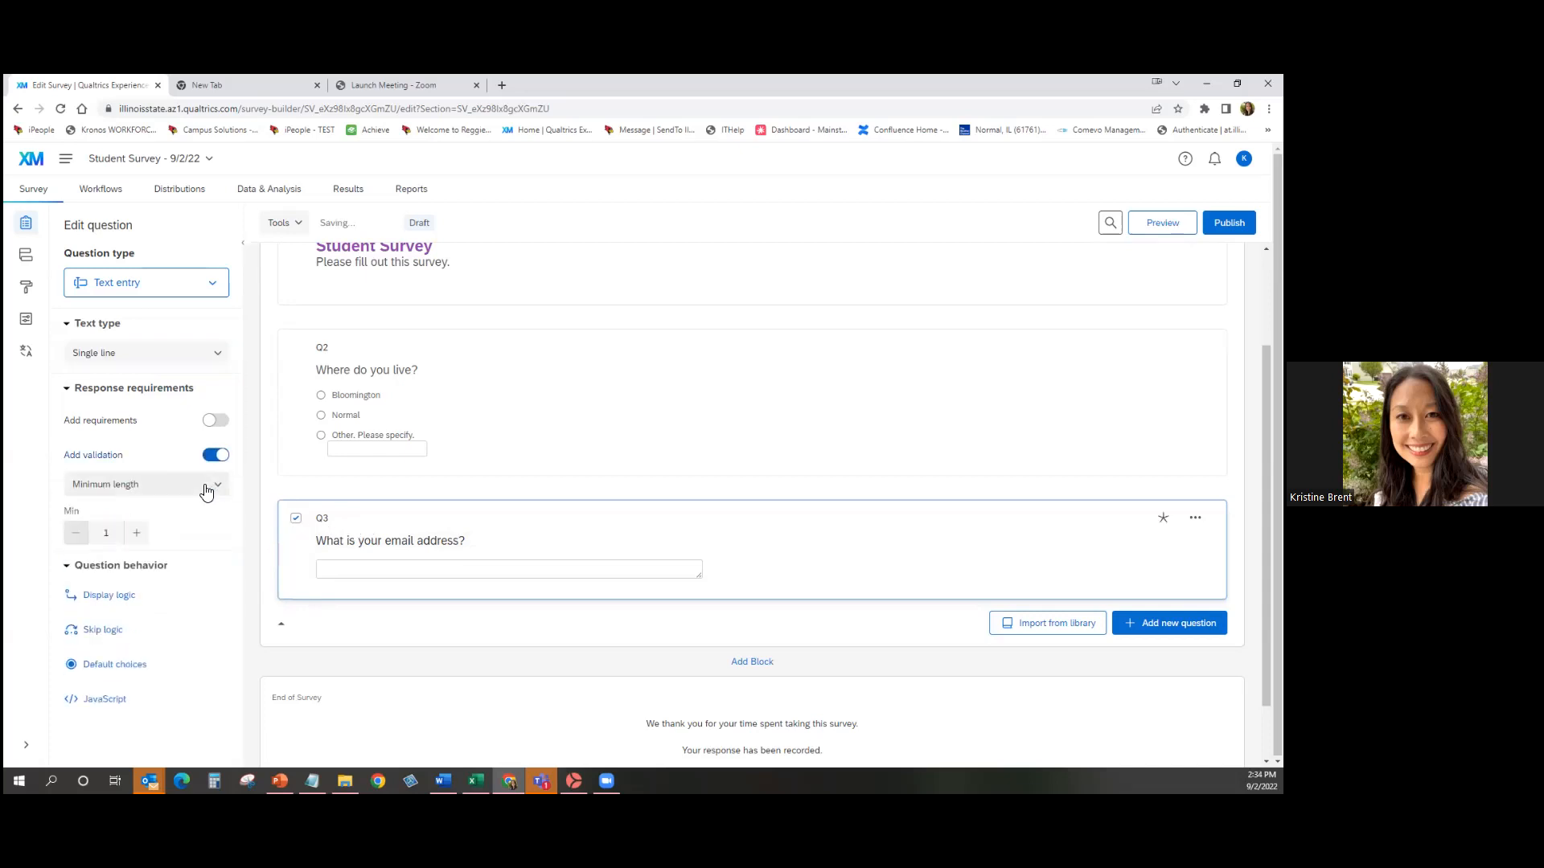
pyautogui.click(207, 491)
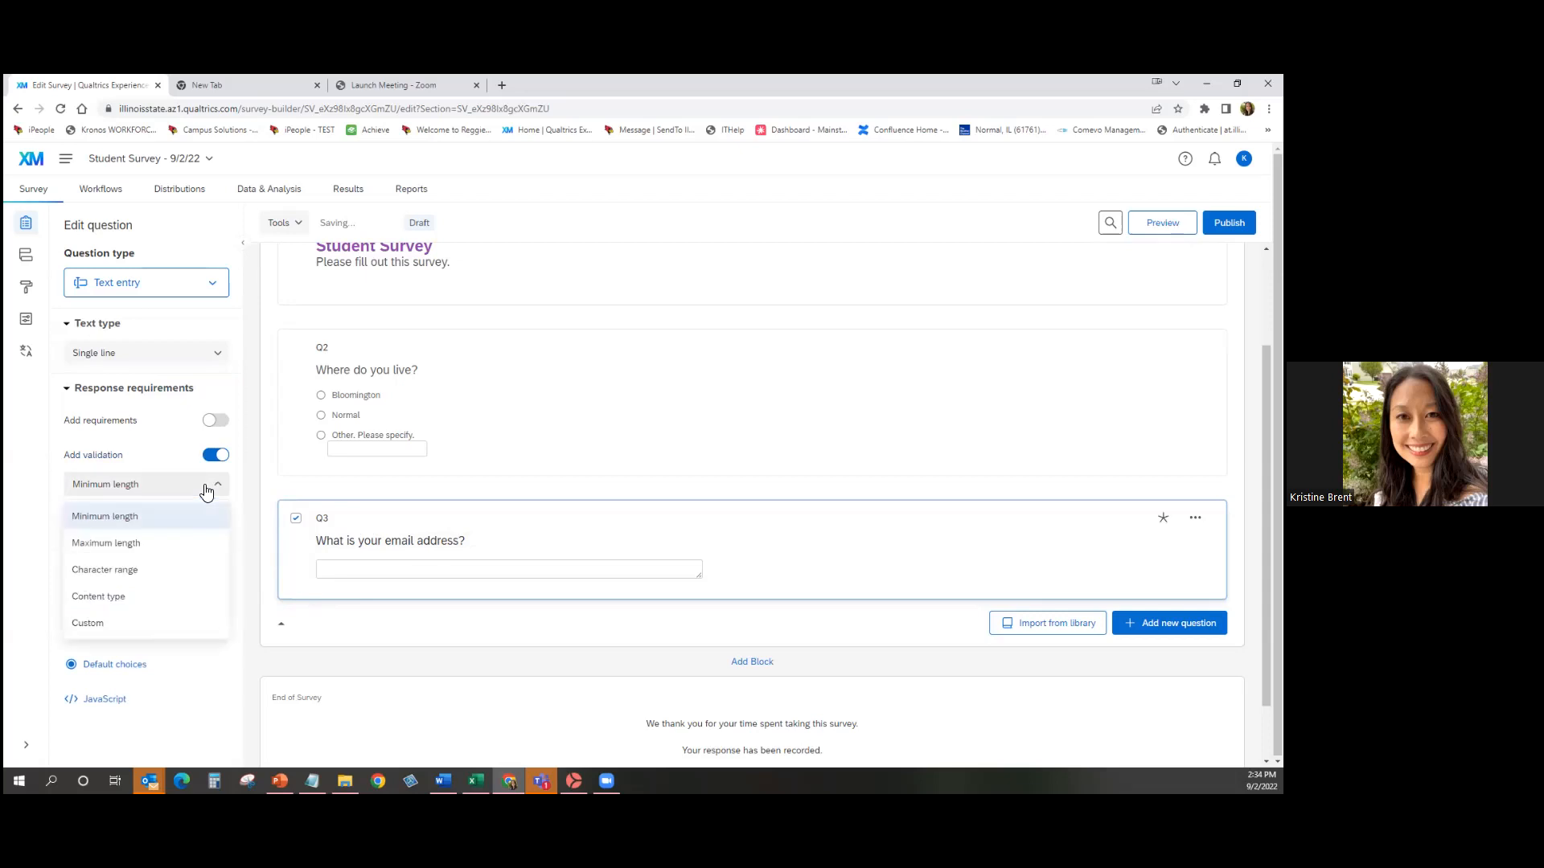
pyautogui.click(179, 600)
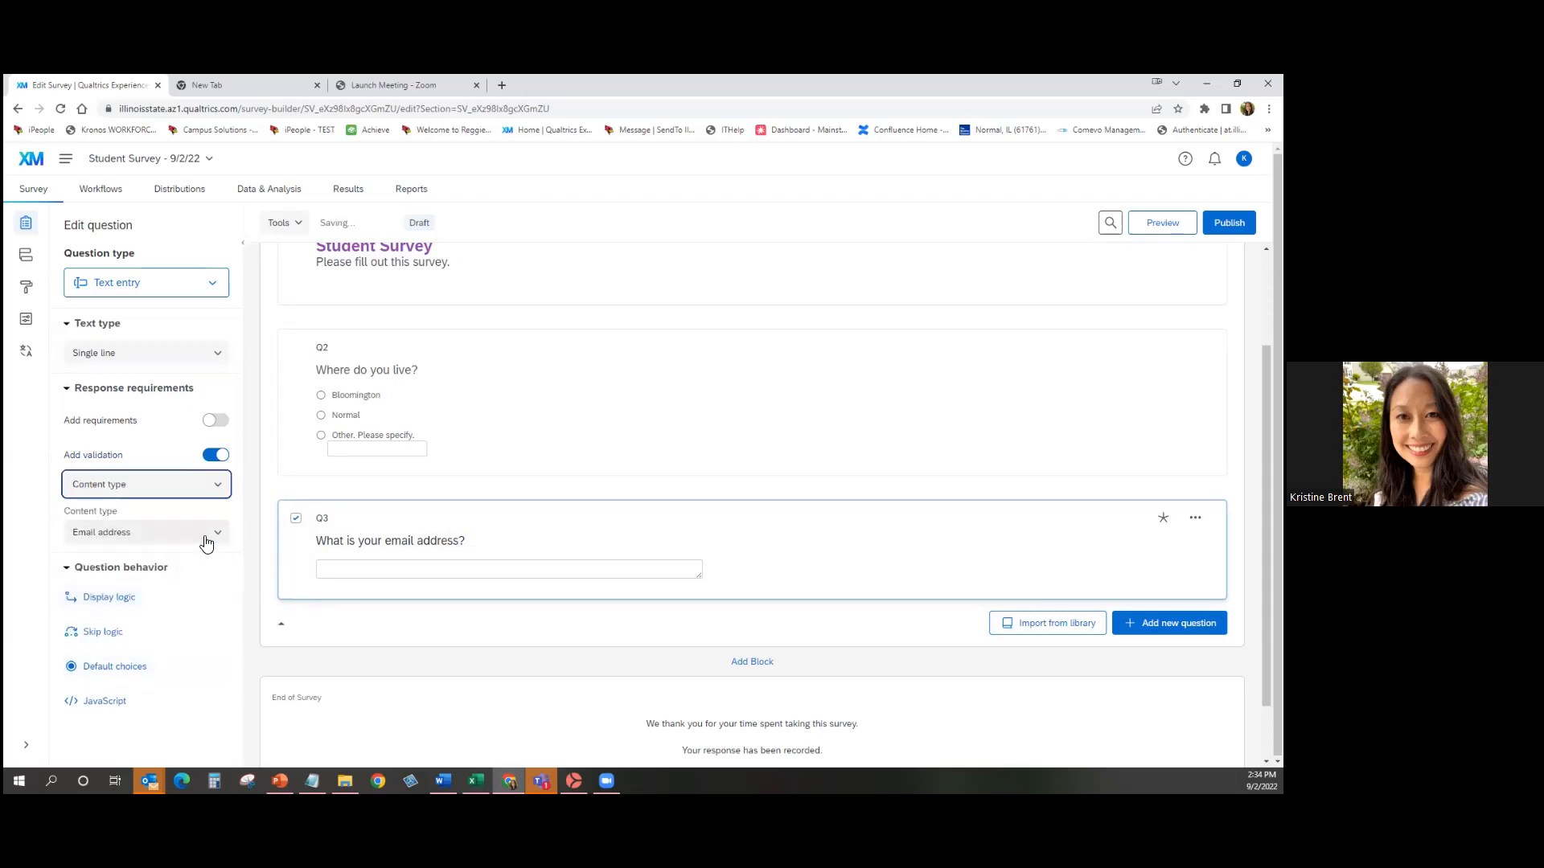
pyautogui.click(140, 536)
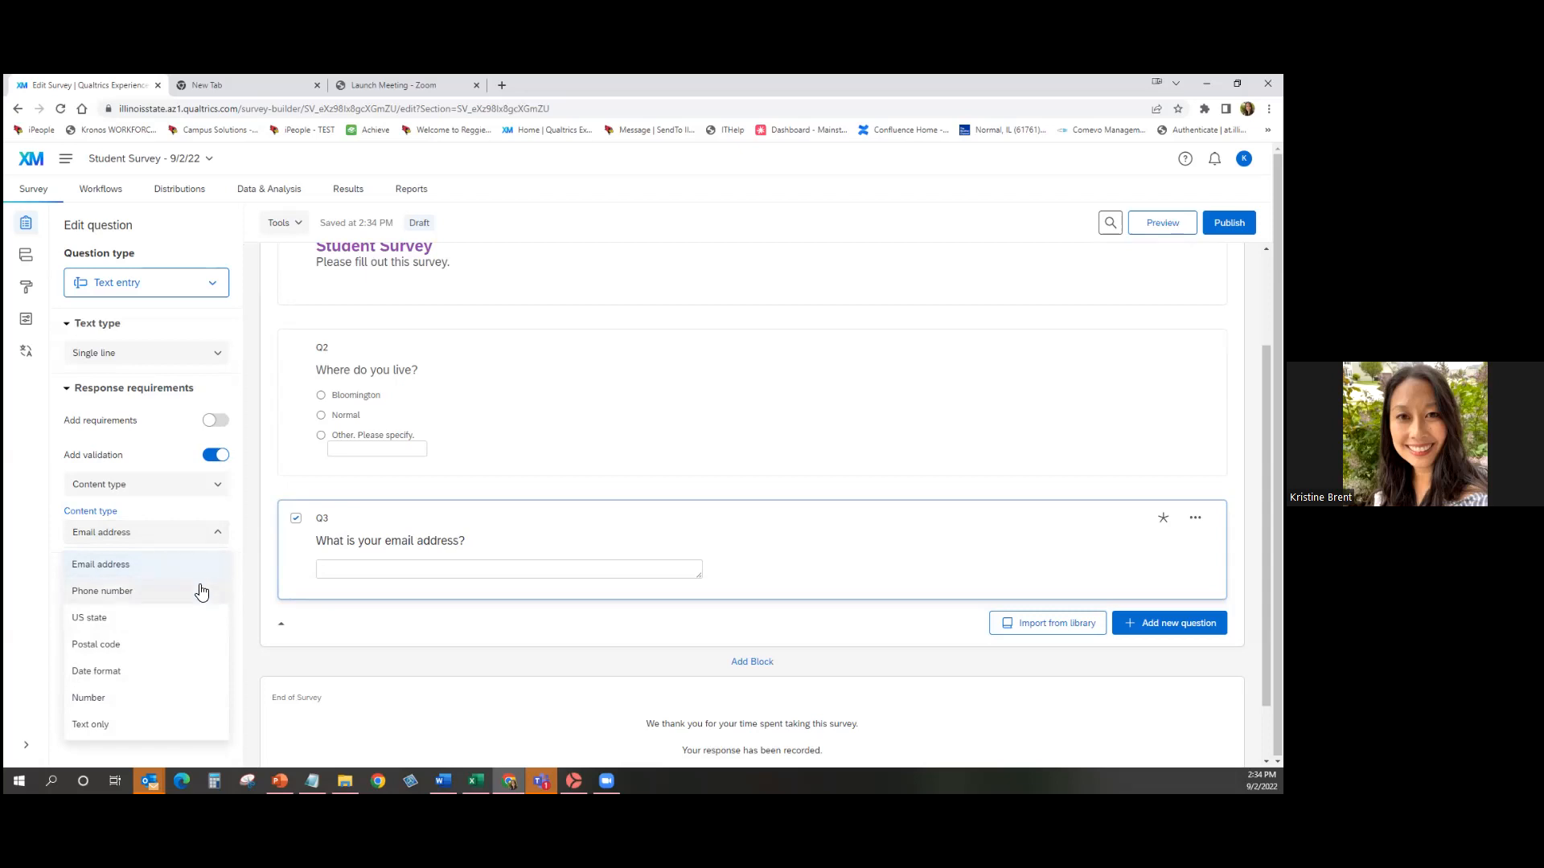
pyautogui.click(947, 553)
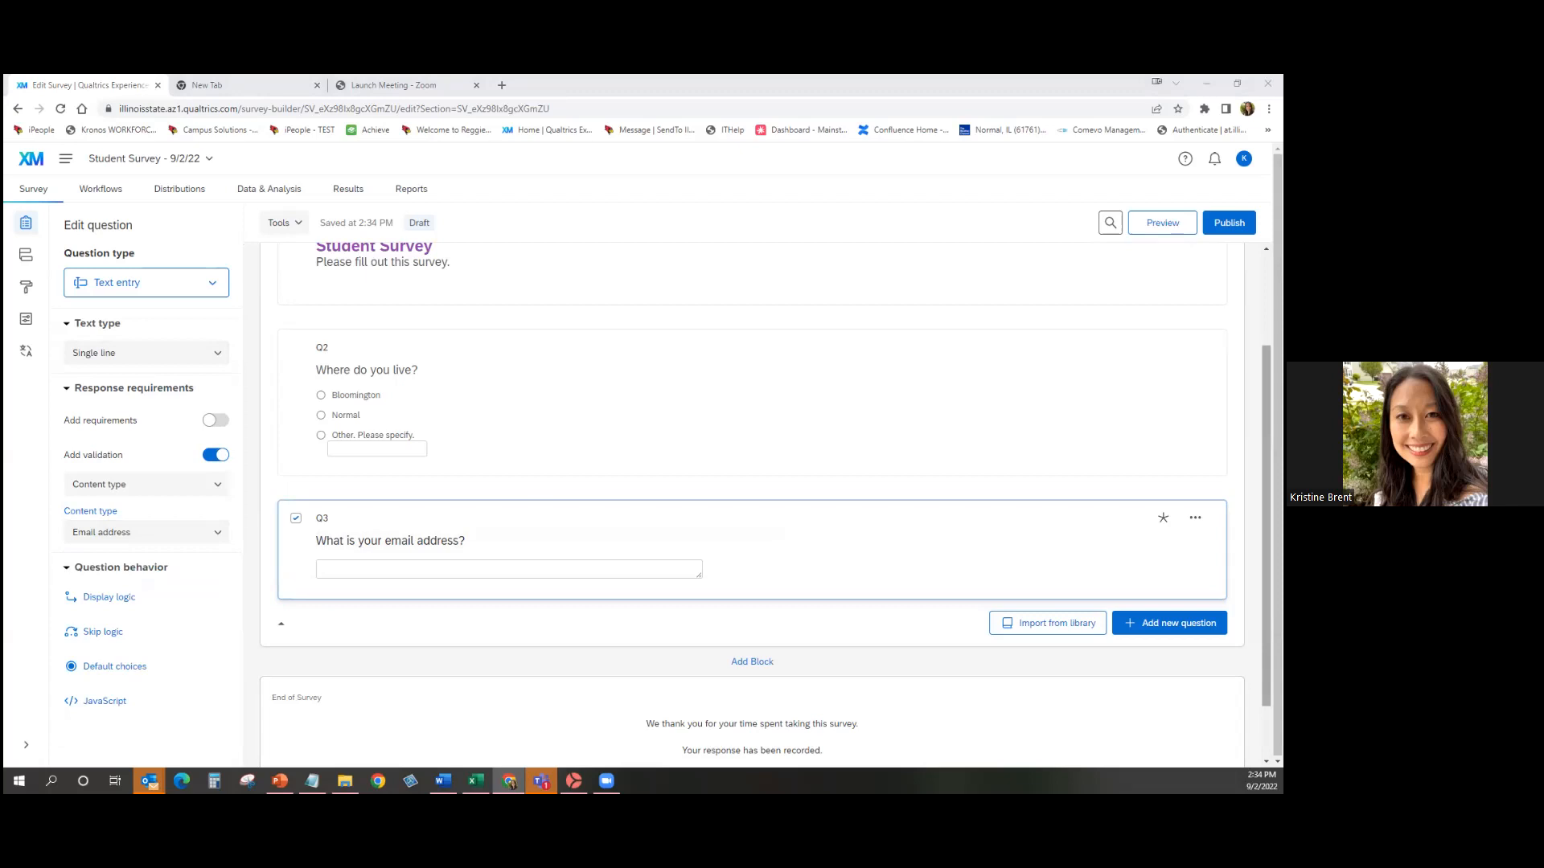
pyautogui.scroll(1, 751, 499)
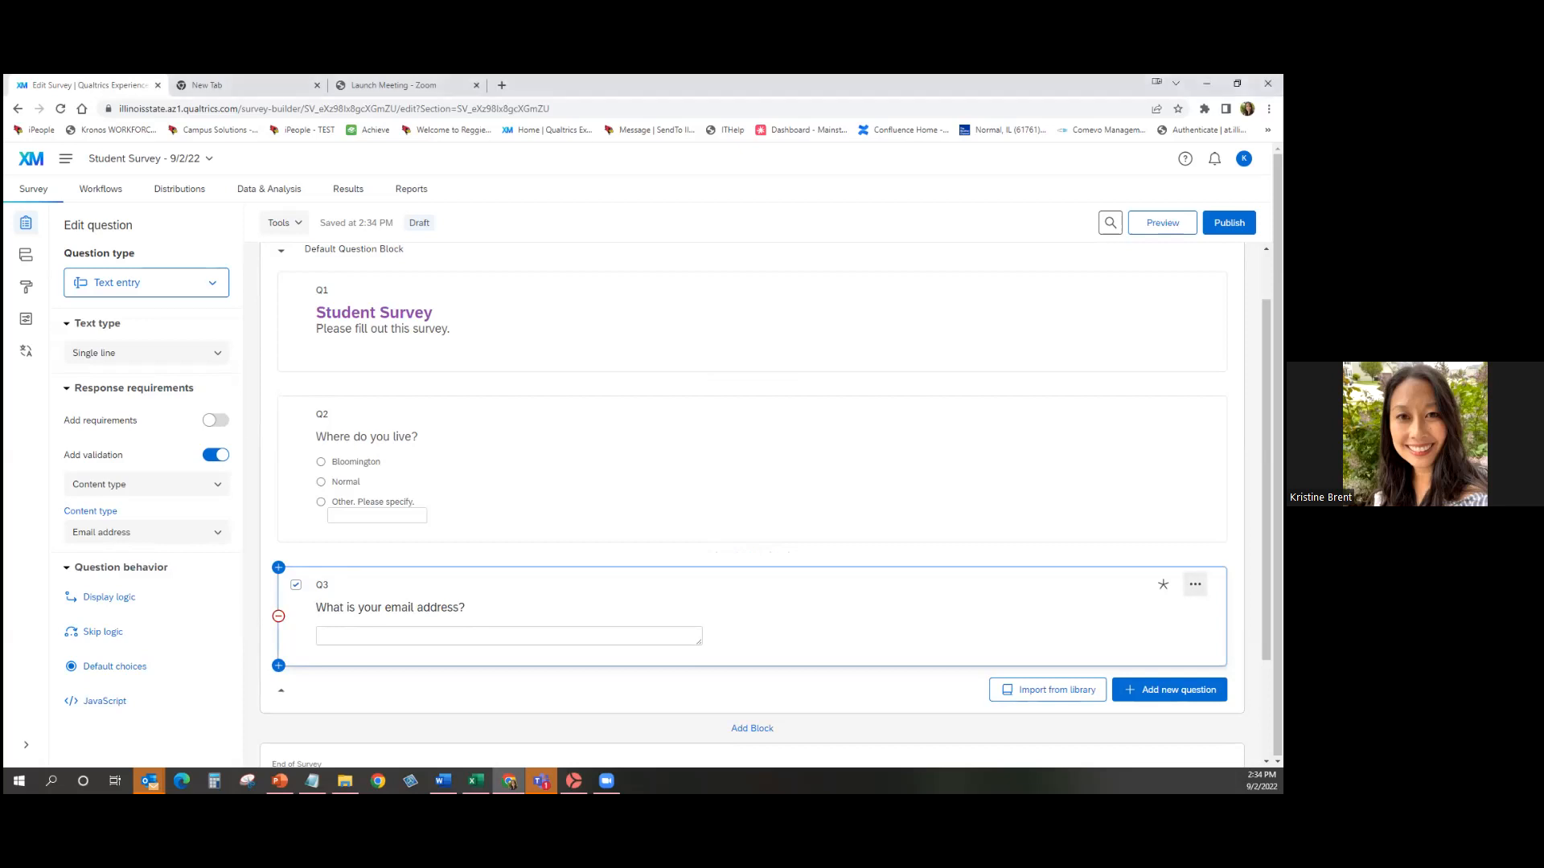
pyautogui.click(1195, 584)
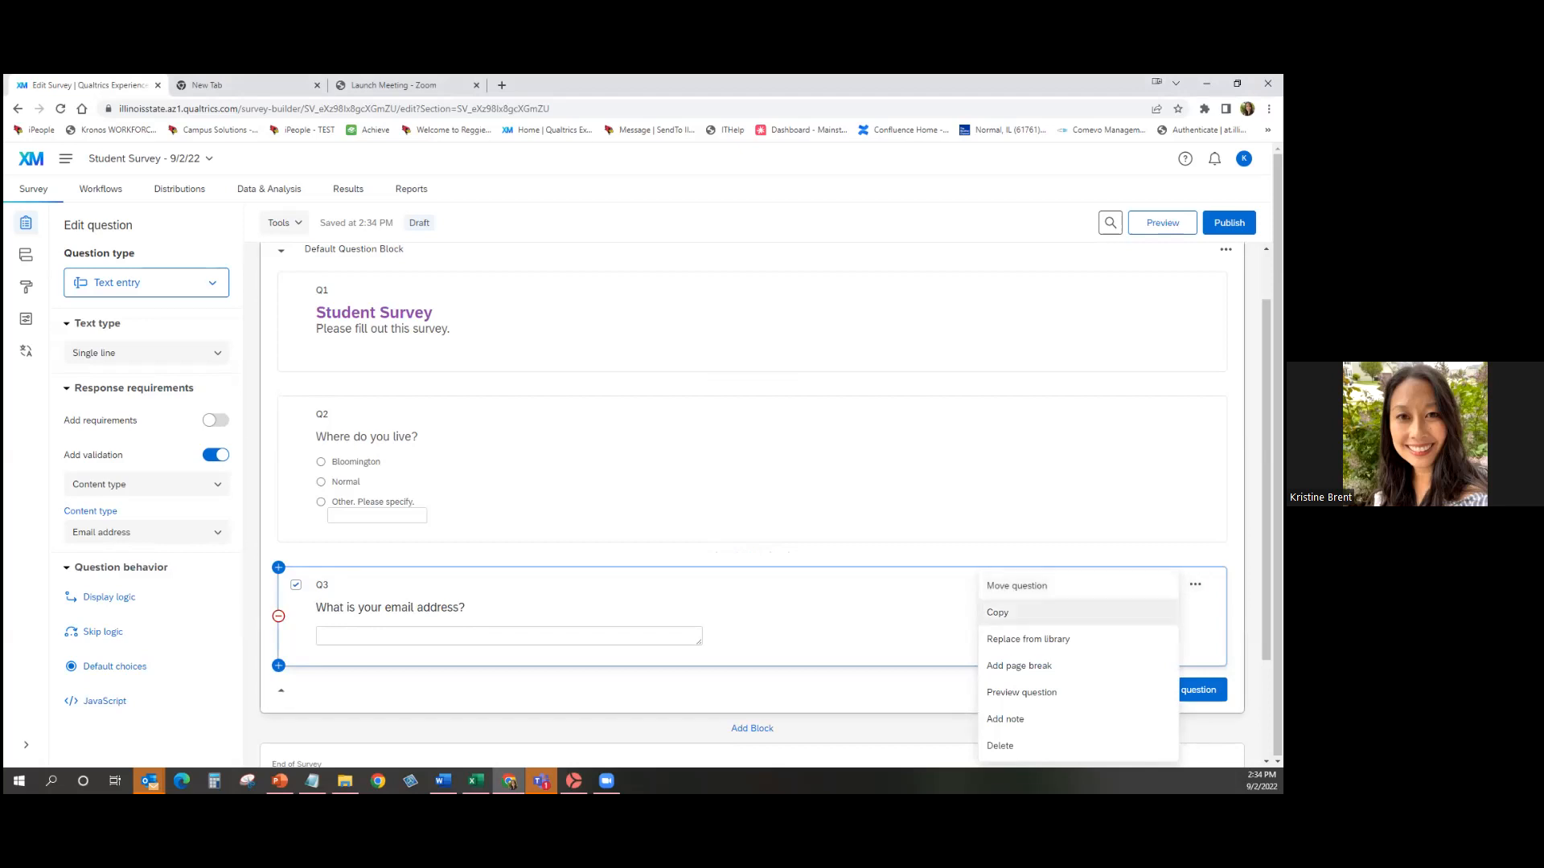
pyautogui.click(1017, 585)
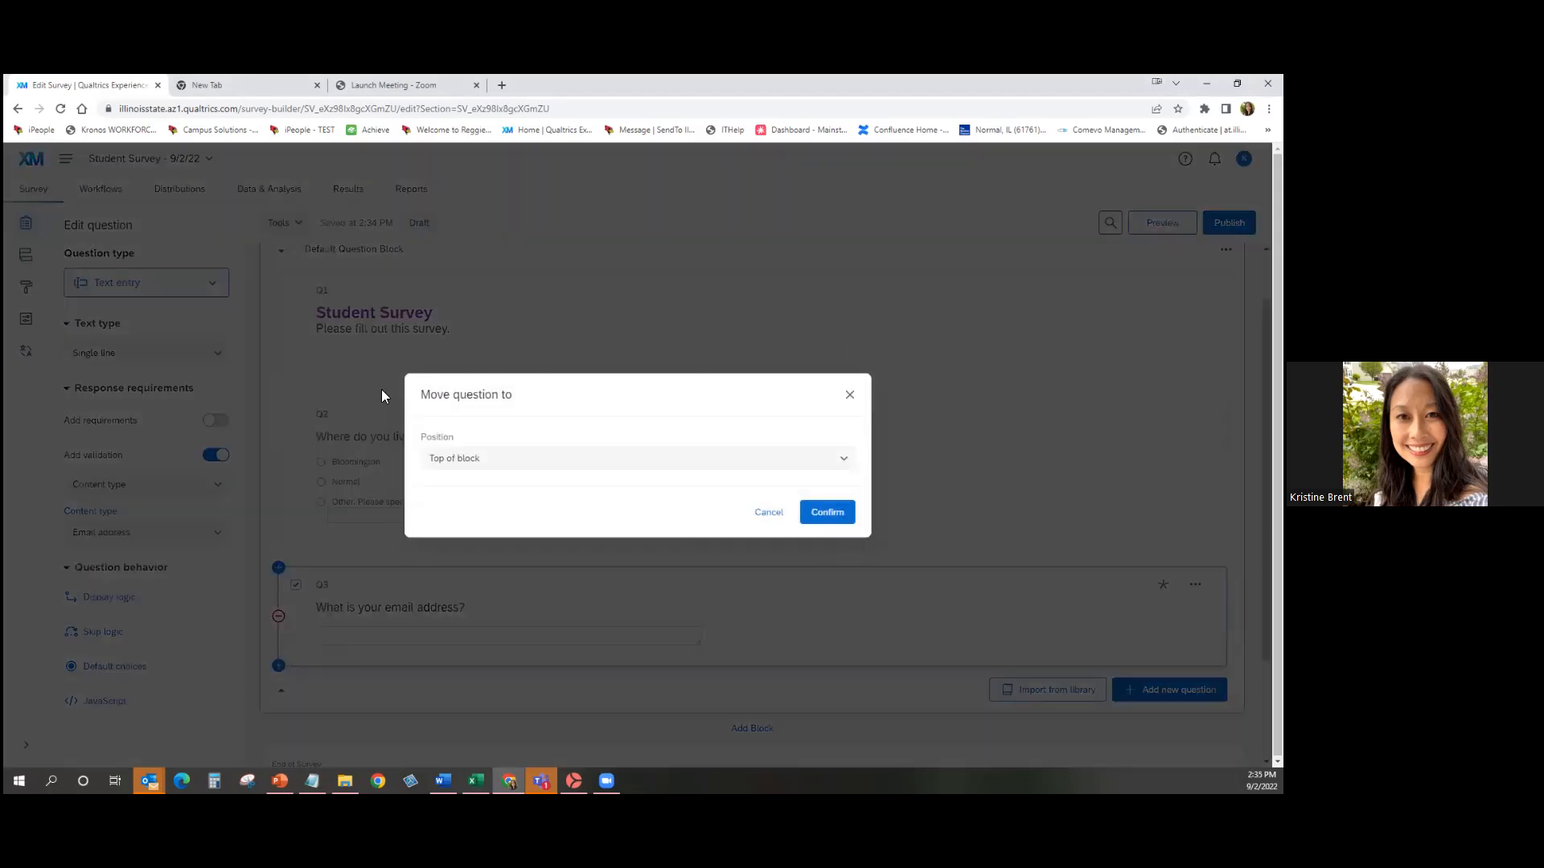
pyautogui.click(535, 472)
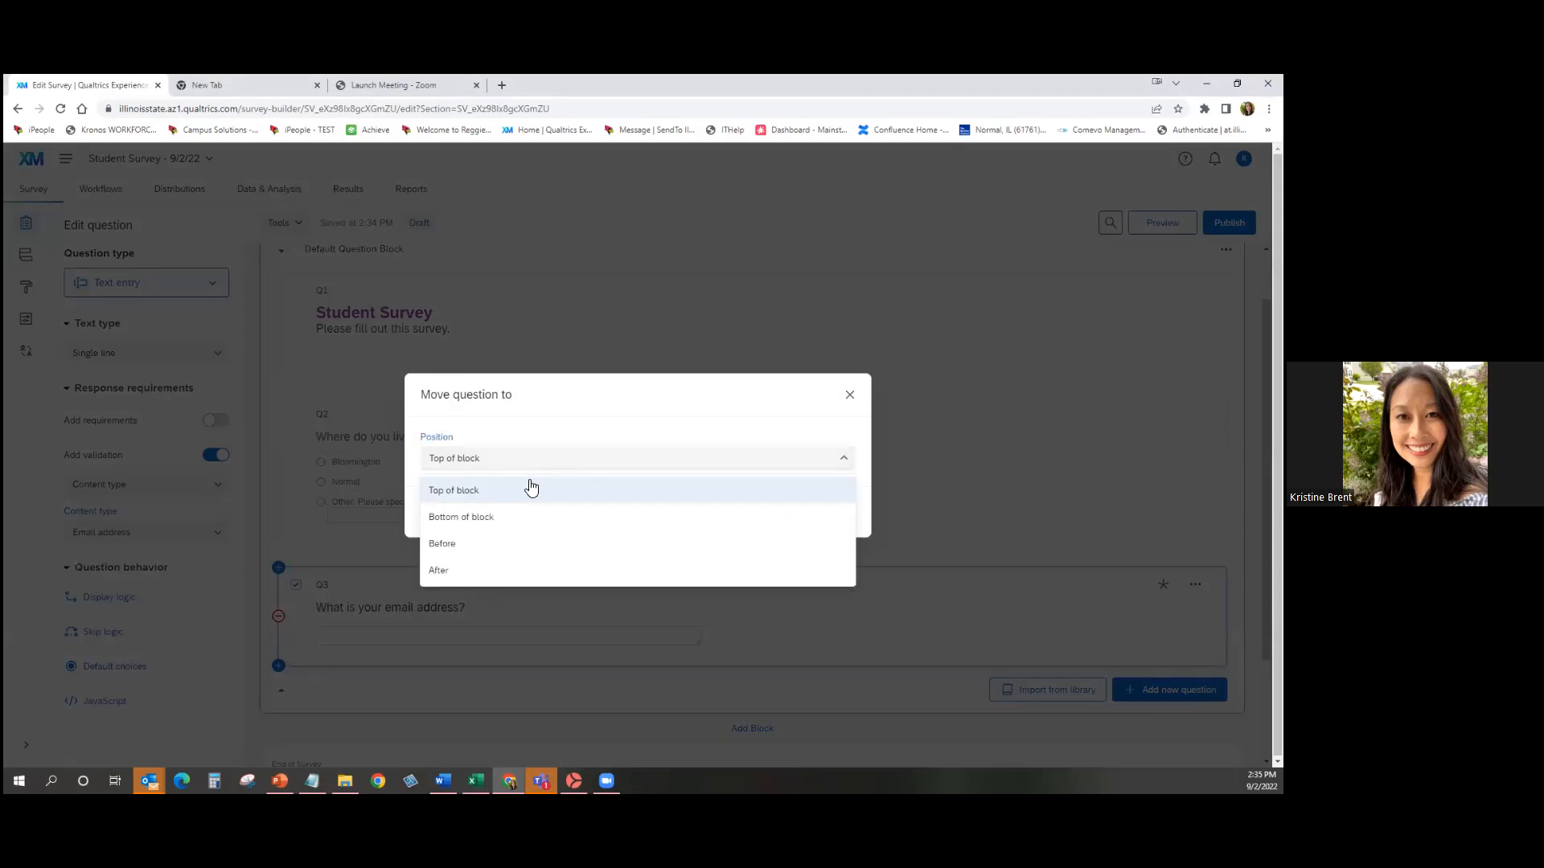
pyautogui.click(613, 432)
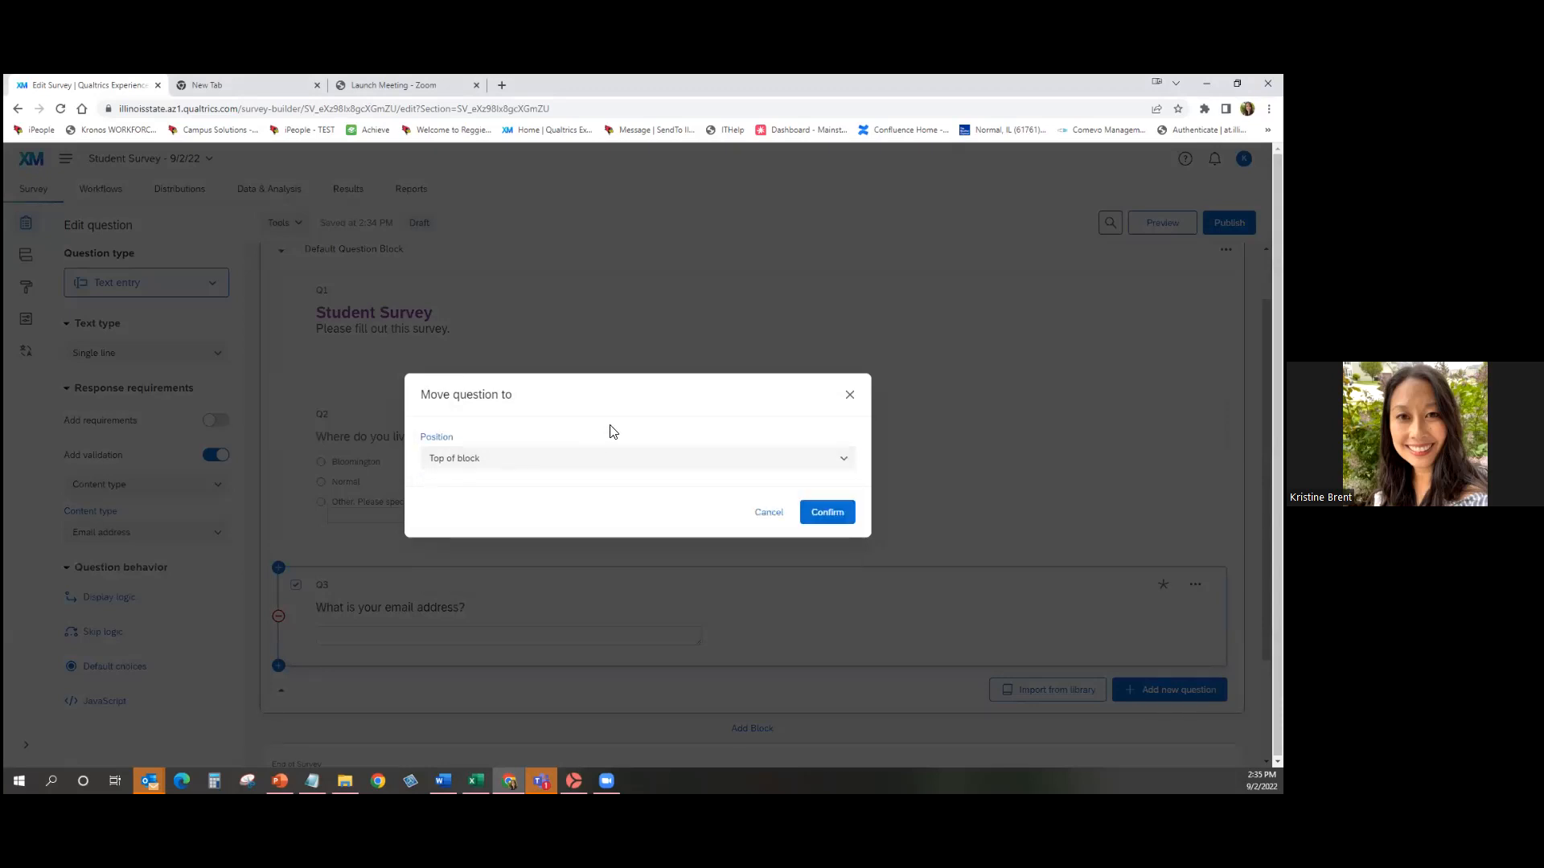
pyautogui.click(830, 516)
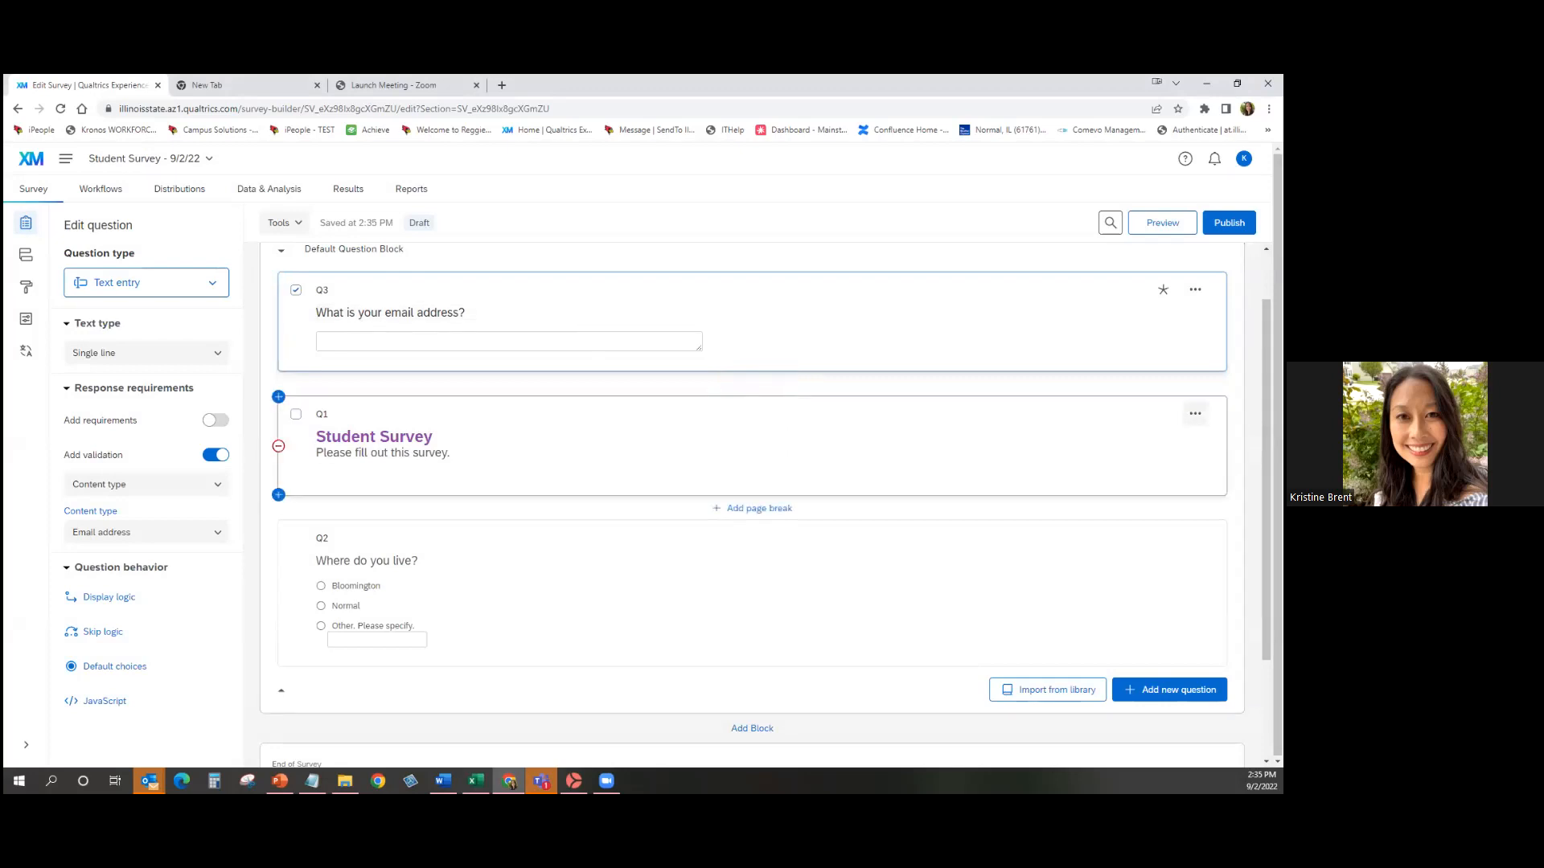
pyautogui.click(1195, 414)
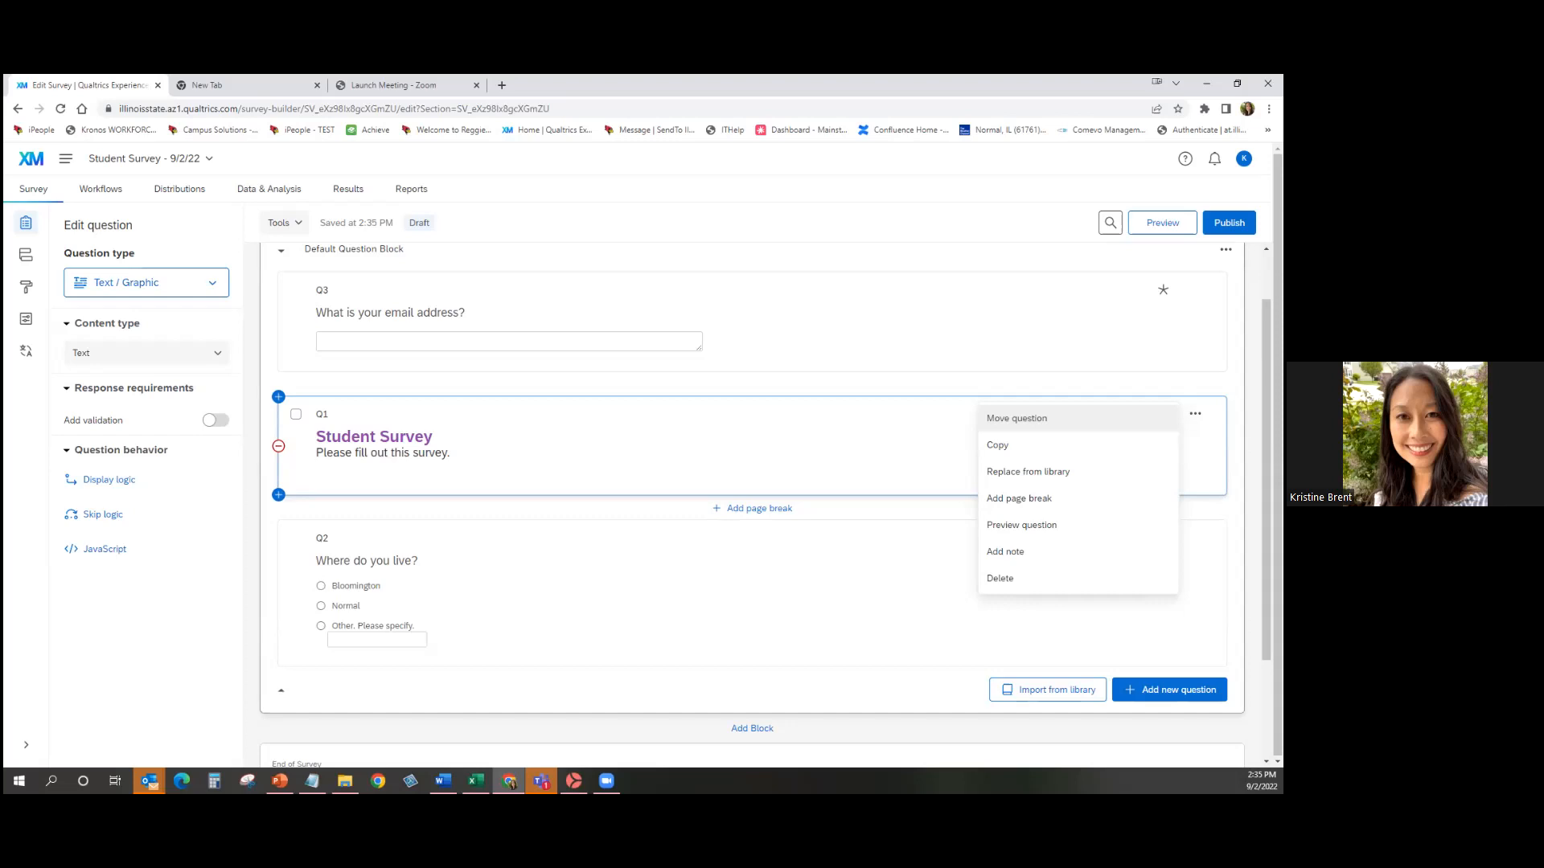
pyautogui.click(1016, 418)
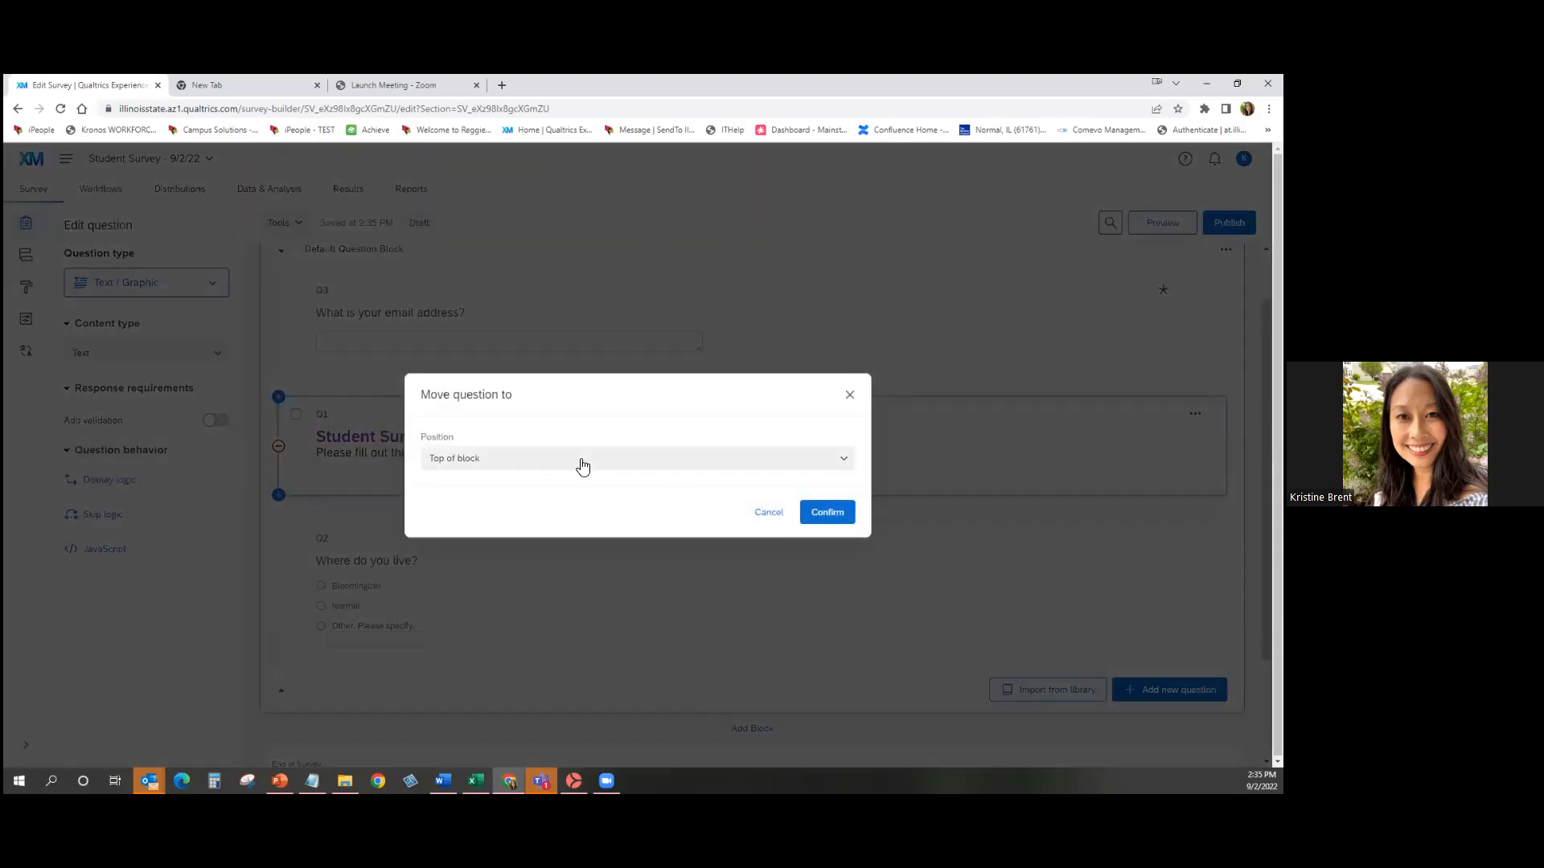
pyautogui.click(844, 514)
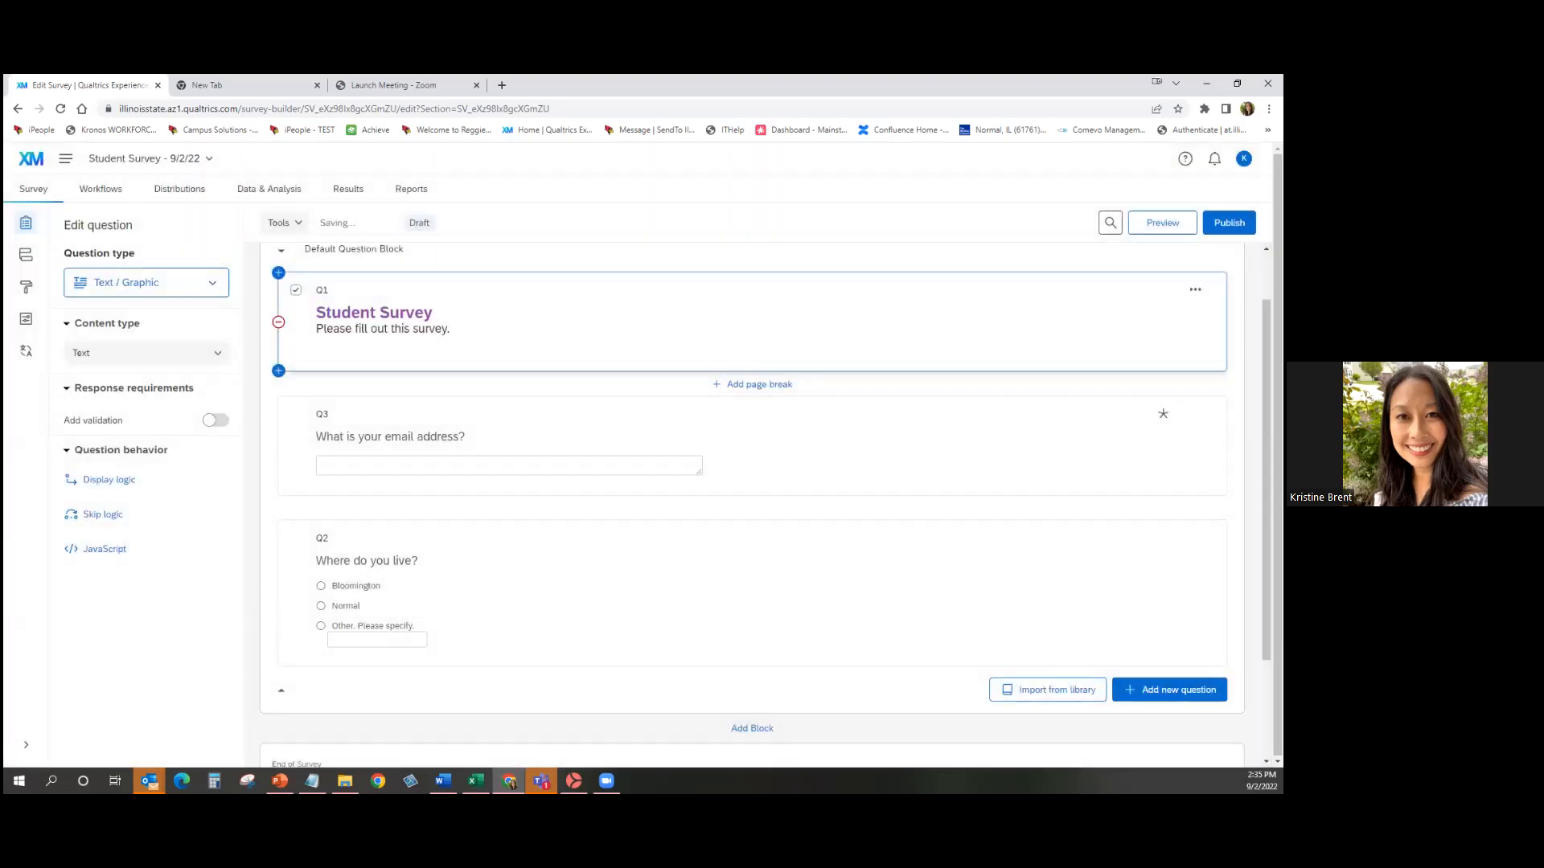
pyautogui.click(1162, 414)
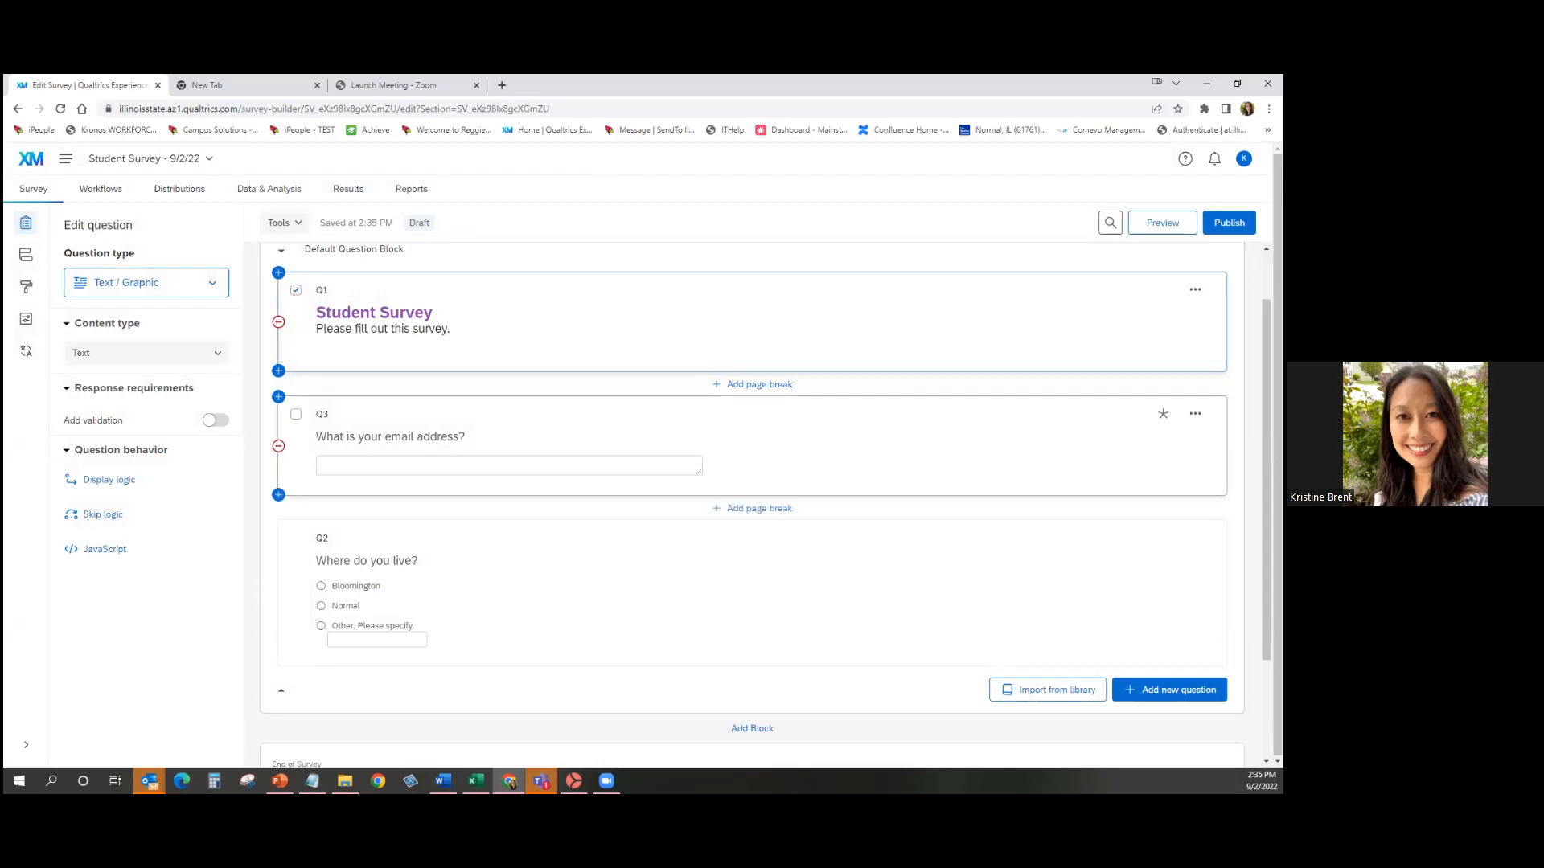
pyautogui.click(1195, 413)
pyautogui.click(1016, 418)
pyautogui.click(593, 471)
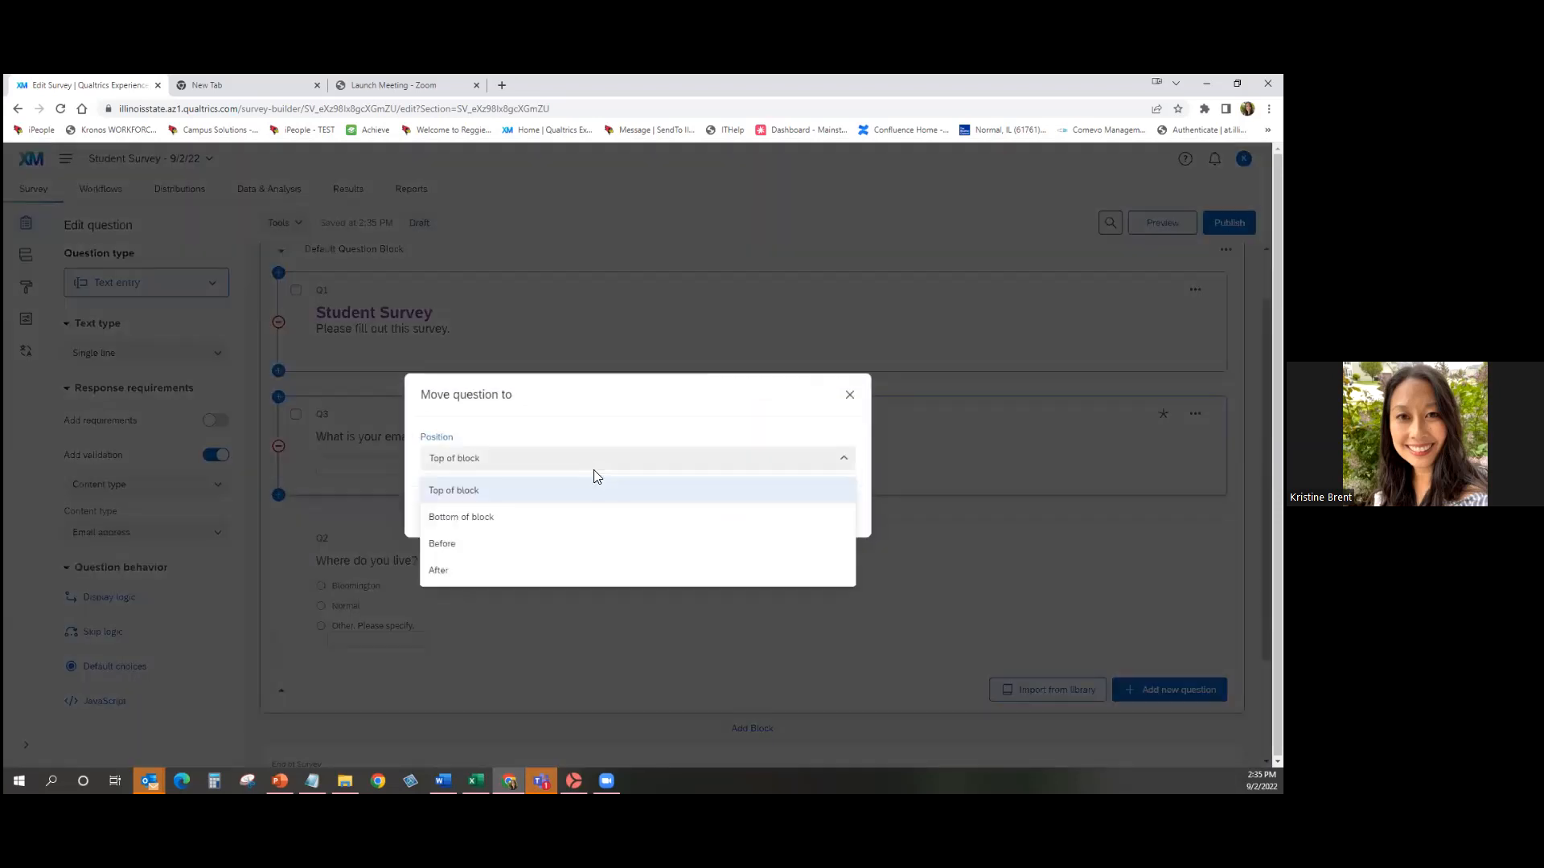
pyautogui.click(595, 576)
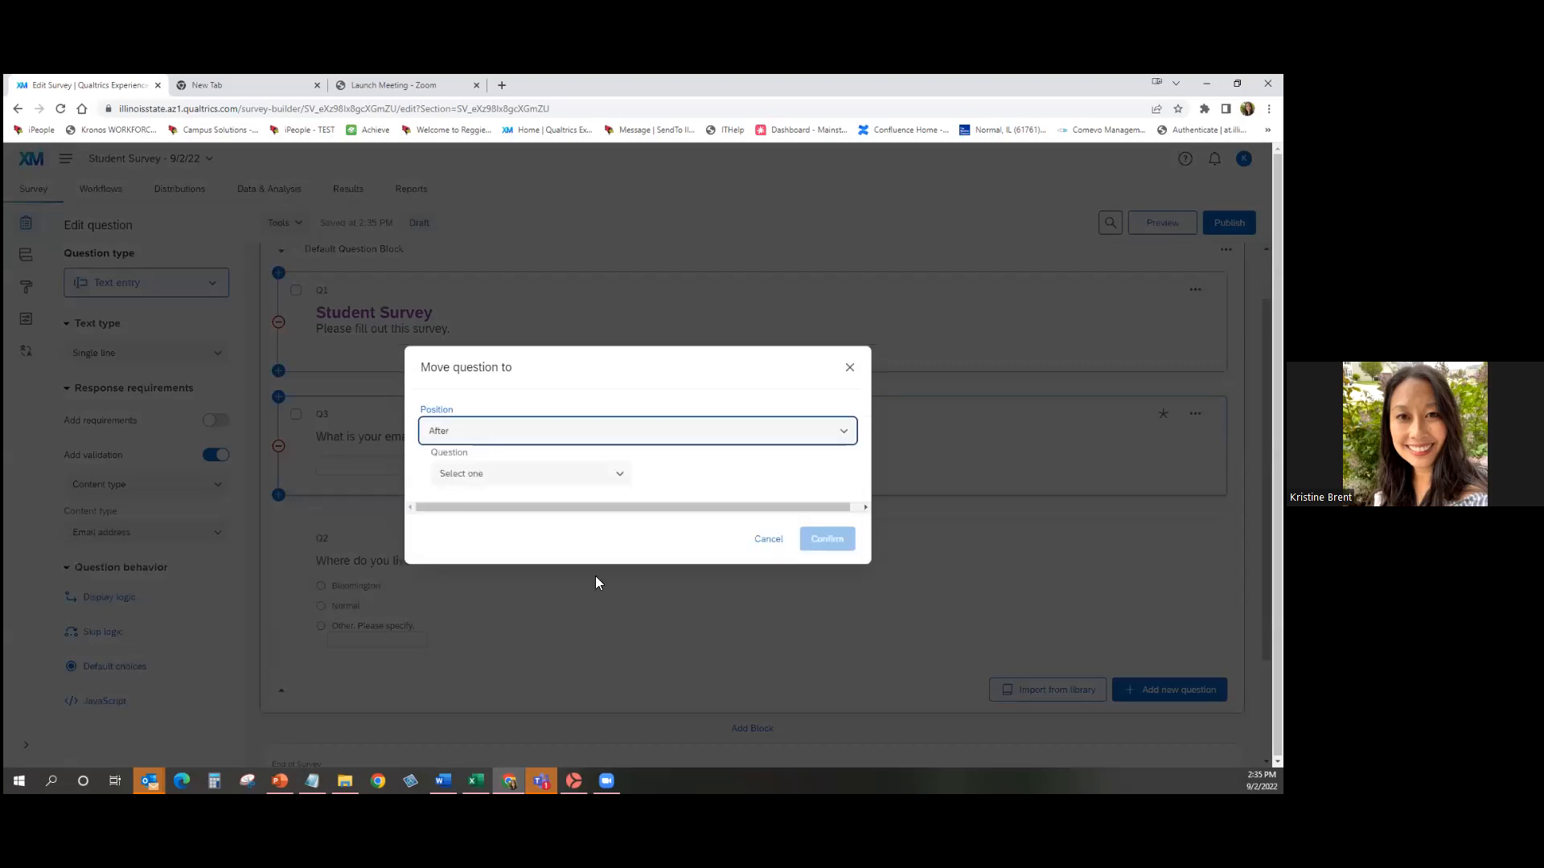
pyautogui.click(530, 476)
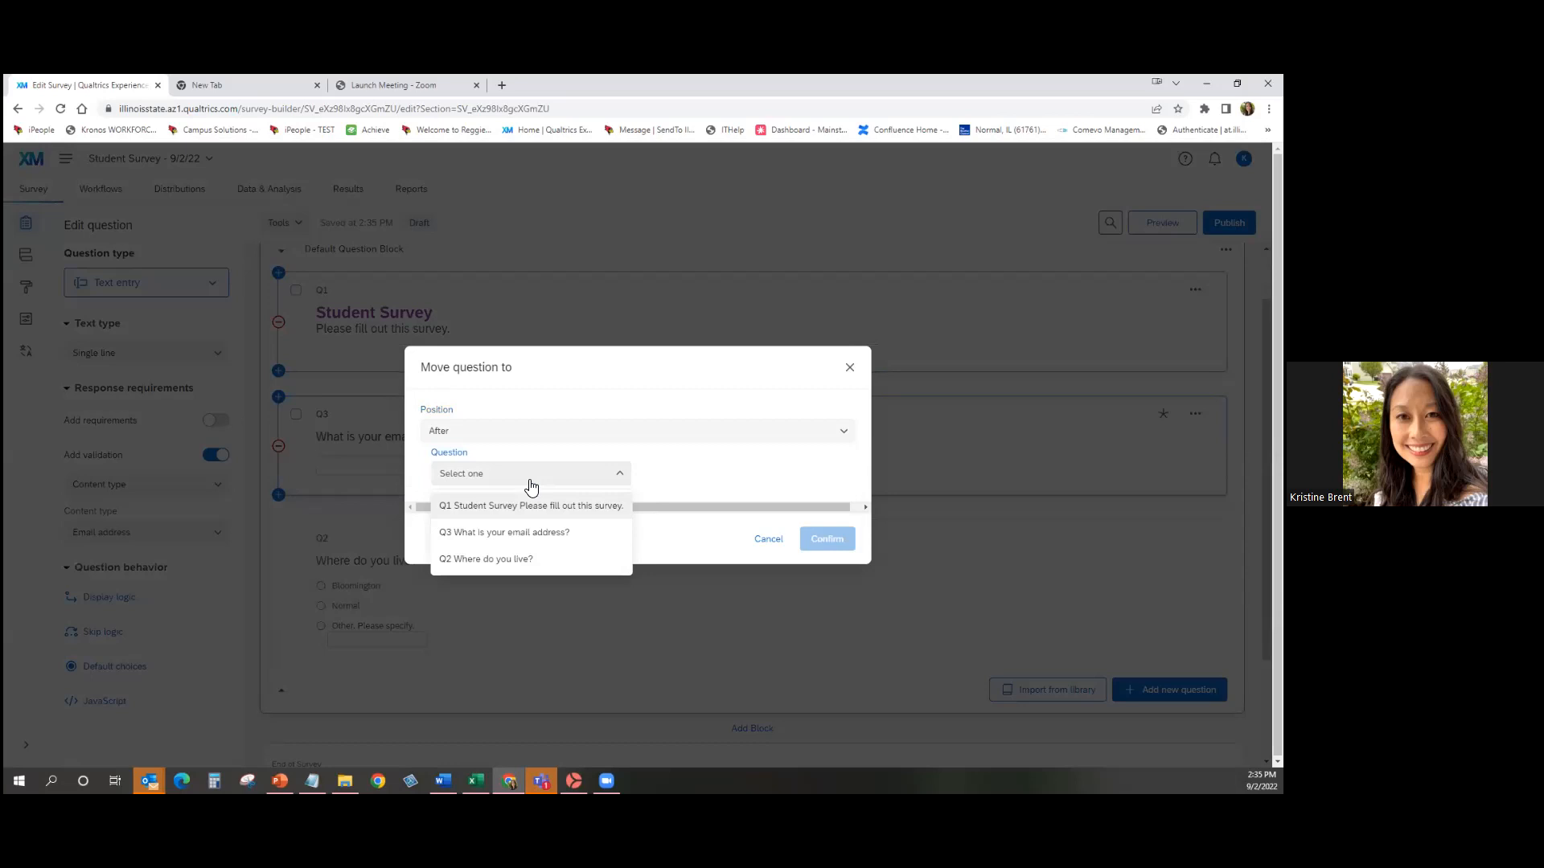
pyautogui.click(530, 556)
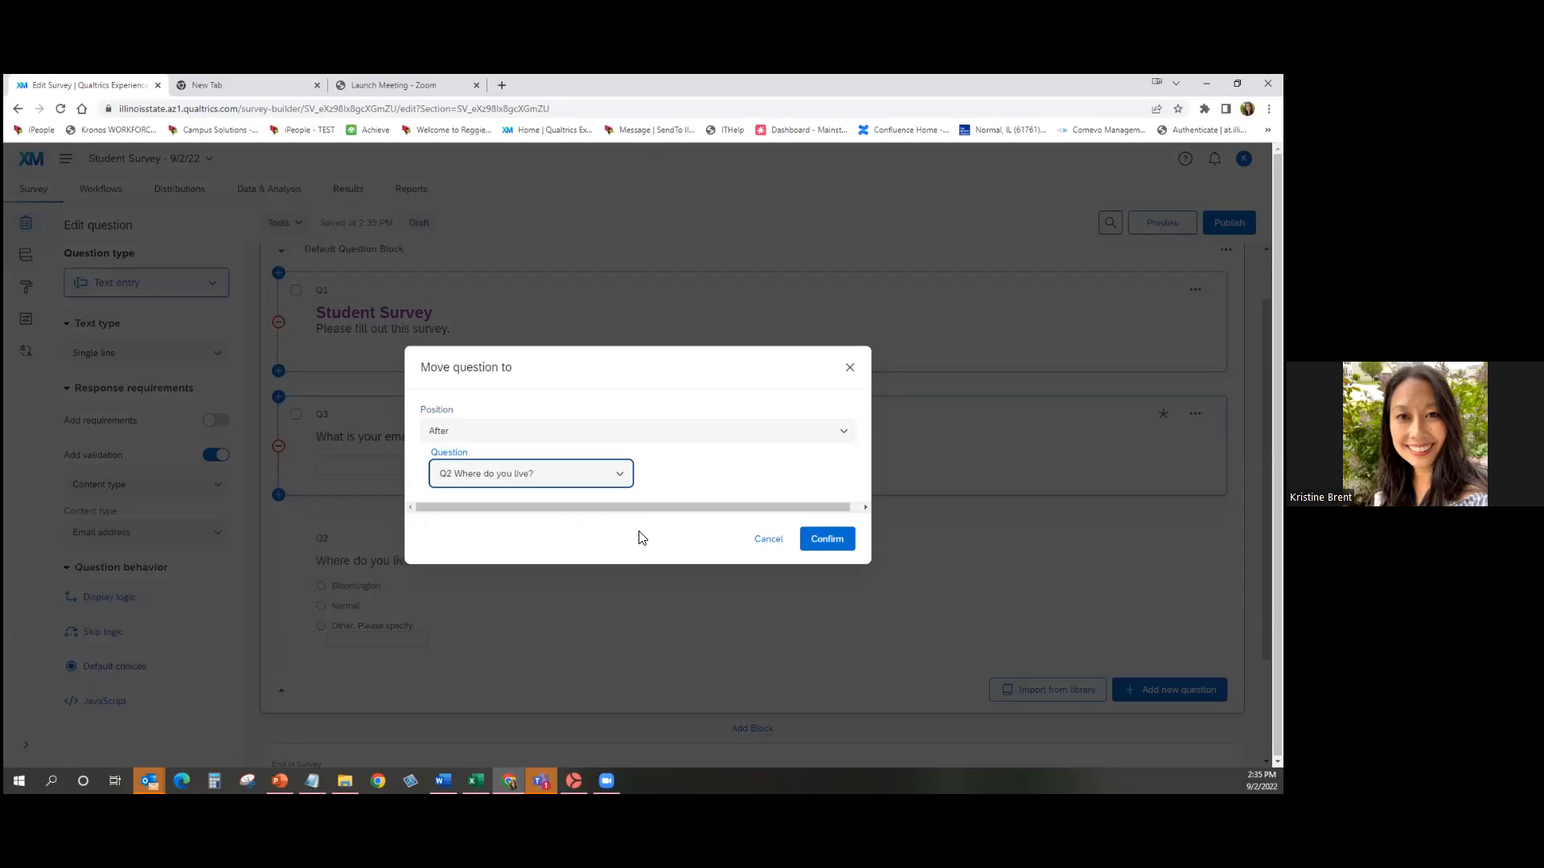
pyautogui.click(834, 540)
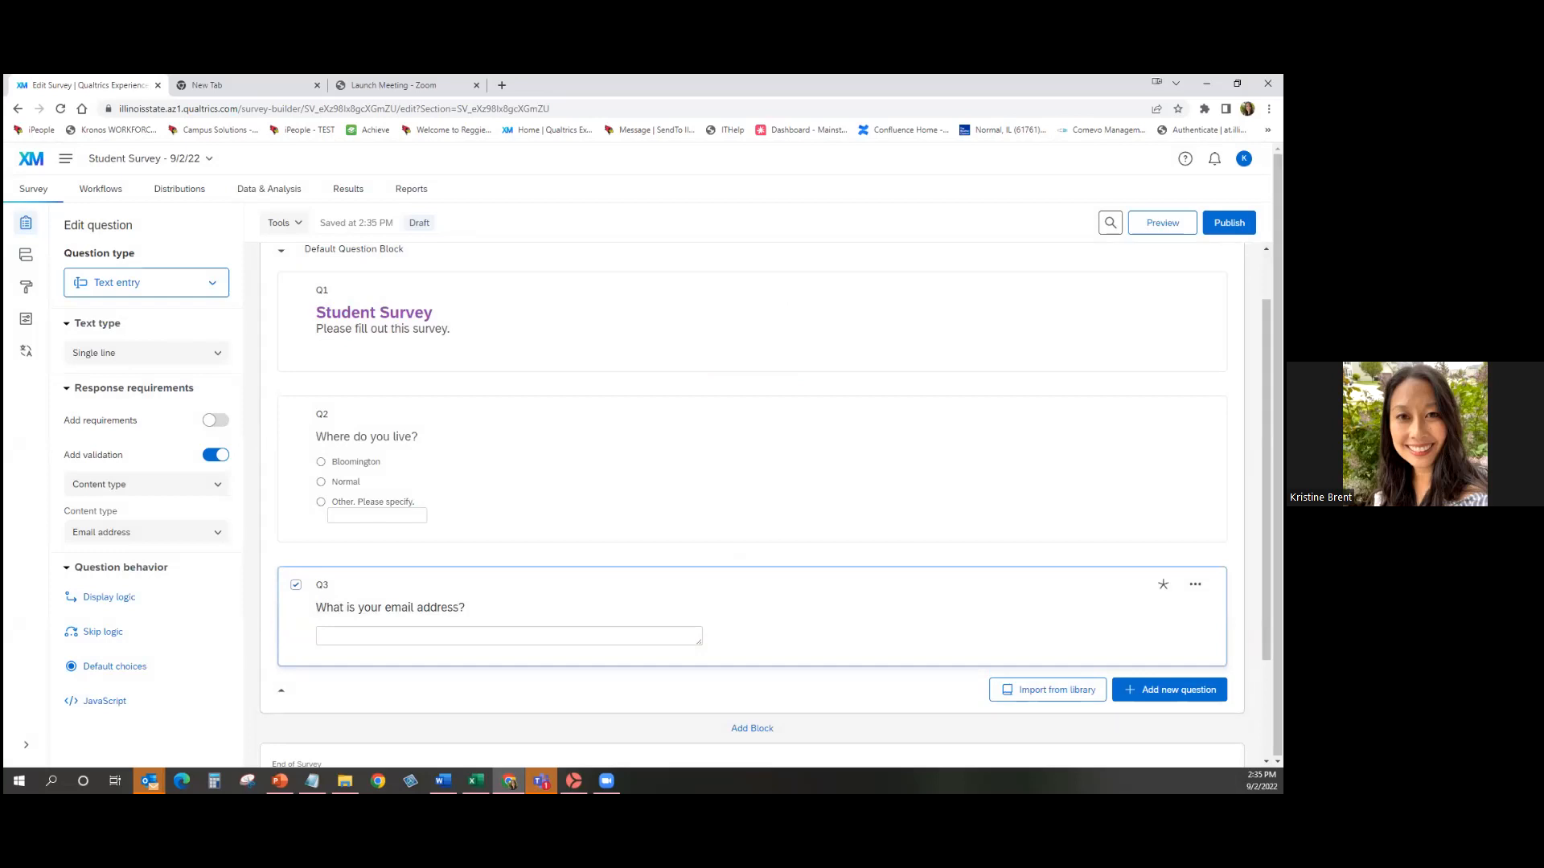
pyautogui.scroll(1, 752, 483)
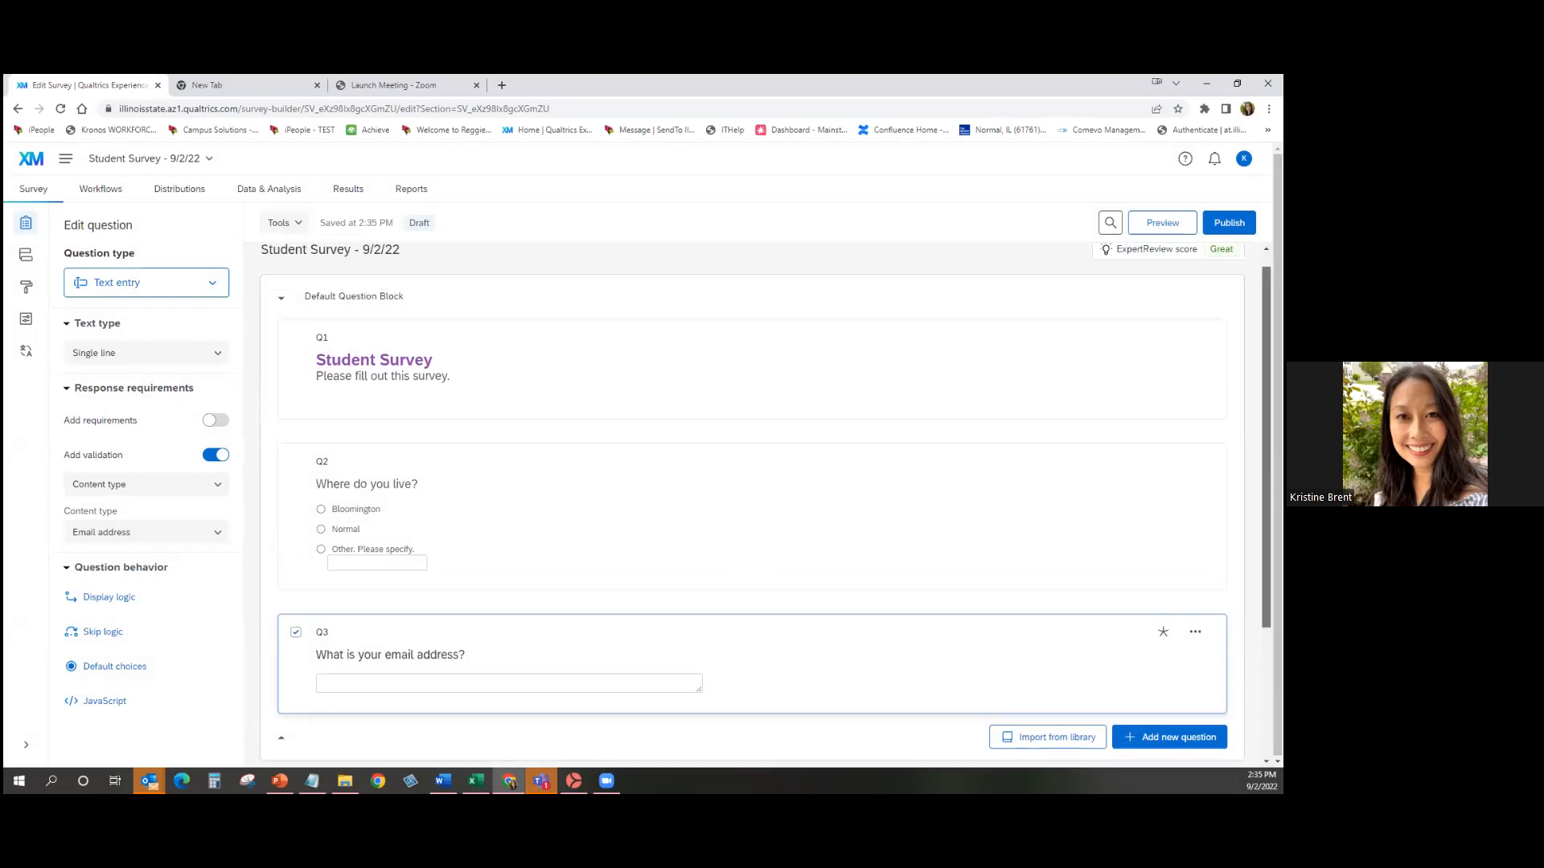
pyautogui.scroll(1, 751, 507)
pyautogui.scroll(-2, 764, 505)
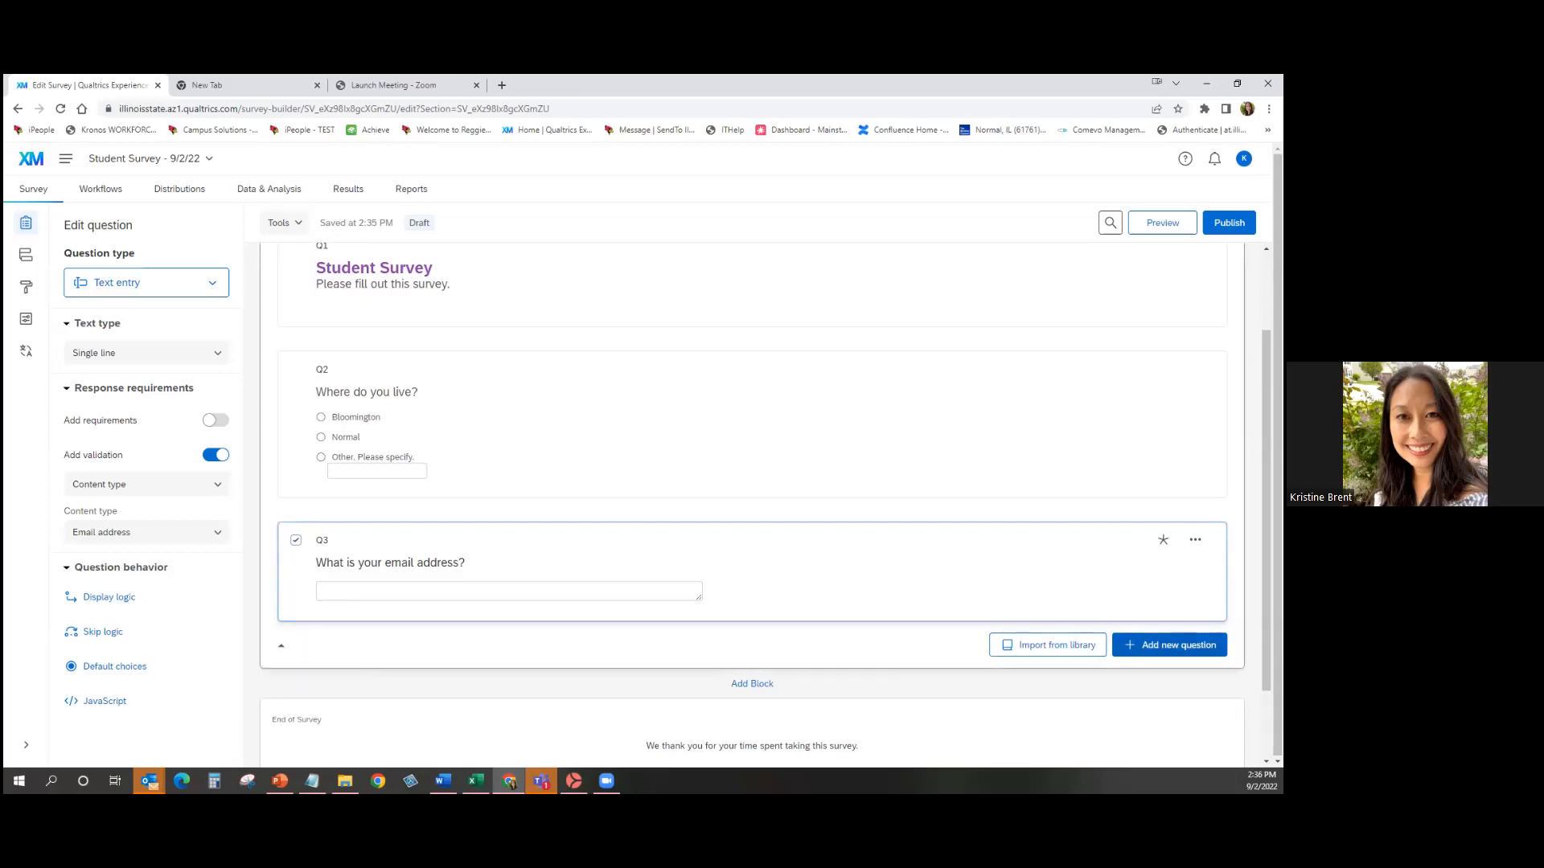
# Add a multiple choice Q4 with the question text 'What is your major?'.
pyautogui.click(1169, 645)
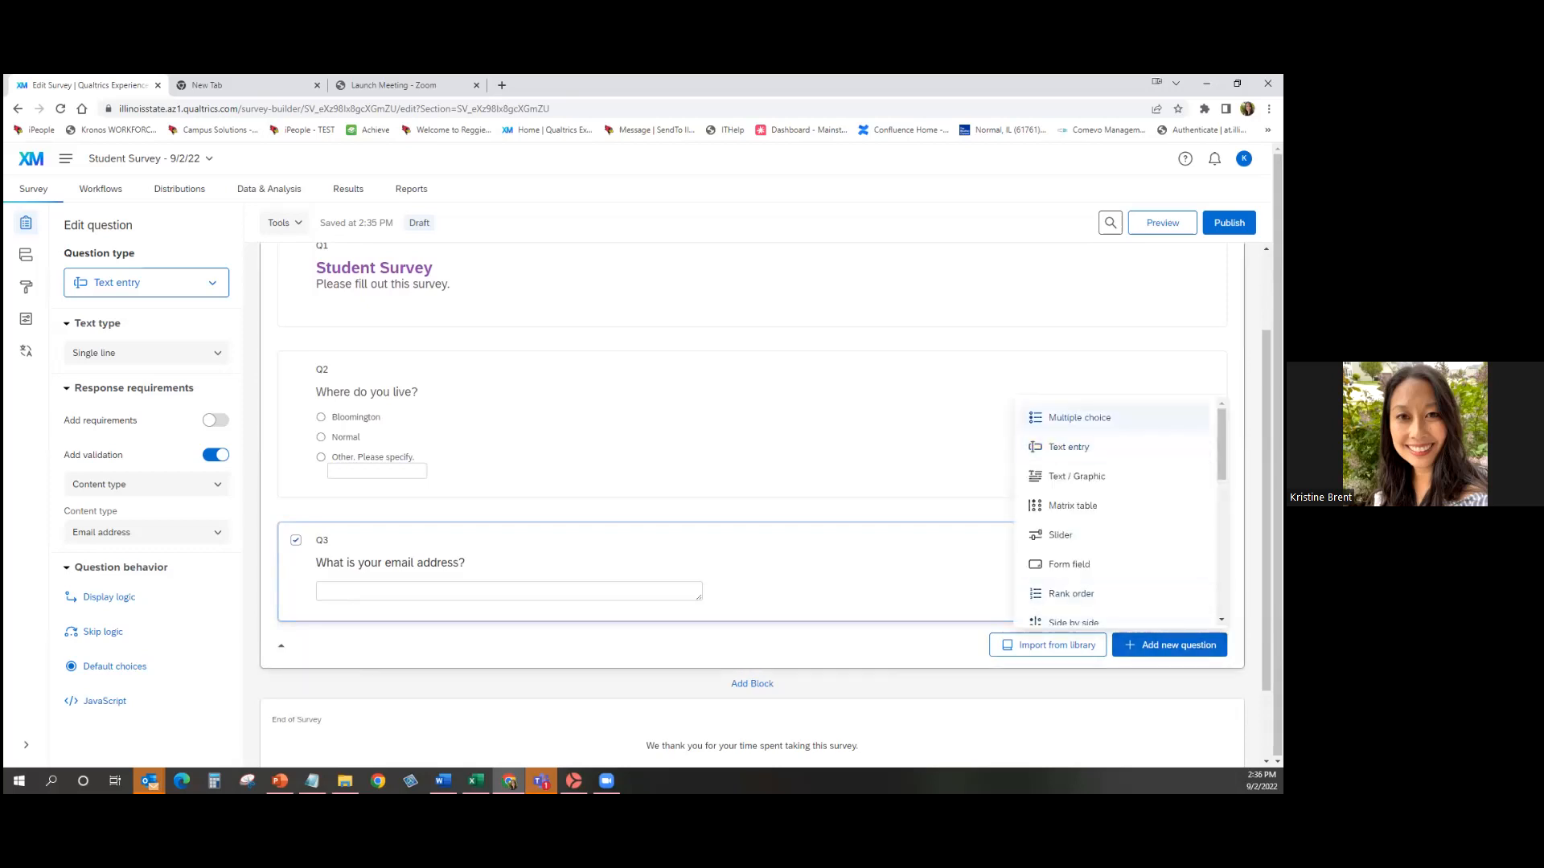
pyautogui.click(1068, 413)
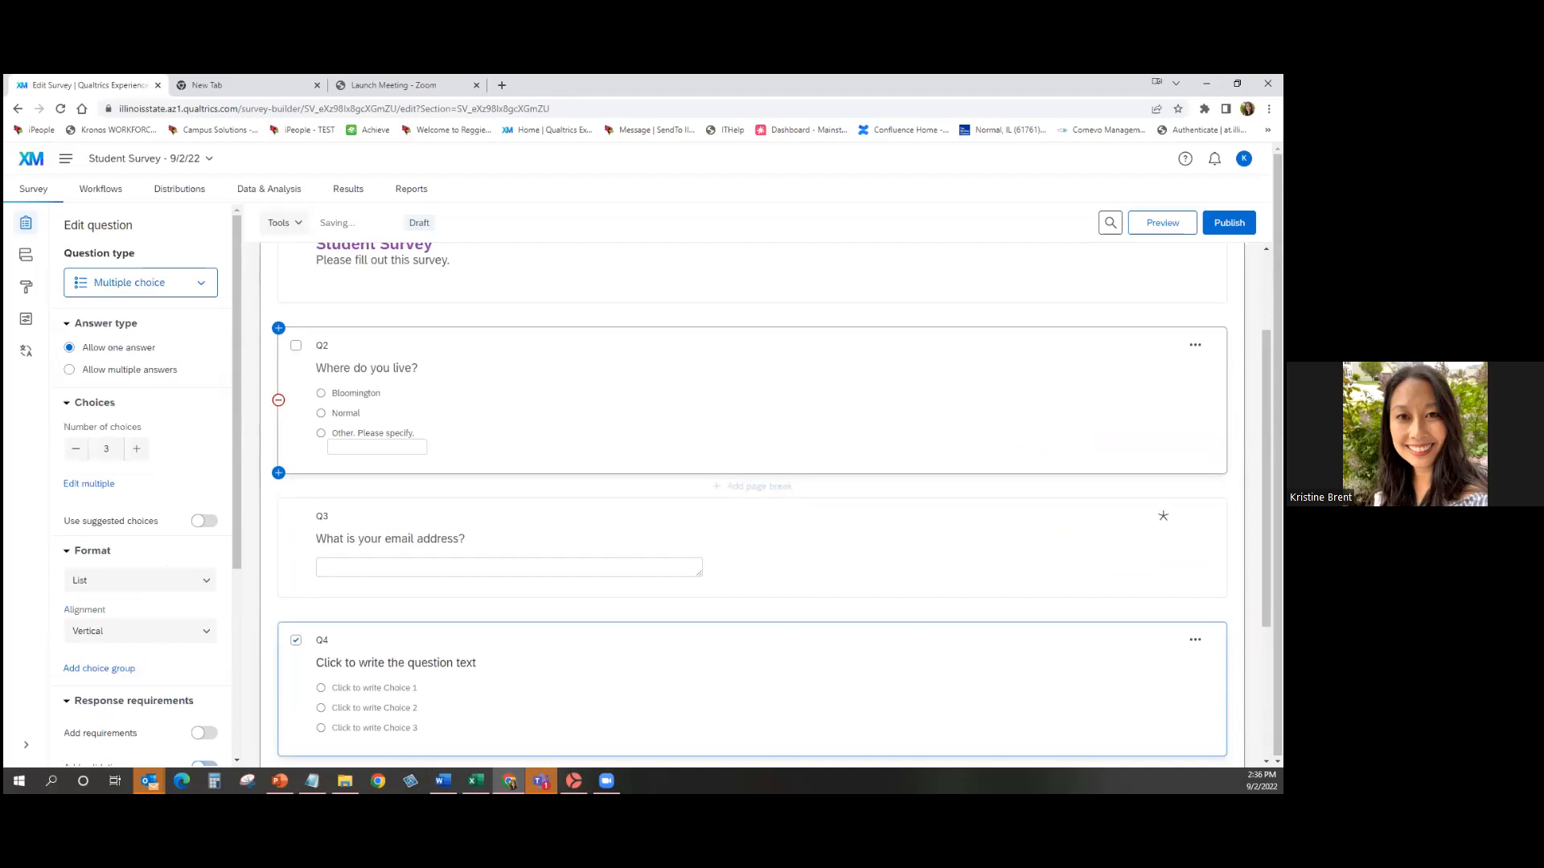
pyautogui.click(423, 666)
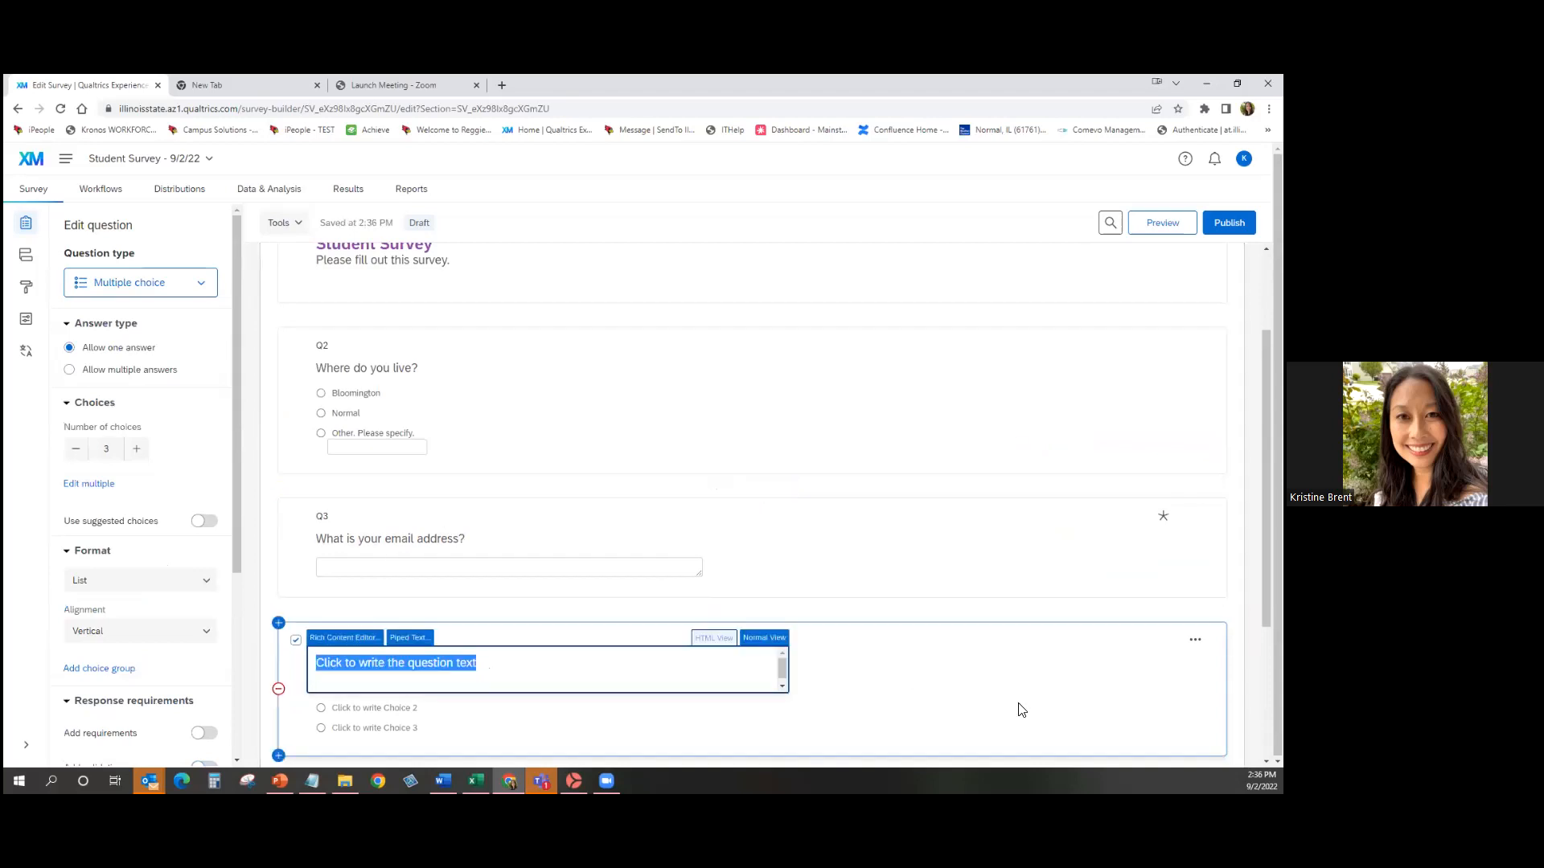
pyautogui.write('What is your major?')
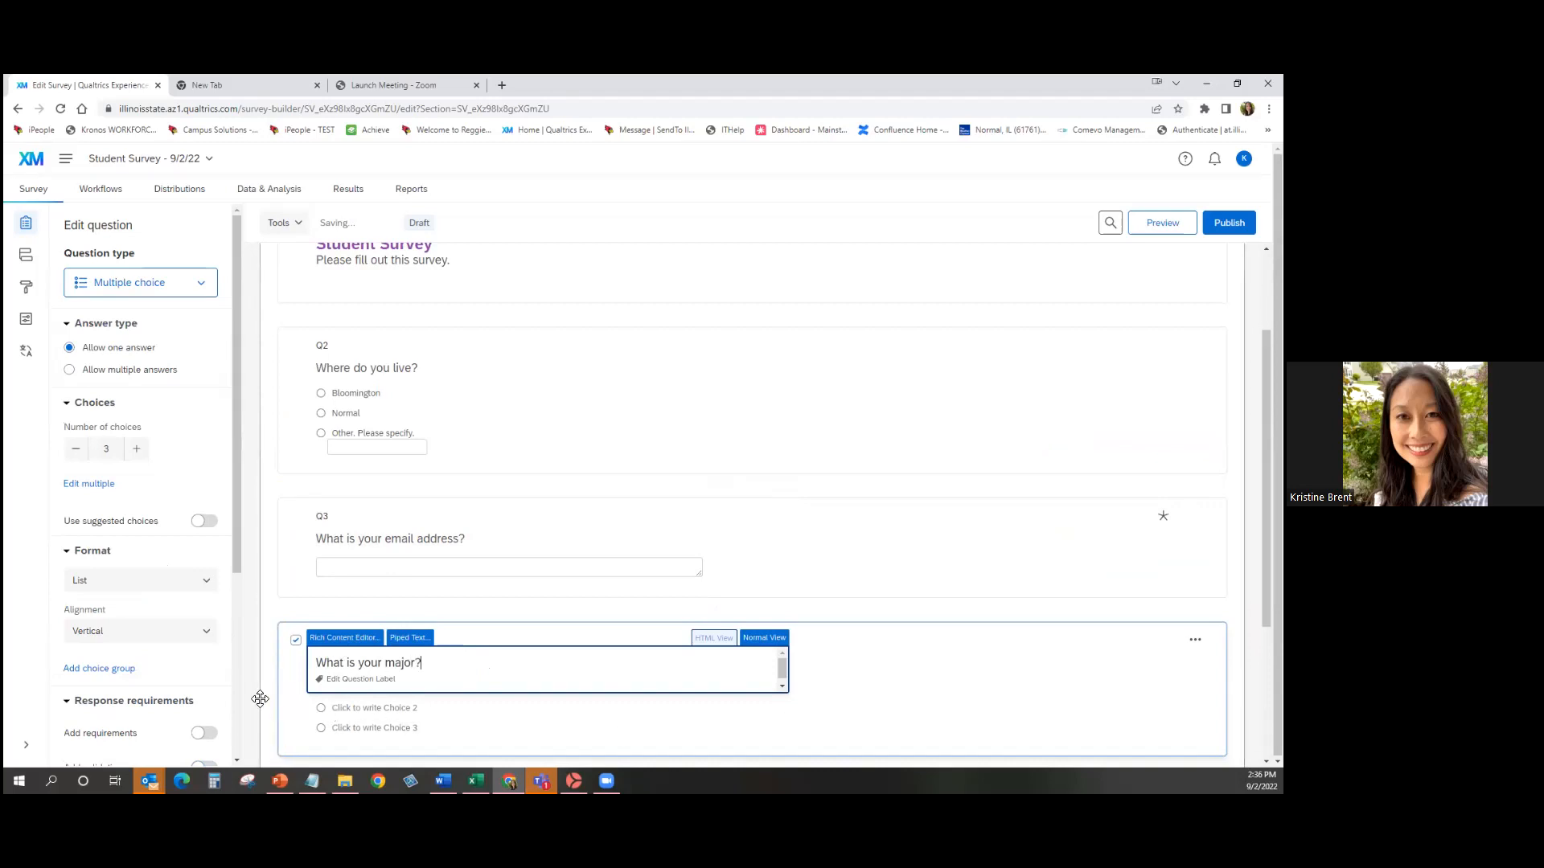
# Enter Q4's choices Art, Music and Math and allow multiple answers.
pyautogui.click(351, 689)
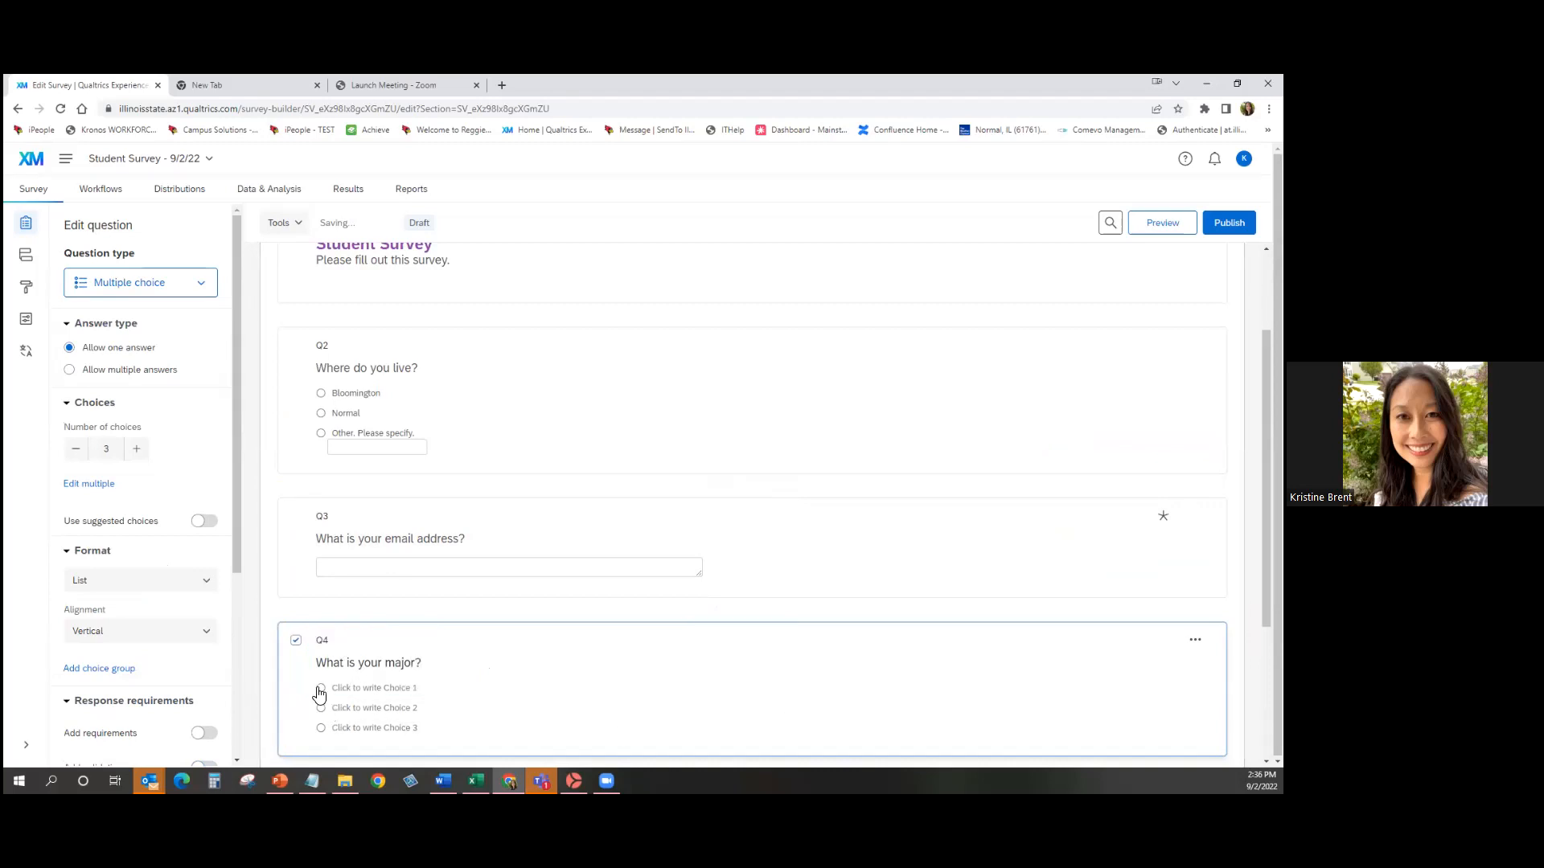
pyautogui.write('Art')
pyautogui.click(360, 709)
pyautogui.write('Music')
pyautogui.click(362, 730)
pyautogui.write('Math')
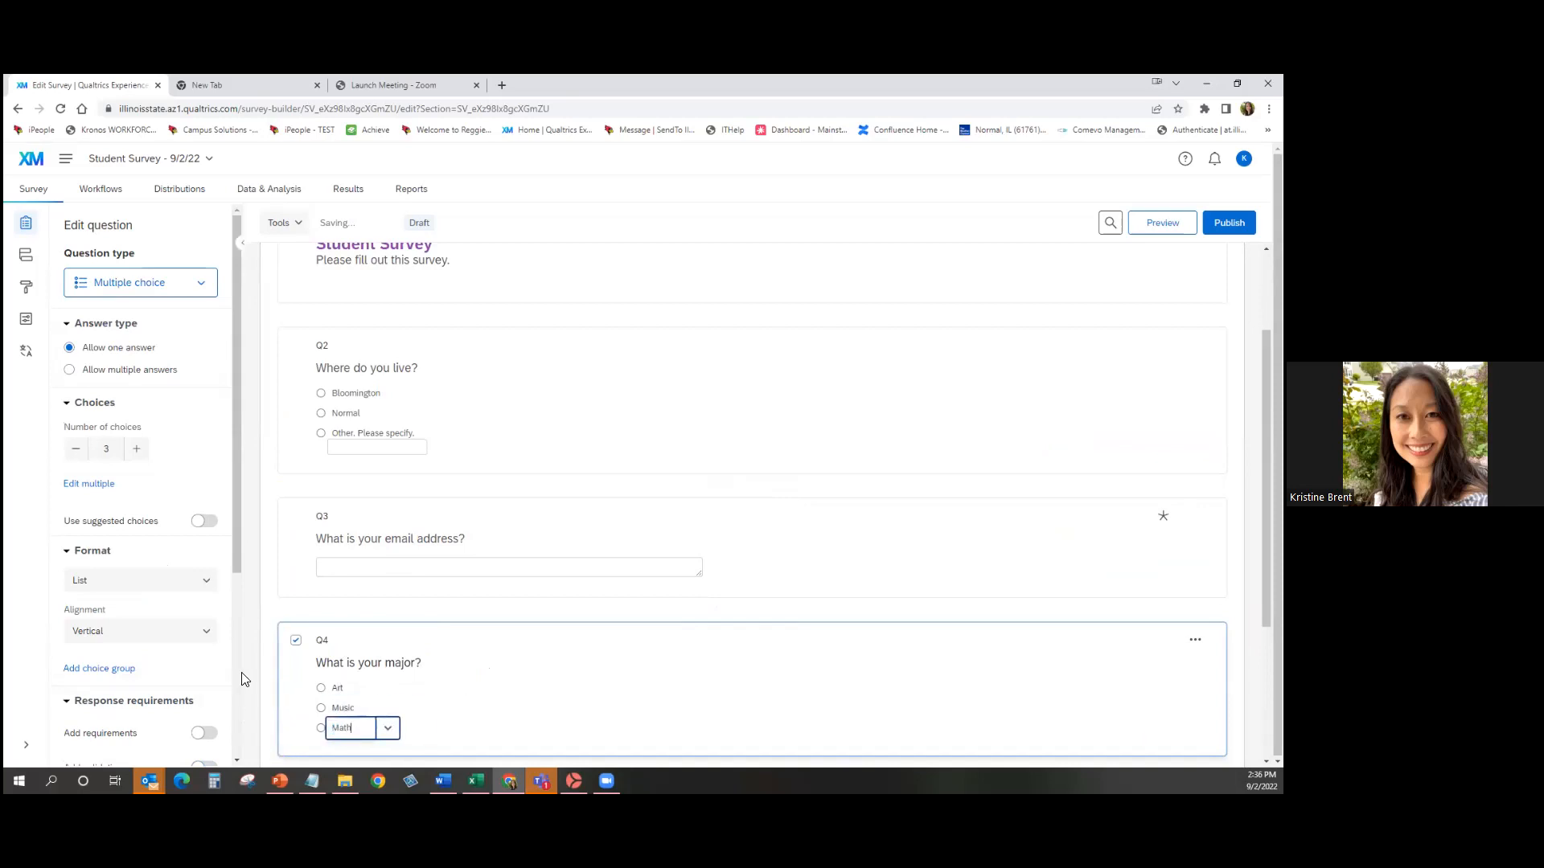
pyautogui.click(245, 679)
pyautogui.scroll(-2, 249, 675)
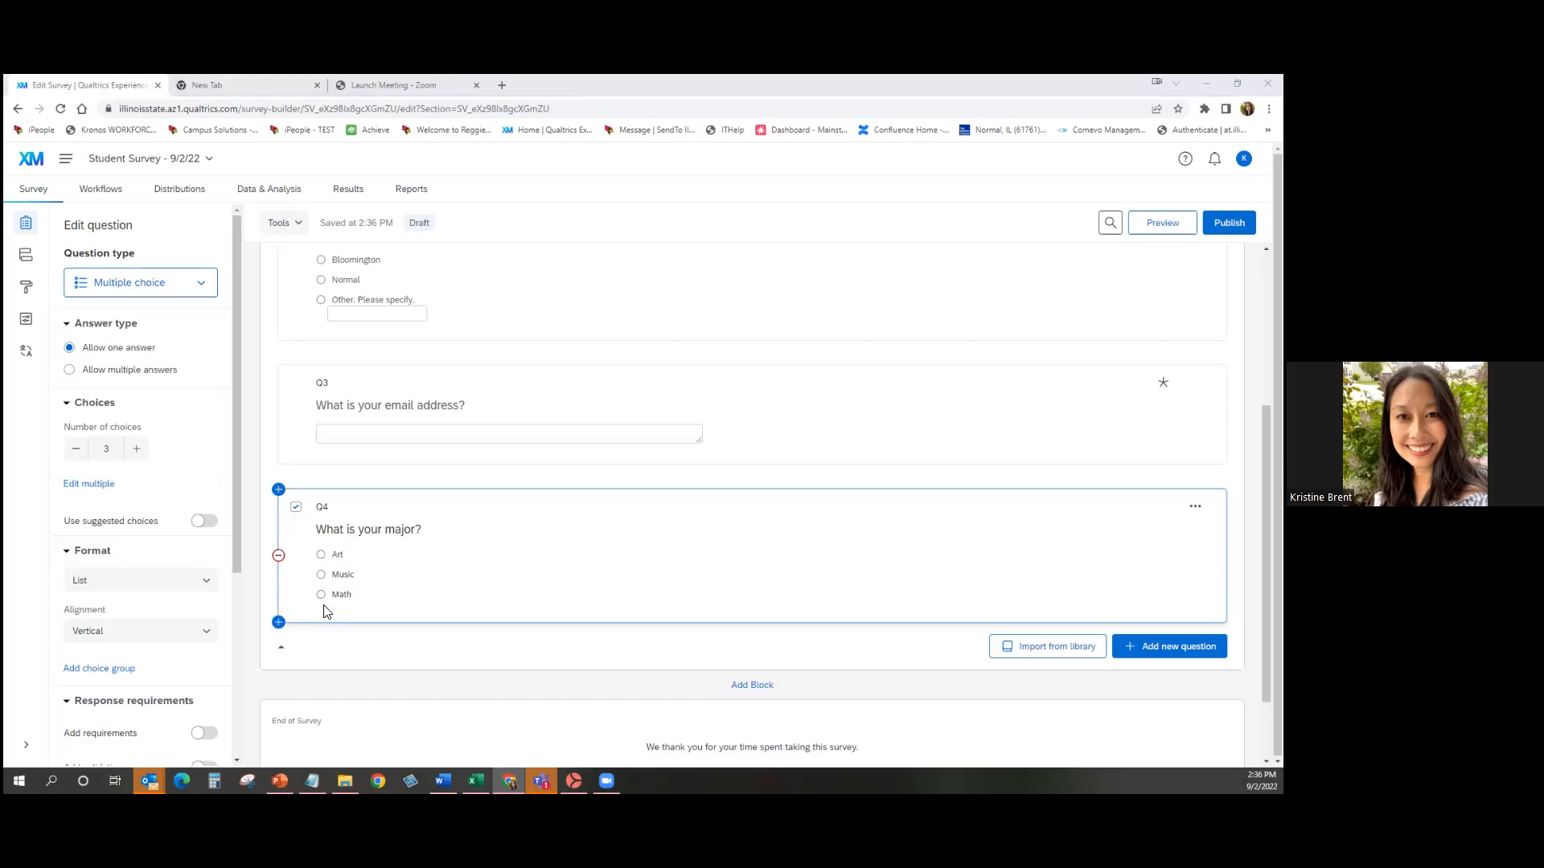
pyautogui.click(70, 372)
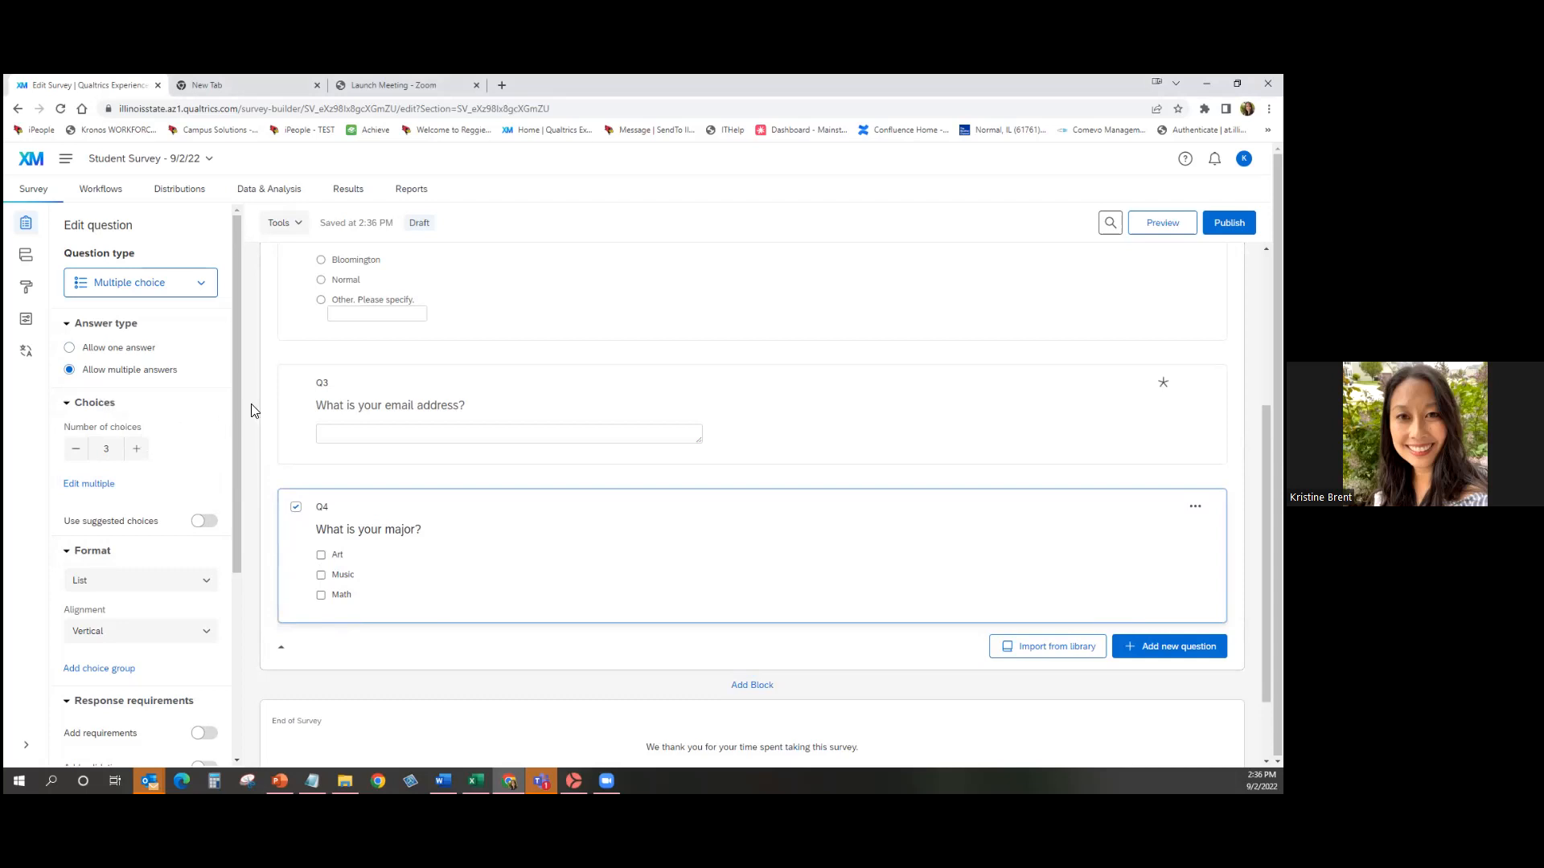
# Add two extra answer choices to Q4, then remove them again.
pyautogui.moveTo(238, 415); pyautogui.dragTo(238, 477)
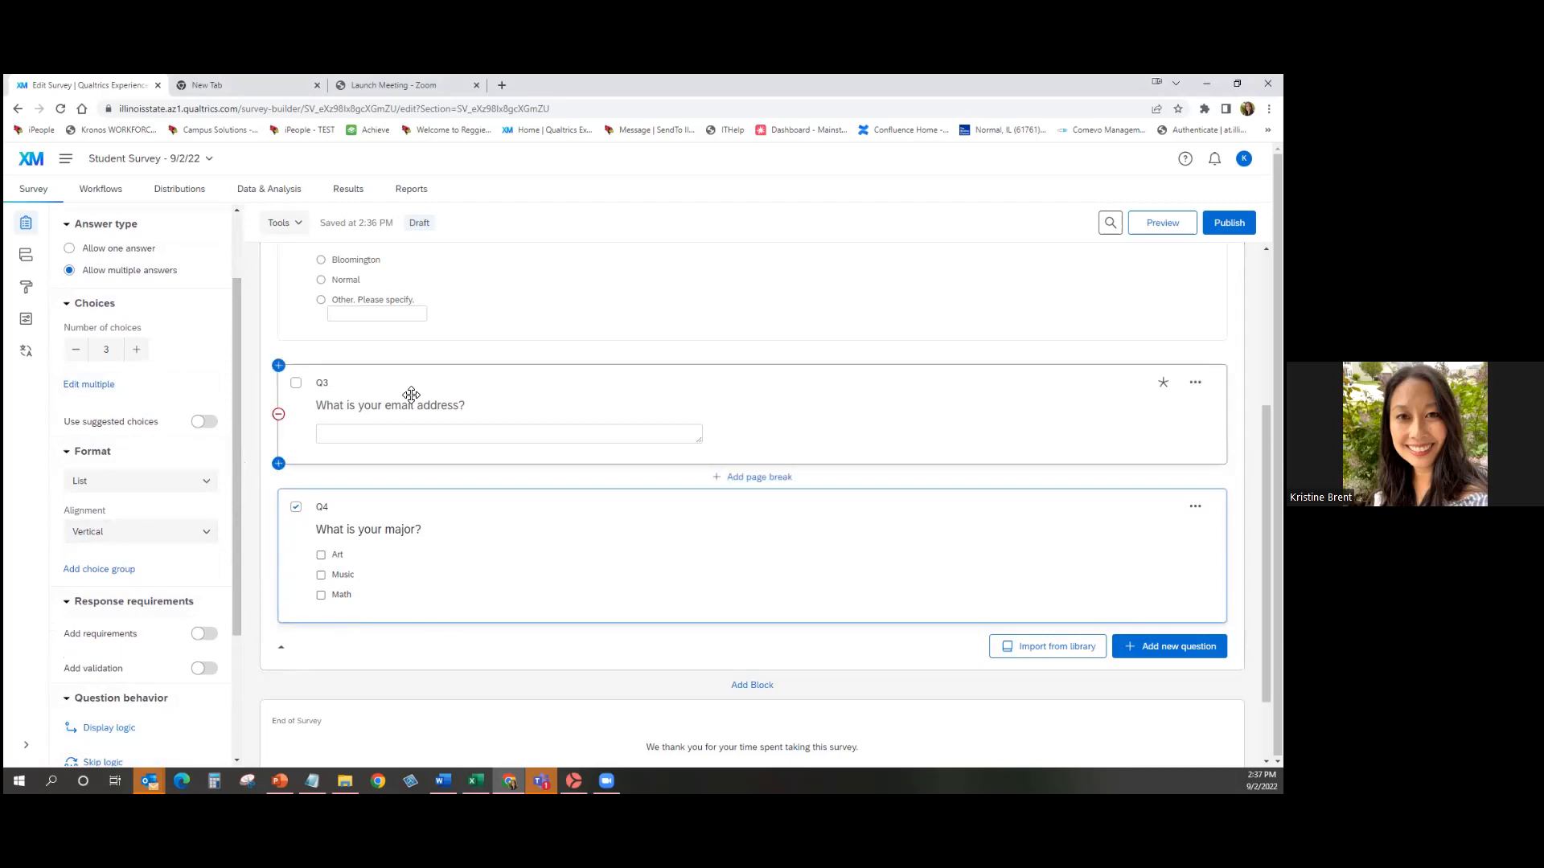
pyautogui.click(145, 355)
pyautogui.click(144, 355)
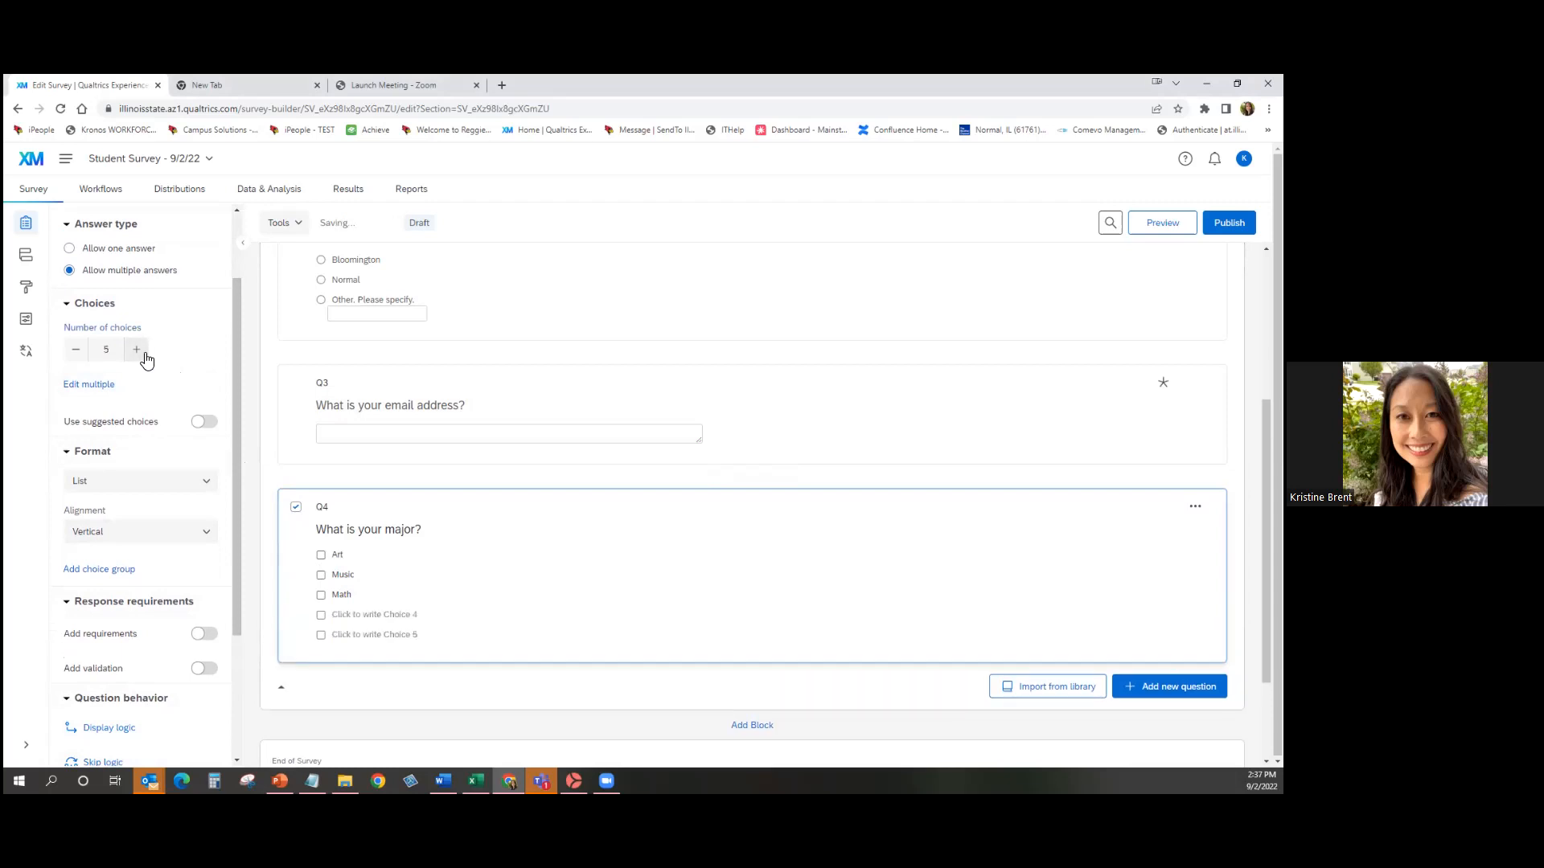
pyautogui.click(75, 350)
pyautogui.click(75, 351)
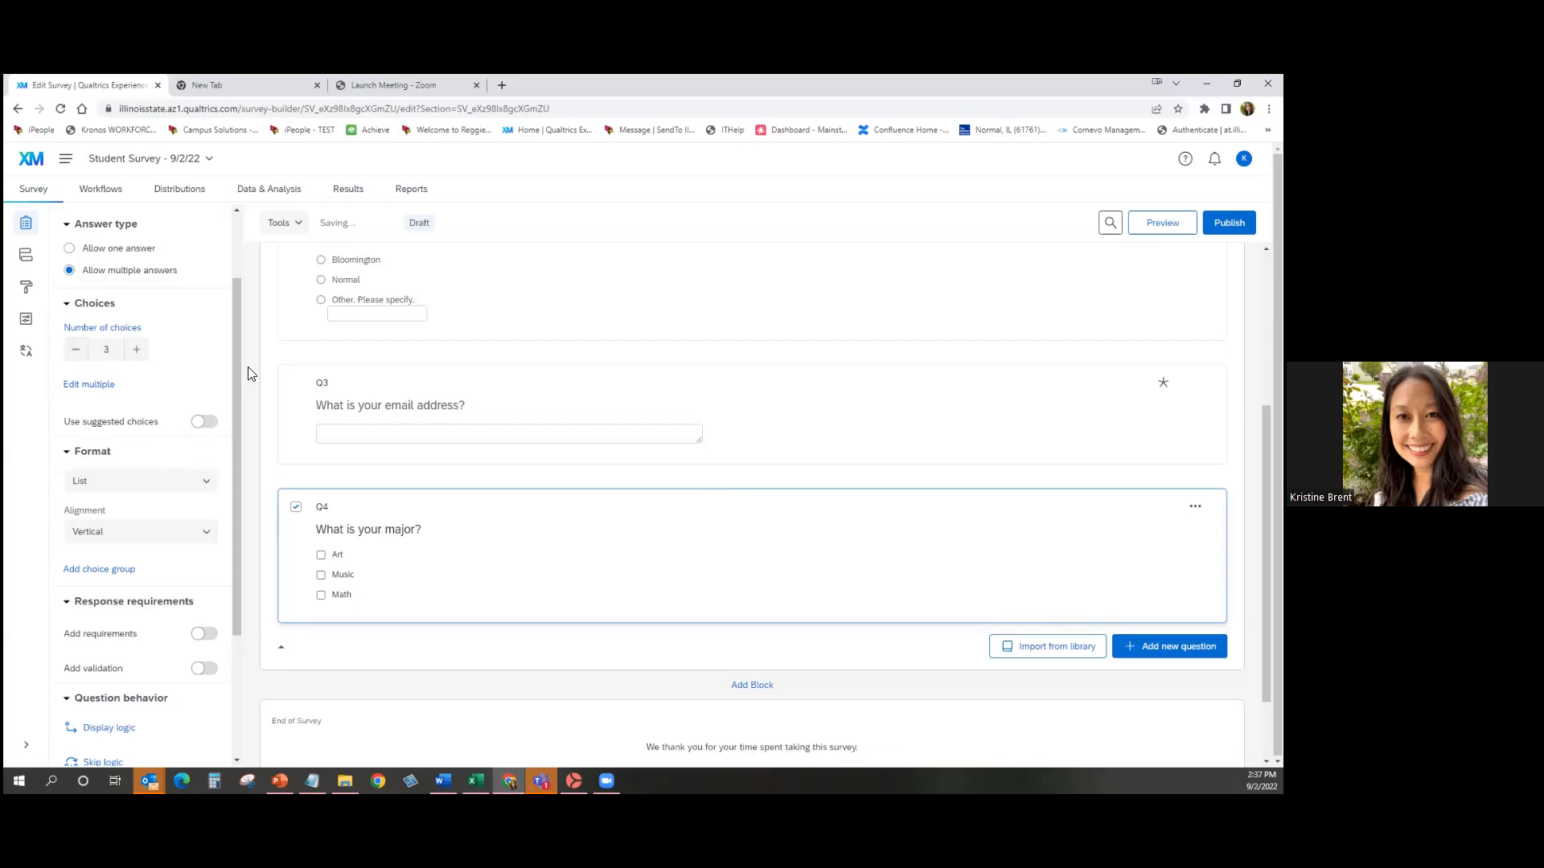
# Try Q4's suggested agree–disagree choices, then switch them off to keep Art, Music, Math.
pyautogui.scroll(-2, 161, 354)
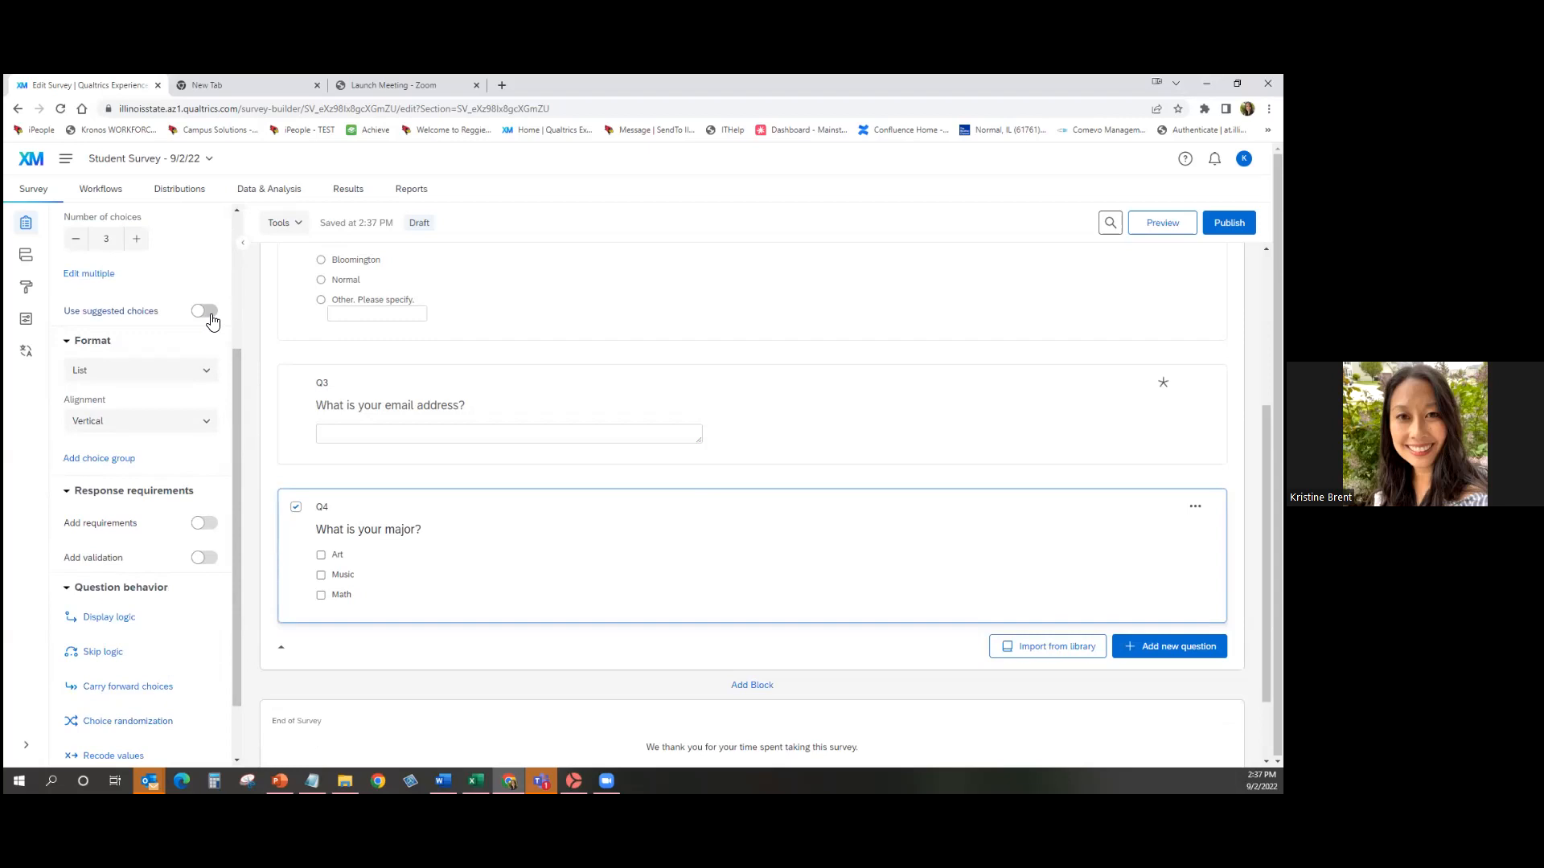
pyautogui.click(204, 311)
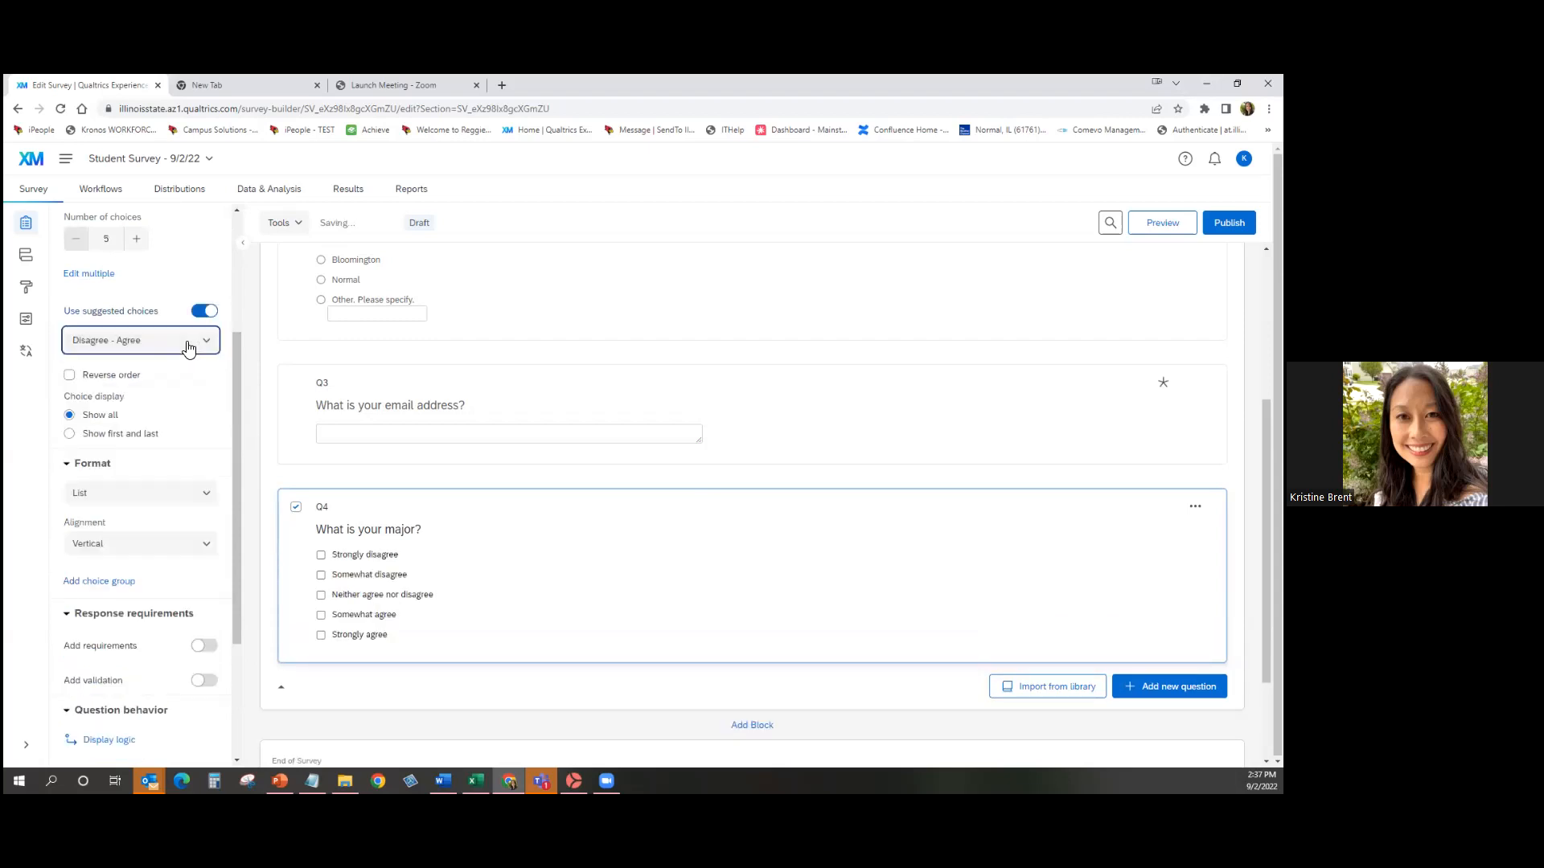
pyautogui.click(190, 344)
pyautogui.moveTo(212, 371)
pyautogui.mouseDown()
pyautogui.moveTo(212, 543)
pyautogui.moveTo(239, 380)
pyautogui.mouseUp()
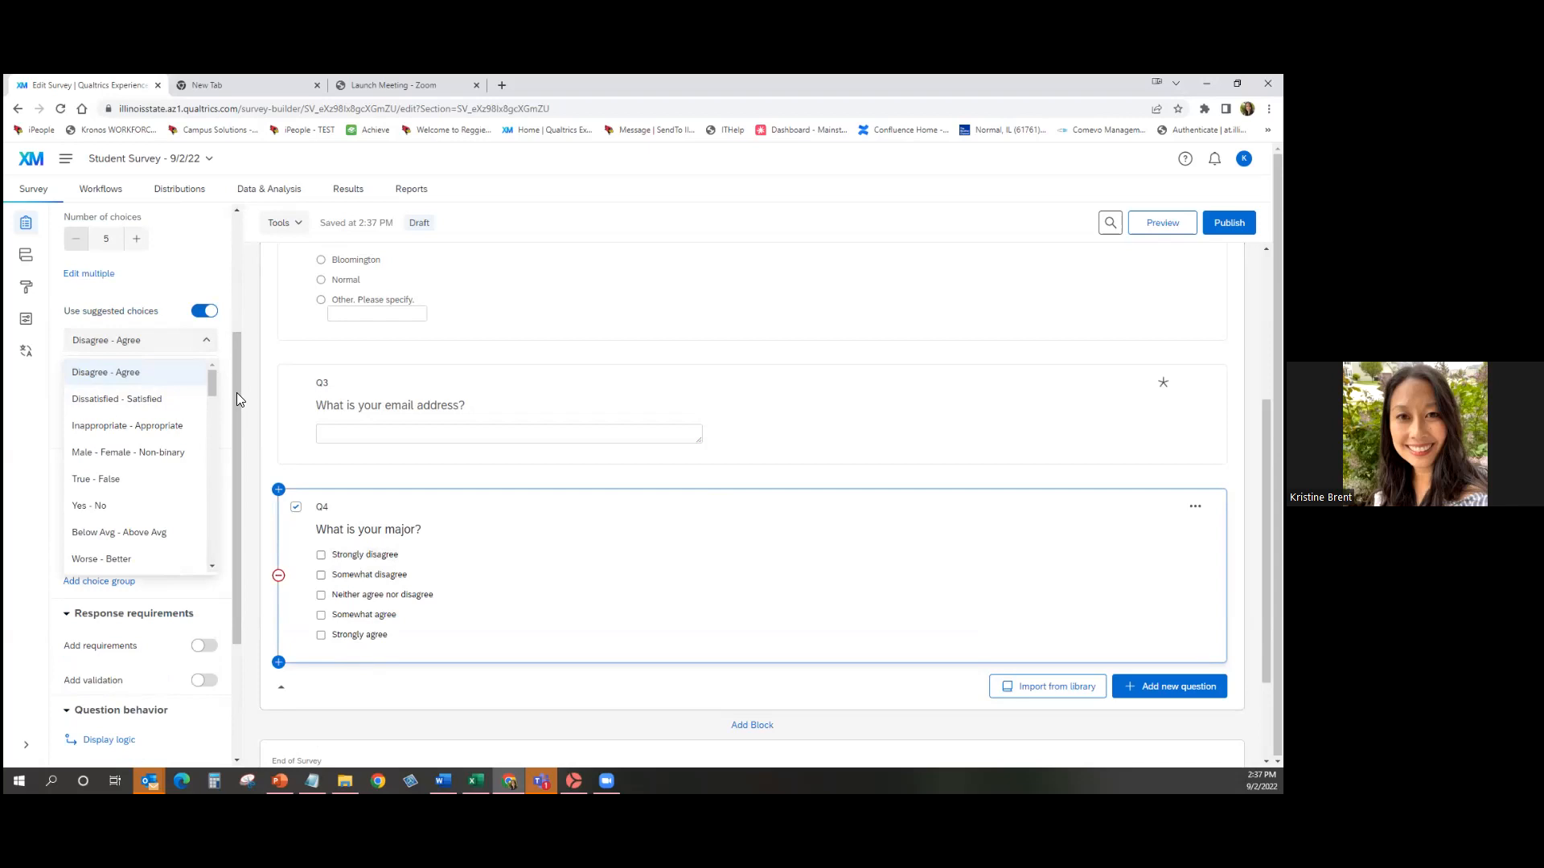
pyautogui.click(204, 311)
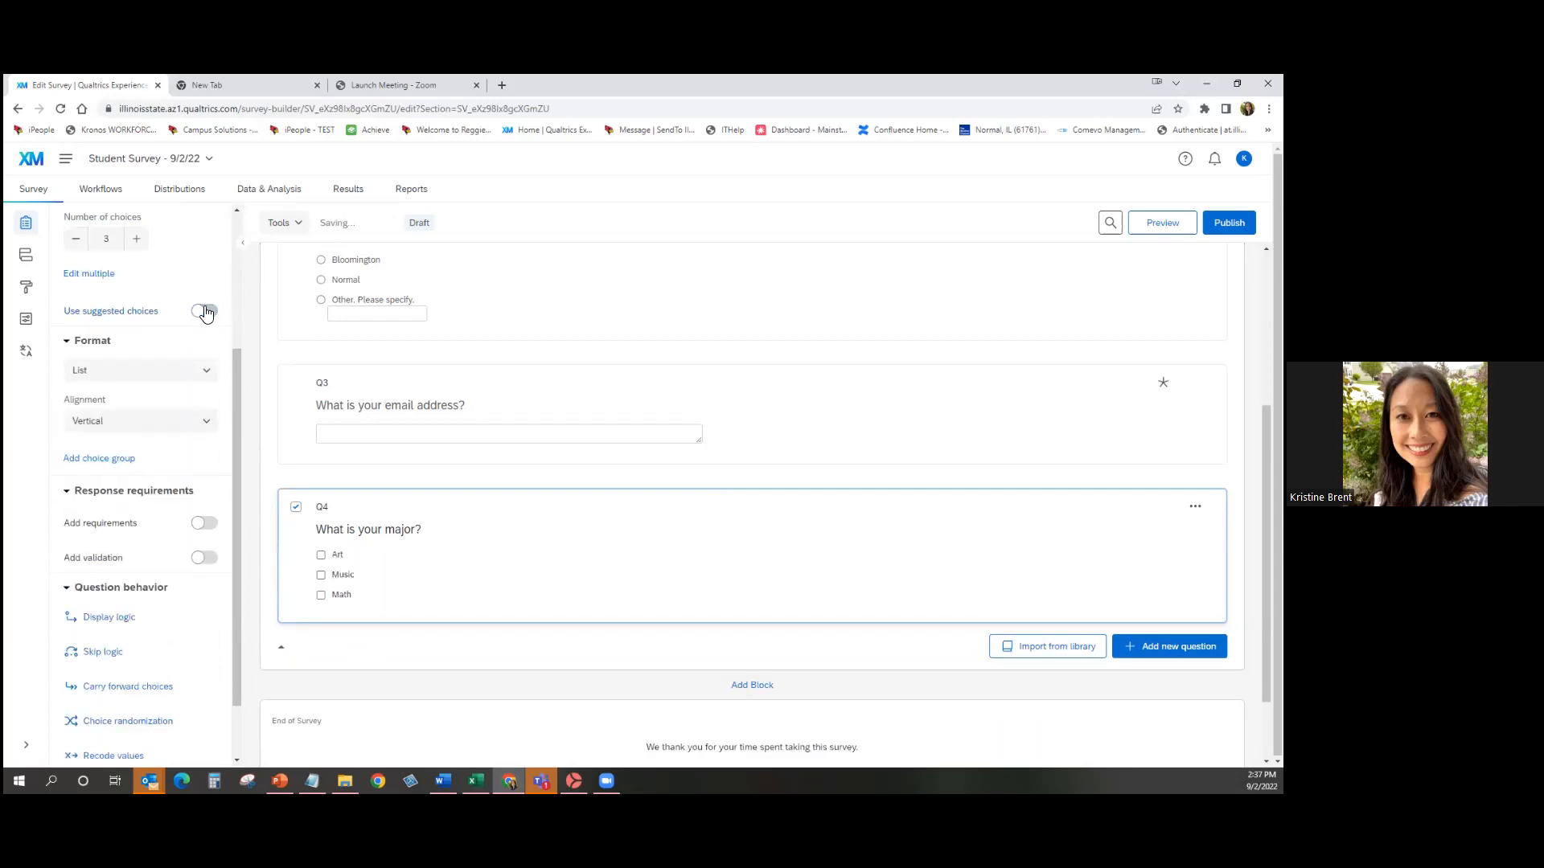
pyautogui.click(190, 376)
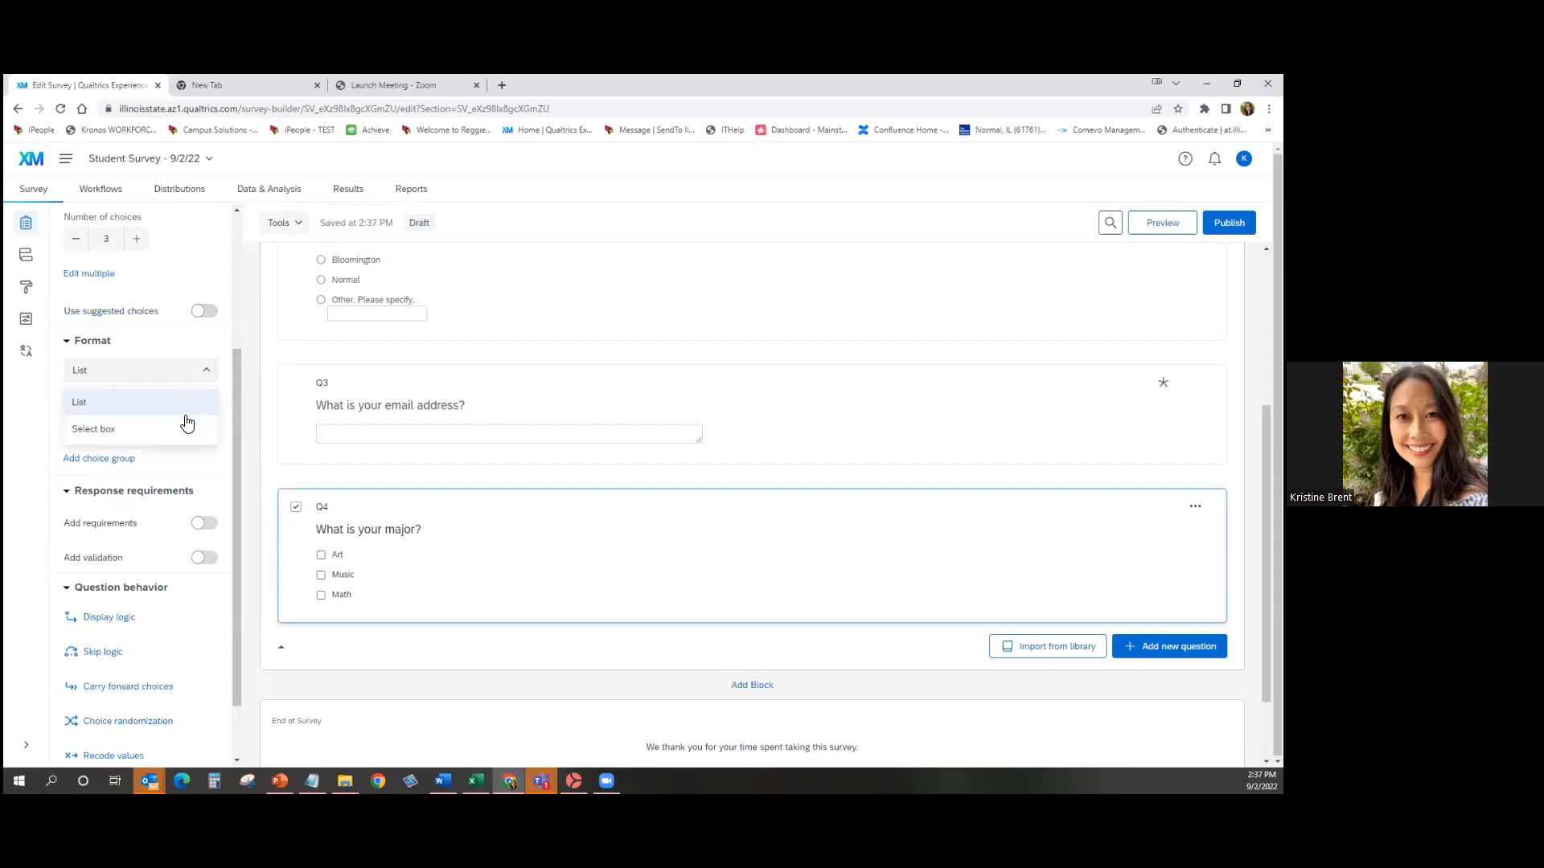
pyautogui.click(183, 431)
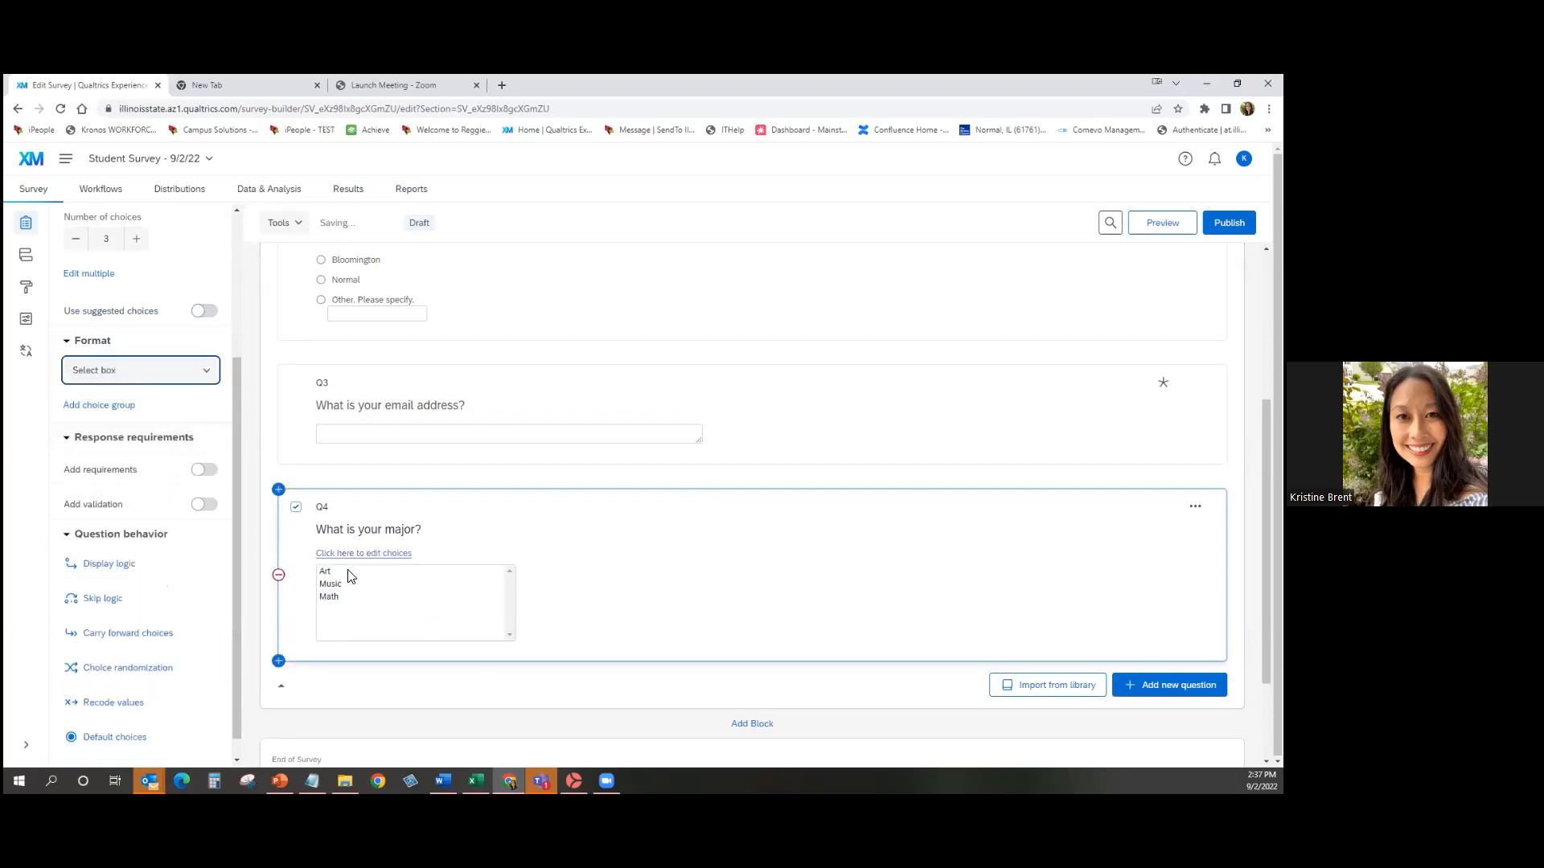
pyautogui.click(204, 369)
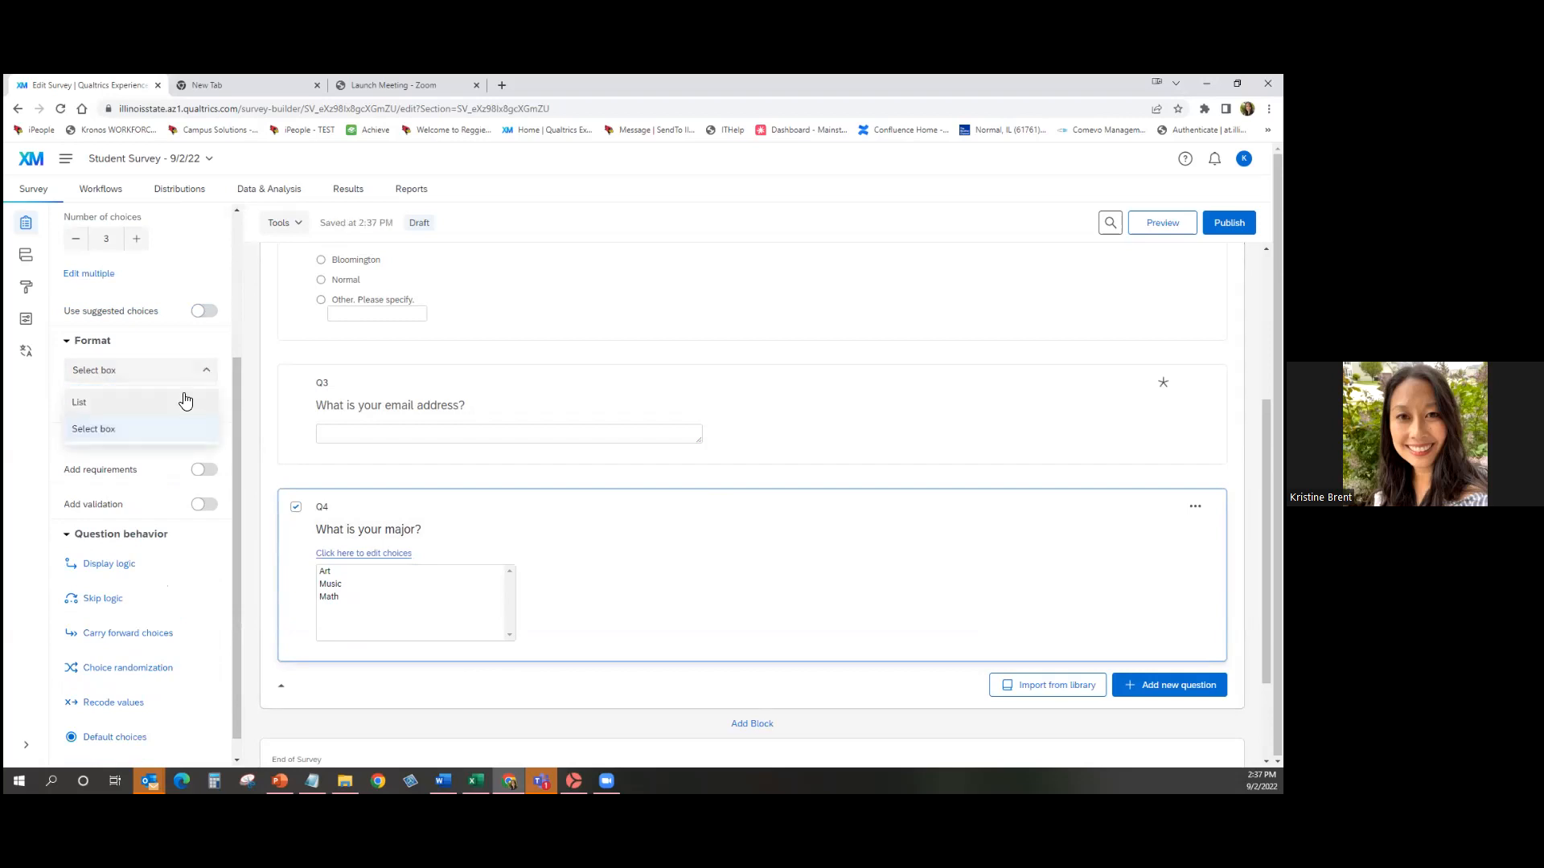
pyautogui.click(186, 400)
pyautogui.click(185, 422)
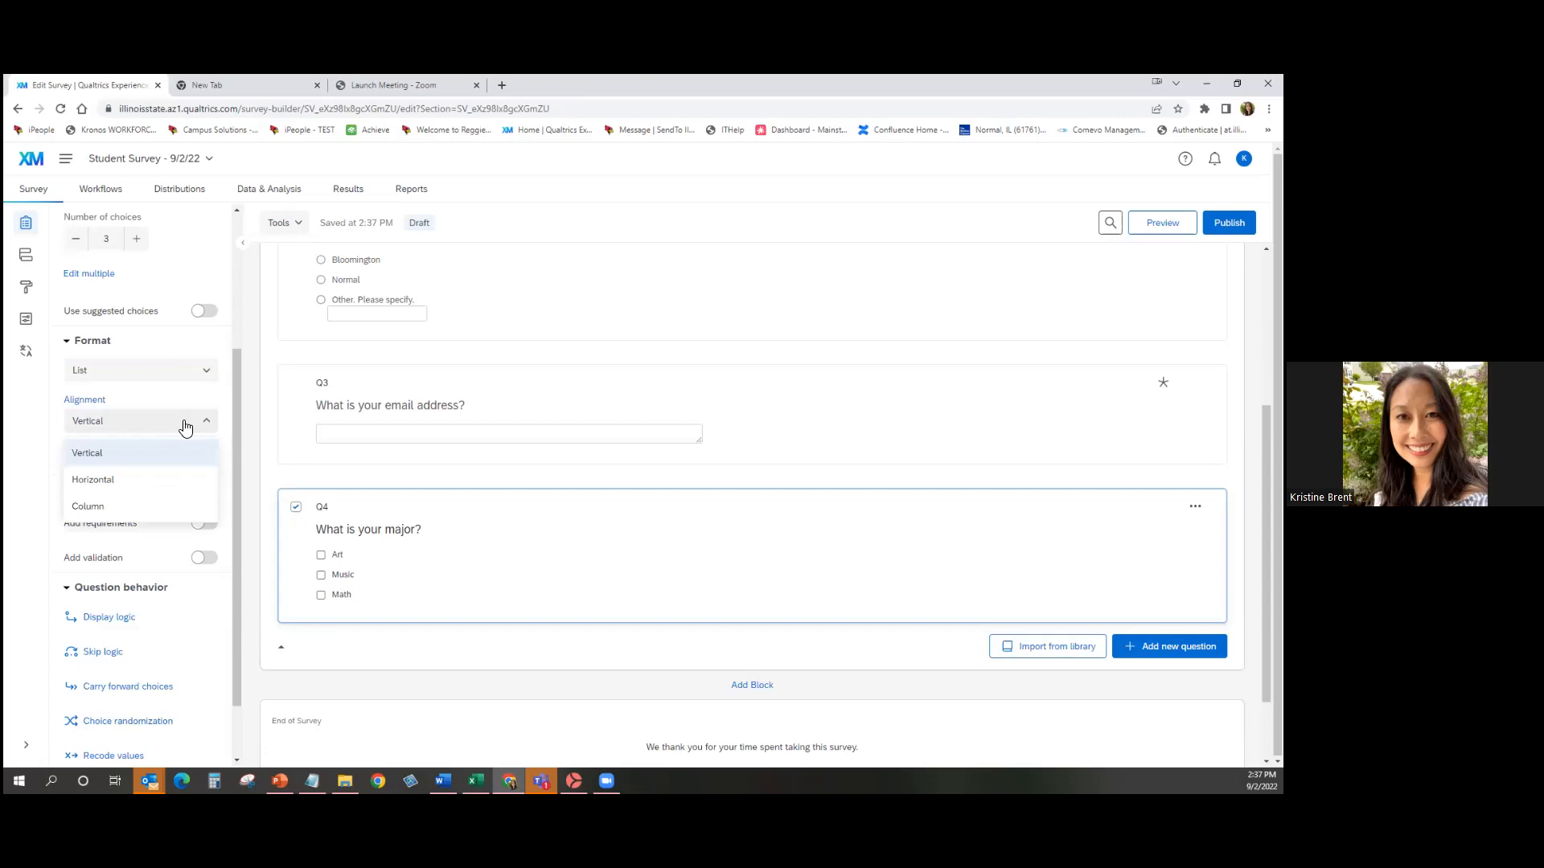
pyautogui.click(186, 480)
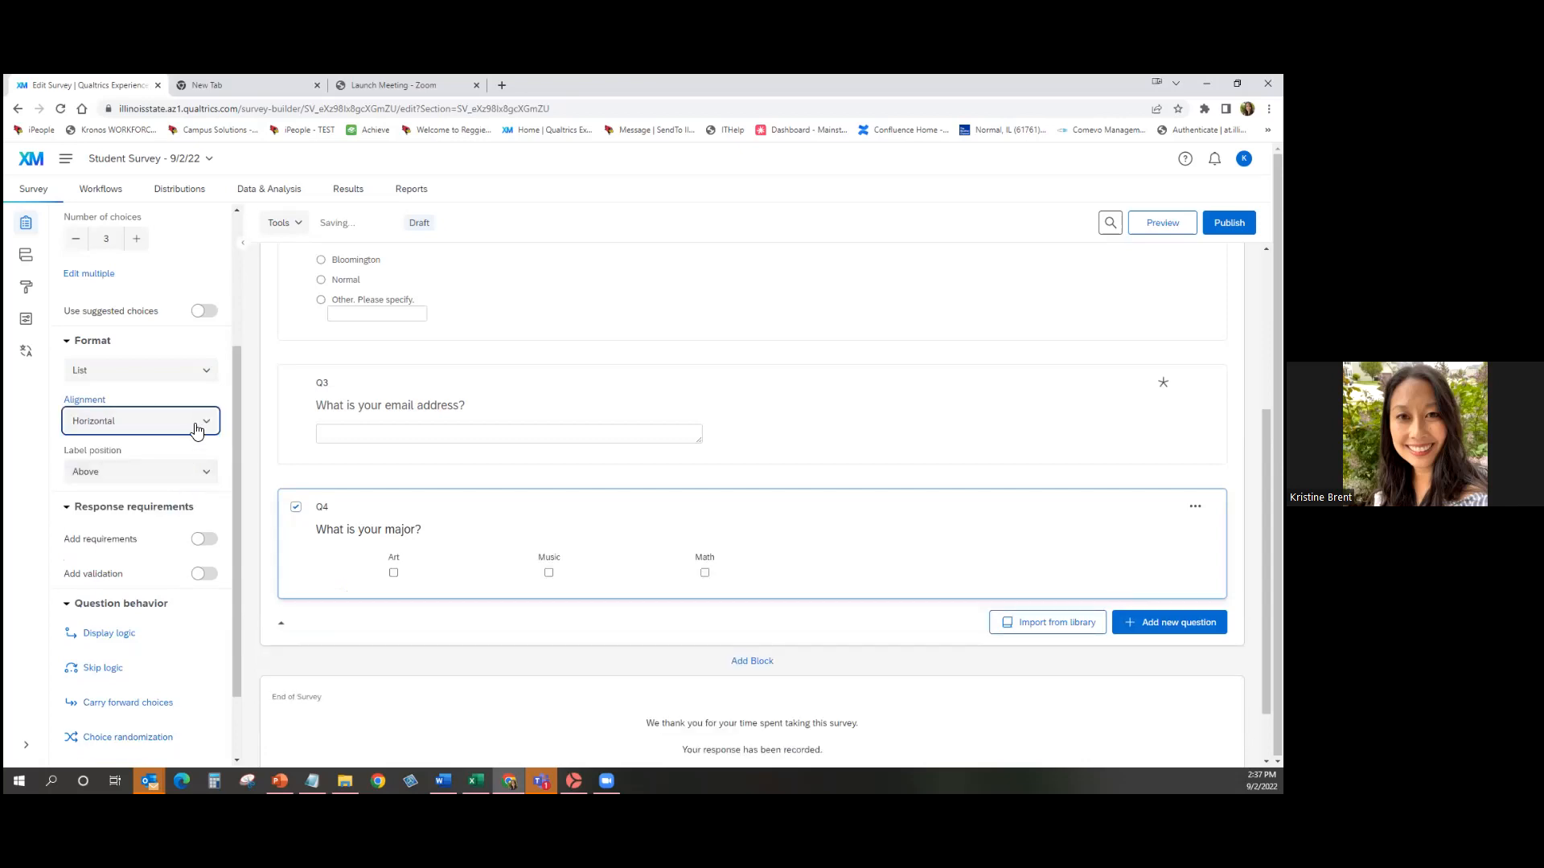
pyautogui.click(193, 479)
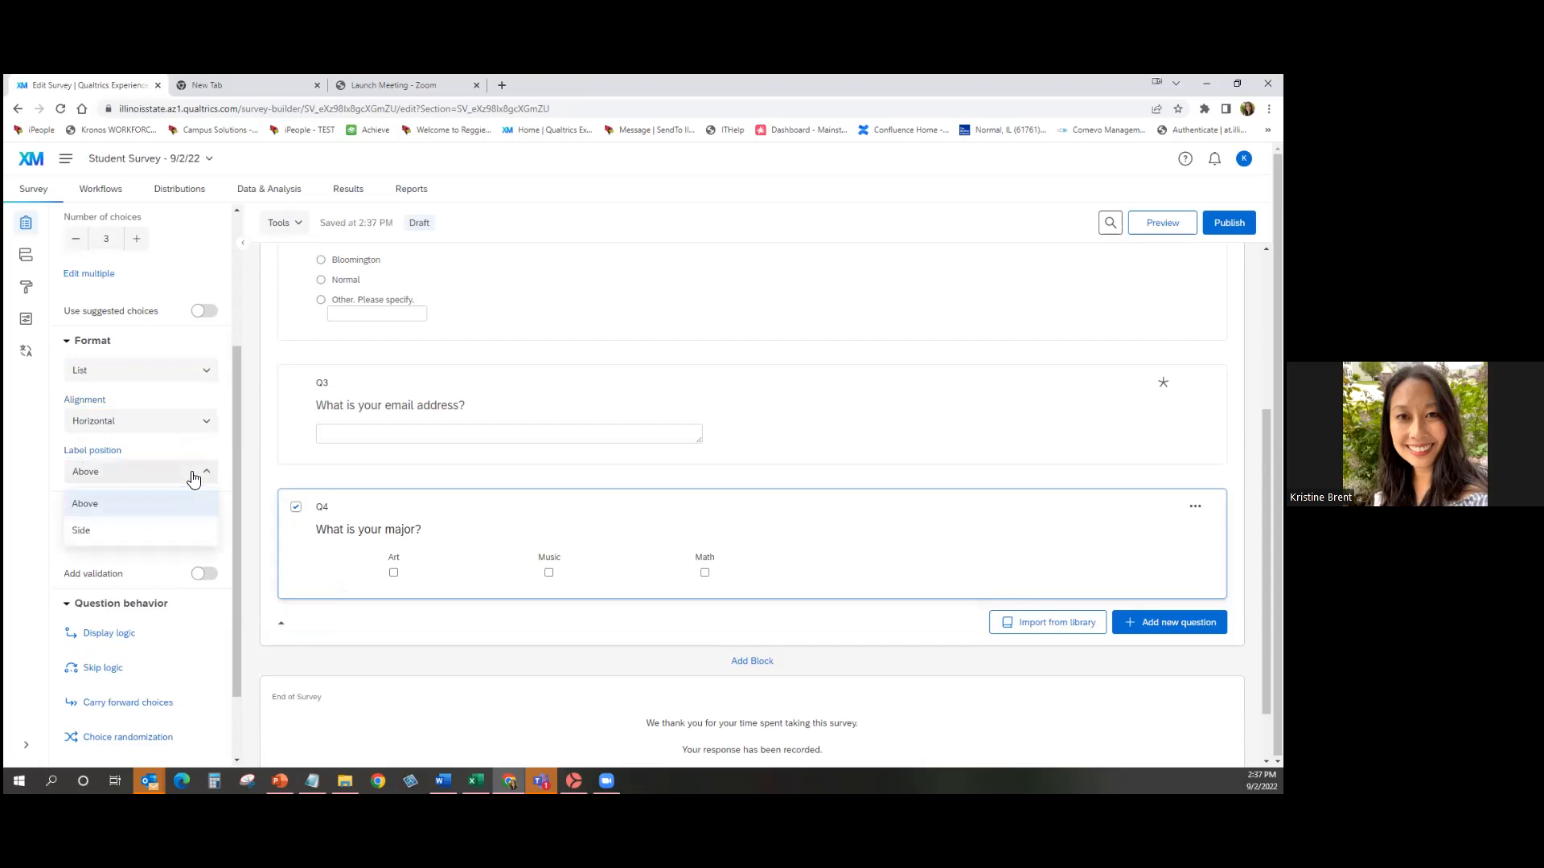
pyautogui.click(183, 533)
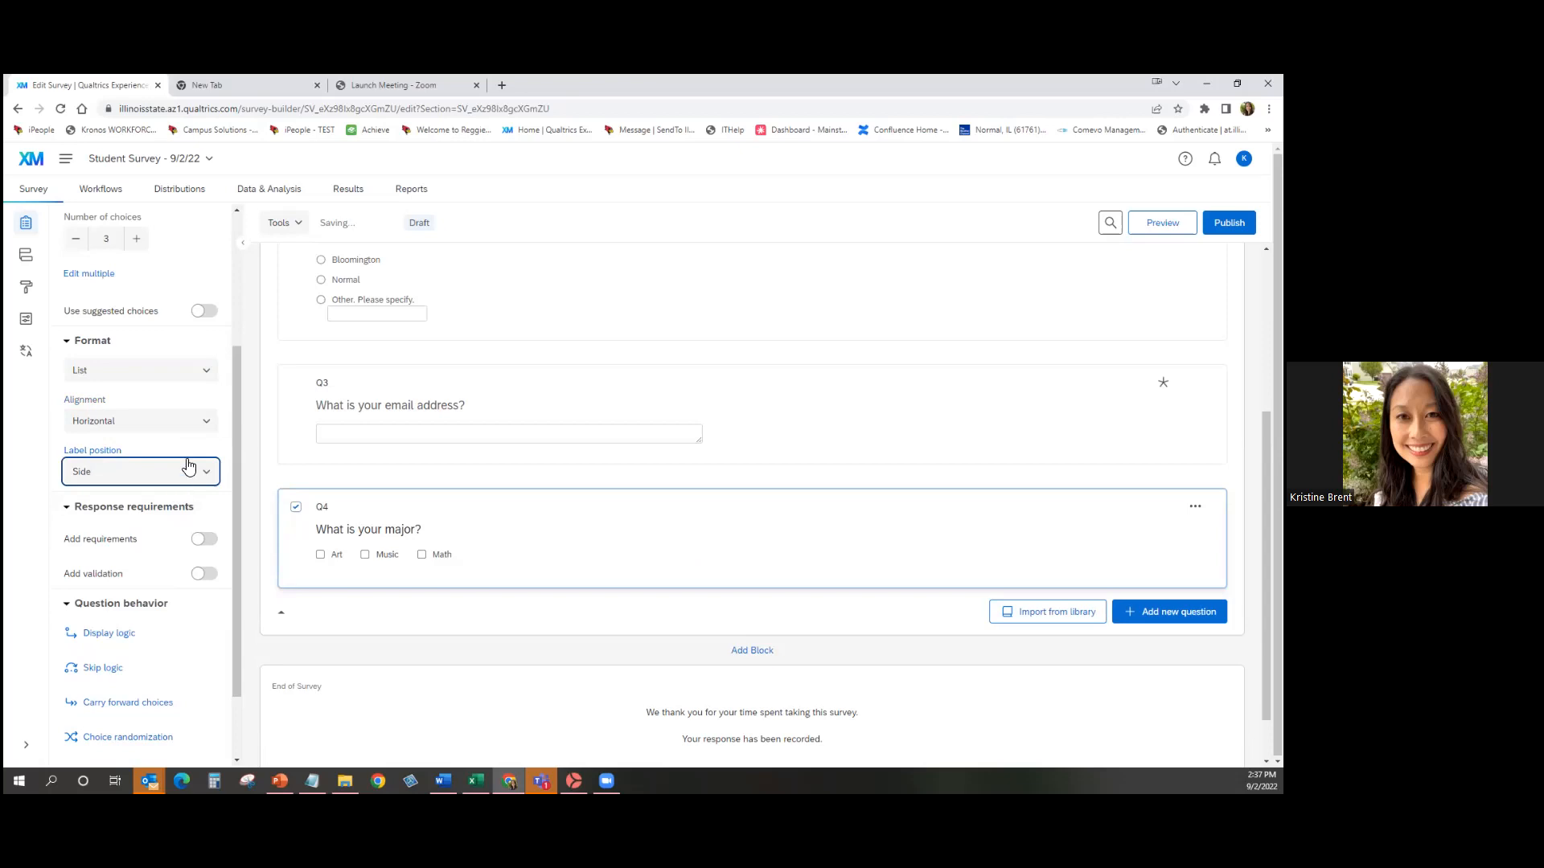
pyautogui.click(197, 419)
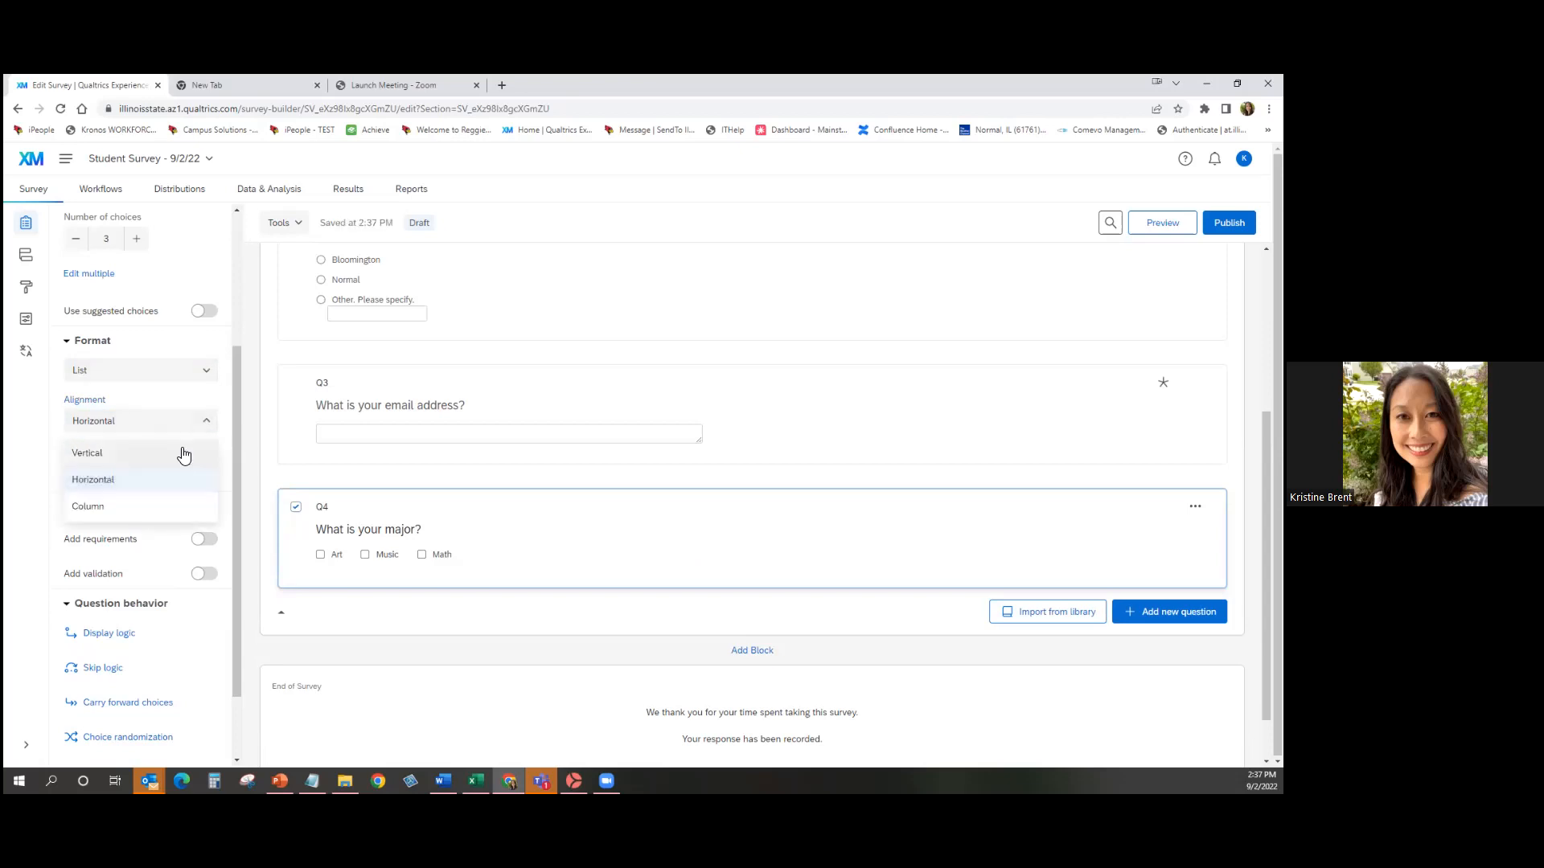
pyautogui.click(180, 513)
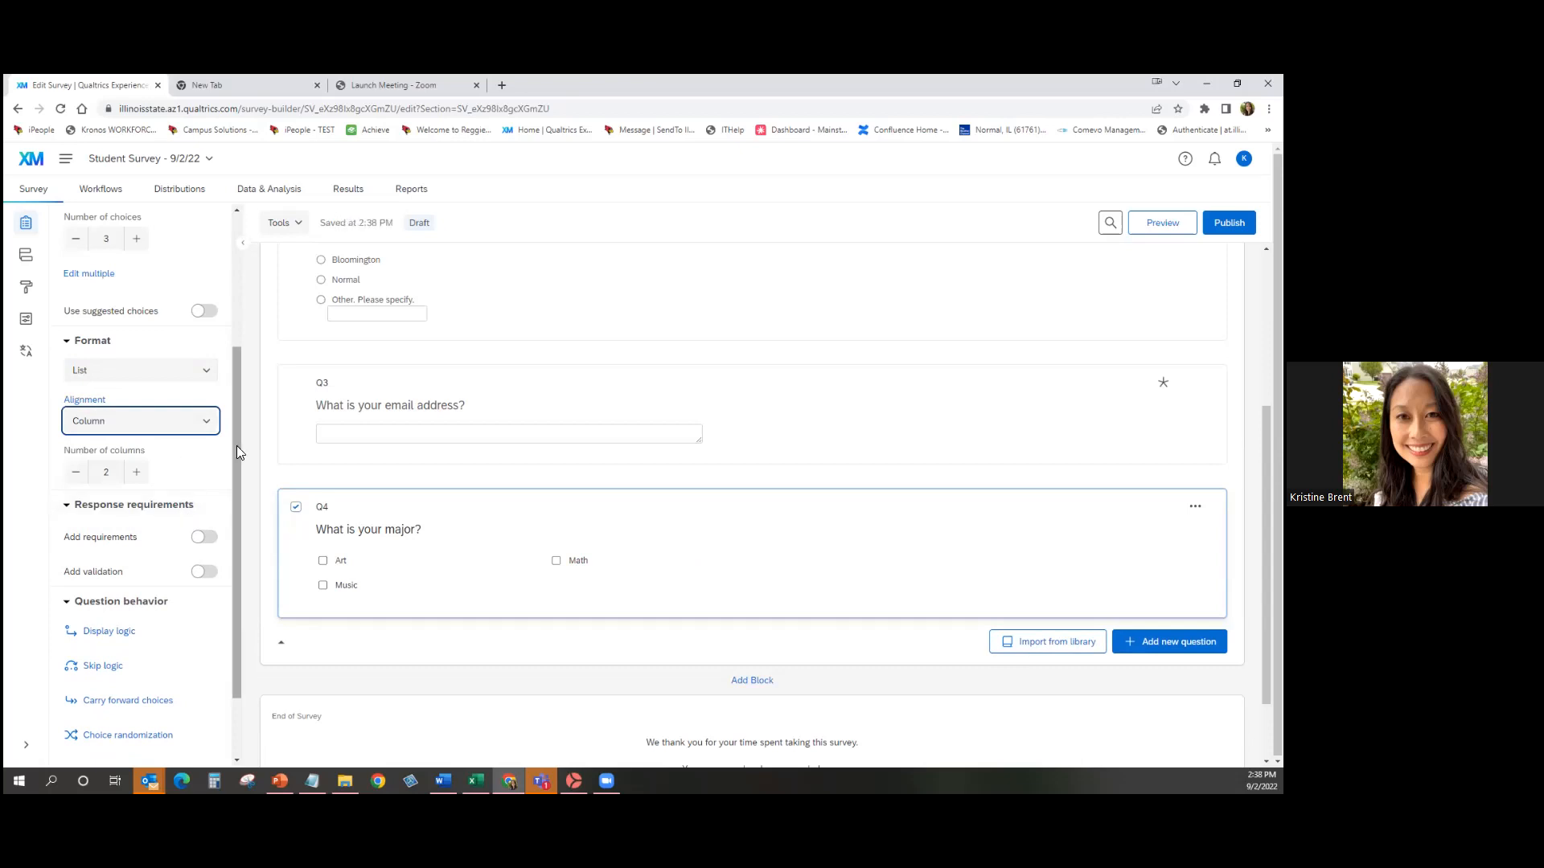
pyautogui.click(155, 419)
pyautogui.click(148, 457)
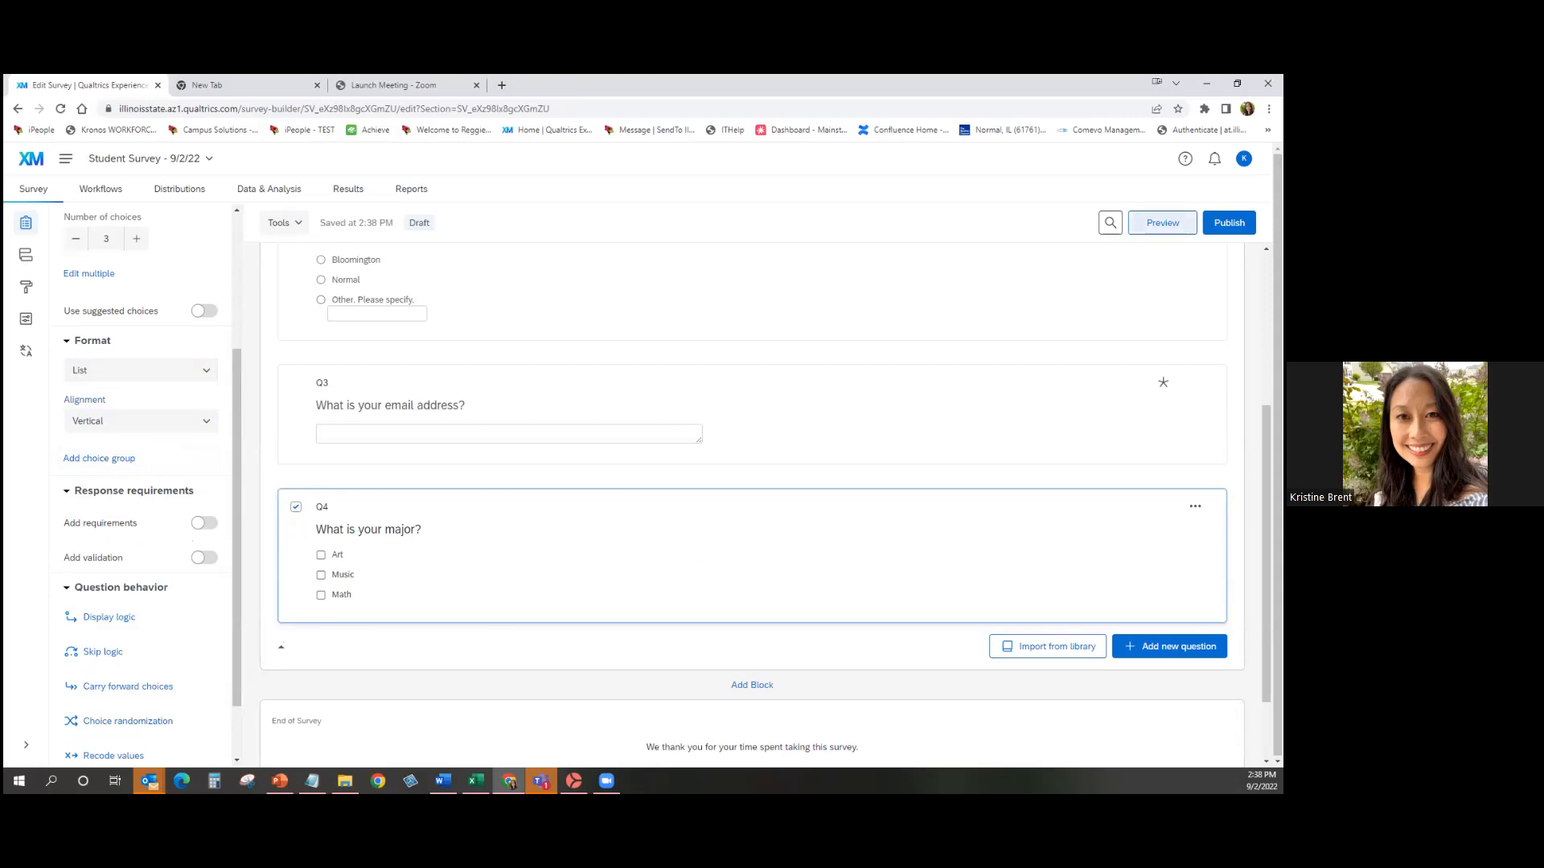
pyautogui.click(1163, 223)
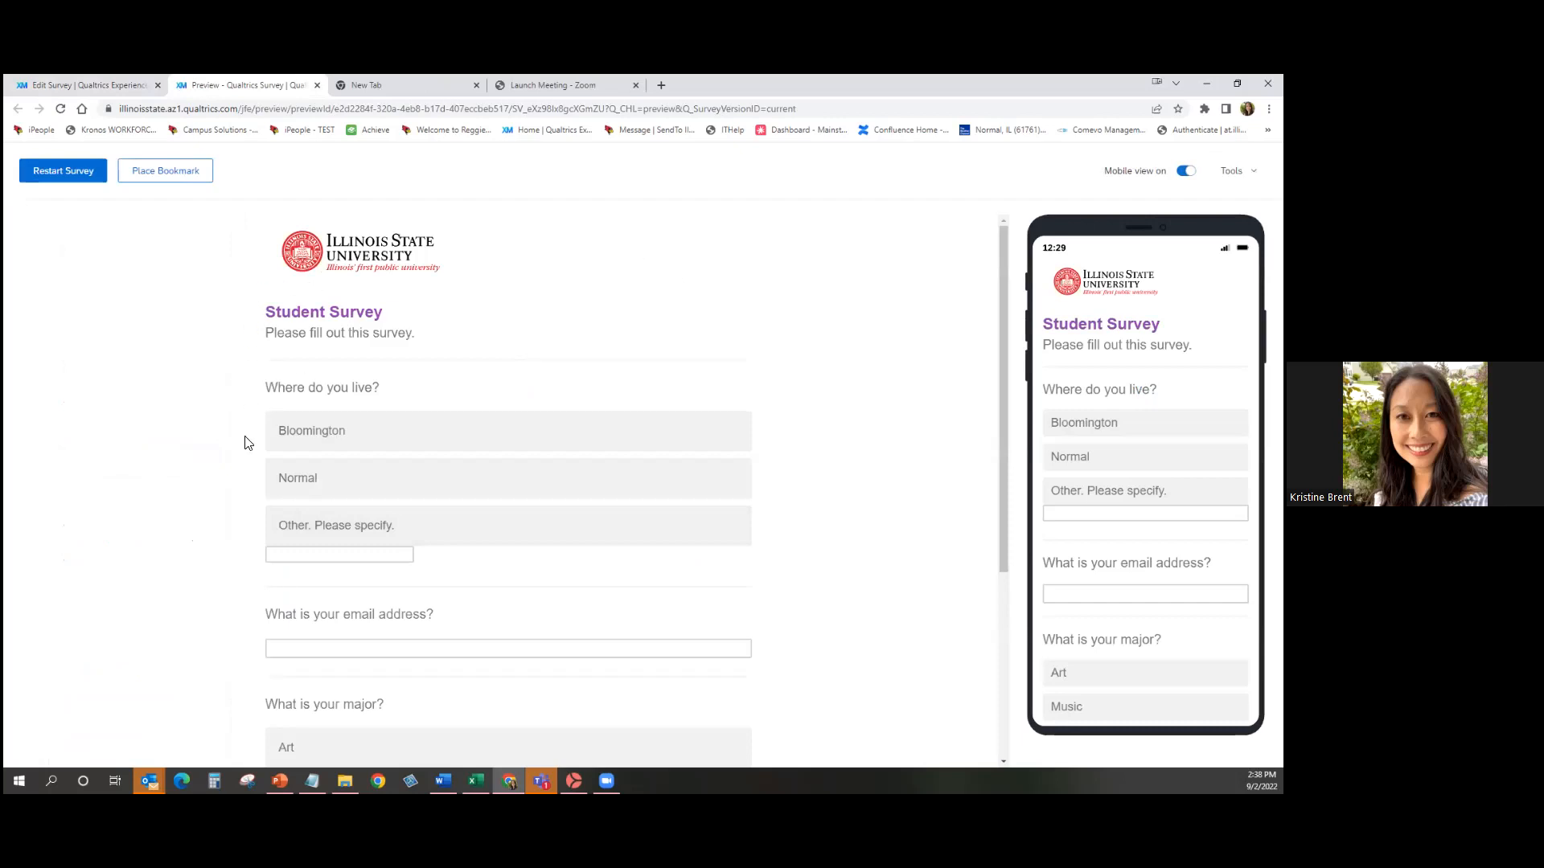
pyautogui.scroll(-2, 238, 595)
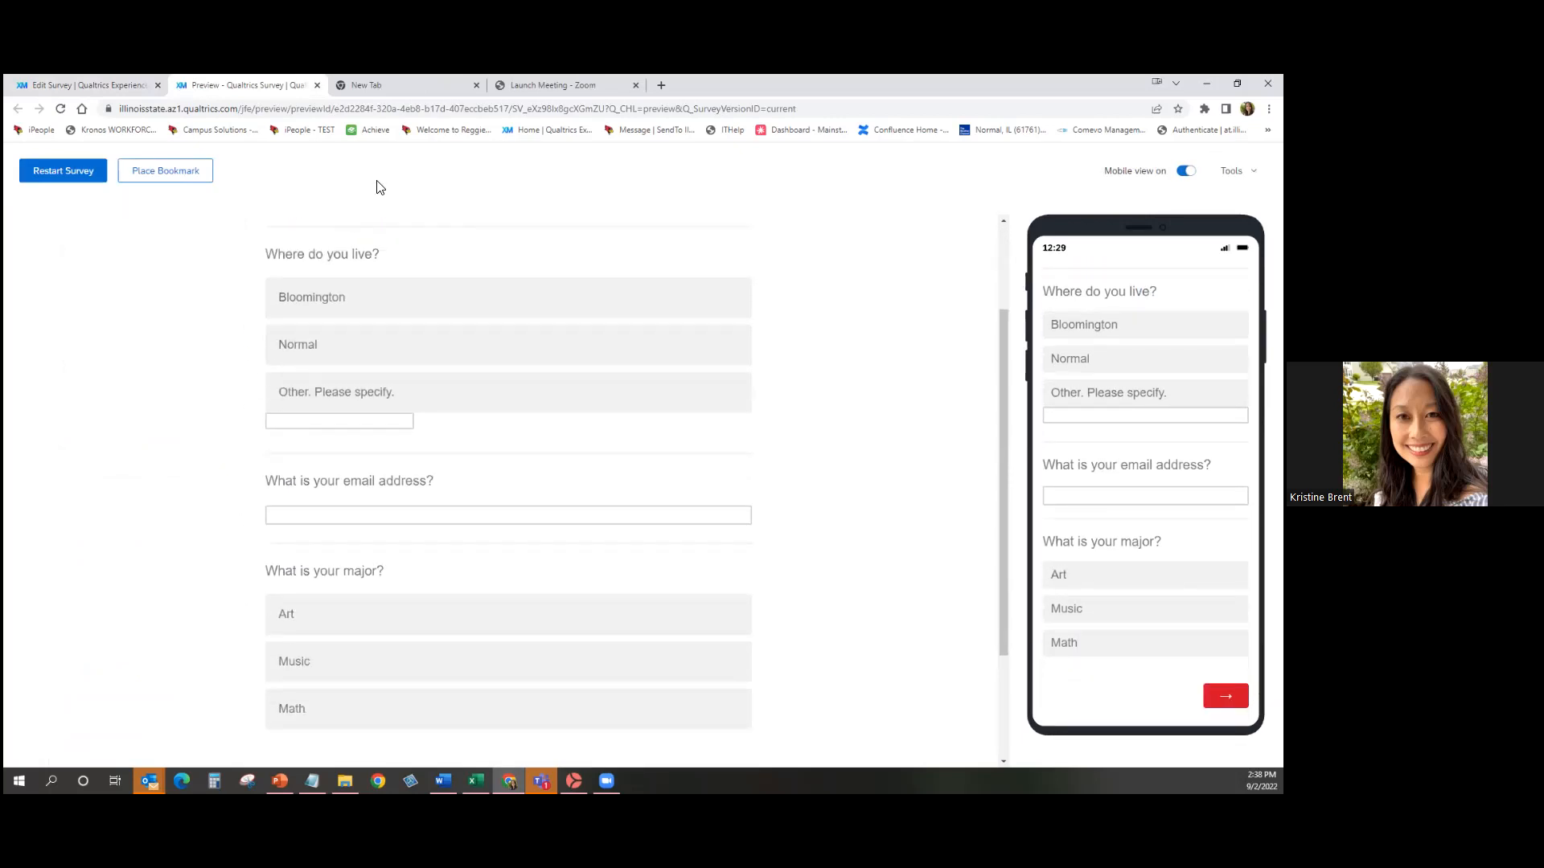
pyautogui.scroll(-2, 499, 506)
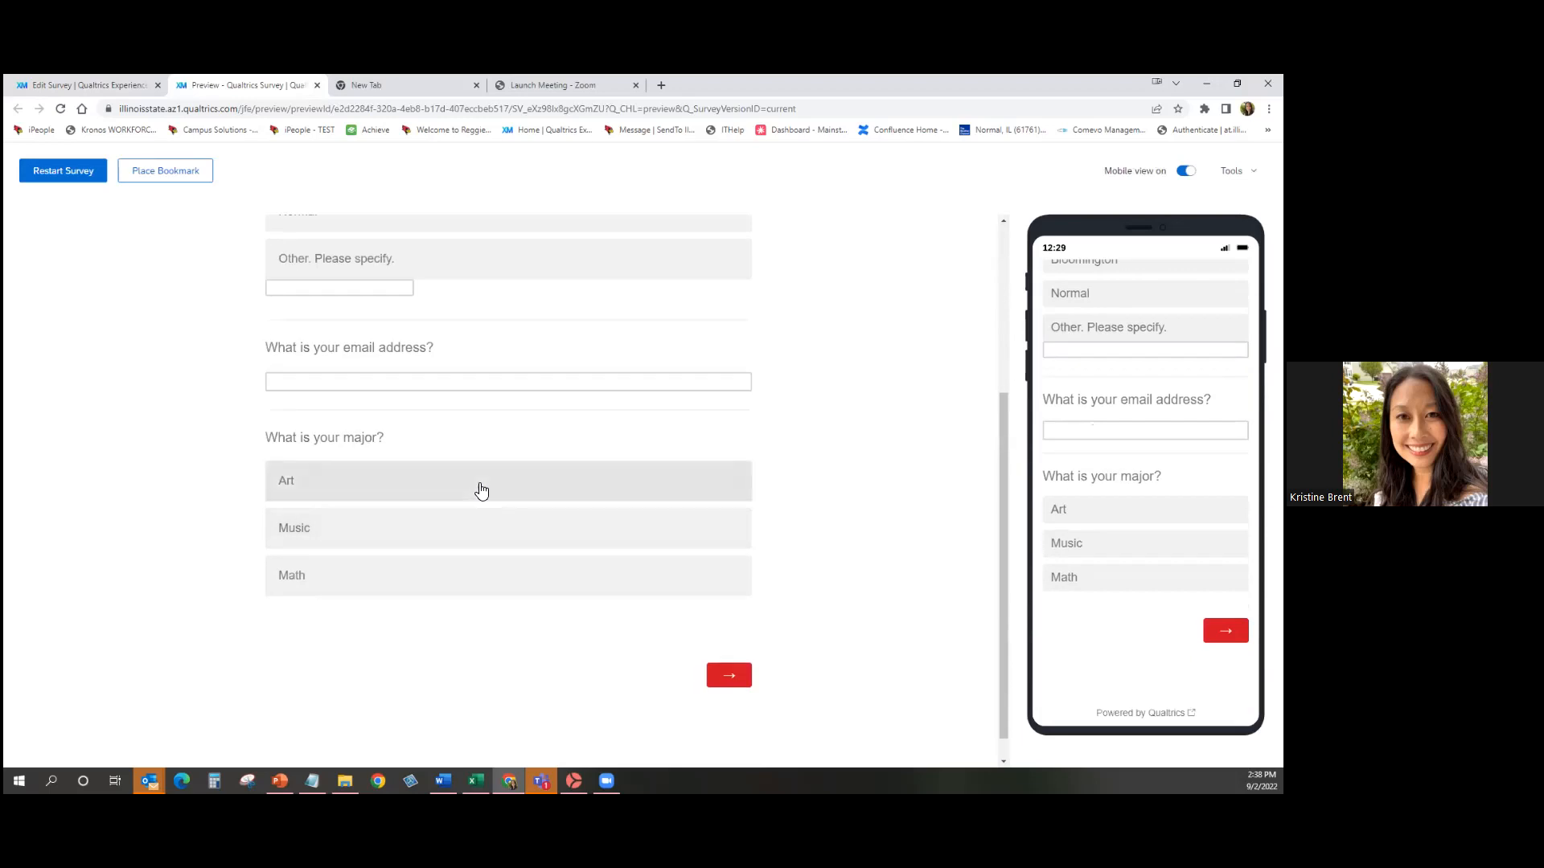
pyautogui.click(481, 491)
pyautogui.click(469, 571)
pyautogui.click(470, 530)
pyautogui.click(473, 494)
pyautogui.click(474, 527)
pyautogui.click(479, 581)
pyautogui.scroll(4, 479, 581)
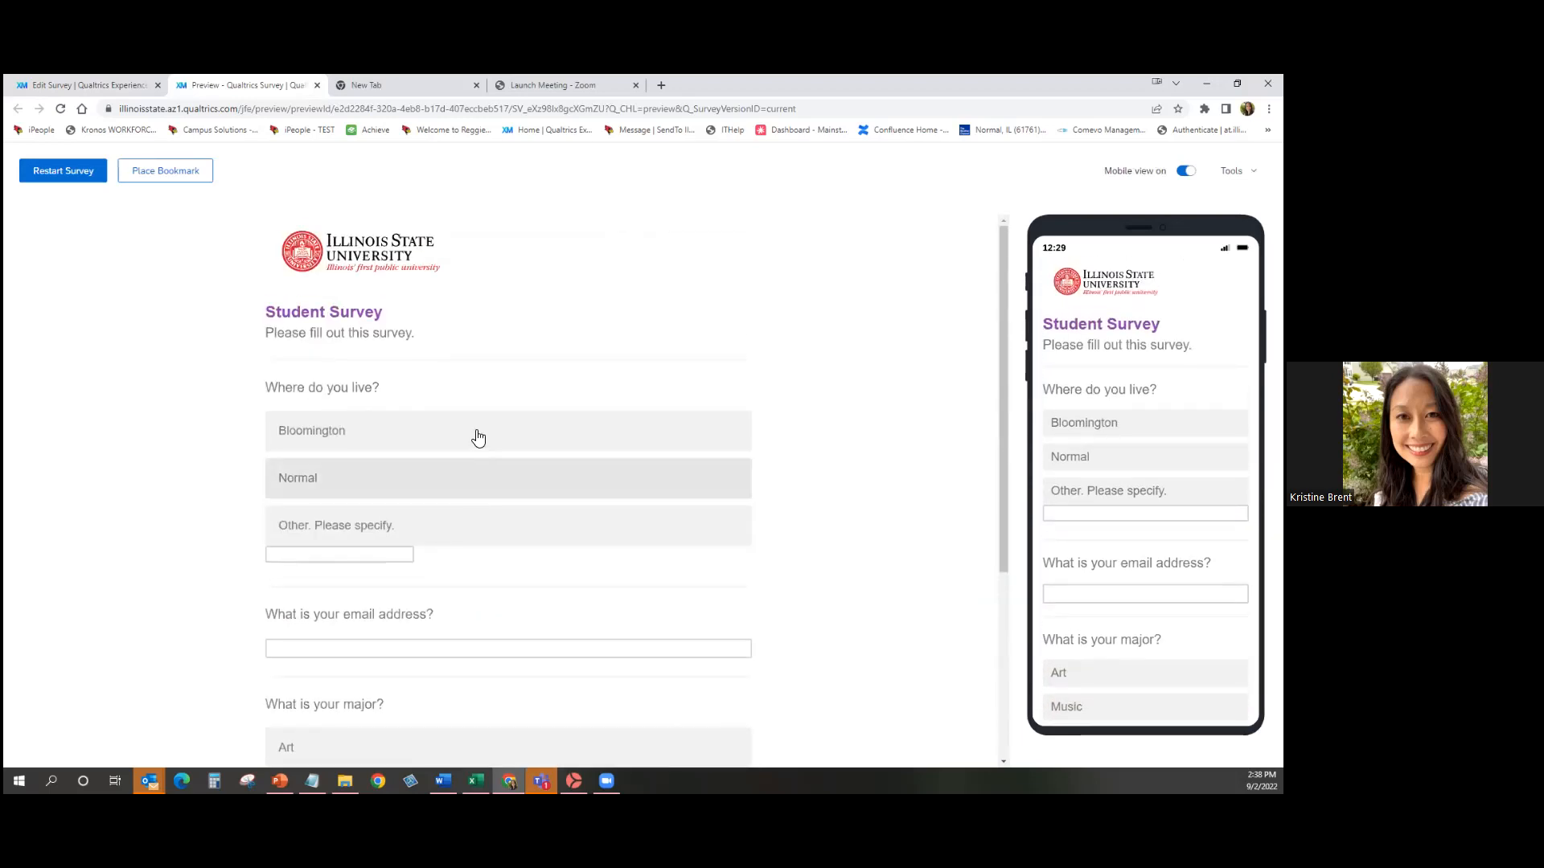
pyautogui.click(479, 437)
pyautogui.click(475, 483)
pyautogui.click(476, 527)
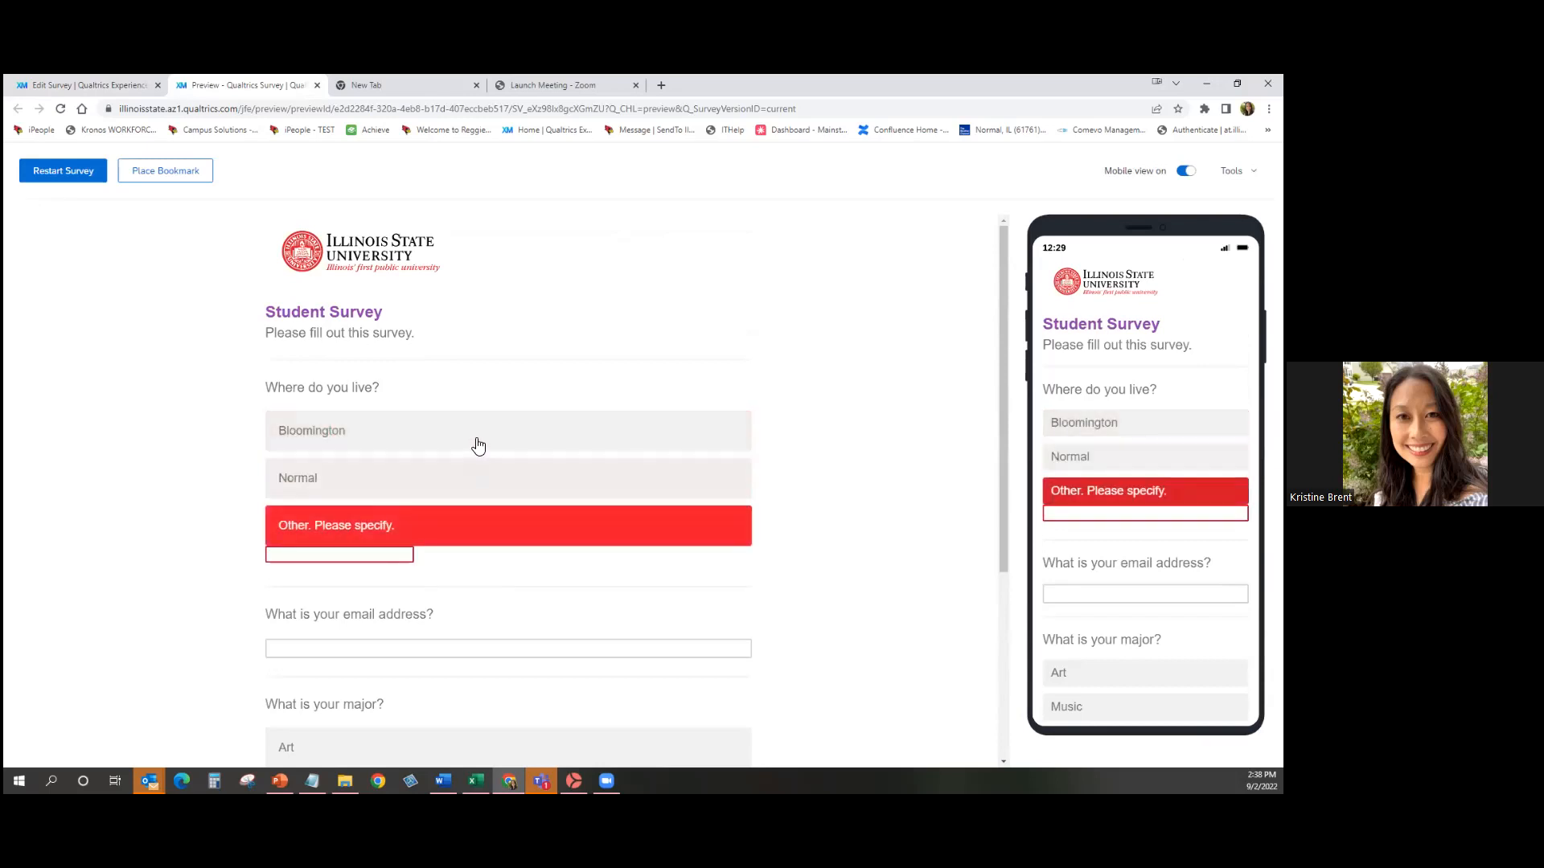
pyautogui.click(478, 438)
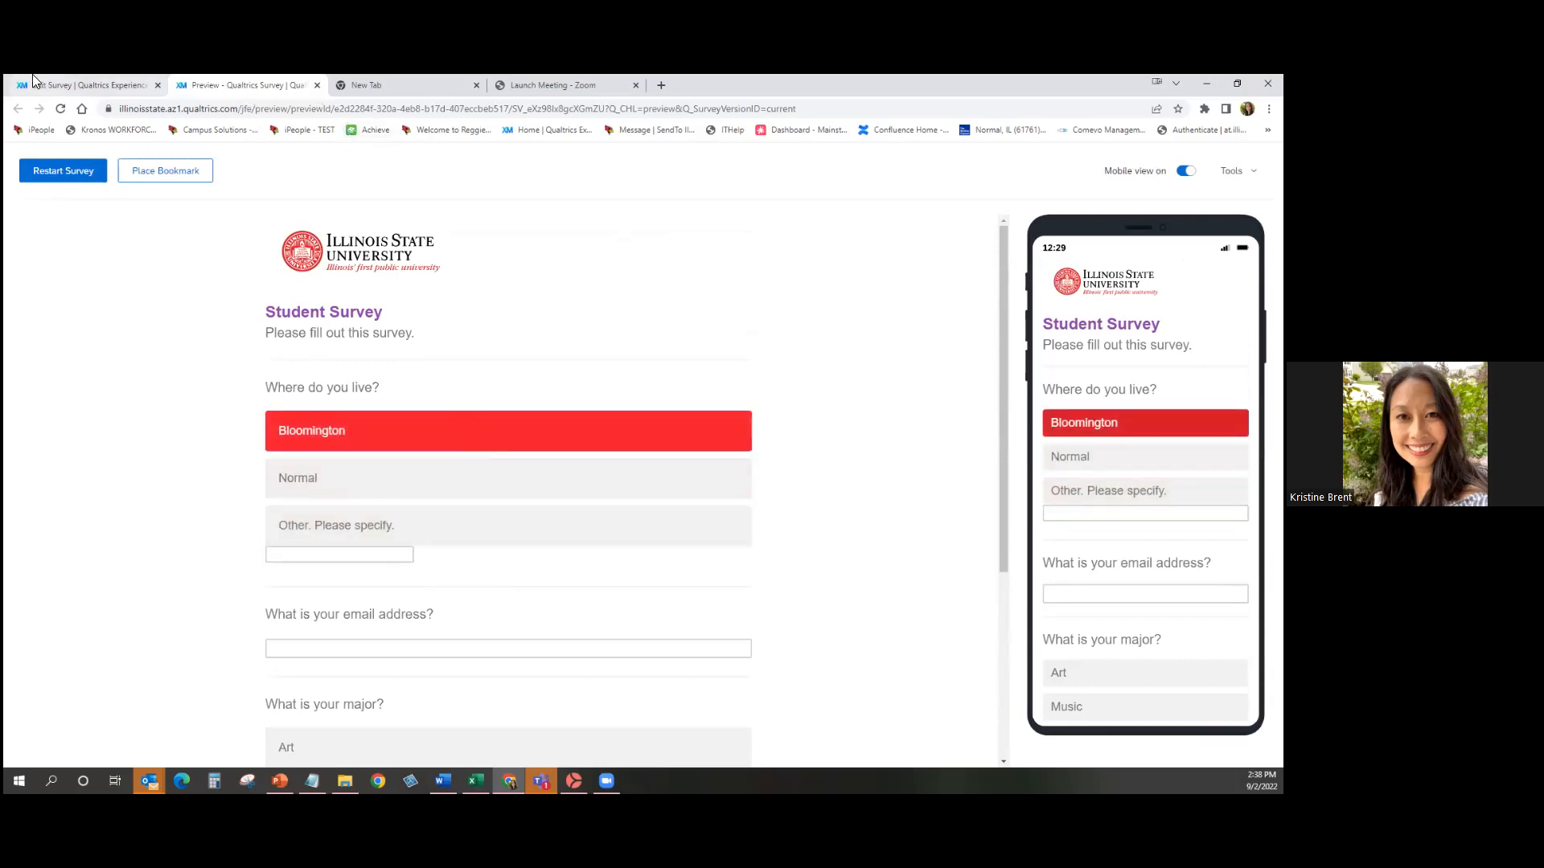
pyautogui.click(318, 84)
pyautogui.scroll(3, 752, 506)
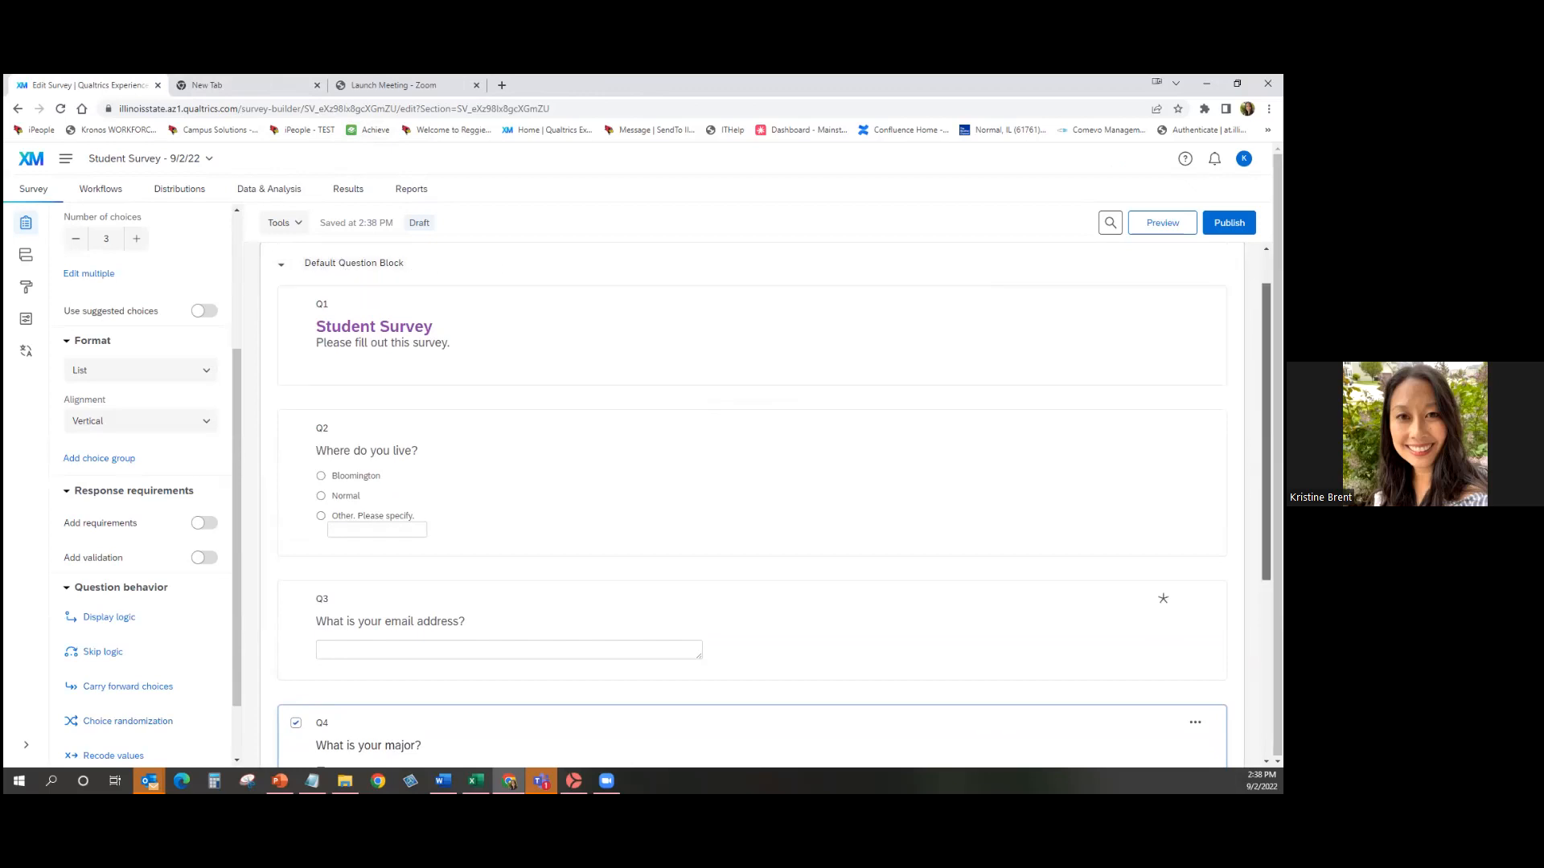
# Preview the survey, then add a new empty Block 1 below Q4's block.
pyautogui.scroll(1, 534, 271)
pyautogui.scroll(-2, 752, 506)
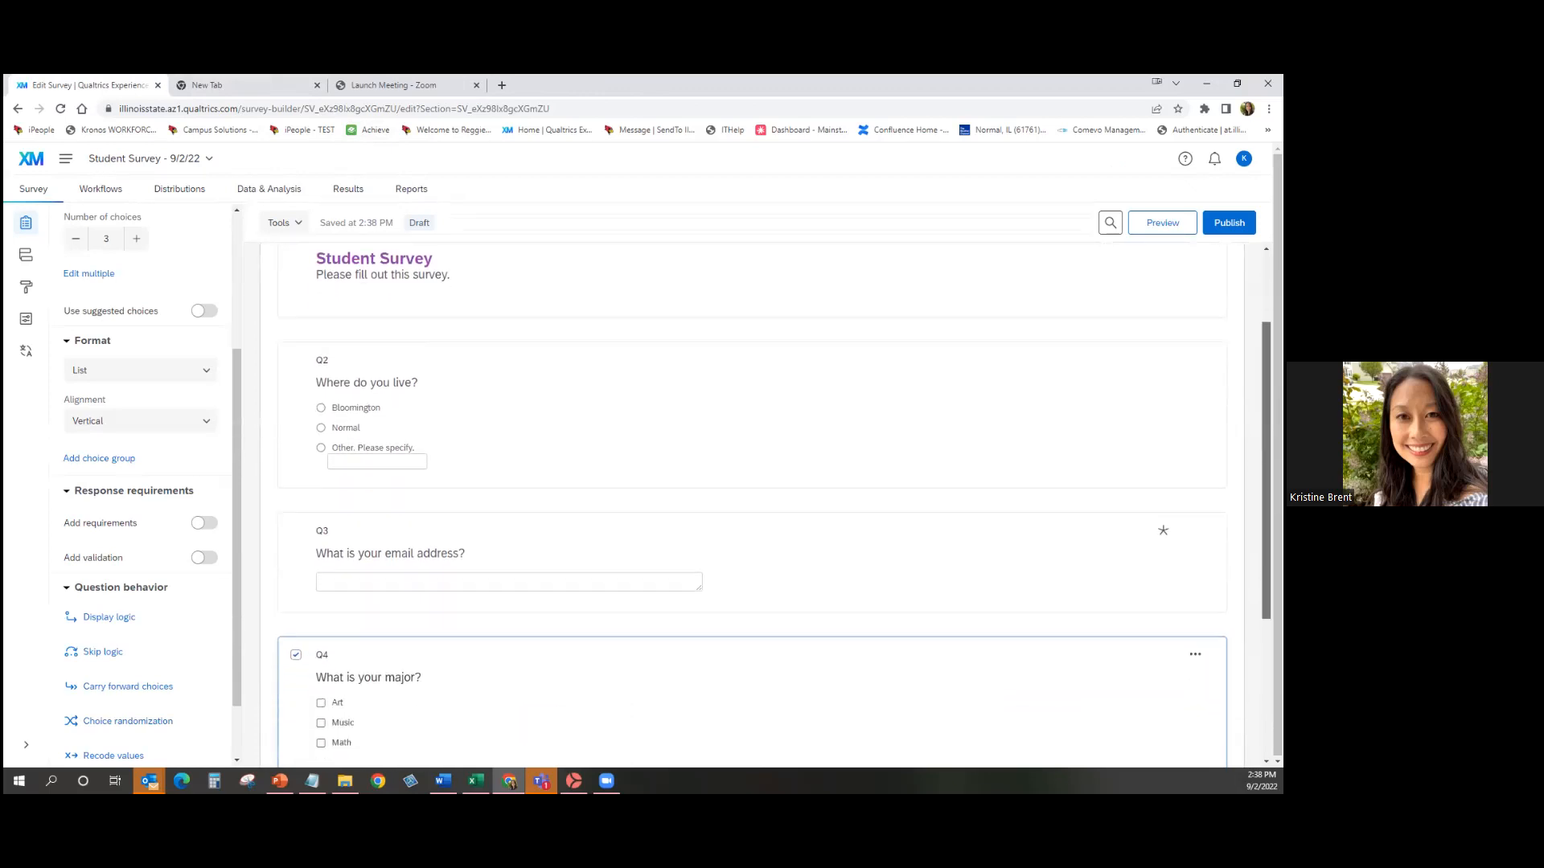
pyautogui.scroll(-1, 752, 507)
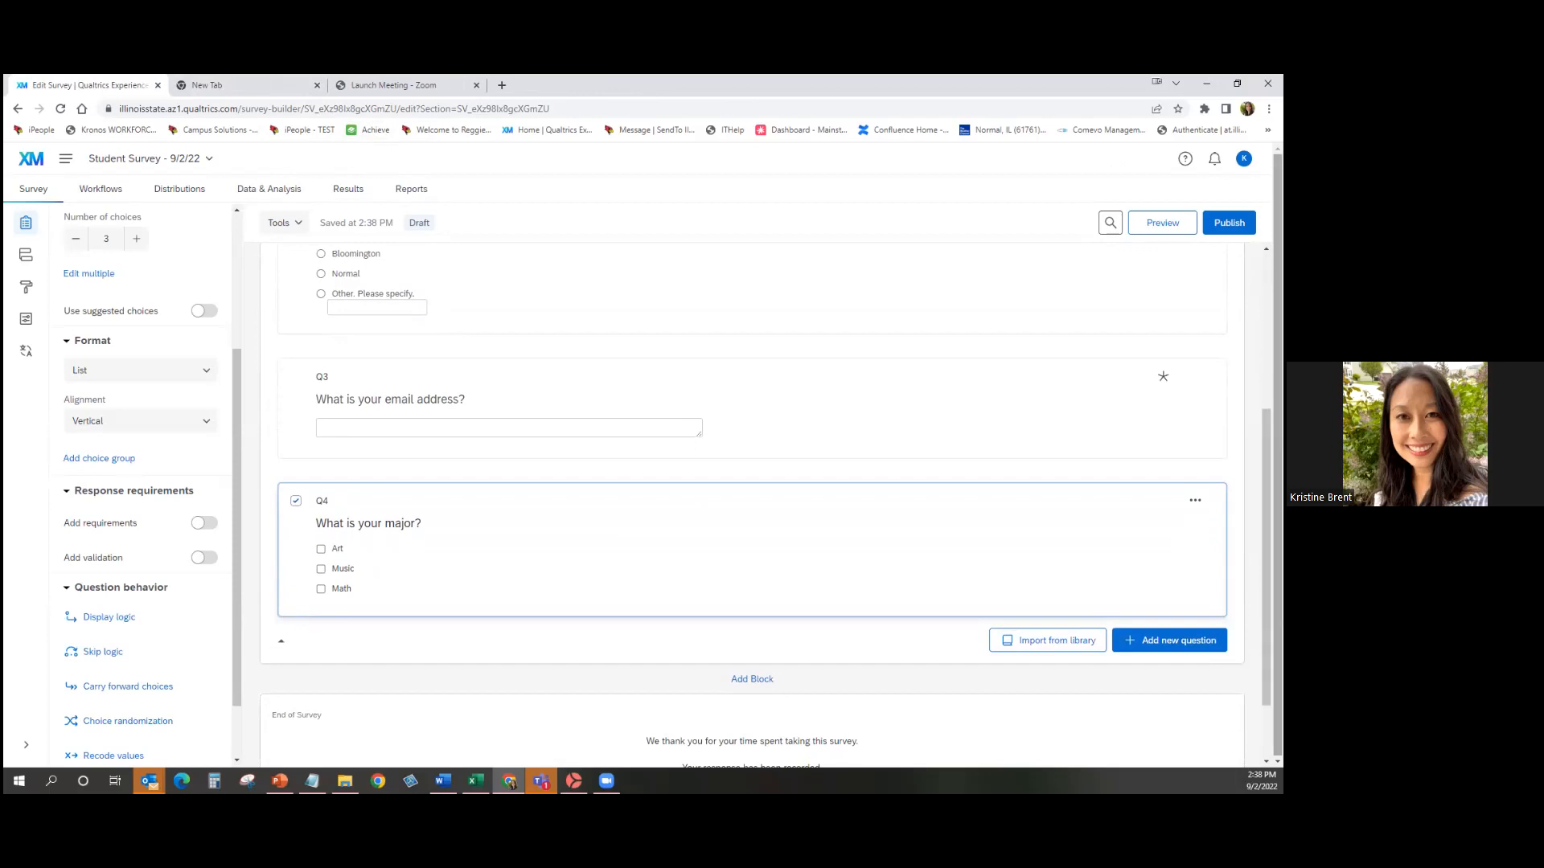
pyautogui.click(1162, 222)
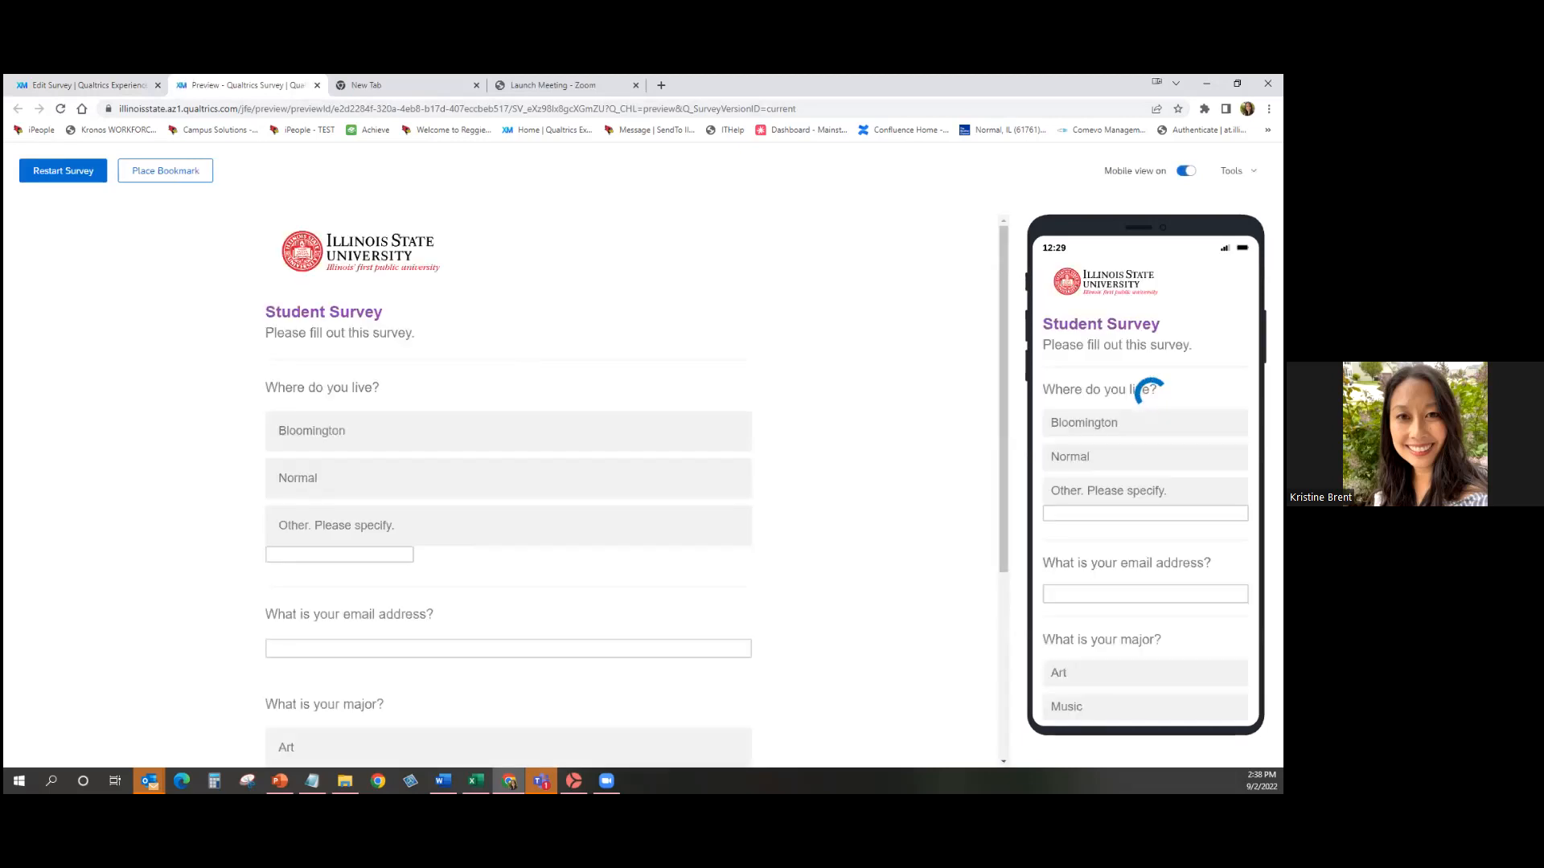
pyautogui.moveTo(1005, 280); pyautogui.dragTo(993, 332)
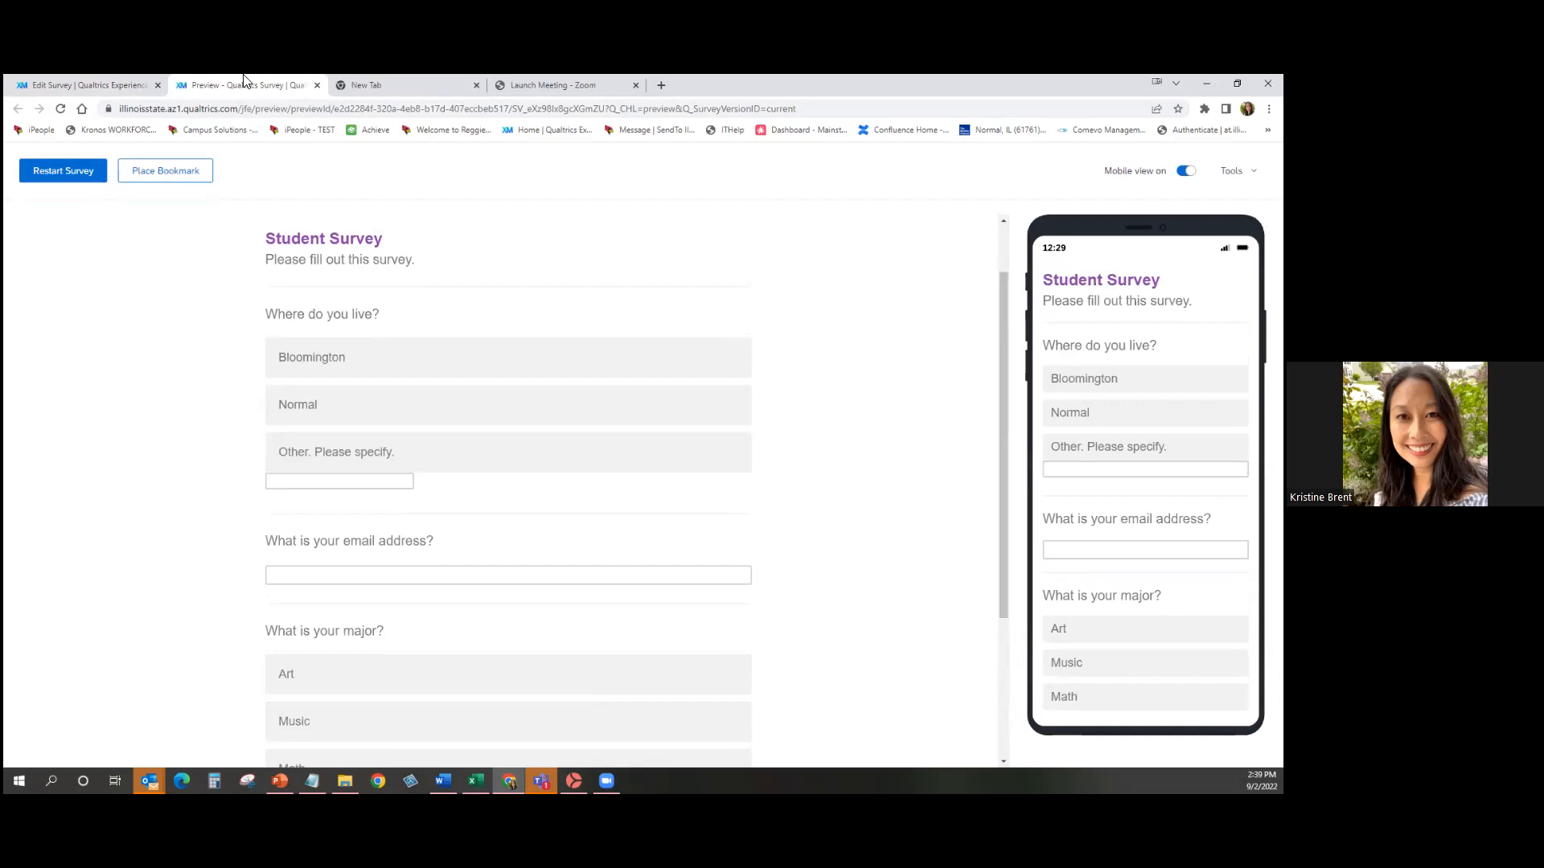
pyautogui.click(317, 85)
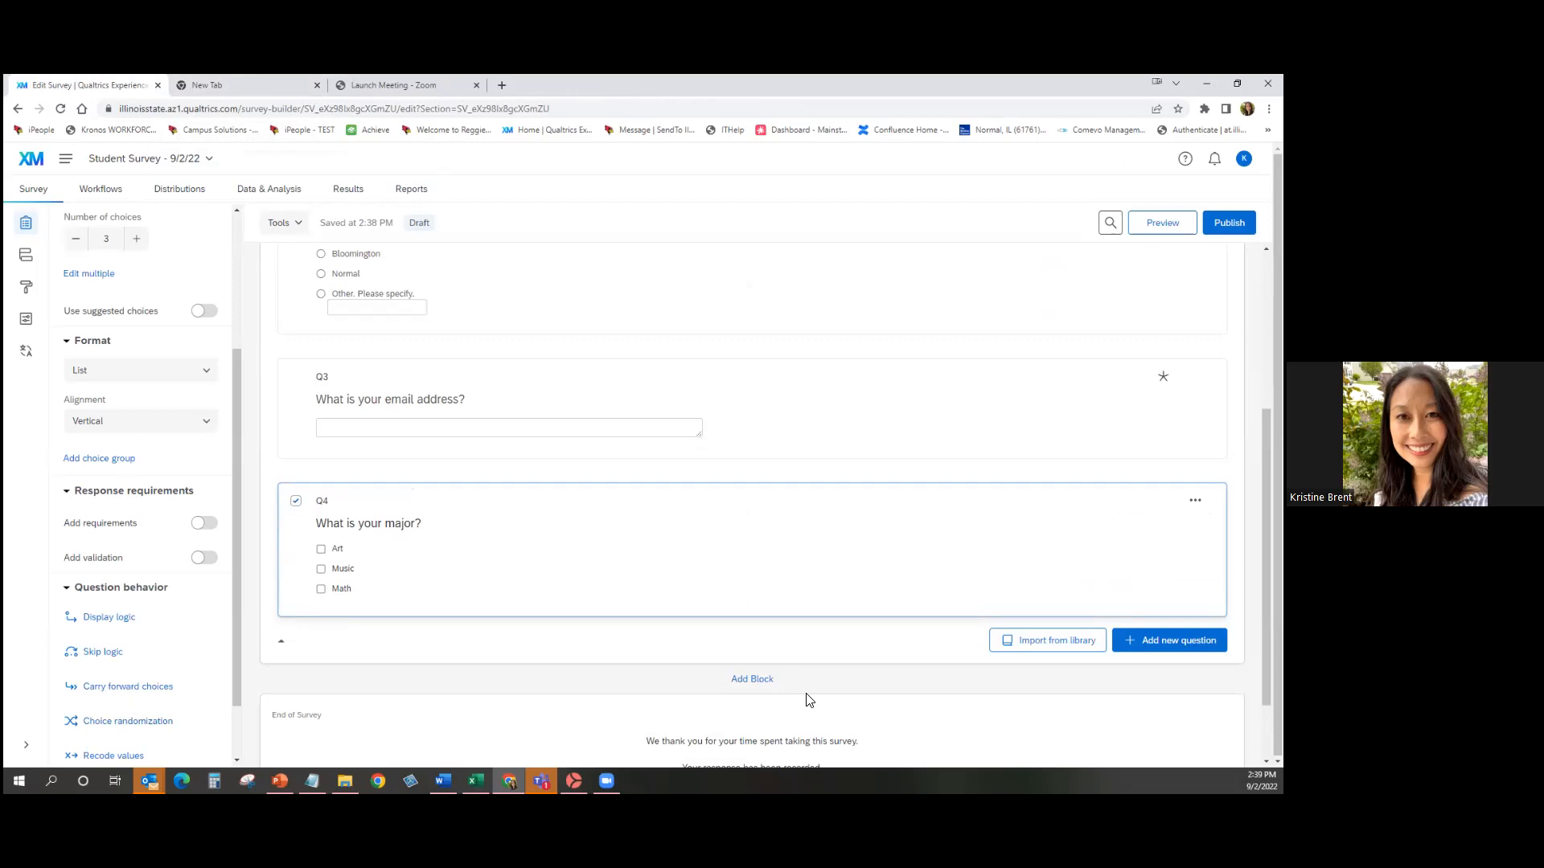
pyautogui.click(768, 680)
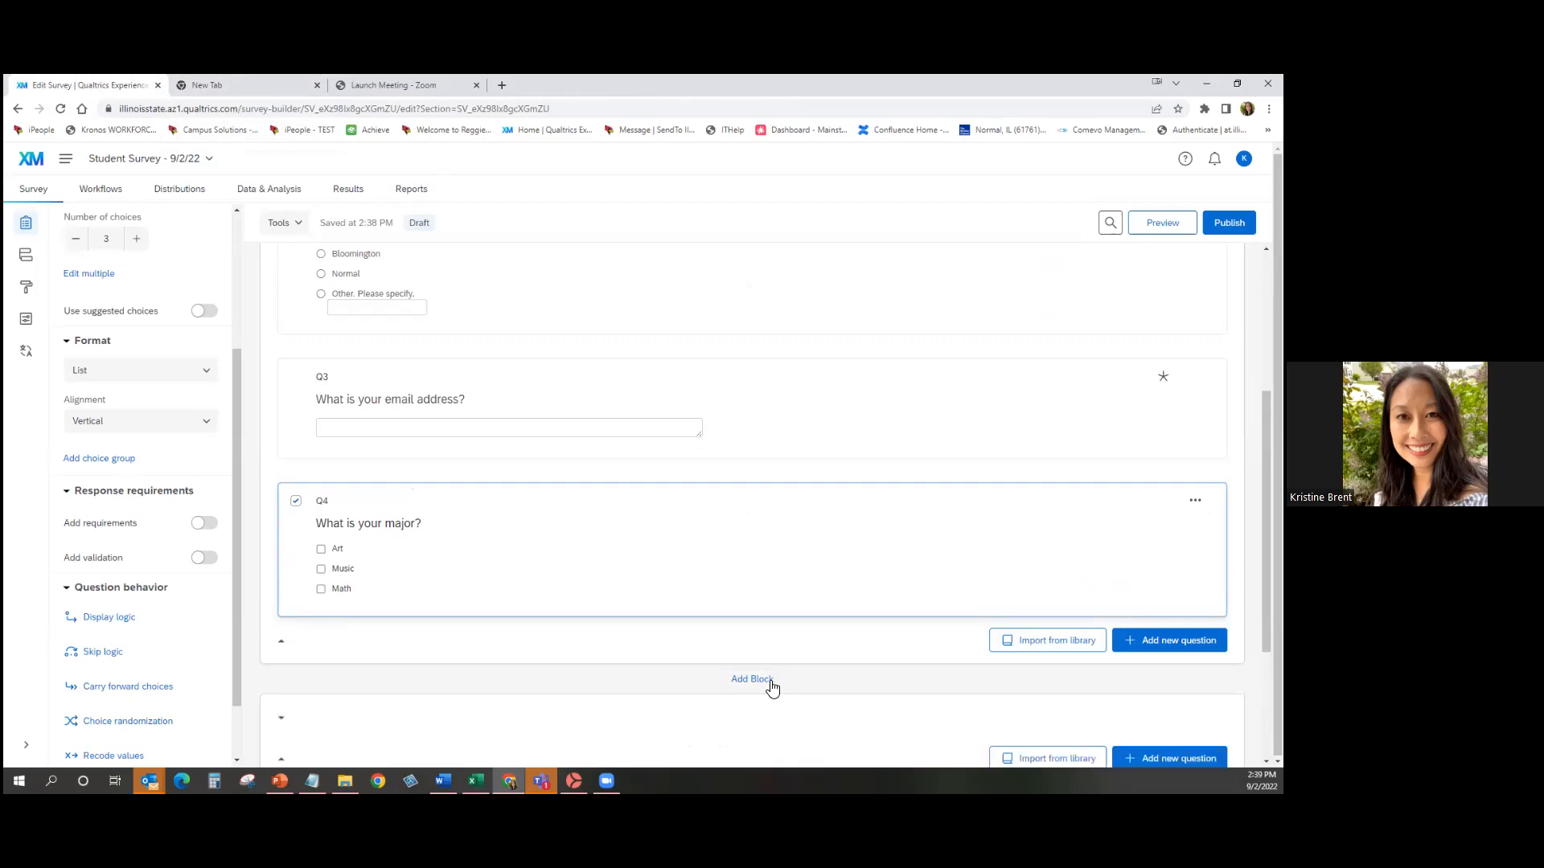
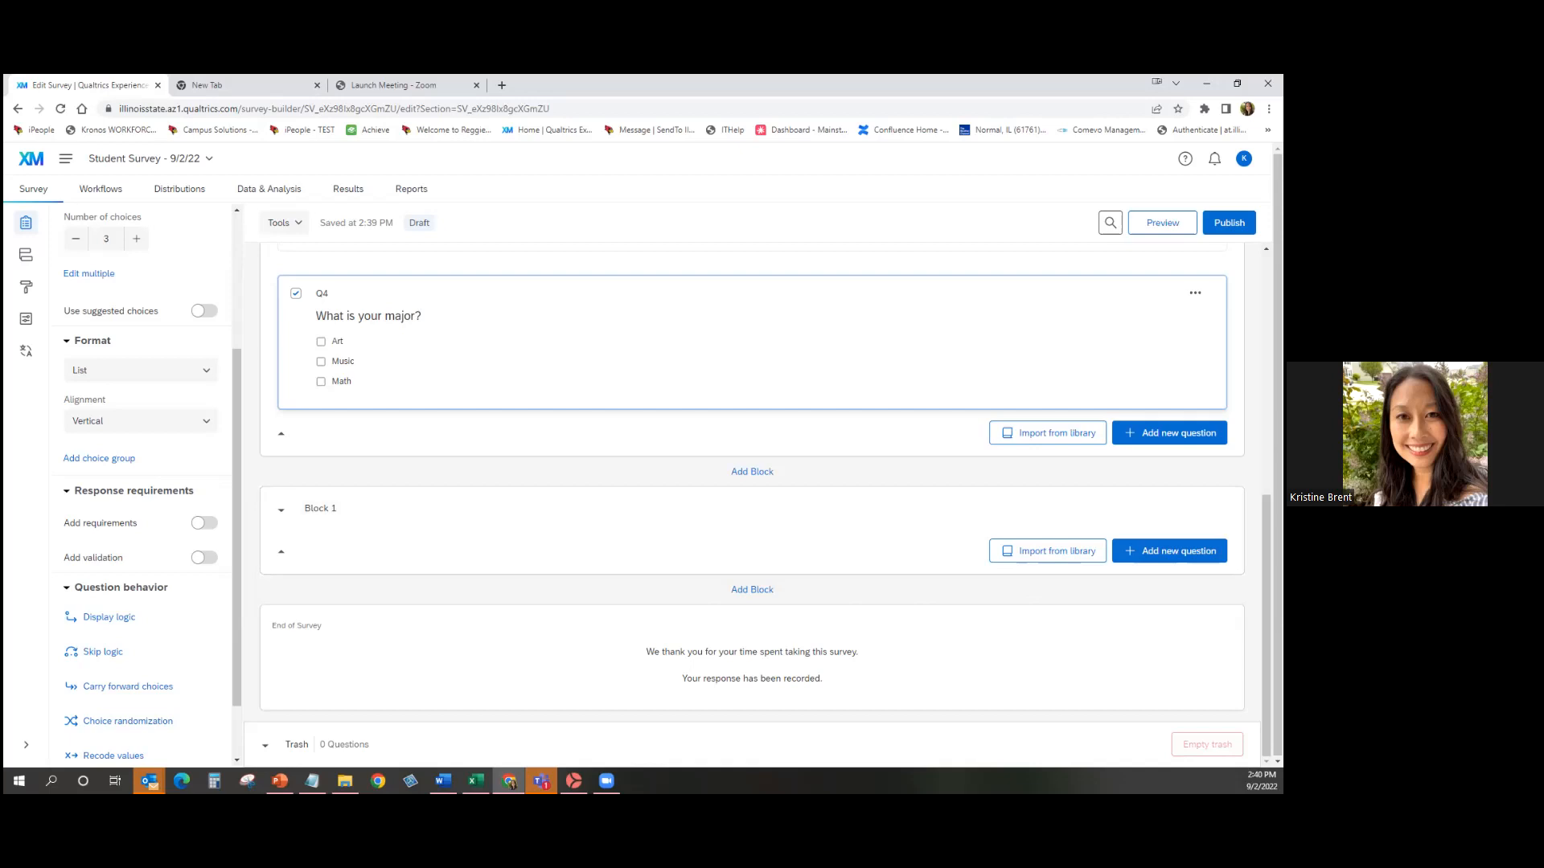
# Import the English Major Block's 3 questions from the library's Uncategorized folder.
pyautogui.click(1023, 567)
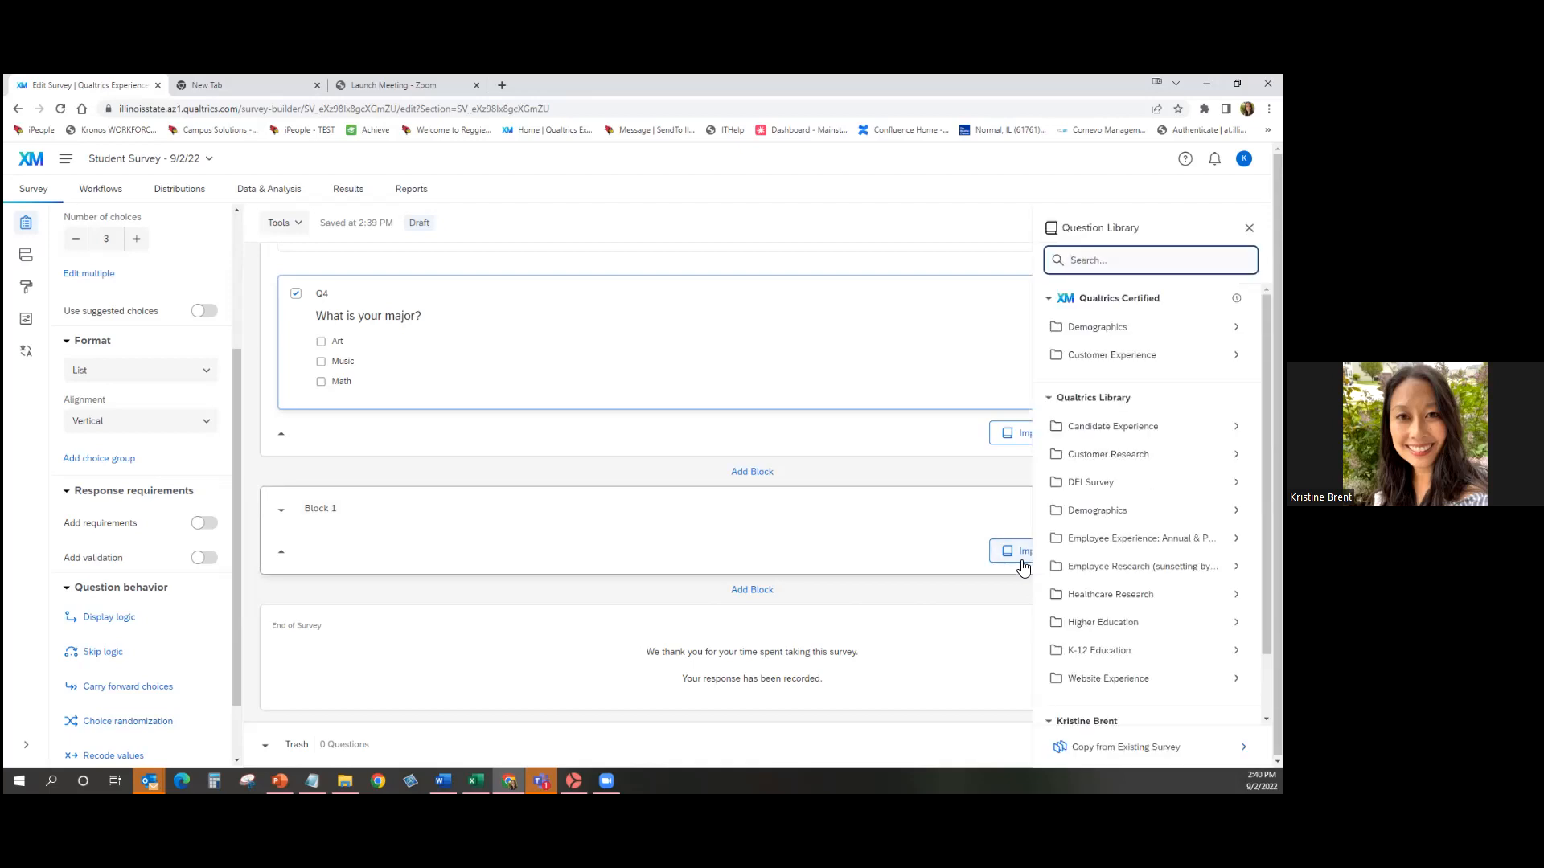
pyautogui.scroll(-1, 1142, 454)
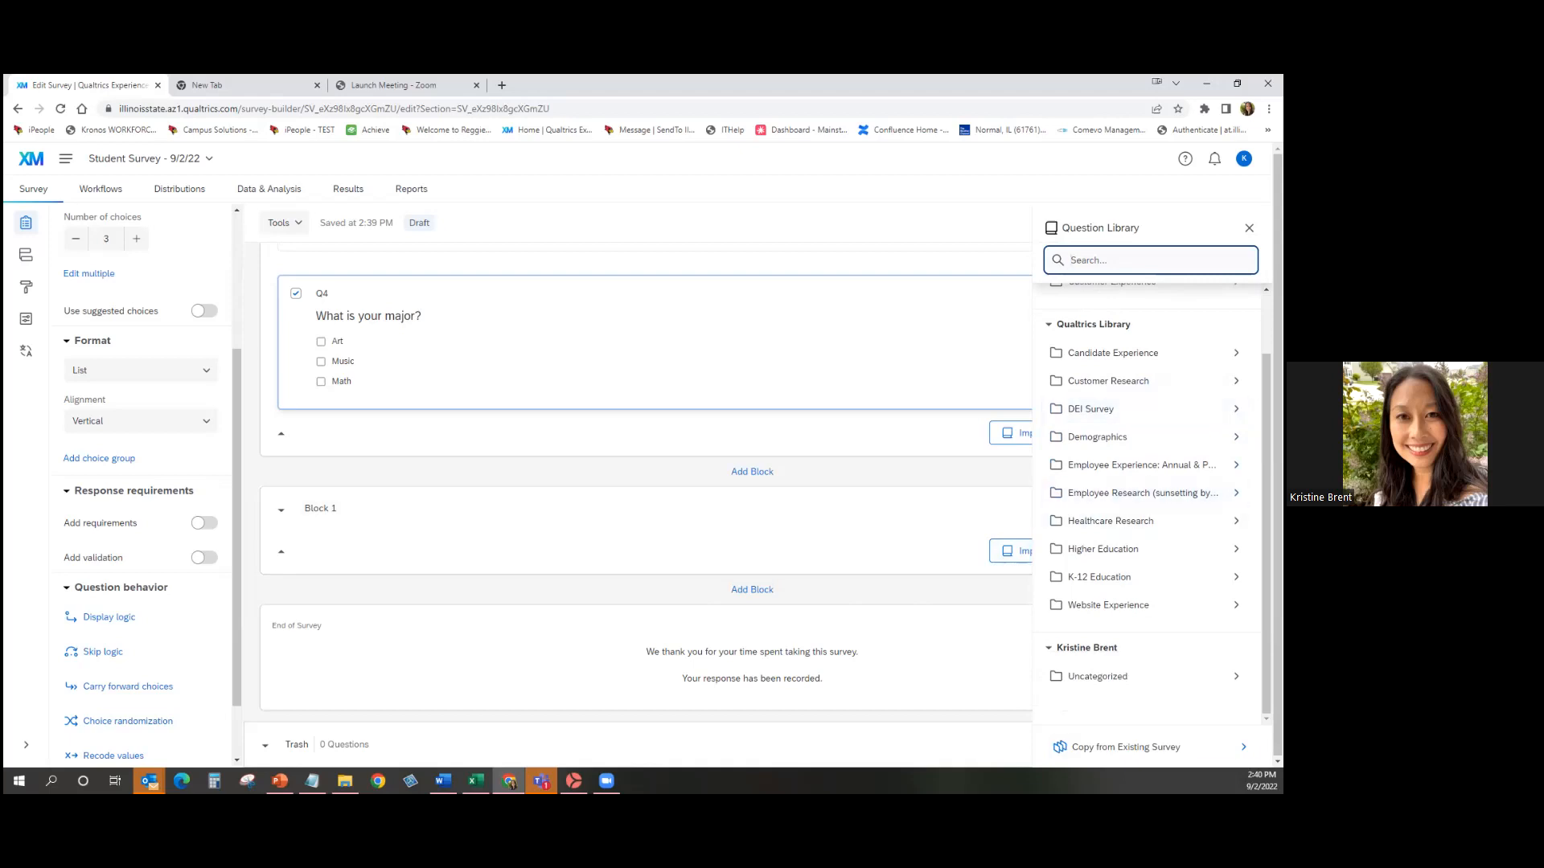
pyautogui.click(1125, 676)
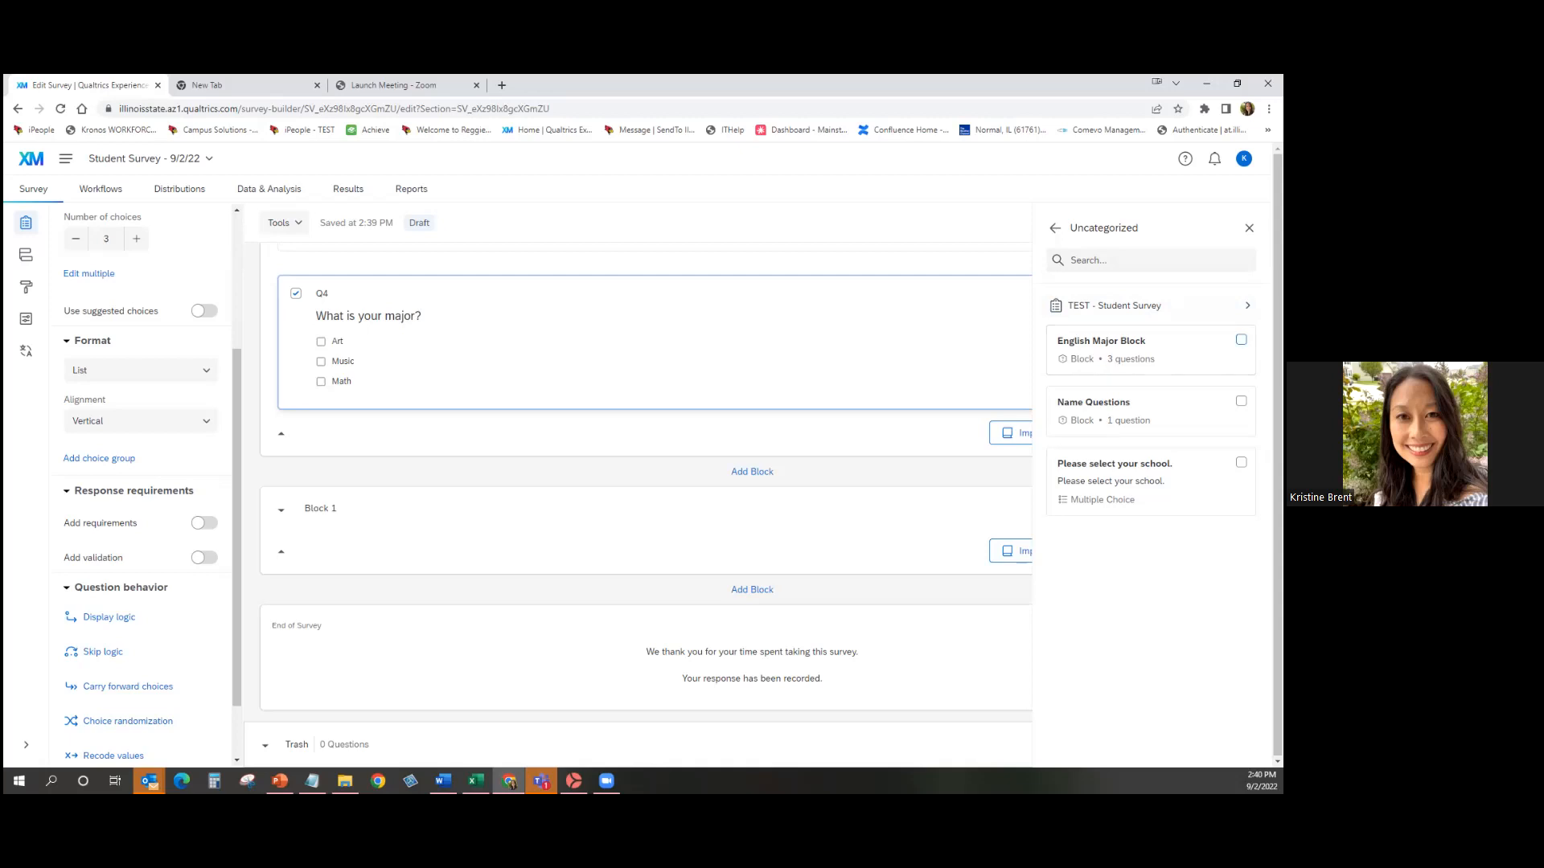
pyautogui.click(1240, 341)
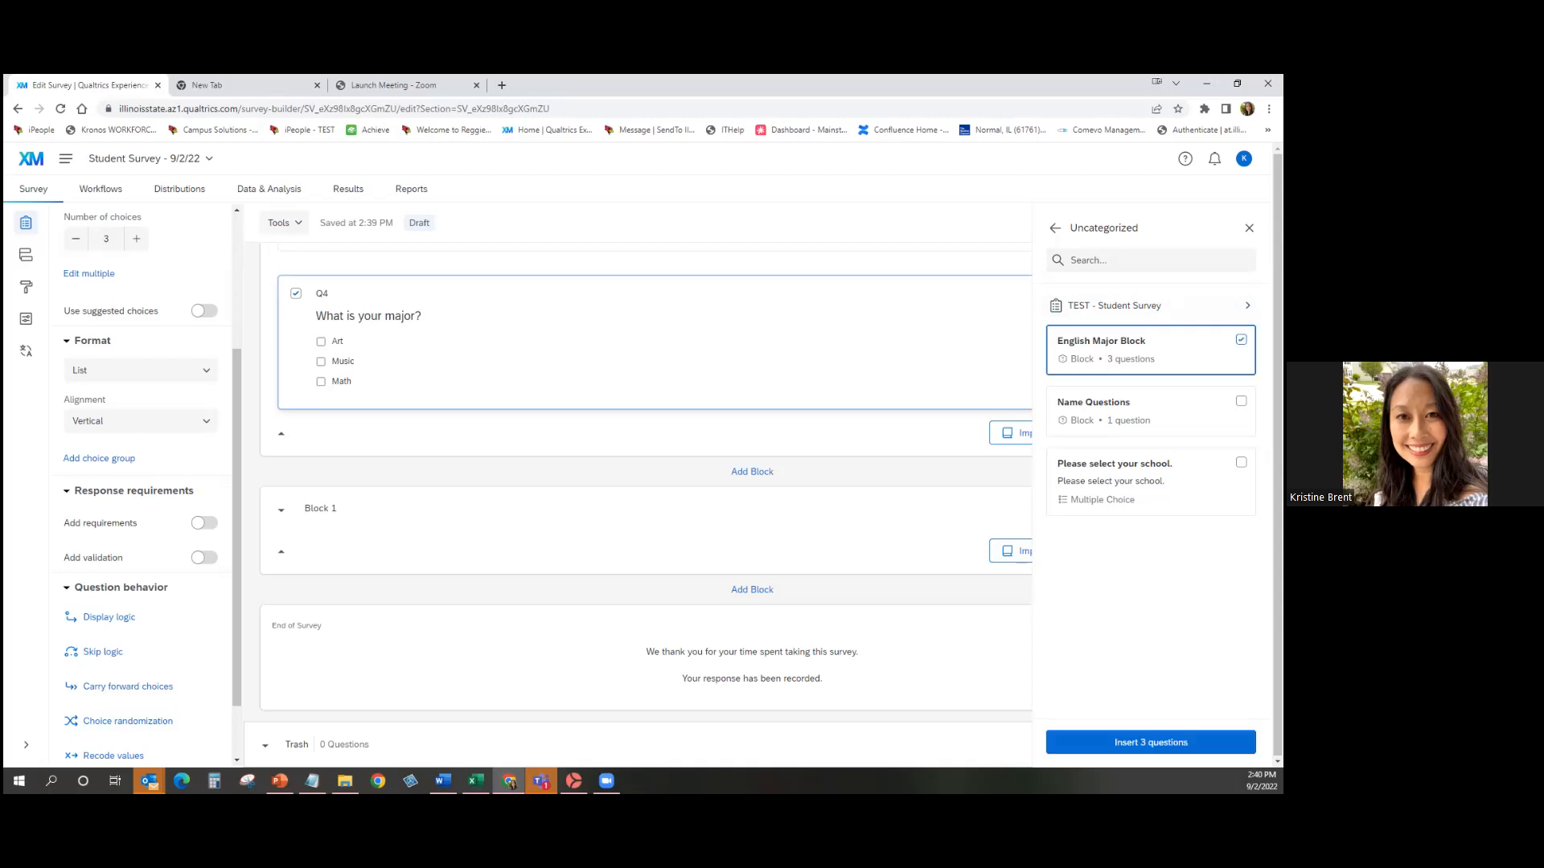
pyautogui.click(1150, 742)
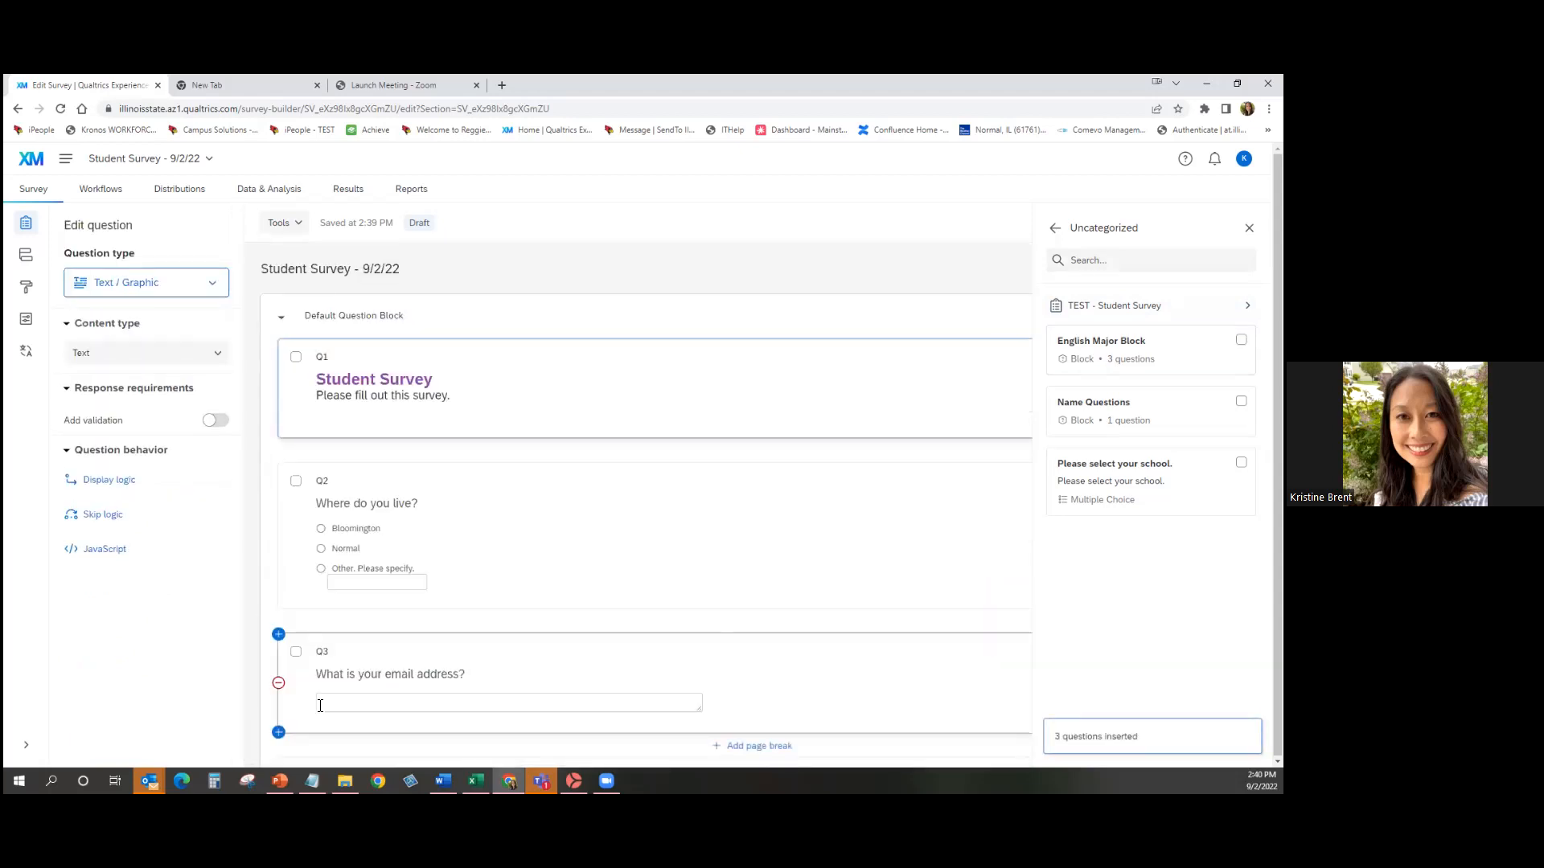
# Close the Question Library panel and look over the new English Major Block's Q1–Q3.
pyautogui.scroll(-6, 320, 705)
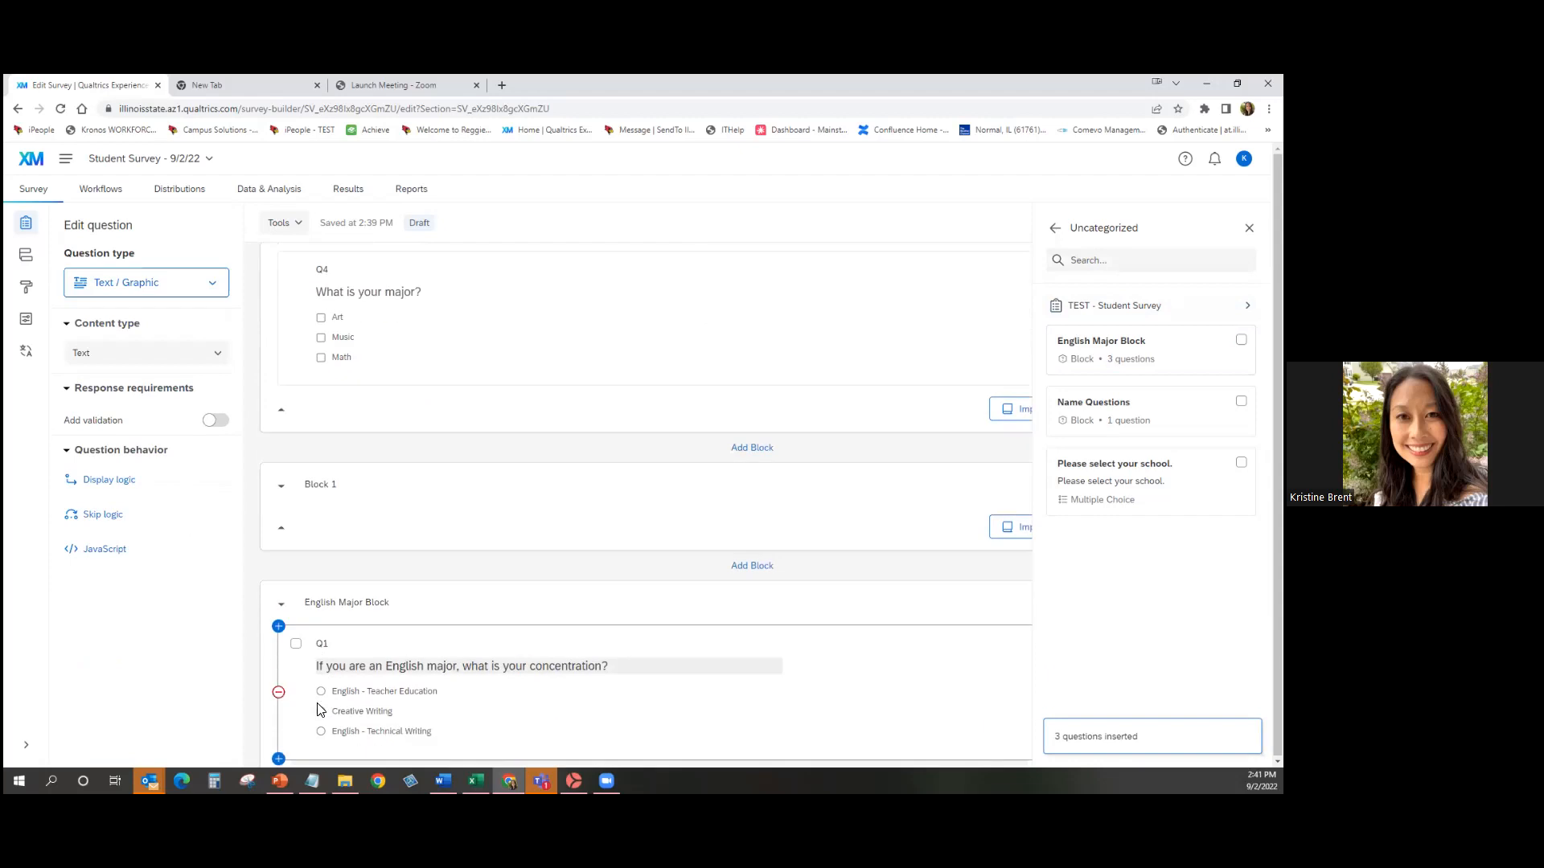
pyautogui.scroll(-1, 320, 709)
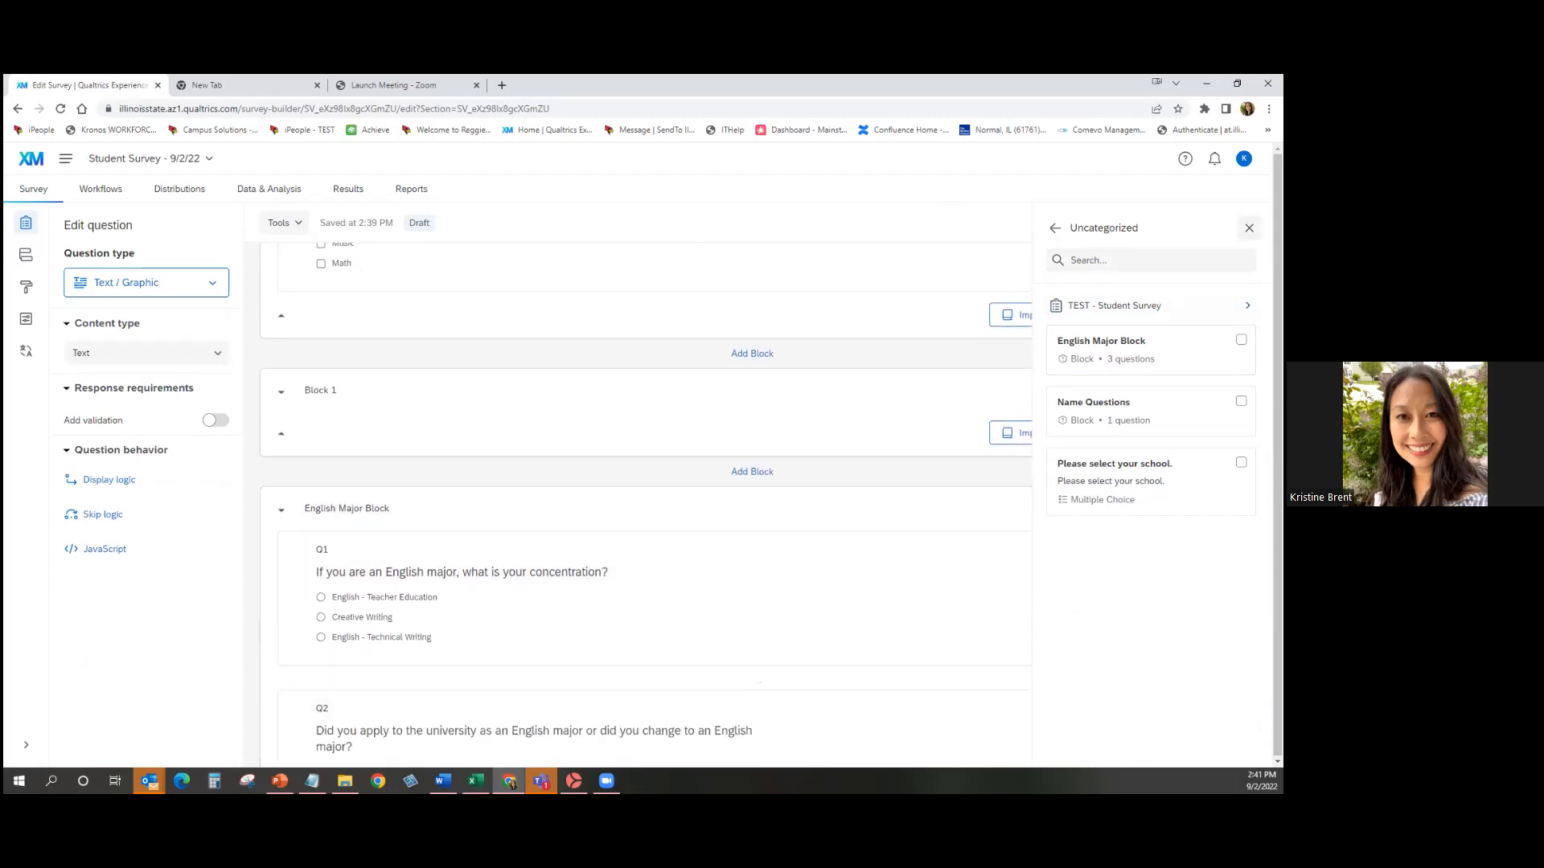
pyautogui.click(1249, 227)
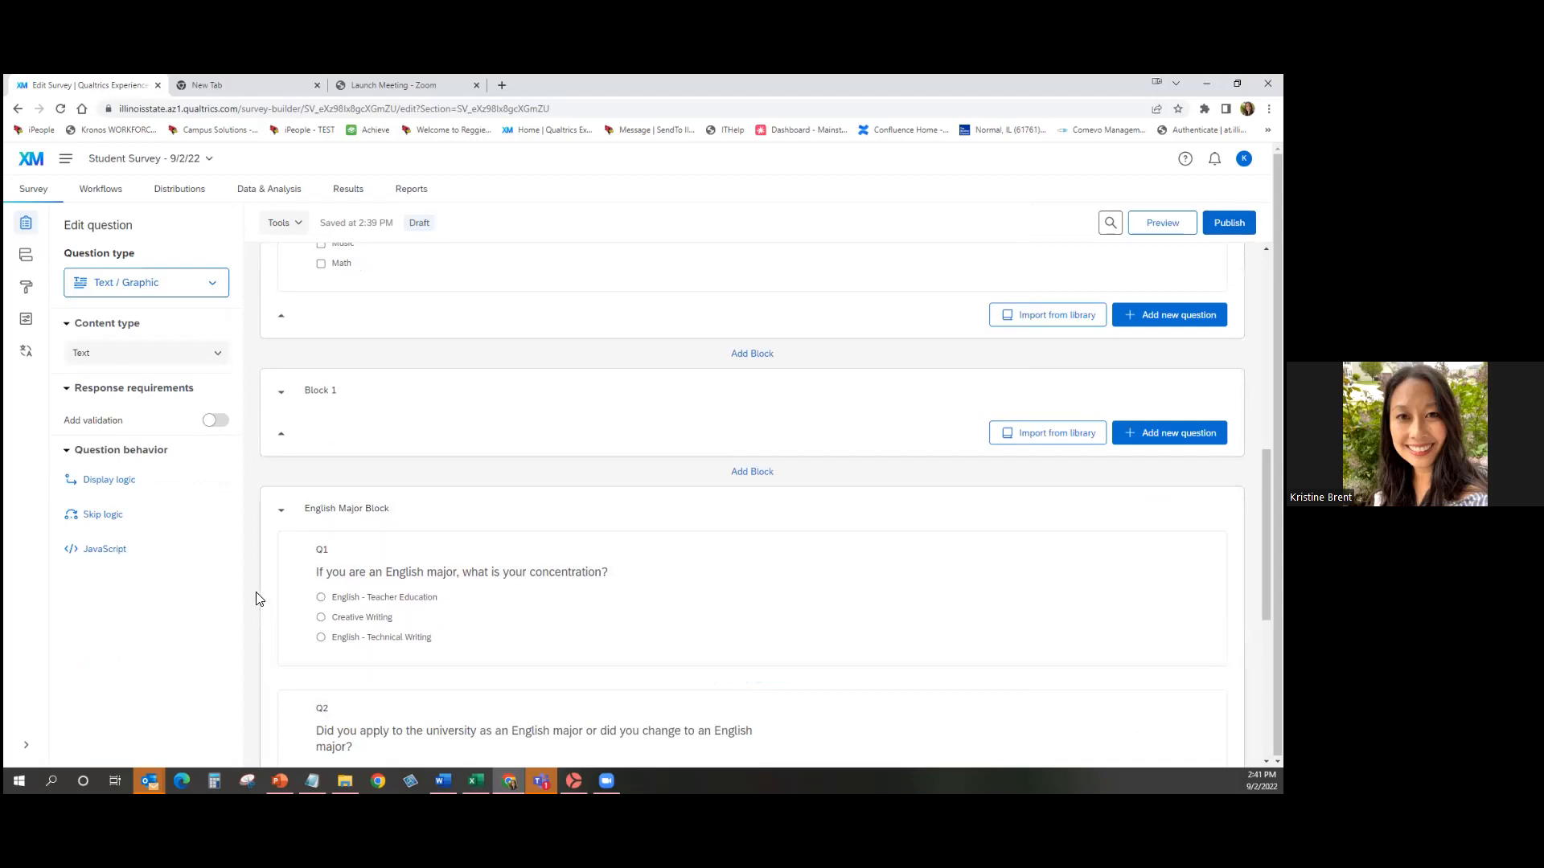
pyautogui.scroll(-2, 259, 599)
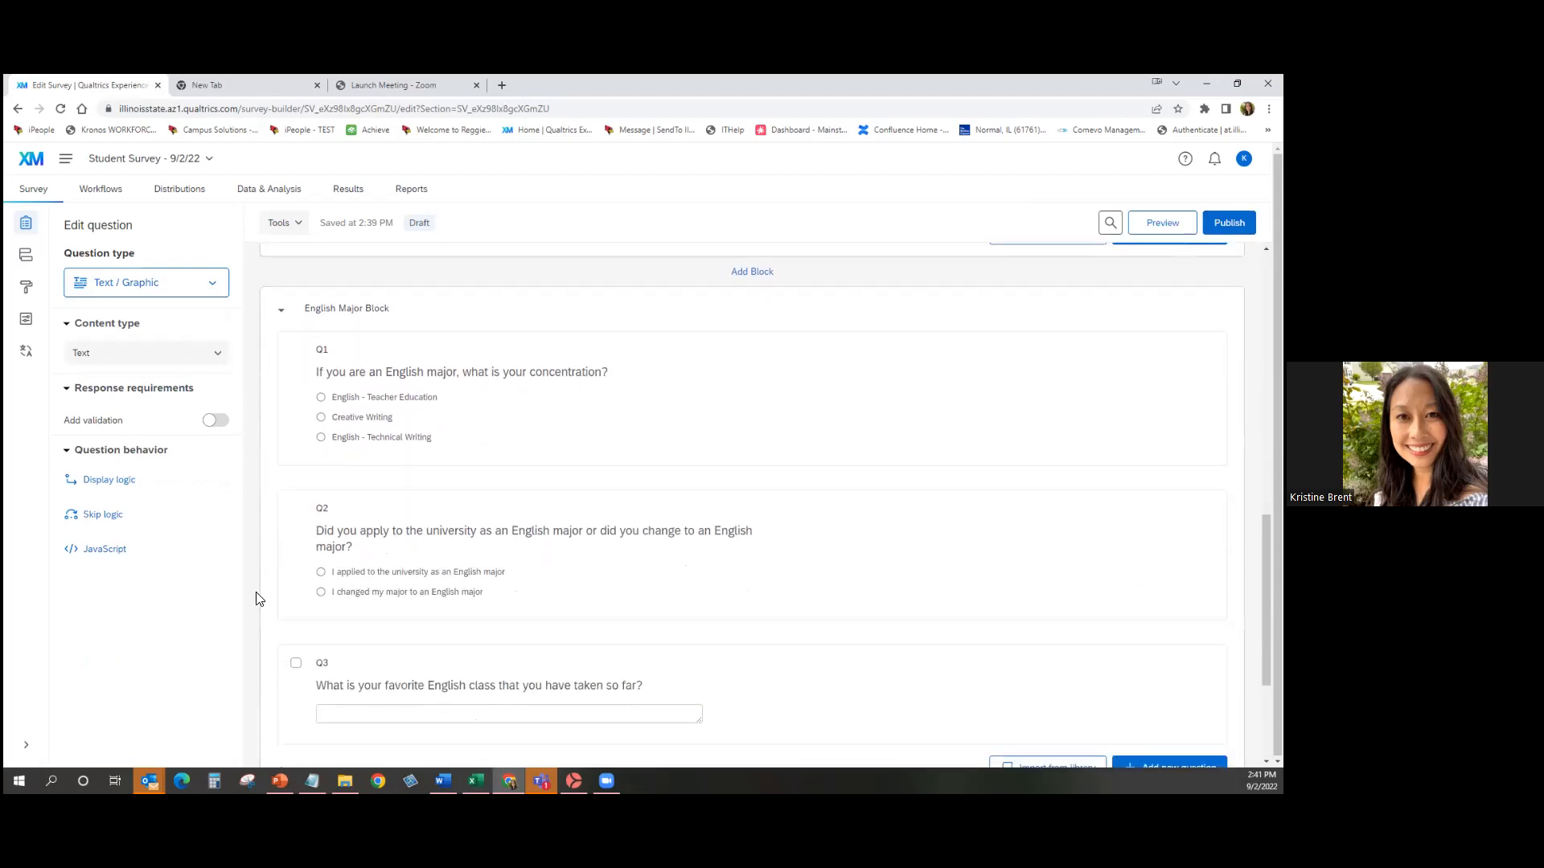
pyautogui.scroll(1, 259, 599)
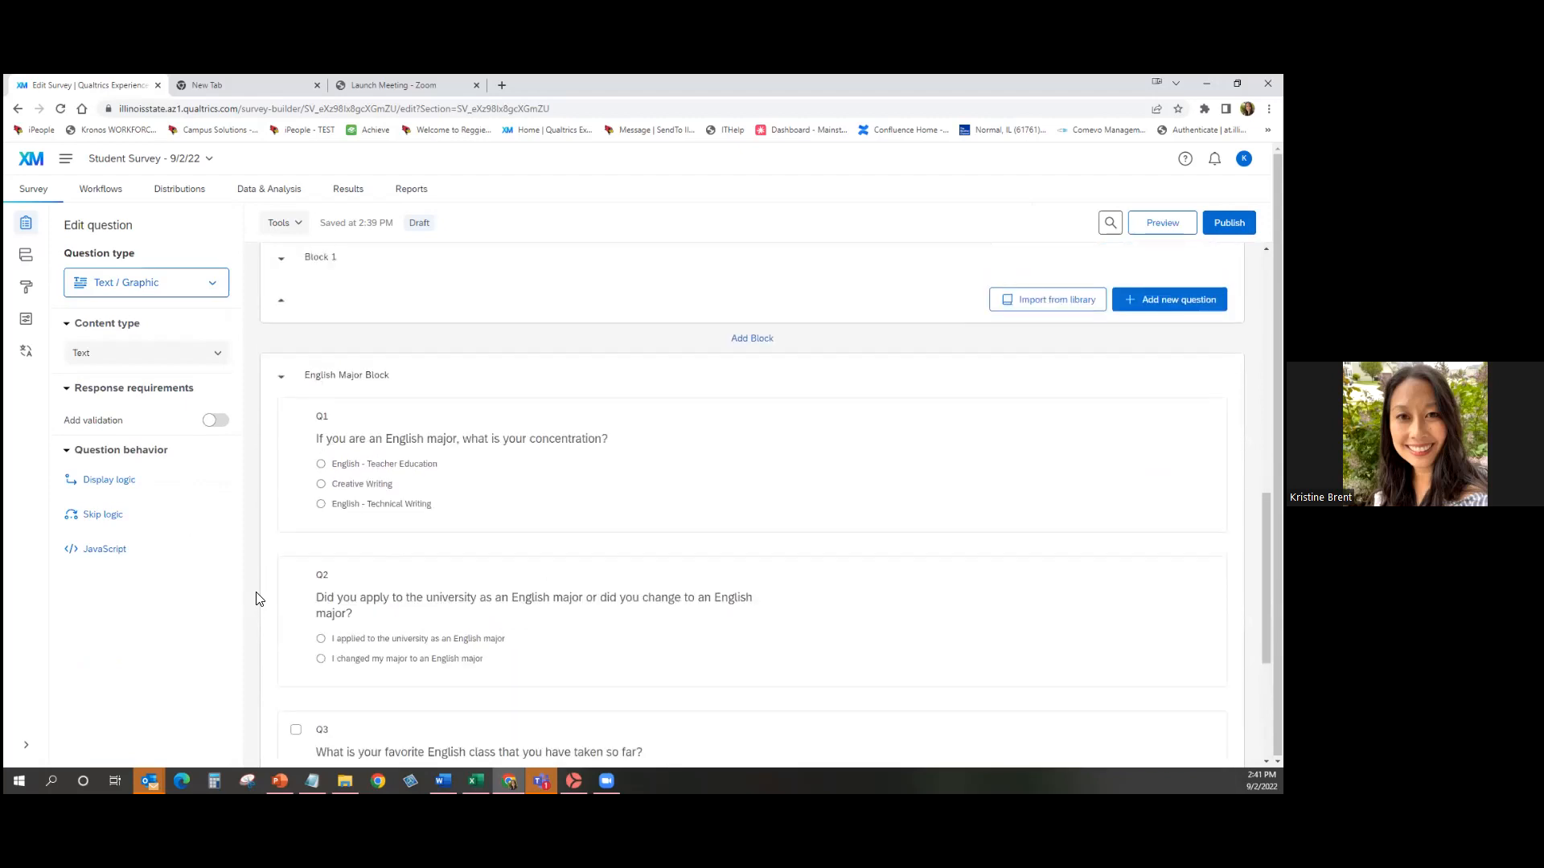
pyautogui.scroll(1, 259, 599)
pyautogui.scroll(1, 259, 599)
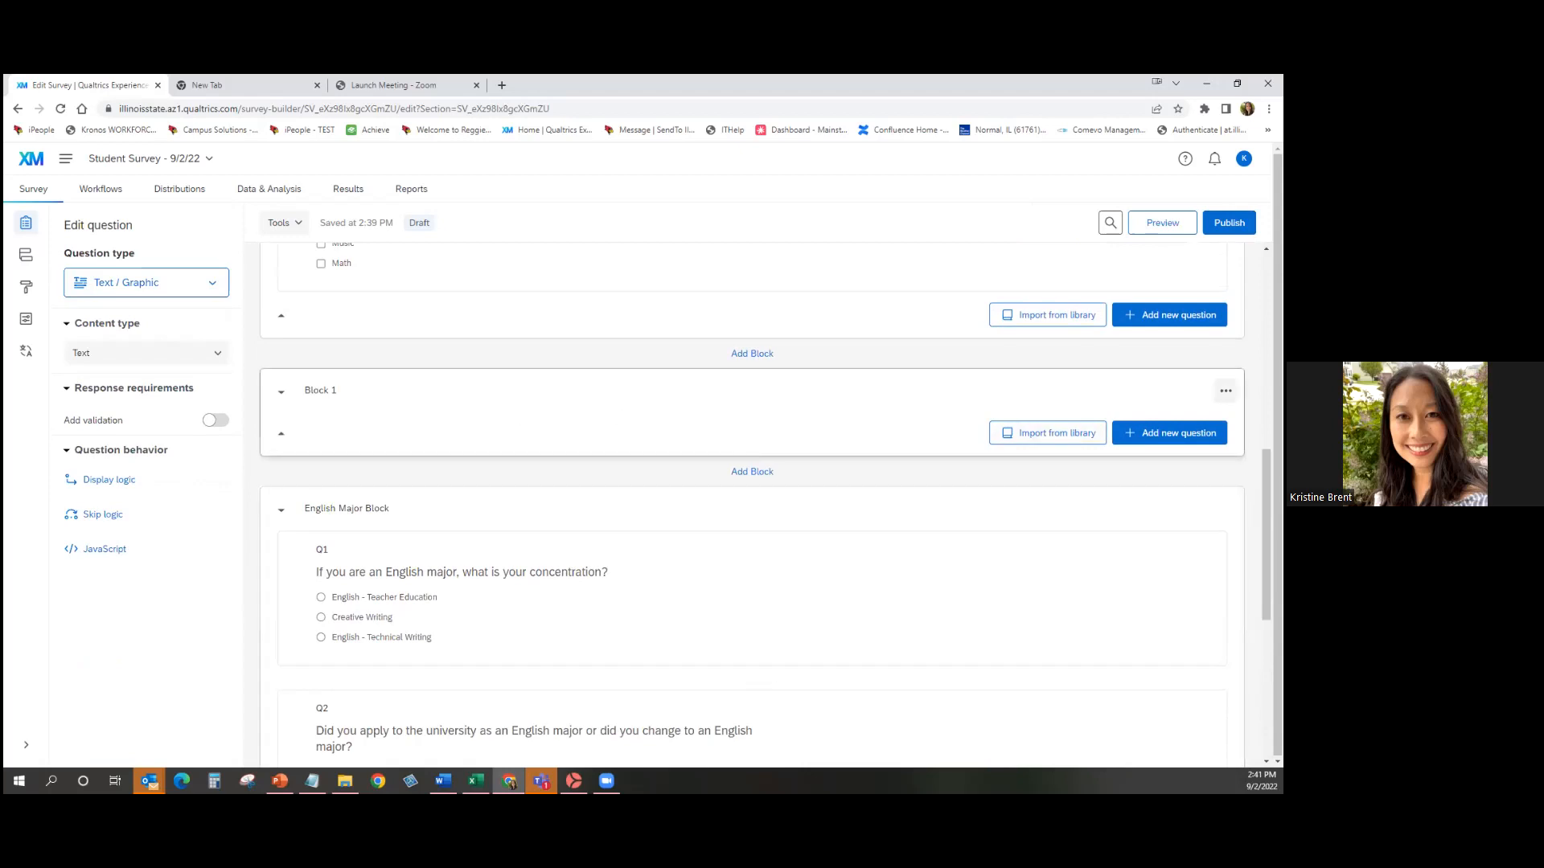
# Delete the empty Block 1 and confirm the deletion in the Delete block dialog.
pyautogui.click(1226, 391)
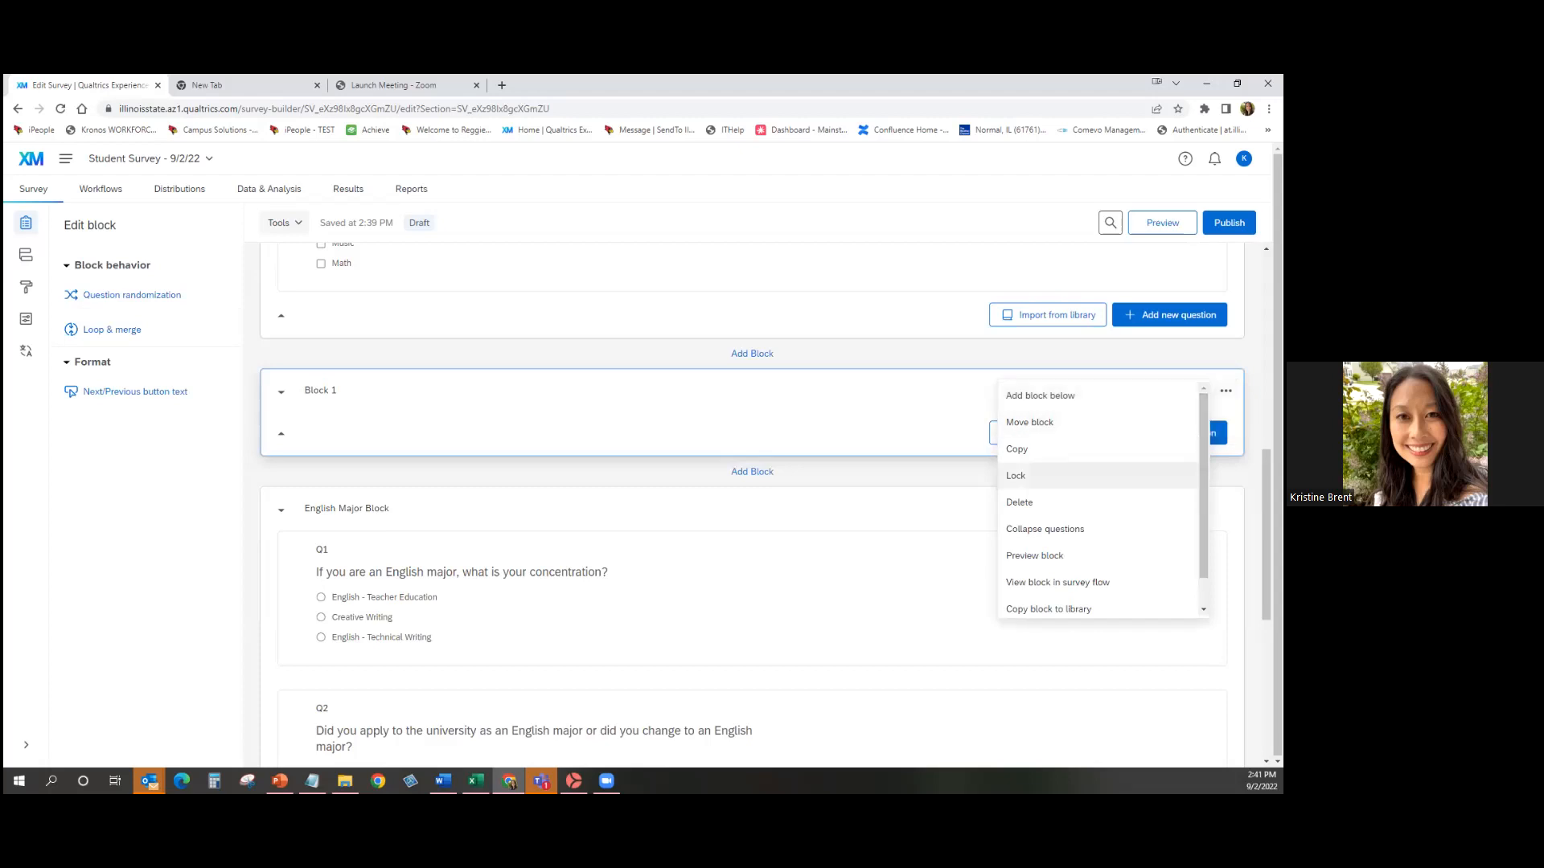
pyautogui.click(1018, 501)
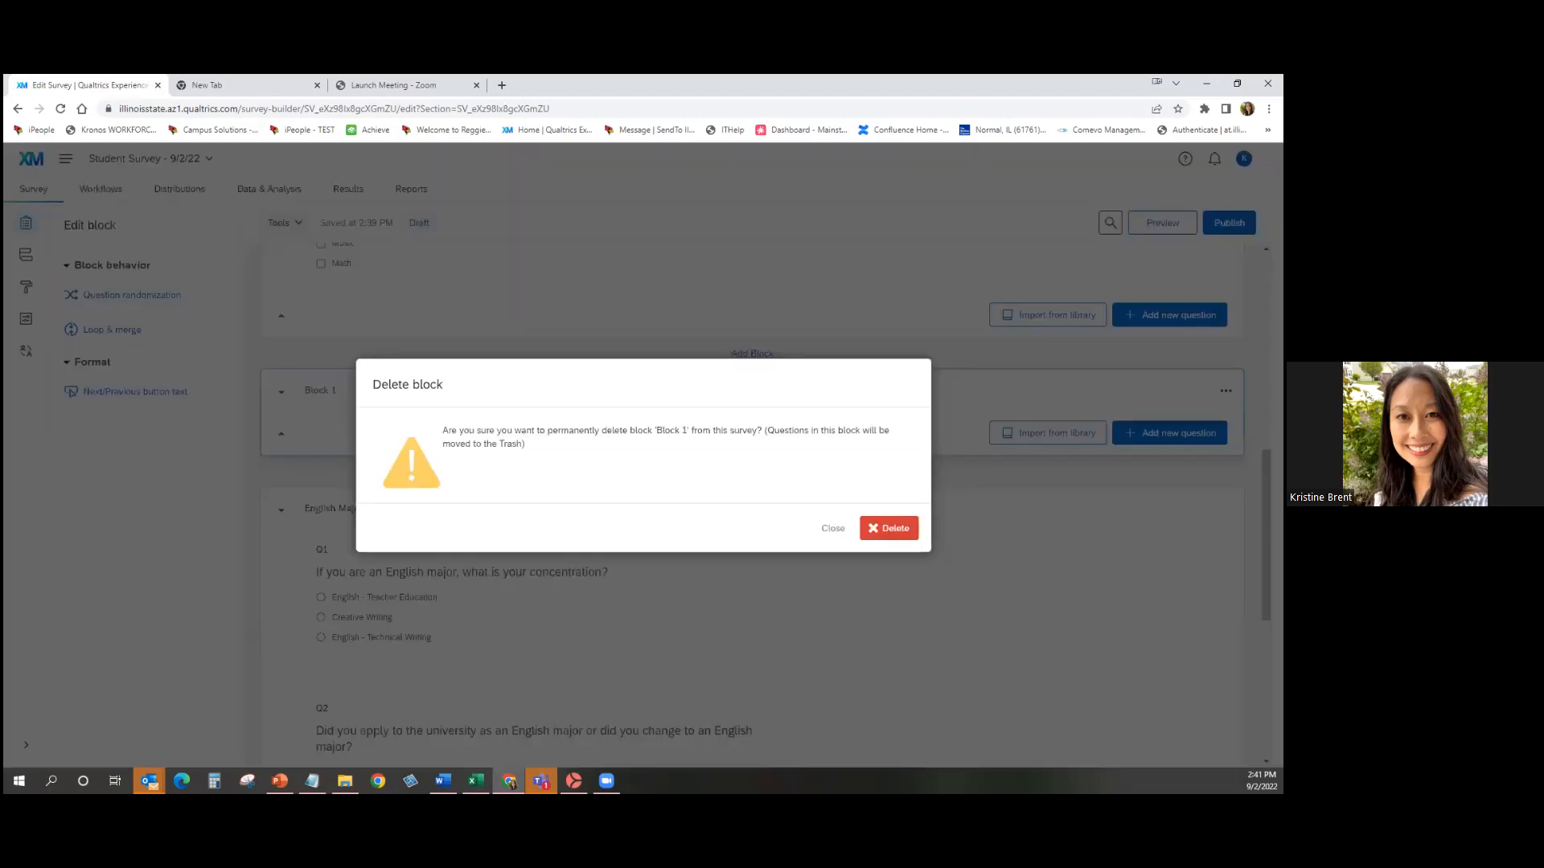
pyautogui.click(882, 529)
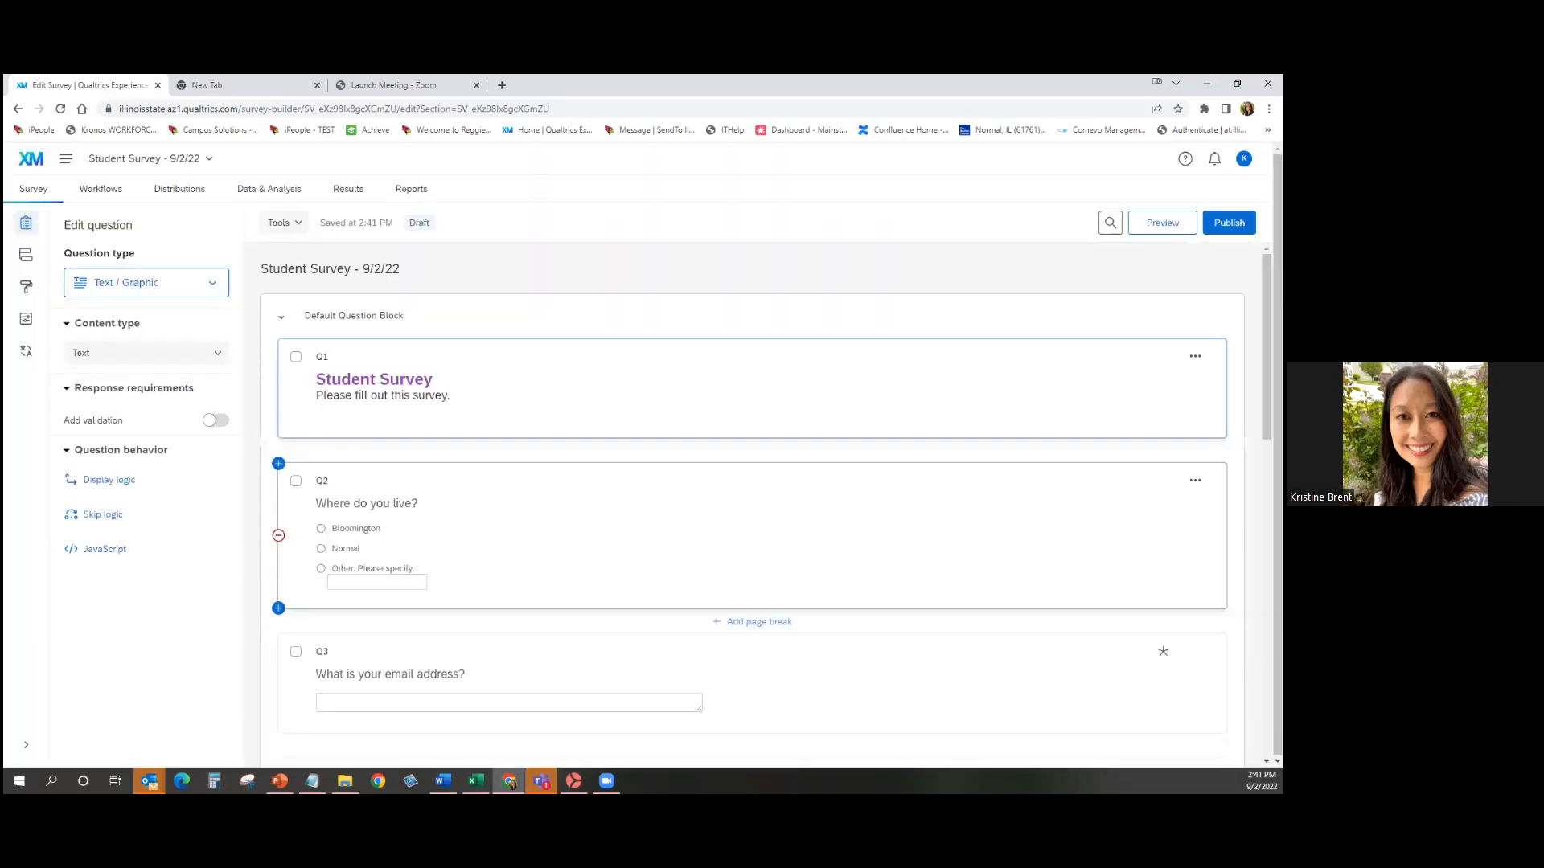
pyautogui.scroll(-7, 751, 583)
pyautogui.scroll(4, 751, 583)
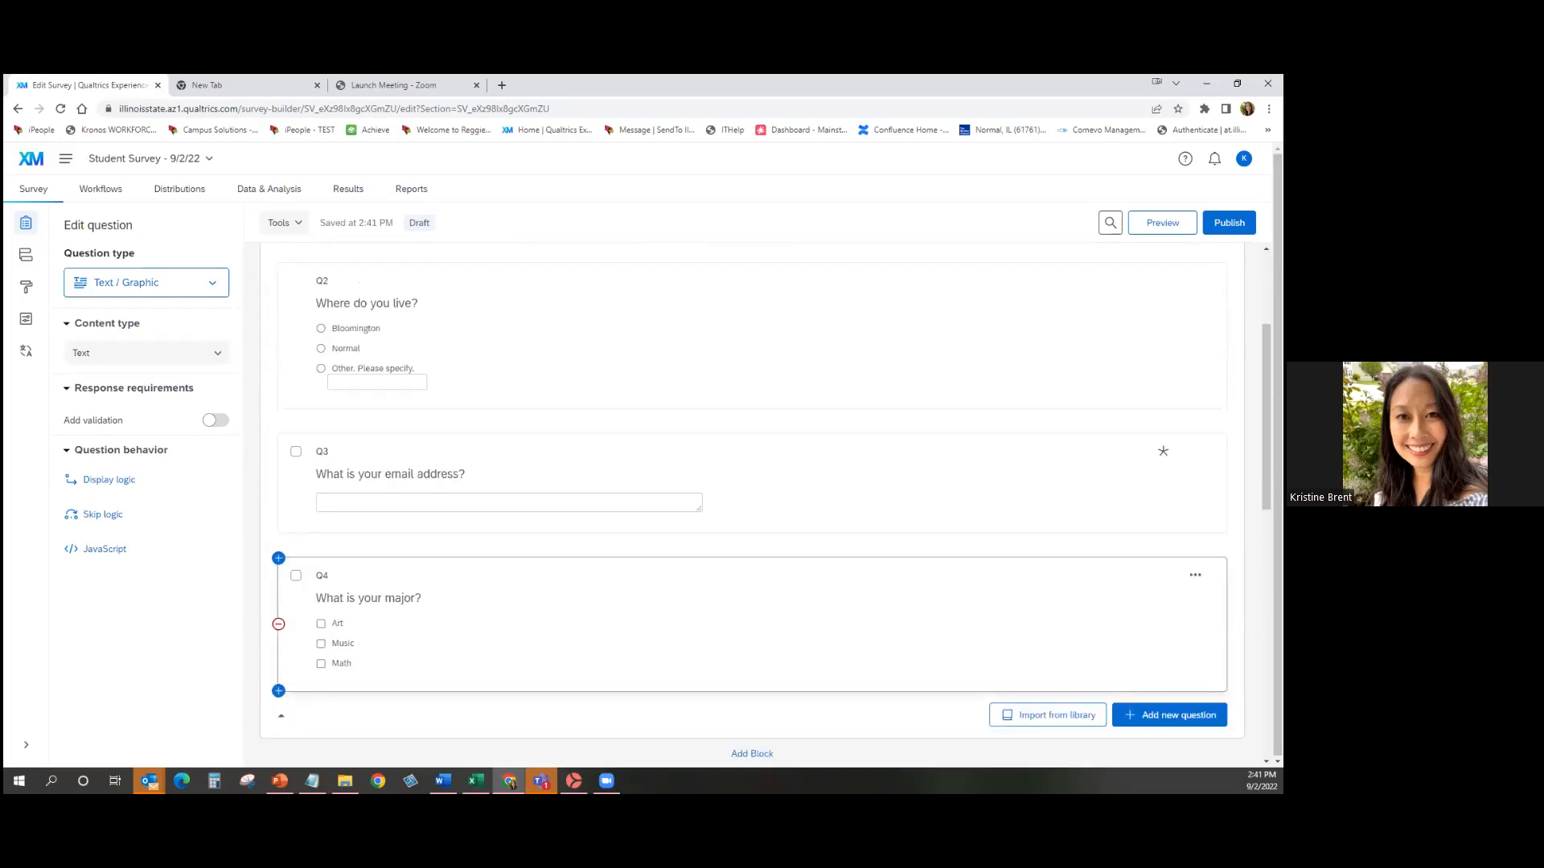
pyautogui.scroll(2, 619, 396)
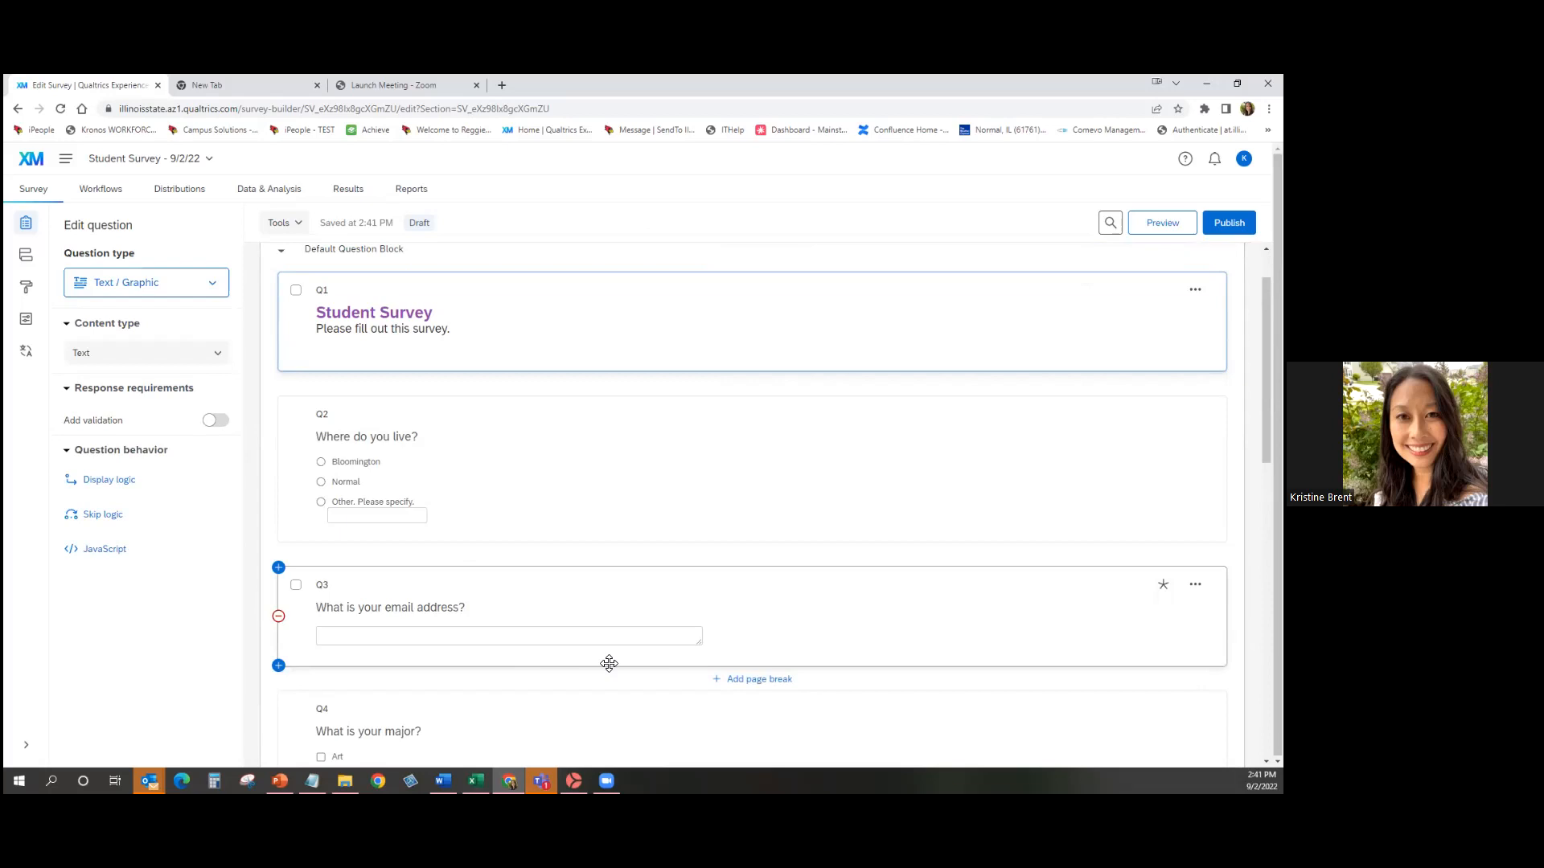
pyautogui.scroll(-3, 609, 663)
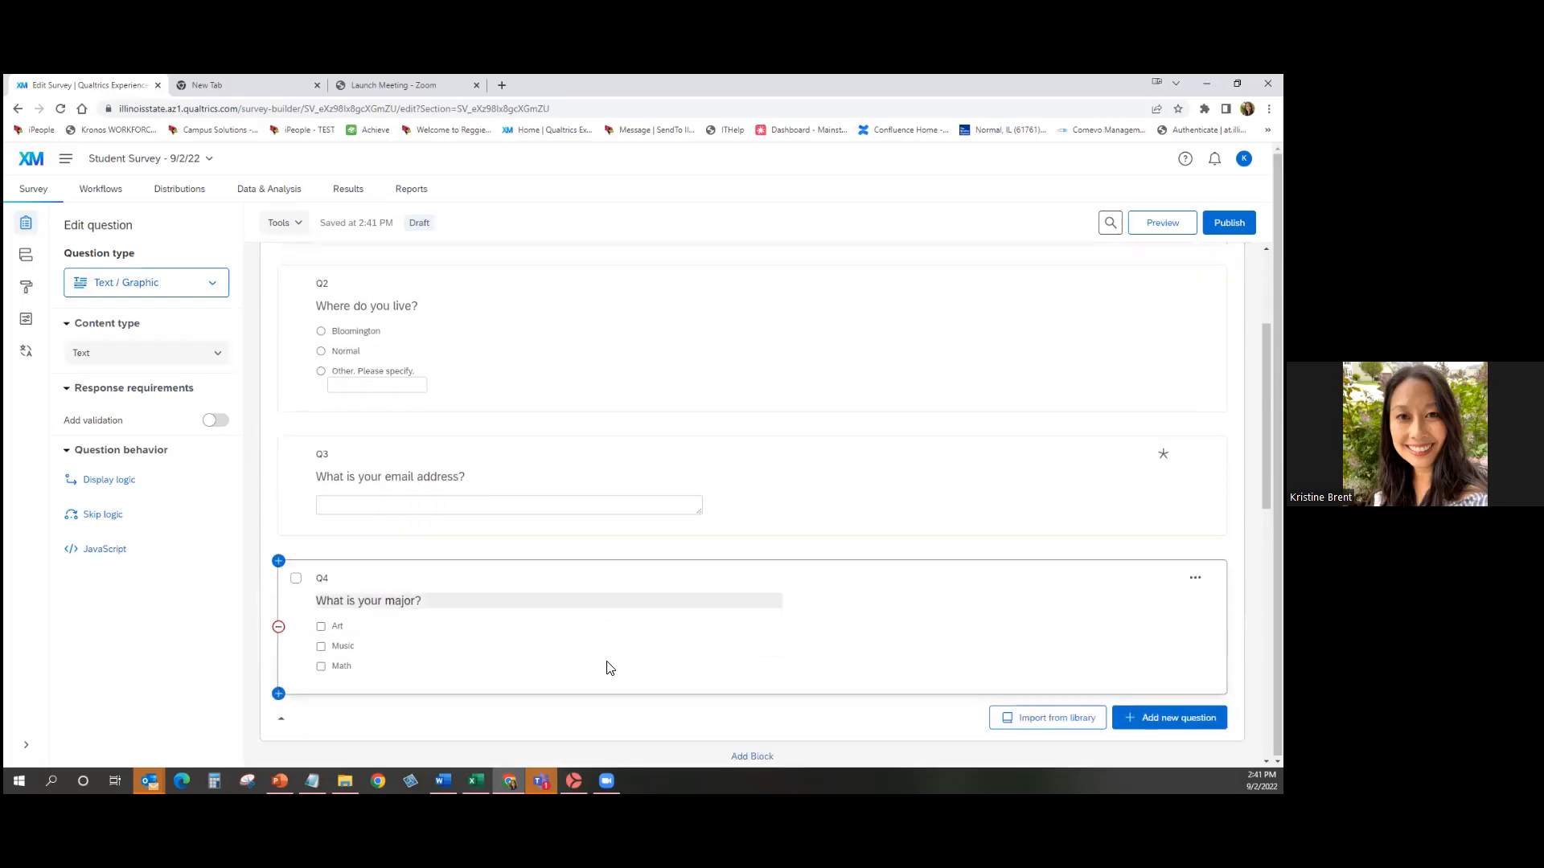
pyautogui.scroll(-2, 608, 667)
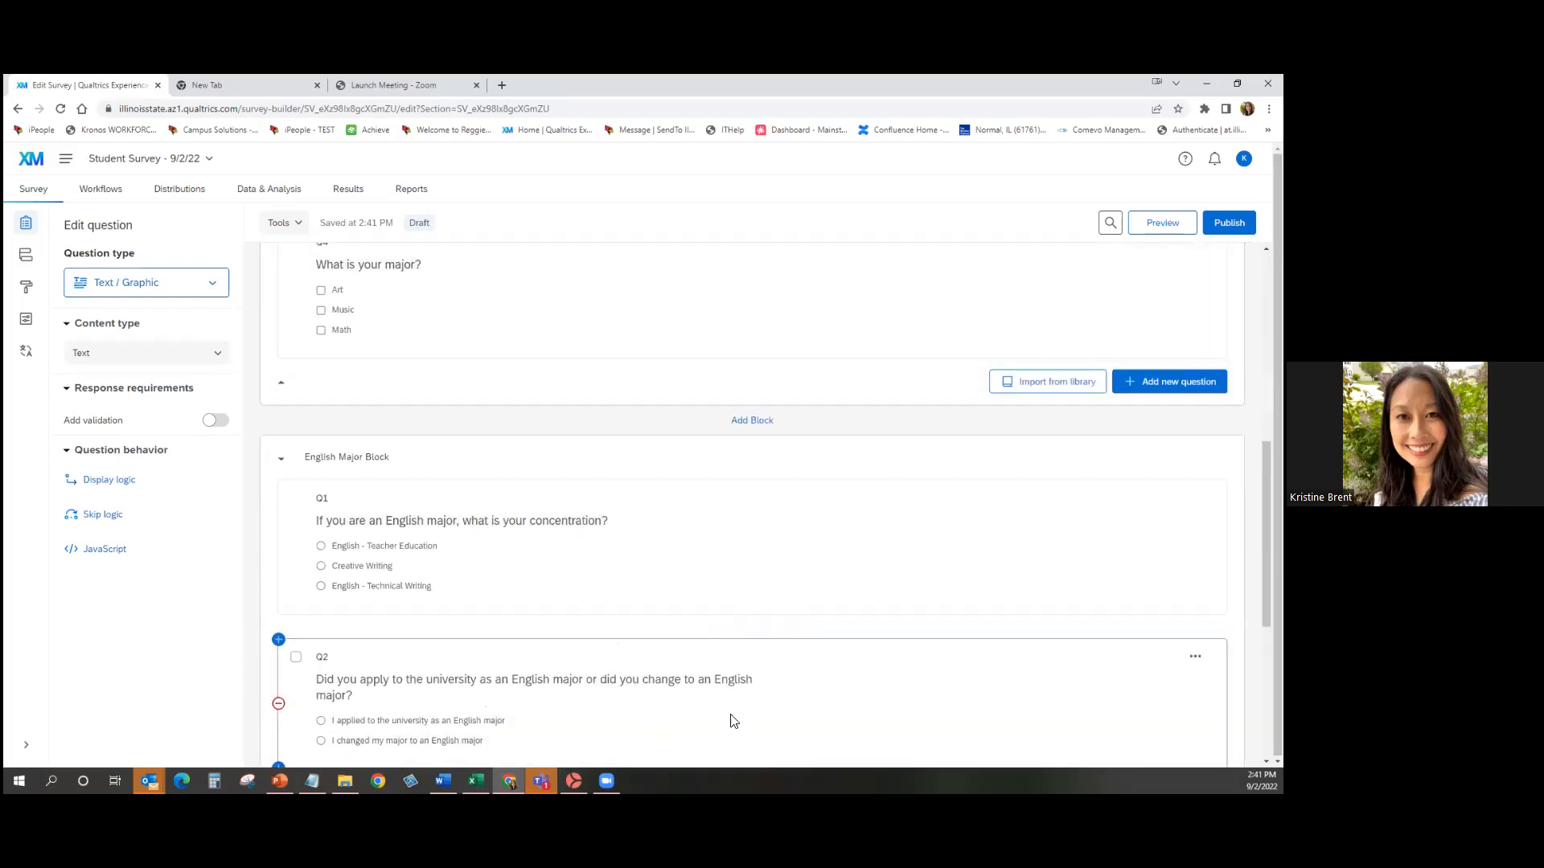
pyautogui.scroll(2, 913, 683)
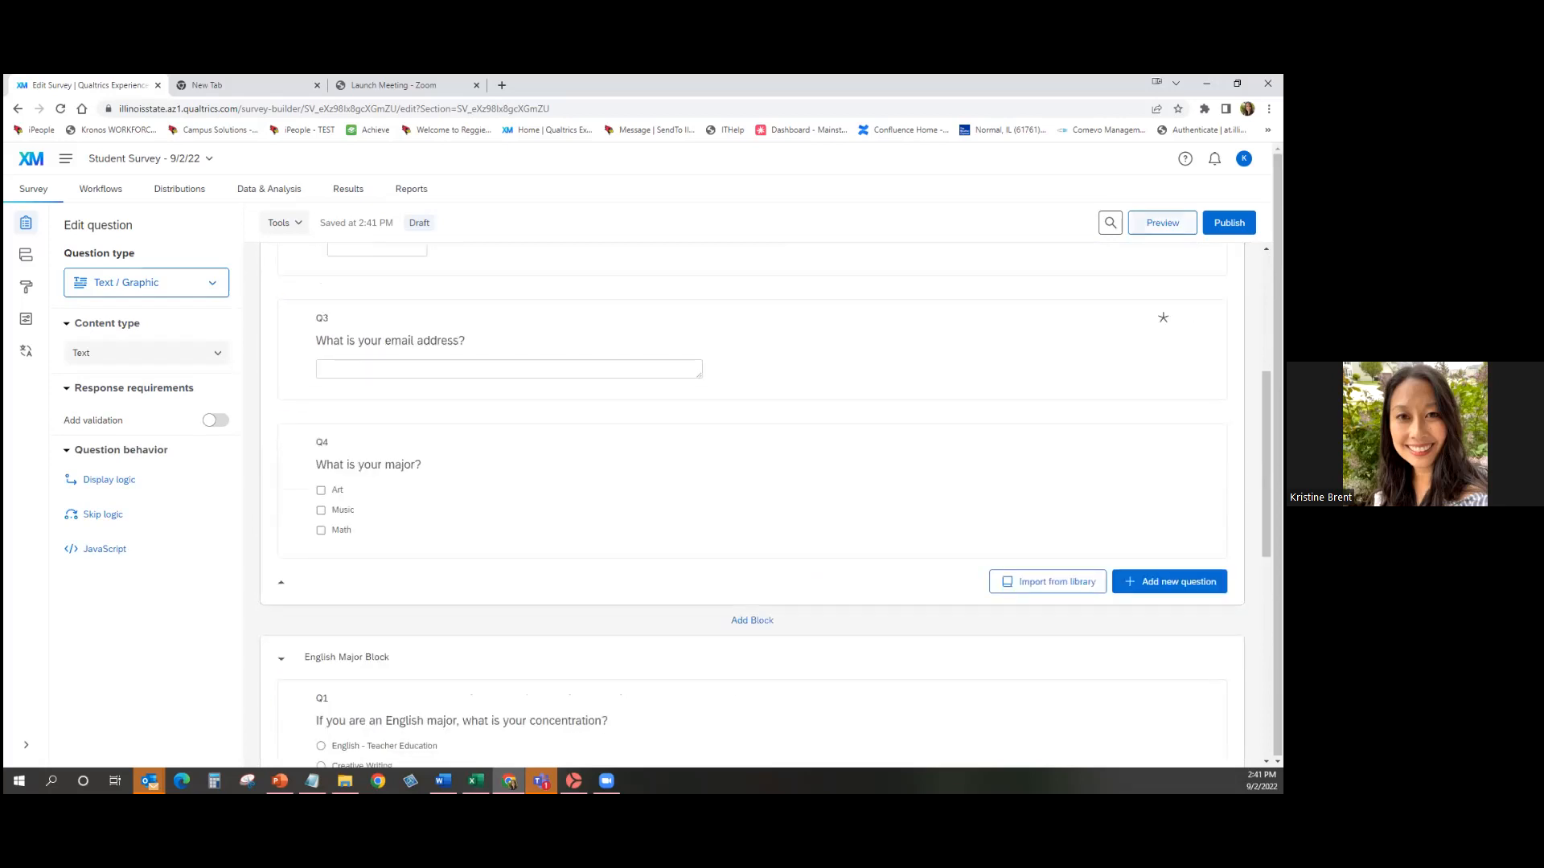
# Preview the survey, advance to page two's English-major questions, then close the preview tab.
pyautogui.click(1162, 222)
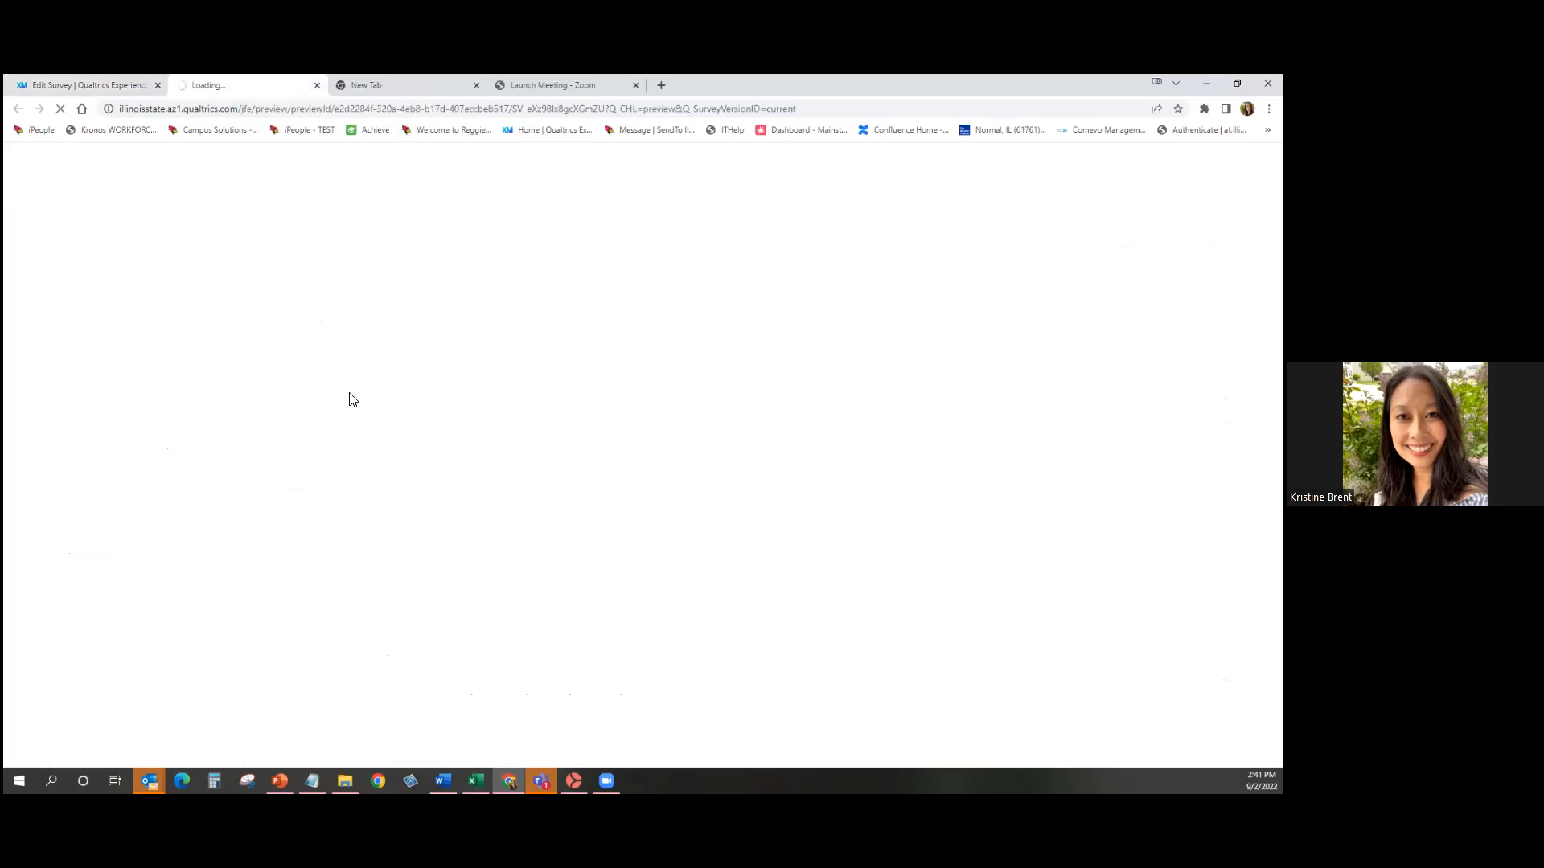
pyautogui.scroll(-2, 391, 544)
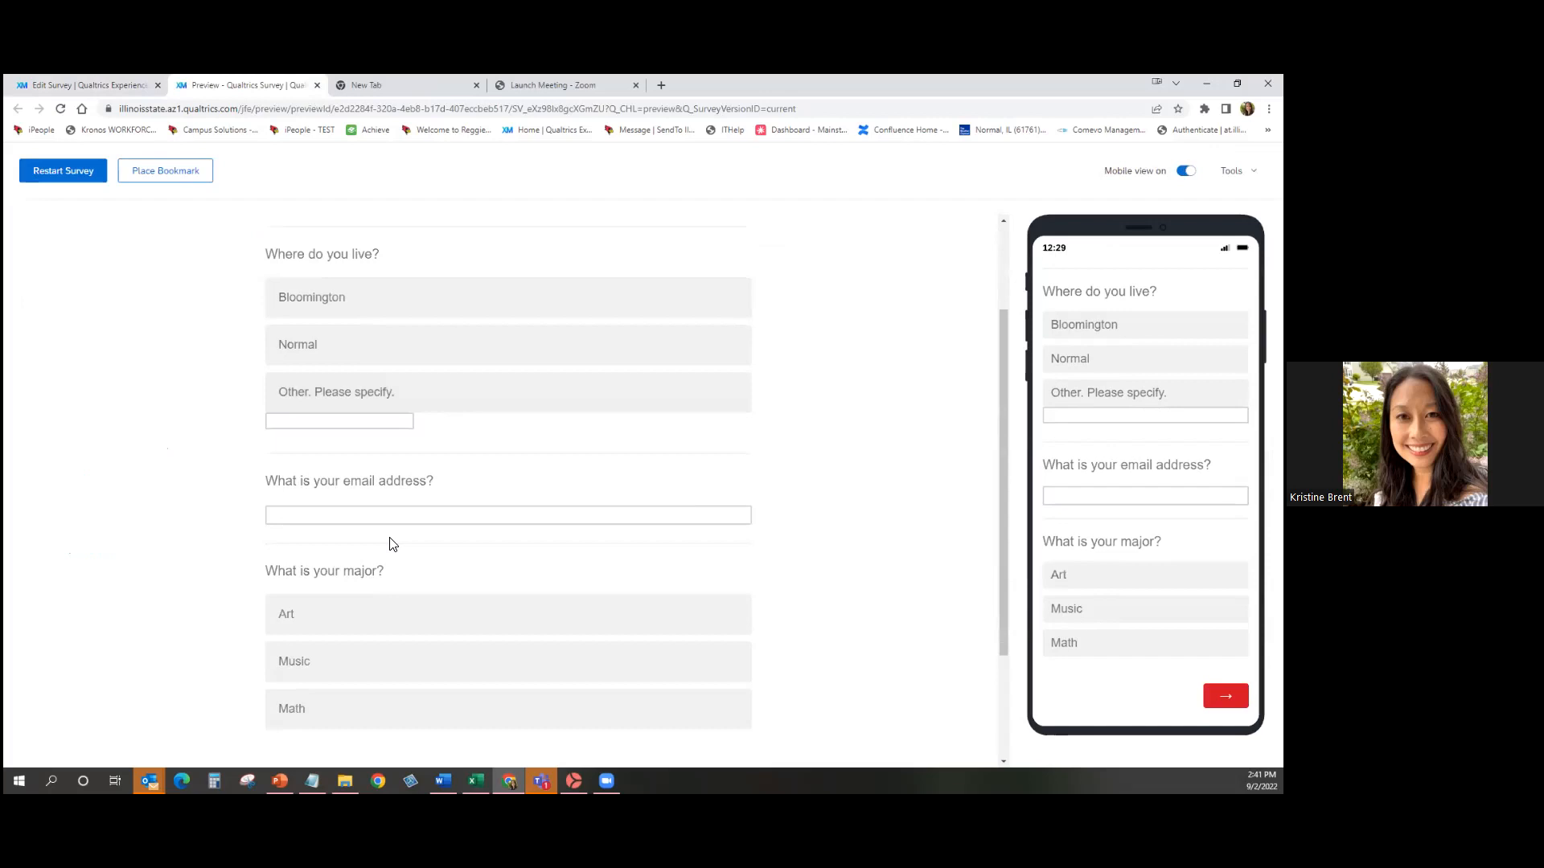
pyautogui.scroll(-2, 392, 543)
pyautogui.scroll(3, 744, 579)
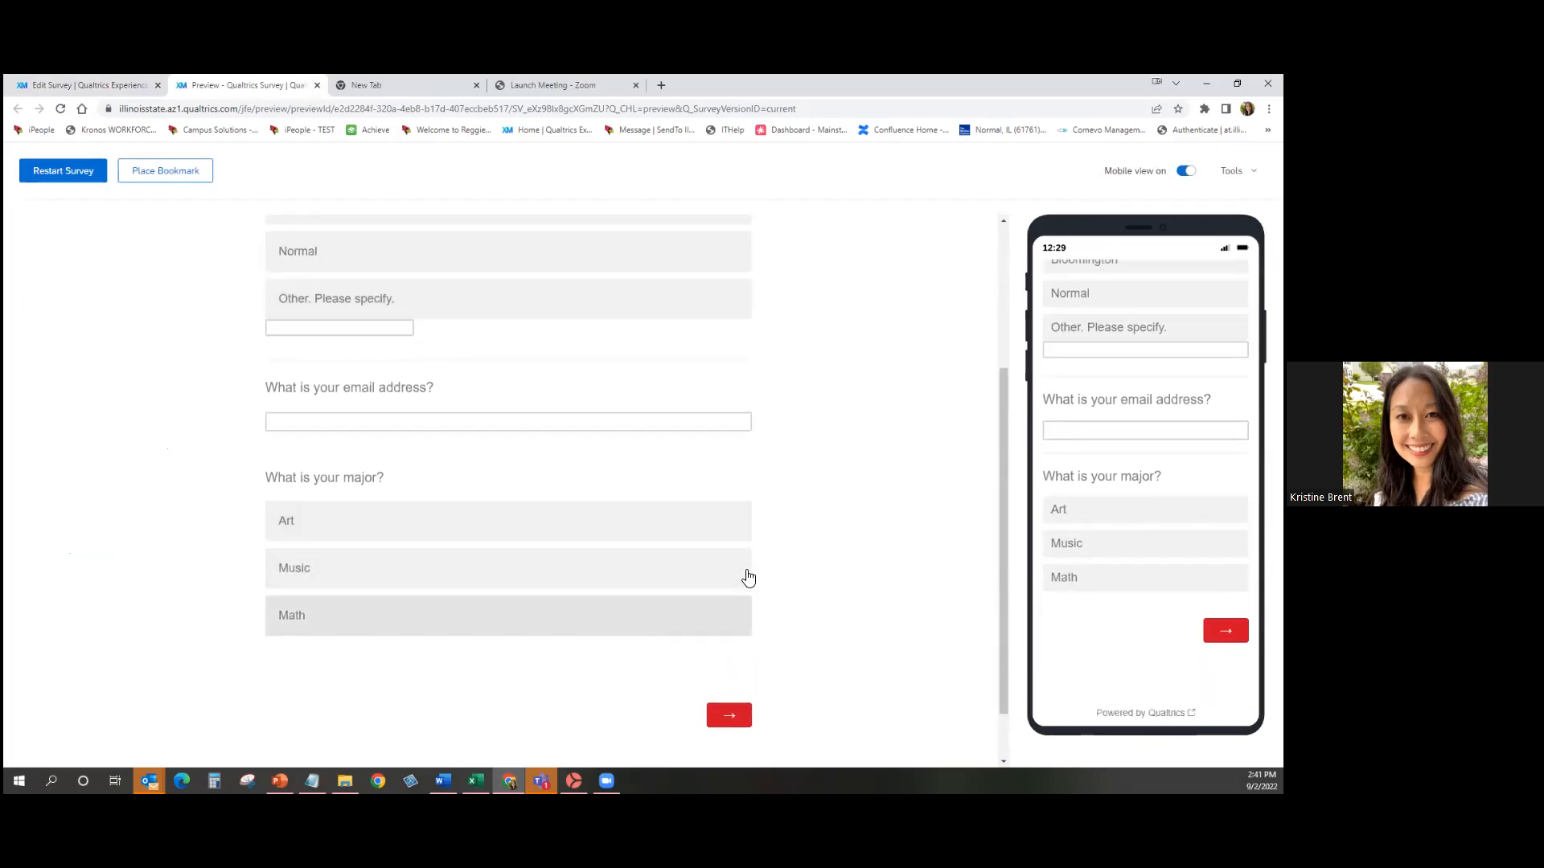
pyautogui.scroll(1, 748, 575)
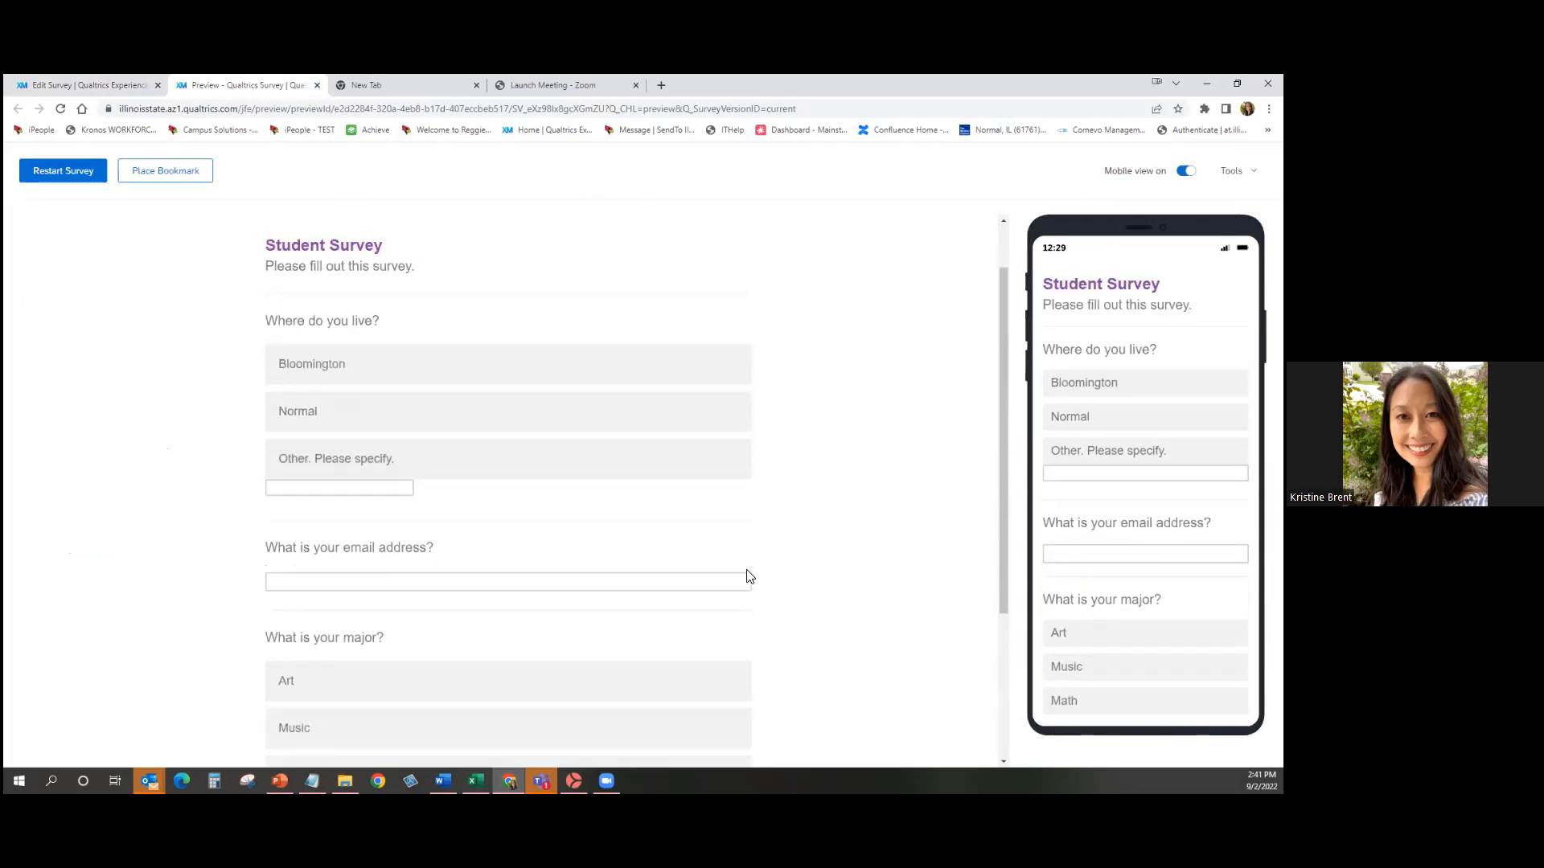
pyautogui.scroll(-3, 858, 593)
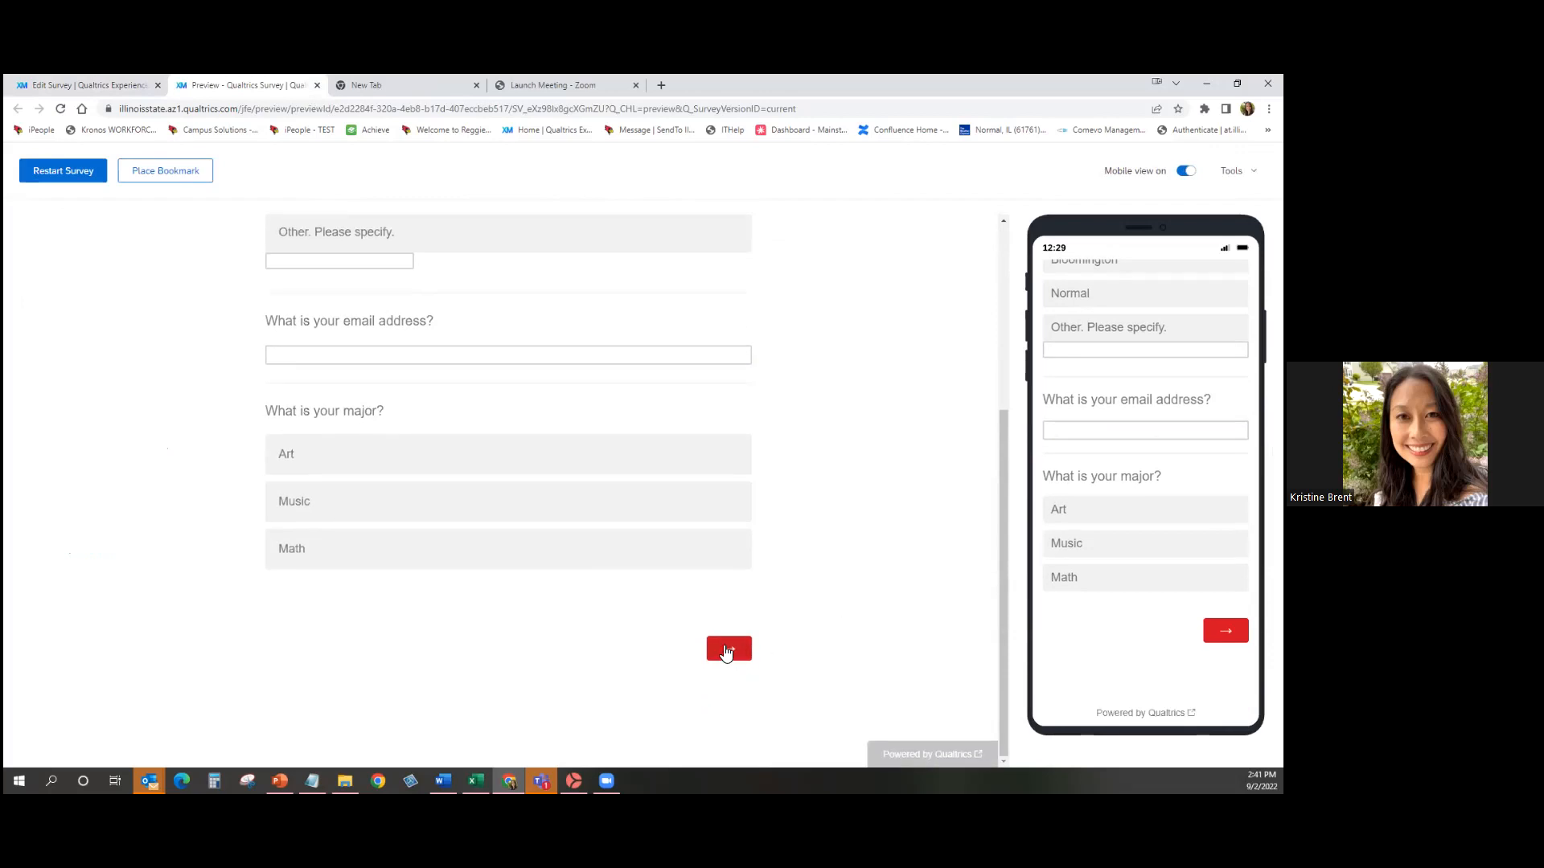
pyautogui.click(728, 649)
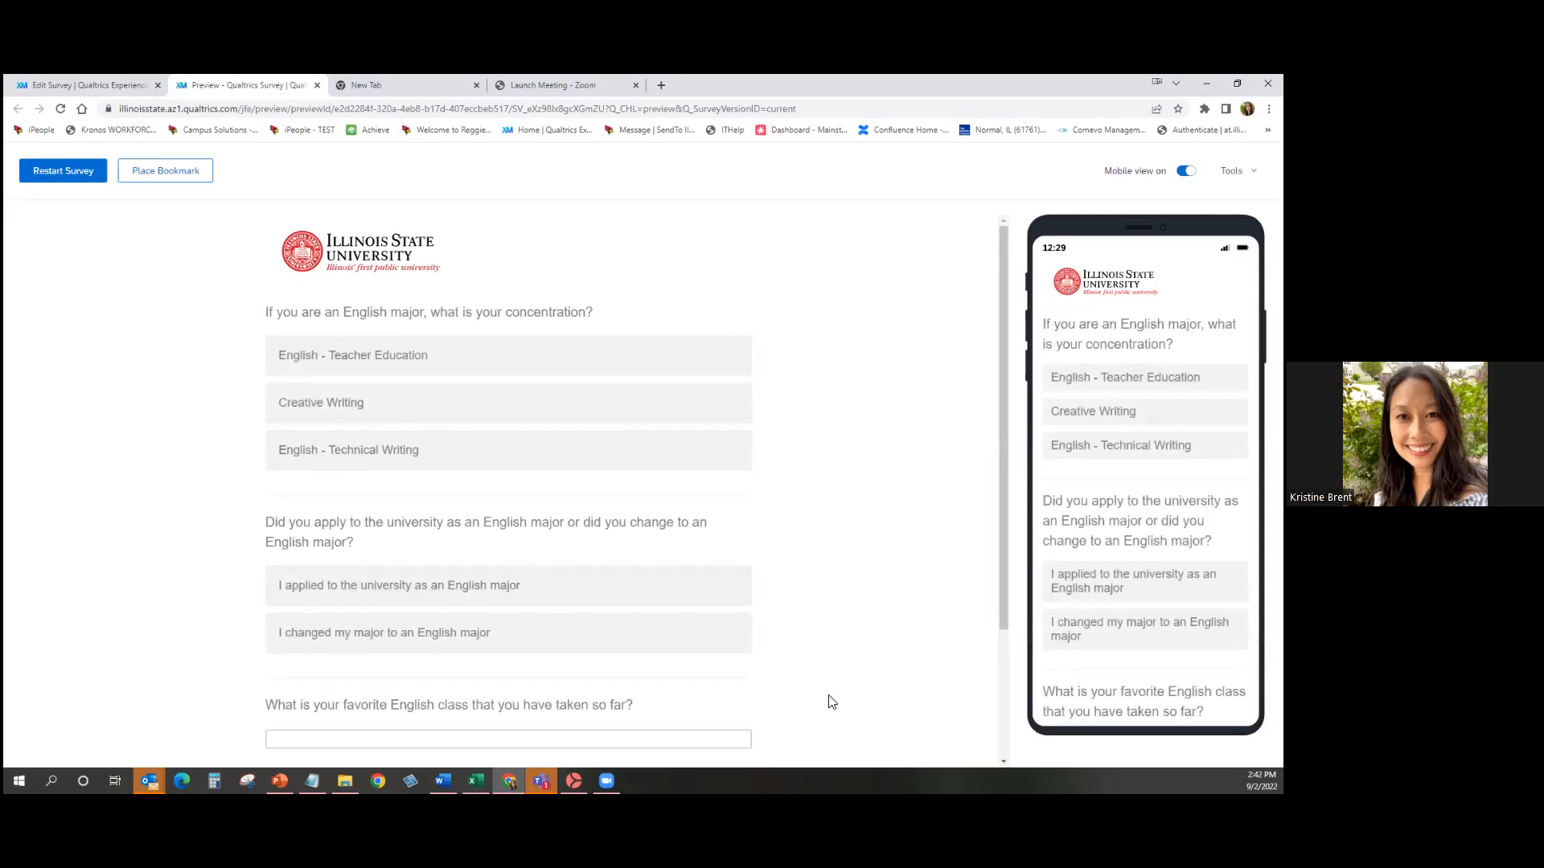
pyautogui.scroll(-2, 832, 702)
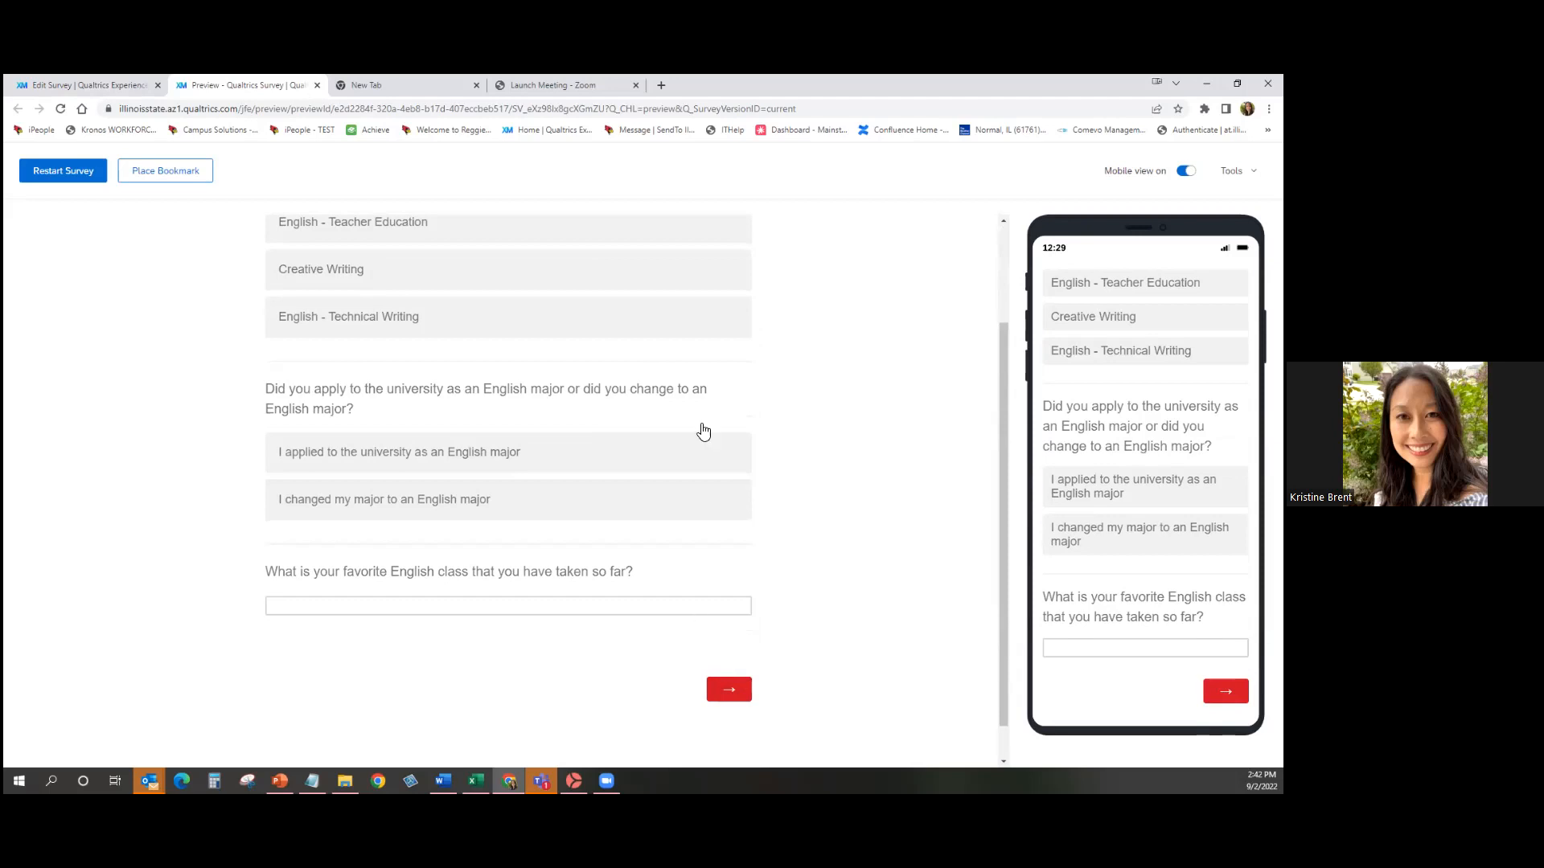
pyautogui.click(317, 85)
# Go to the Projects list in the Qualtrics Training folder from the main menu.
pyautogui.scroll(6, 748, 600)
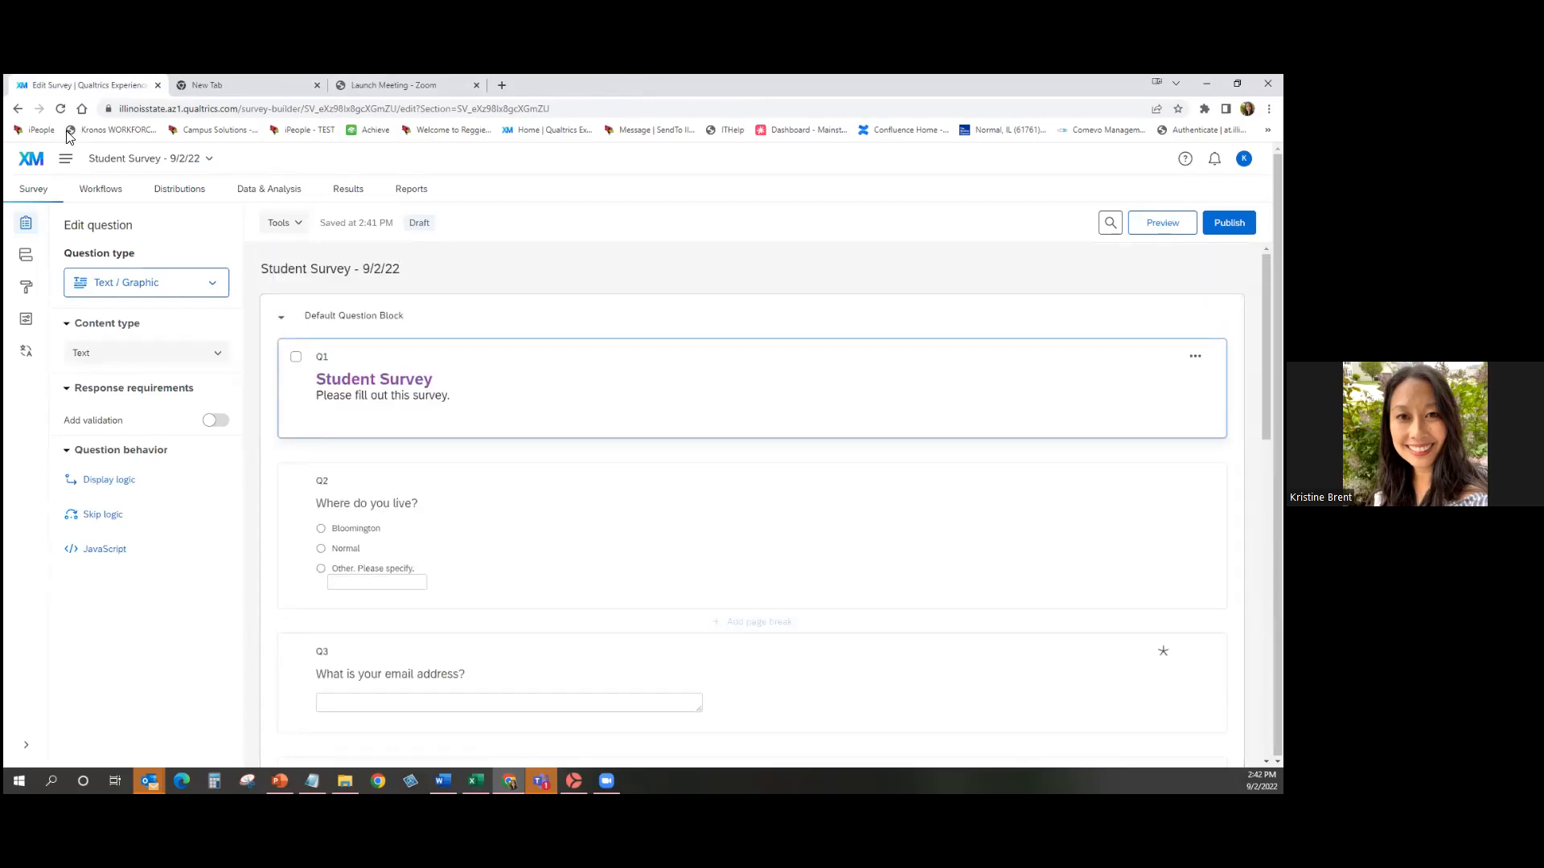
pyautogui.click(65, 170)
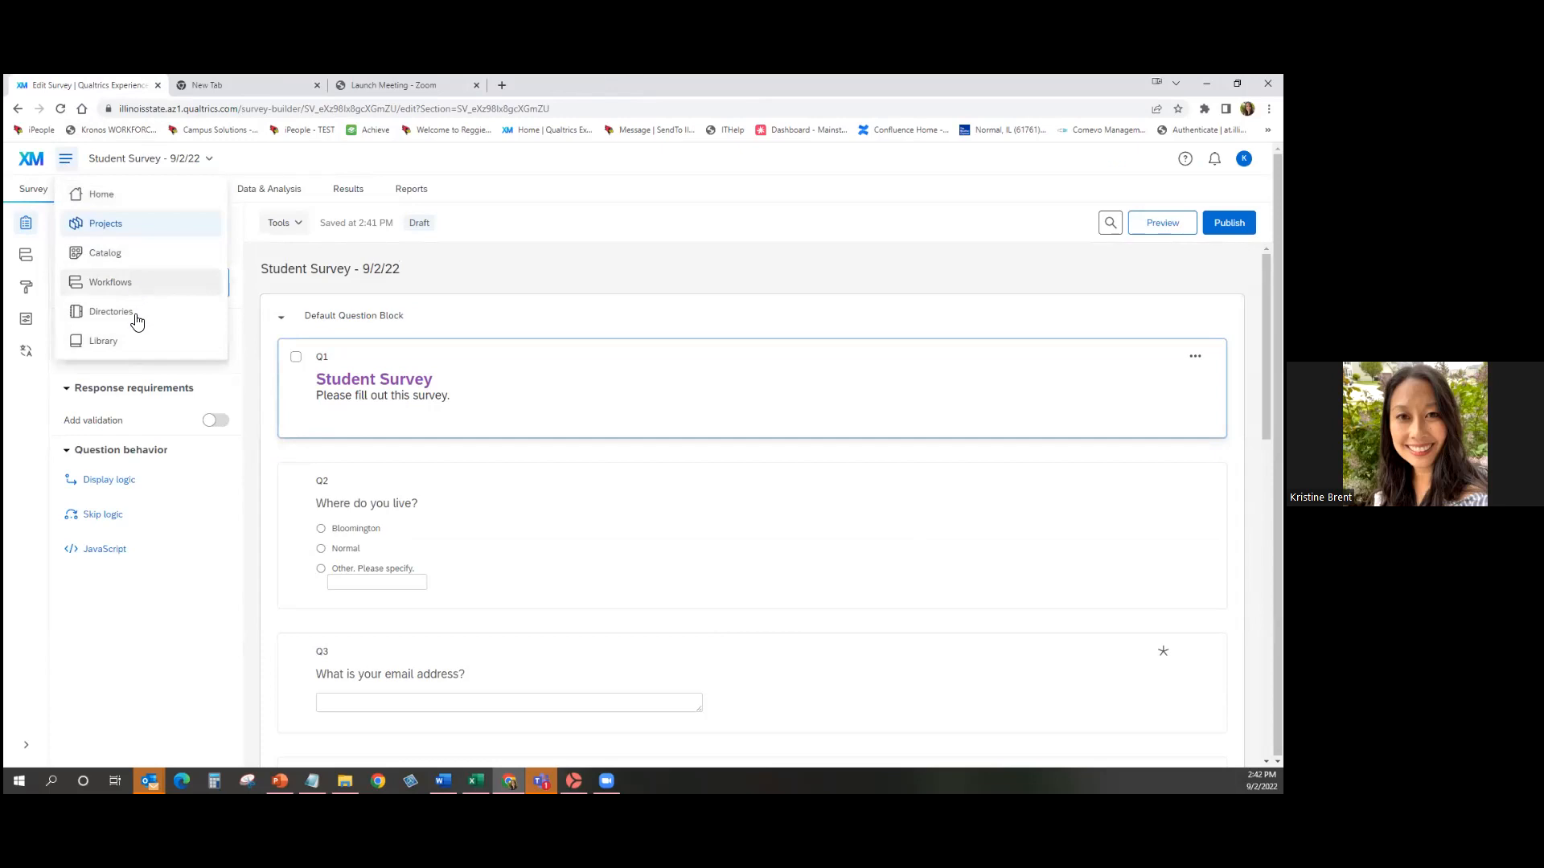
pyautogui.click(133, 225)
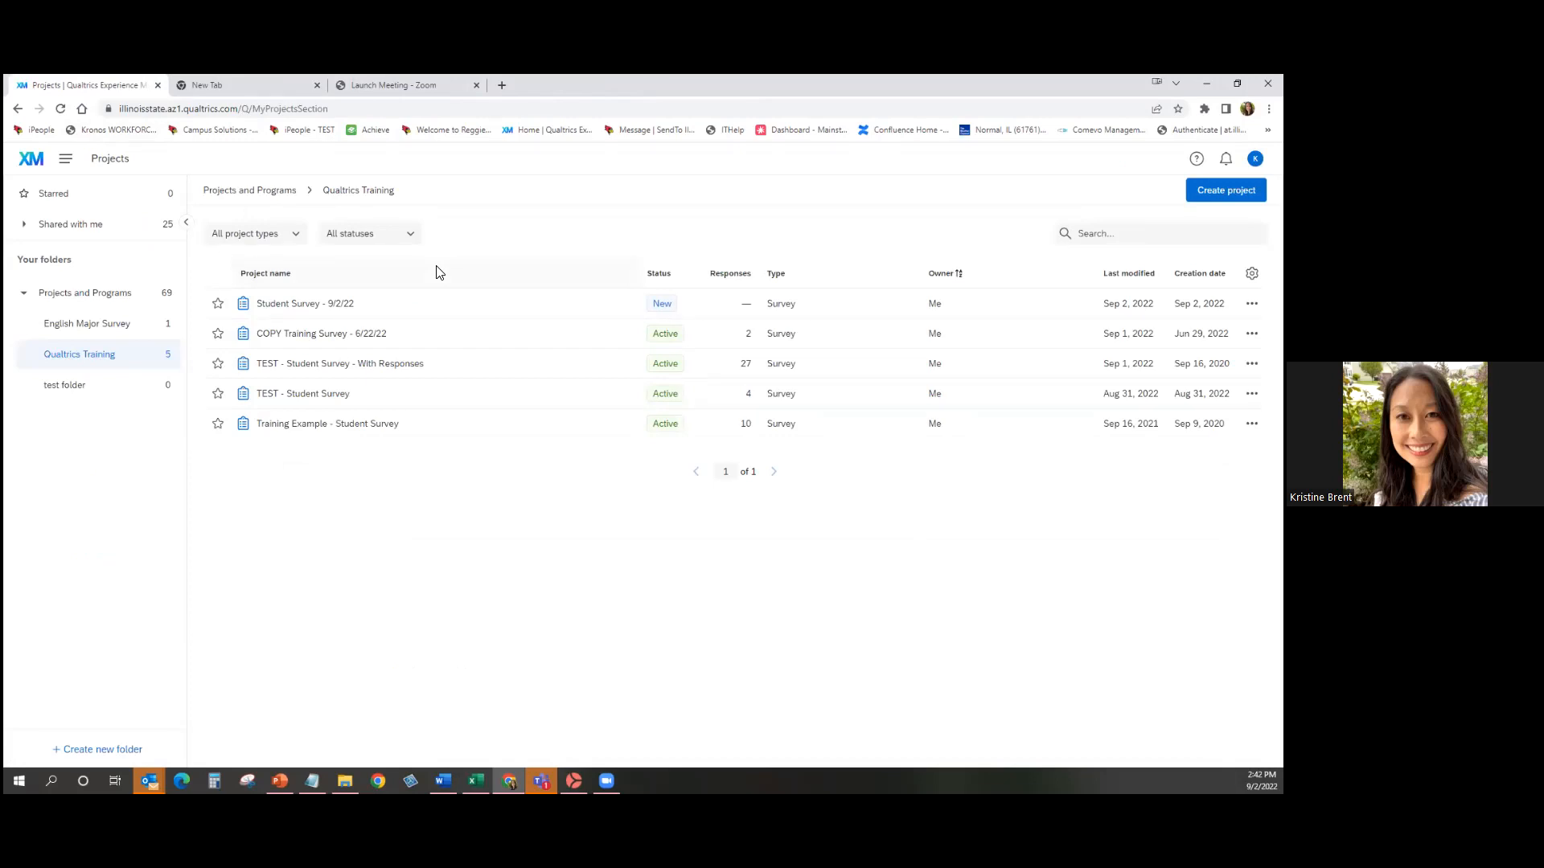
# Open TEST - Student Survey - With Responses for editing and select Q1.
pyautogui.click(459, 370)
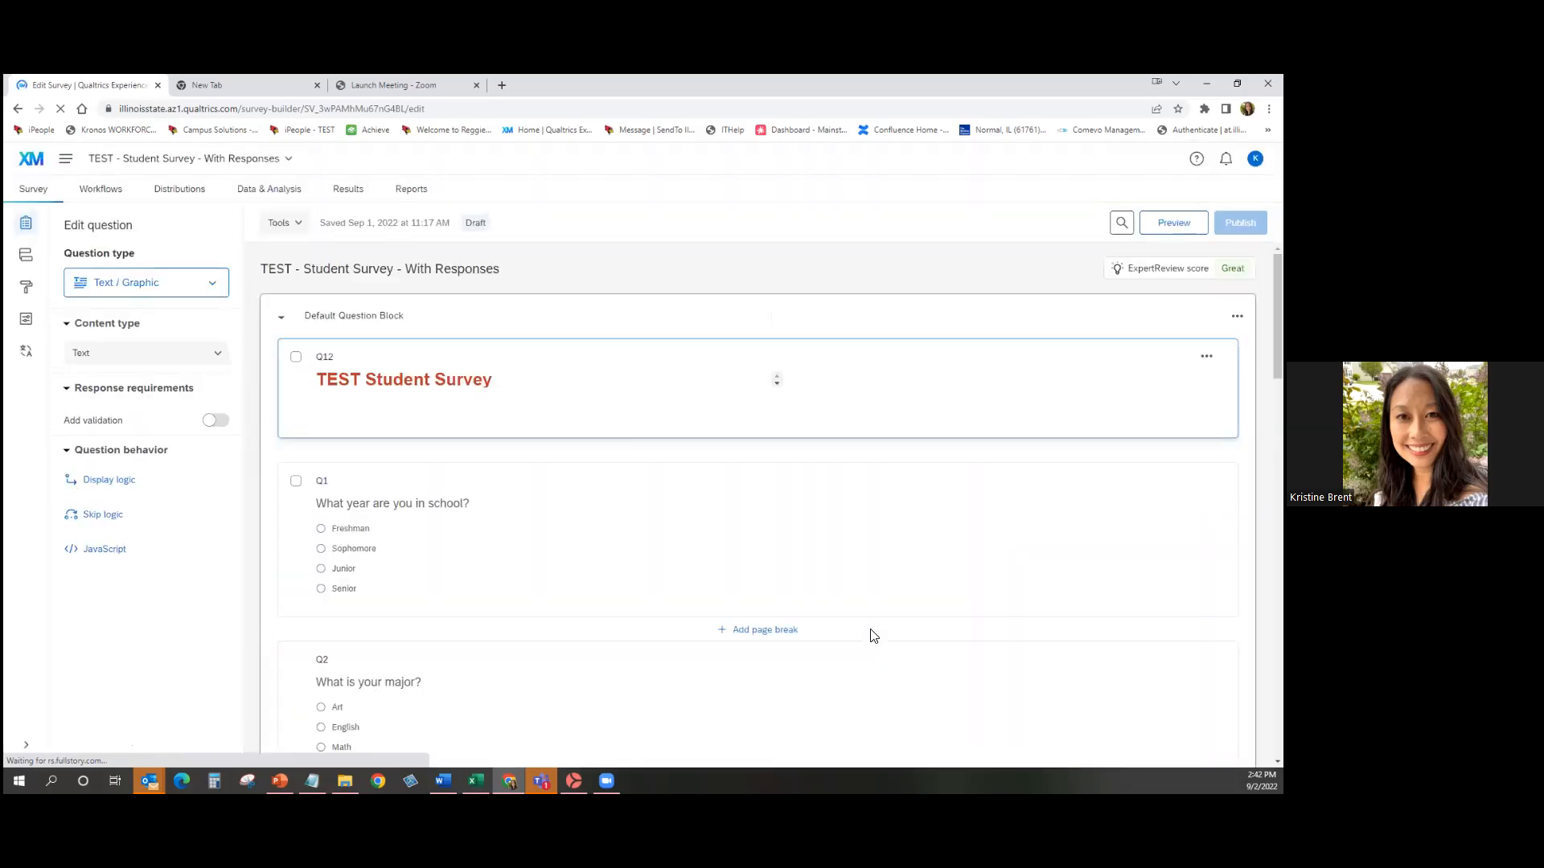
pyautogui.scroll(-2, 873, 636)
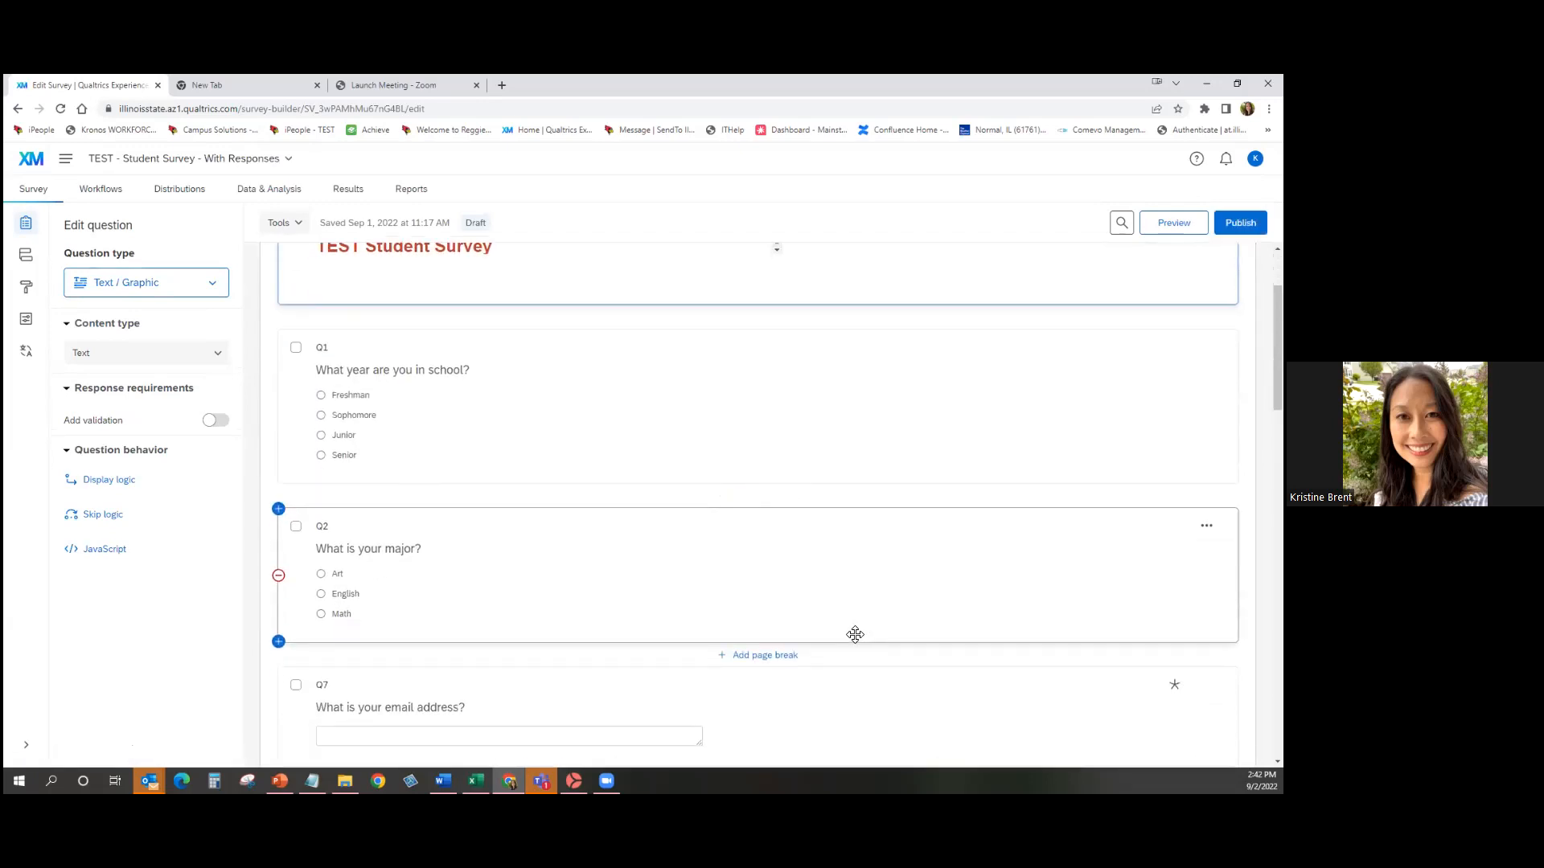
pyautogui.scroll(-2, 484, 635)
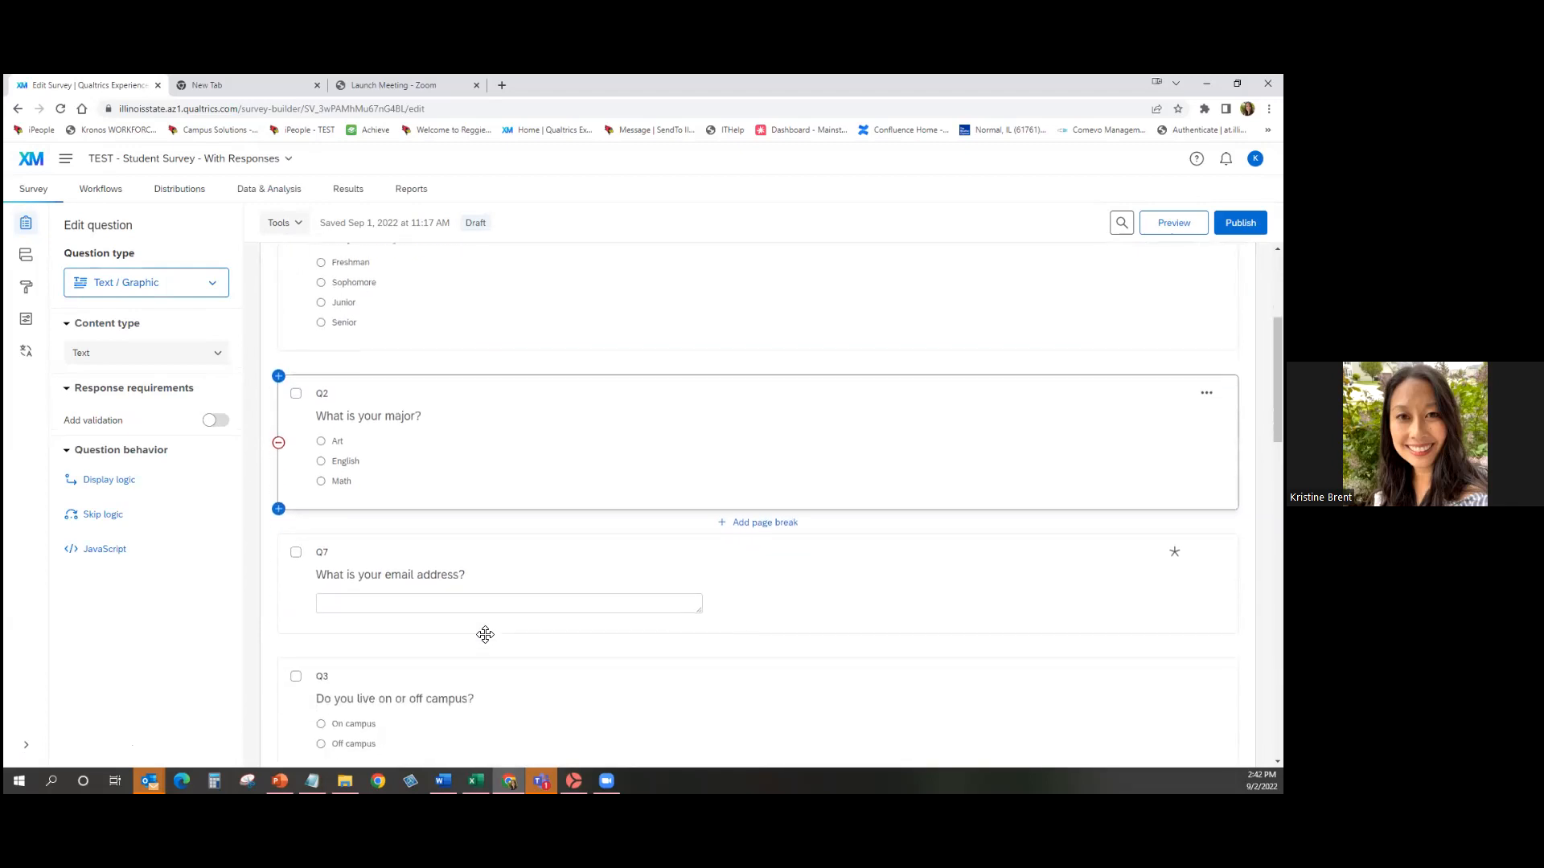
pyautogui.click(465, 344)
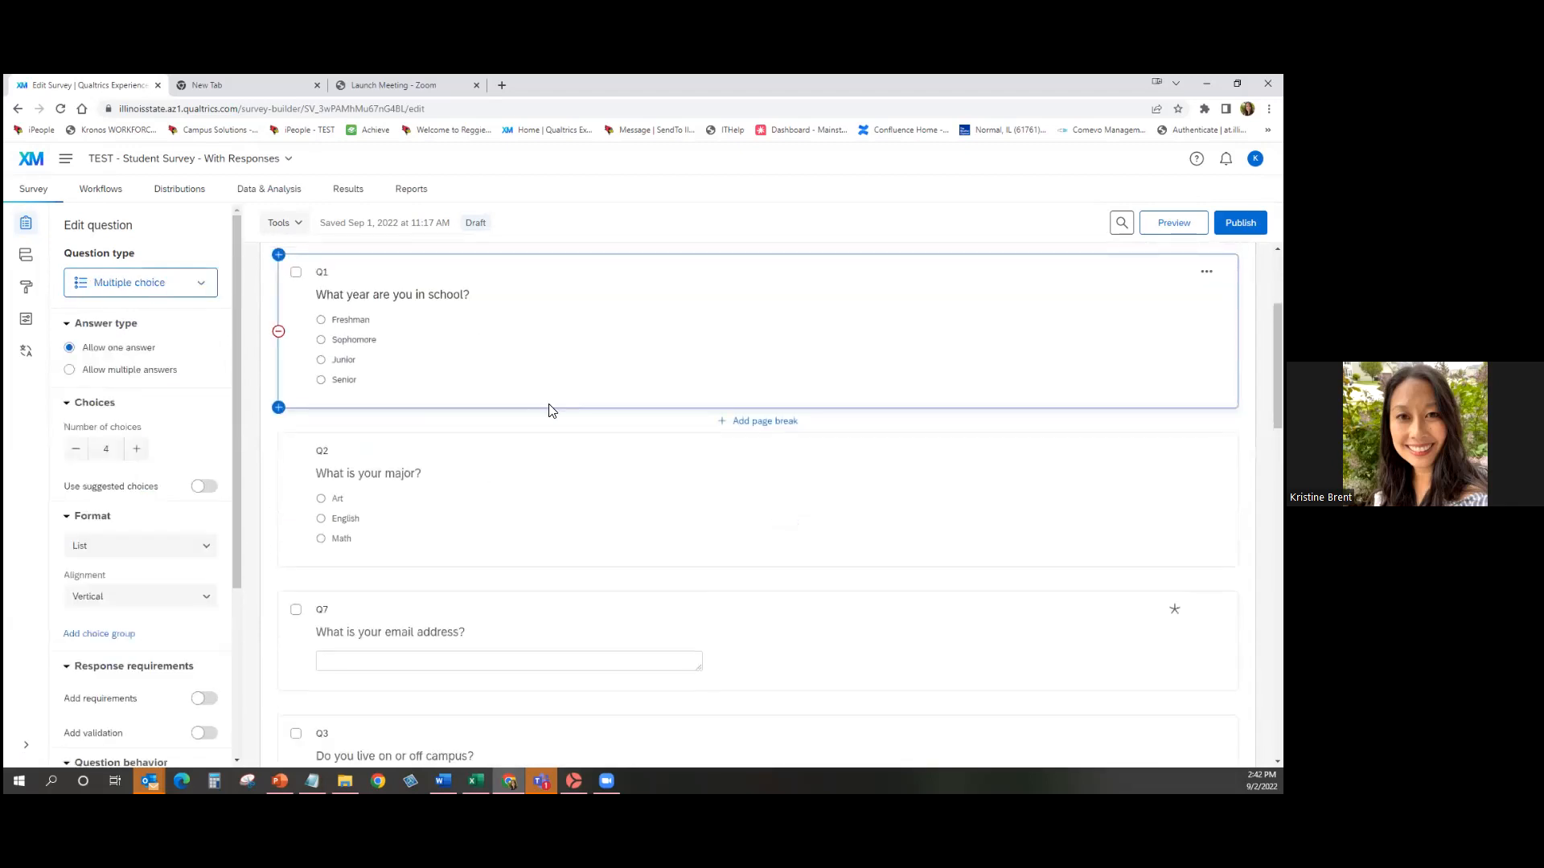
pyautogui.moveTo(238, 392); pyautogui.dragTo(233, 621)
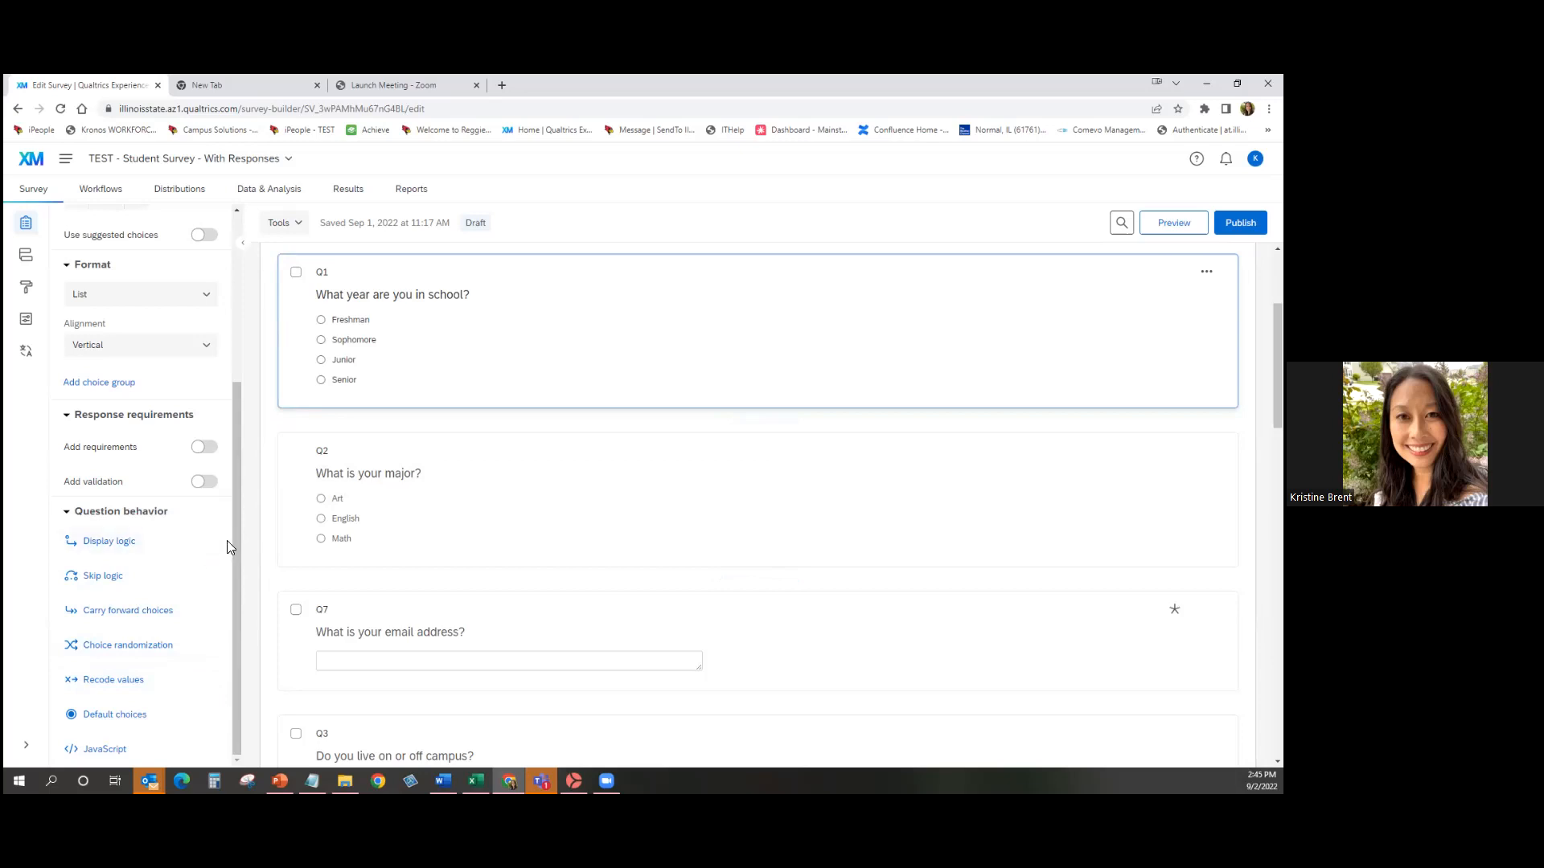
# Return to the top of the canvas and open Look and feel, showing the ISU Default Theme.
pyautogui.scroll(5, 227, 540)
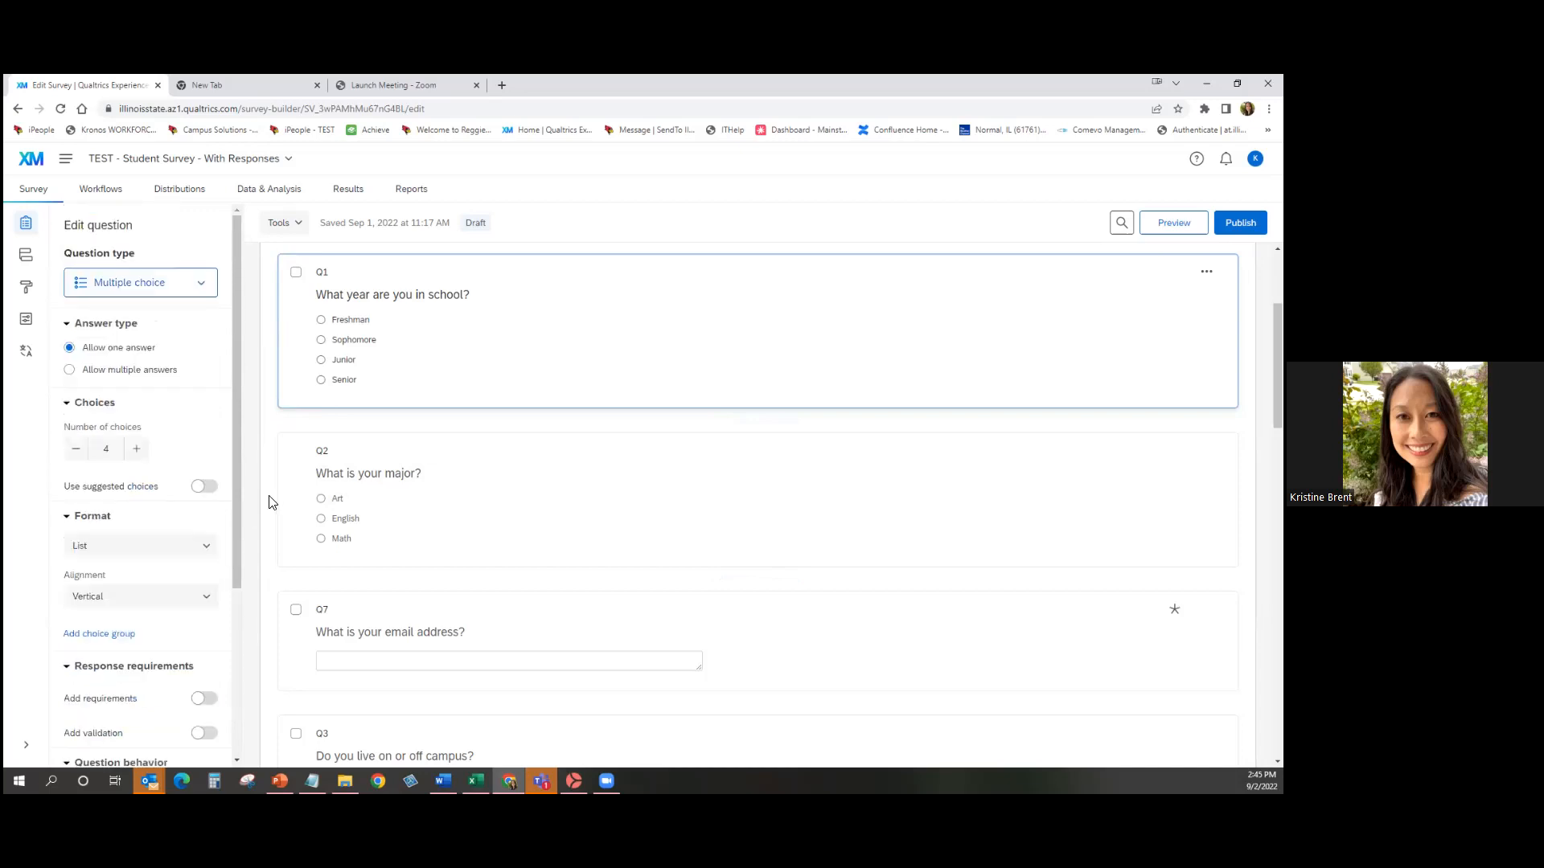
pyautogui.scroll(3, 257, 527)
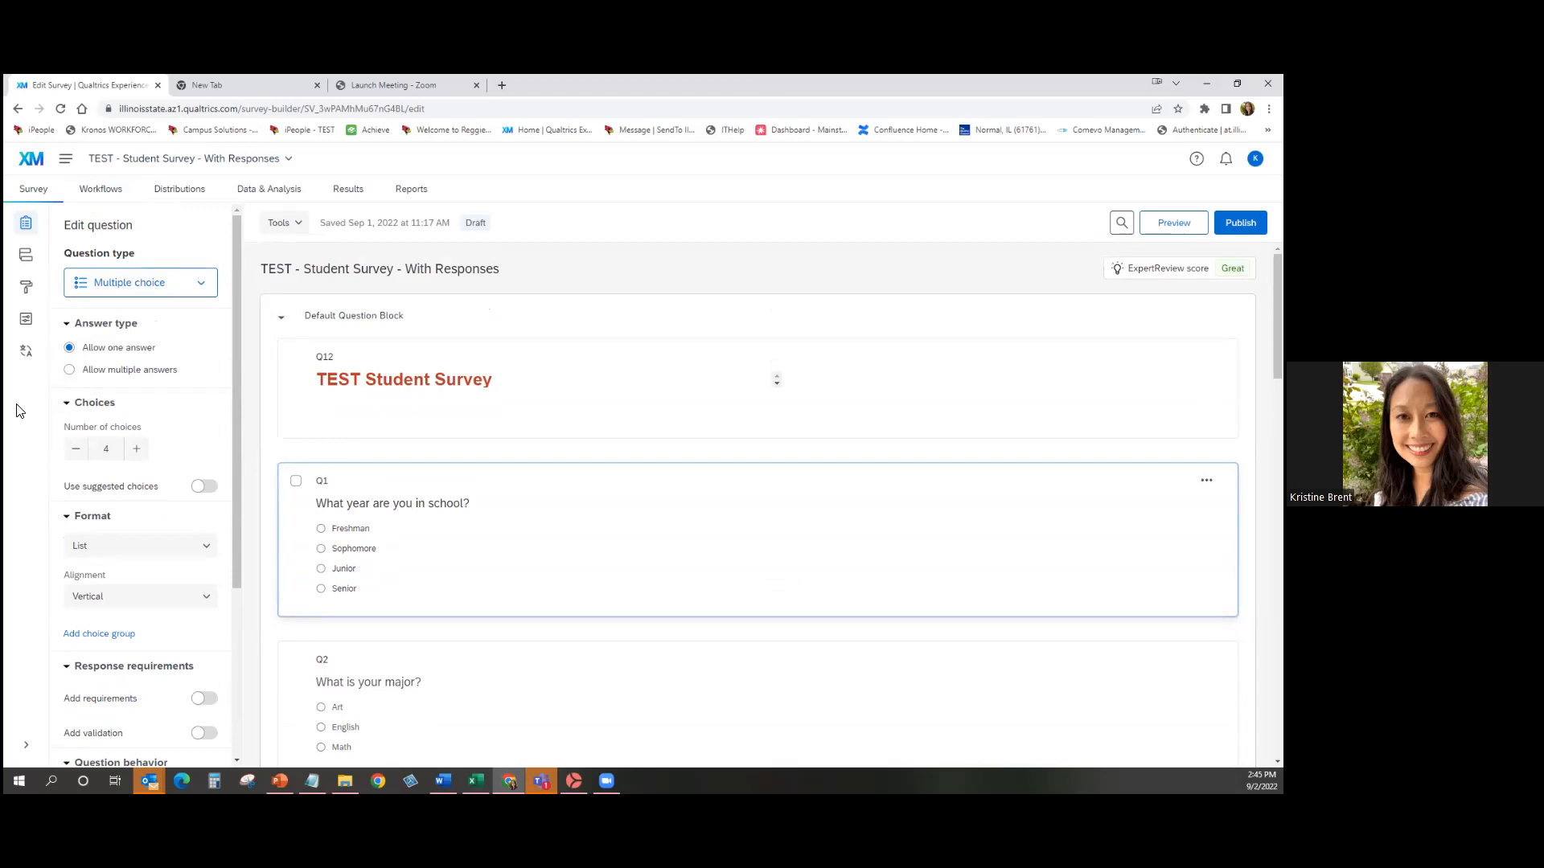
pyautogui.click(24, 291)
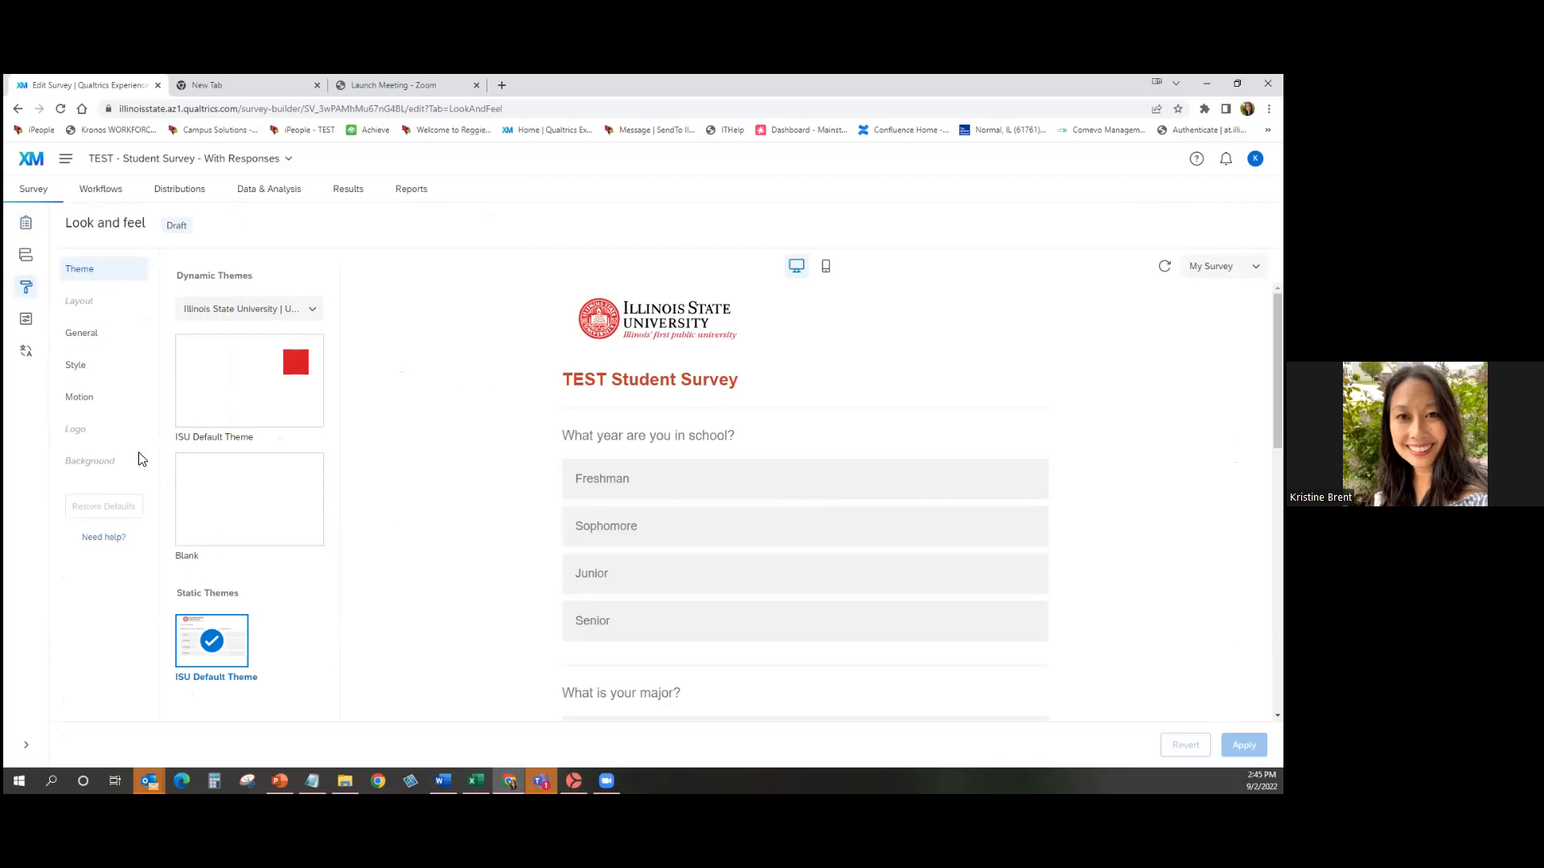
# Show the General look and feel settings and scroll the preview to the bottom.
pyautogui.click(101, 341)
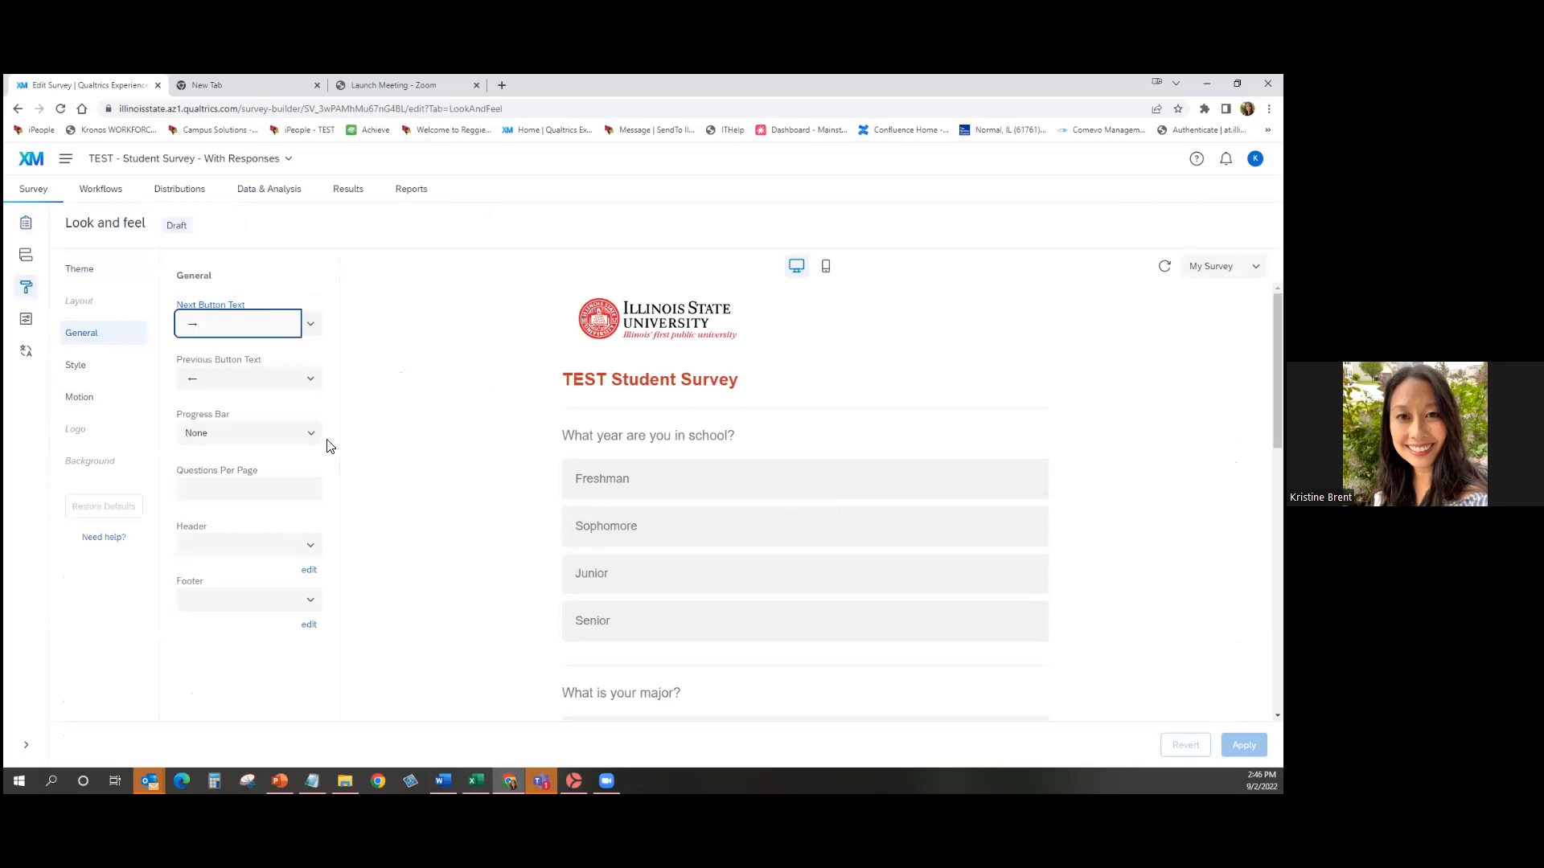
pyautogui.scroll(-3, 453, 514)
pyautogui.scroll(-5, 454, 514)
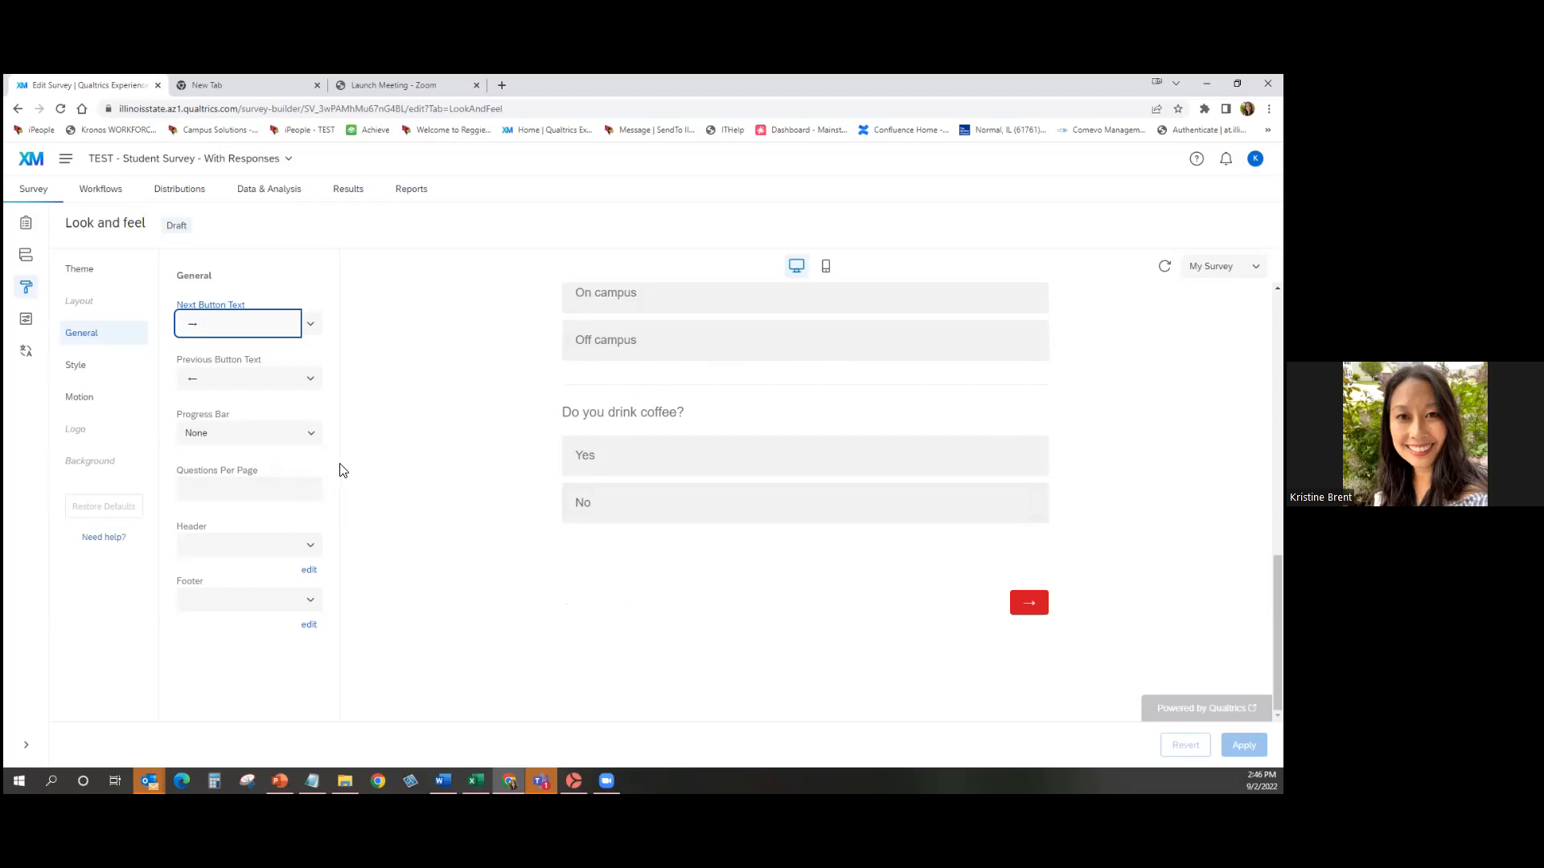
# Try the With Text, Without Text and Verbose Text progress bar styles.
pyautogui.click(314, 438)
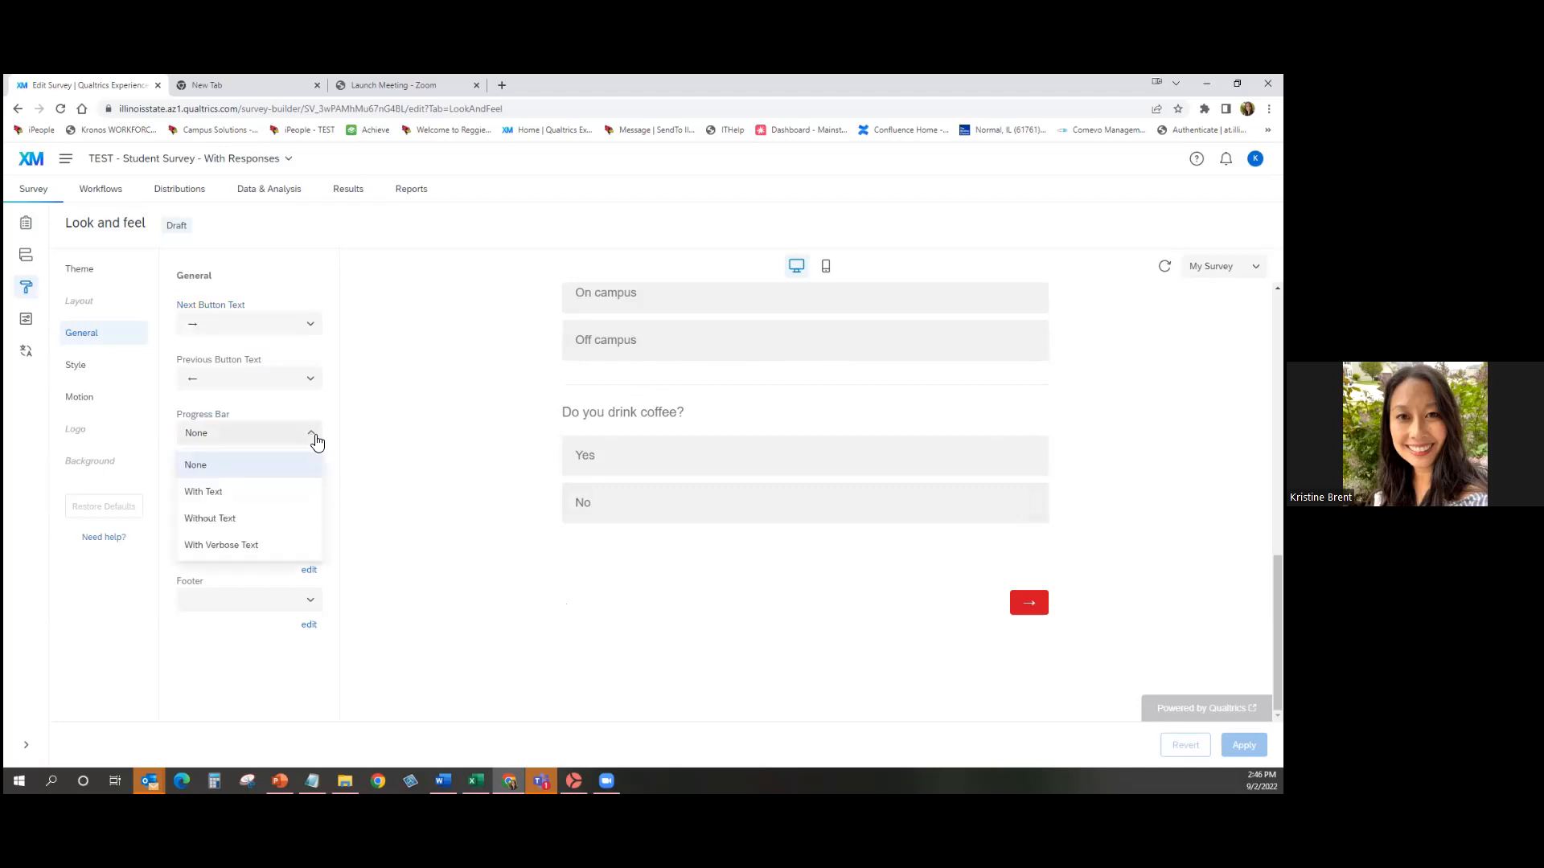
pyautogui.click(241, 492)
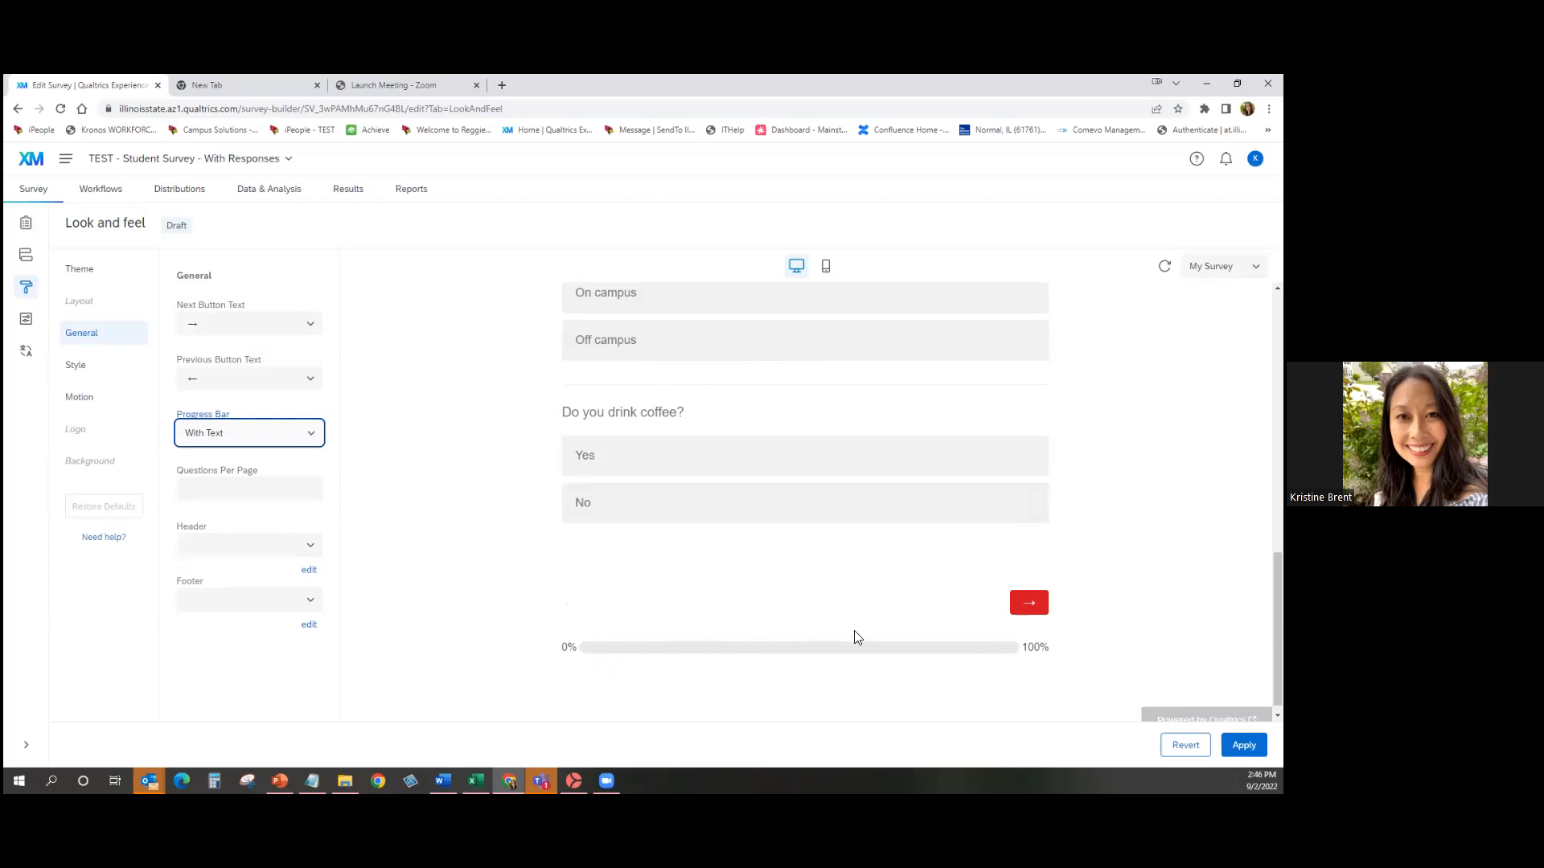
pyautogui.click(241, 433)
pyautogui.click(234, 519)
pyautogui.click(241, 434)
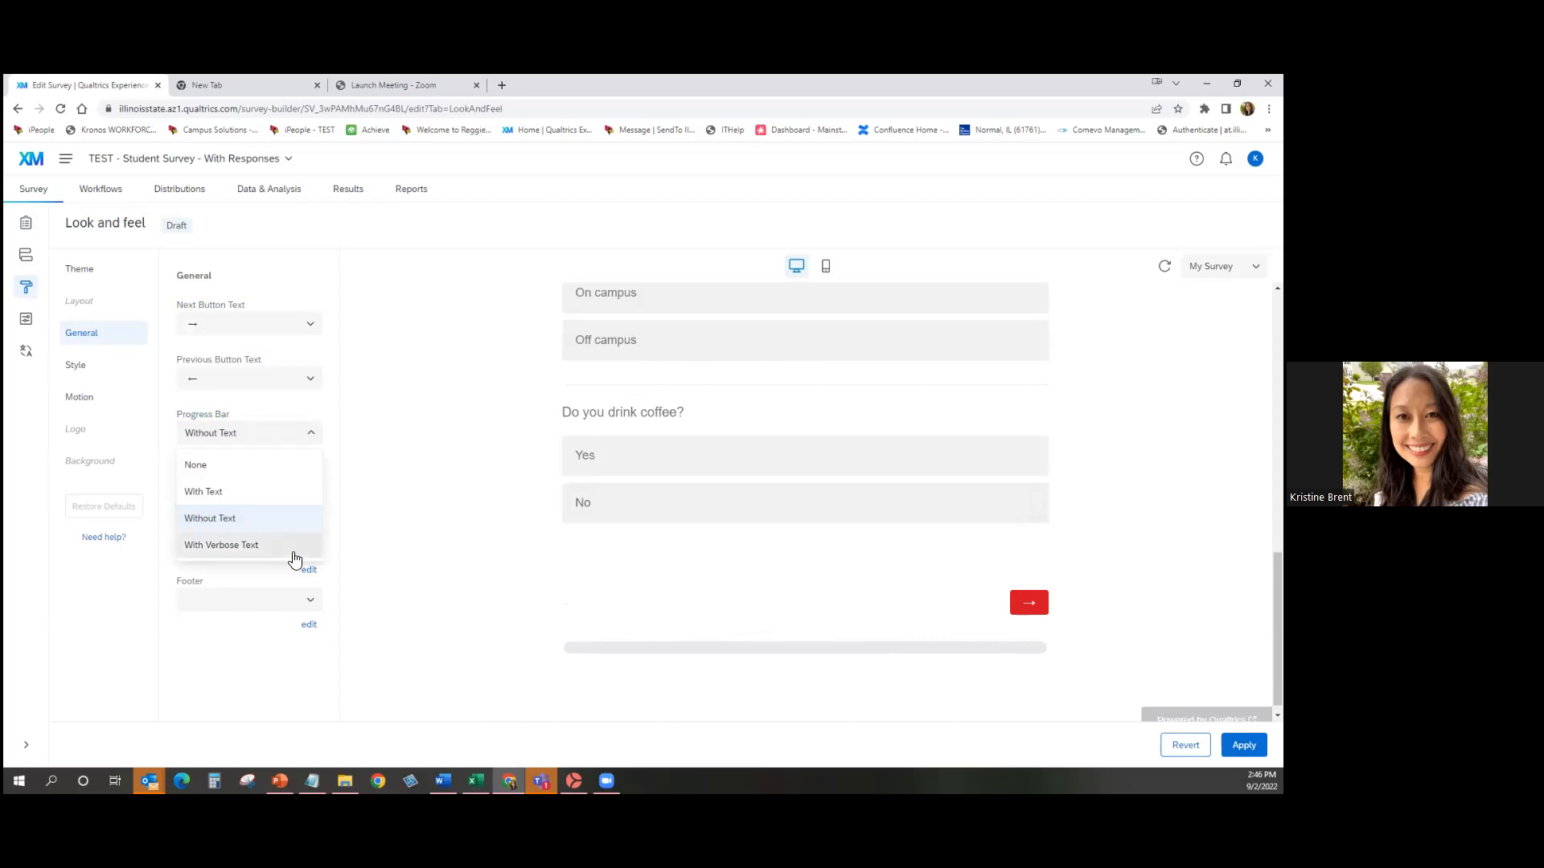
pyautogui.click(241, 545)
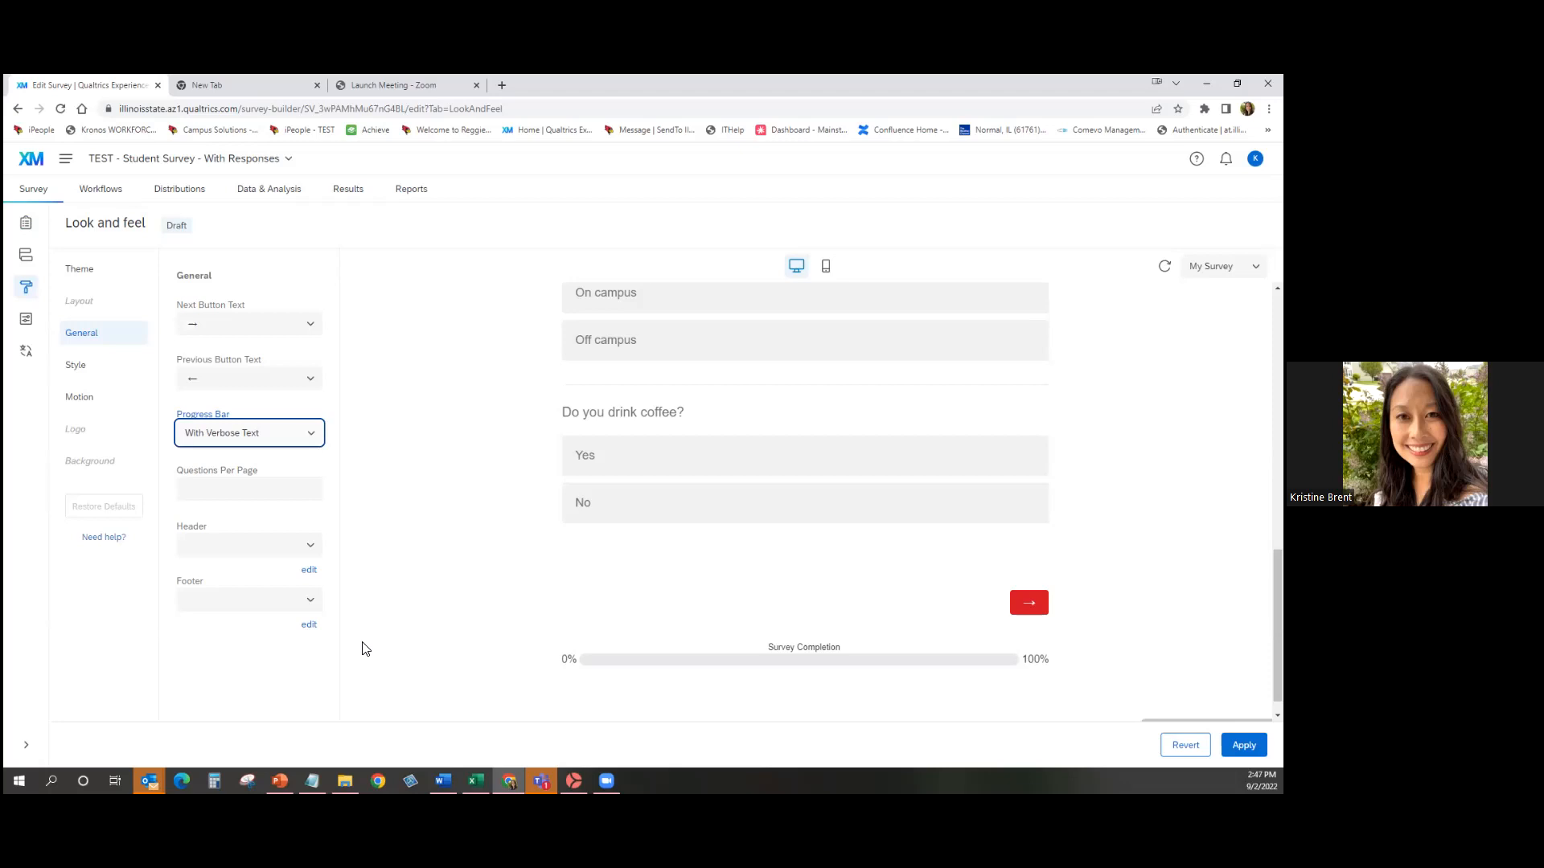
# Set Progress Bar to None and apply the look and feel change.
pyautogui.click(273, 439)
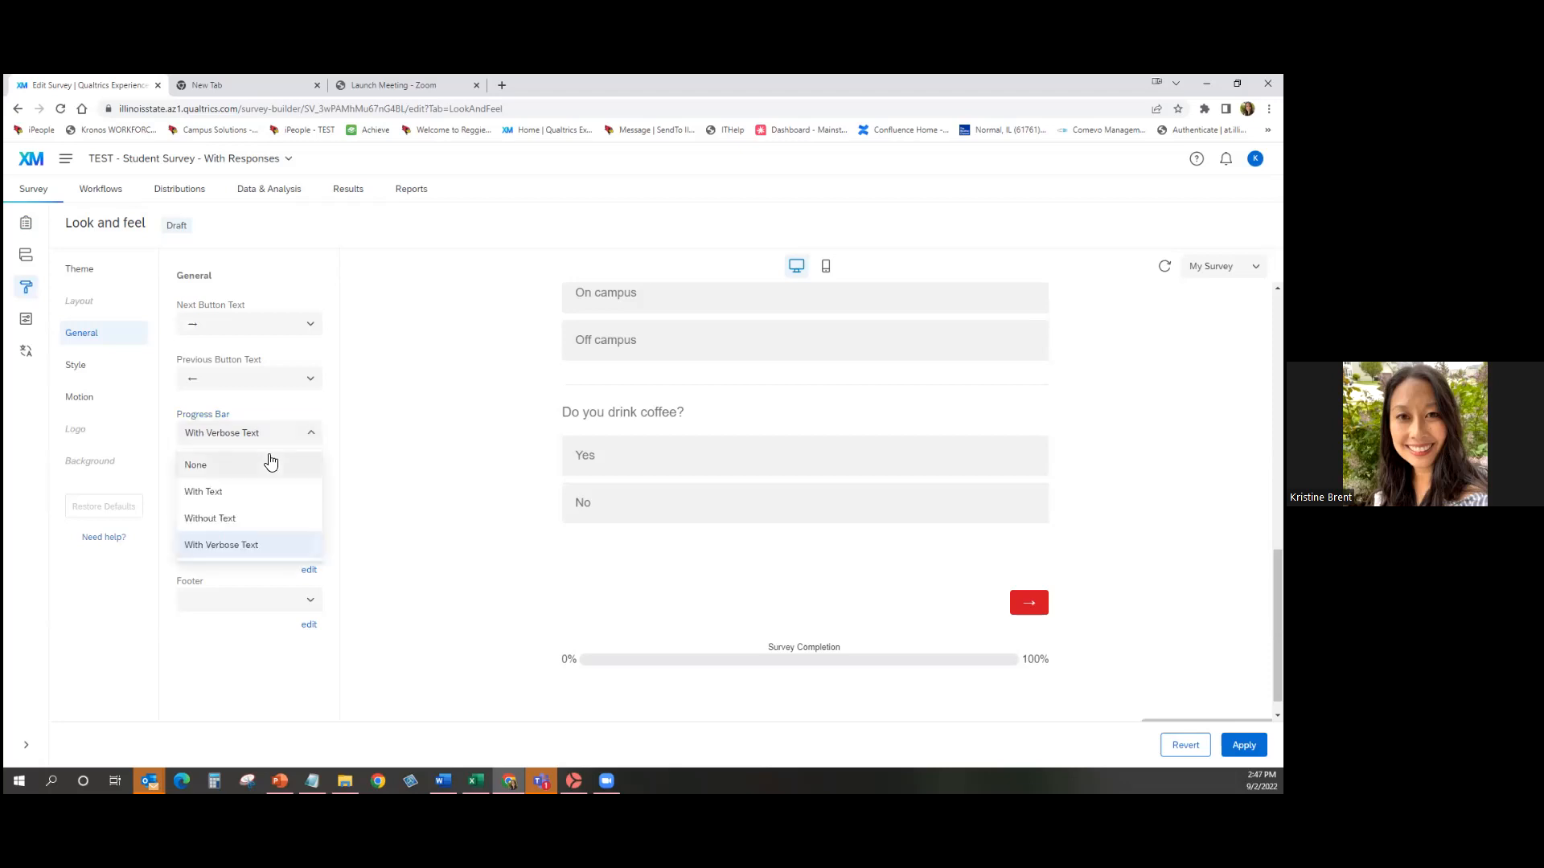
pyautogui.click(271, 464)
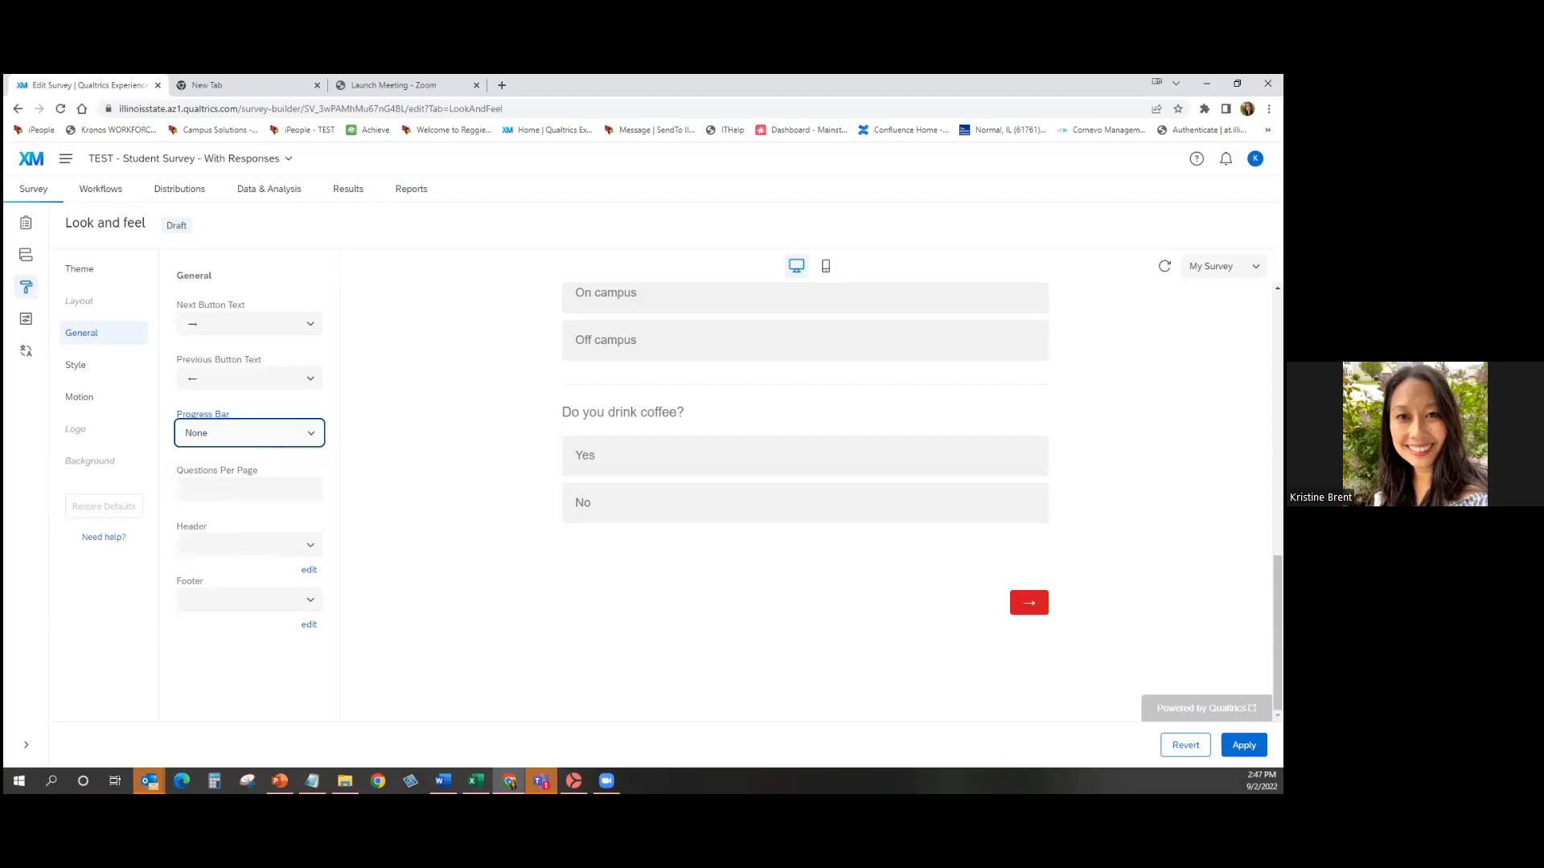
pyautogui.click(1244, 745)
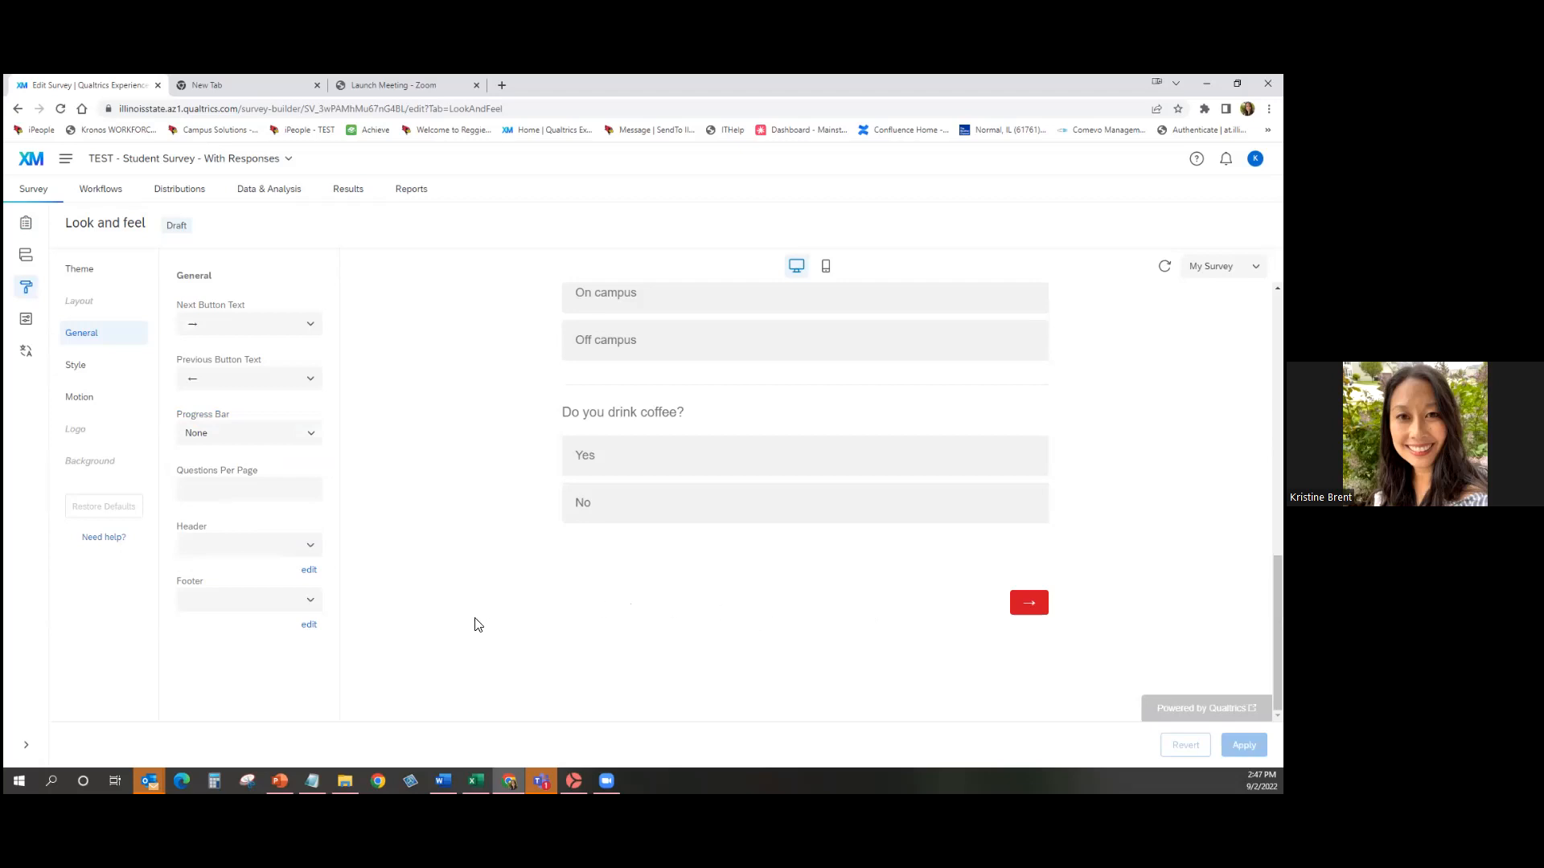
# Open the Survey flow, showing one Default Question Block with 6 questions.
pyautogui.click(32, 263)
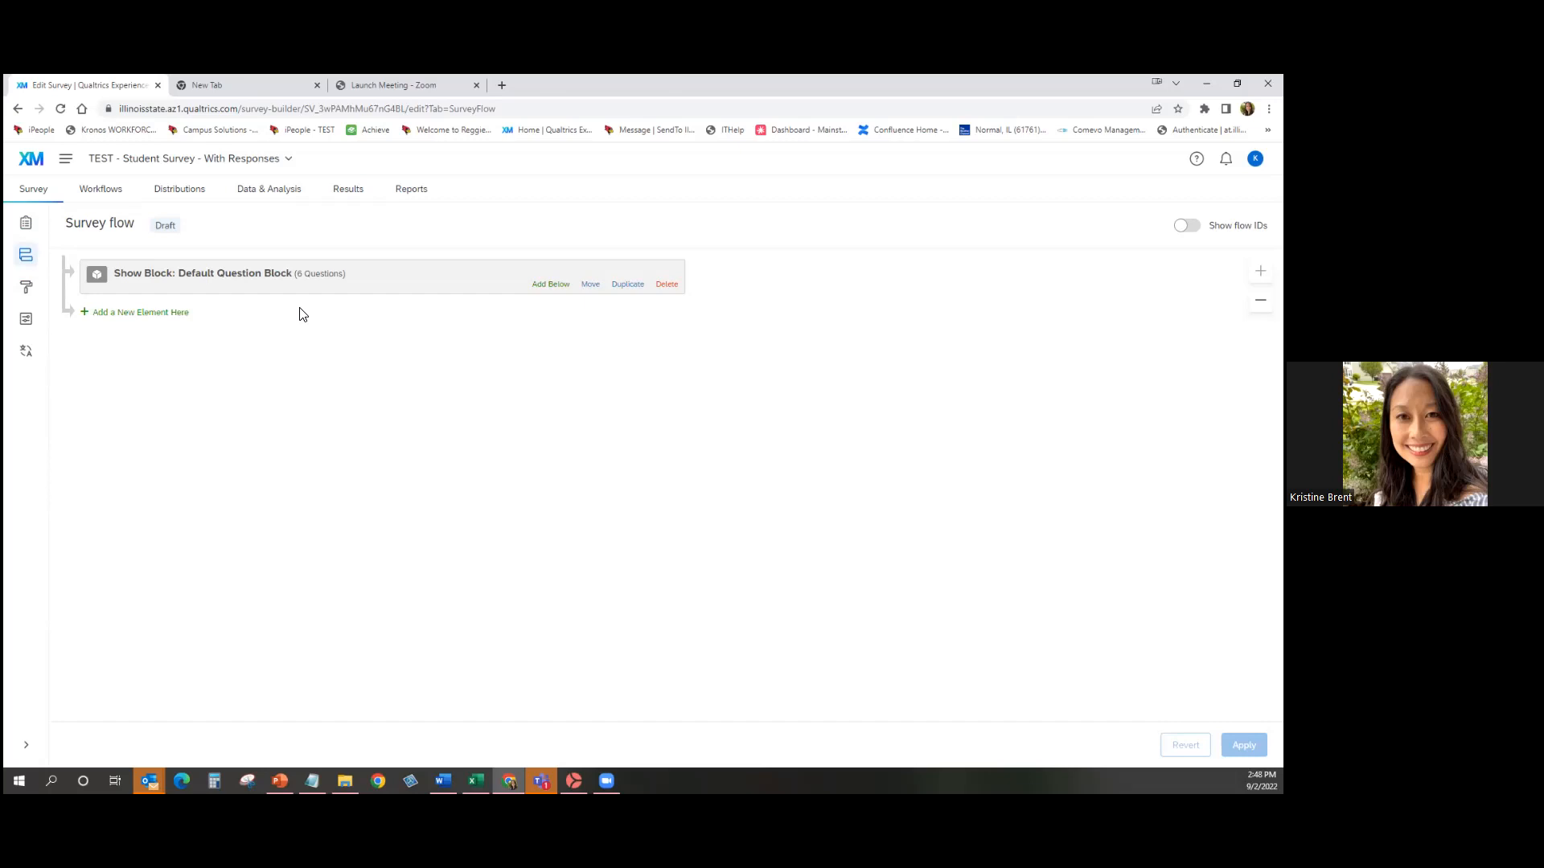
# Add a Branch element below the Default Question Block and start its condition.
pyautogui.click(550, 285)
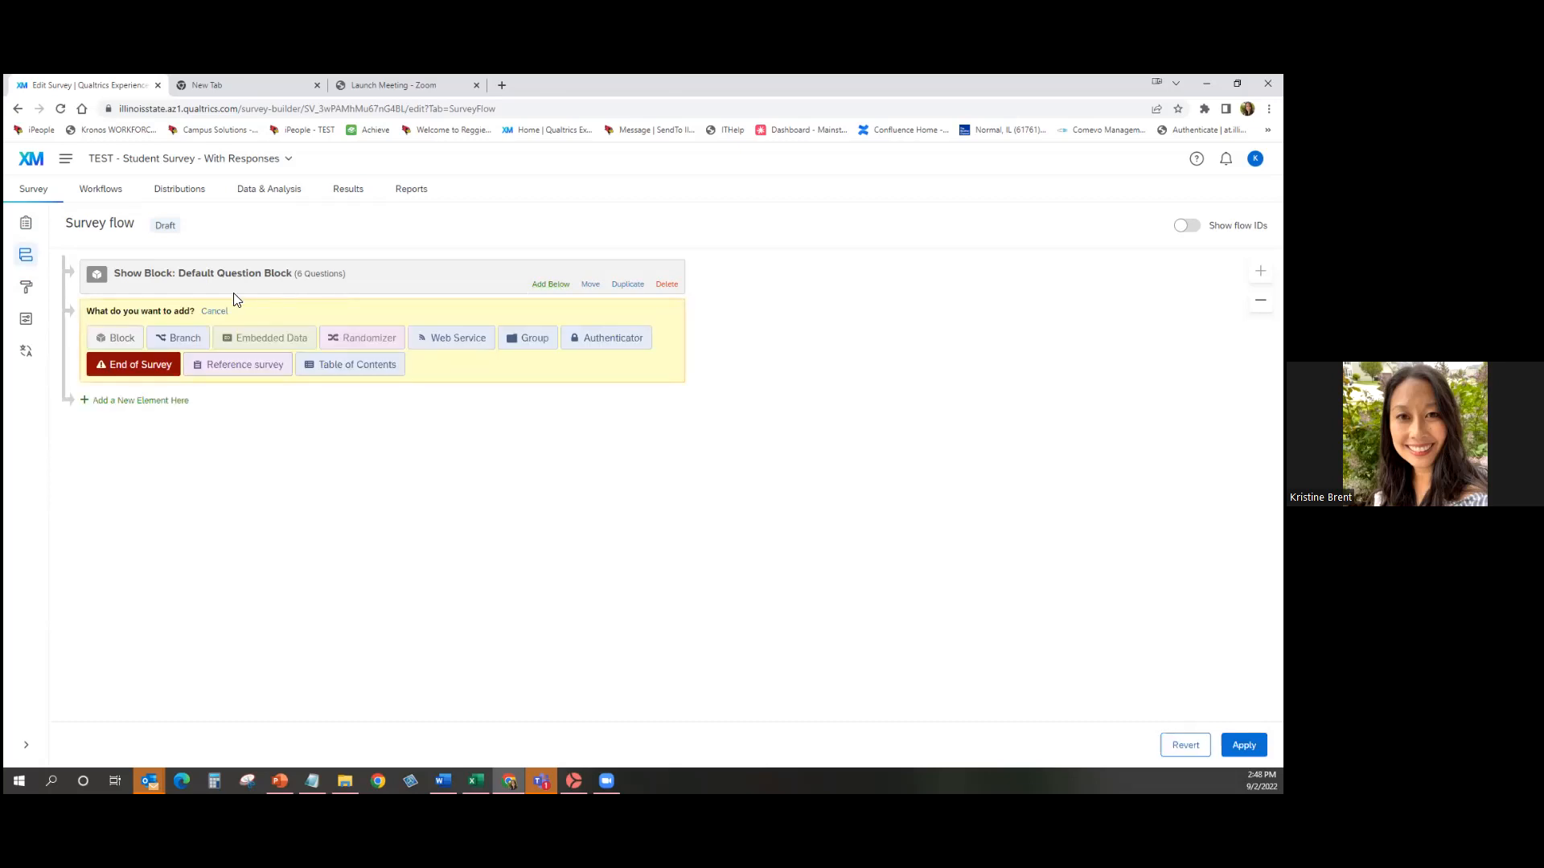
pyautogui.click(179, 337)
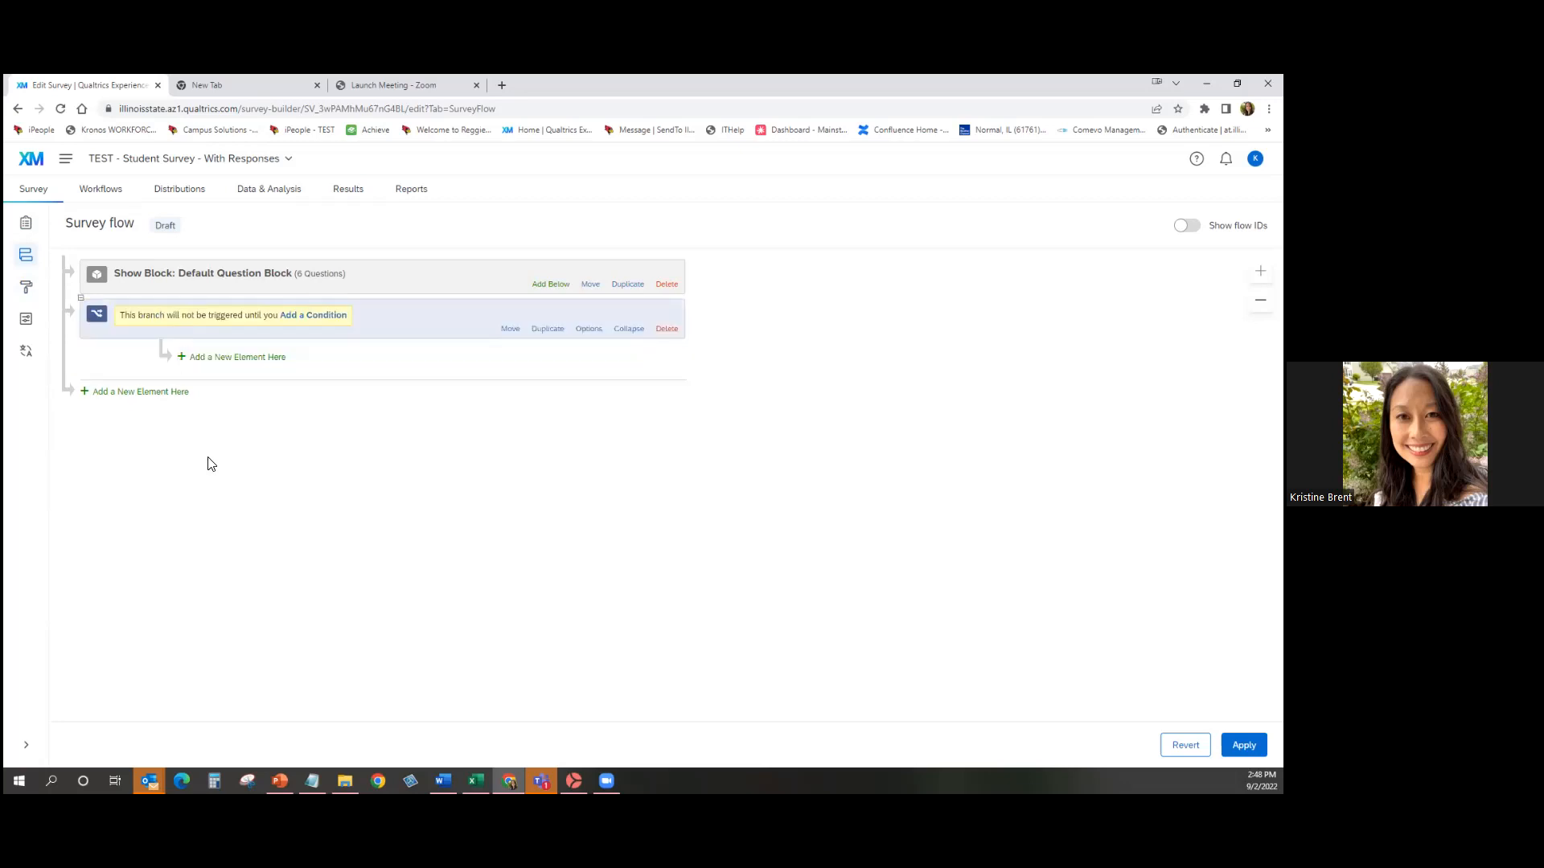
pyautogui.click(333, 318)
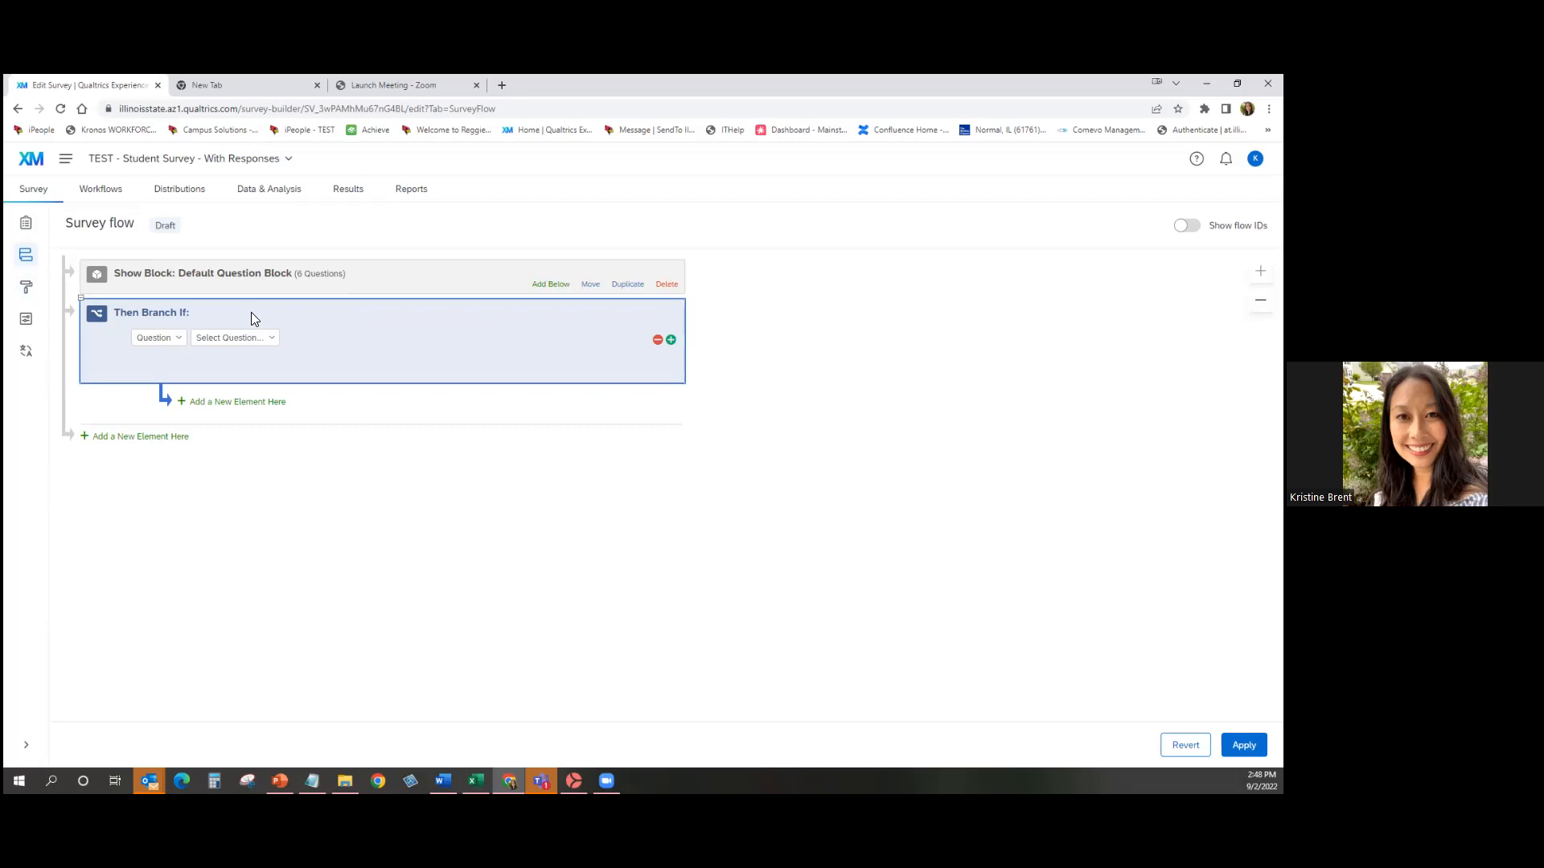
# Set the branch condition to Q2 'What is your major?' English Is Selected.
pyautogui.click(249, 338)
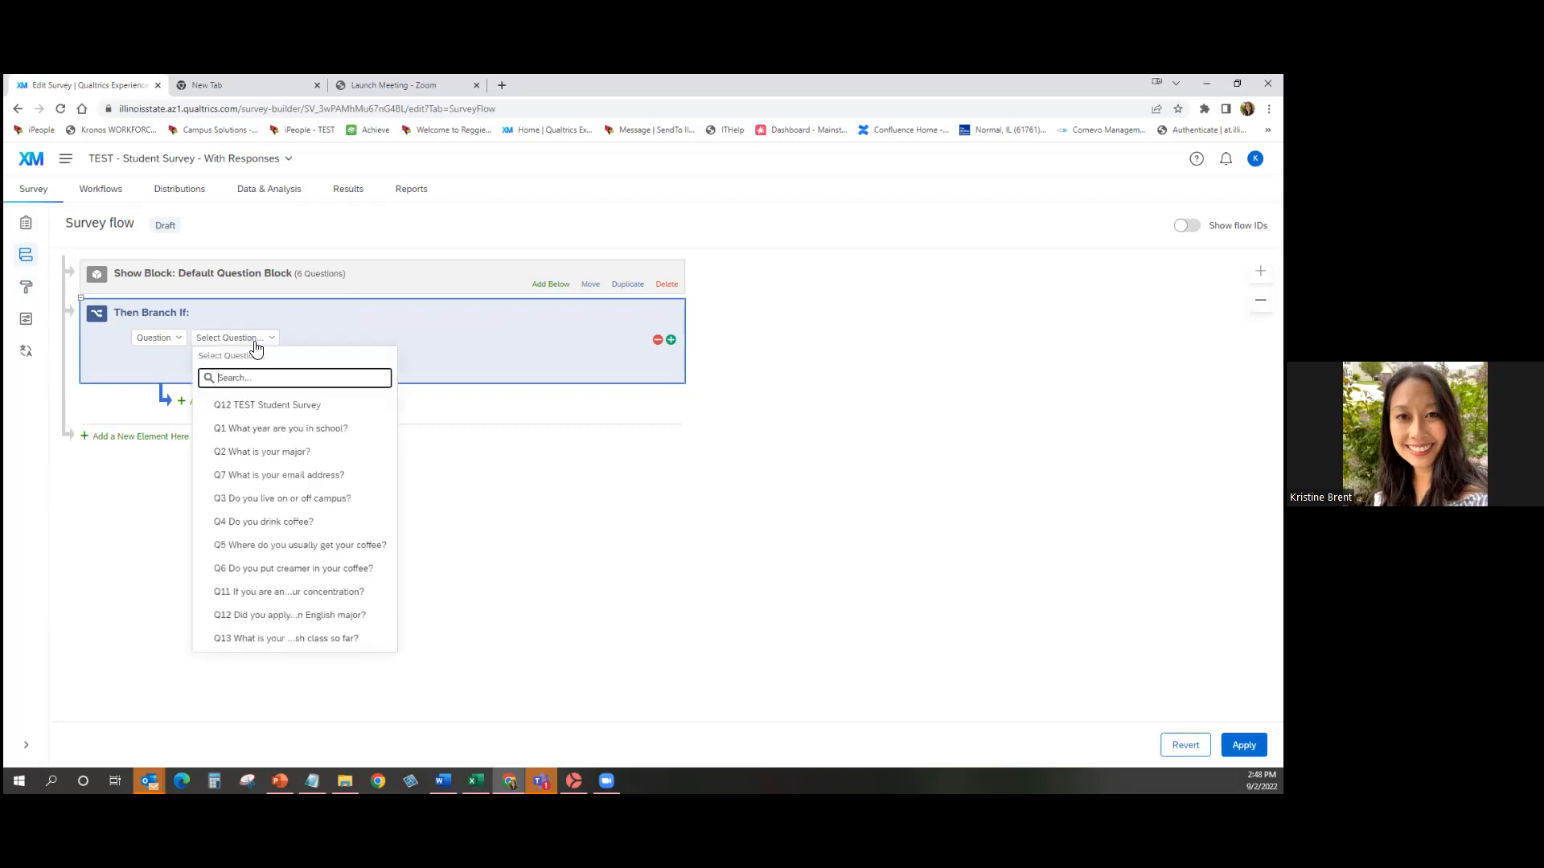
pyautogui.click(307, 452)
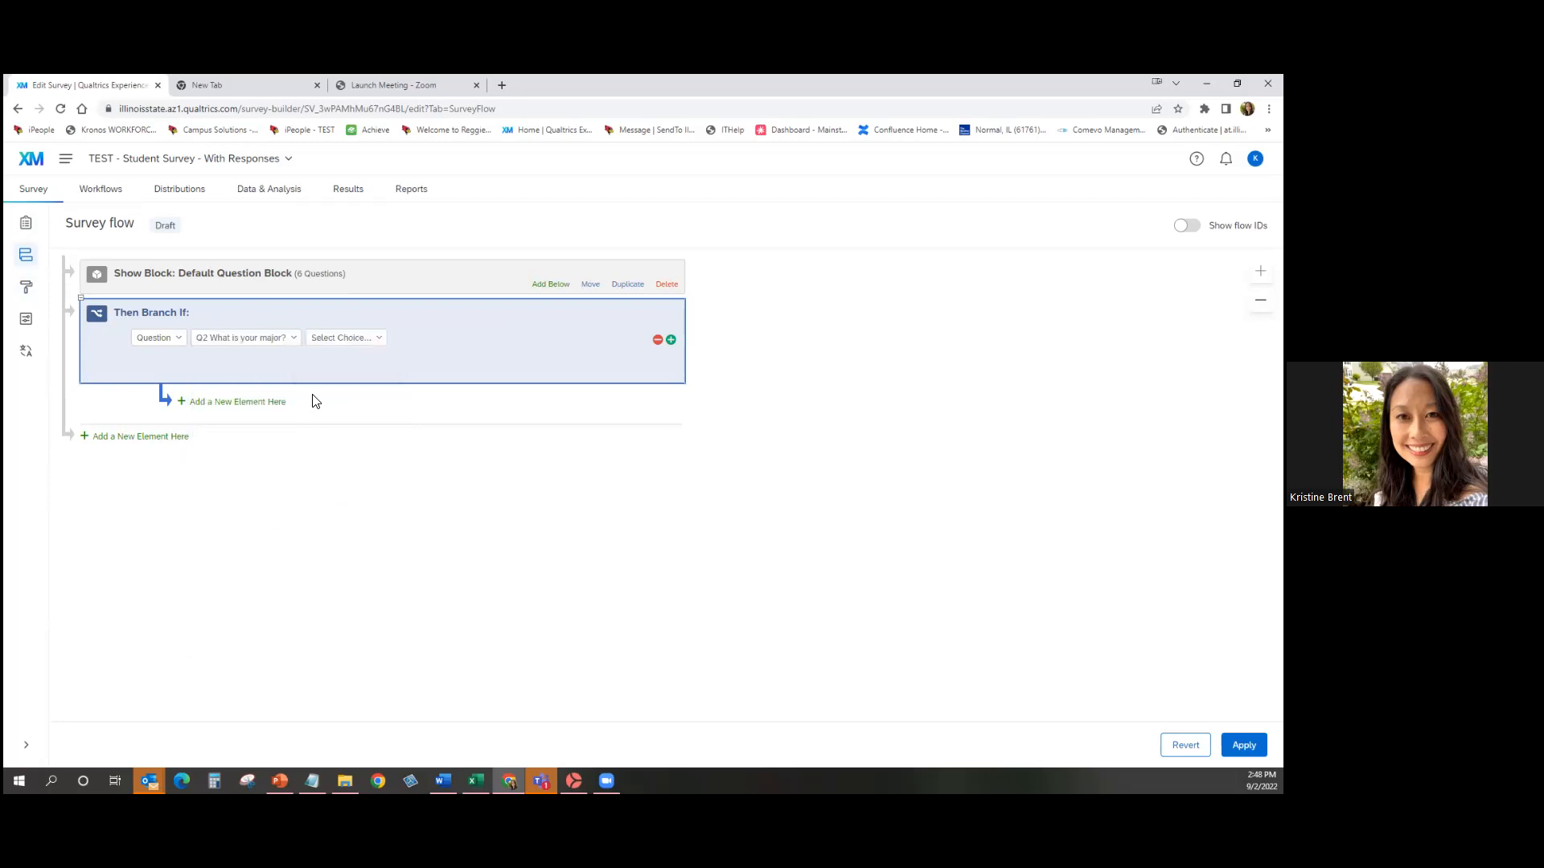
pyautogui.click(360, 344)
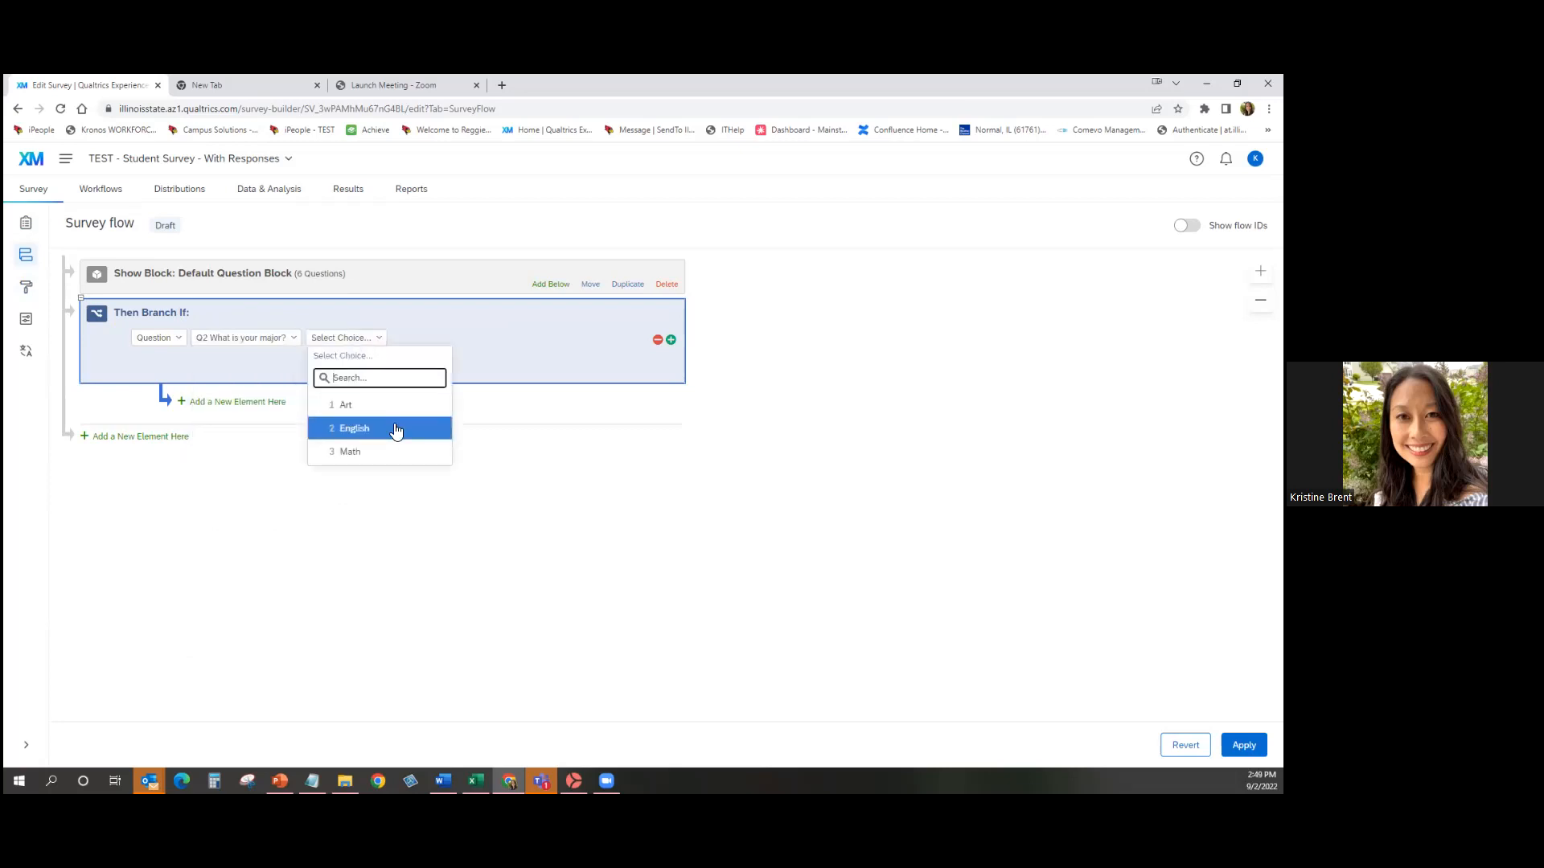
pyautogui.click(394, 428)
pyautogui.click(380, 339)
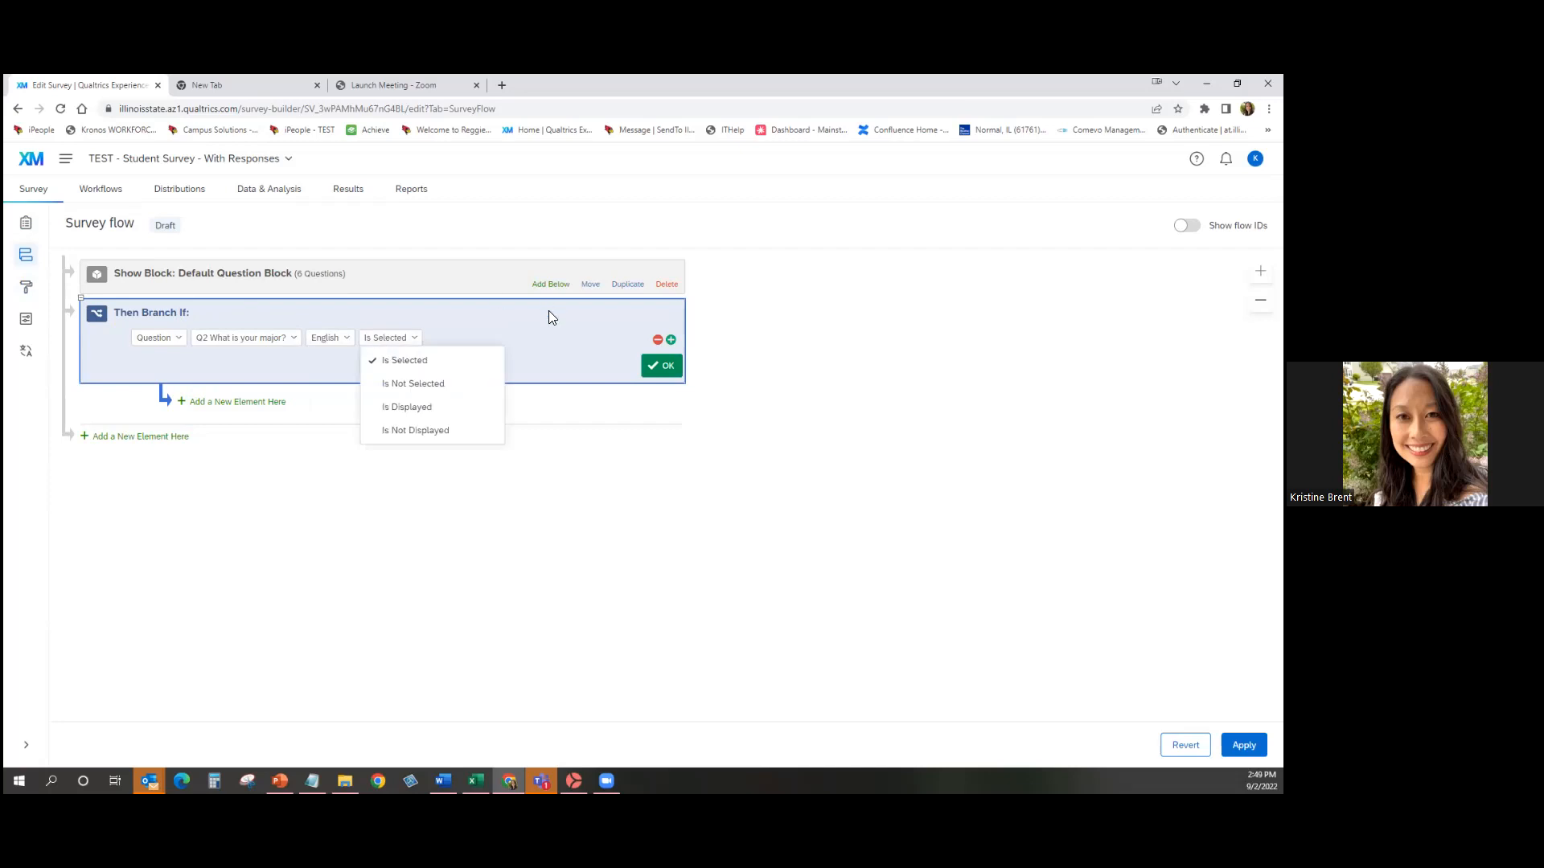
pyautogui.click(537, 336)
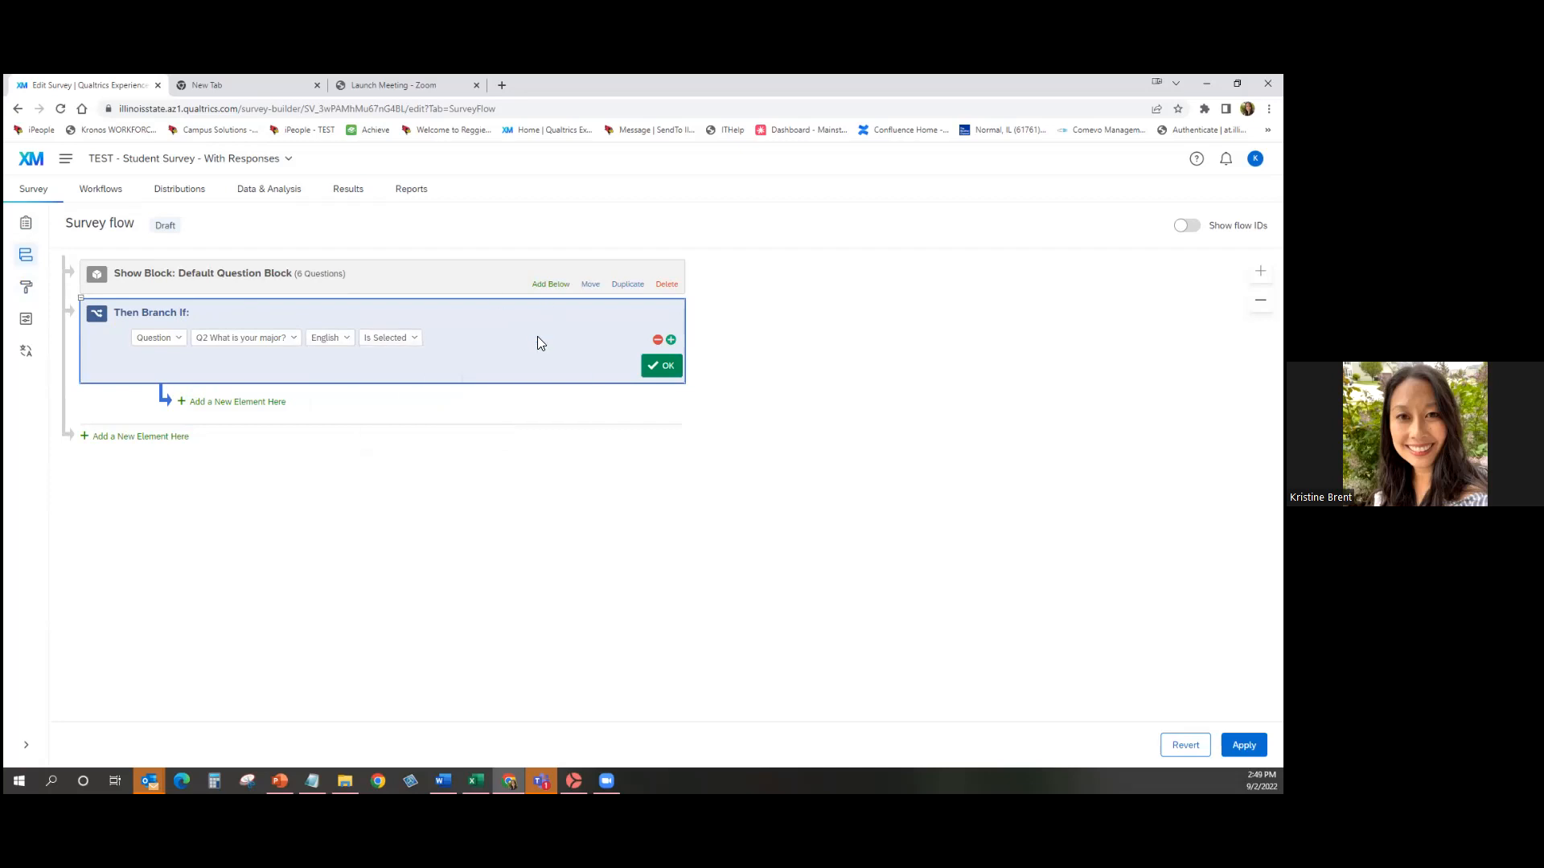
pyautogui.click(661, 366)
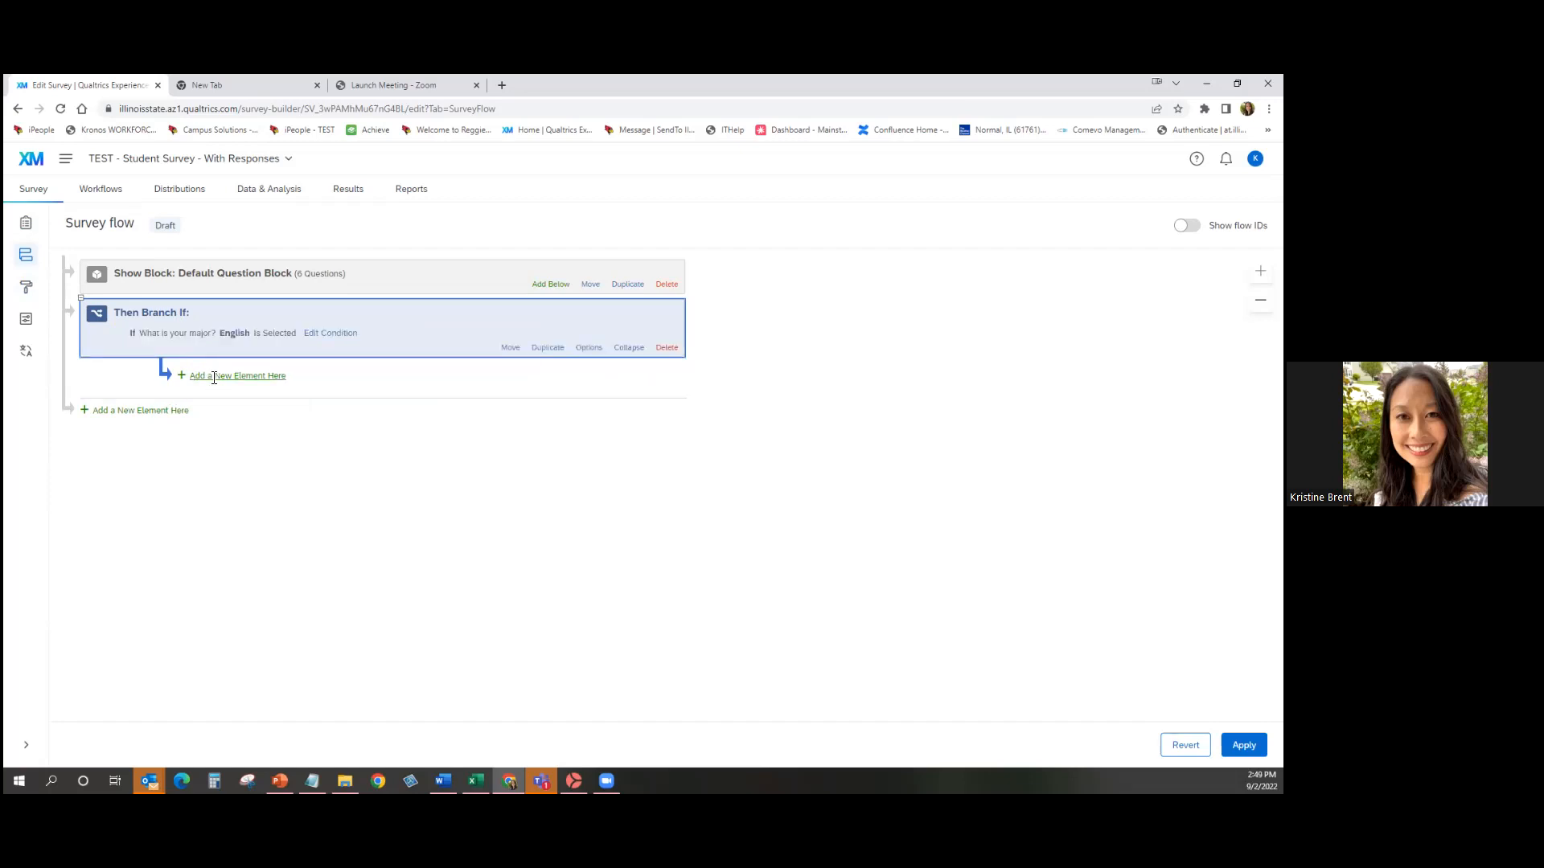
# Insert a Block element inside the English branch and list the available blocks.
pyautogui.click(210, 376)
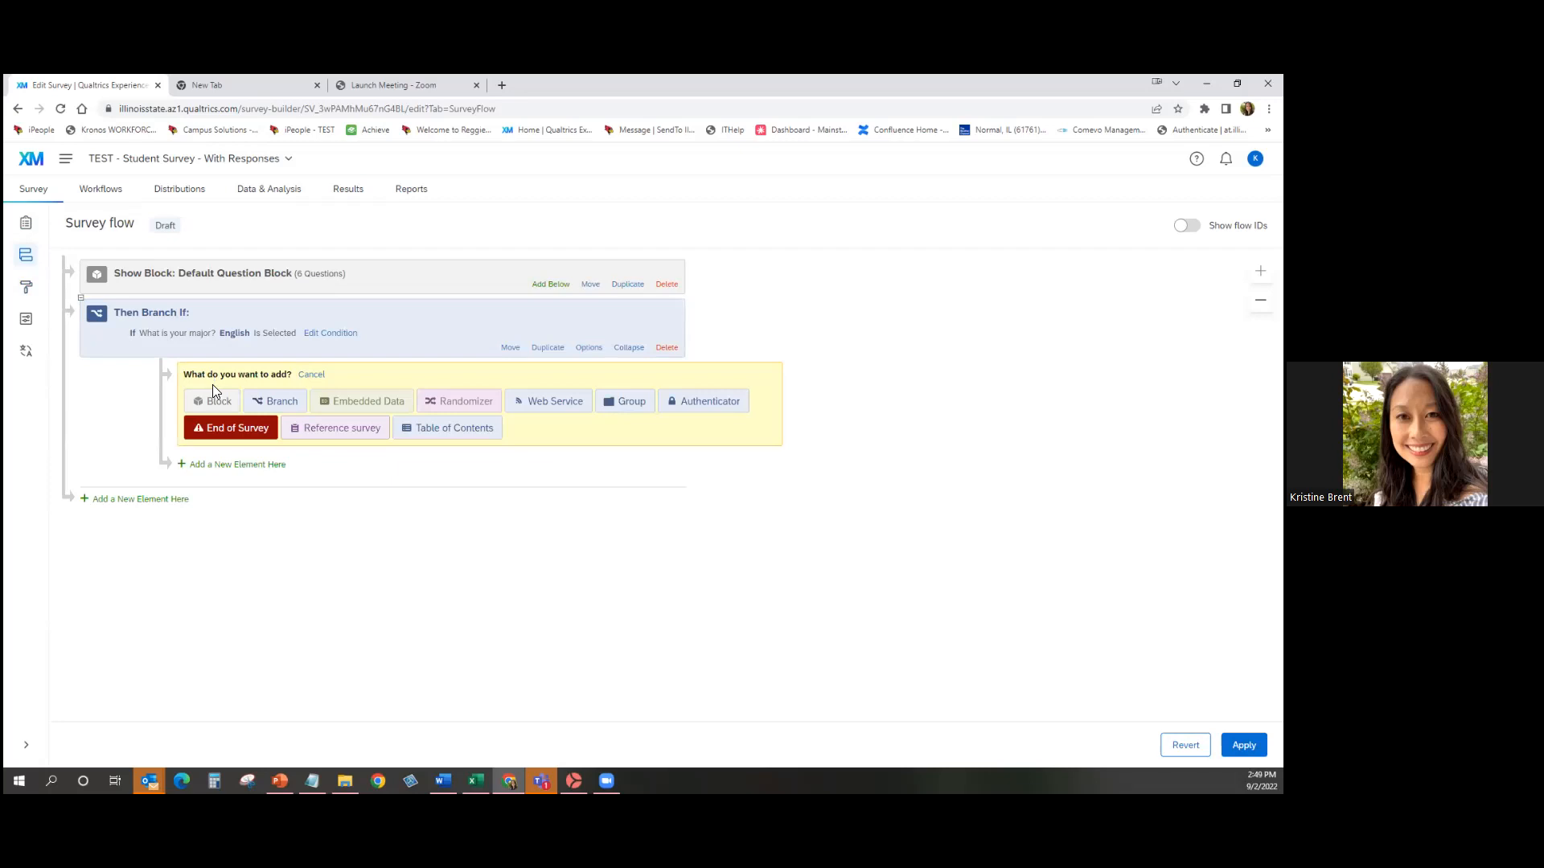
pyautogui.click(215, 399)
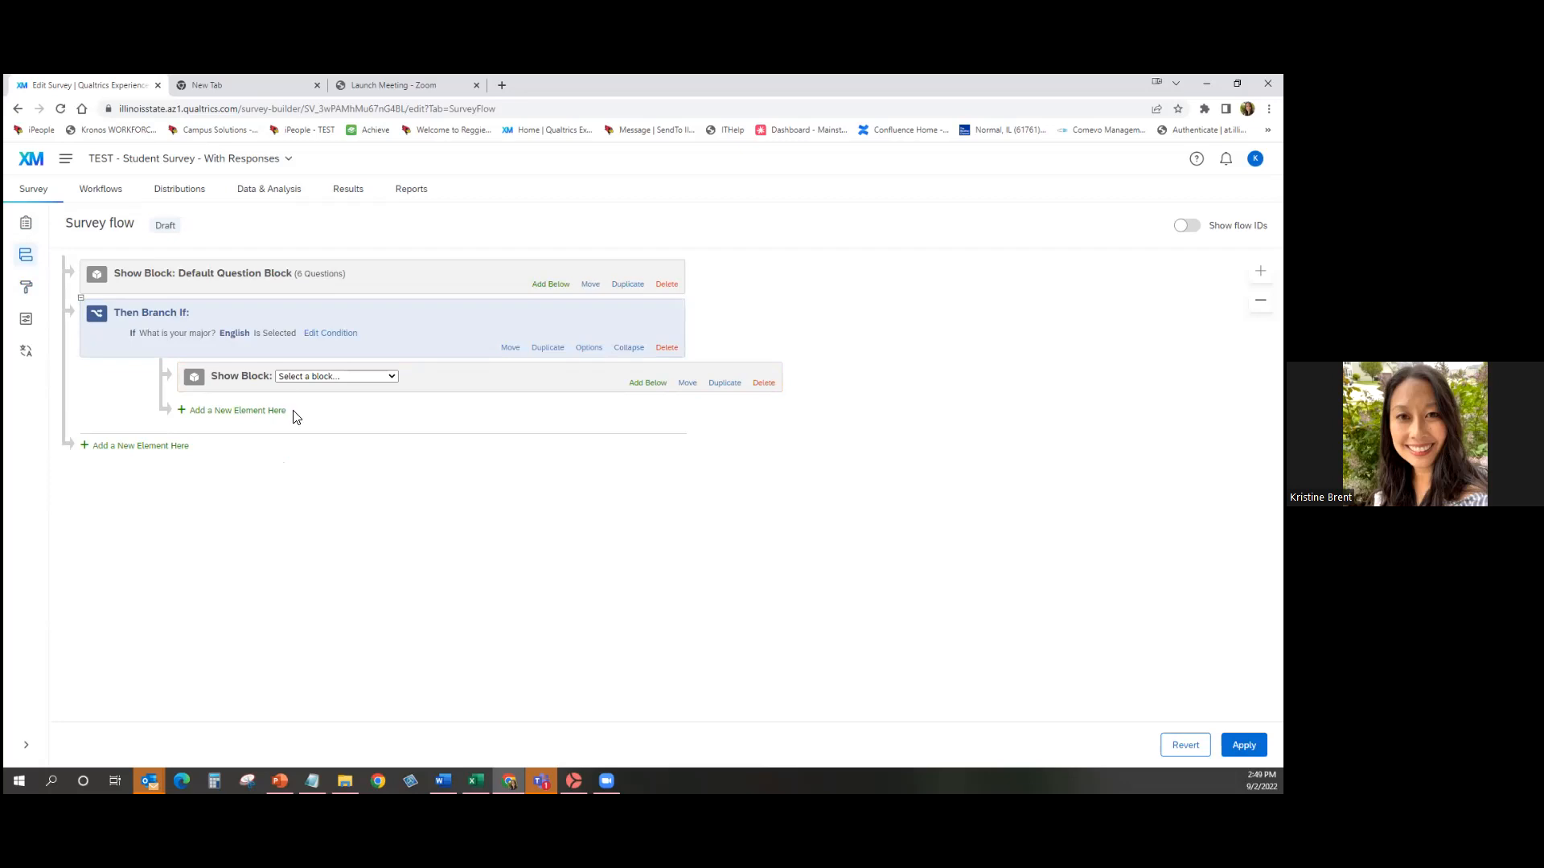
pyautogui.click(392, 377)
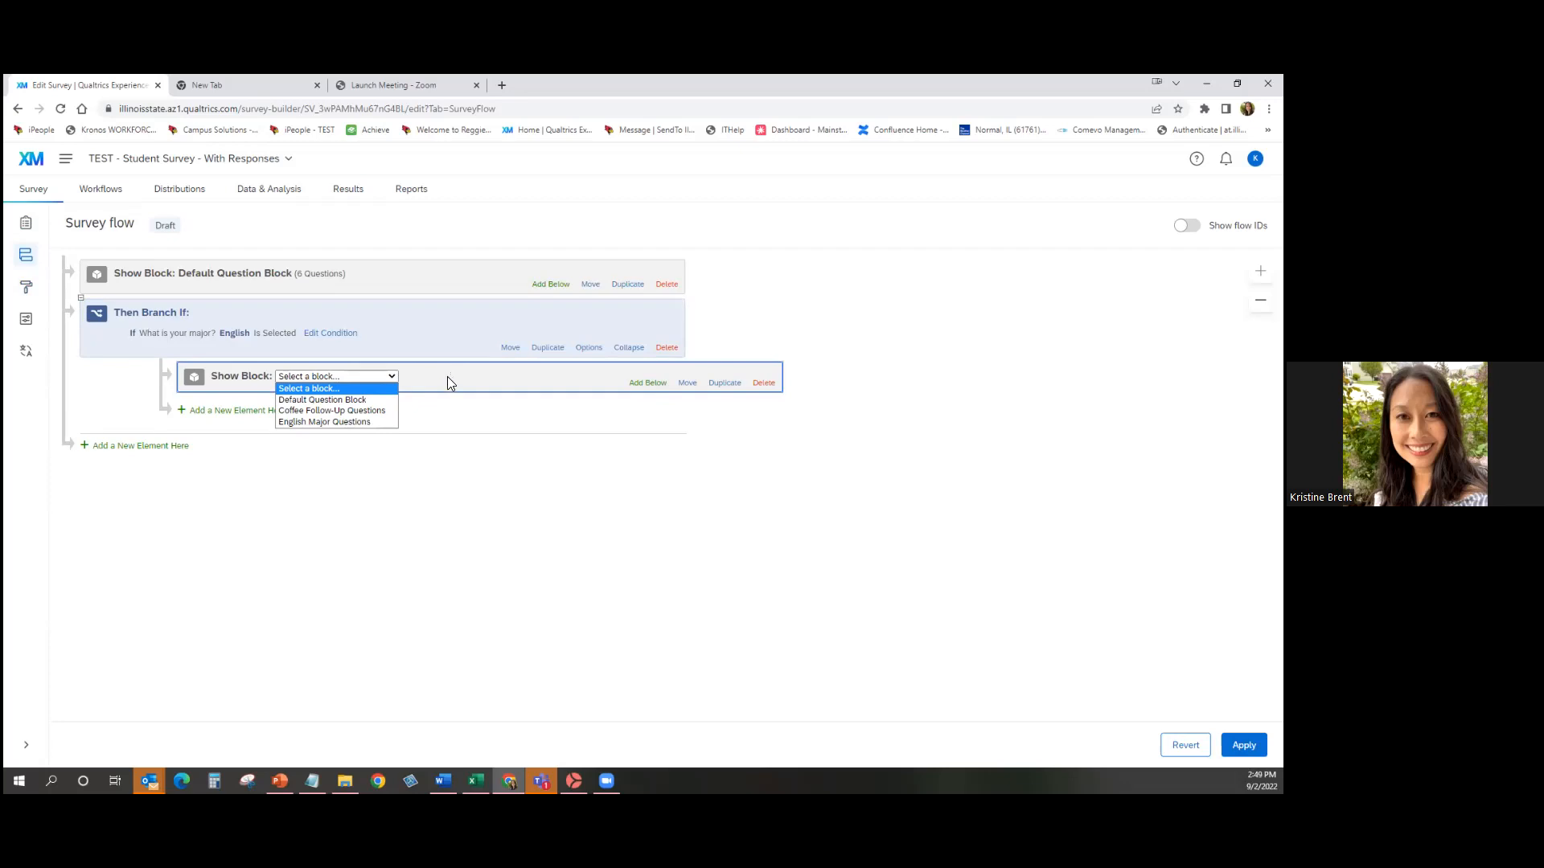
# Pick English Major Questions as the block shown in the English branch.
pyautogui.click(379, 423)
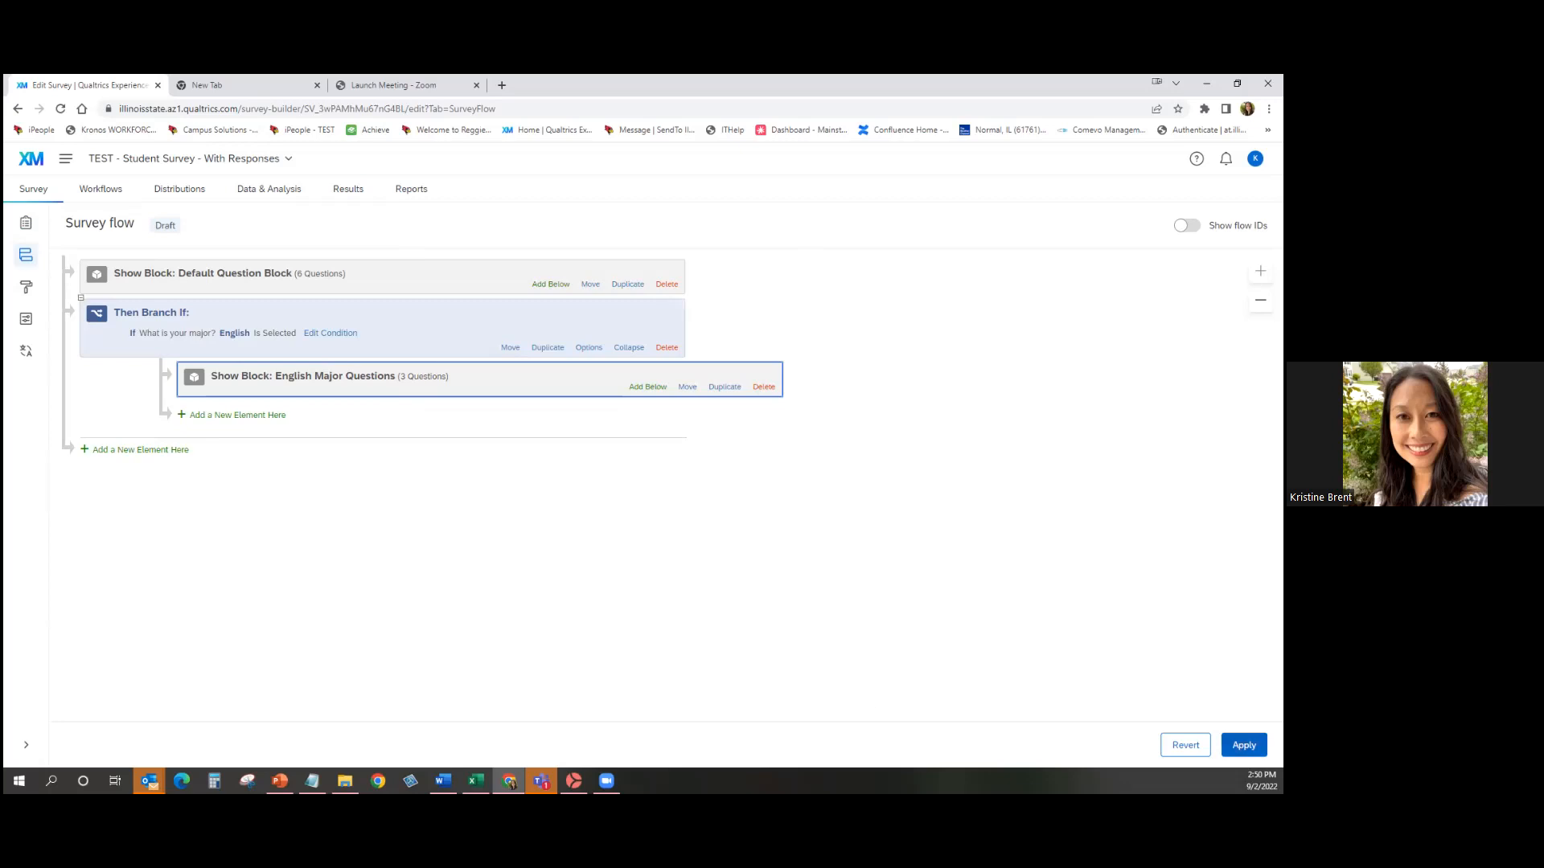
# Apply the updated survey flow and bring up the survey's General options.
pyautogui.click(1243, 746)
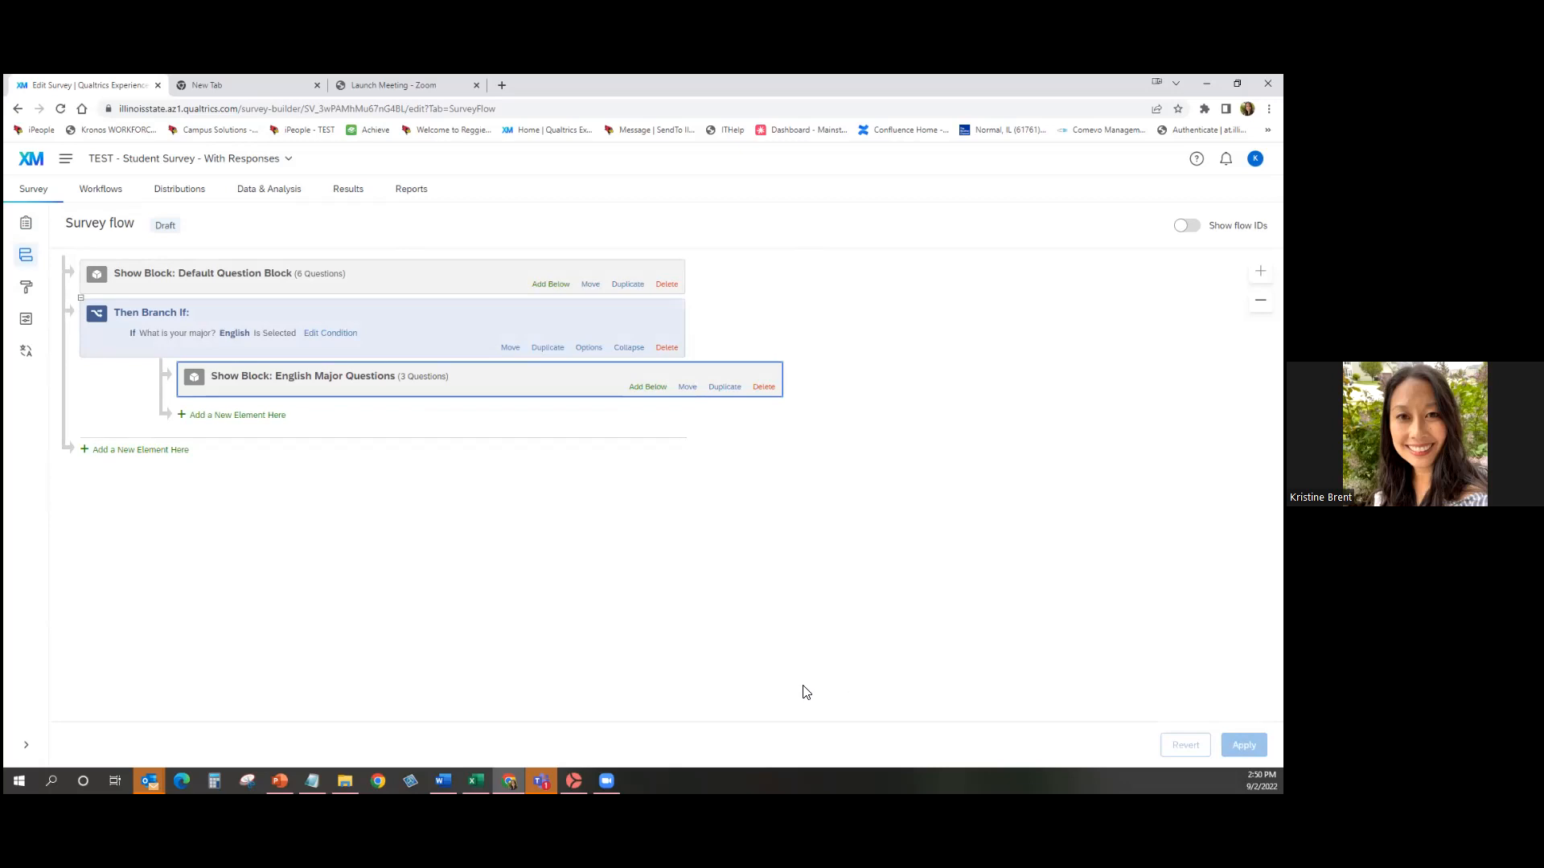
pyautogui.click(34, 329)
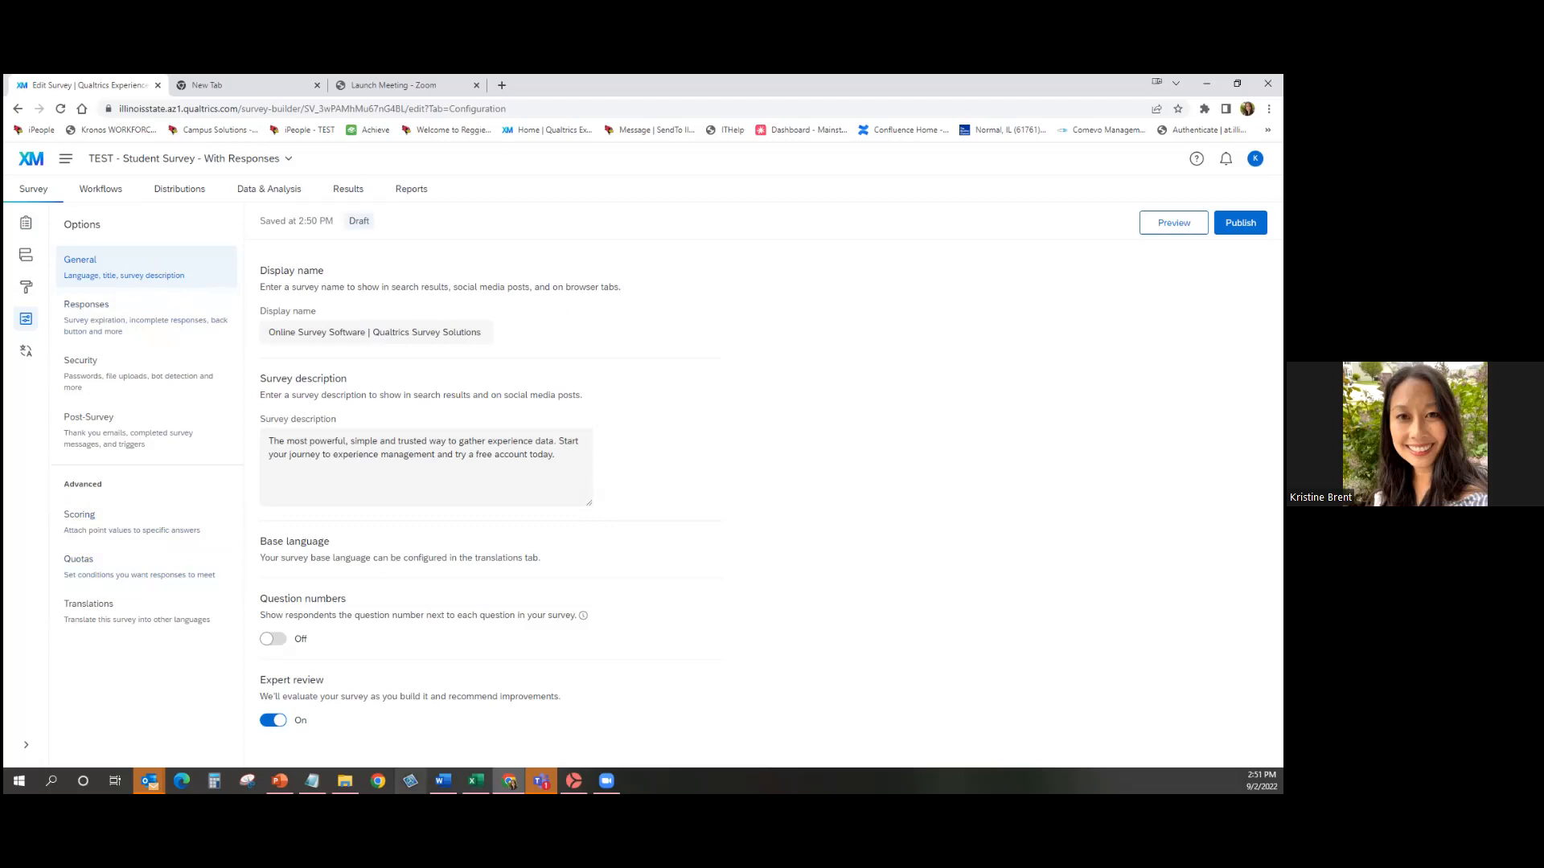
pyautogui.click(278, 641)
pyautogui.click(271, 644)
# In Responses options, toggle the back button off and on again, then scroll to Survey availability.
pyautogui.click(157, 326)
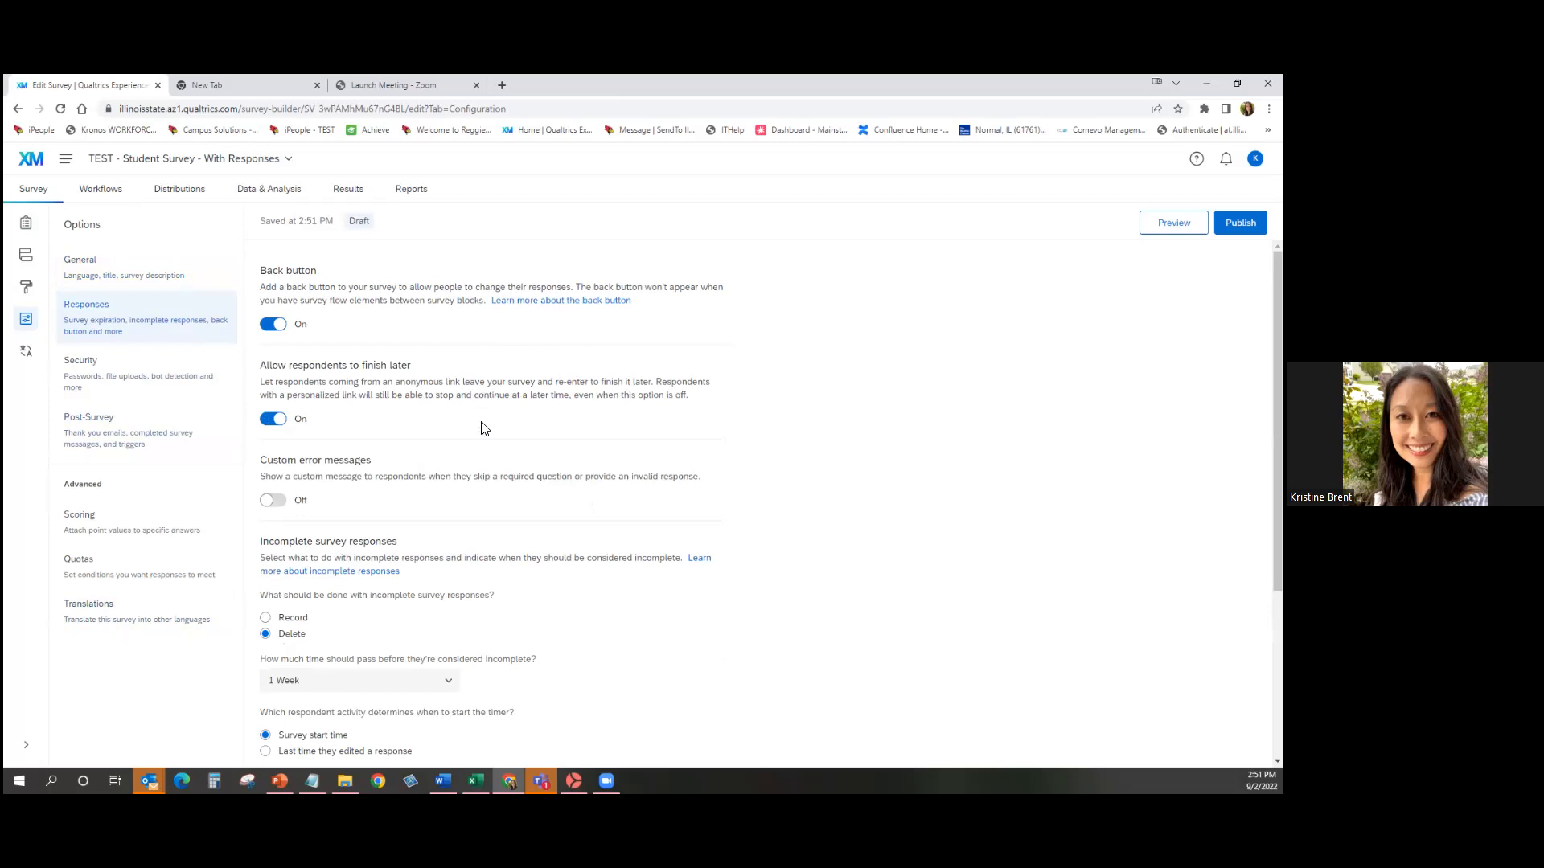
pyautogui.click(270, 325)
pyautogui.click(274, 325)
pyautogui.scroll(-3, 655, 561)
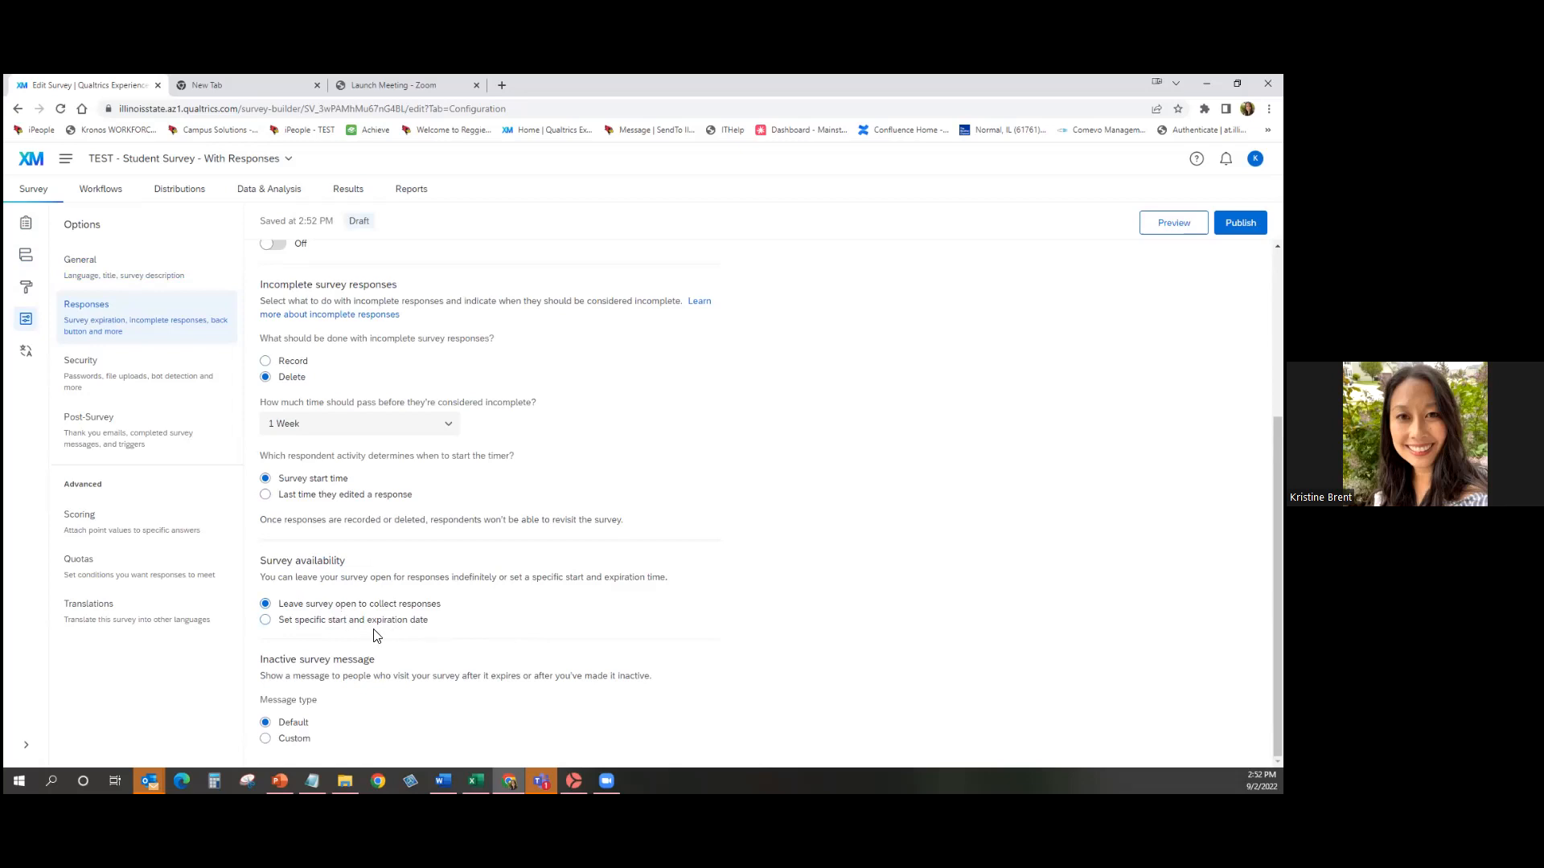
# Open the survey availability dates, cancel without changes, and go to Security options.
pyautogui.click(266, 621)
pyautogui.scroll(-3, 844, 640)
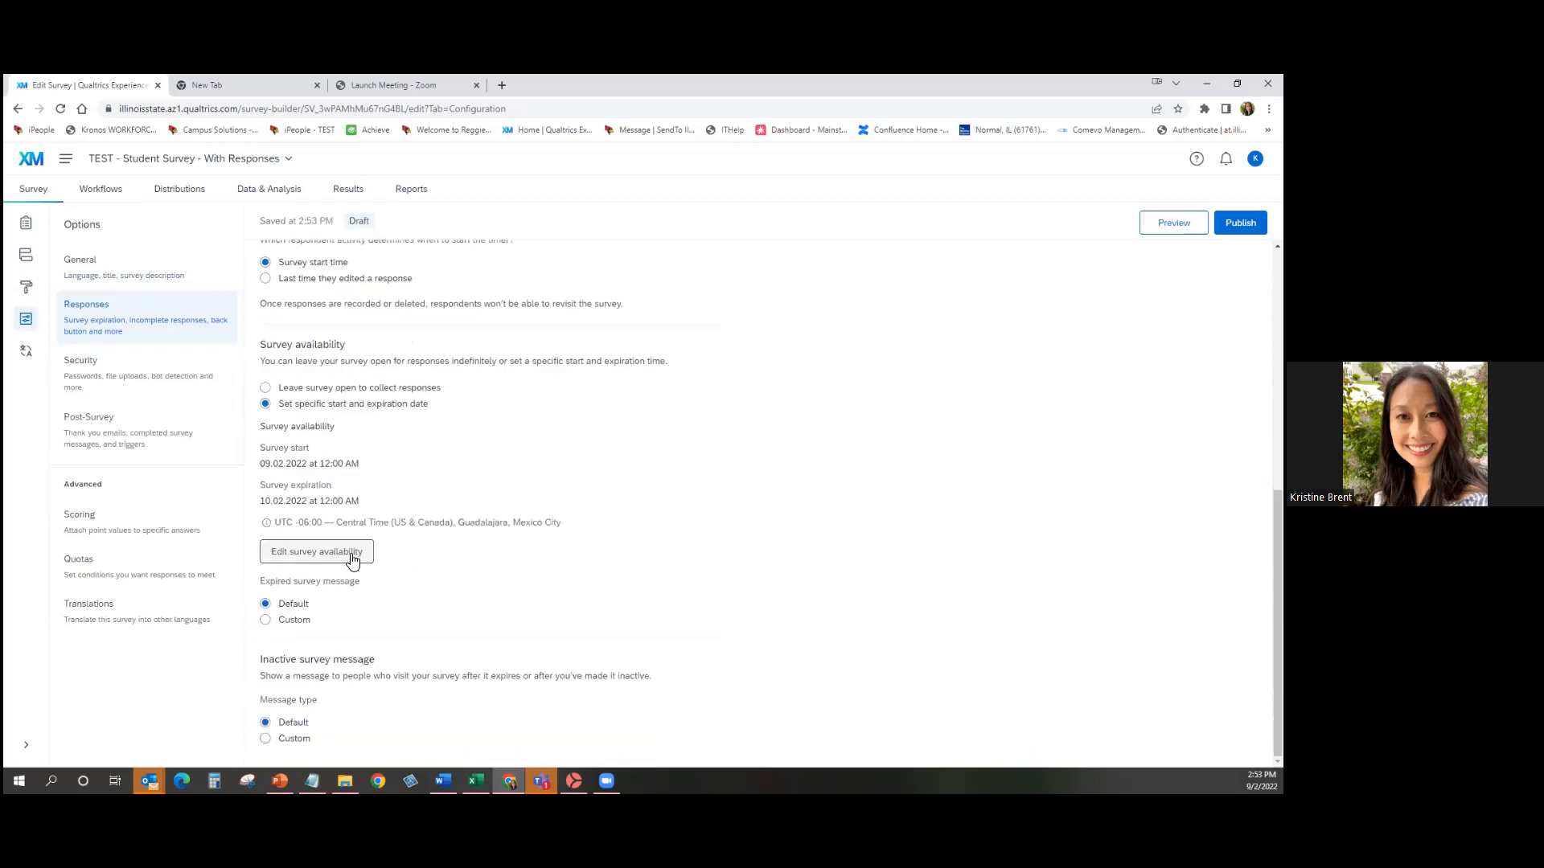
pyautogui.click(351, 556)
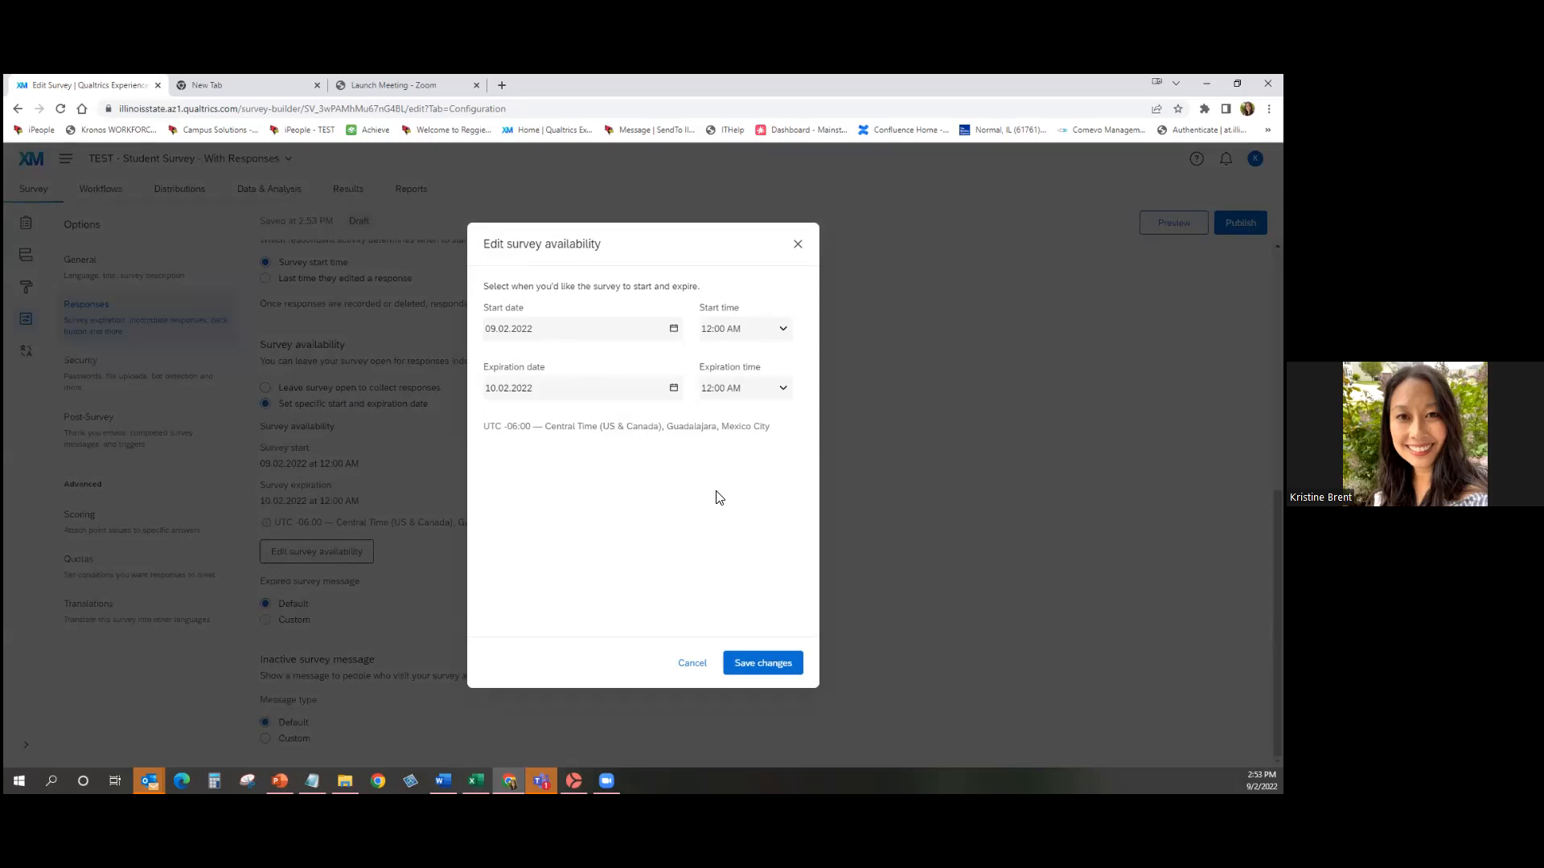
pyautogui.click(704, 673)
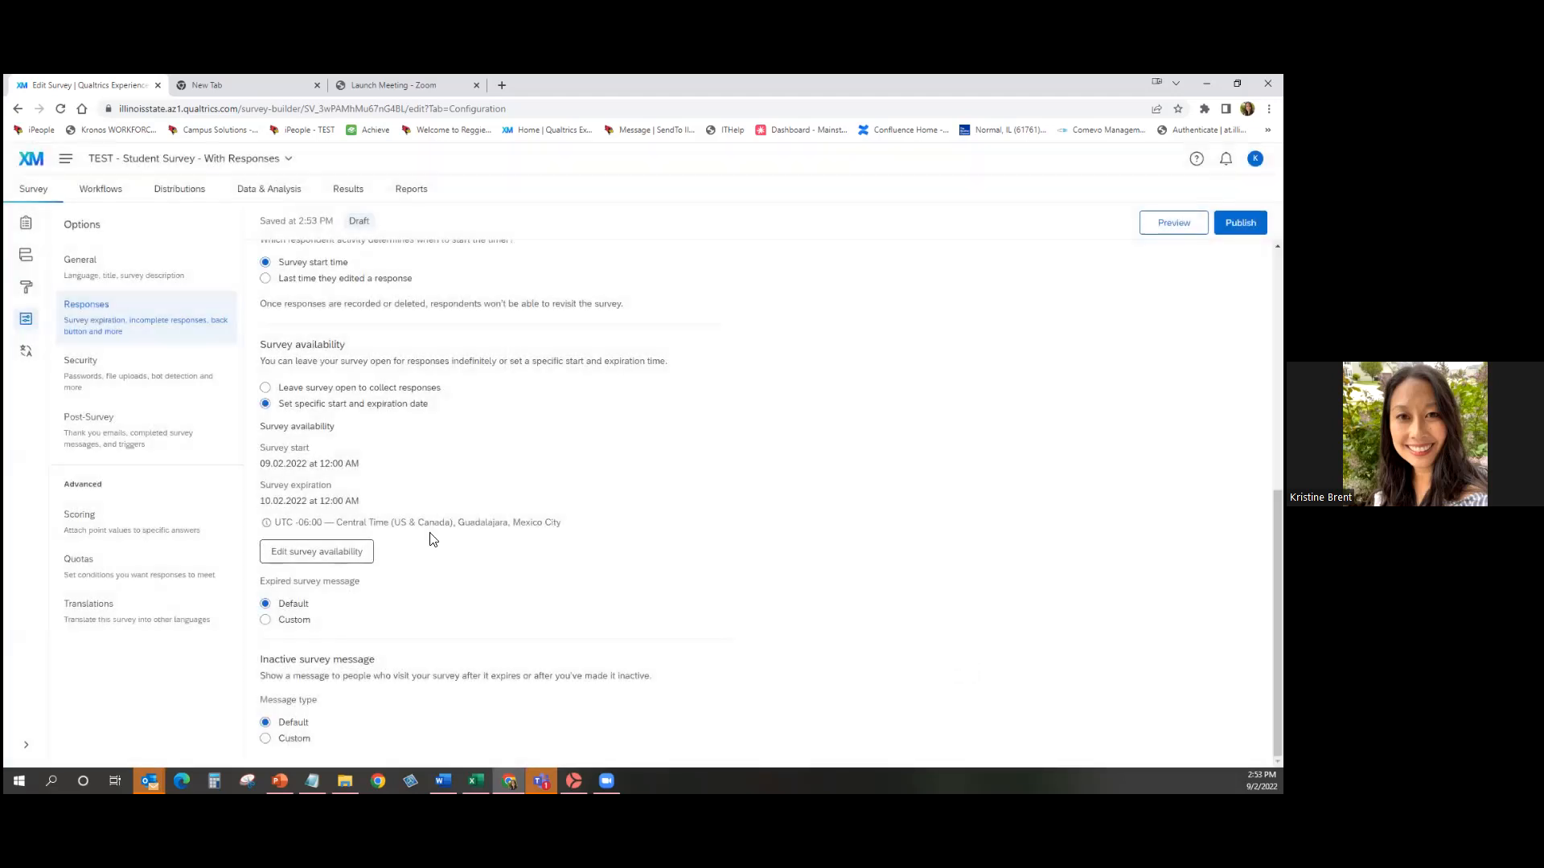
pyautogui.click(135, 370)
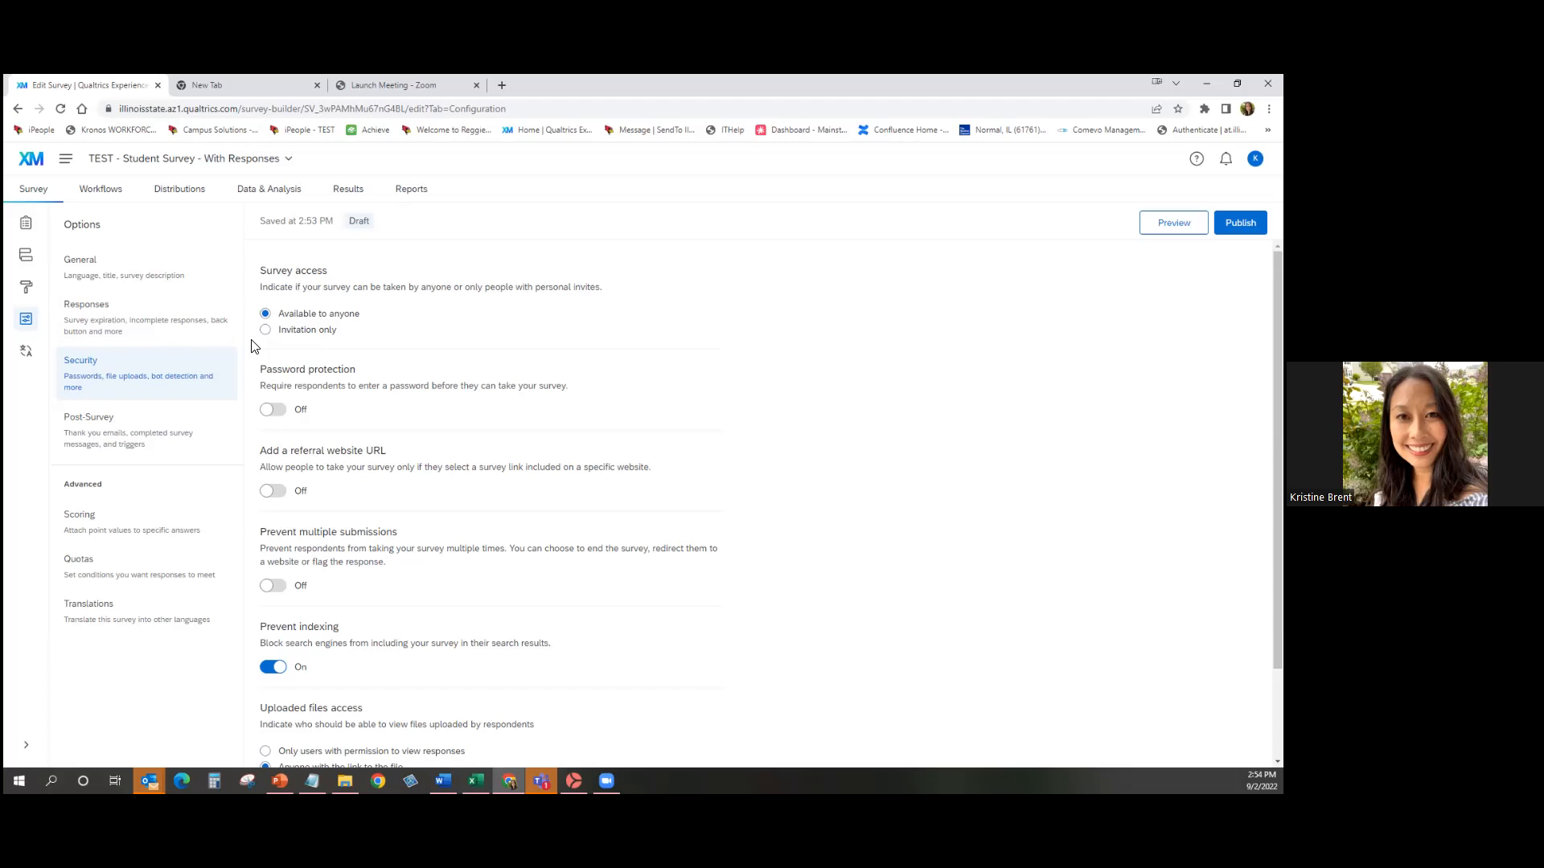
# Switch survey access to Invitation only and back to Available to anyone.
pyautogui.click(274, 333)
pyautogui.click(267, 318)
pyautogui.scroll(-1, 541, 415)
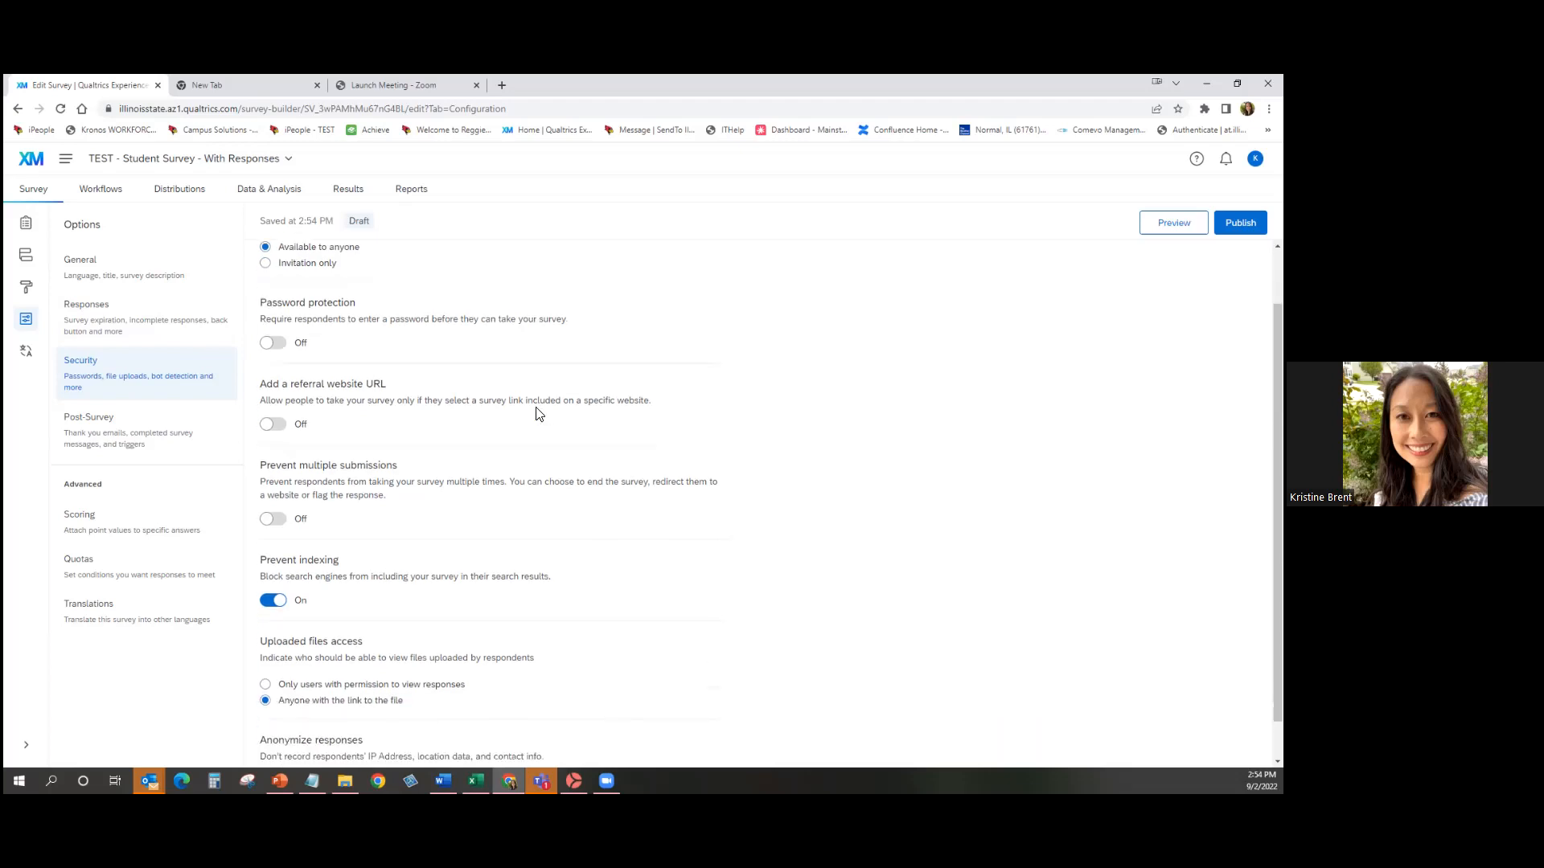
# Turn password protection on and back off, then go to Post-Survey options.
pyautogui.click(277, 346)
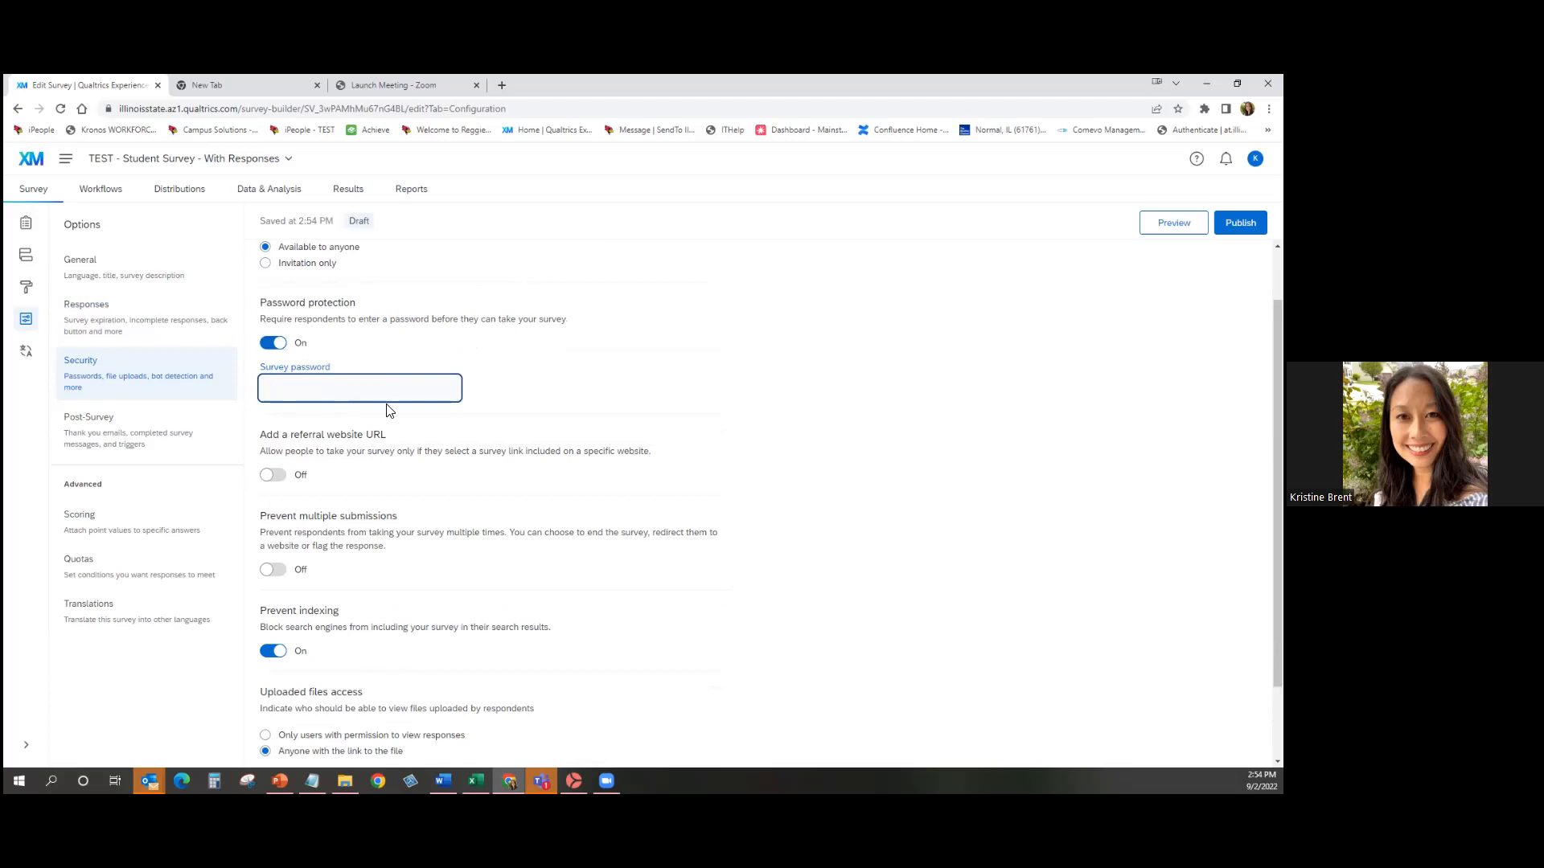
pyautogui.click(271, 346)
pyautogui.scroll(-1, 733, 509)
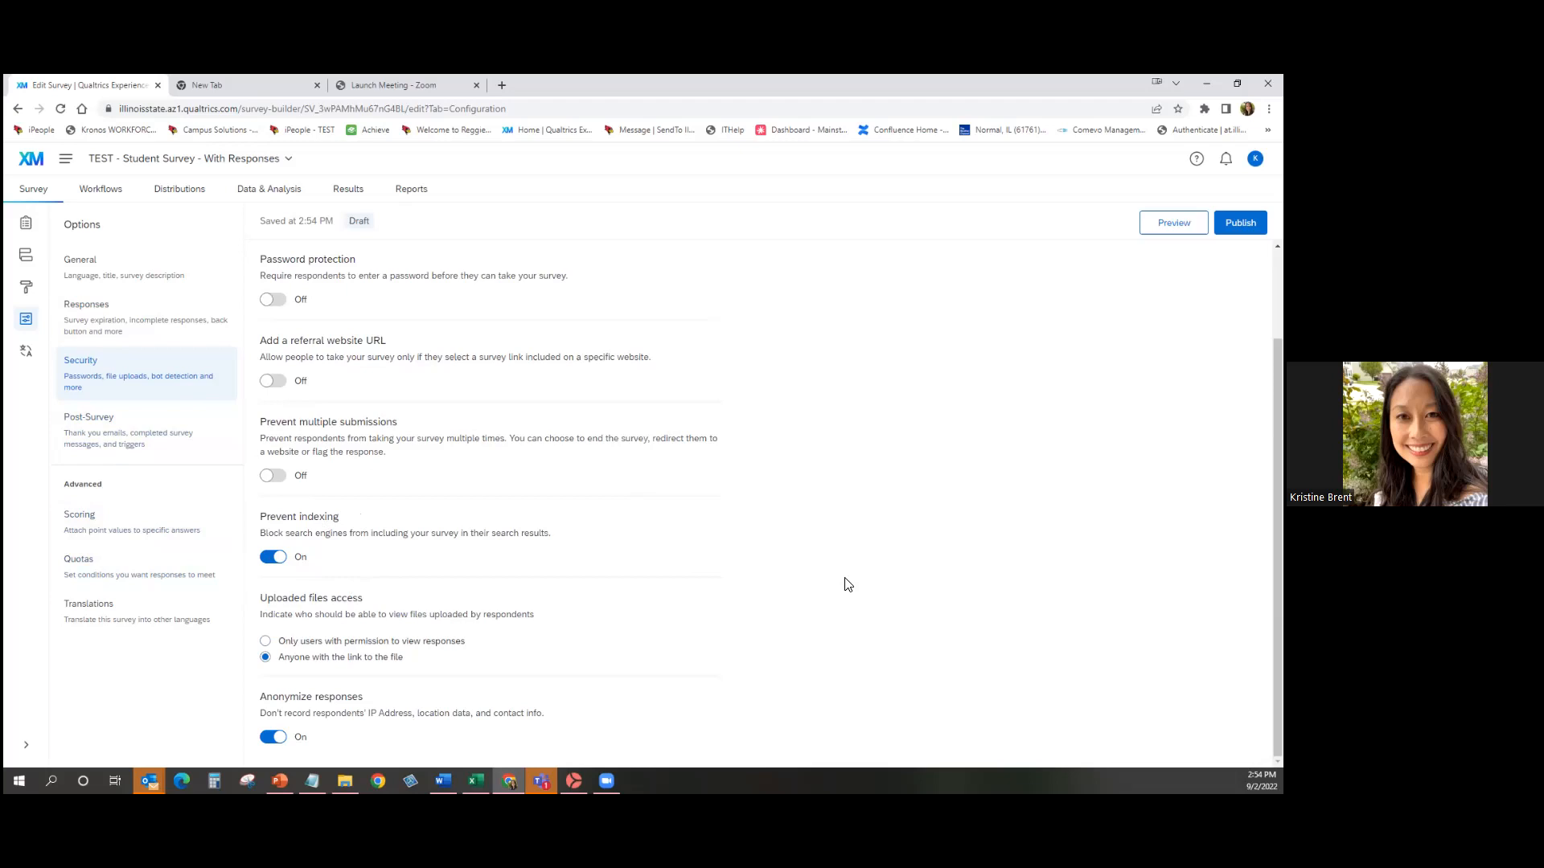
pyautogui.scroll(1, 852, 573)
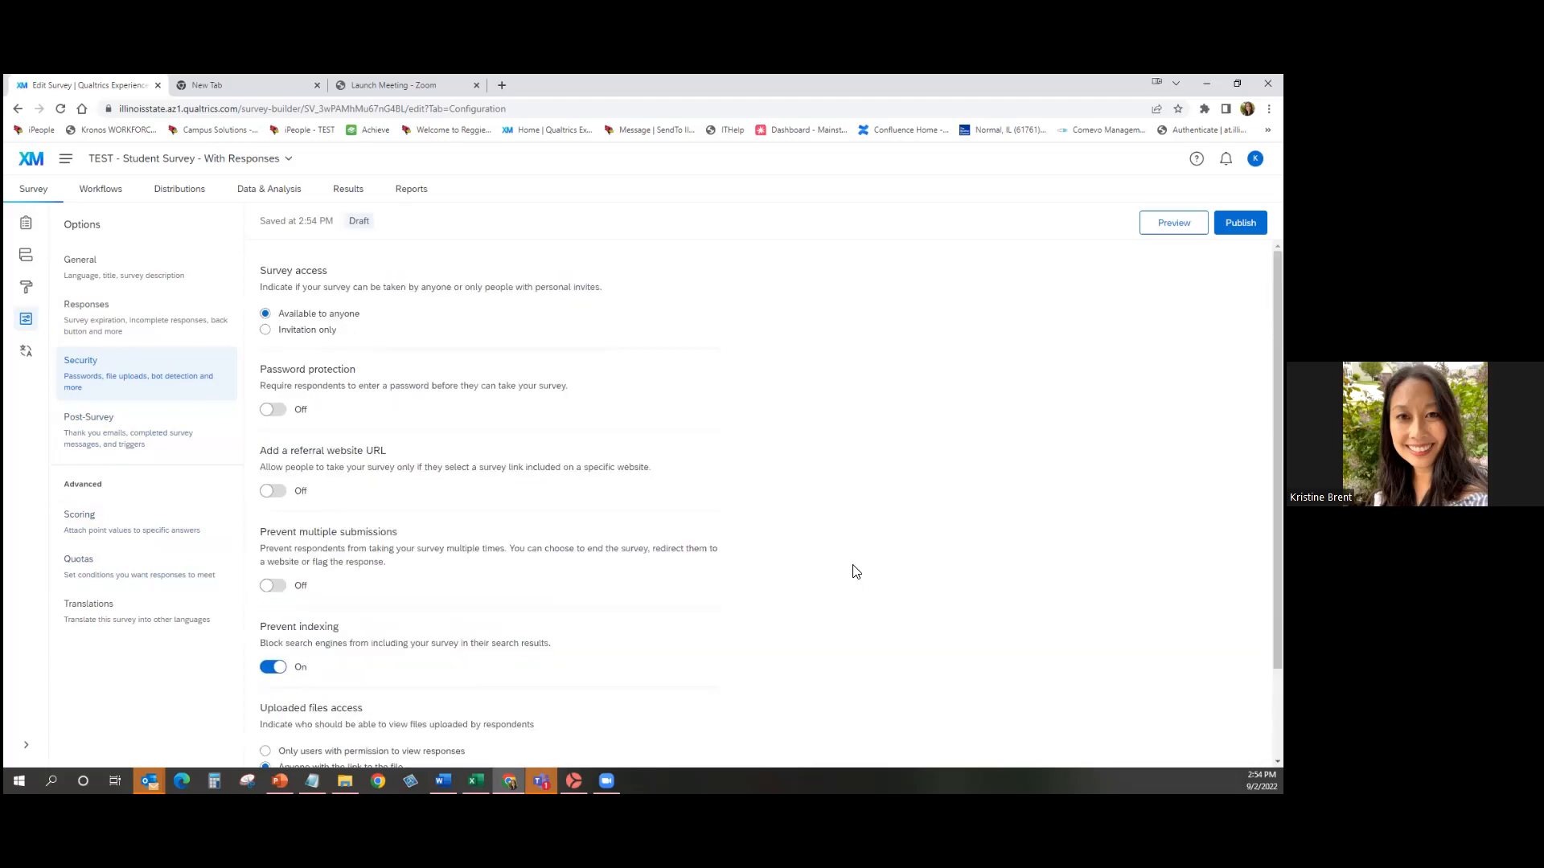
pyautogui.click(96, 420)
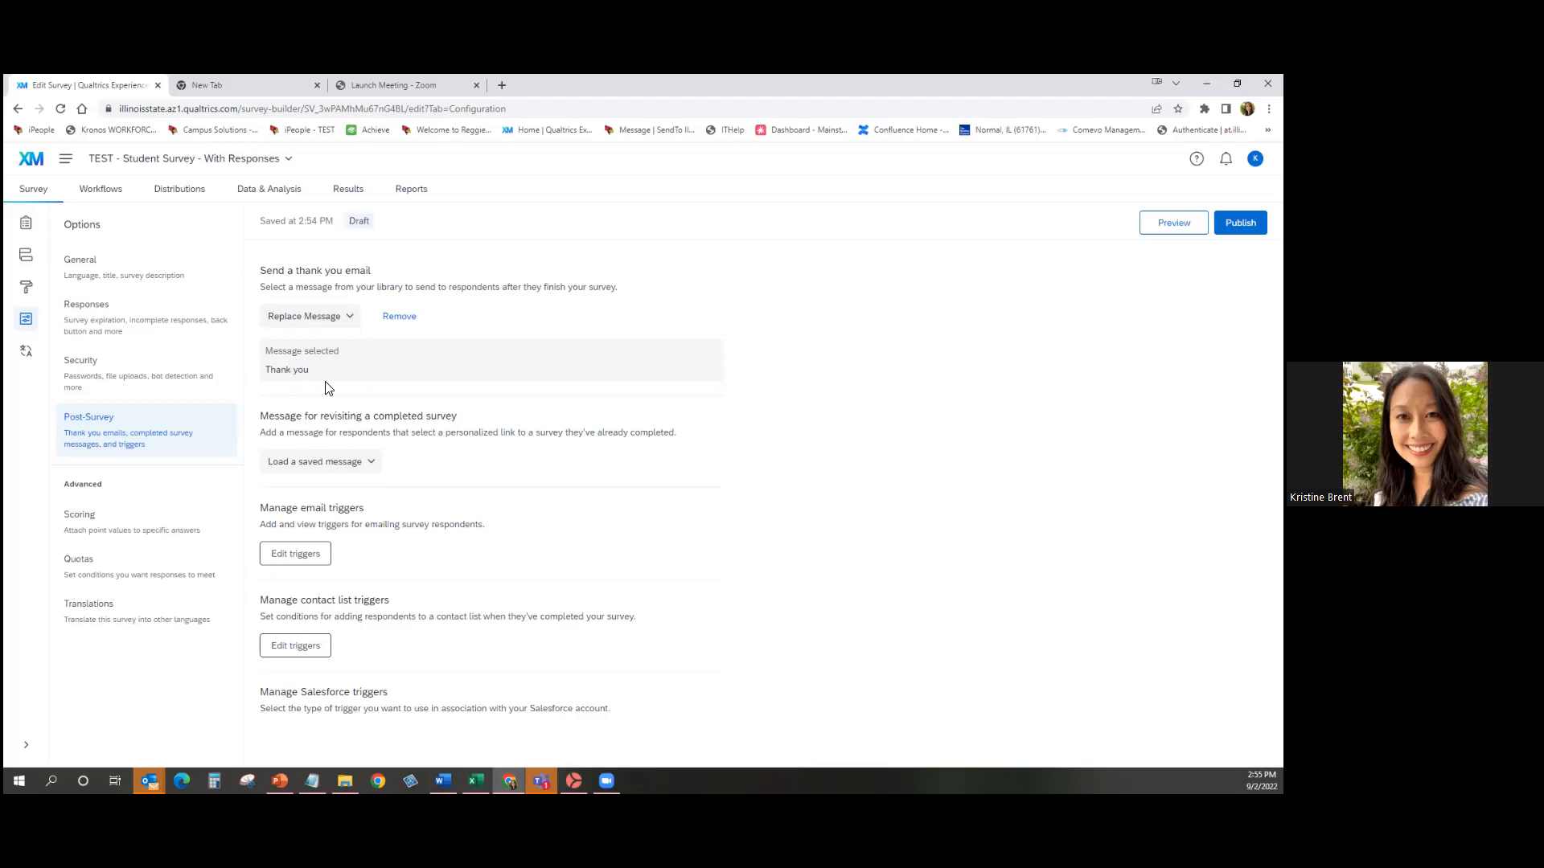
pyautogui.click(343, 314)
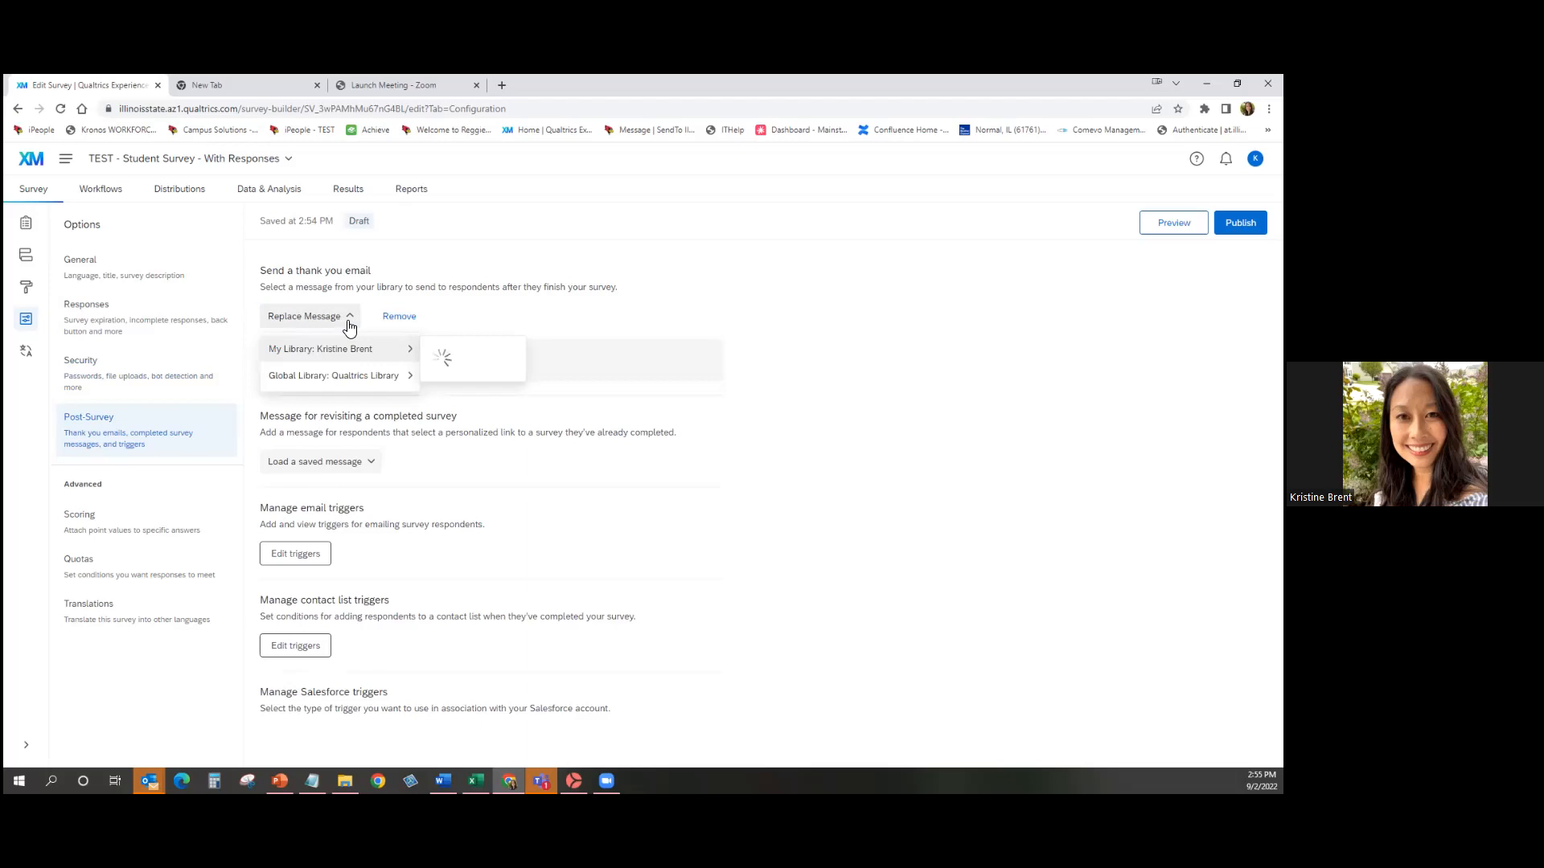
pyautogui.moveTo(350, 357)
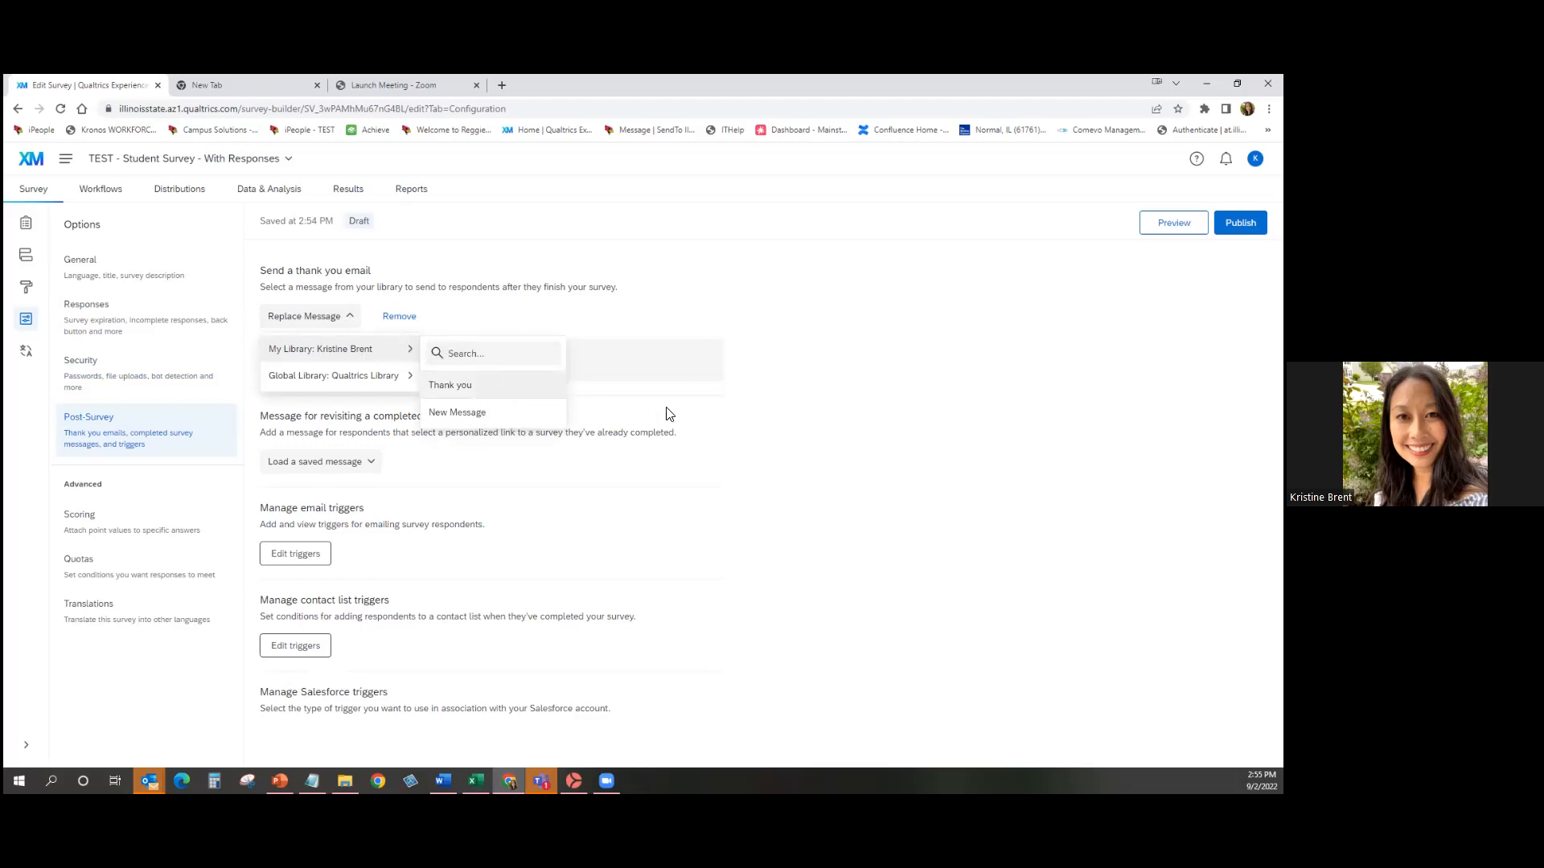
pyautogui.click(792, 422)
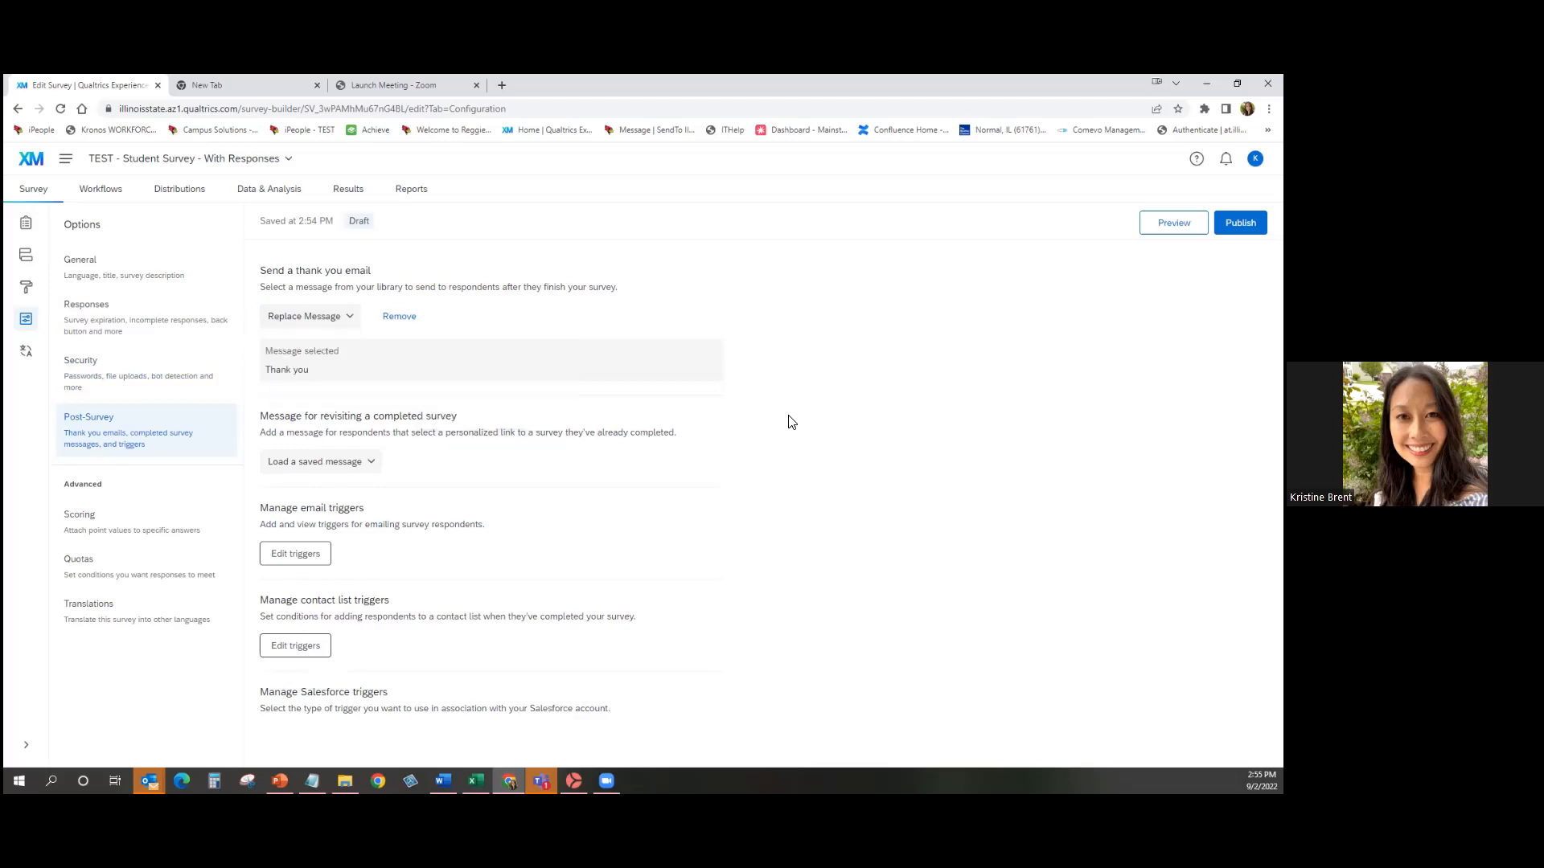
# Delete both existing email triggers and add a new one.
pyautogui.click(317, 561)
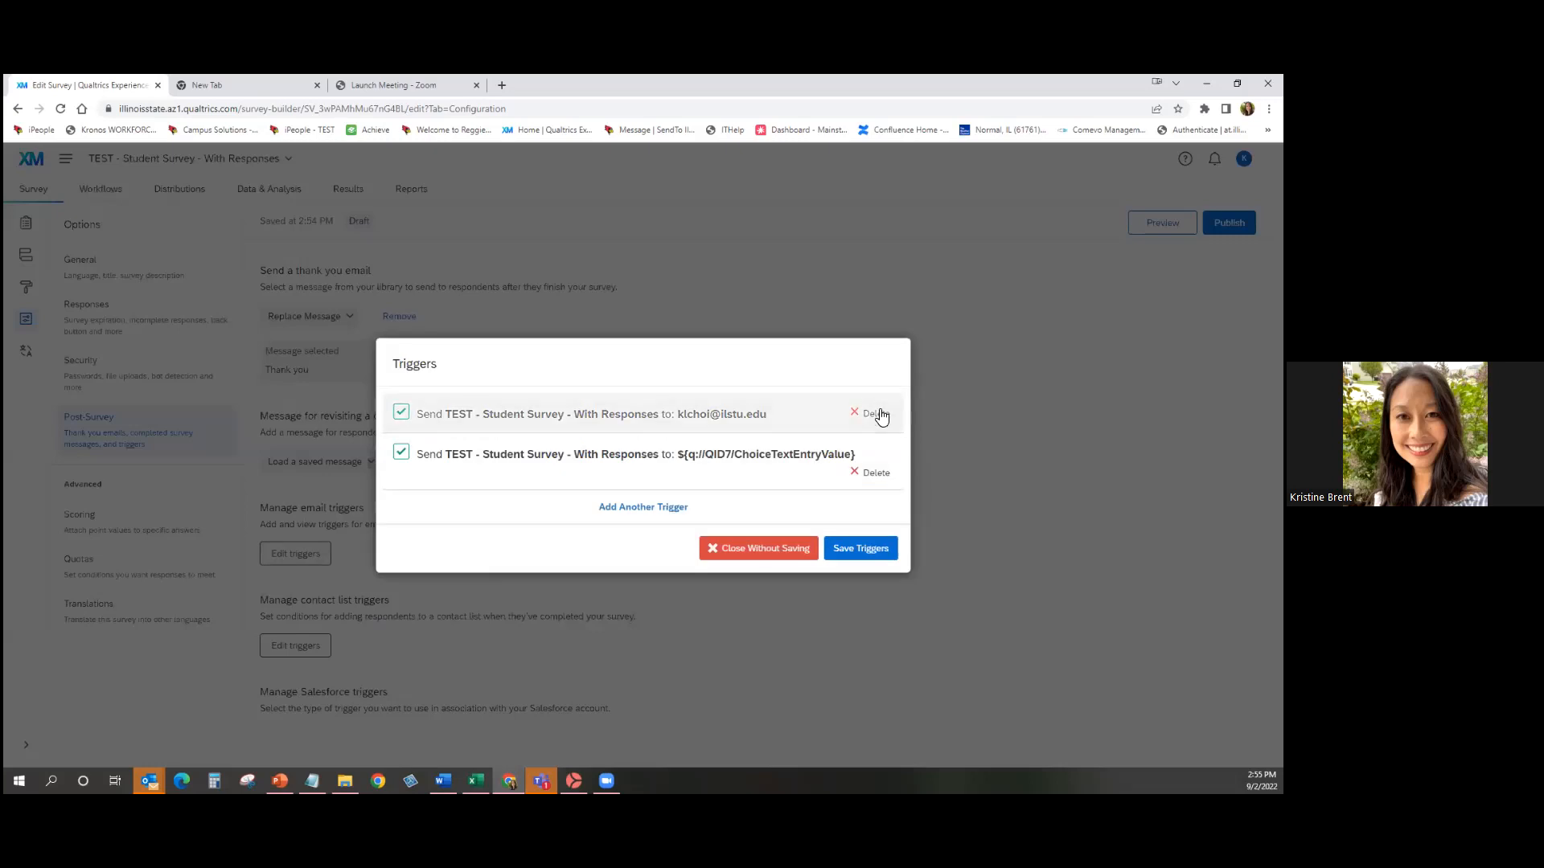
pyautogui.click(881, 416)
pyautogui.click(876, 453)
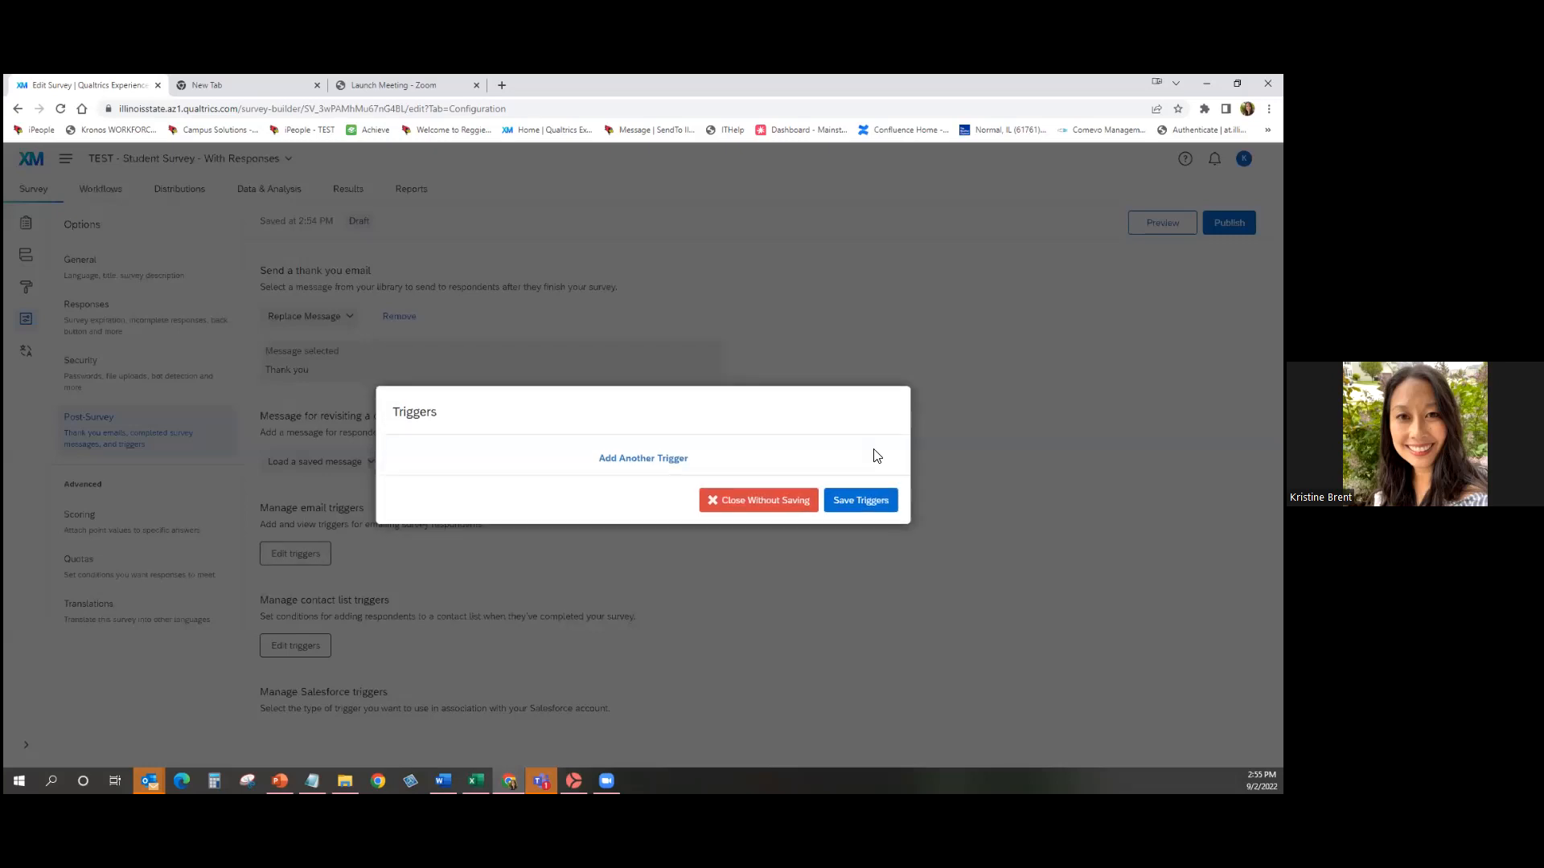
pyautogui.click(648, 462)
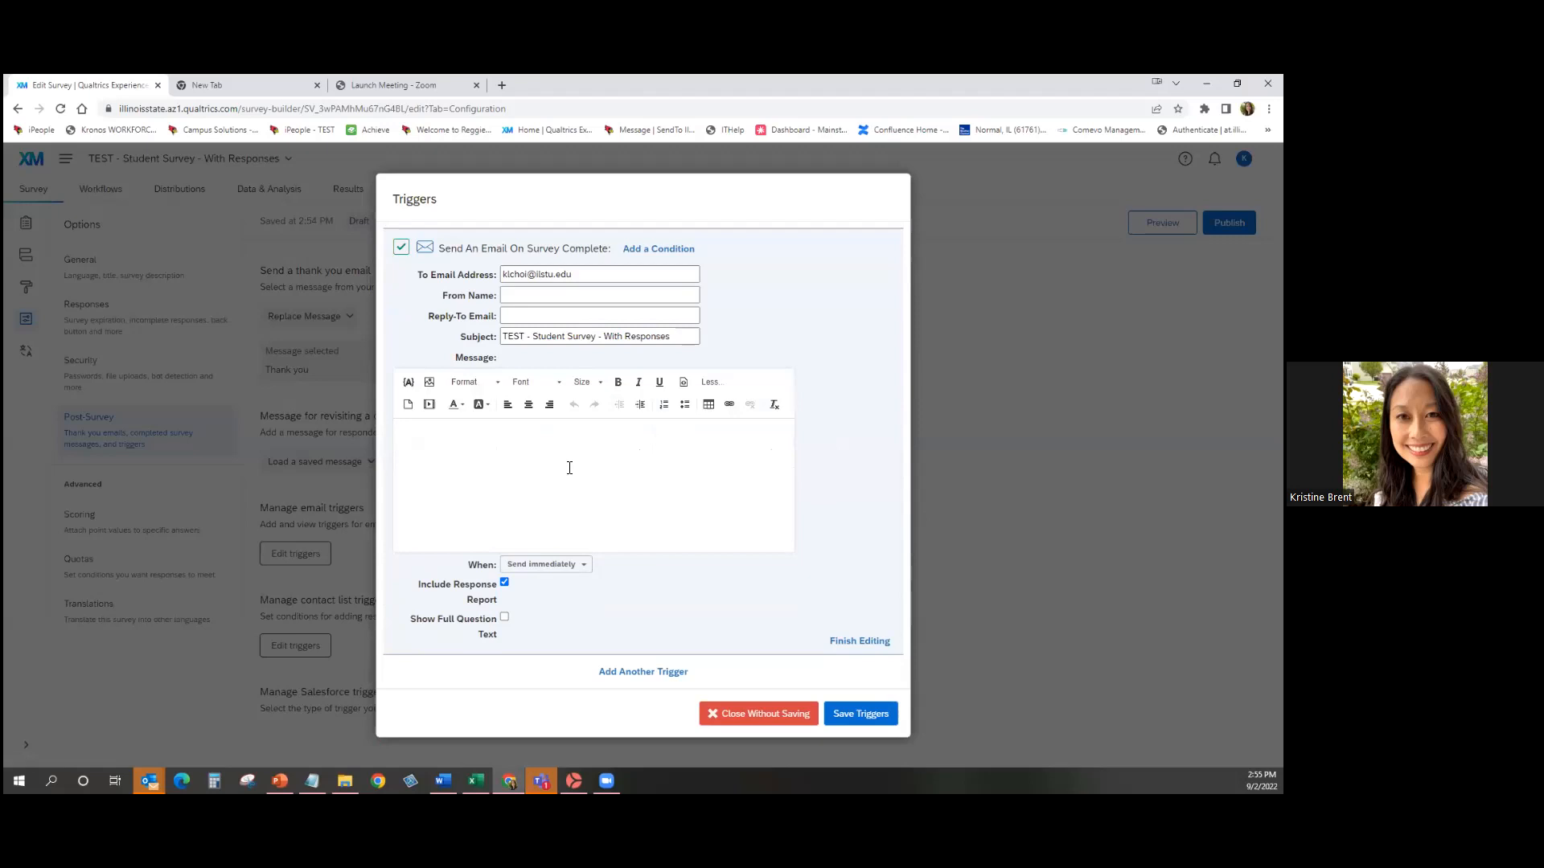
# Replace the trigger's recipient address and write the message 'Here are the survey results.'.
pyautogui.tripleClick(576, 277)
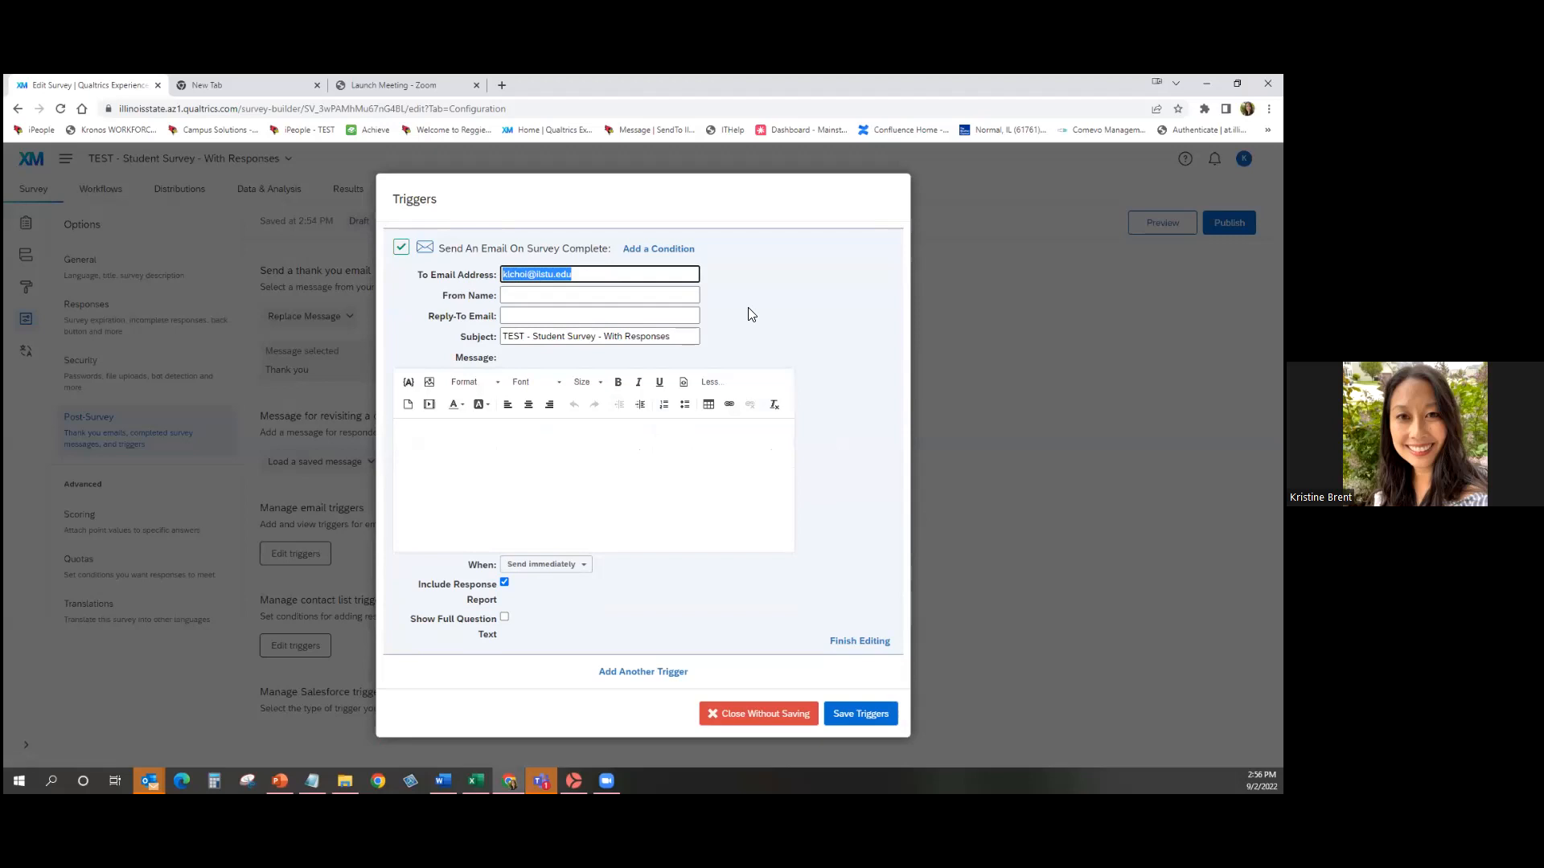
pyautogui.click(676, 465)
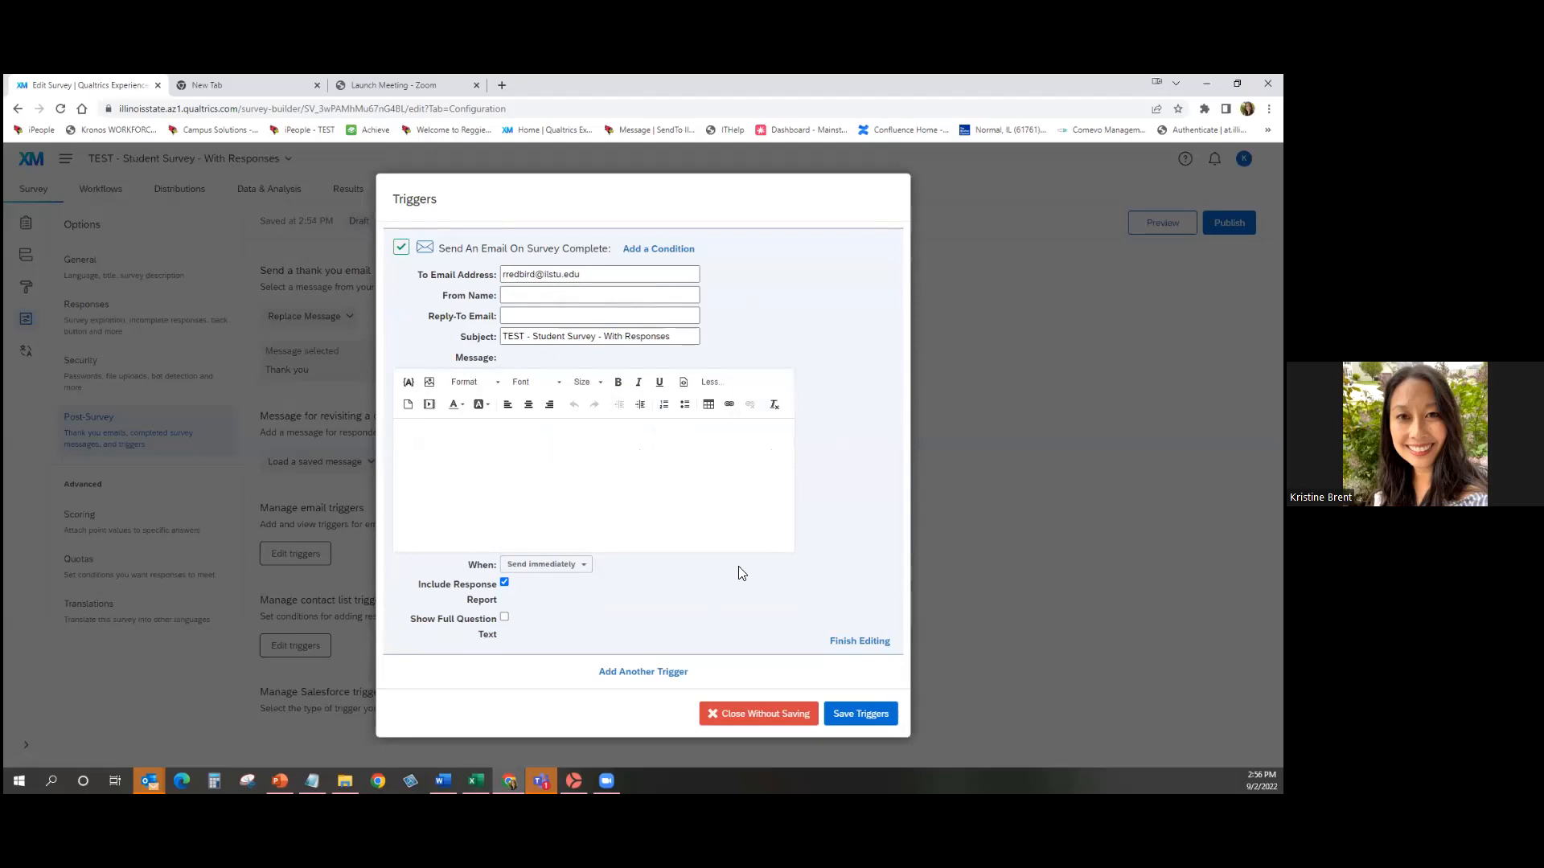
pyautogui.write('Here are the survey results')
# Show full question text and fire the email only when Q2 English is selected.
pyautogui.click(504, 616)
pyautogui.click(650, 249)
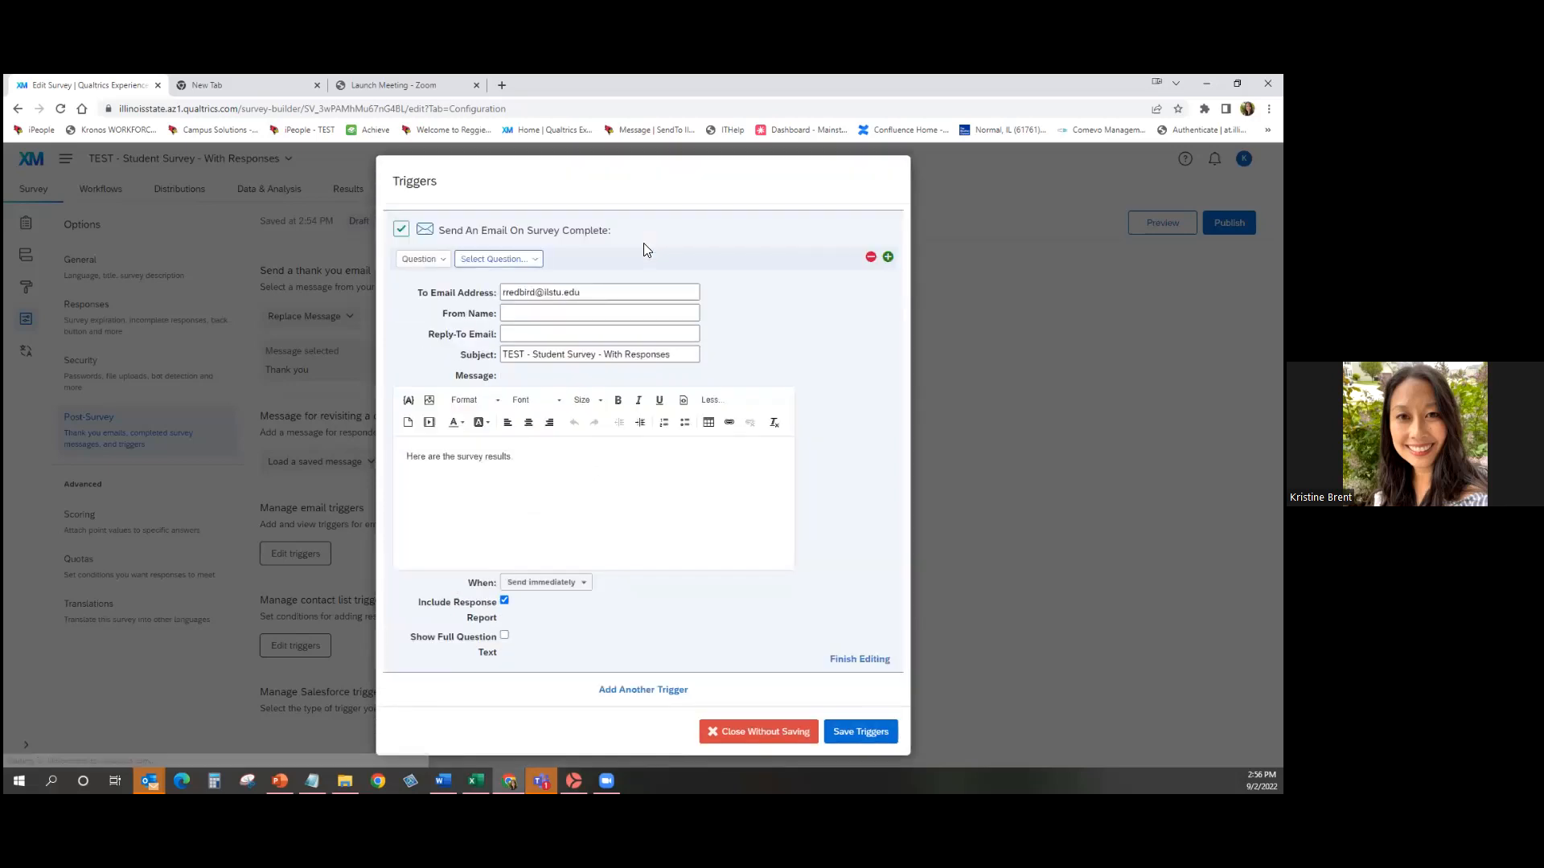
pyautogui.click(471, 261)
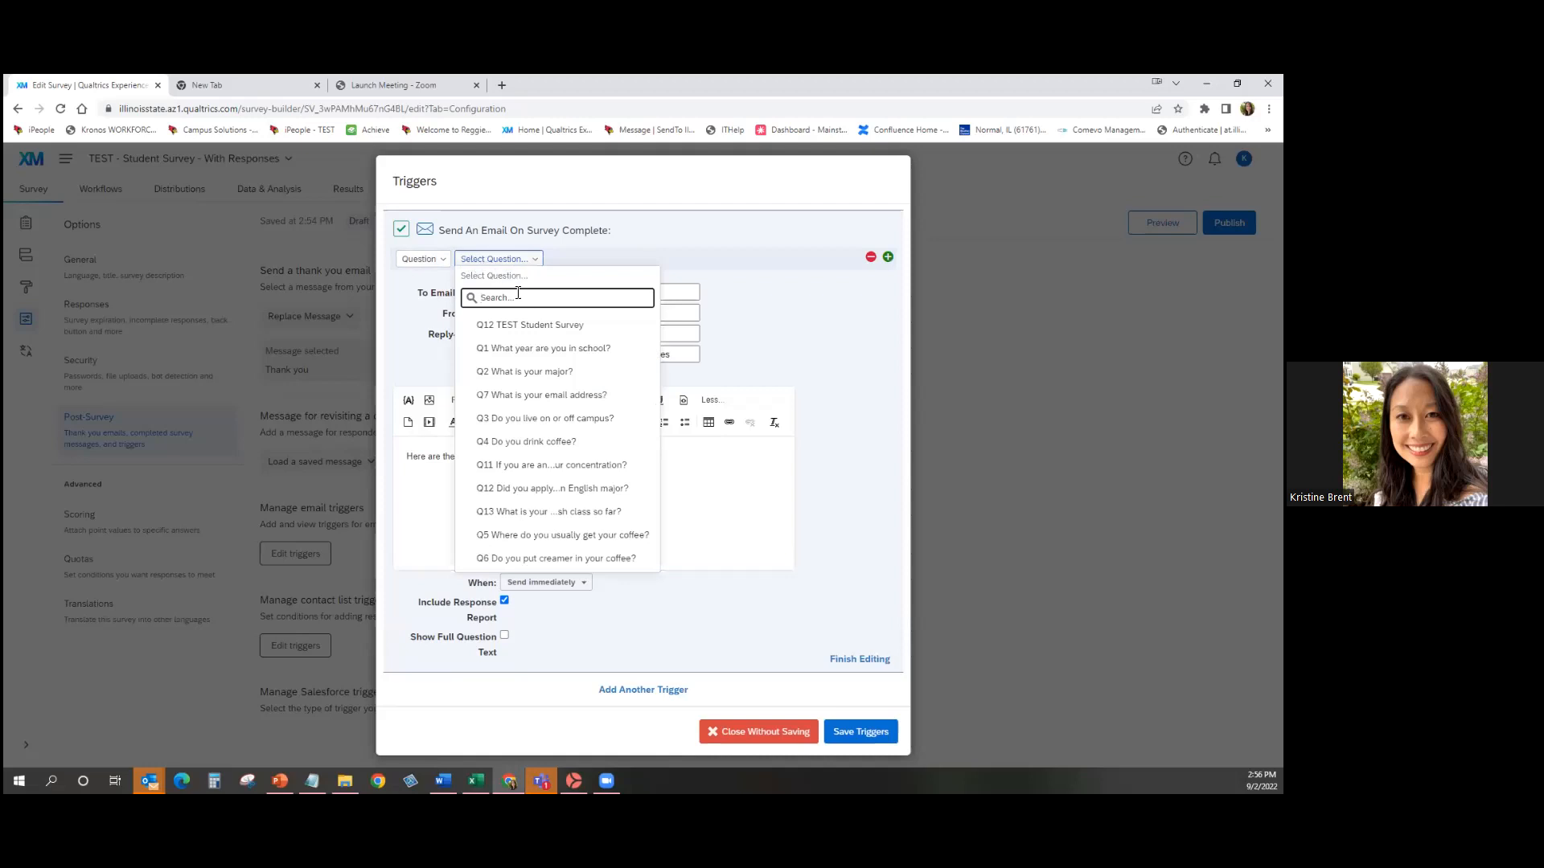
pyautogui.click(549, 385)
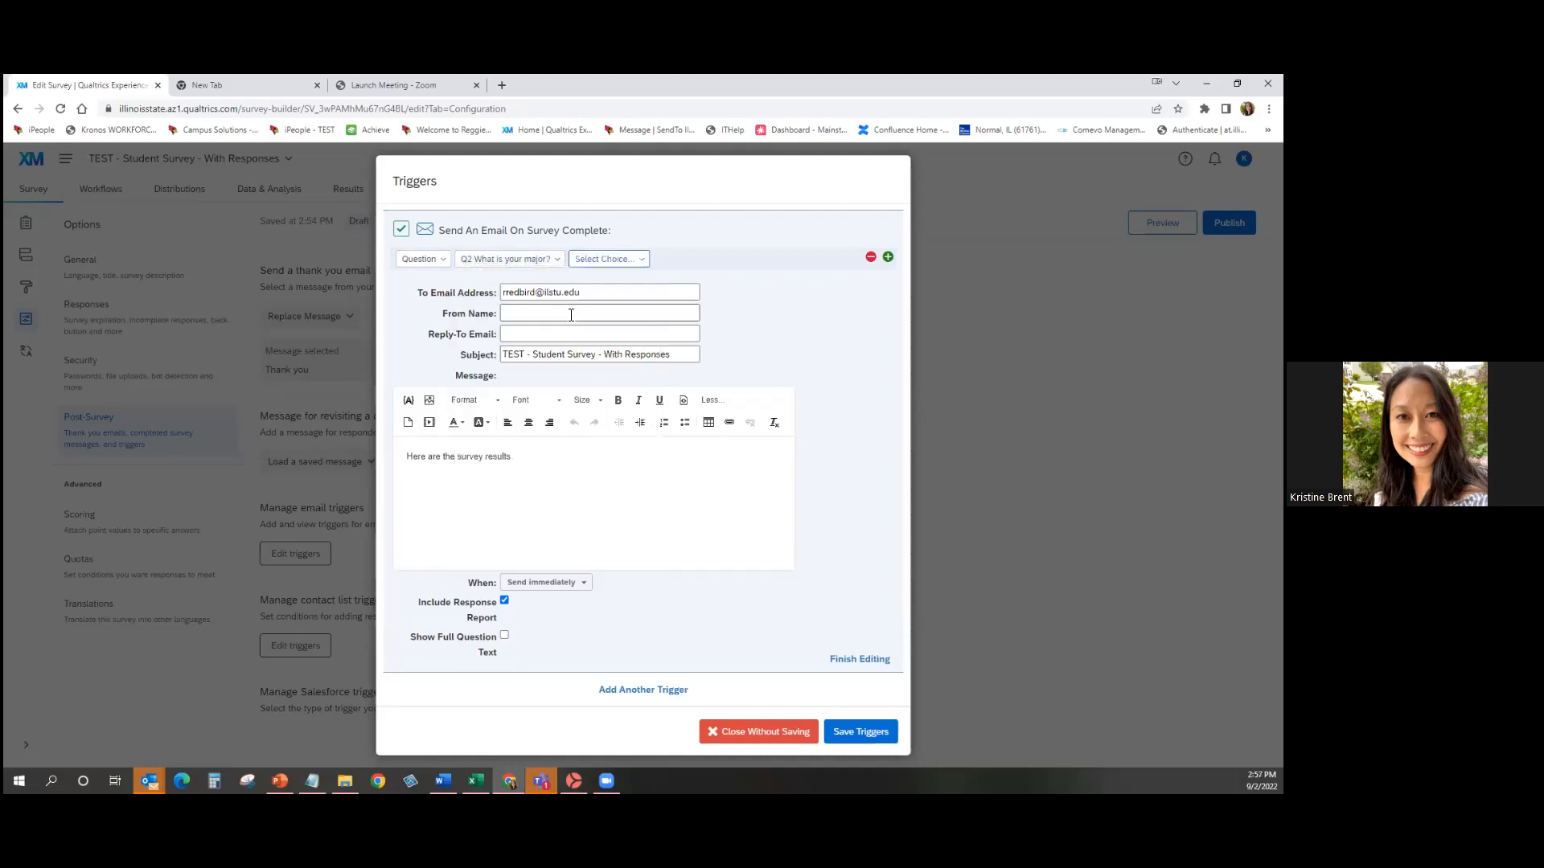
pyautogui.click(616, 261)
pyautogui.click(618, 348)
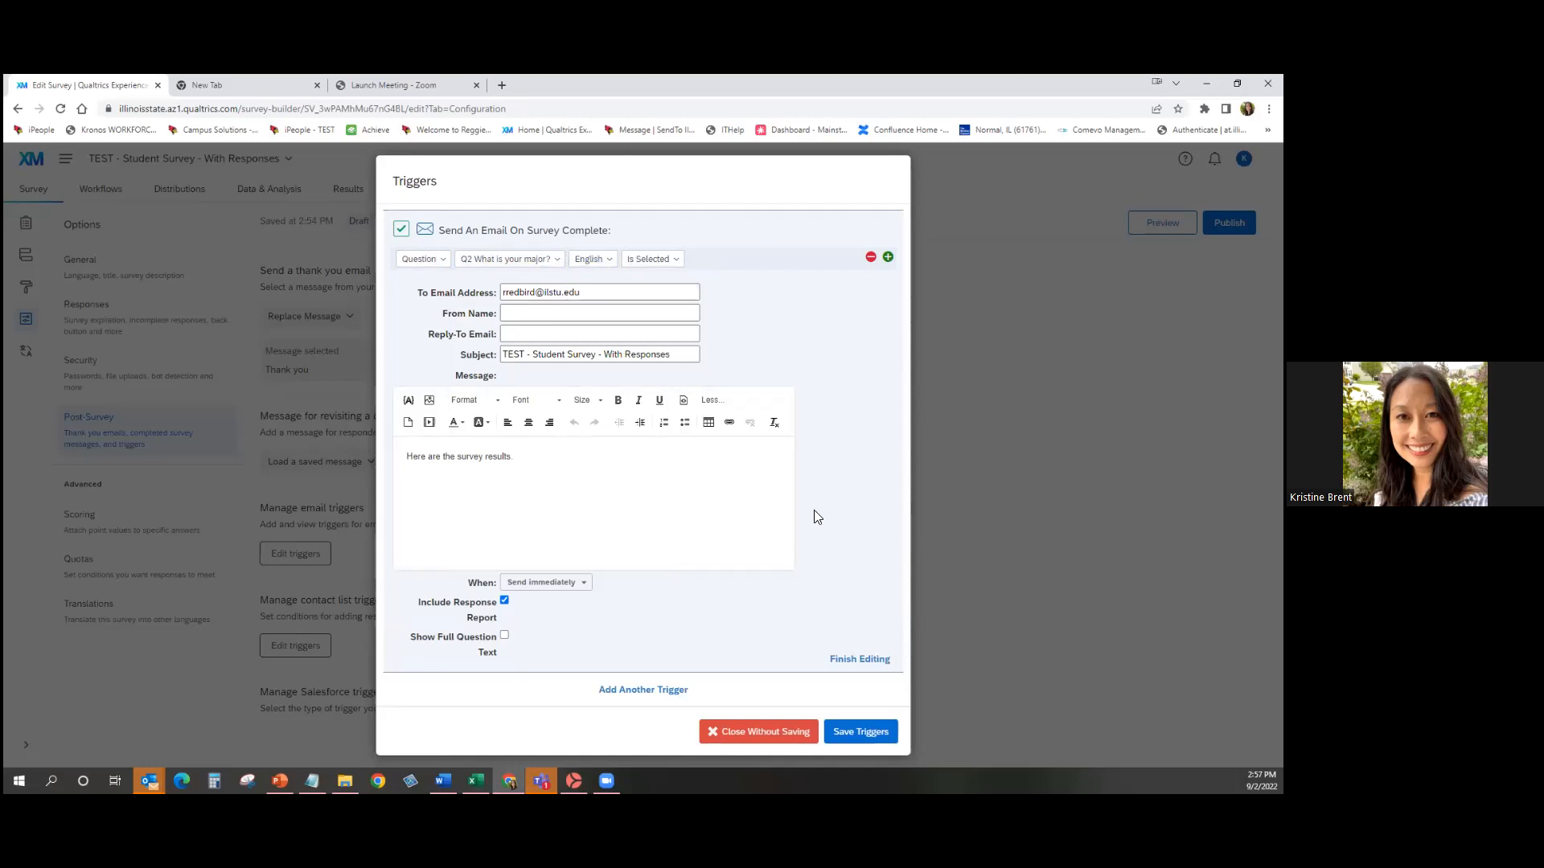
# Save the triggers, reopen them, and add another email trigger.
pyautogui.click(844, 732)
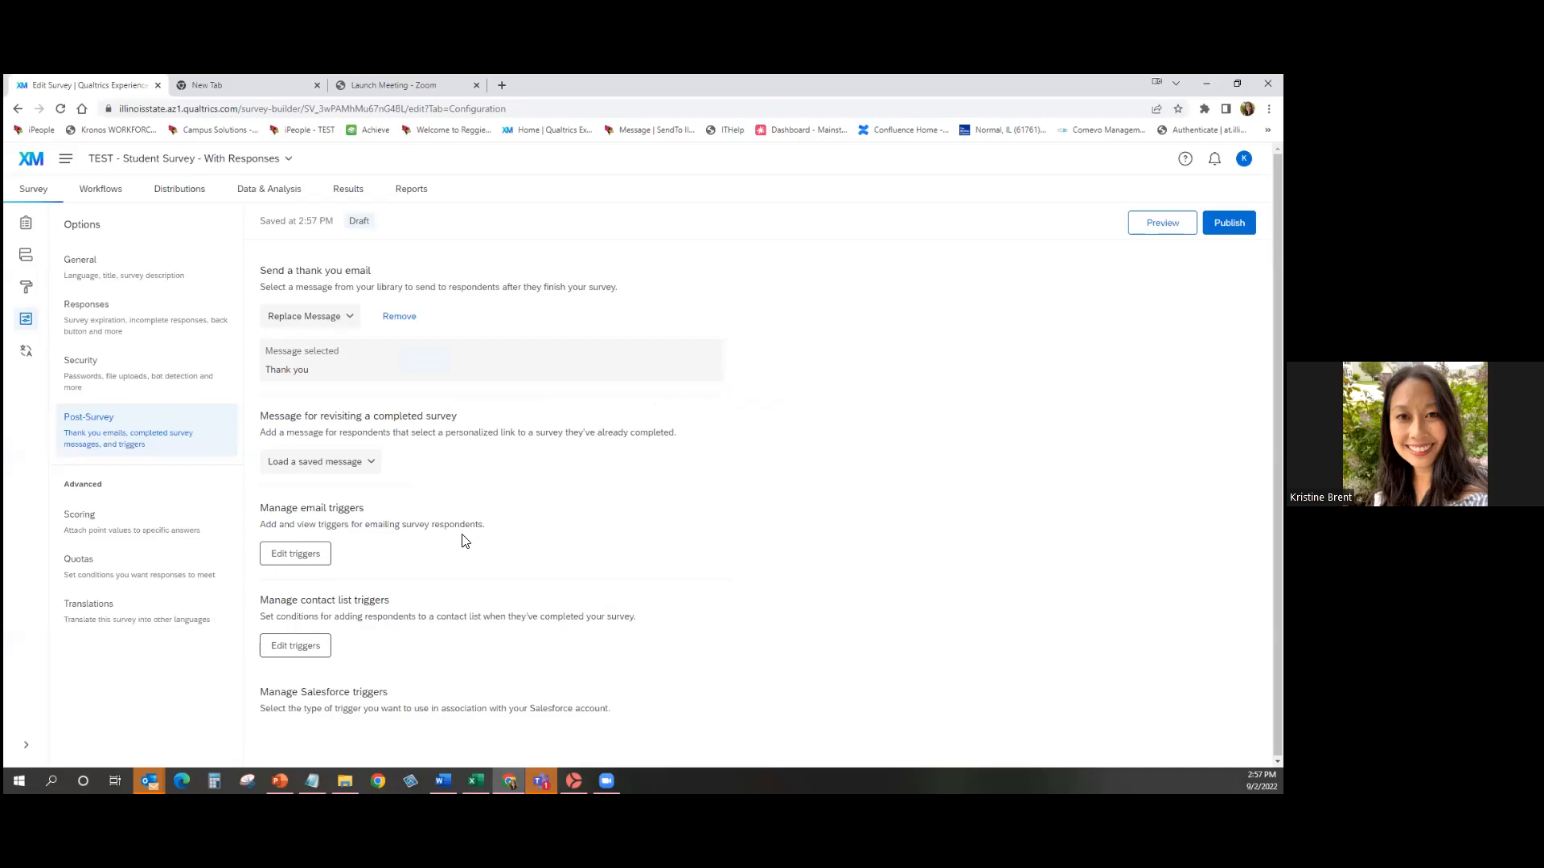
pyautogui.click(313, 553)
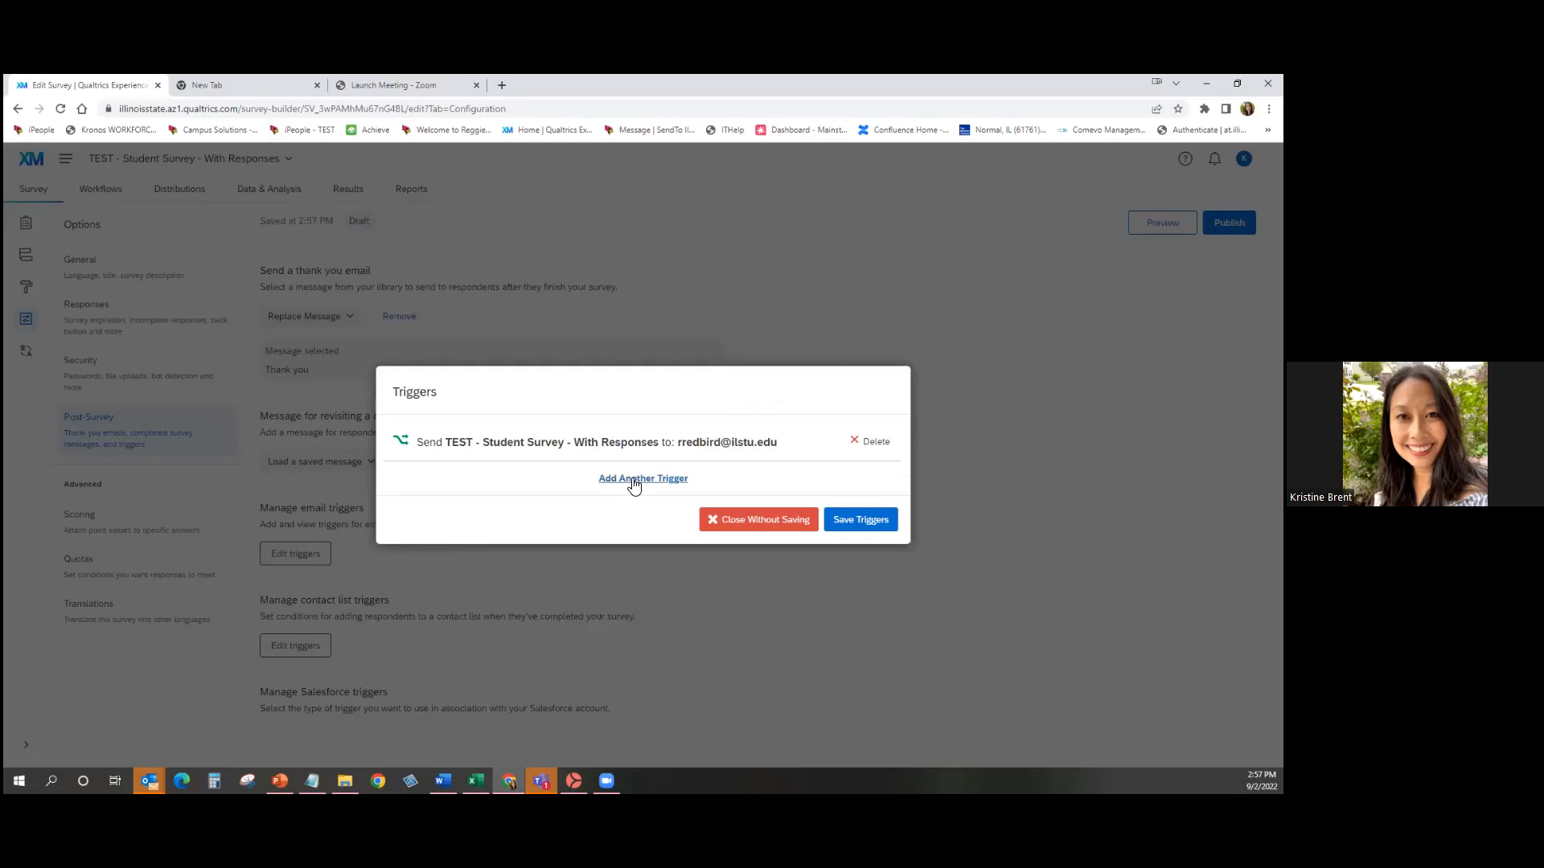
pyautogui.click(634, 479)
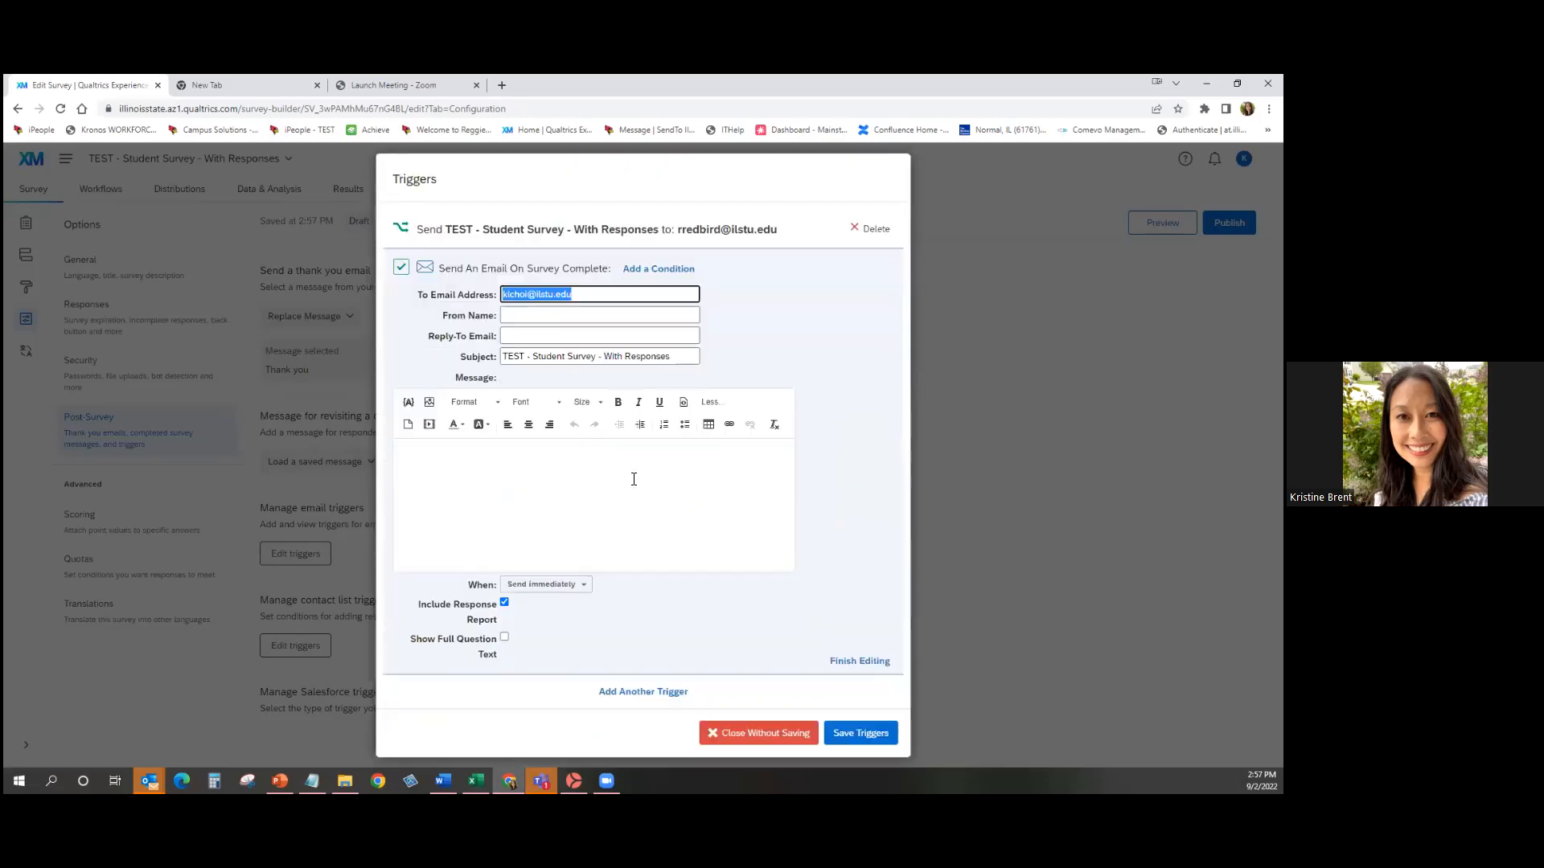
# Clear the copied recipient address and insert Q7's piped email answer into the message body.
pyautogui.press('BackSpace')
pyautogui.click(634, 479)
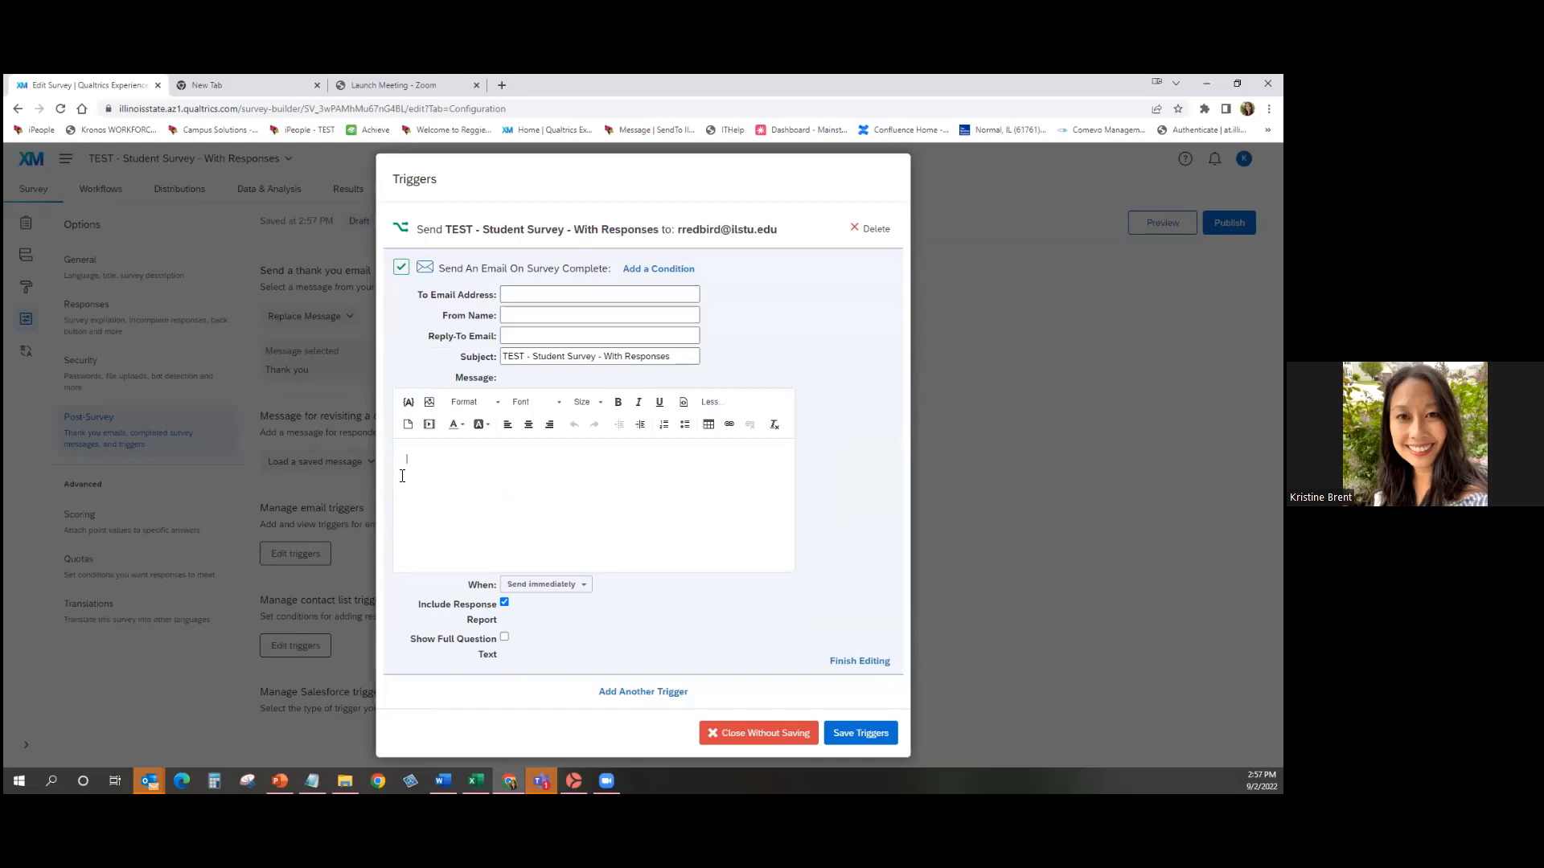
pyautogui.click(407, 410)
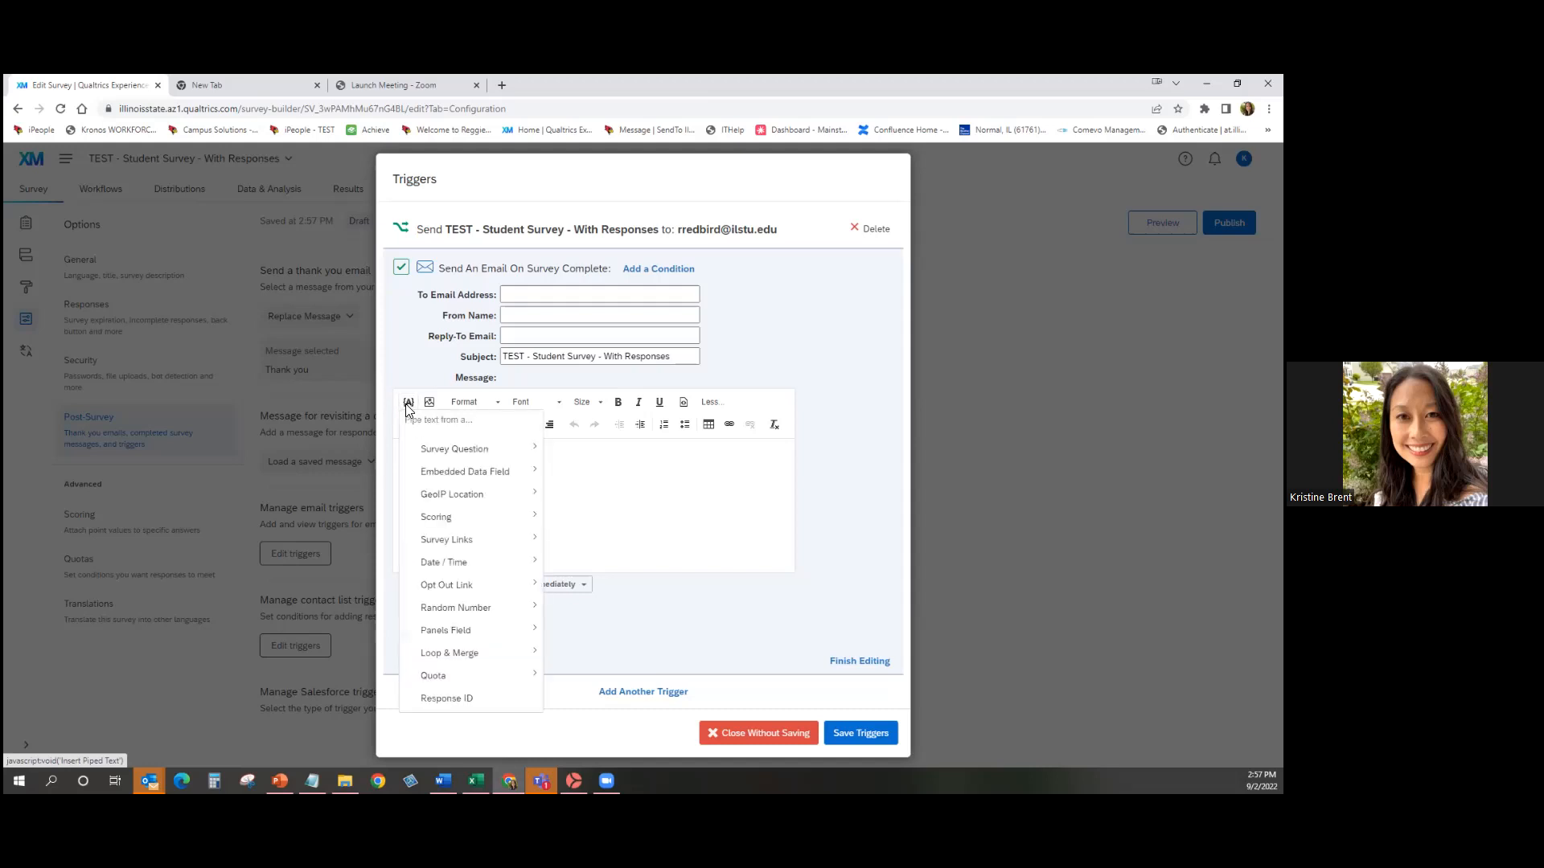
pyautogui.moveTo(485, 447)
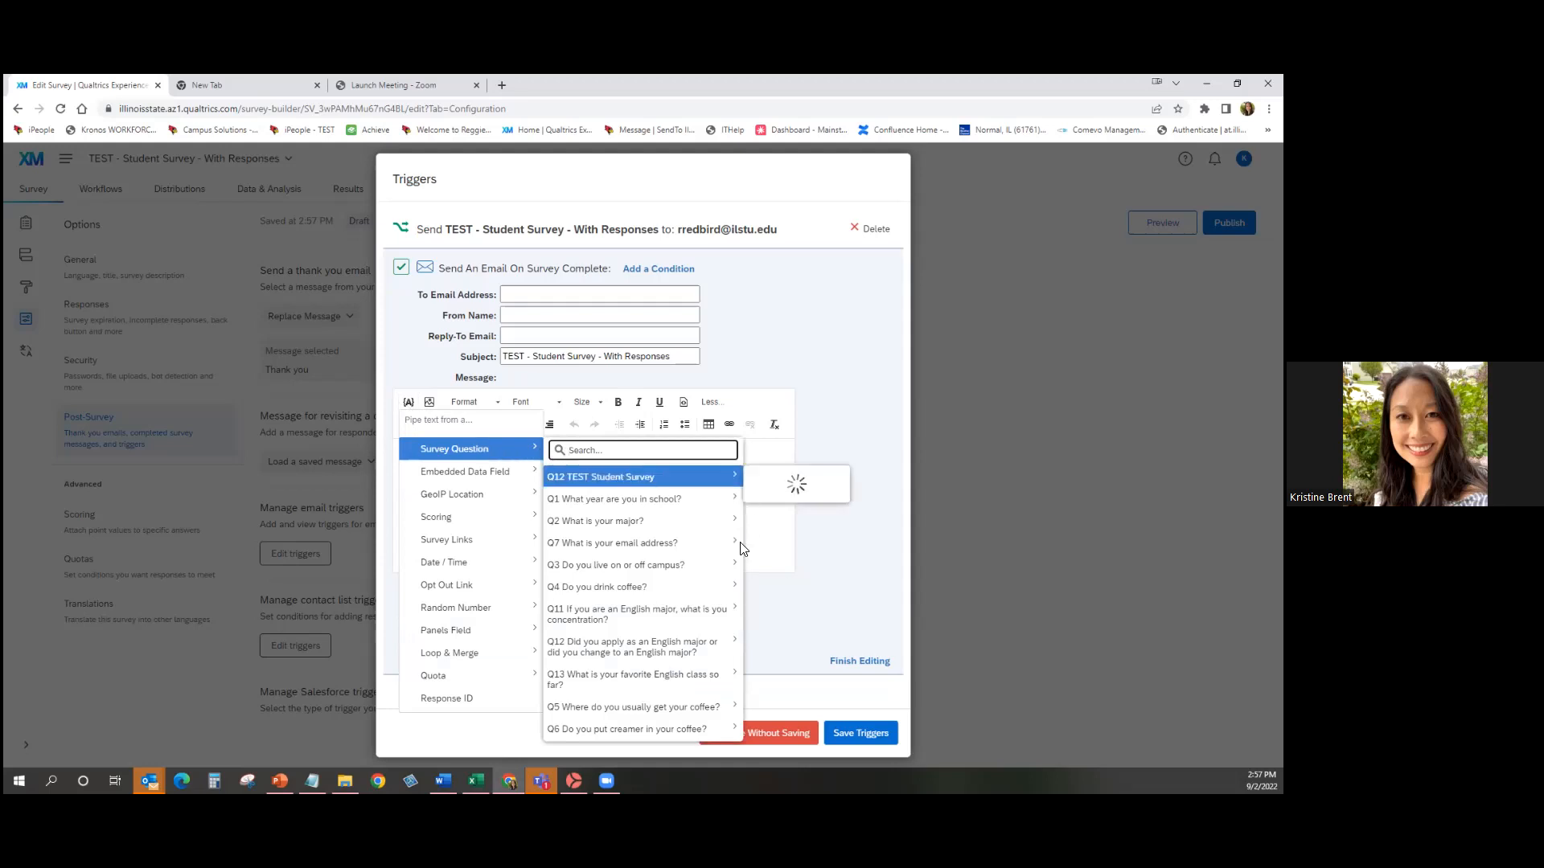
pyautogui.moveTo(688, 545)
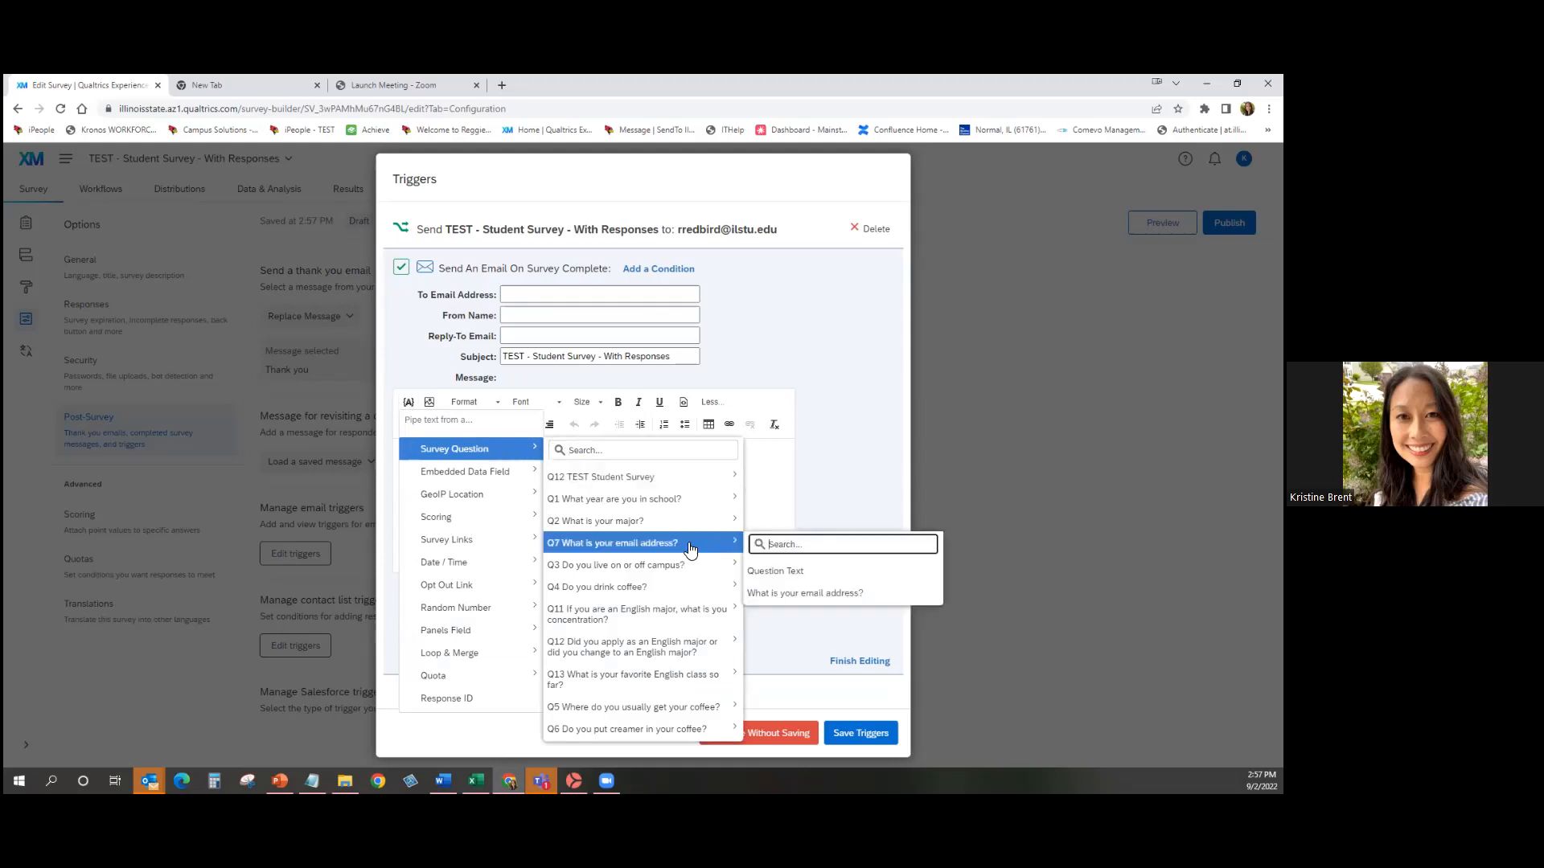
pyautogui.click(853, 595)
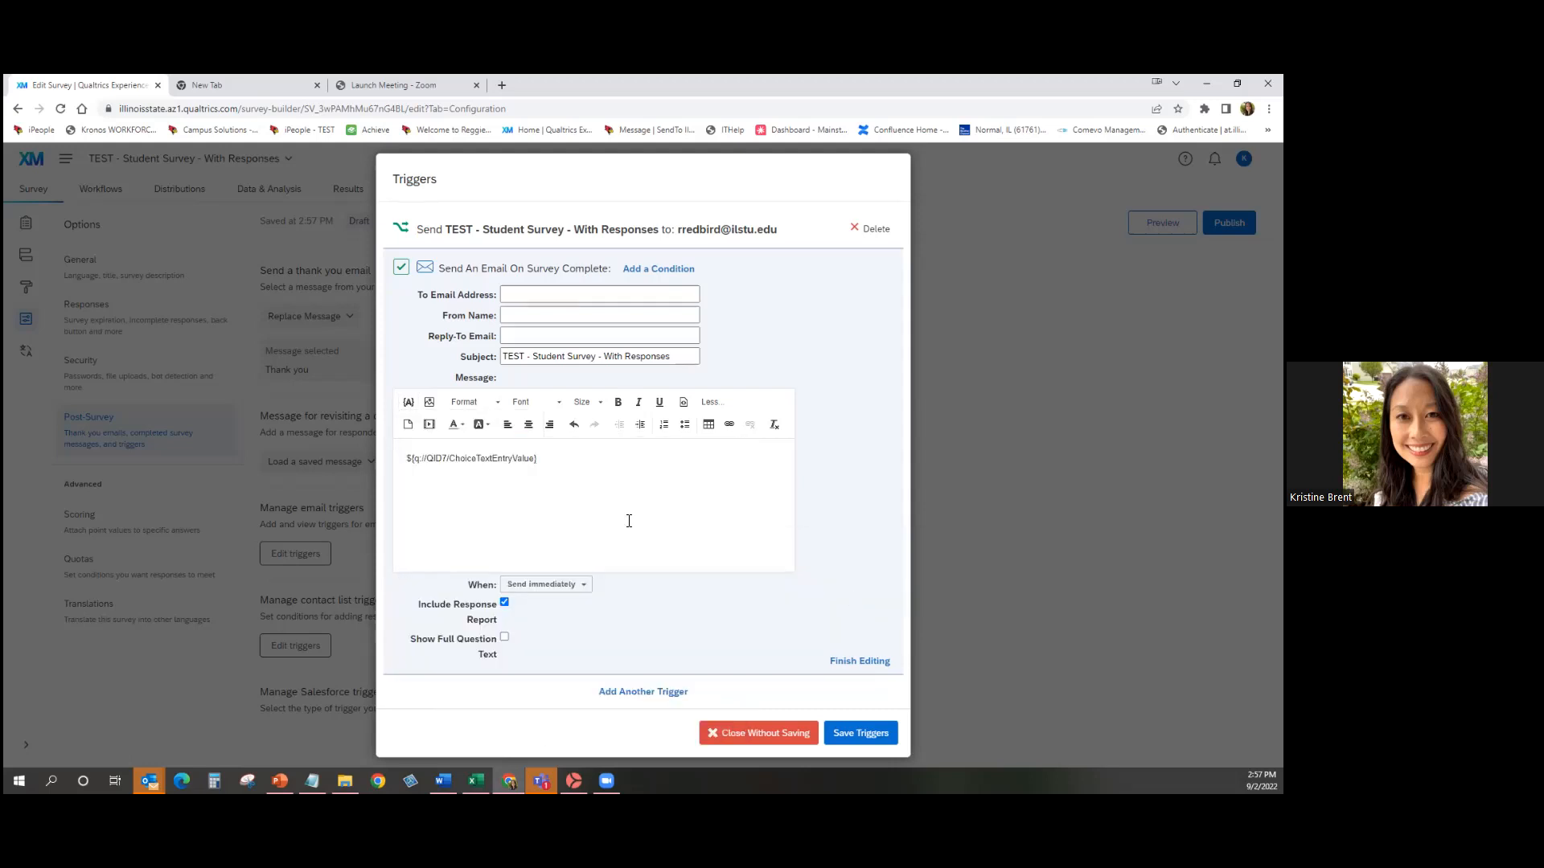
# Move the piped ${q://QID7/ChoiceTextEntryValue} text into the To Email Address field.
pyautogui.moveTo(629, 521); pyautogui.dragTo(322, 485)
pyautogui.hotkey('ctrl', 'x')
pyautogui.click(554, 295)
pyautogui.hotkey('ctrl', 'v')
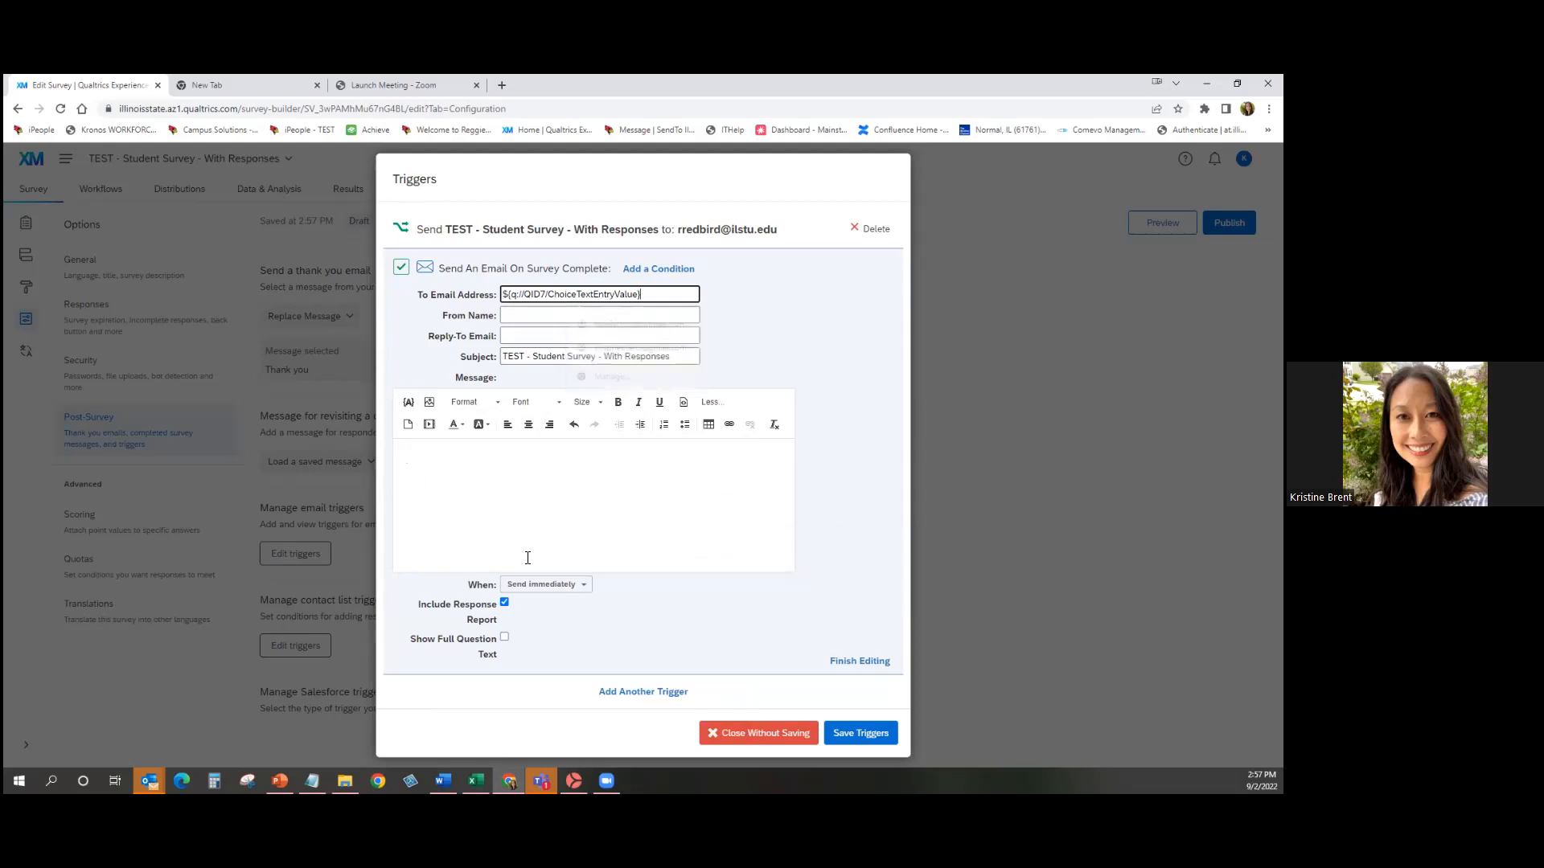
pyautogui.click(524, 553)
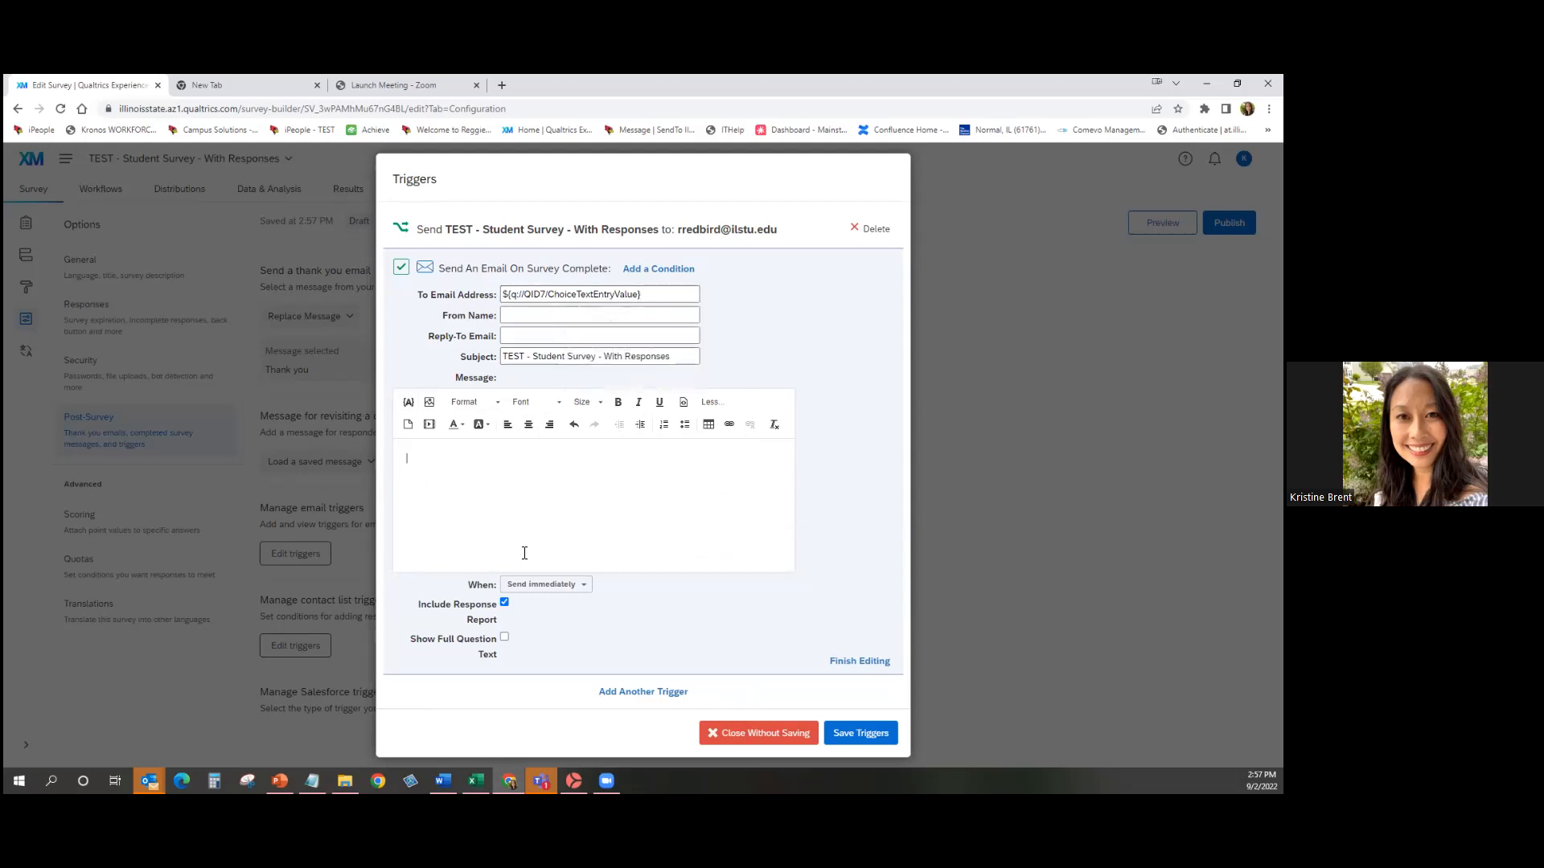
# Enable Show Full Question Text, add 'Thank you for taking the survey! Here is how answered the questions.', and save.
pyautogui.click(505, 638)
pyautogui.write('Thank you for taking the survey! Here is how answered the que')
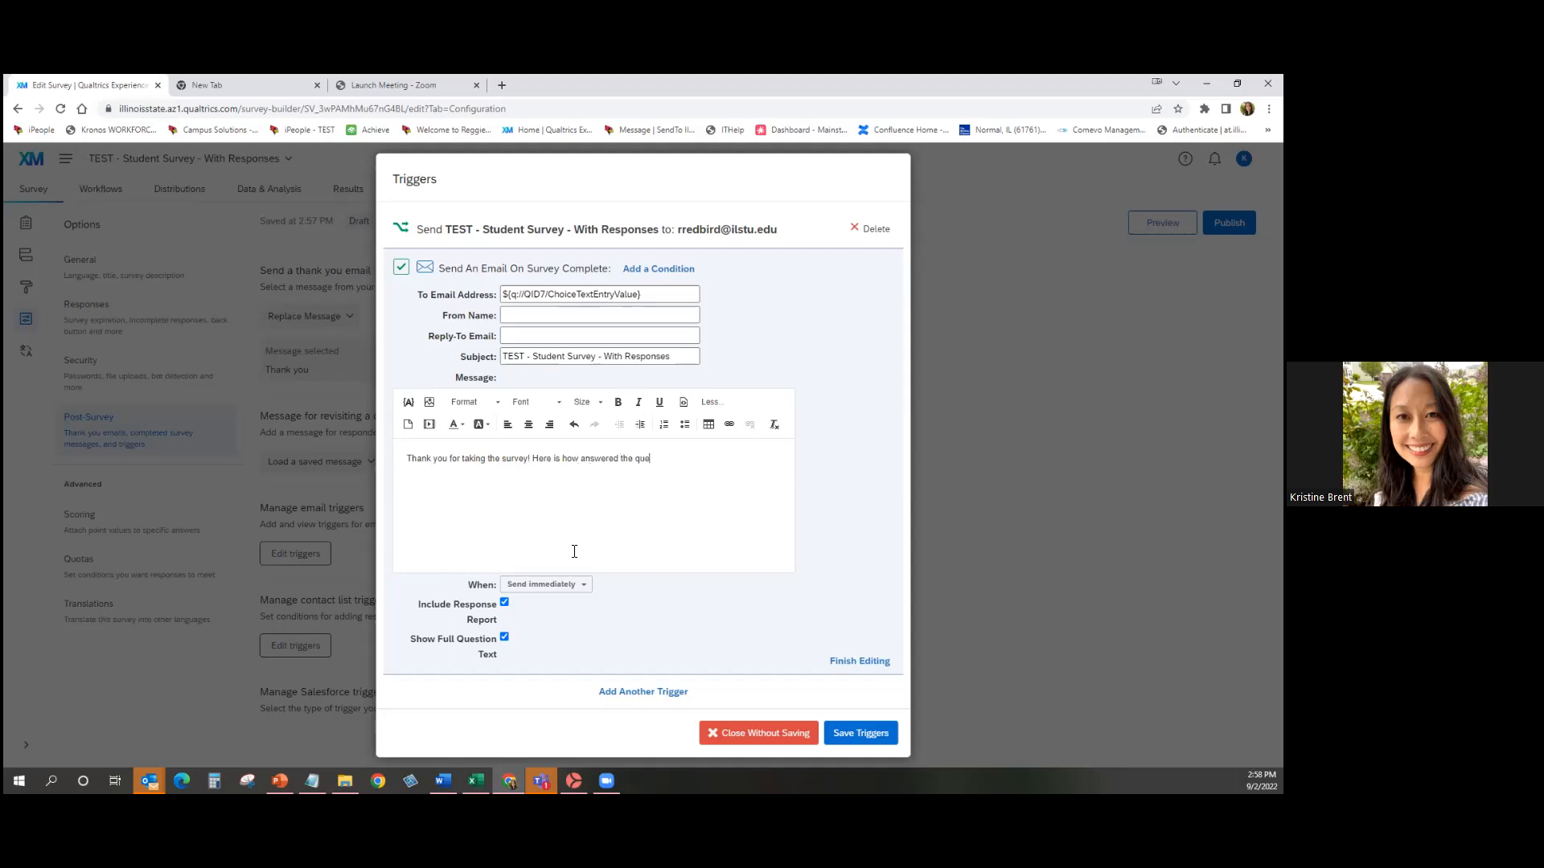
pyautogui.write('stions.')
pyautogui.click(859, 734)
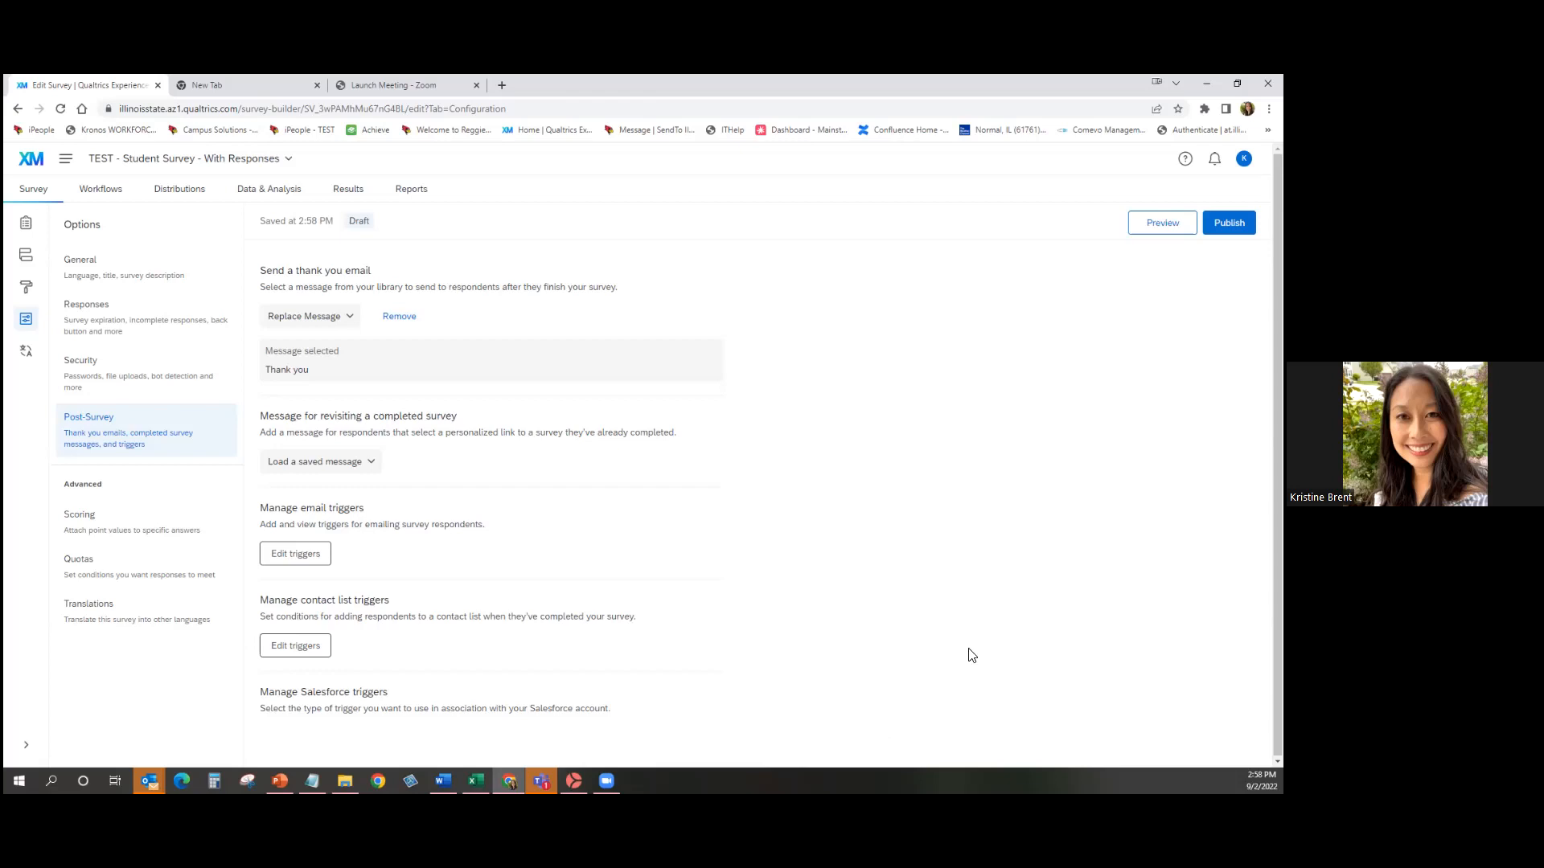
# Return to the survey Builder and choose Tools > Collaborate.
pyautogui.click(40, 221)
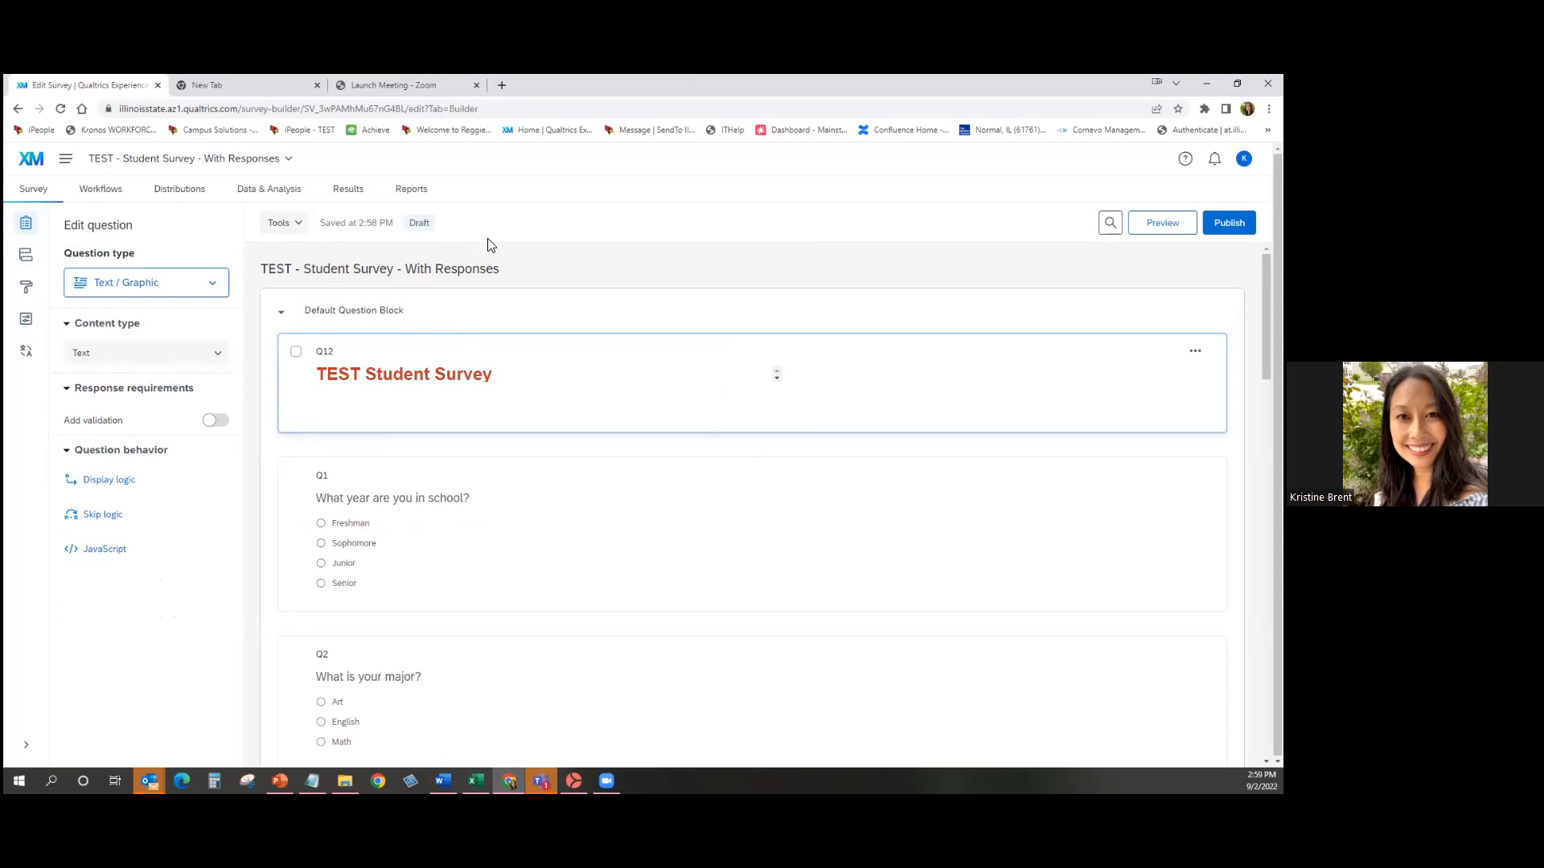
pyautogui.click(281, 230)
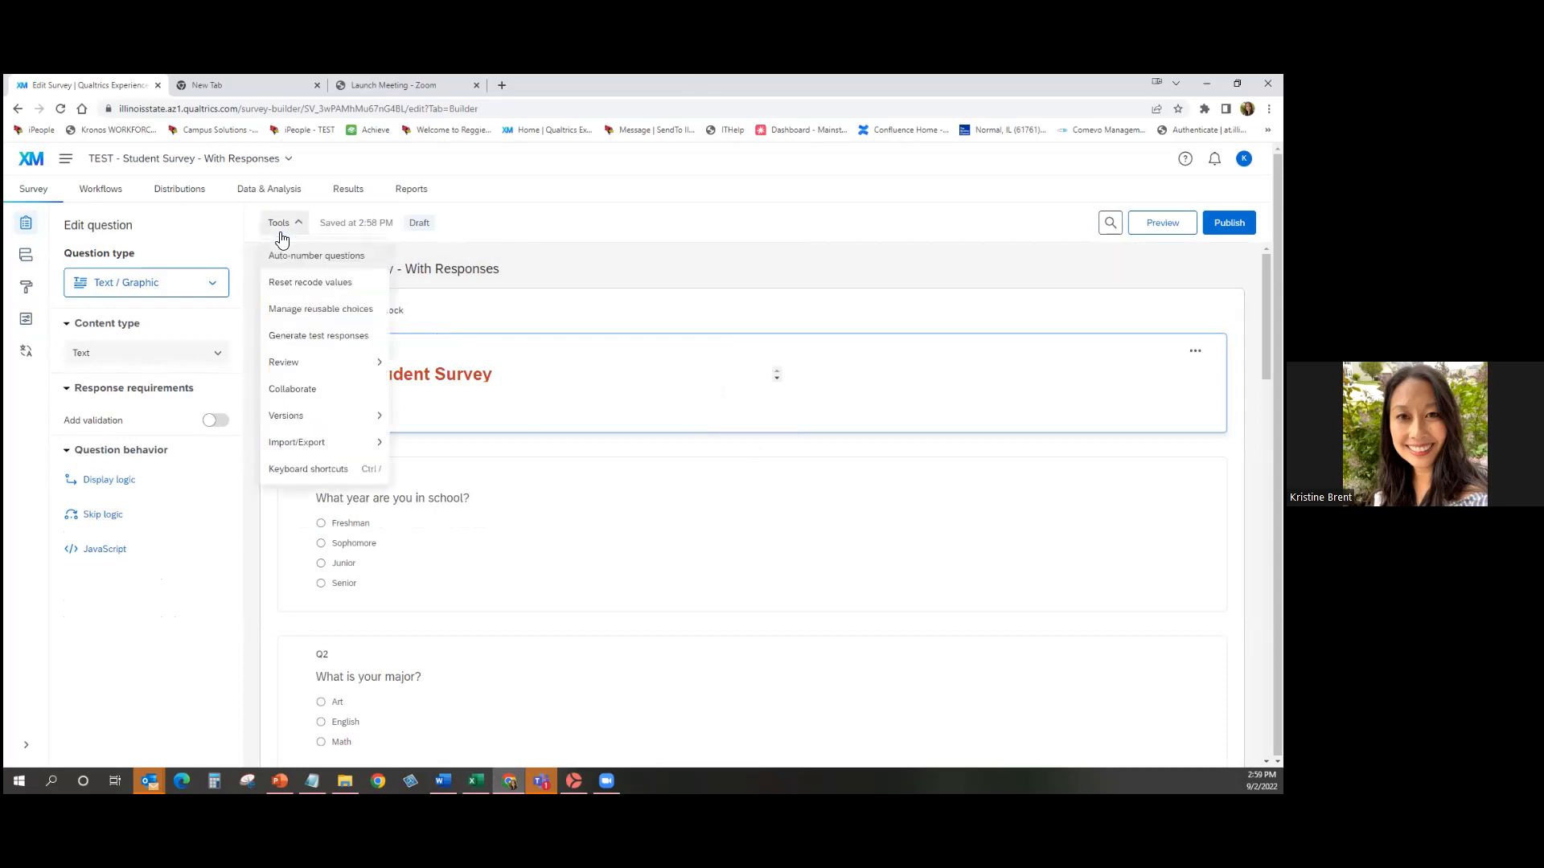
pyautogui.click(288, 389)
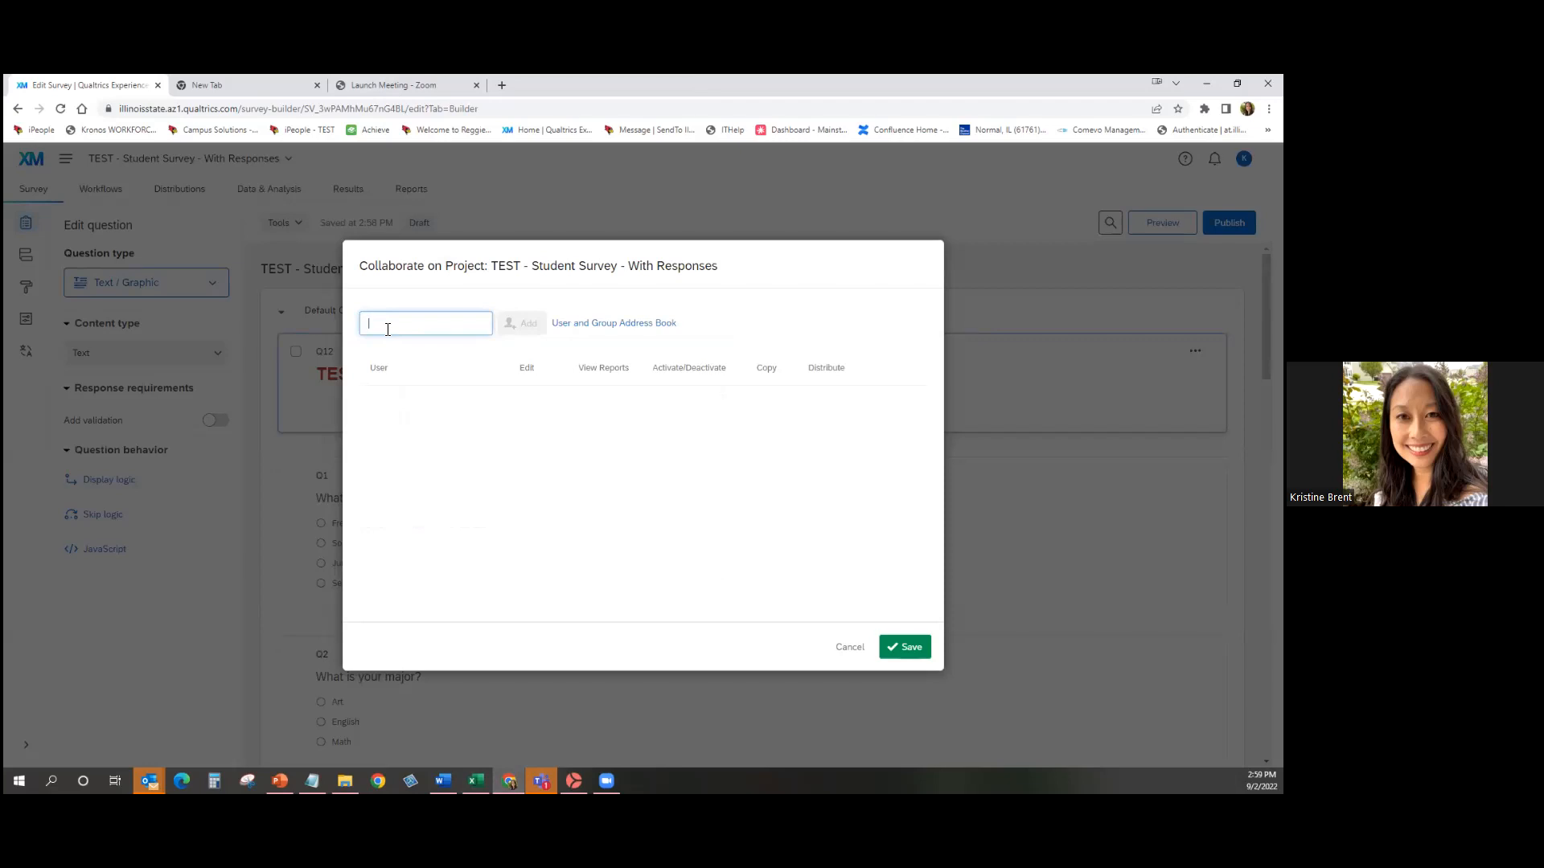
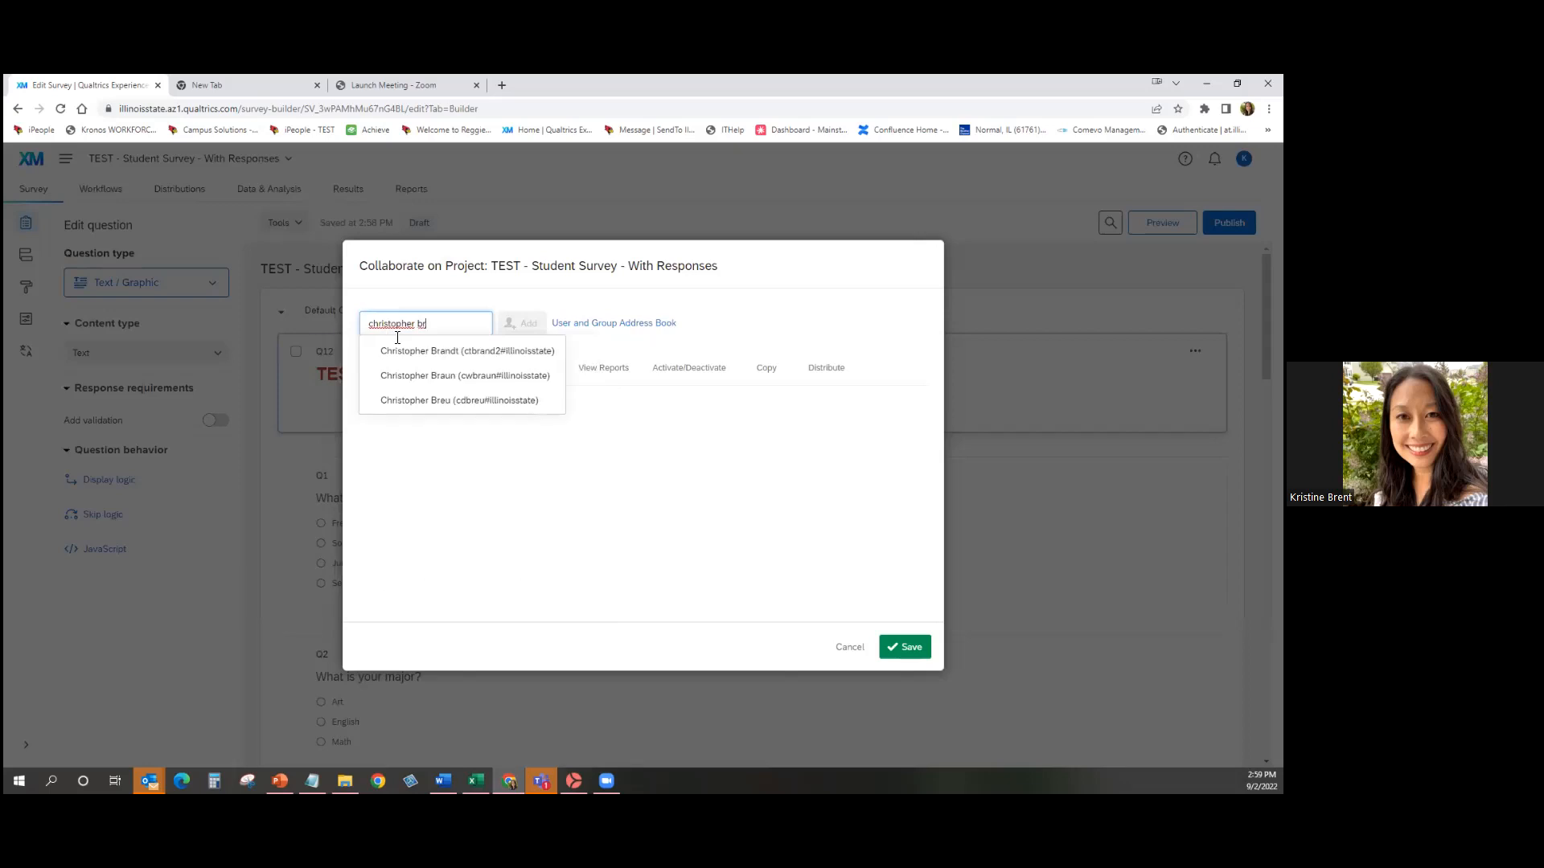
# Find the colleague by name and add them as a collaborator without a custom message.
pyautogui.click(418, 358)
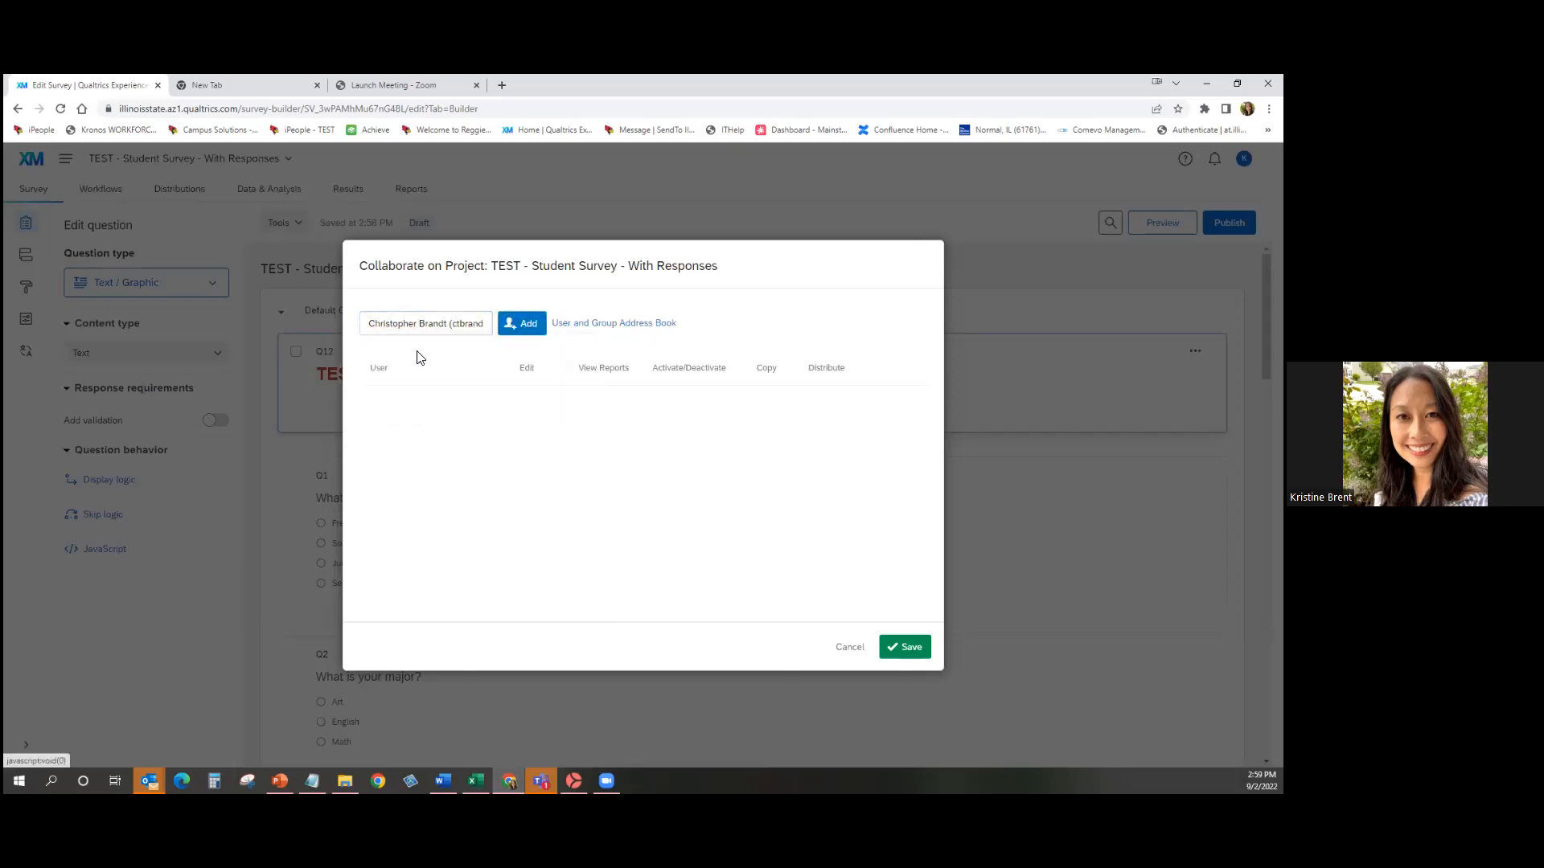
pyautogui.click(526, 322)
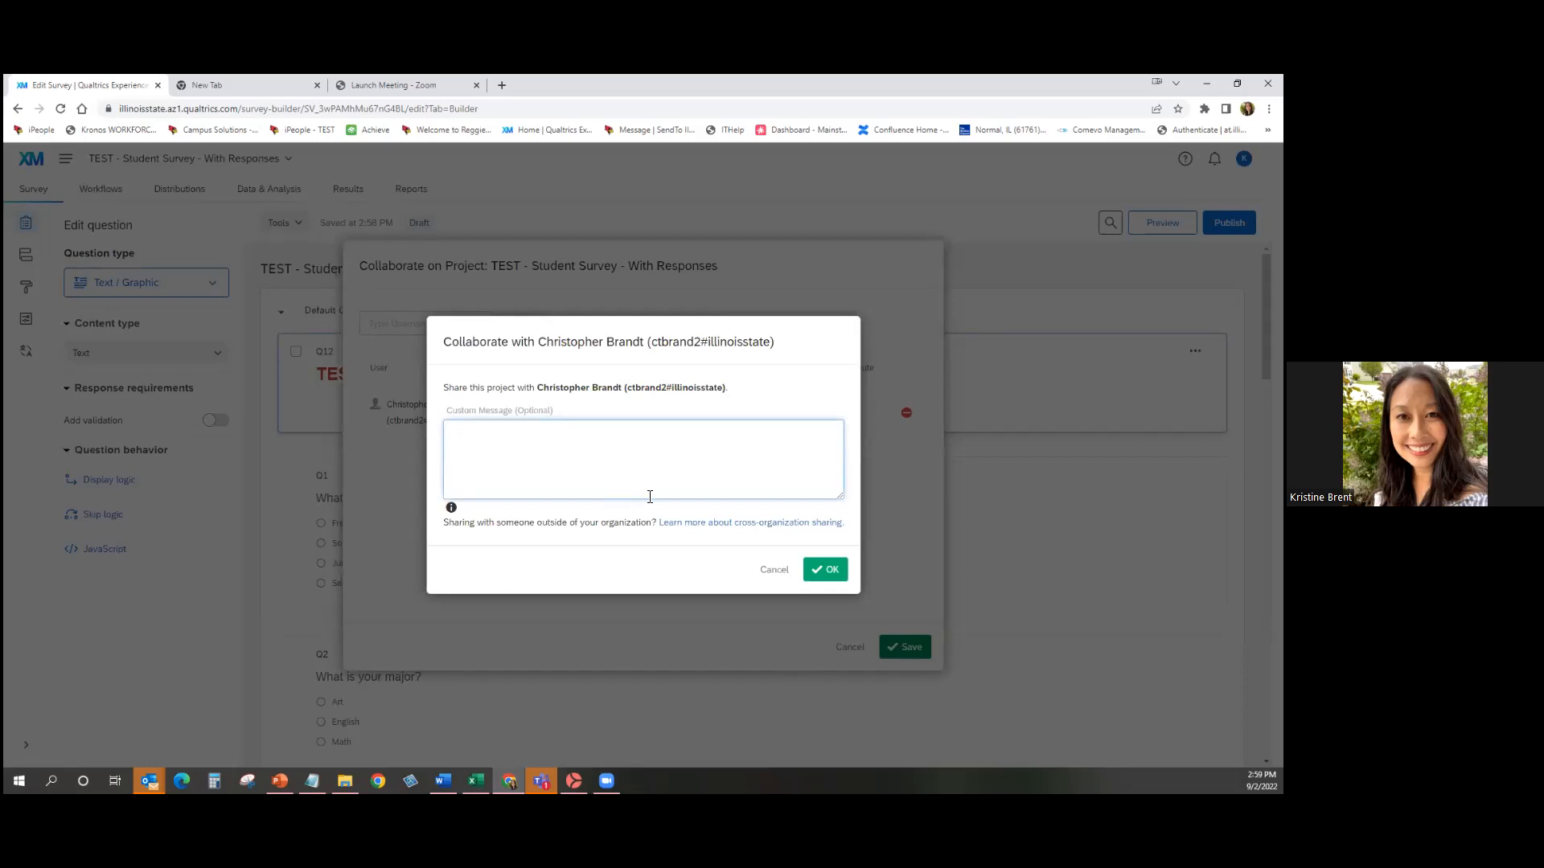
pyautogui.click(828, 570)
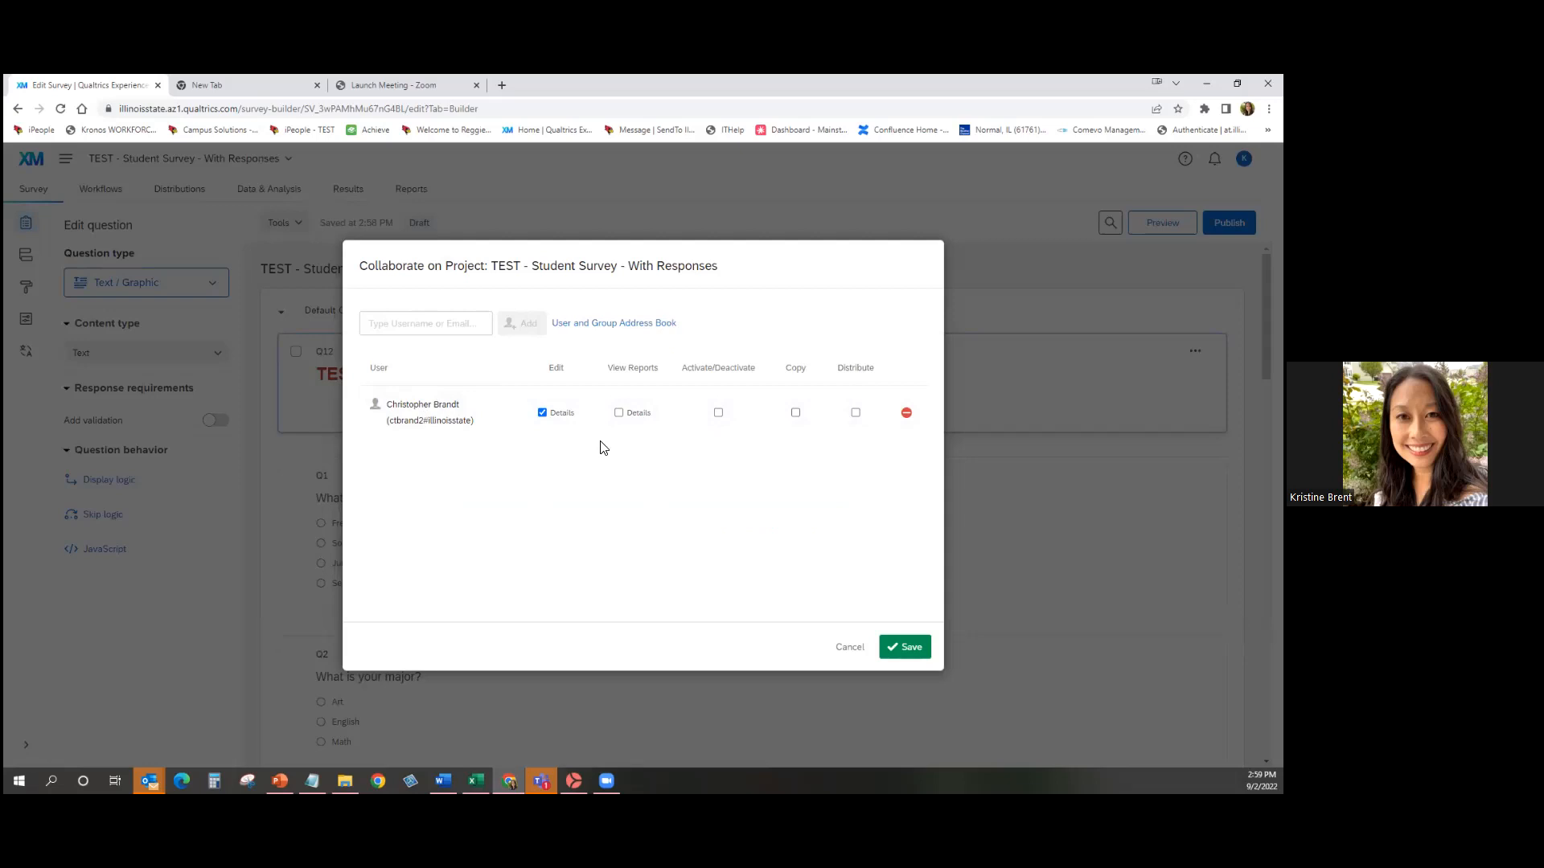
# Grant the collaborator Edit, View Reports, Activate/Deactivate, Copy and Distribute permissions.
pyautogui.click(620, 414)
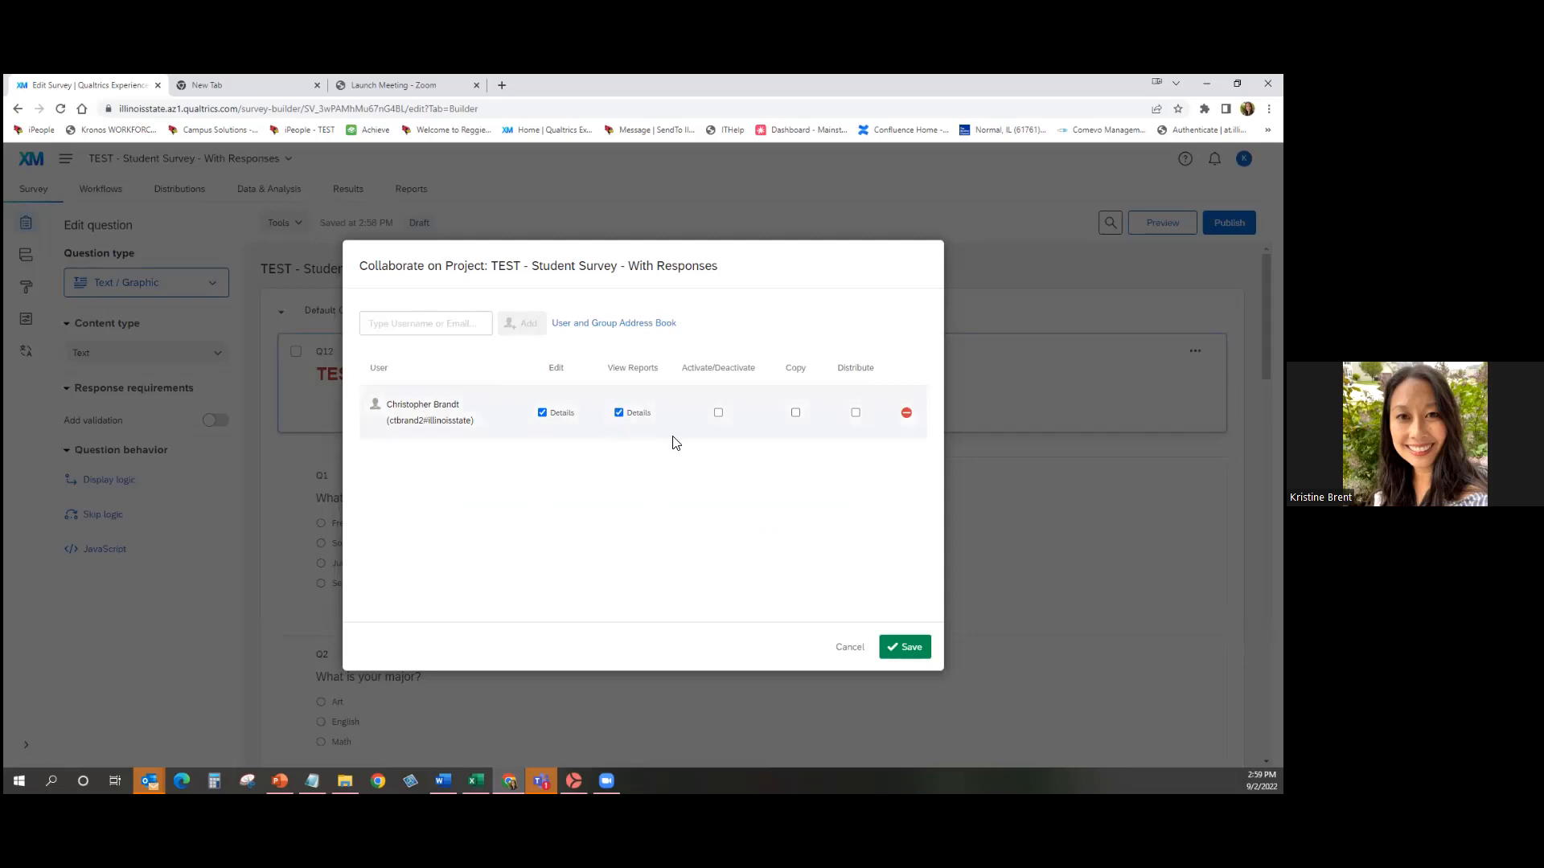
pyautogui.click(542, 414)
pyautogui.click(719, 415)
pyautogui.click(796, 412)
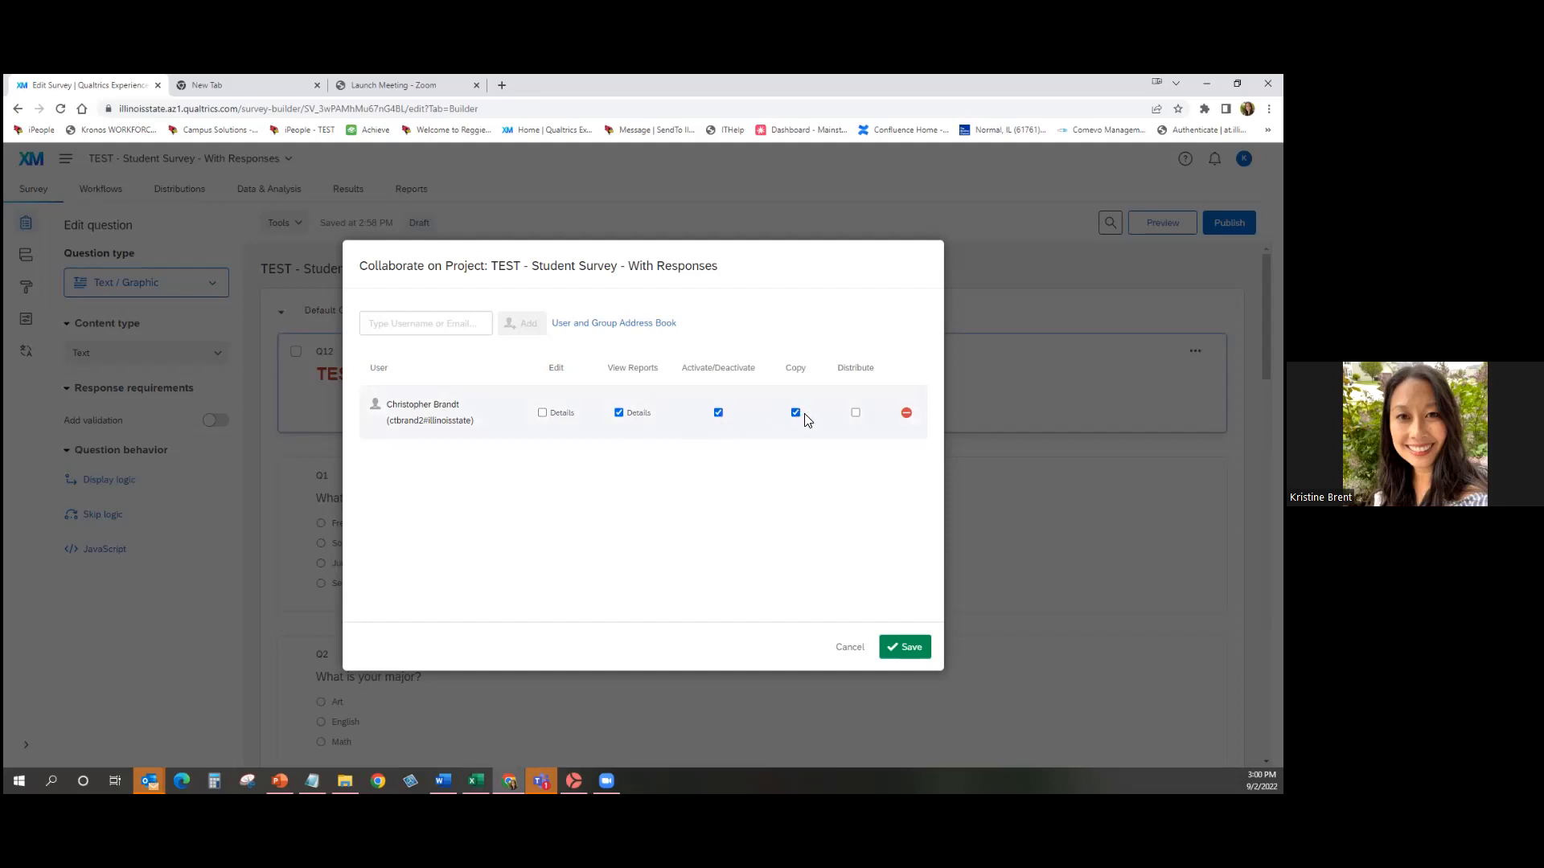
pyautogui.click(856, 412)
pyautogui.click(542, 412)
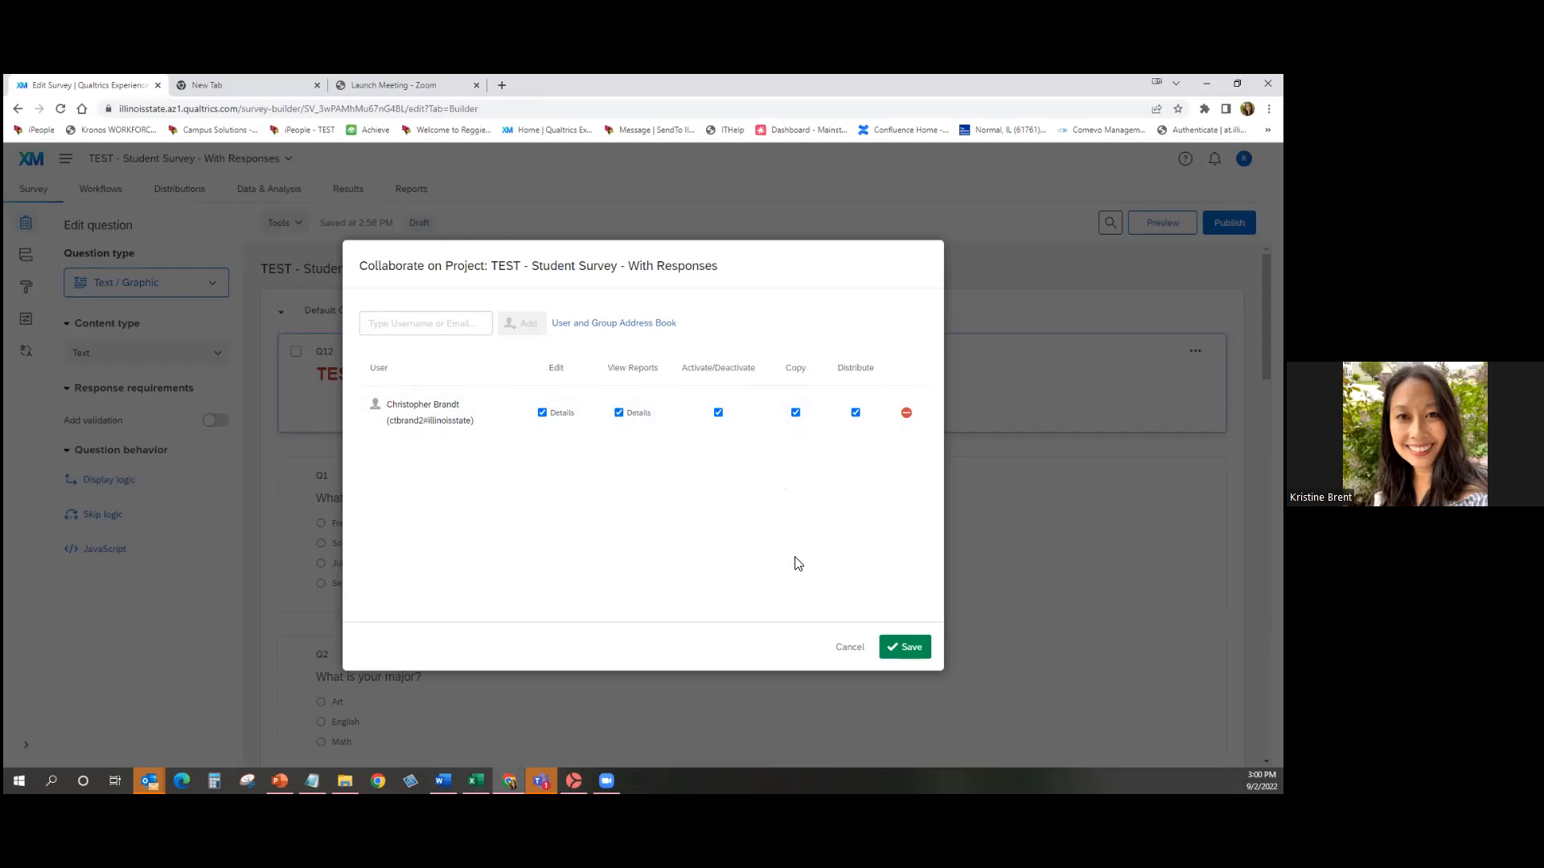
# Cancel the Collaborate dialog and confirm discarding the unsaved invitation.
pyautogui.click(846, 651)
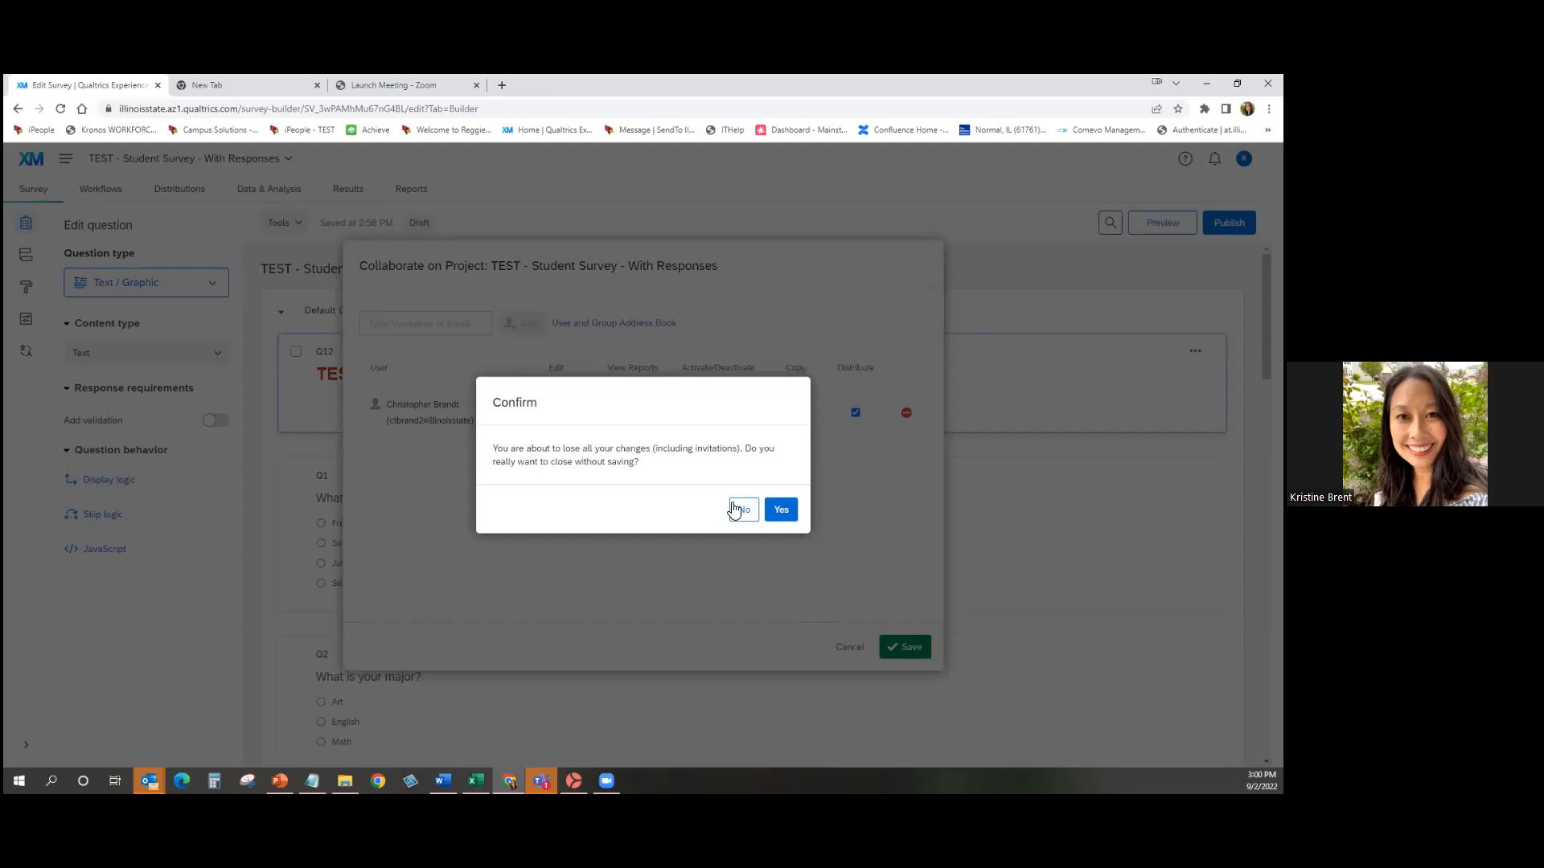
pyautogui.click(796, 510)
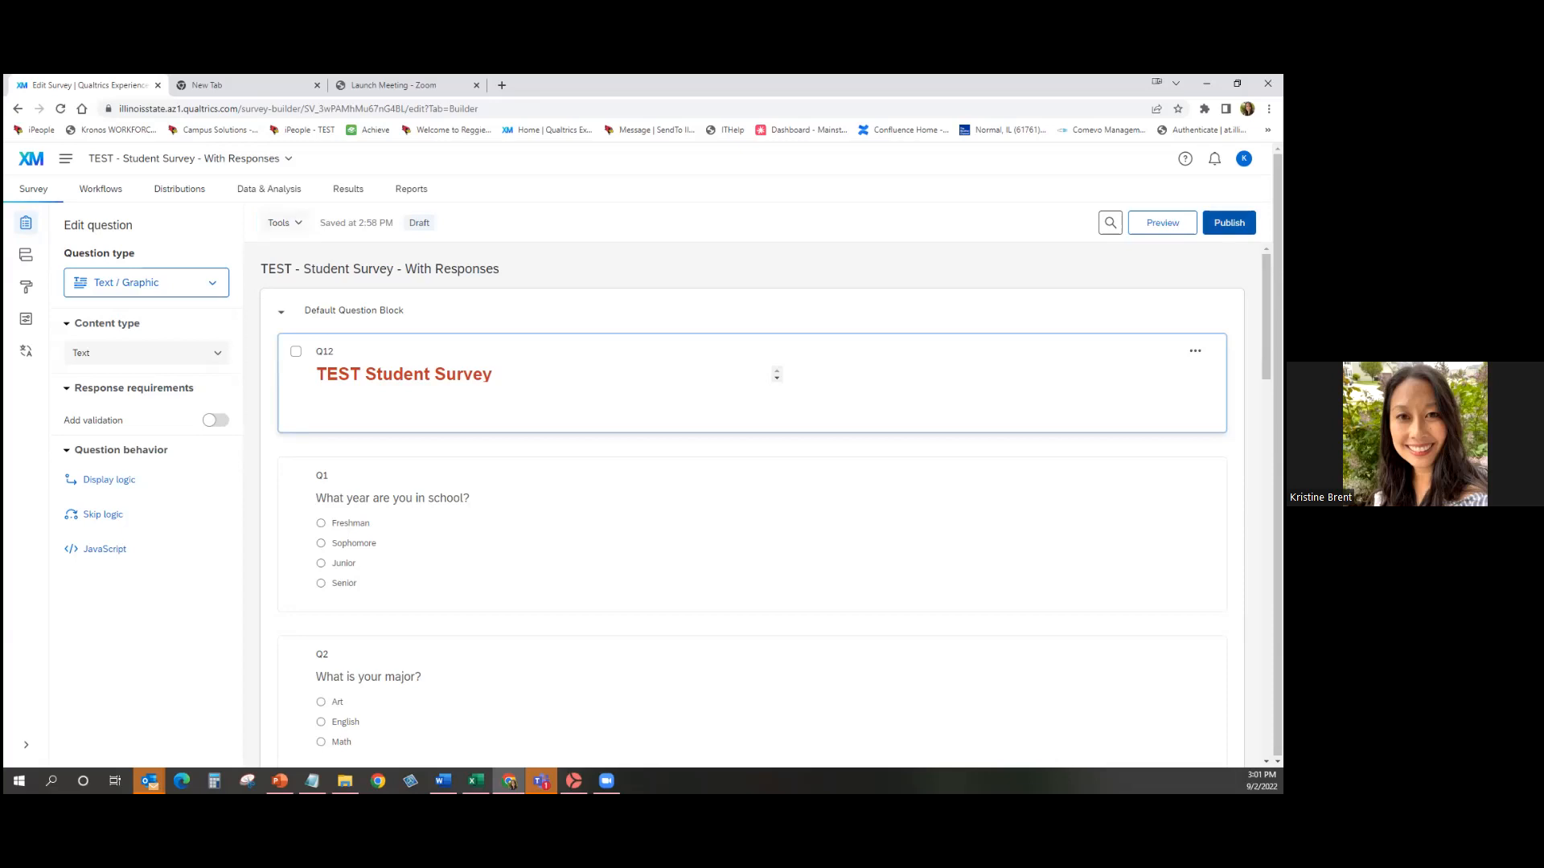
# Open the Publish options from the top-right of the survey builder.
pyautogui.click(1228, 222)
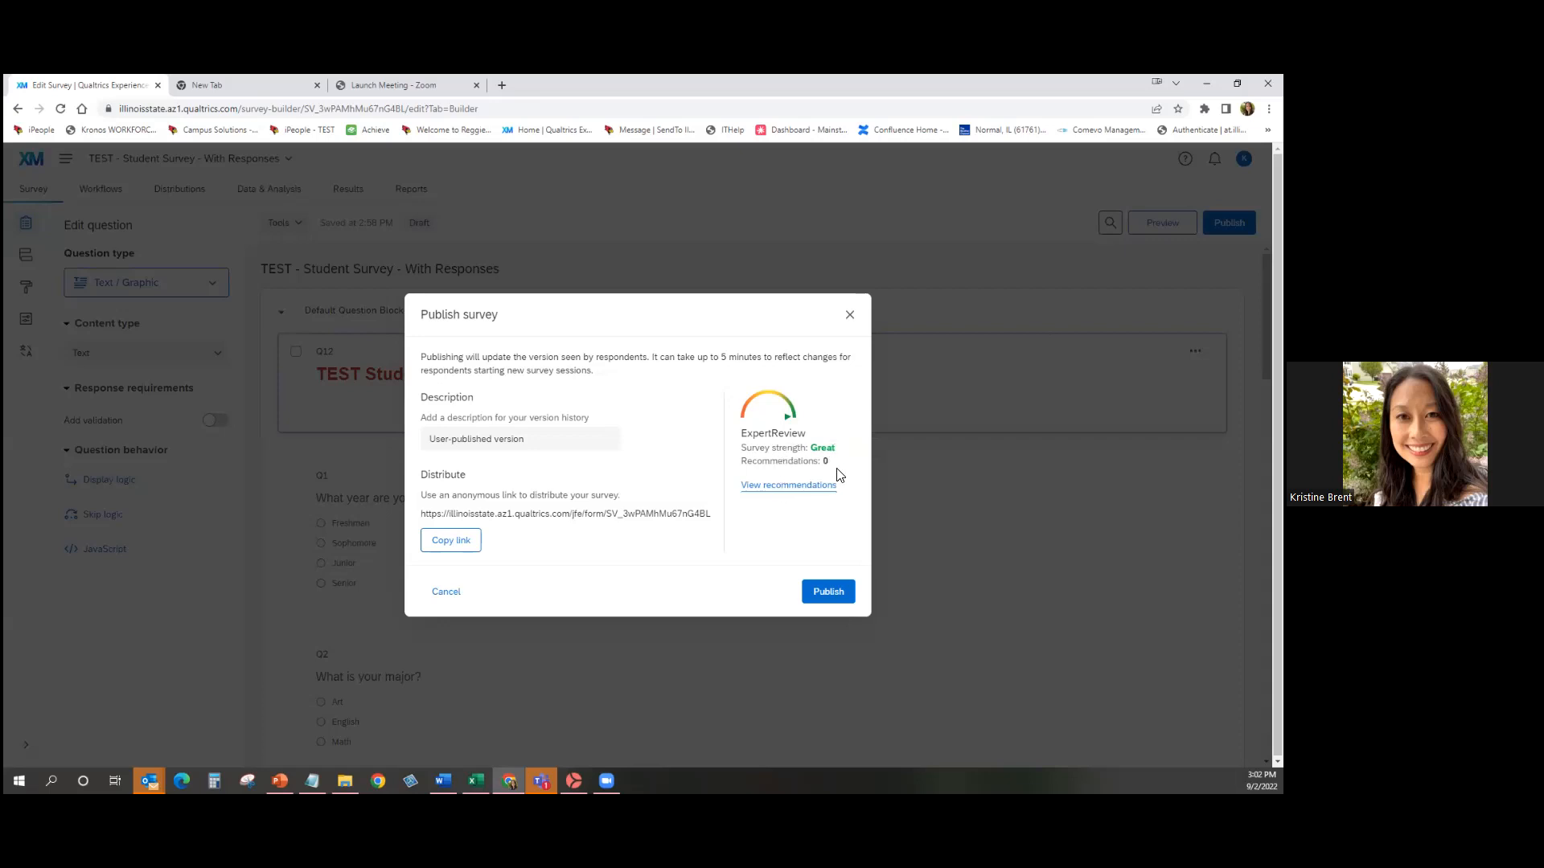
# Publish the current survey version, then go to the project's Workflows tab.
pyautogui.click(816, 597)
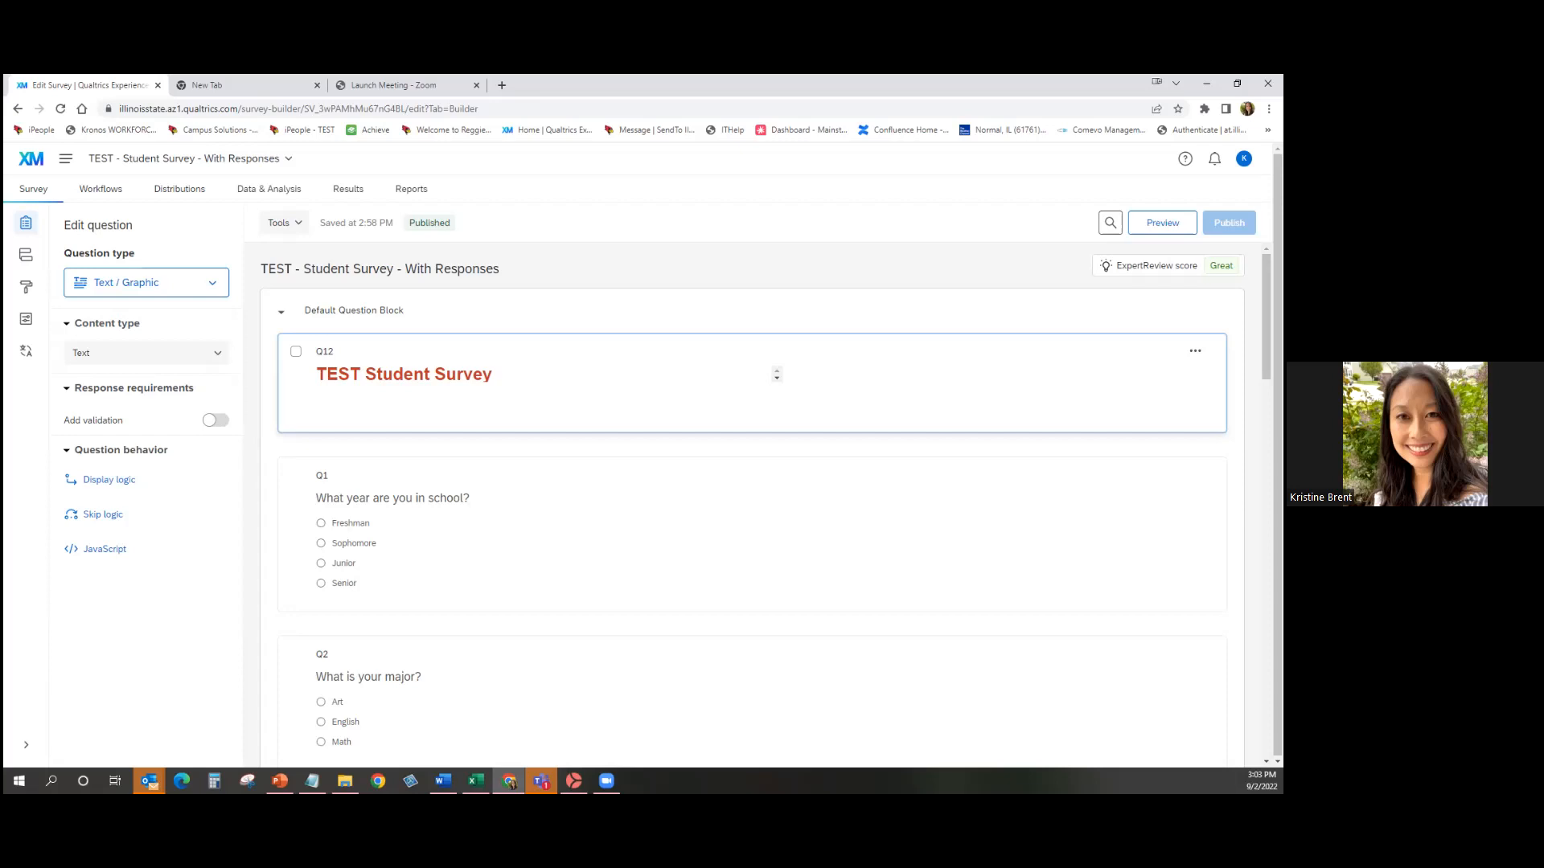
pyautogui.click(90, 201)
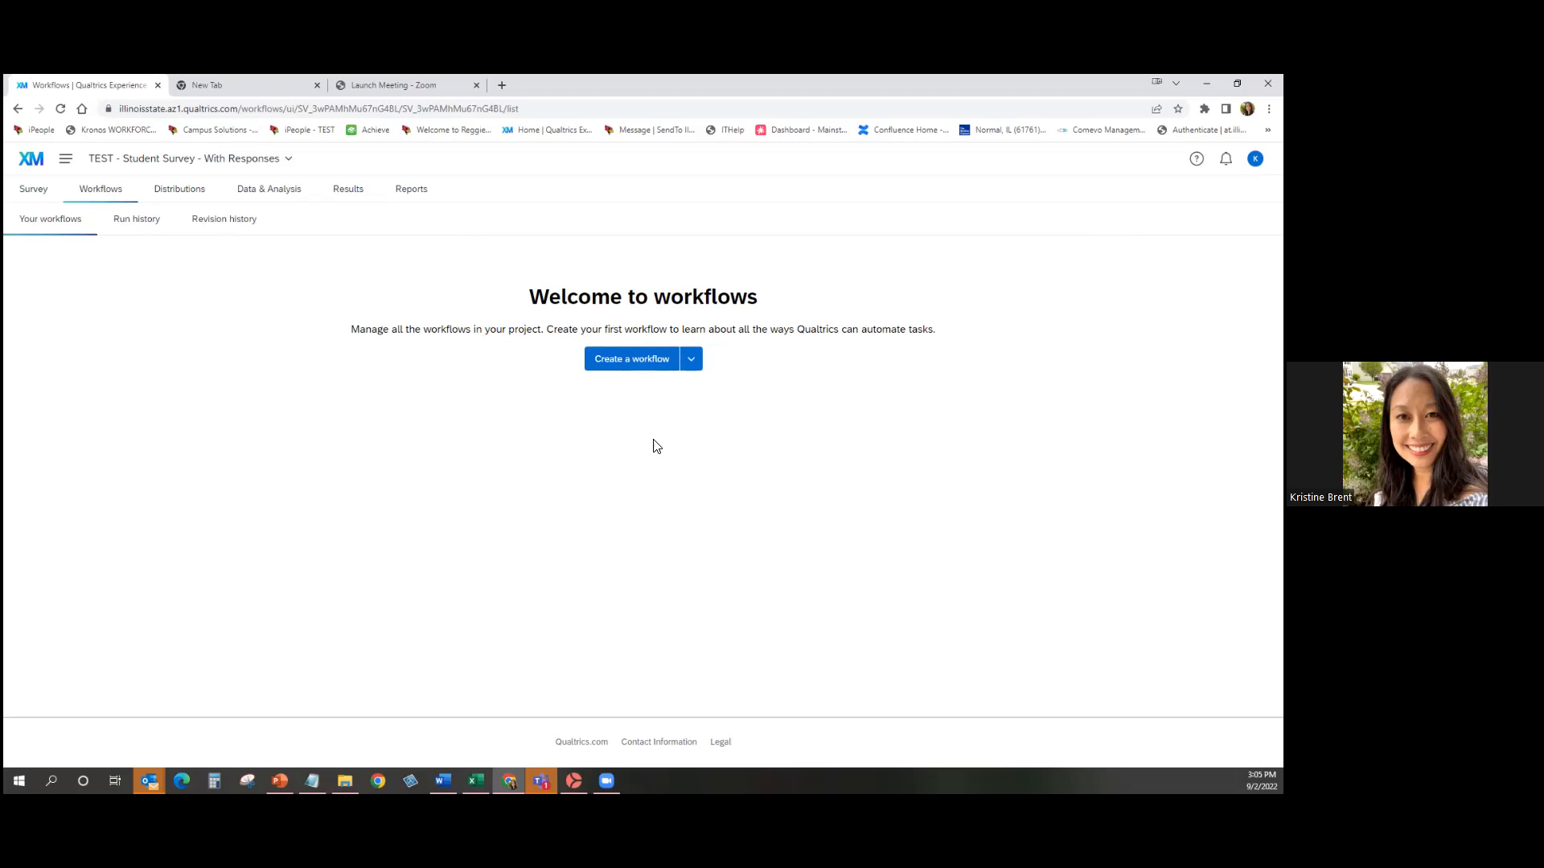
# Create a workflow of the 'Started at a specific time' type and begin its setup.
pyautogui.click(634, 366)
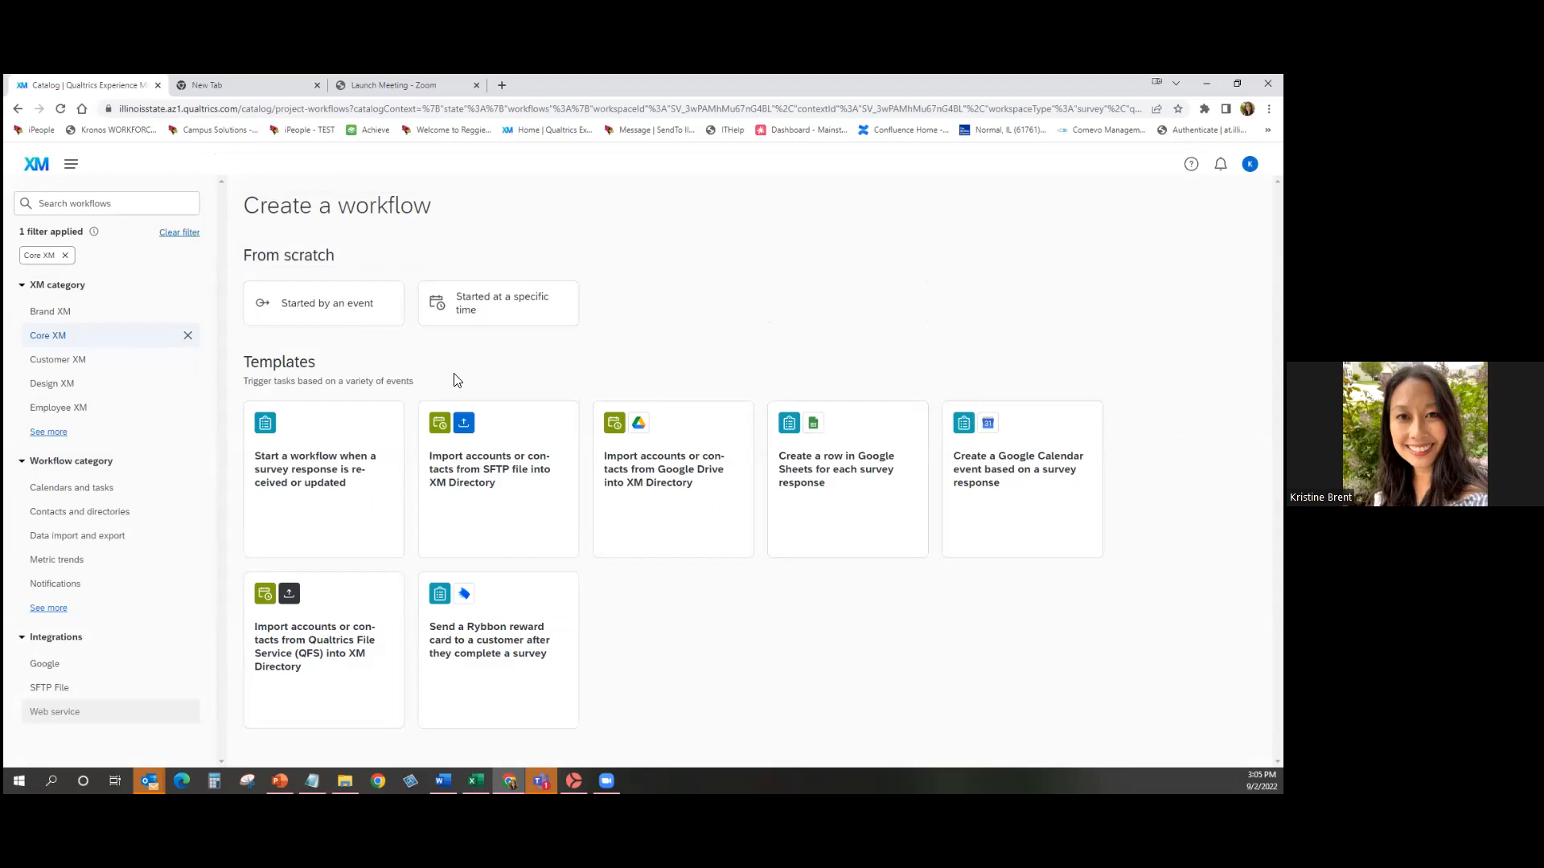
pyautogui.click(531, 309)
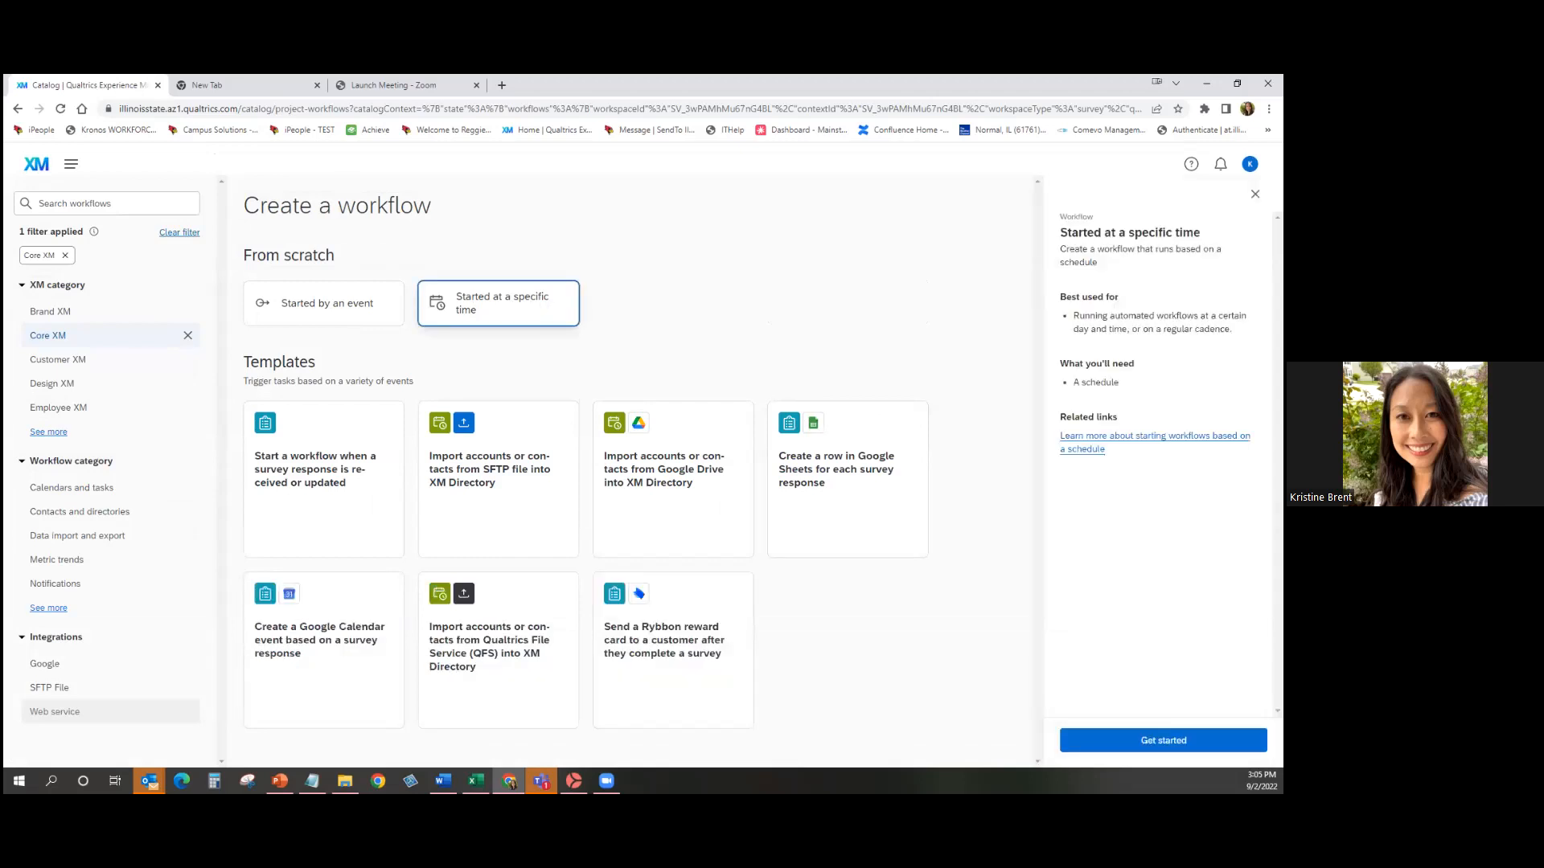
pyautogui.click(1164, 740)
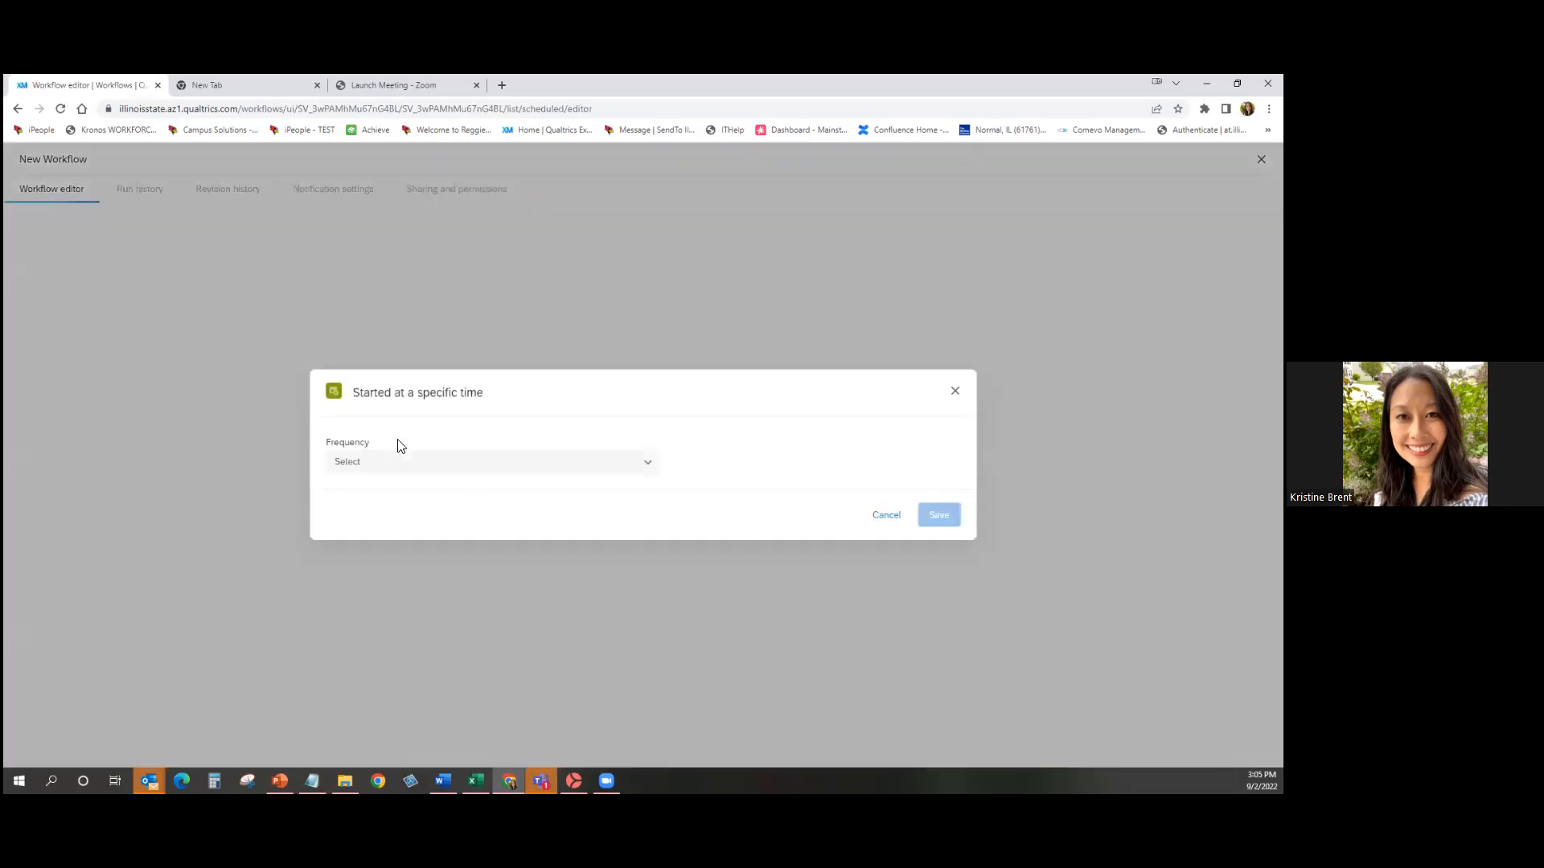
# Schedule the workflow Weekly on Friday at 5:00 PM and save it.
pyautogui.click(451, 476)
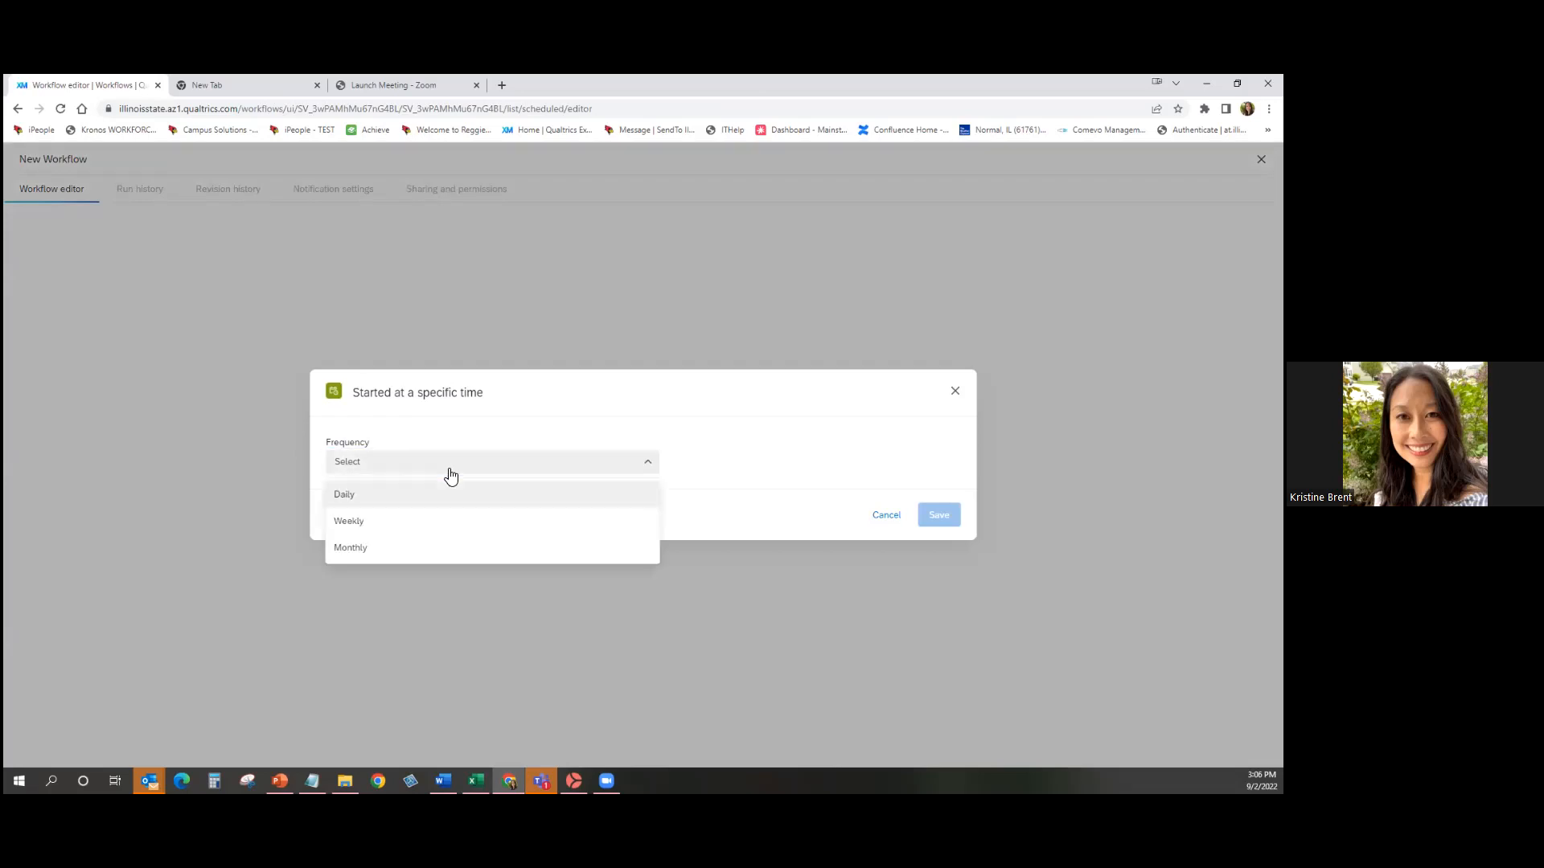
pyautogui.click(446, 528)
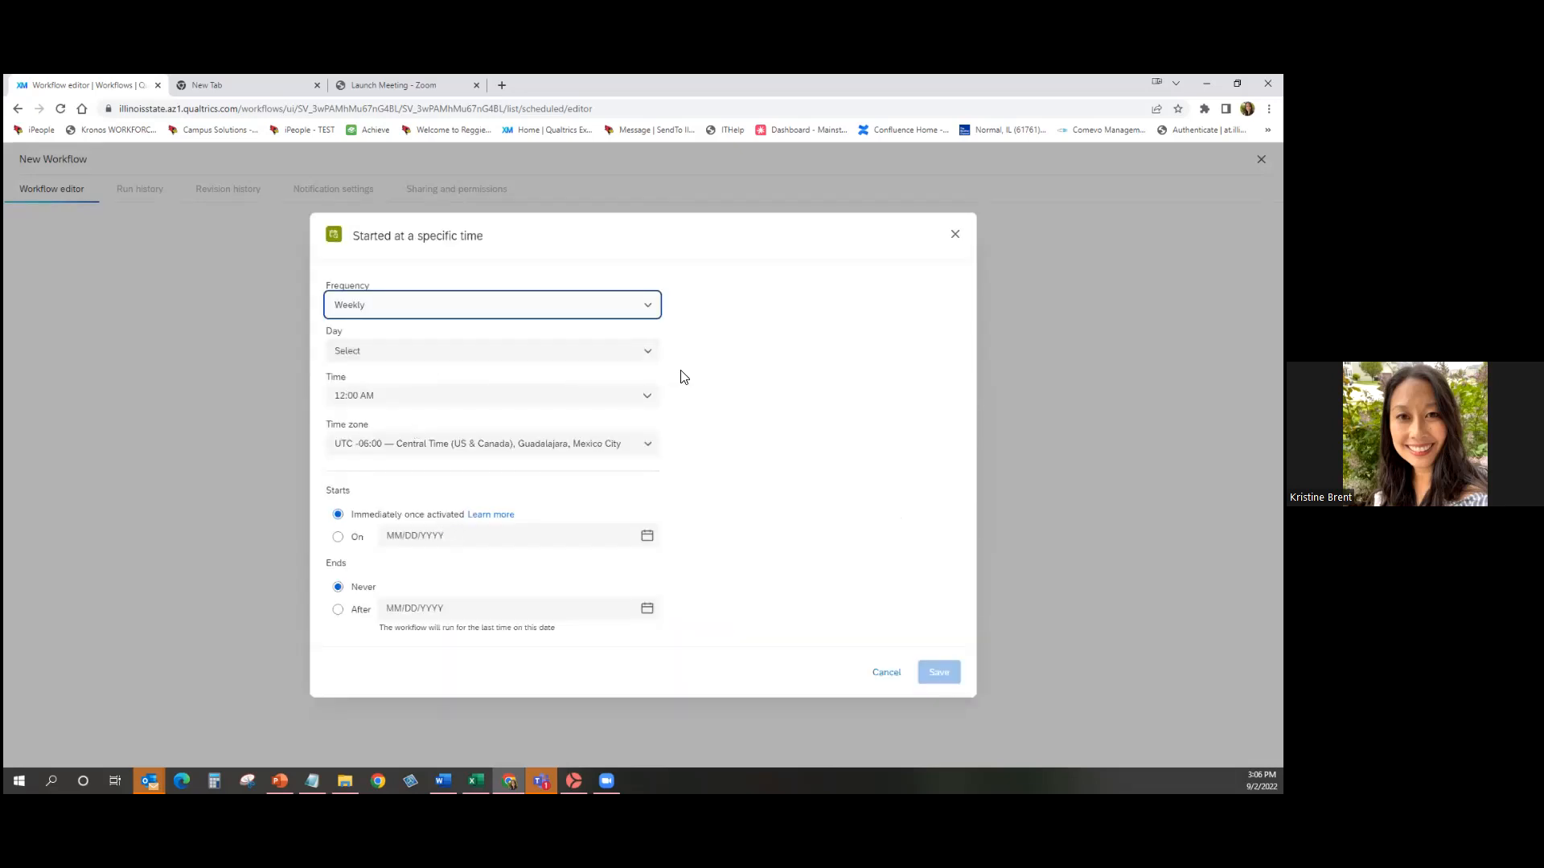
pyautogui.click(624, 353)
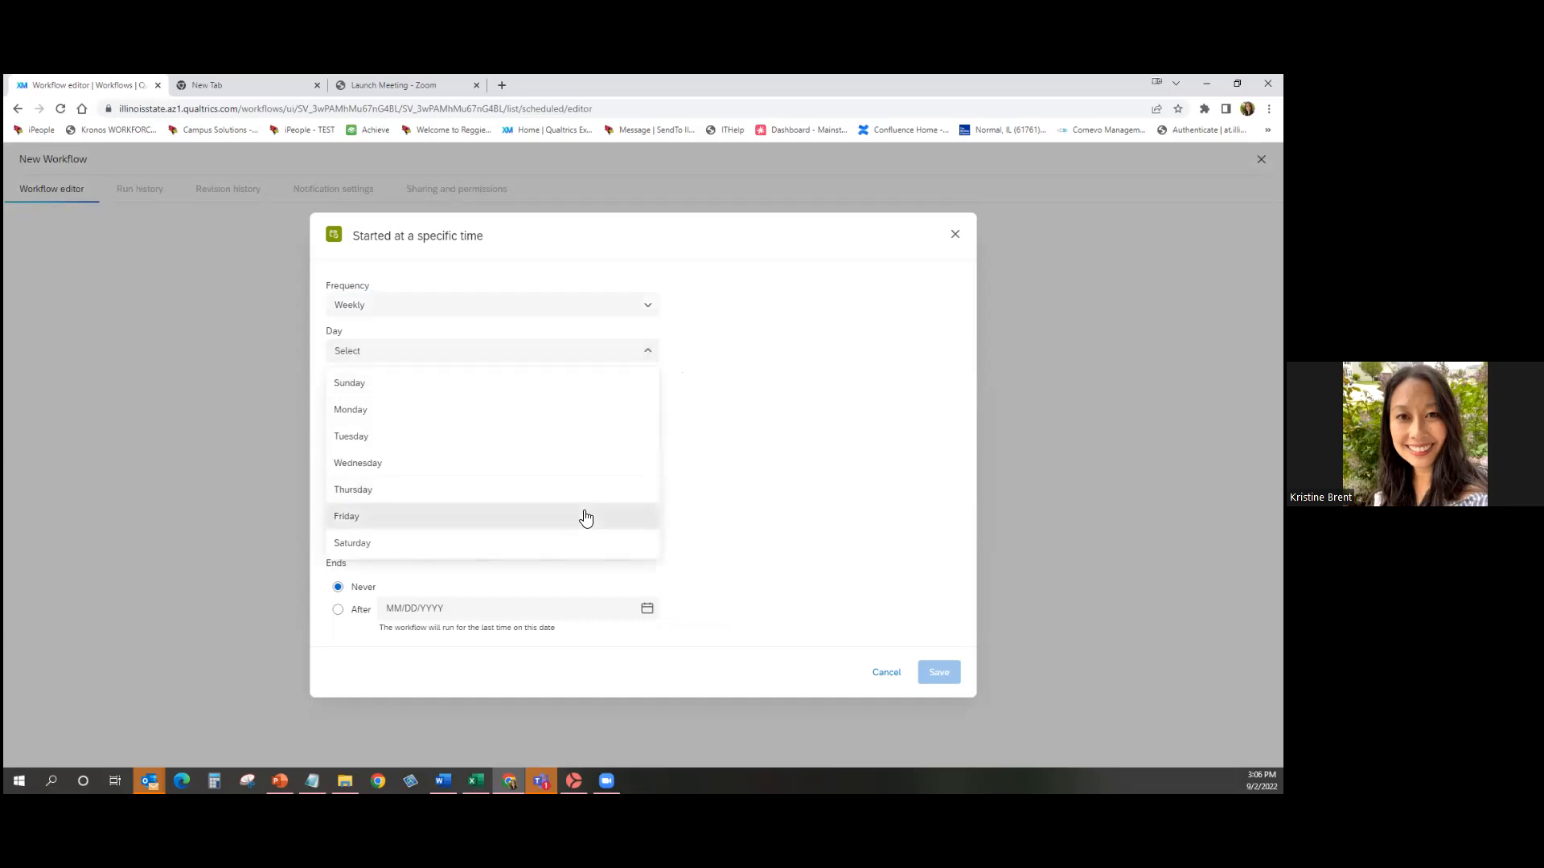
pyautogui.click(586, 517)
pyautogui.click(638, 398)
pyautogui.moveTo(657, 440); pyautogui.dragTo(657, 476)
pyautogui.scroll(-8, 474, 635)
pyautogui.scroll(-8, 477, 634)
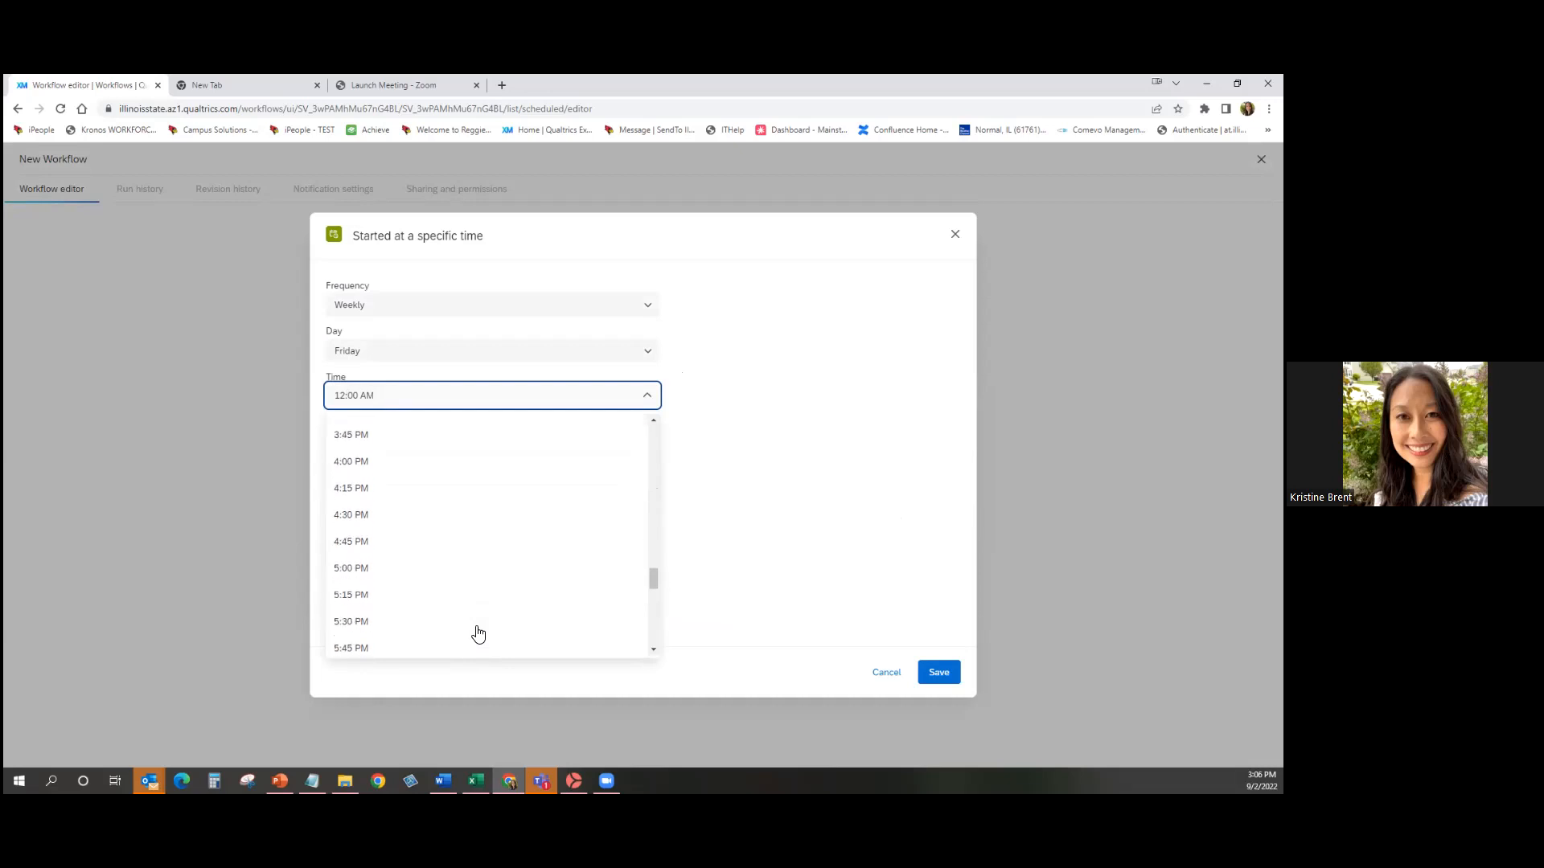
pyautogui.click(448, 575)
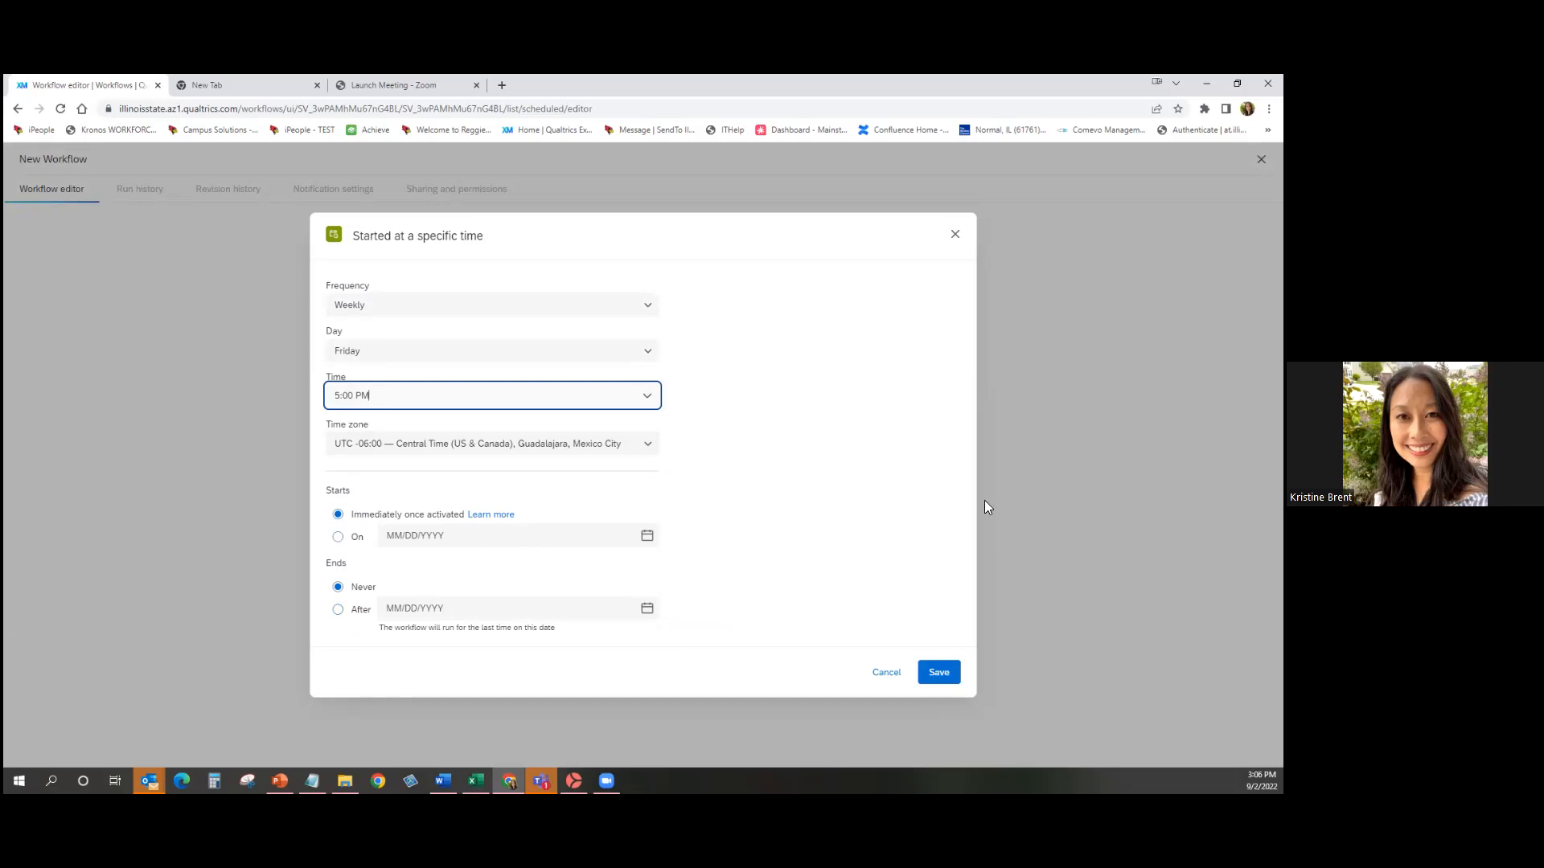
pyautogui.click(942, 675)
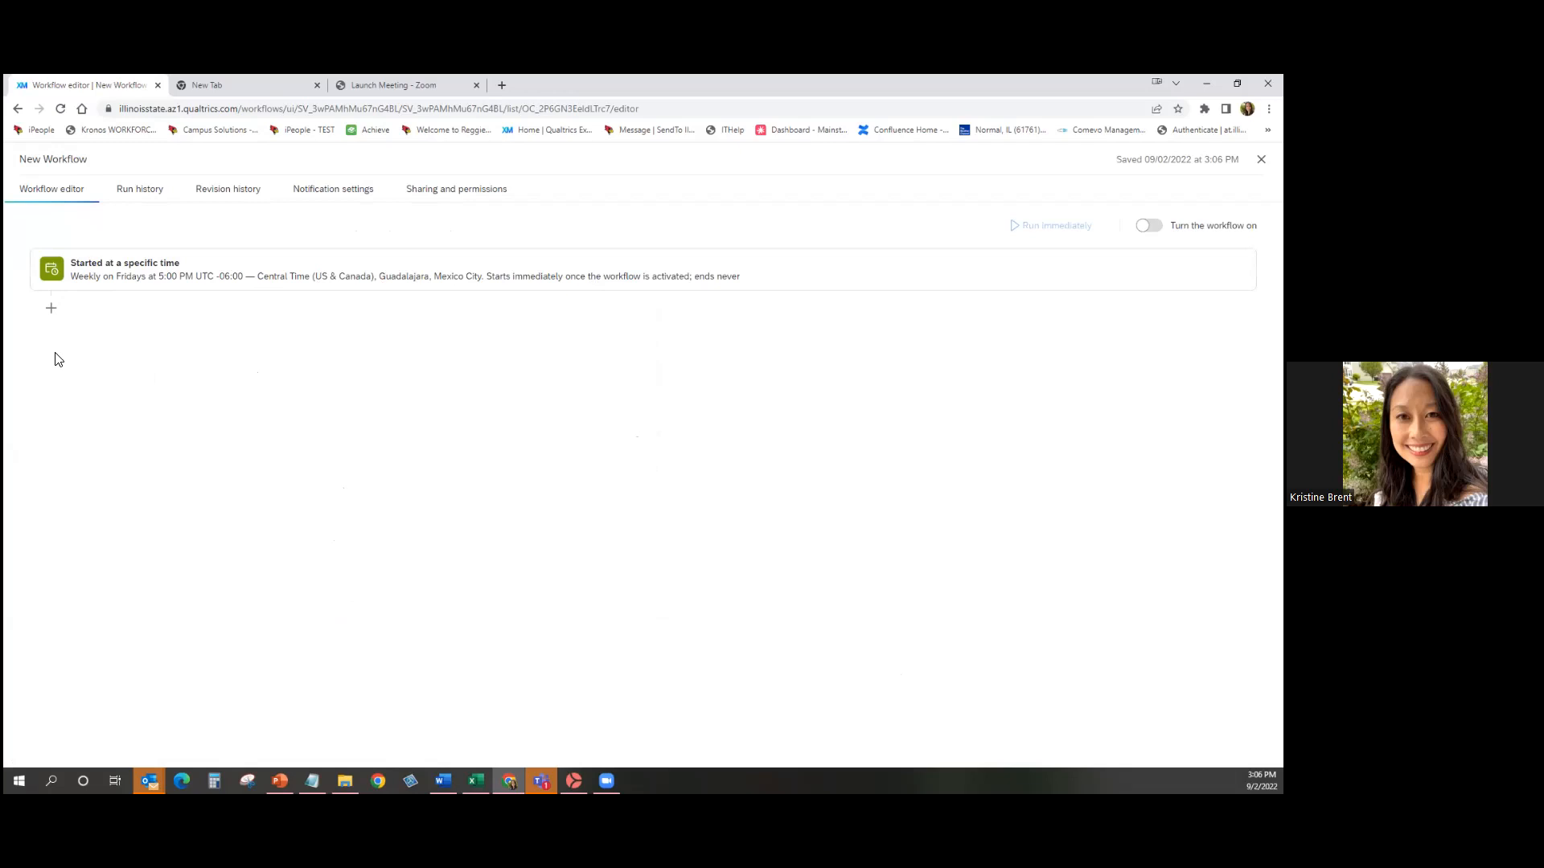
# Add an Email task after the schedule trigger and begin entering its recipient address.
pyautogui.click(51, 309)
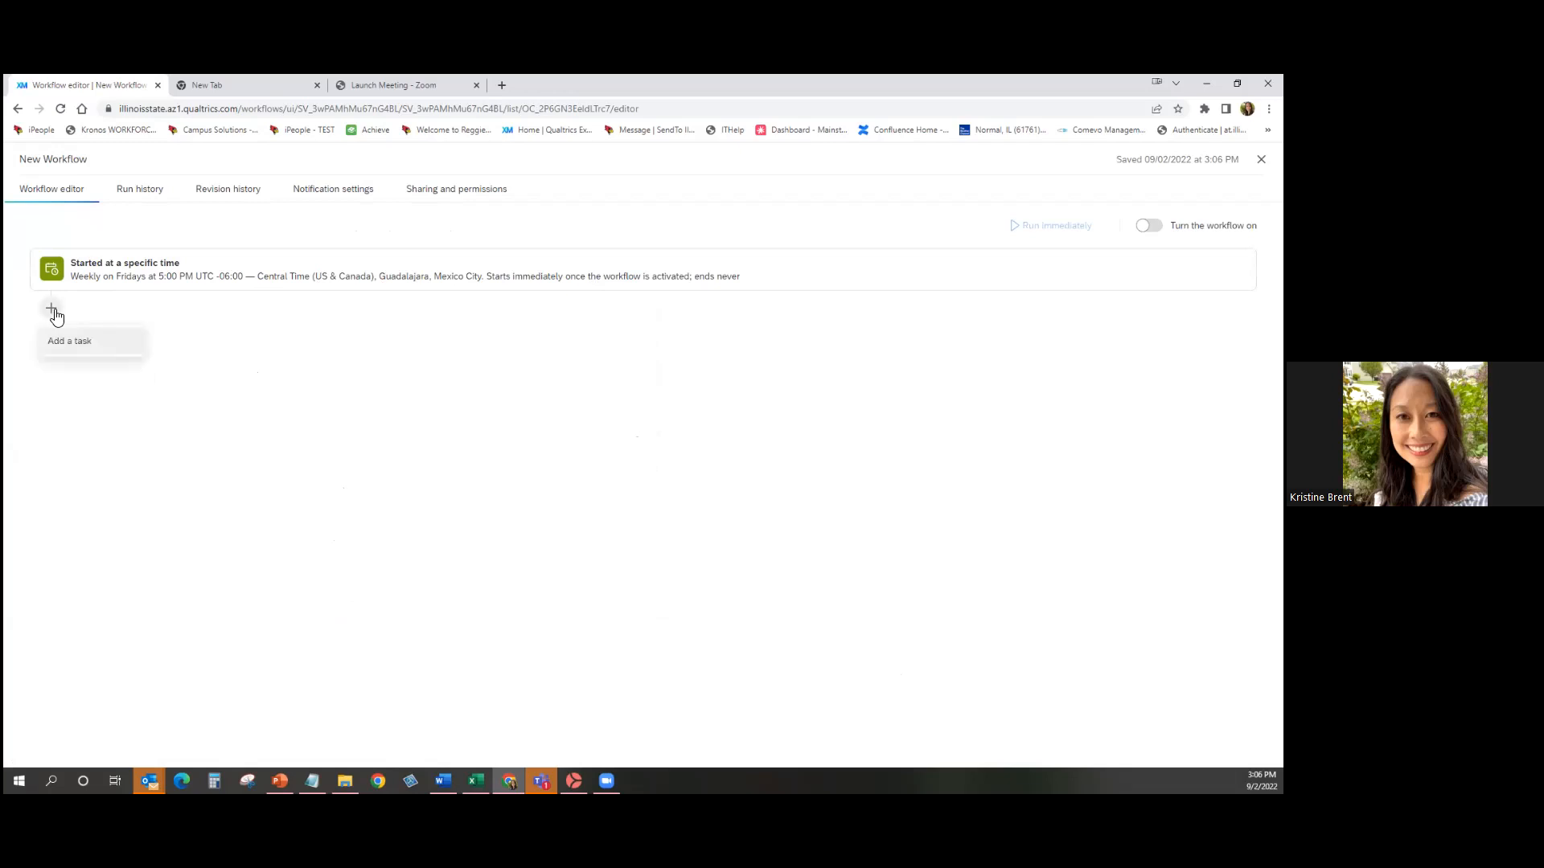
pyautogui.click(71, 341)
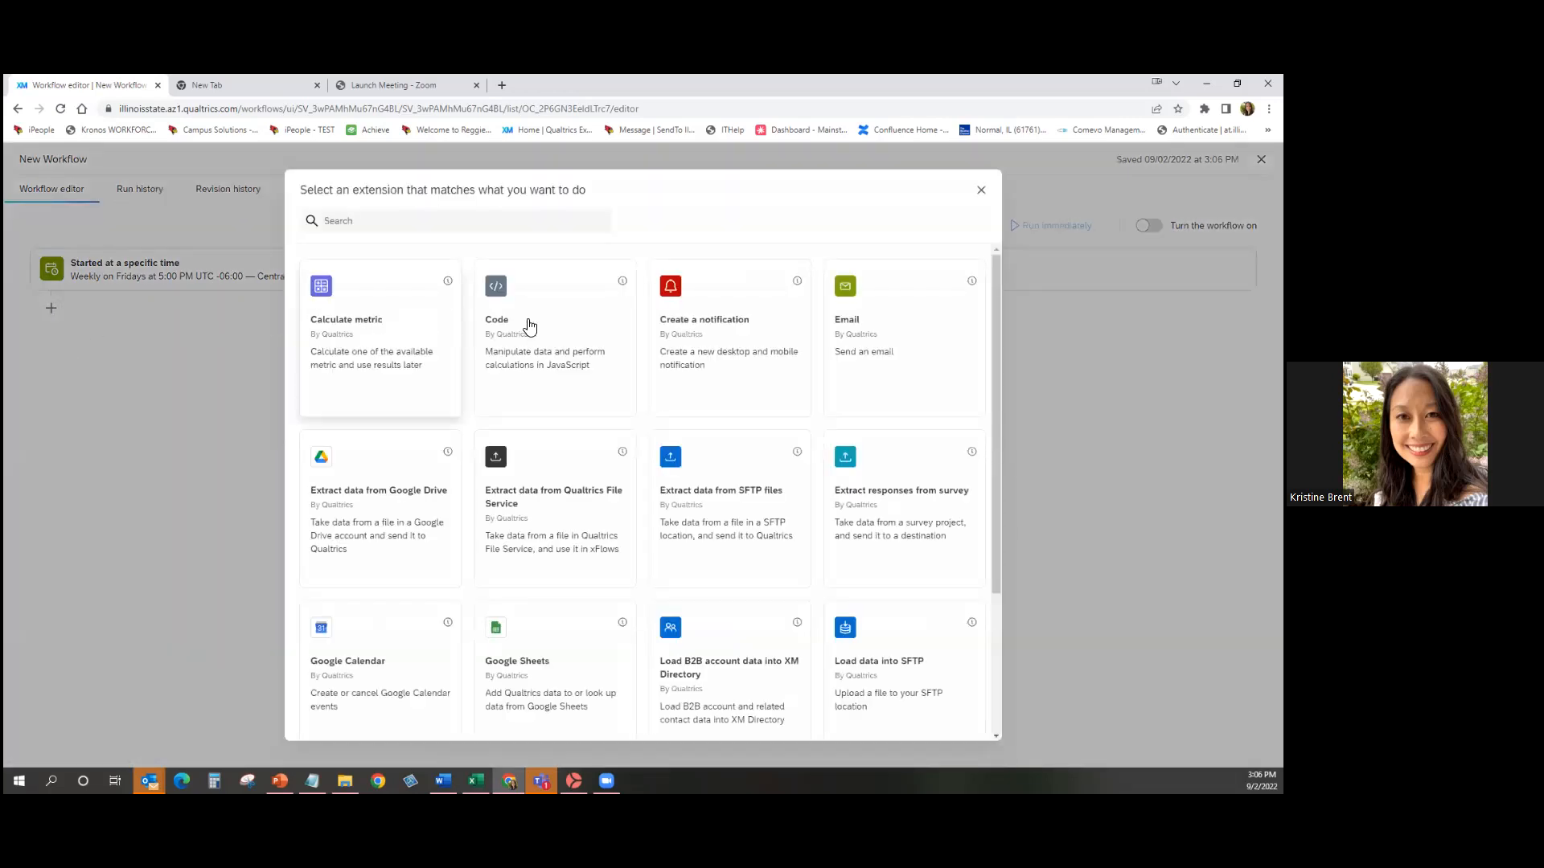
pyautogui.click(888, 334)
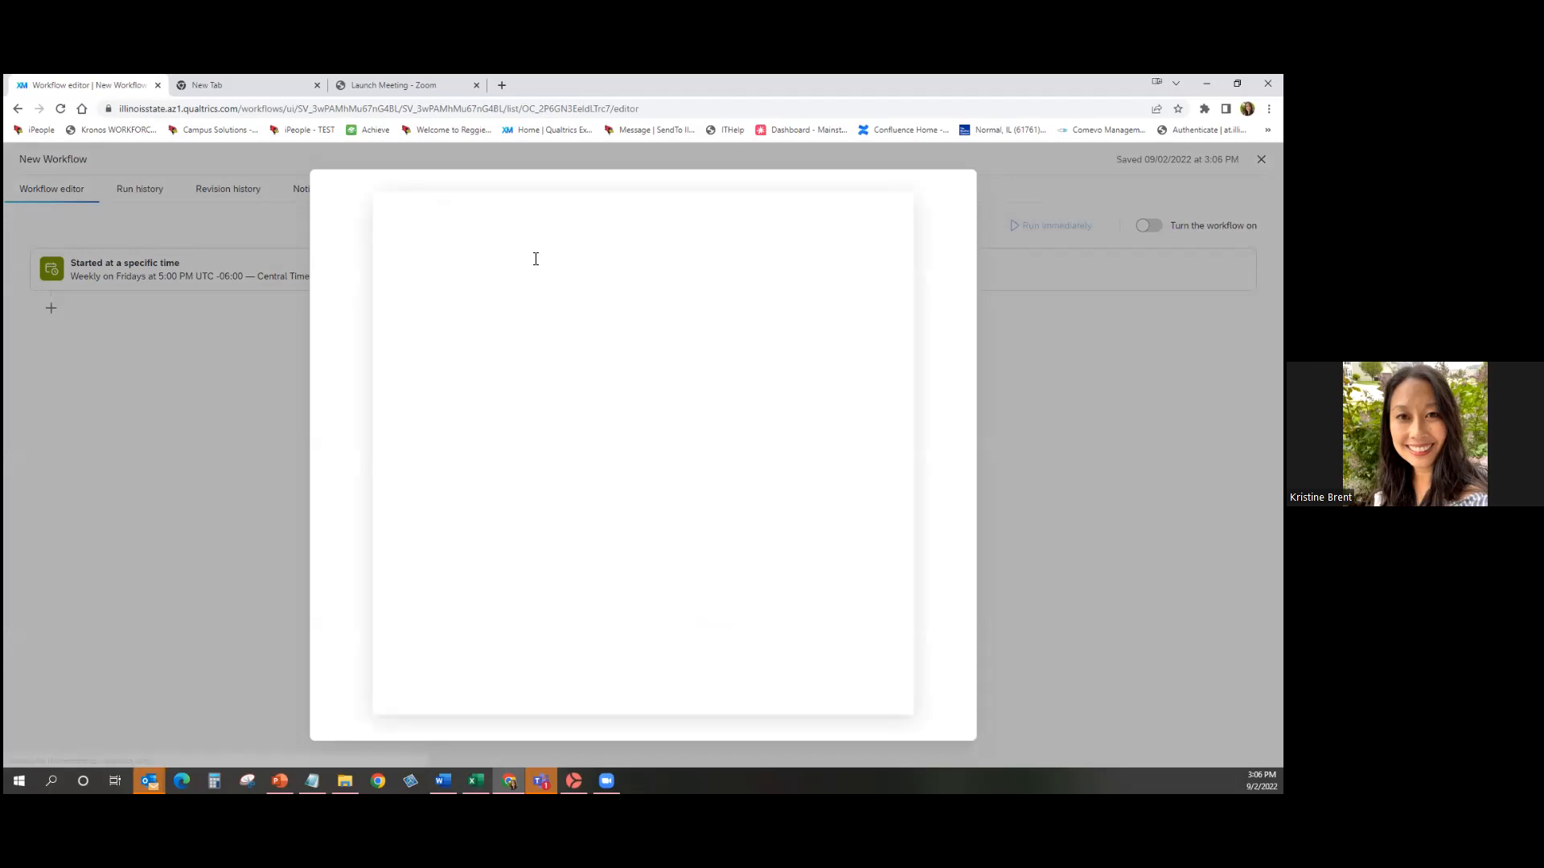
pyautogui.click(535, 258)
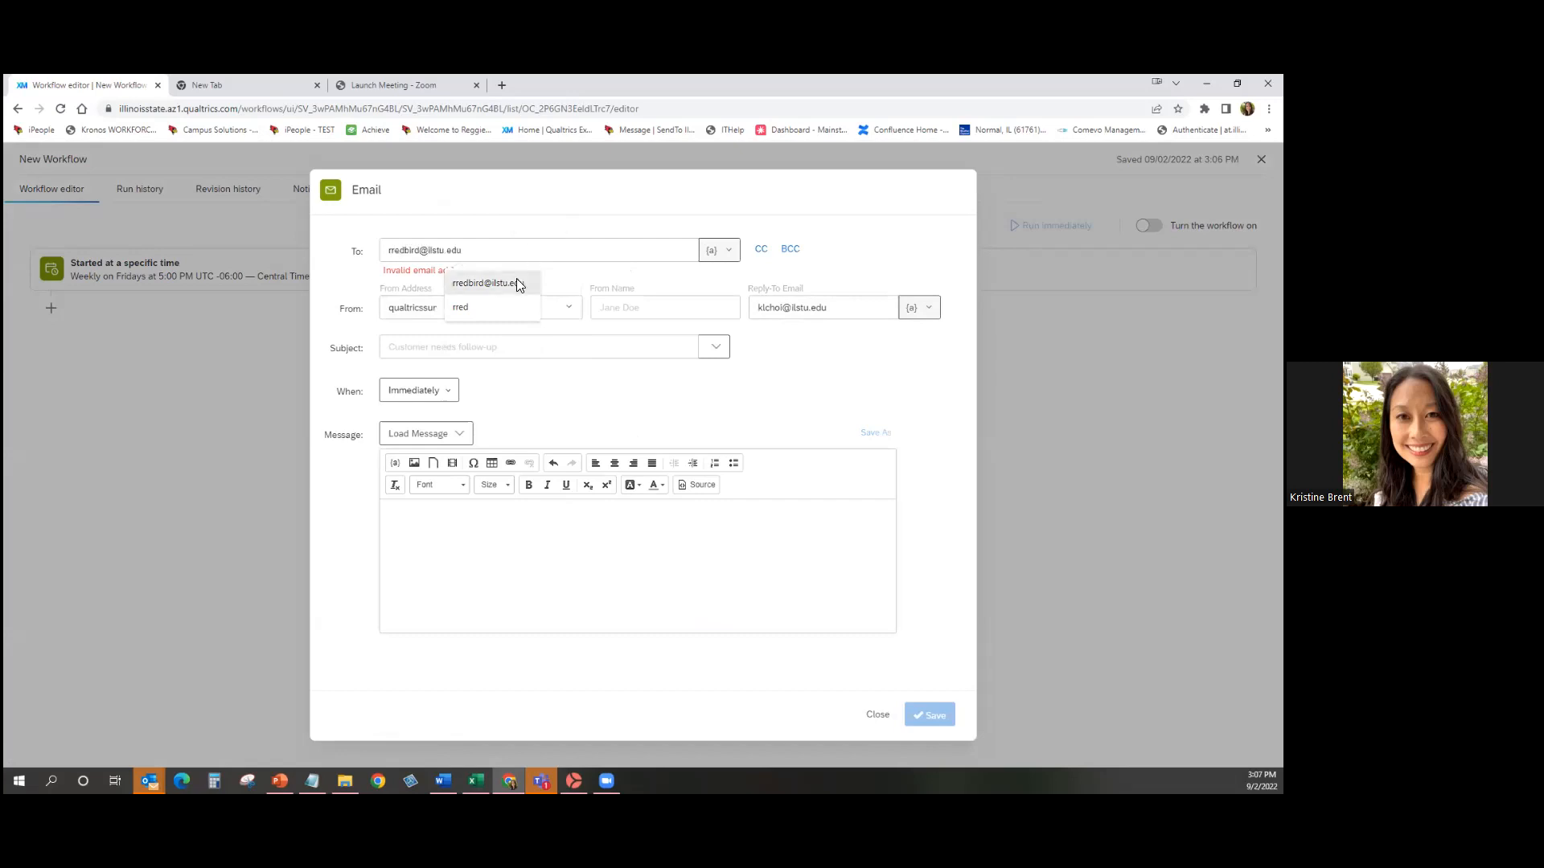
# Enter the recipient's e-mail address and choose 'Weekly Qualtrics Reminder' as the subject.
pyautogui.click(516, 278)
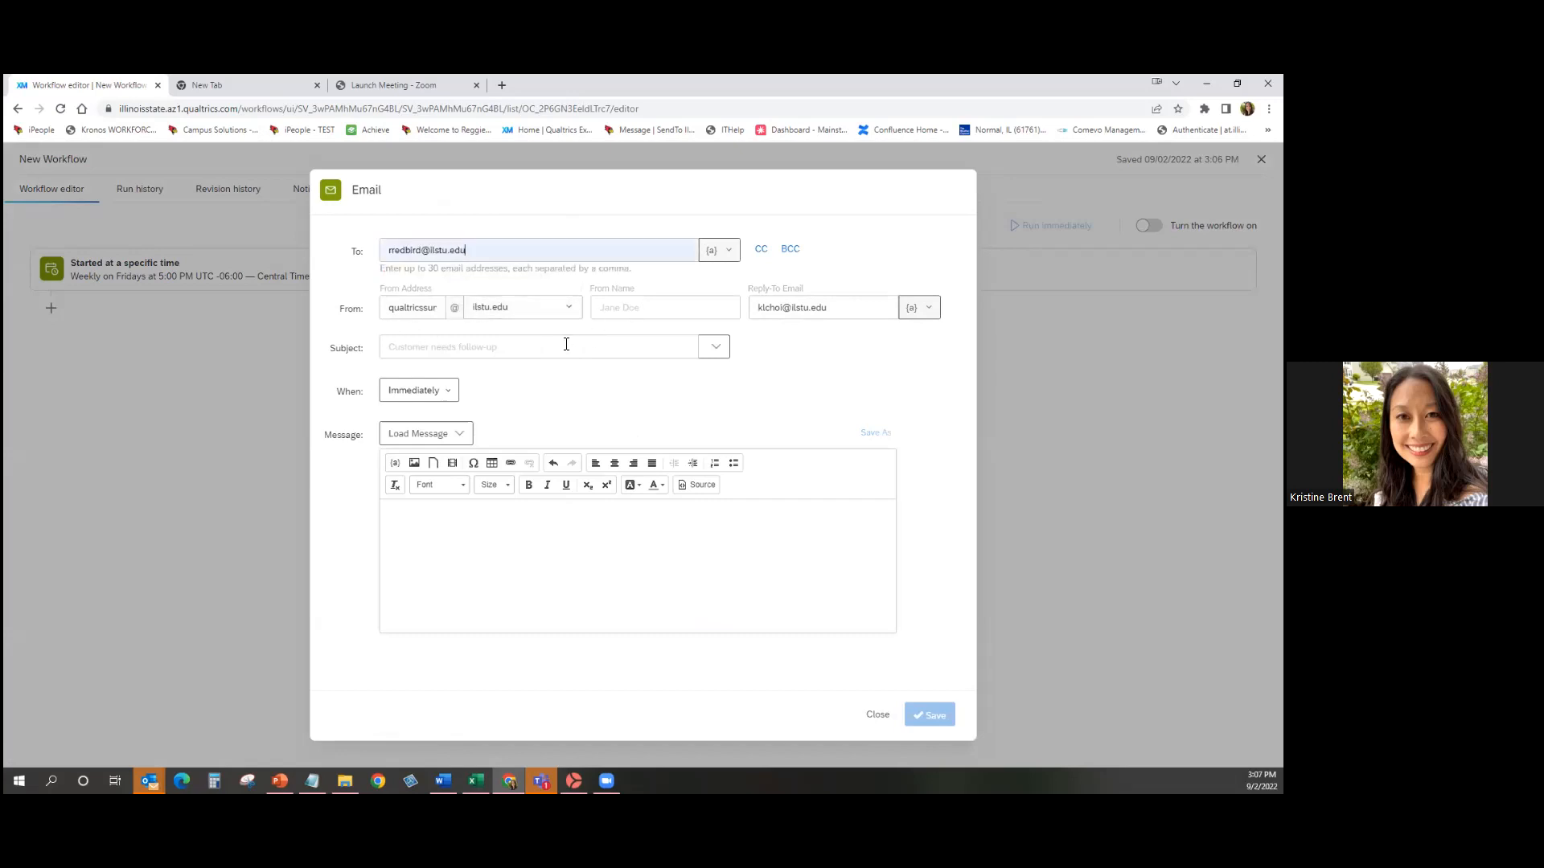
pyautogui.click(432, 347)
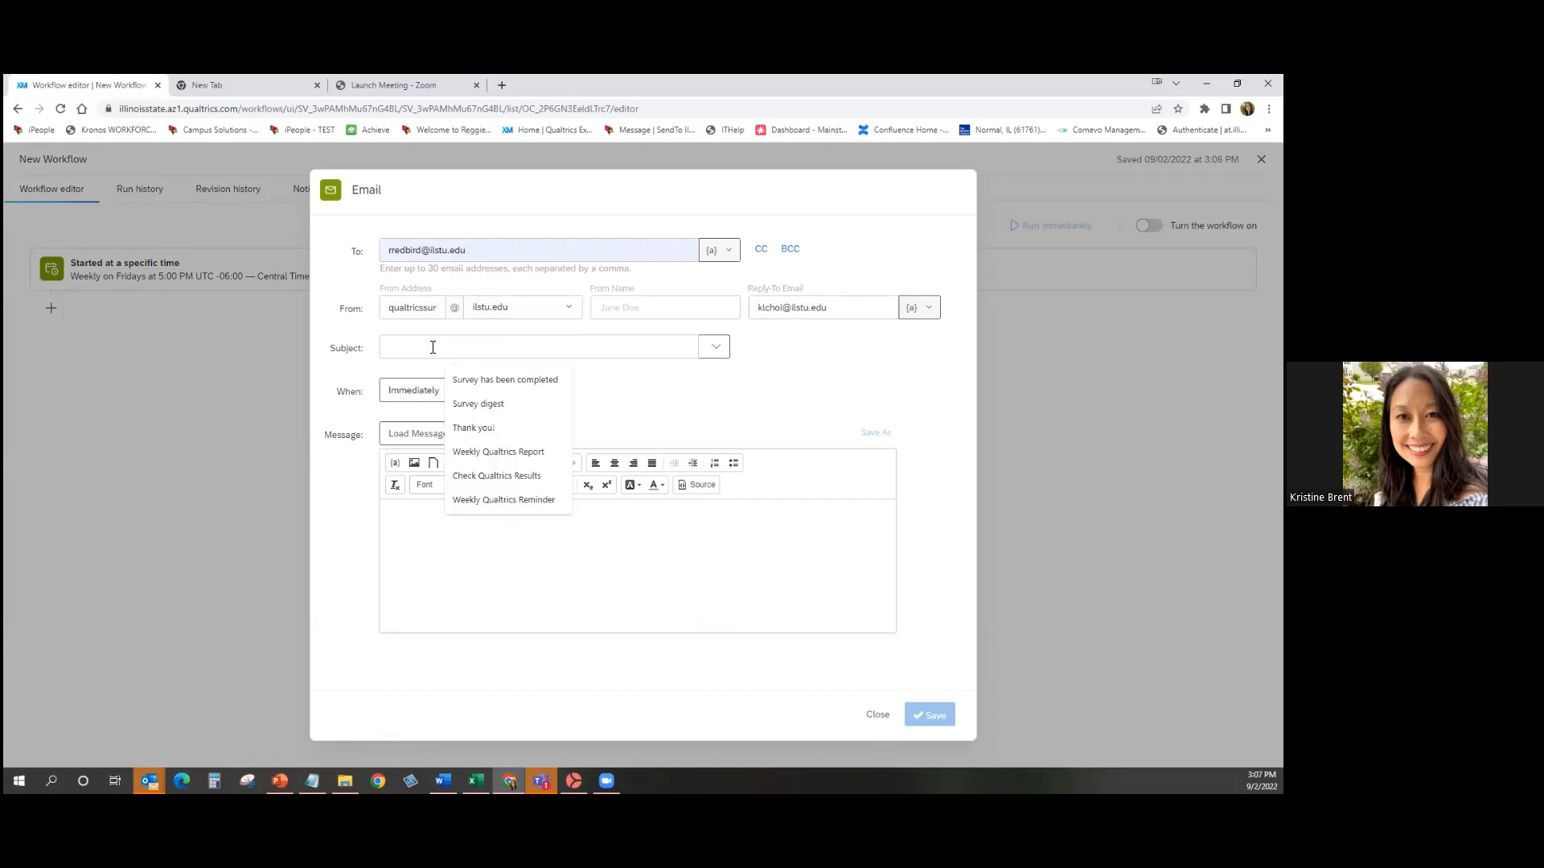
pyautogui.click(515, 499)
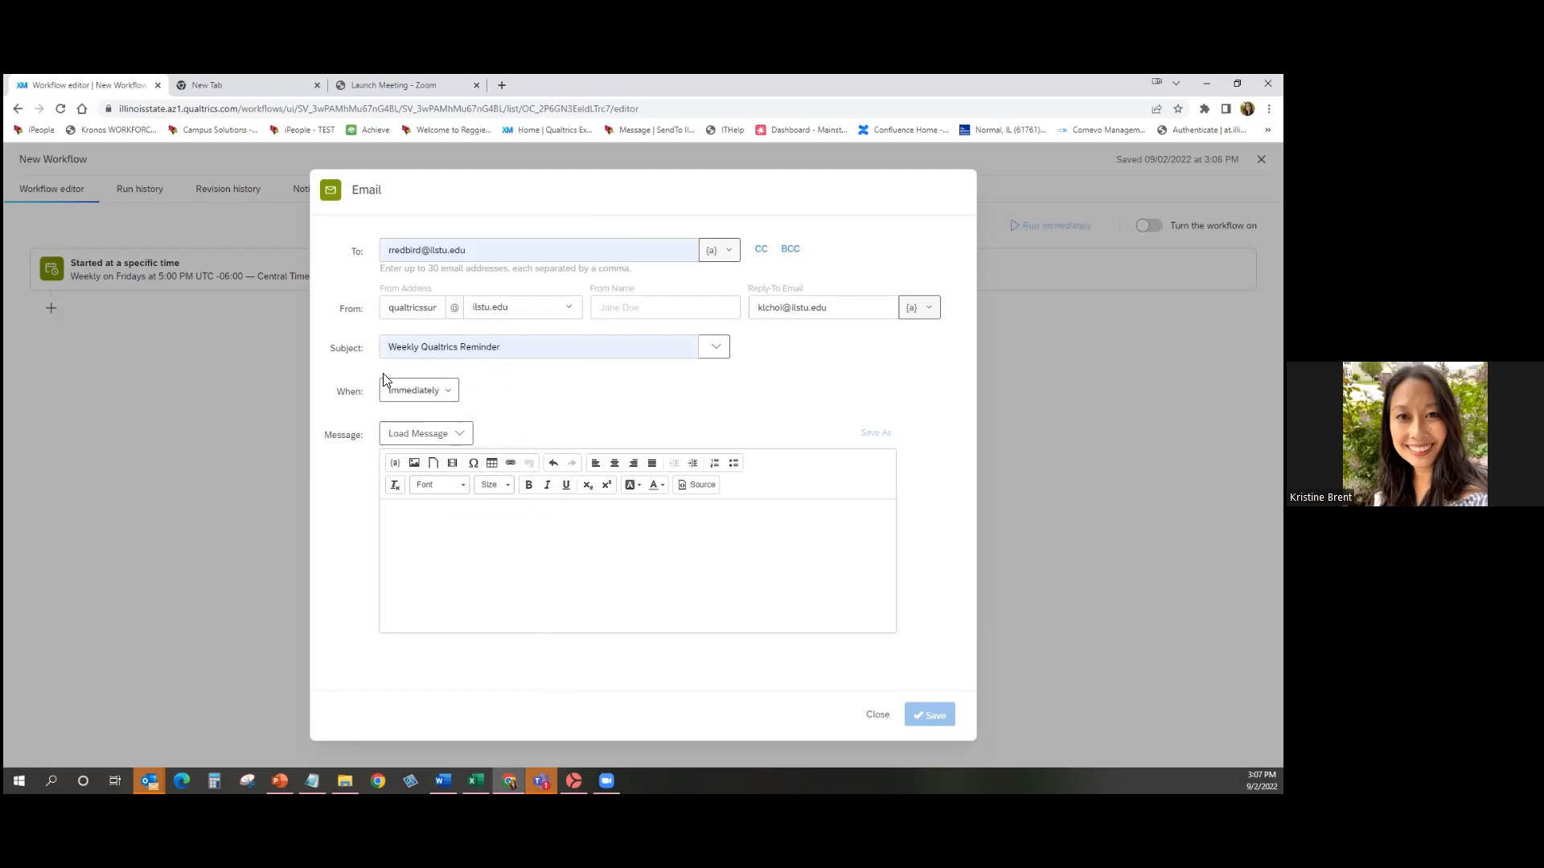
# Write the message 'Here is your weekly Qualtrics check-in reminder' and save the Email task.
pyautogui.click(473, 439)
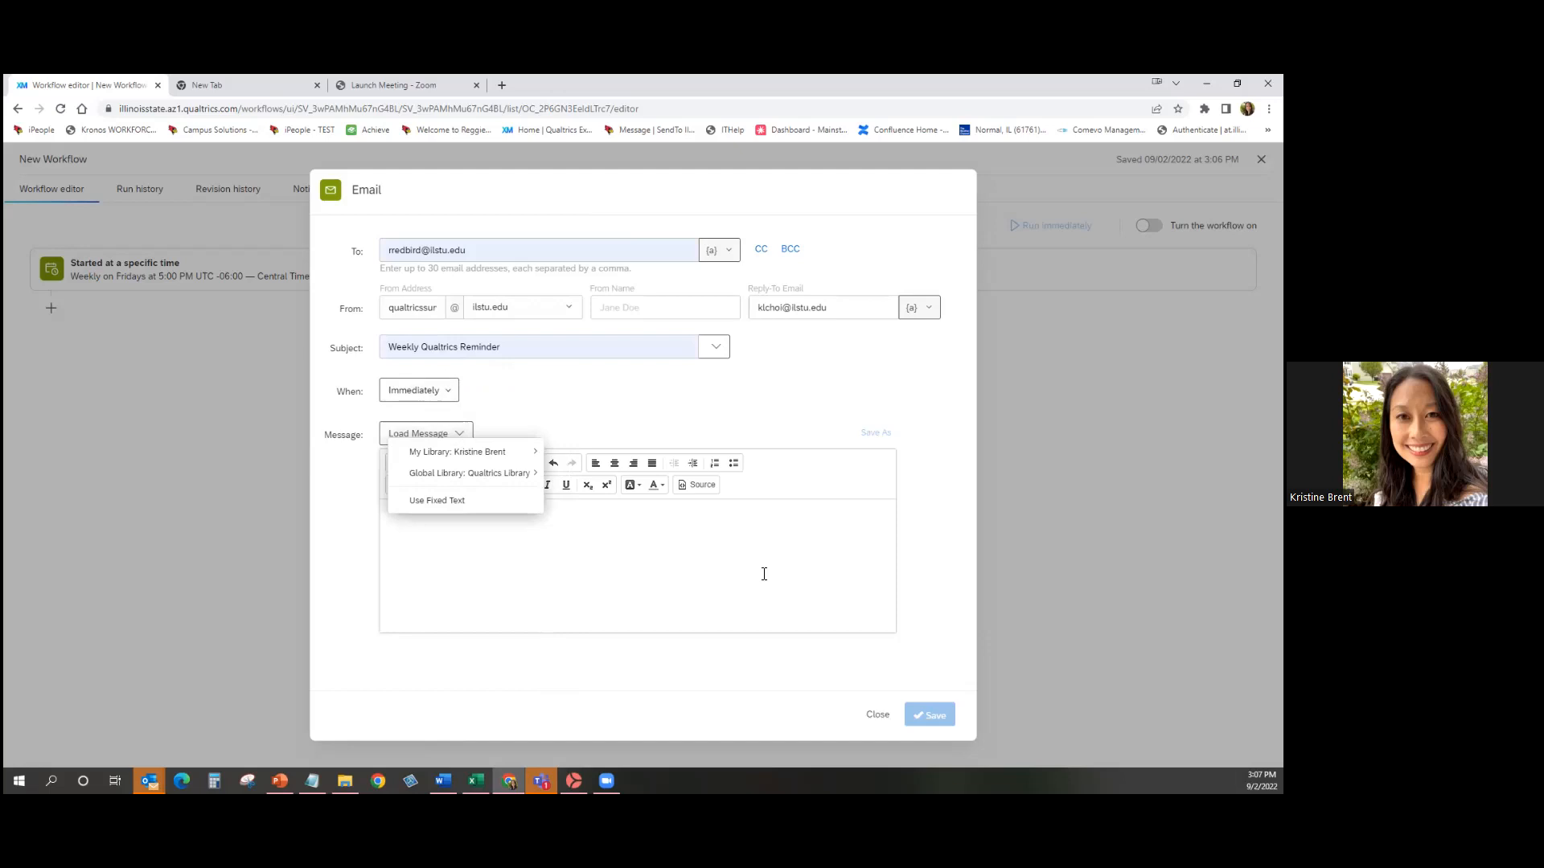
pyautogui.click(408, 435)
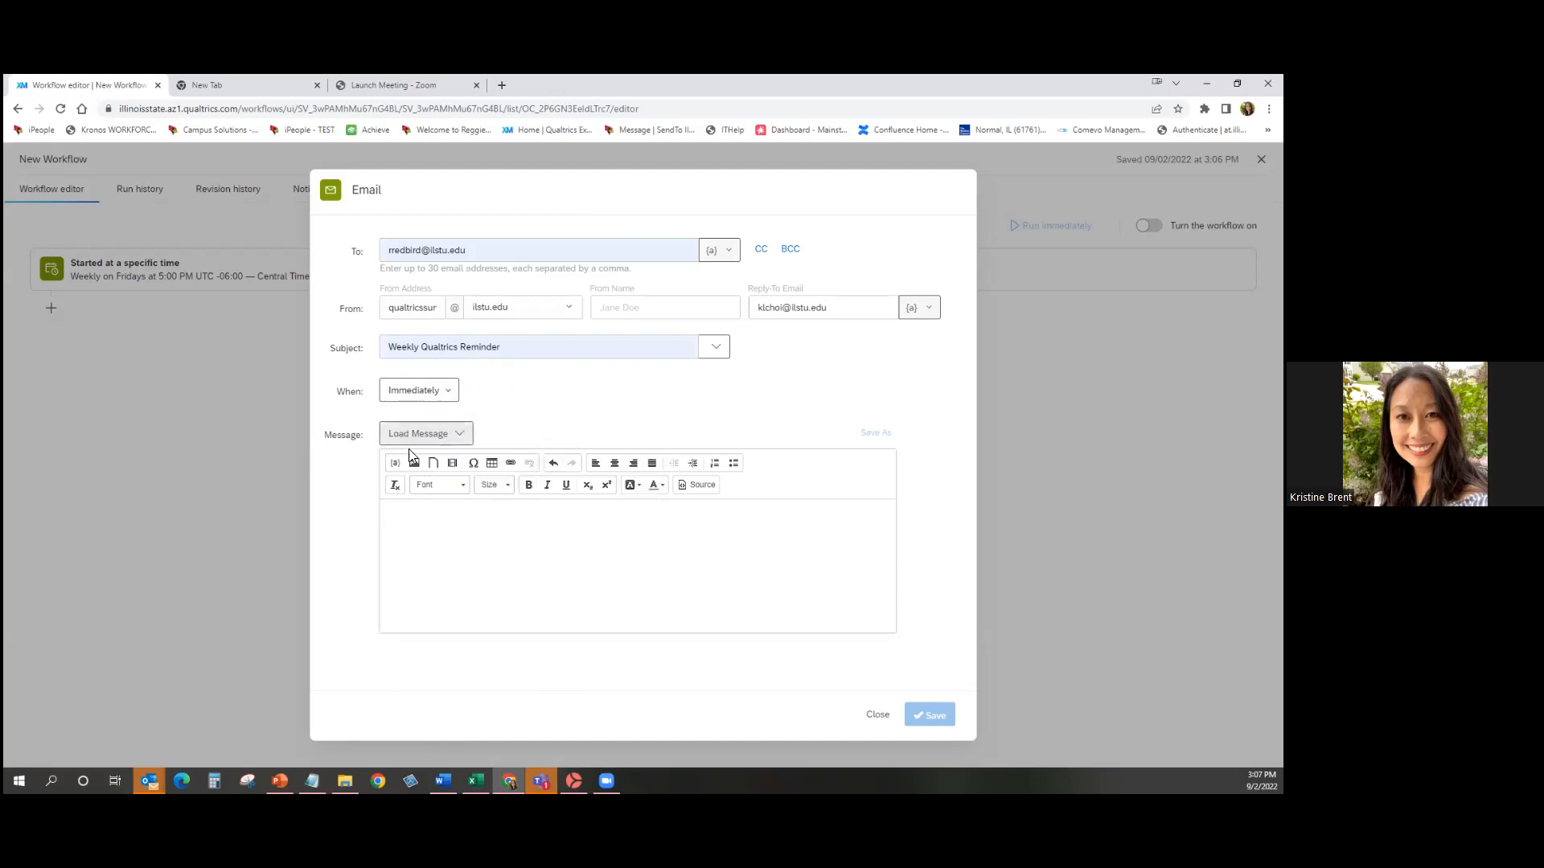
pyautogui.click(438, 540)
pyautogui.write('Here')
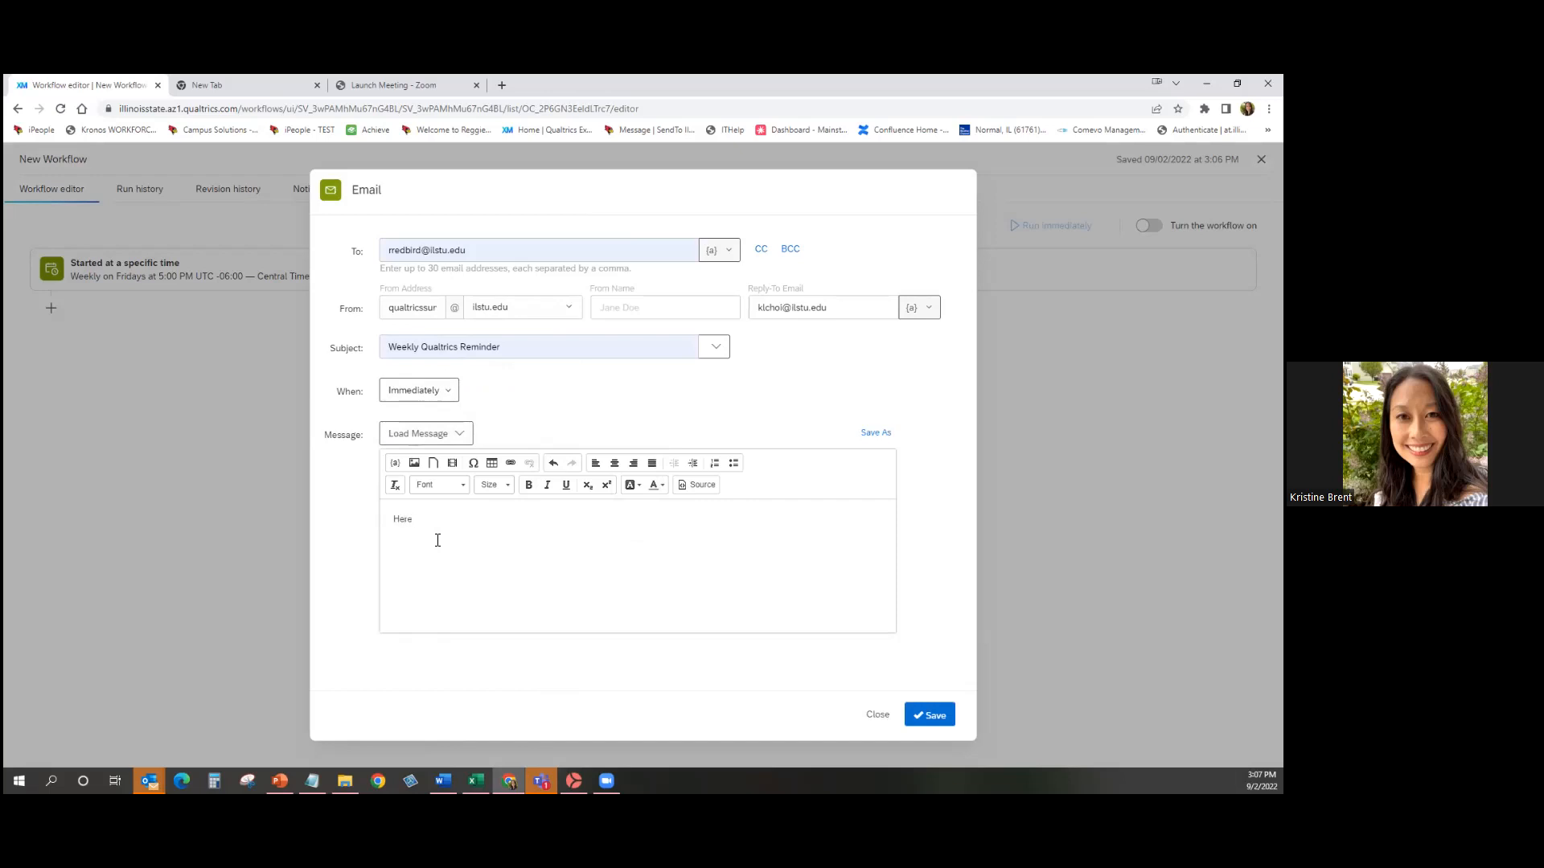
pyautogui.write(' is your weekly Qualtrics check-in reminder.')
pyautogui.click(930, 714)
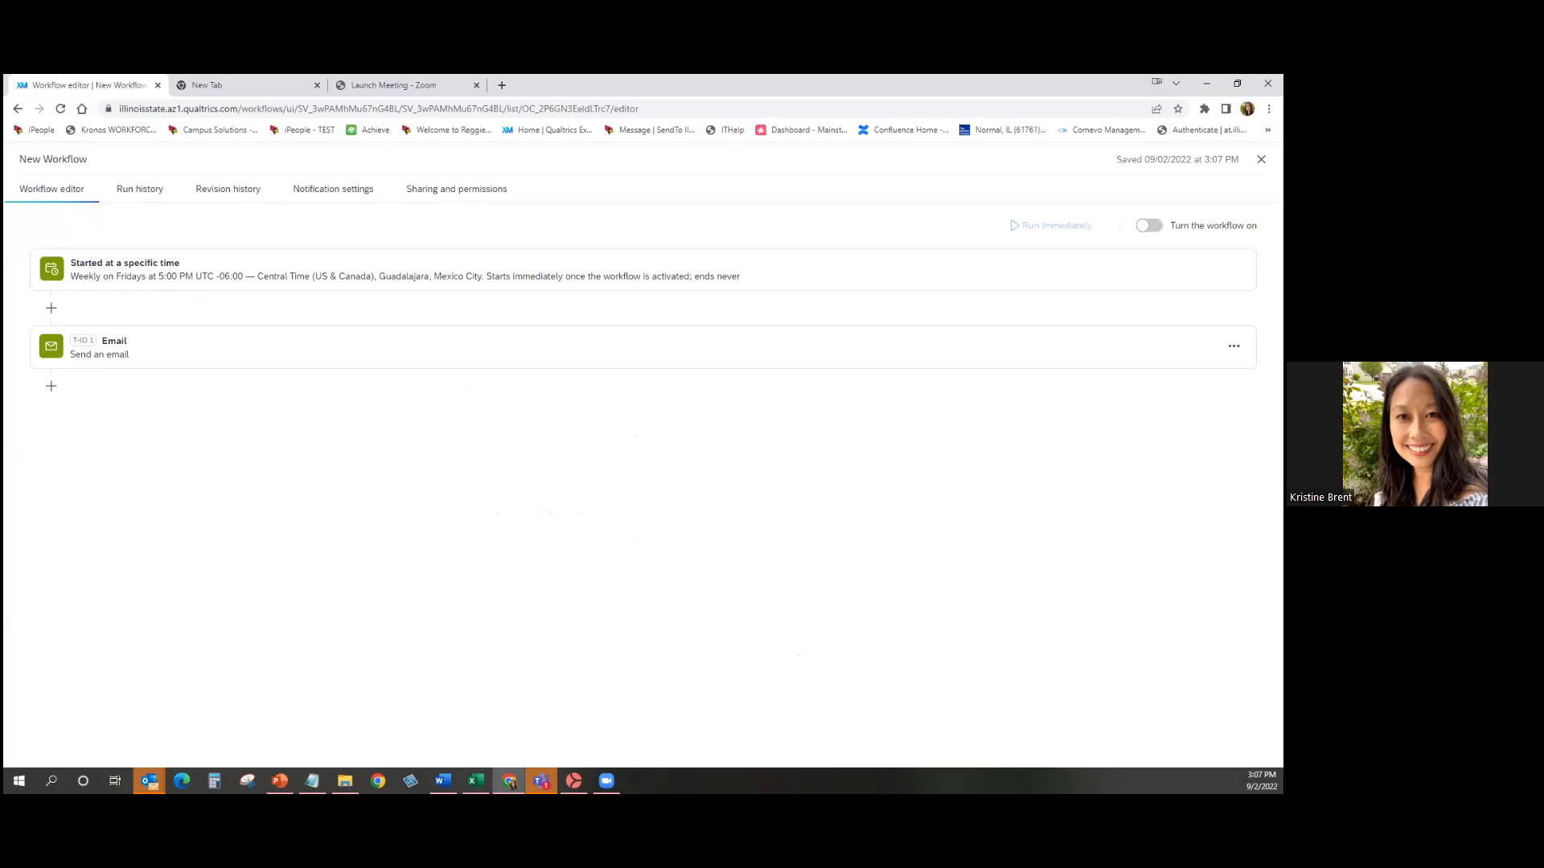
# Switch the weekly Friday New Workflow on, confirm with Yes, and exit to the Workflows list.
pyautogui.click(1148, 225)
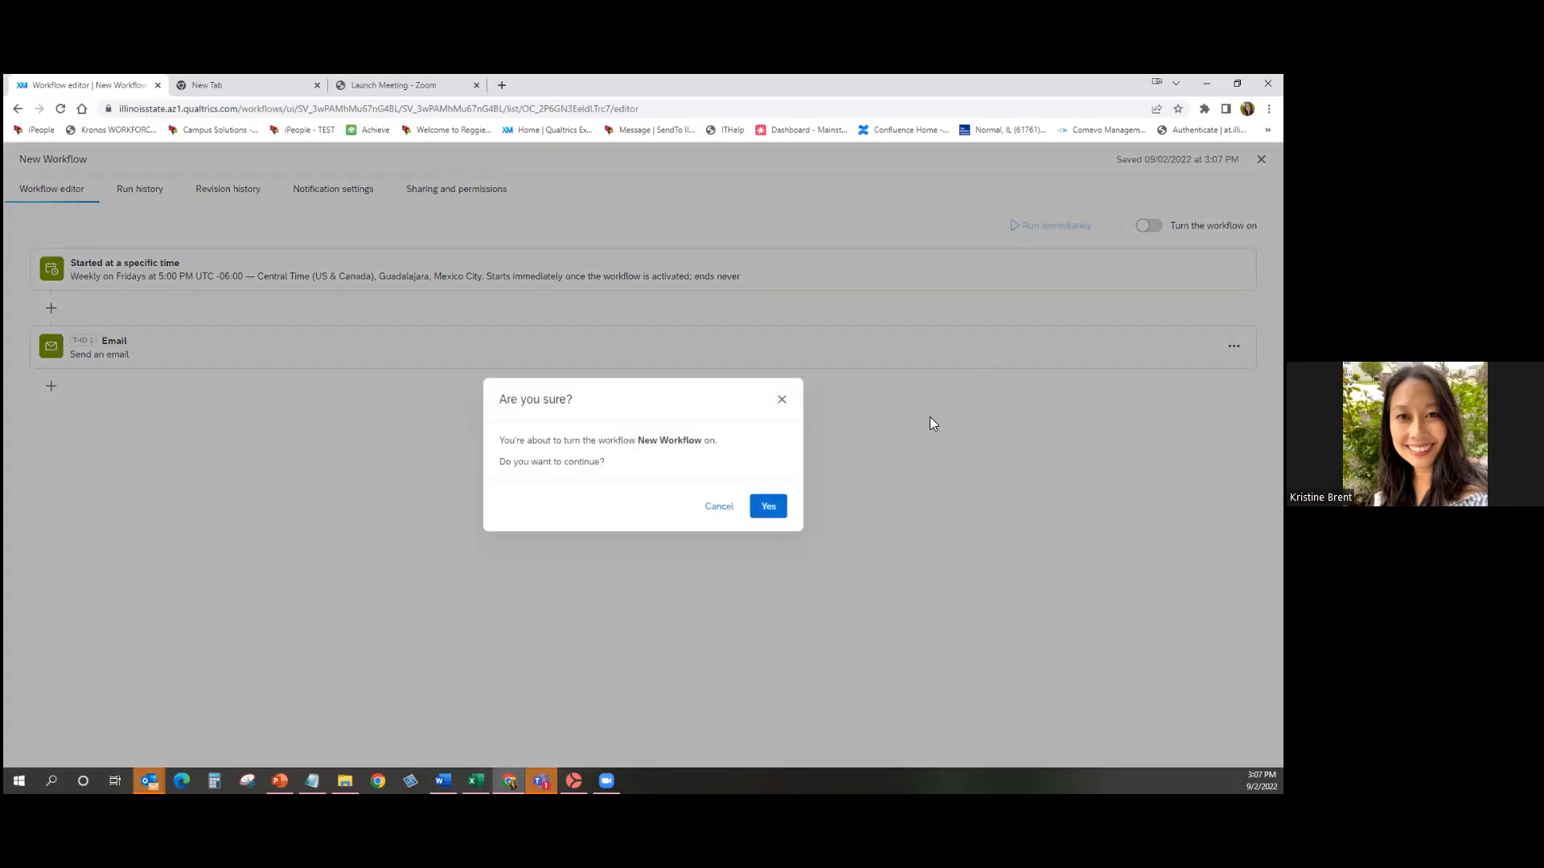
pyautogui.click(765, 507)
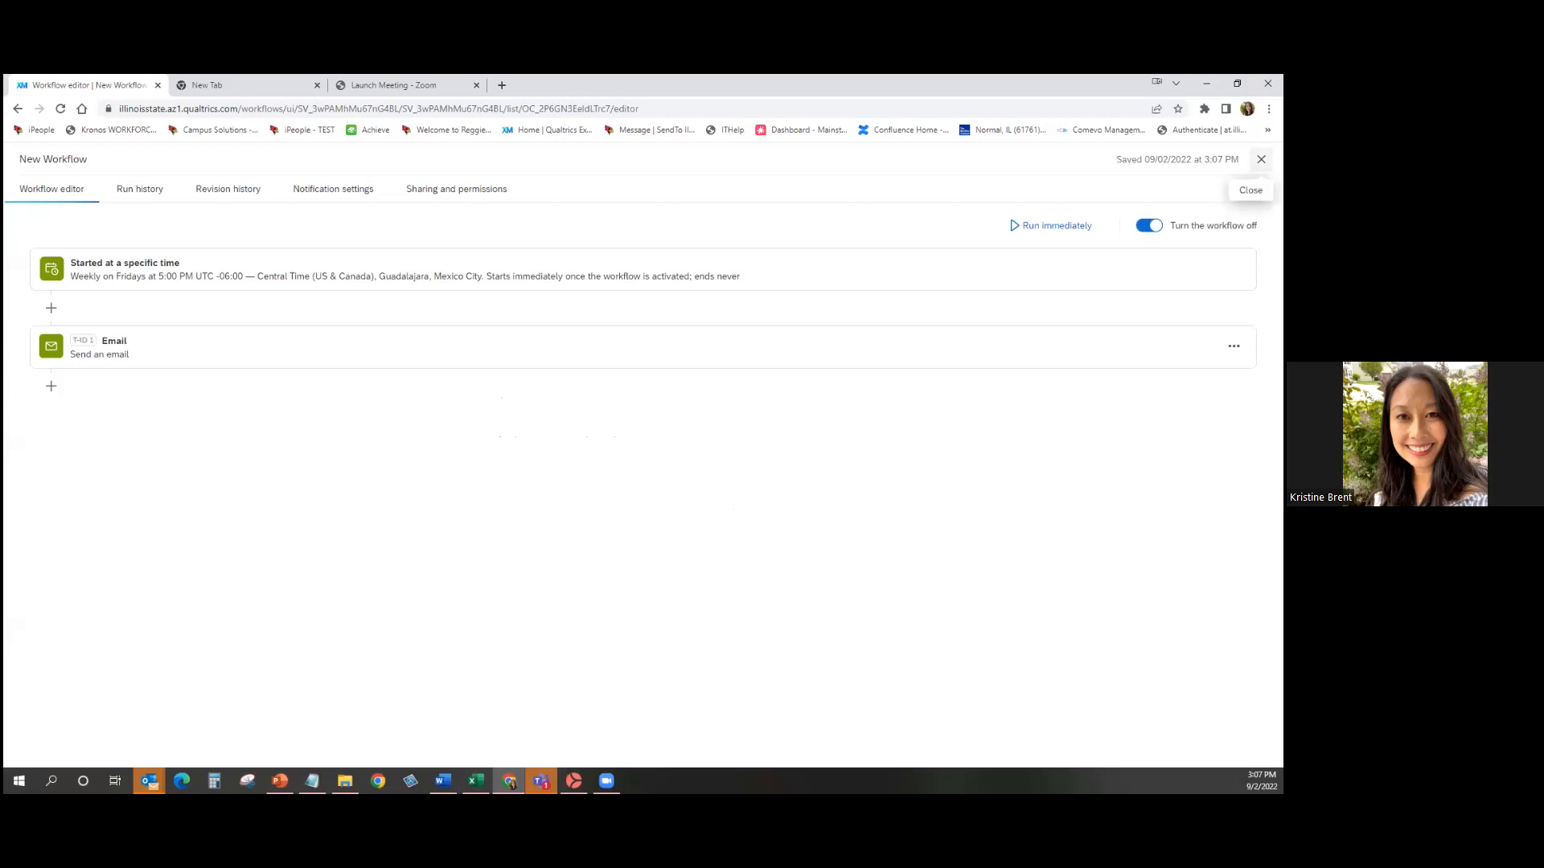
pyautogui.click(1261, 159)
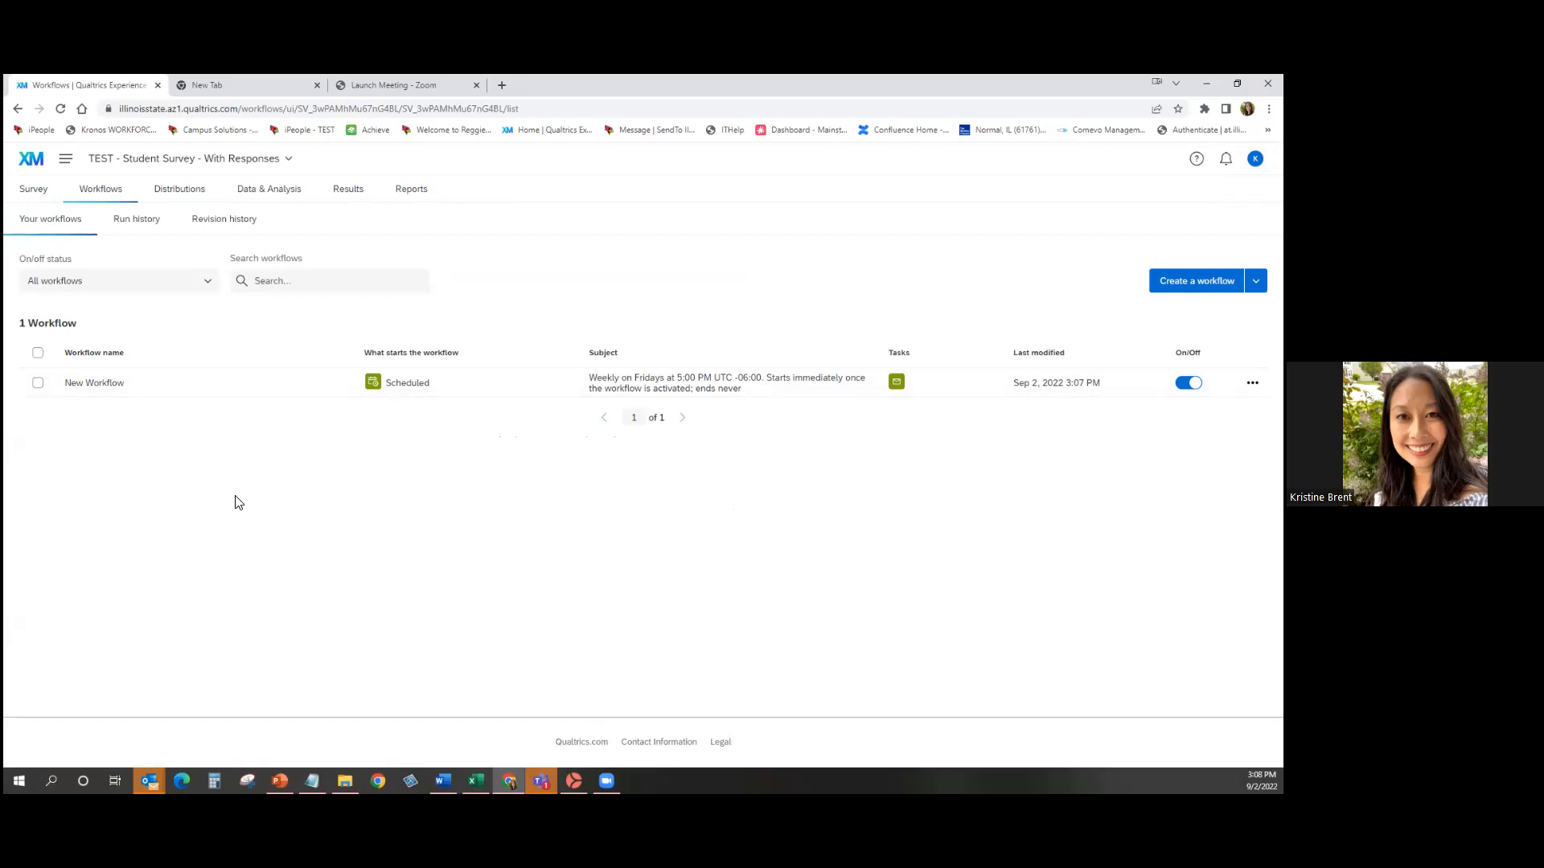
# Go from Run history through Distributions and Anonymous link to the survey's Emails section.
pyautogui.click(133, 231)
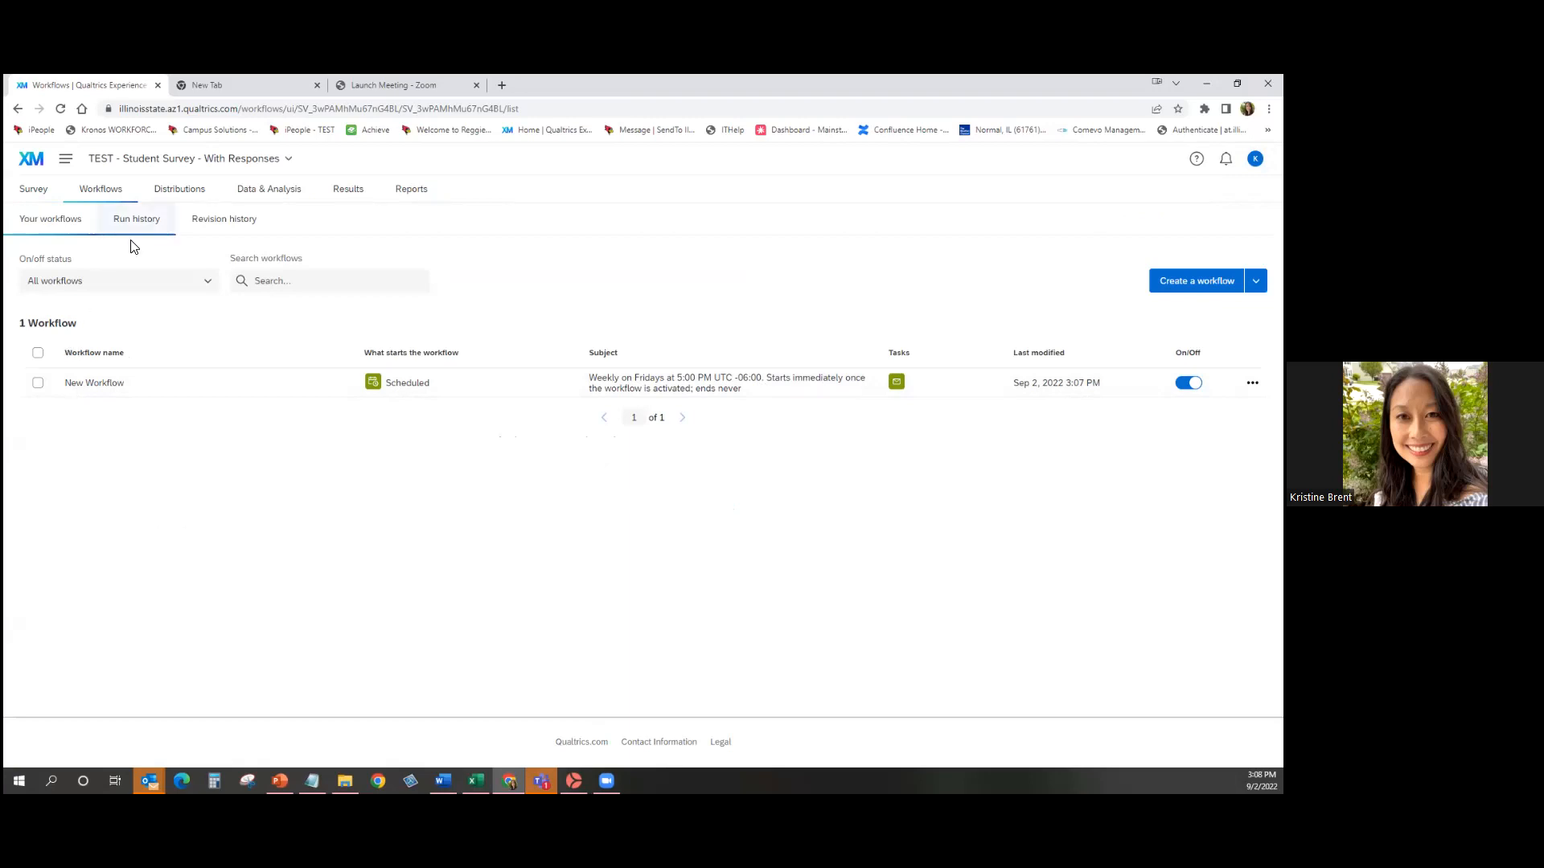
pyautogui.click(176, 193)
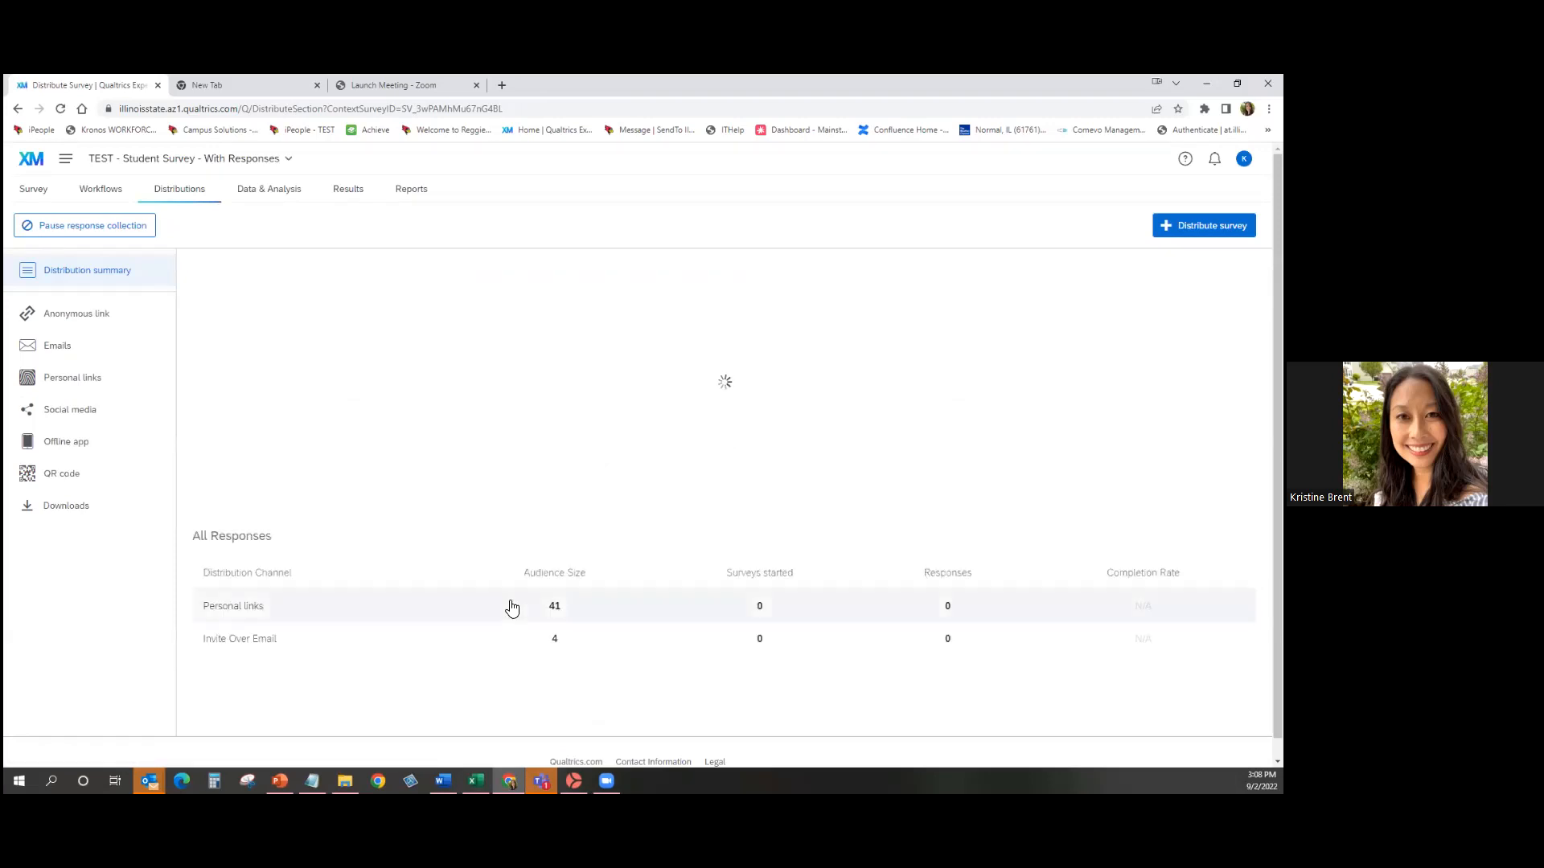
pyautogui.click(82, 314)
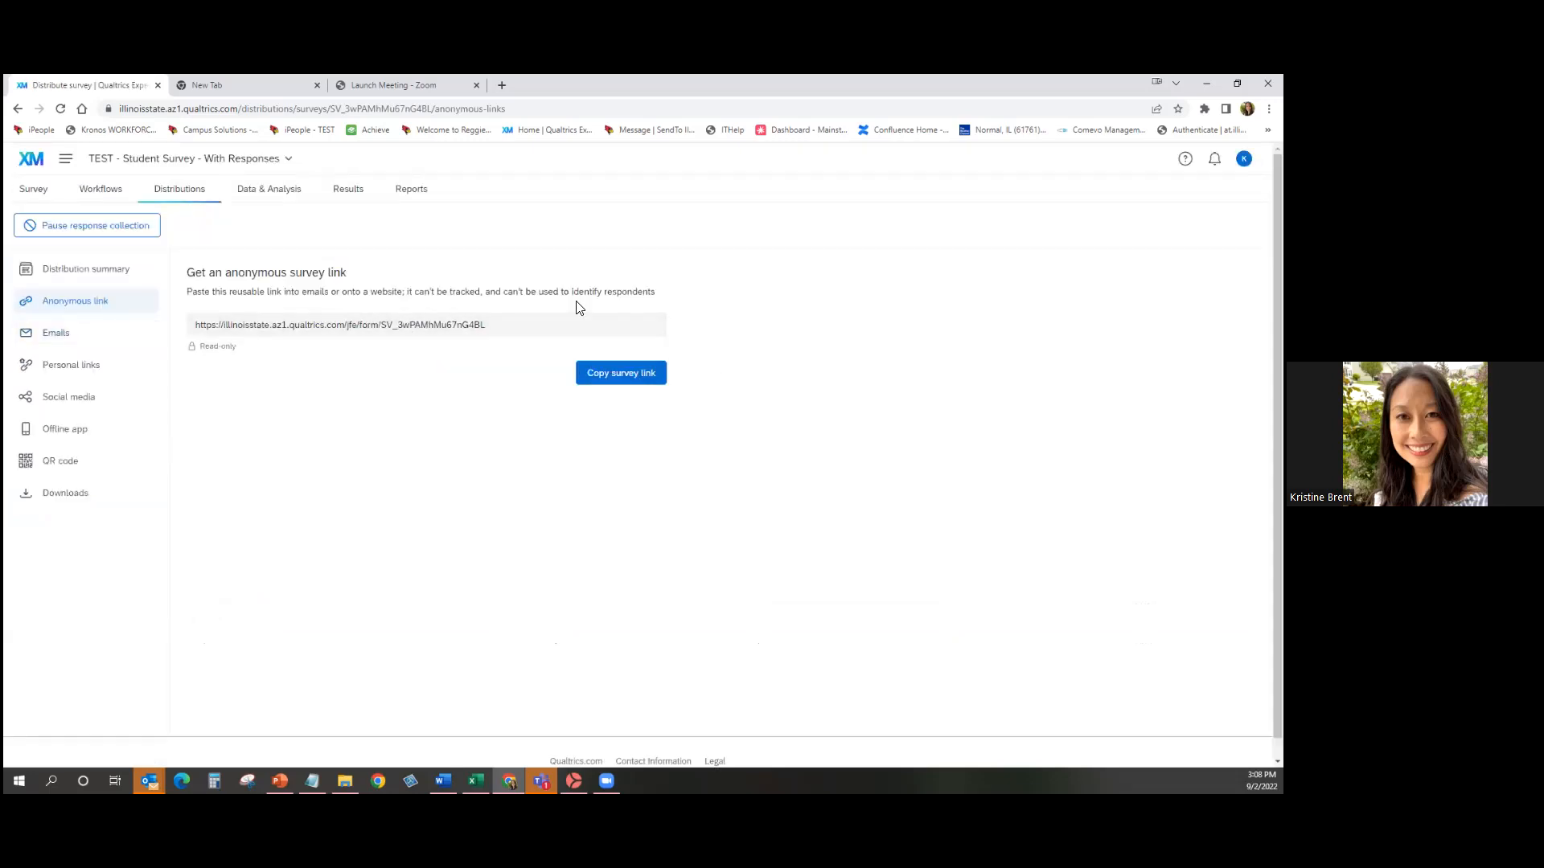
pyautogui.click(78, 341)
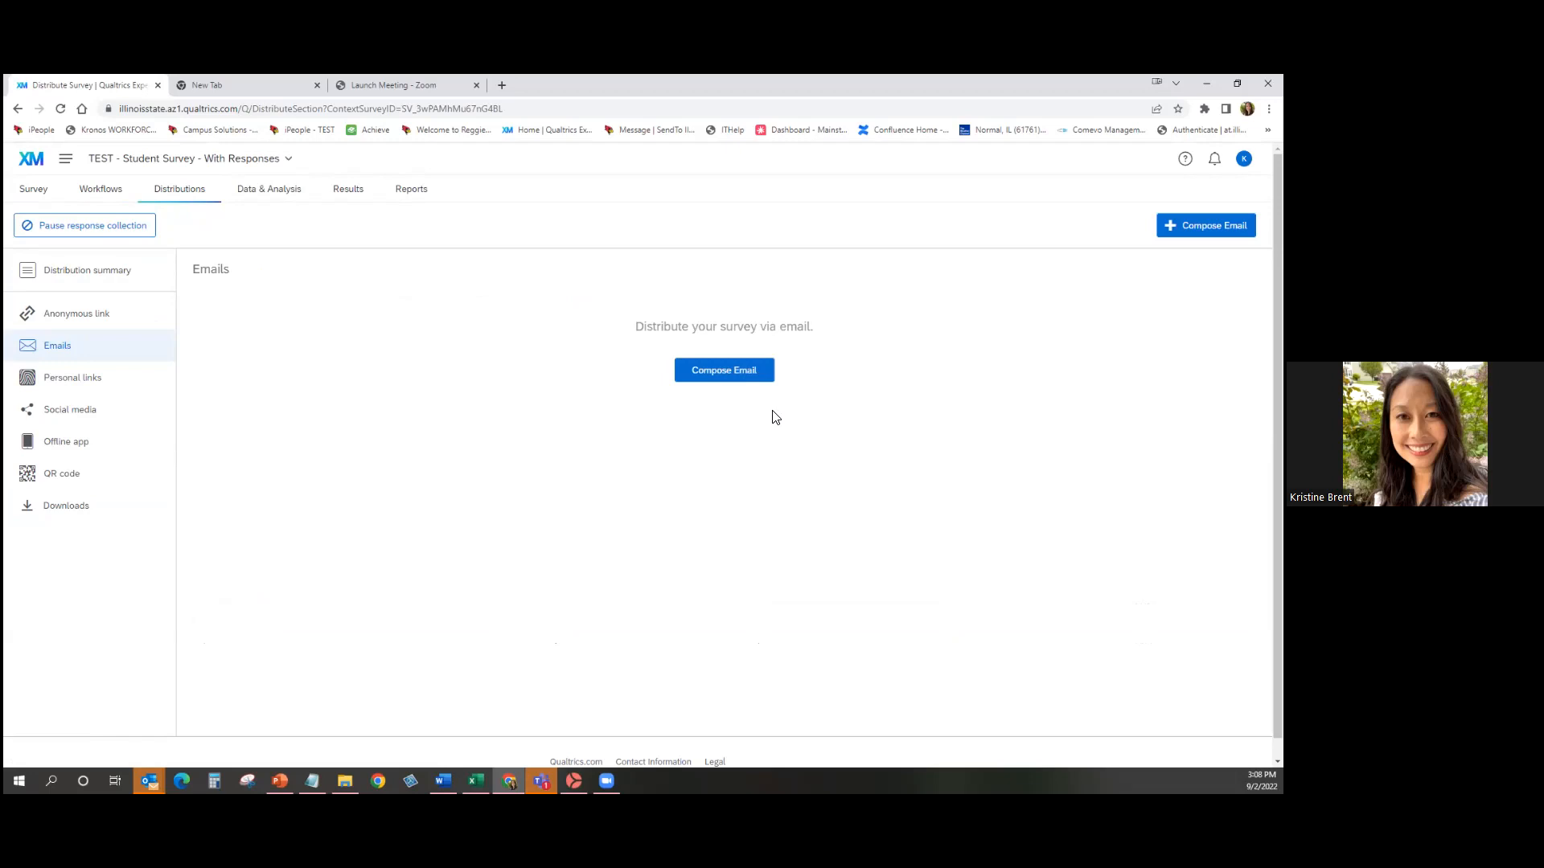
# Compose a new email addressed to the entire Bird Contacts list from My Library.
pyautogui.click(741, 378)
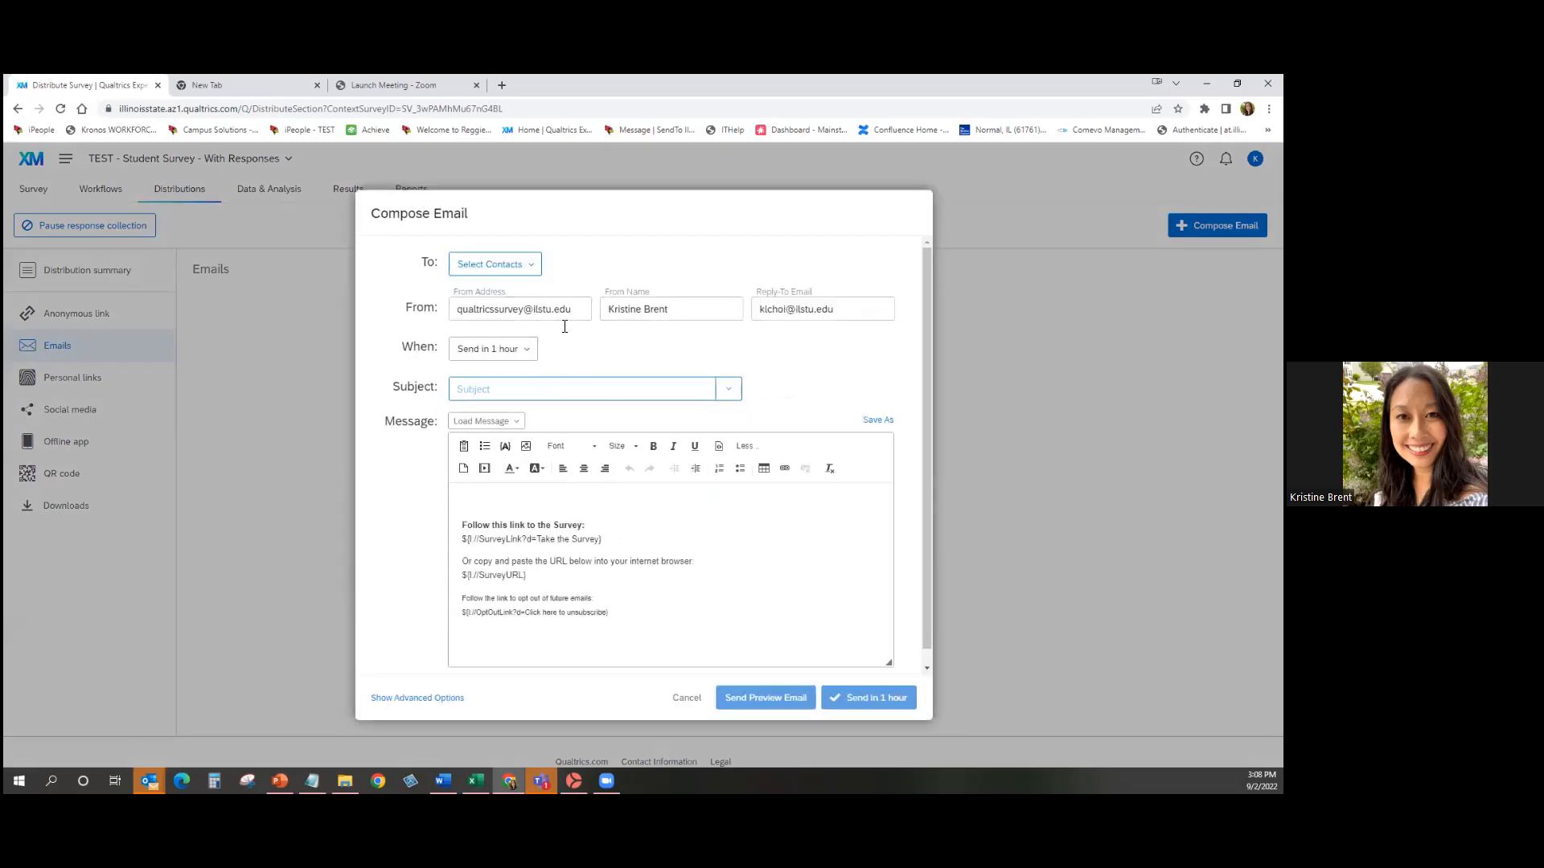
pyautogui.click(531, 266)
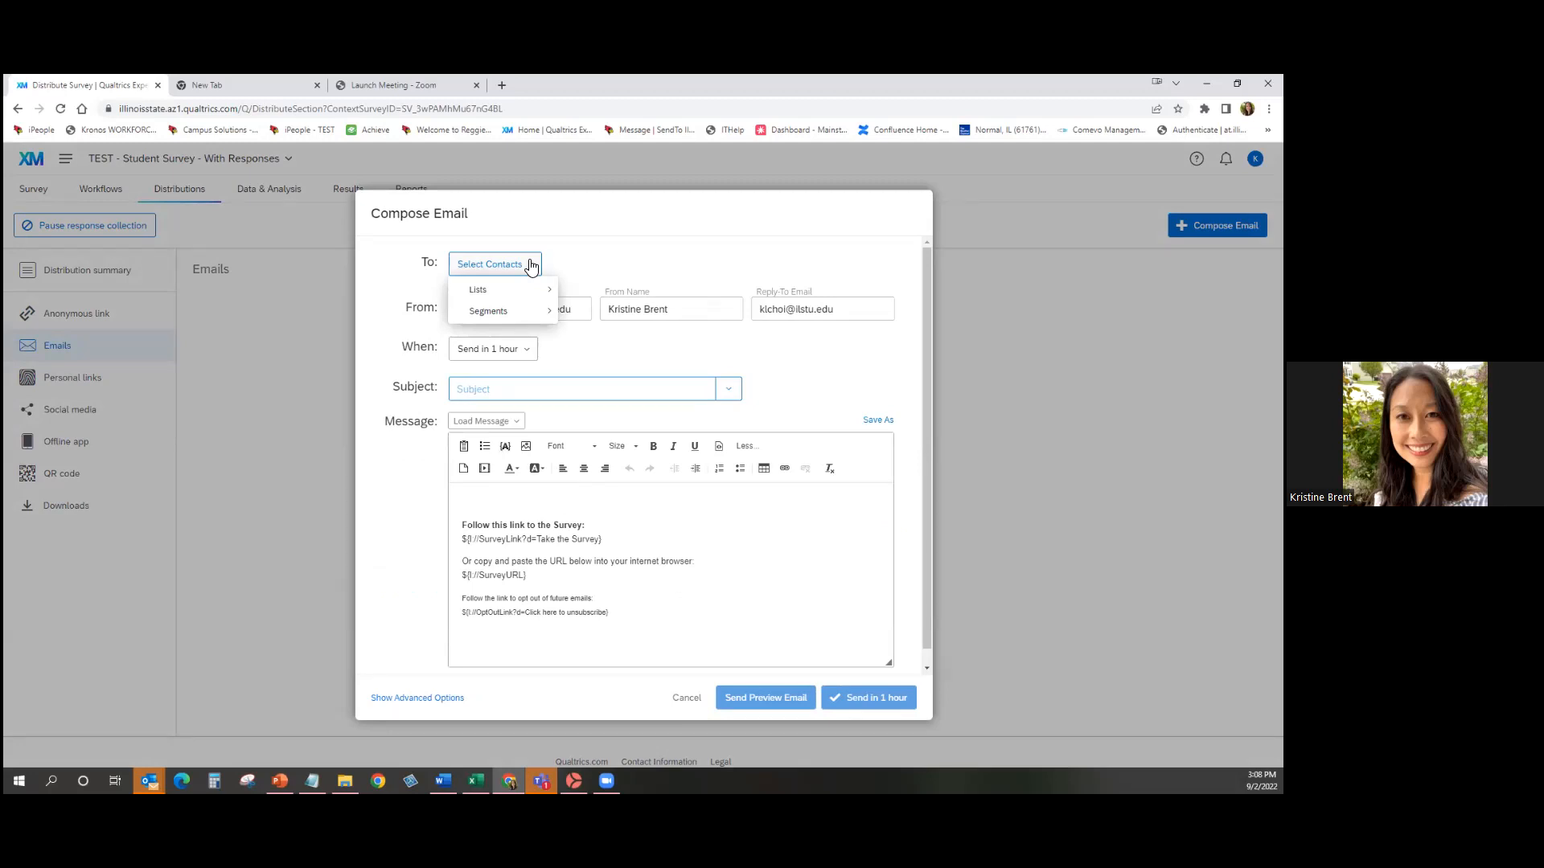
pyautogui.moveTo(533, 290)
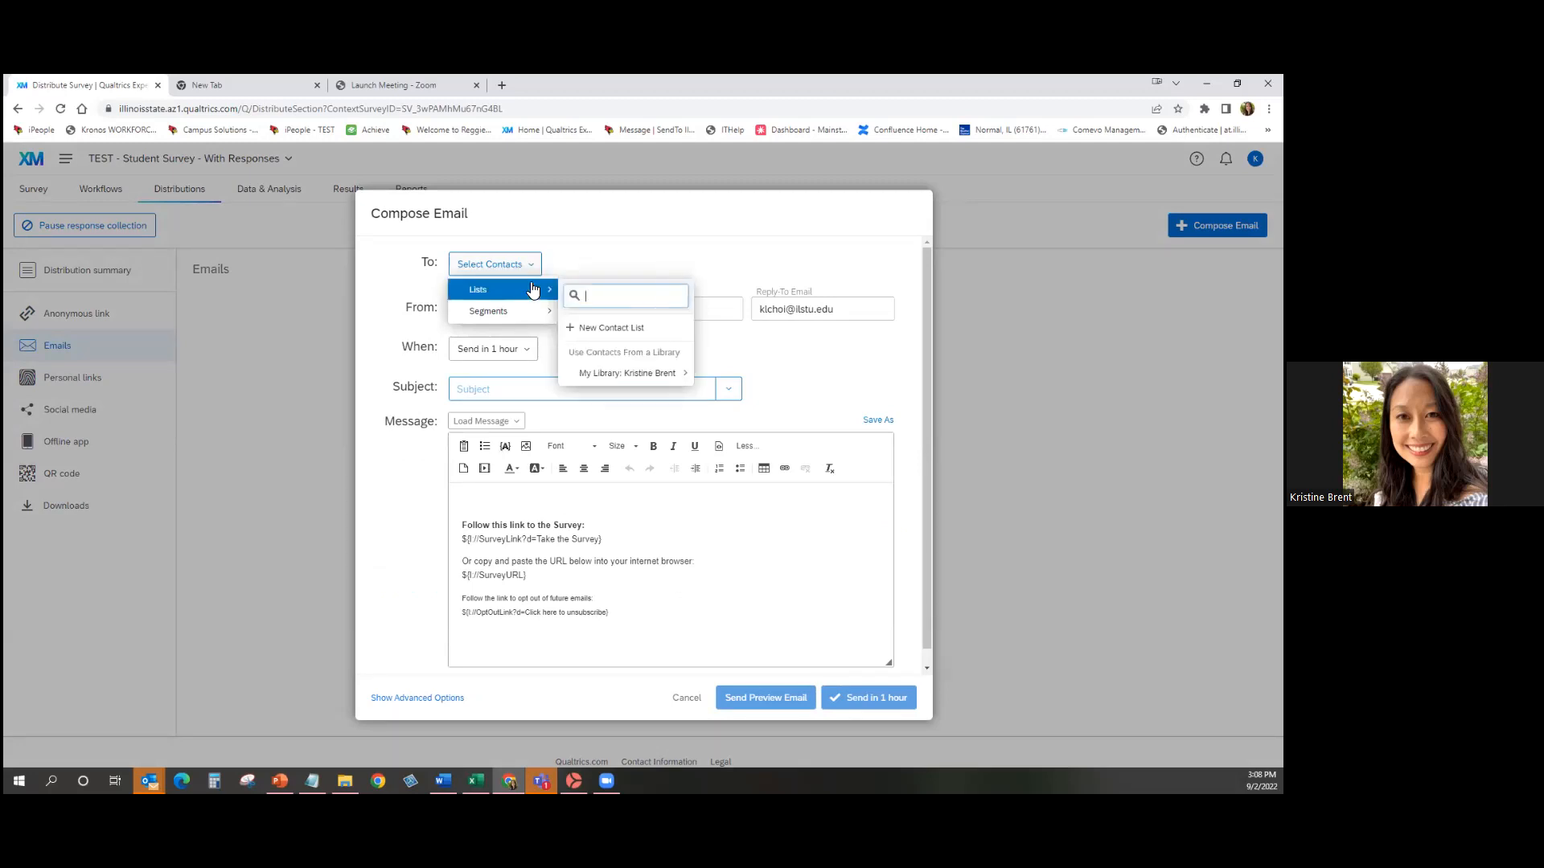
pyautogui.moveTo(674, 377)
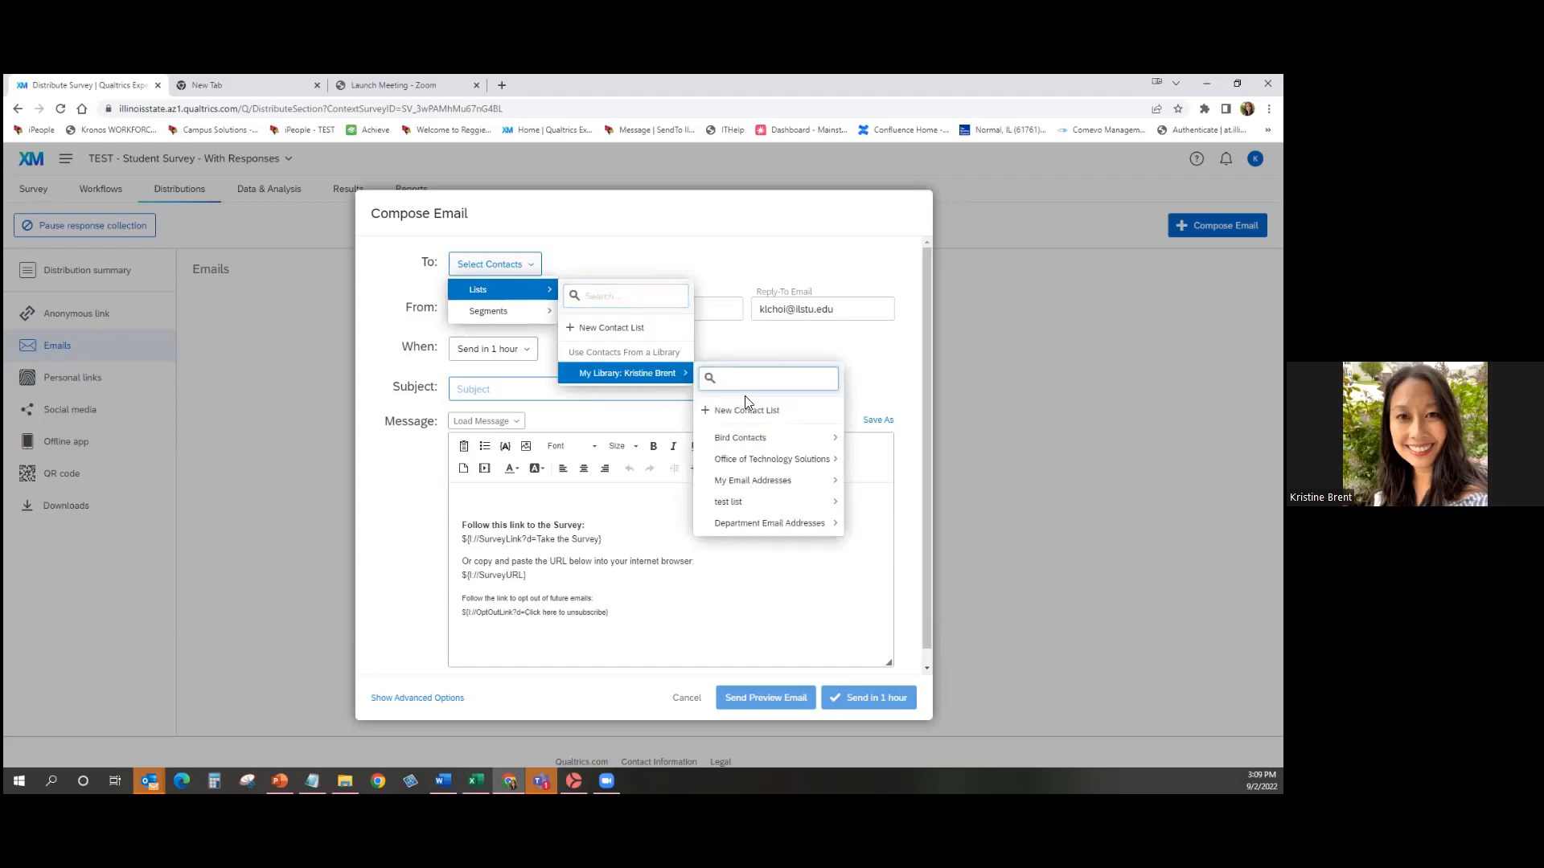
pyautogui.moveTo(808, 442)
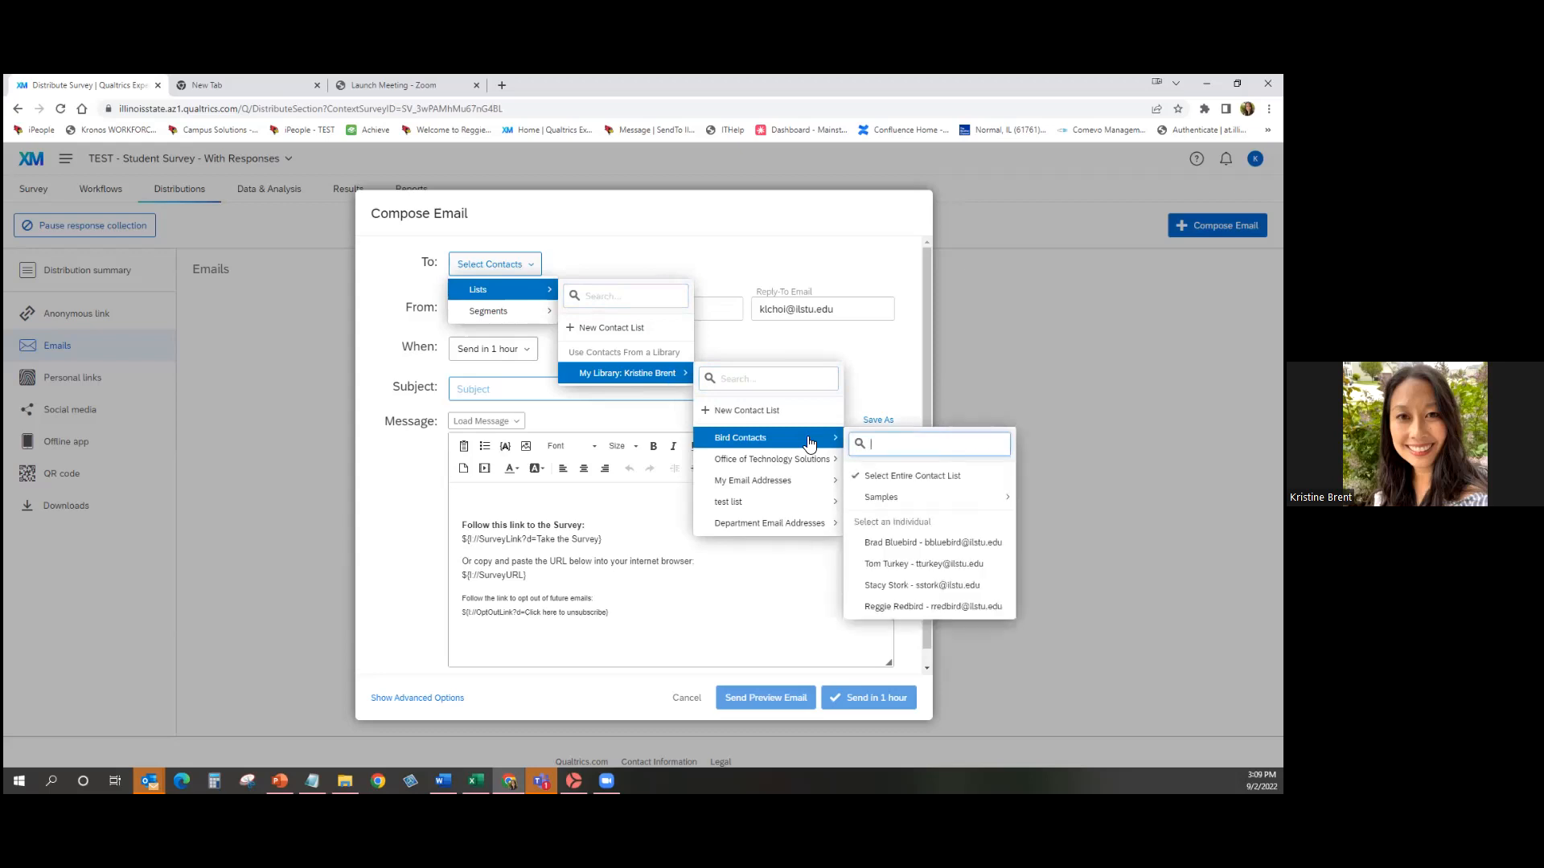
pyautogui.click(890, 485)
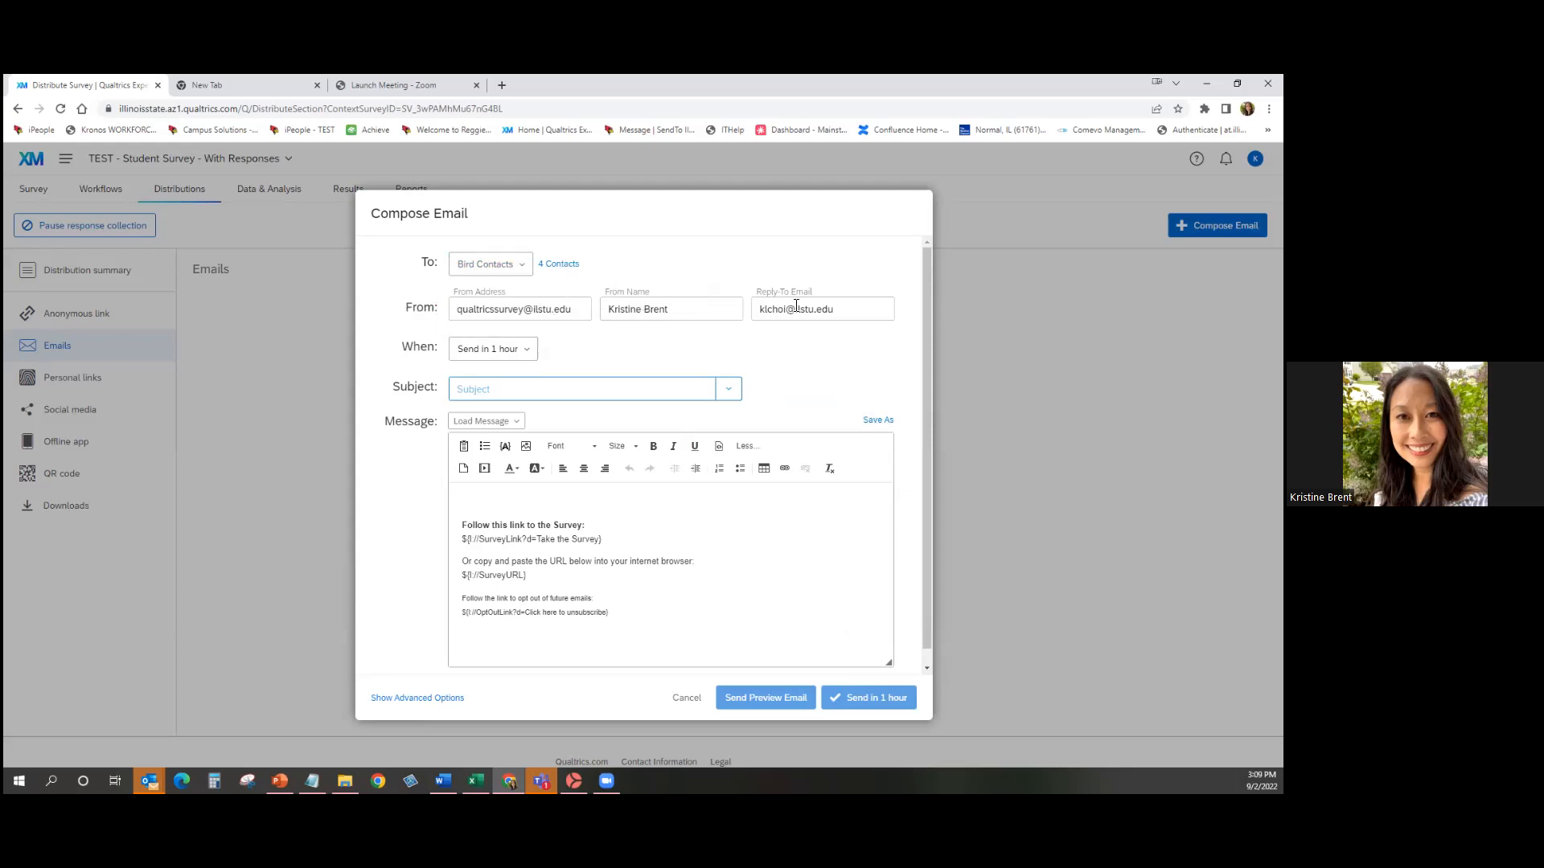
# Set the email to Send Now with subject 'Survey to be completed', cursor at the message top.
pyautogui.moveTo(762, 309); pyautogui.dragTo(852, 310)
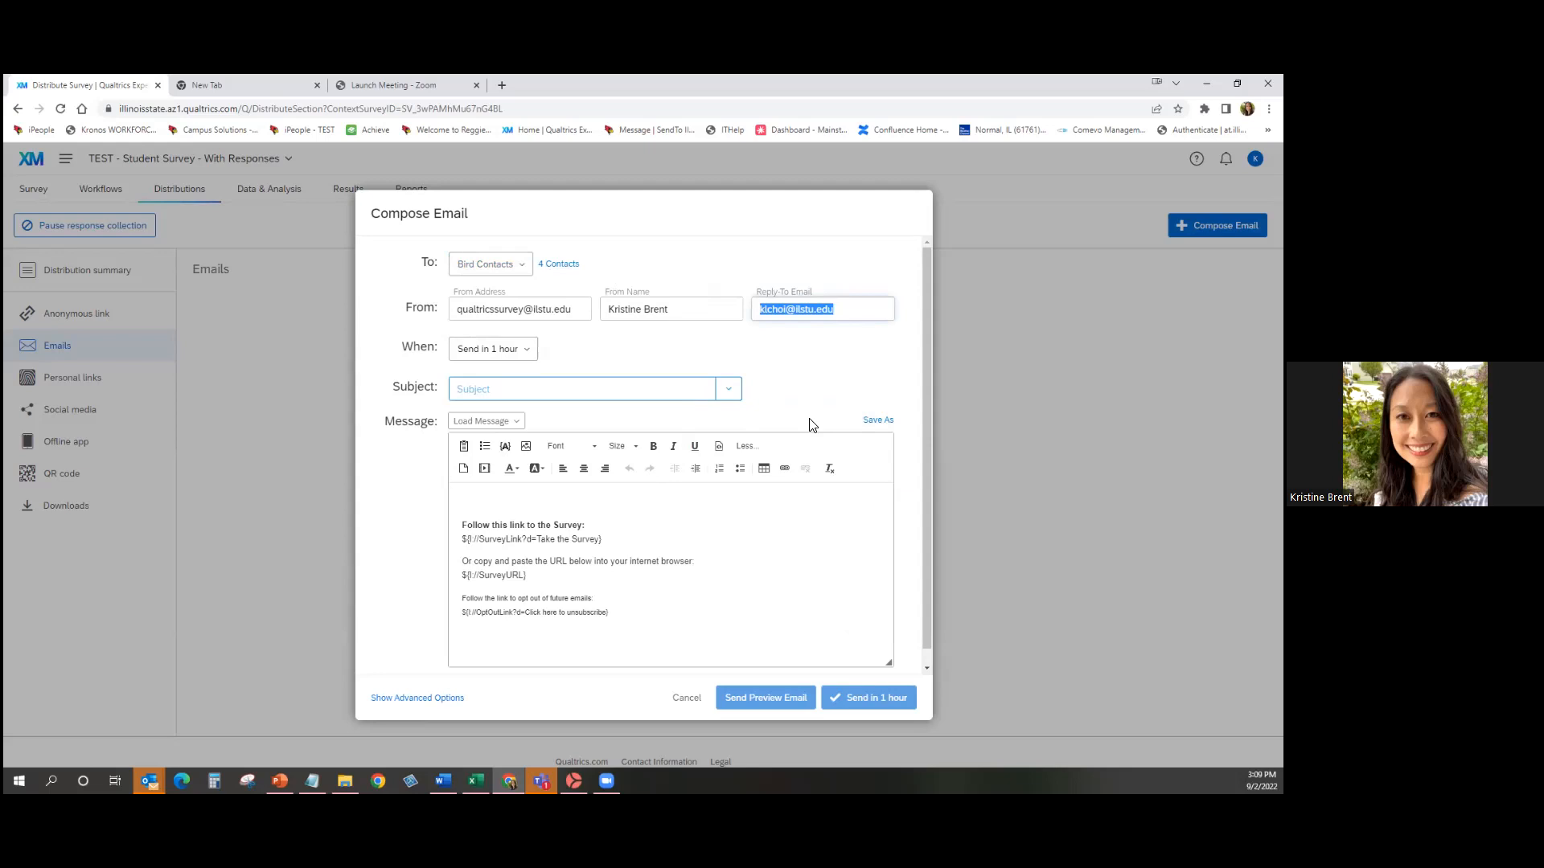
pyautogui.click(522, 354)
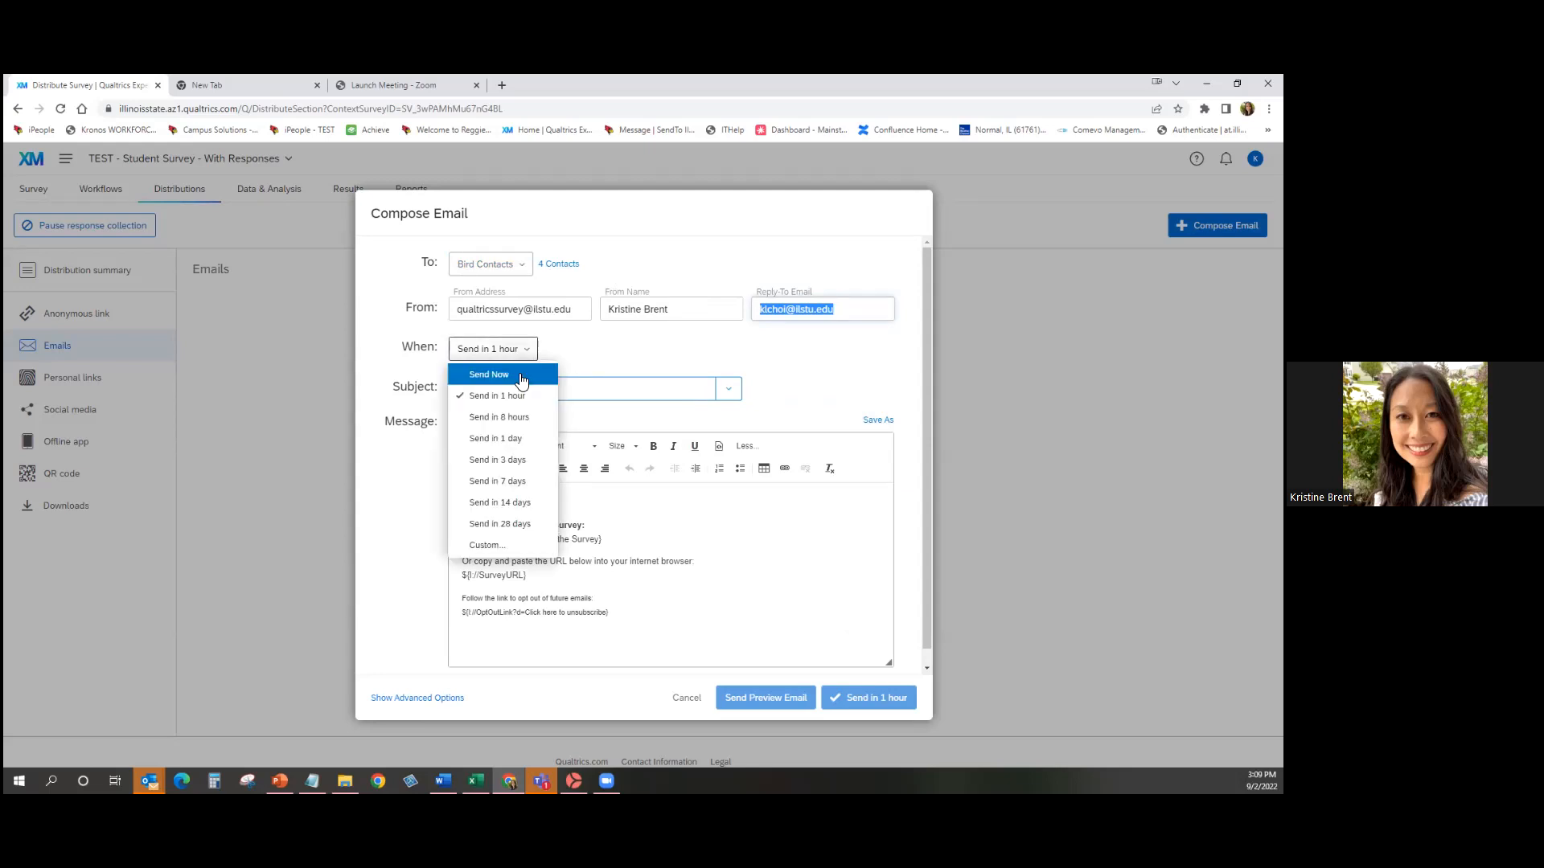
pyautogui.click(486, 379)
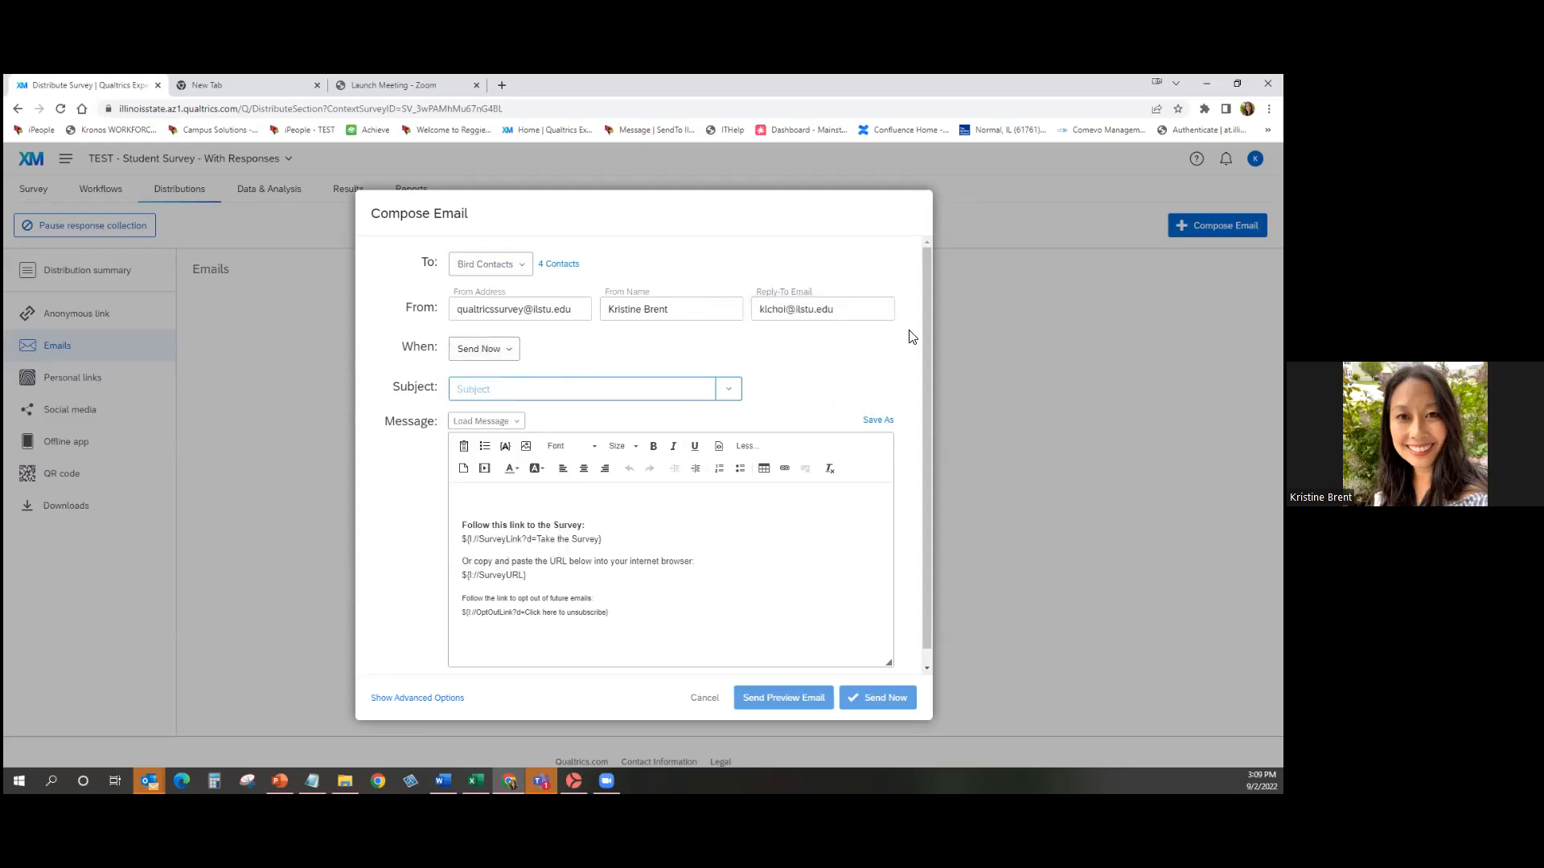
pyautogui.click(609, 391)
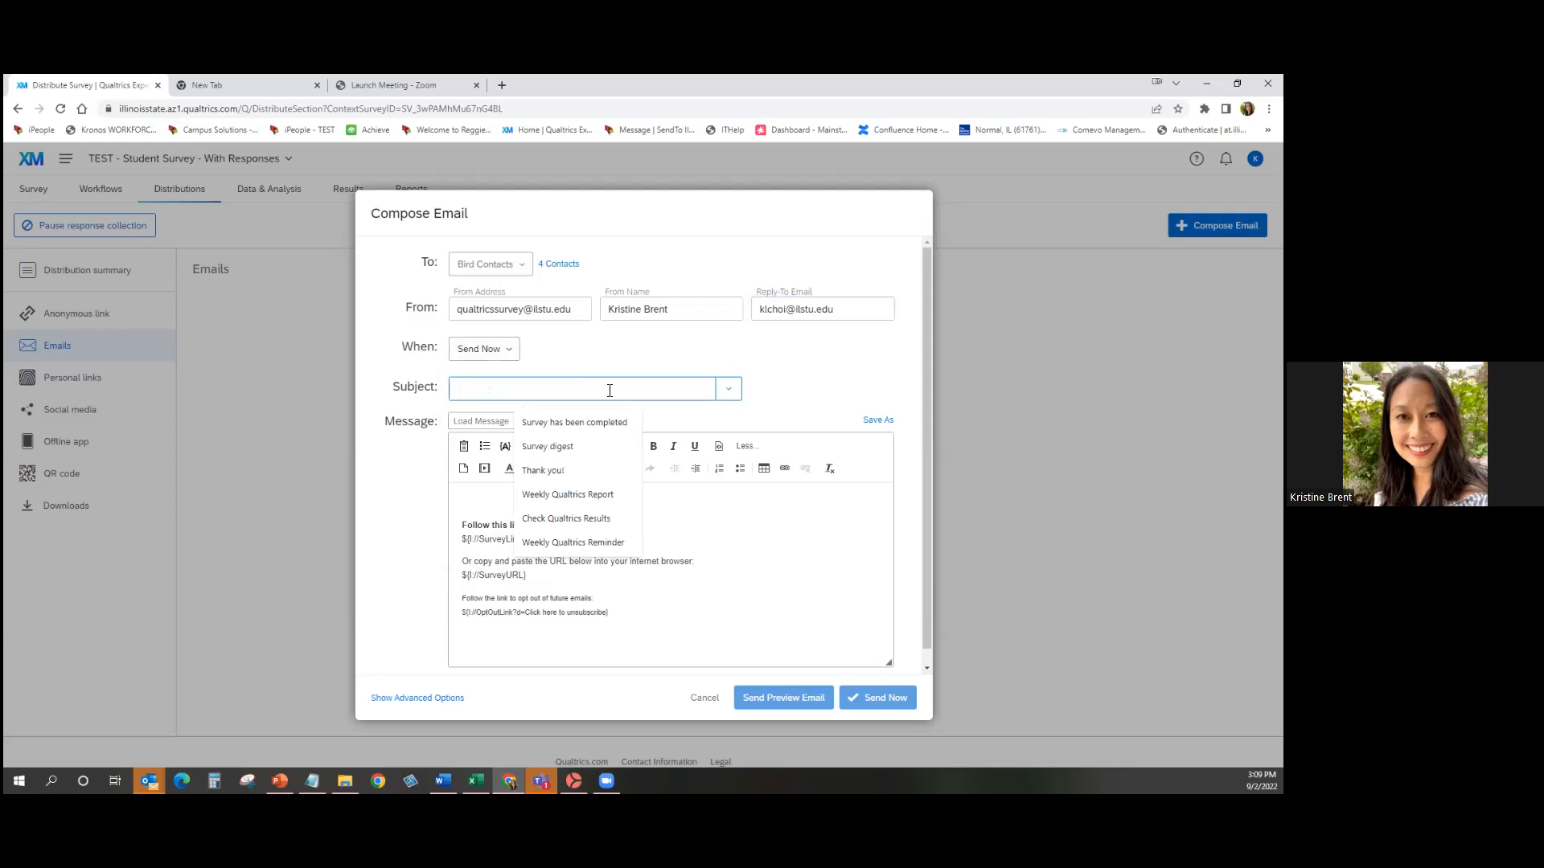
pyautogui.write('Survey')
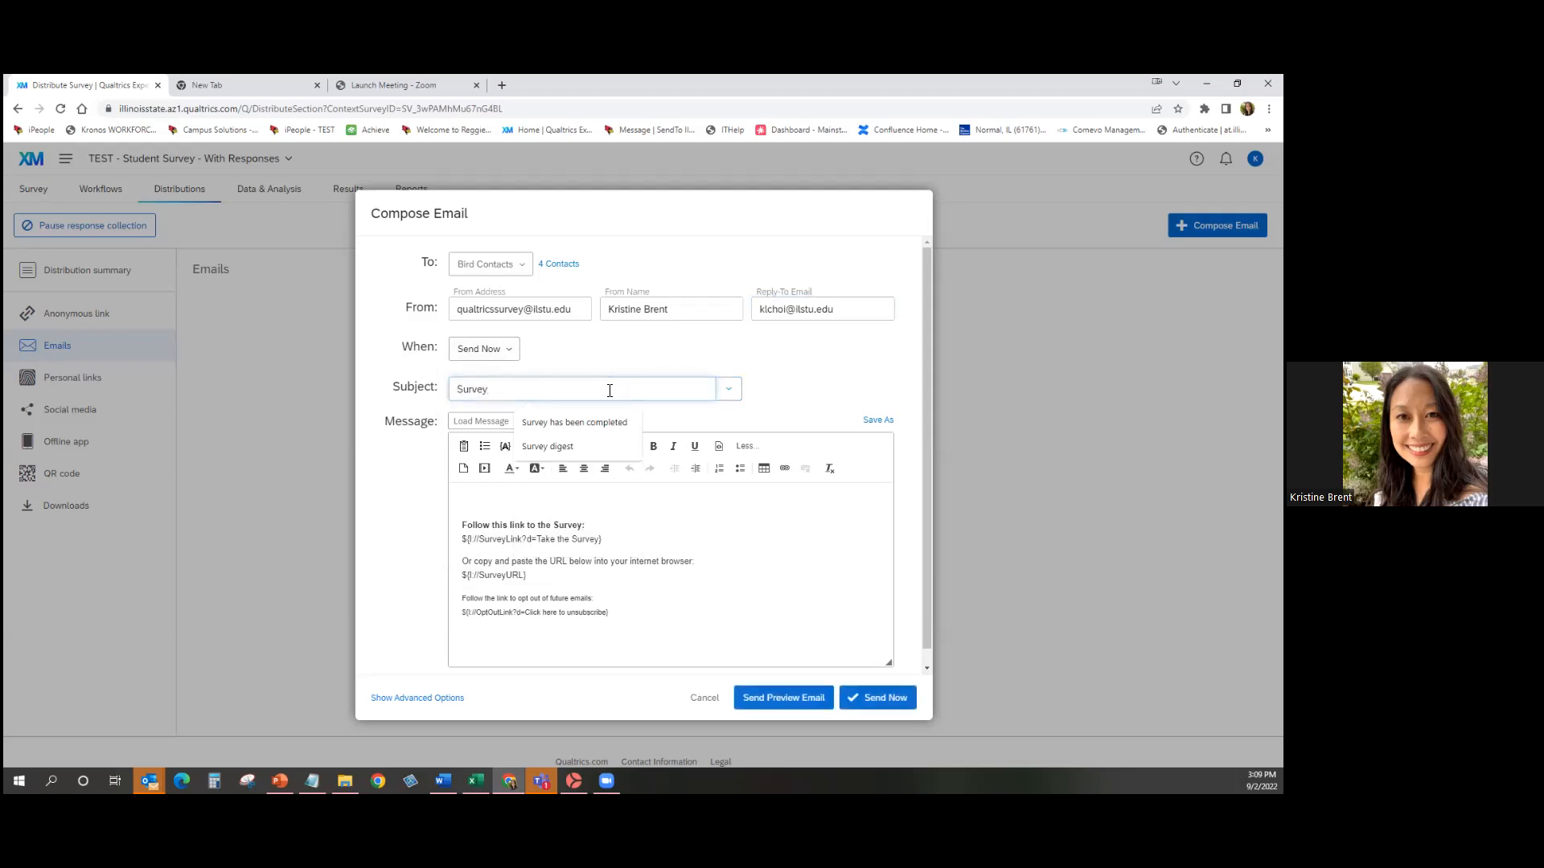
pyautogui.write(' to be completed')
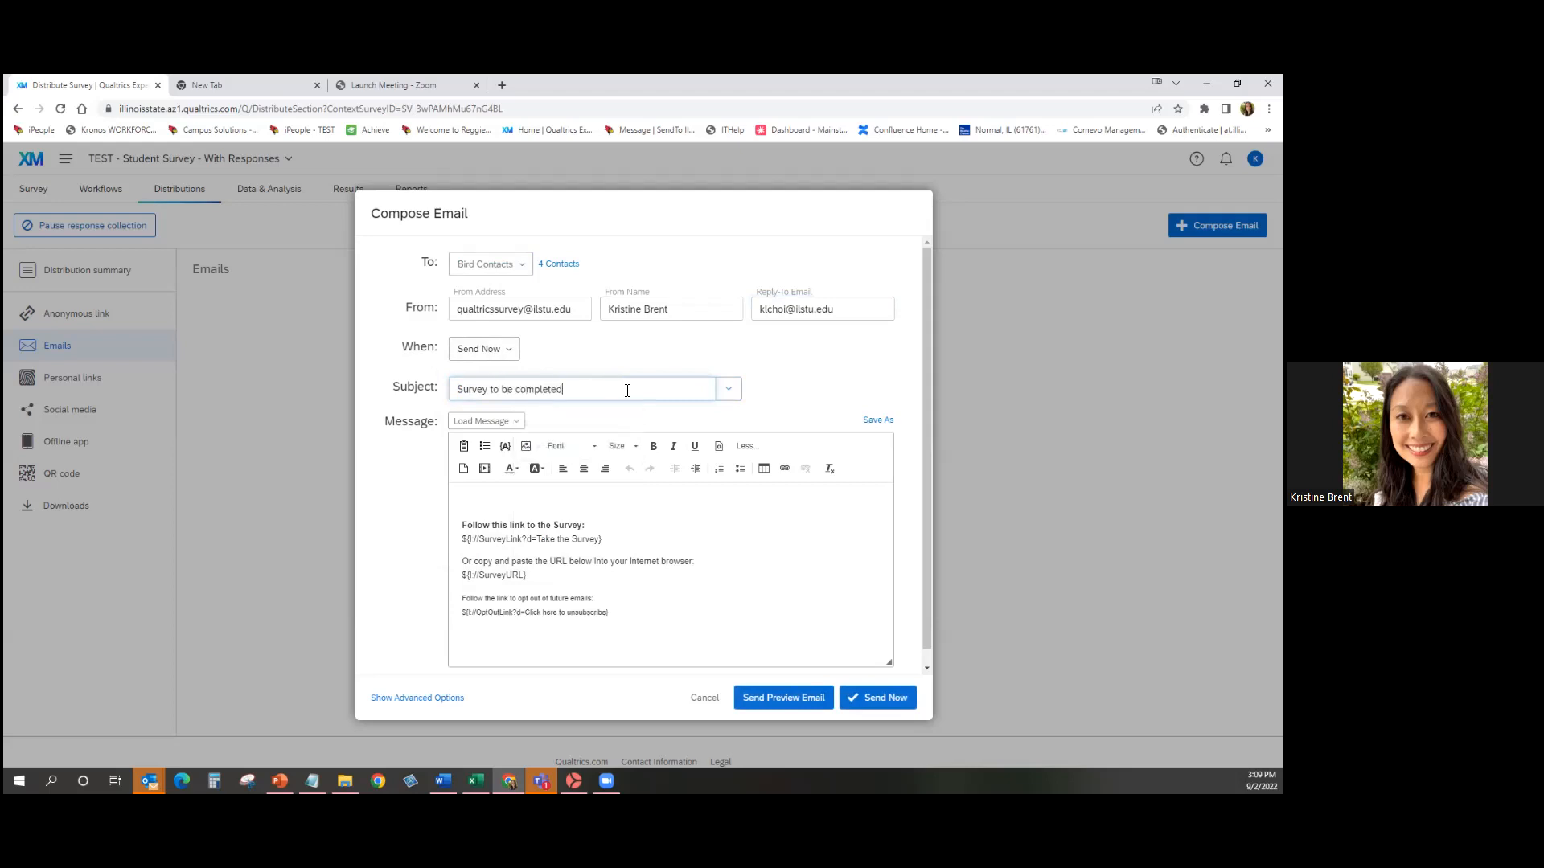
pyautogui.click(629, 518)
pyautogui.click(466, 496)
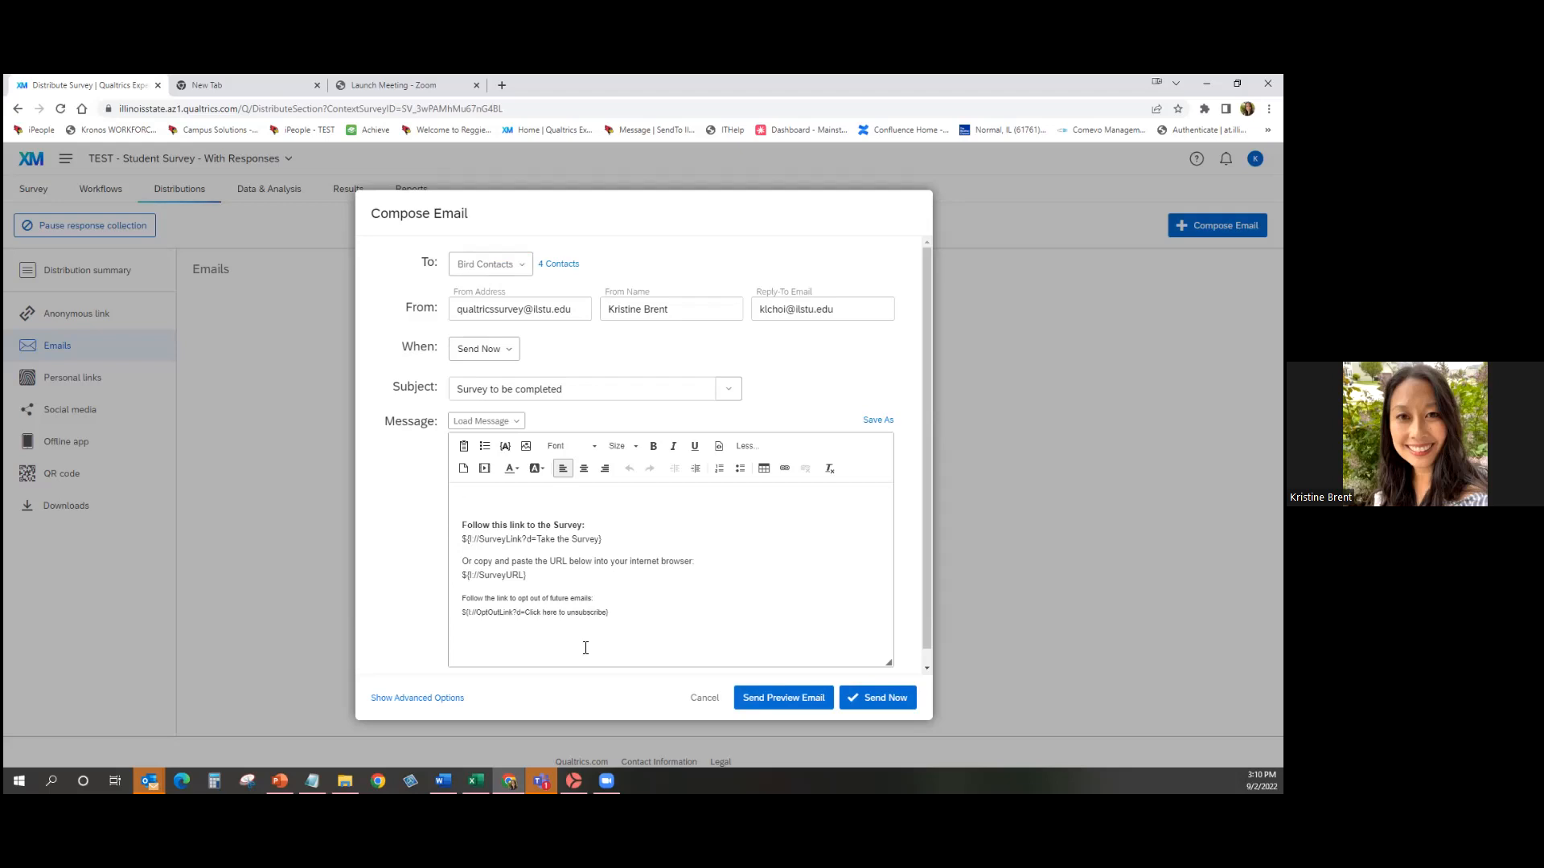
# Cancel the unsent email draft and move to the Personal links distribution page.
pyautogui.click(717, 699)
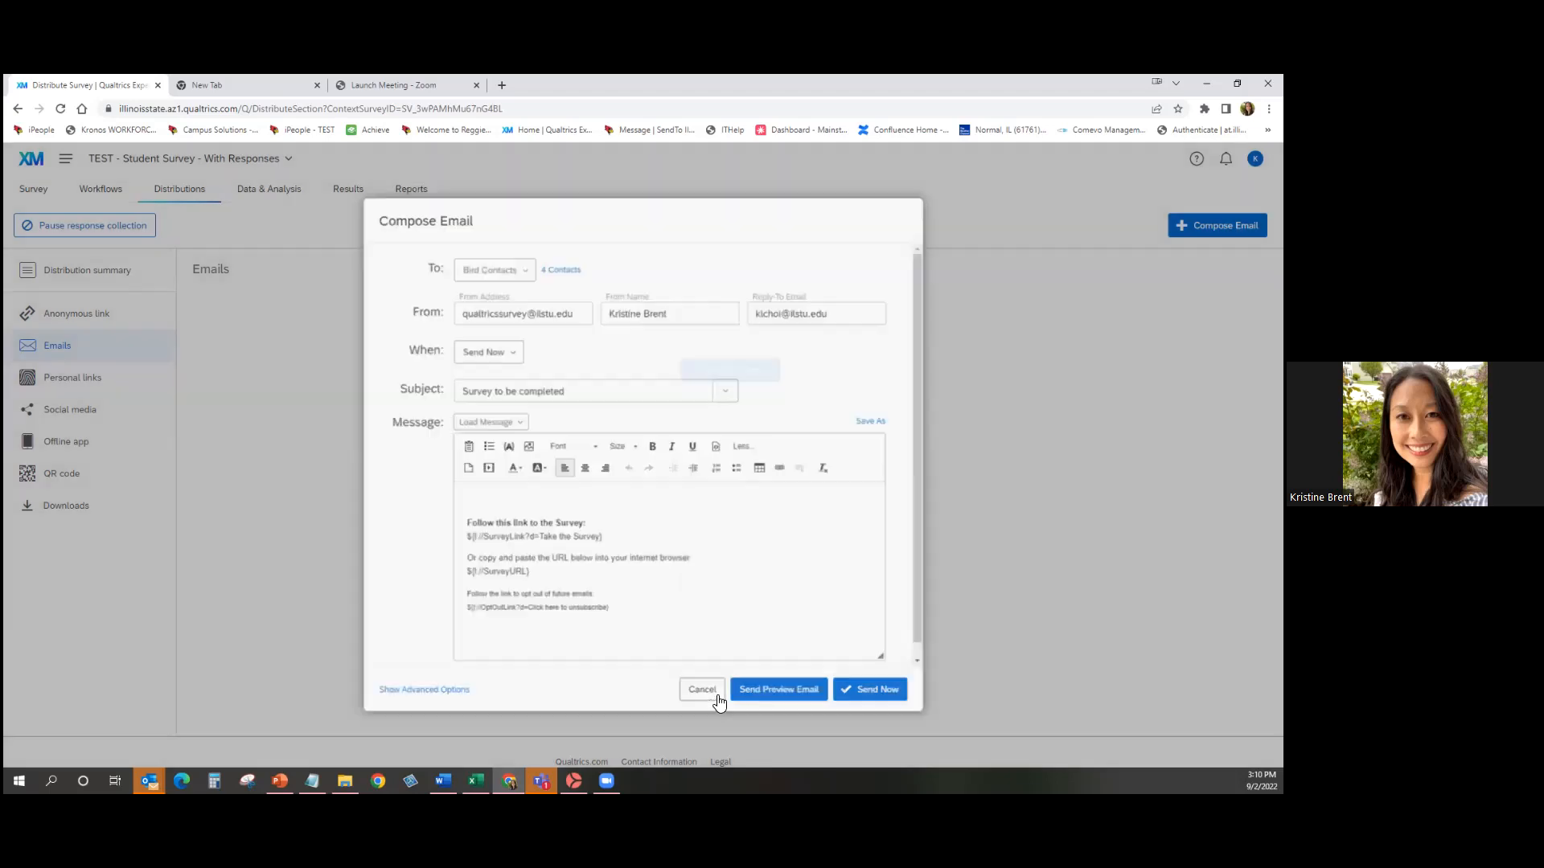
pyautogui.click(43, 384)
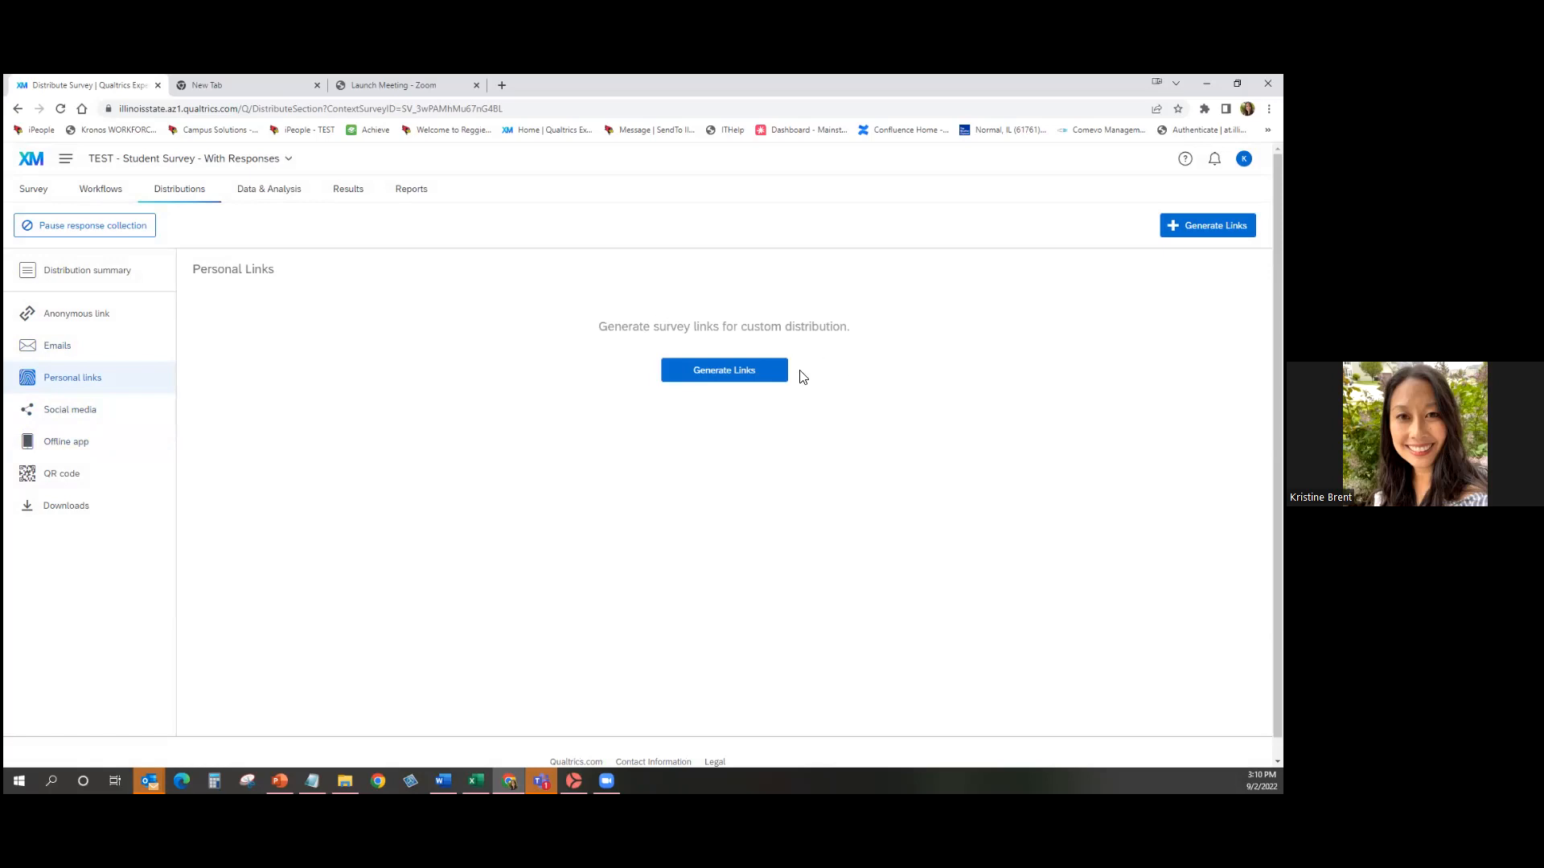
# Select the entire Bird Contacts list from My Library as recipients for personal links.
pyautogui.click(728, 370)
pyautogui.click(596, 436)
pyautogui.moveTo(593, 465)
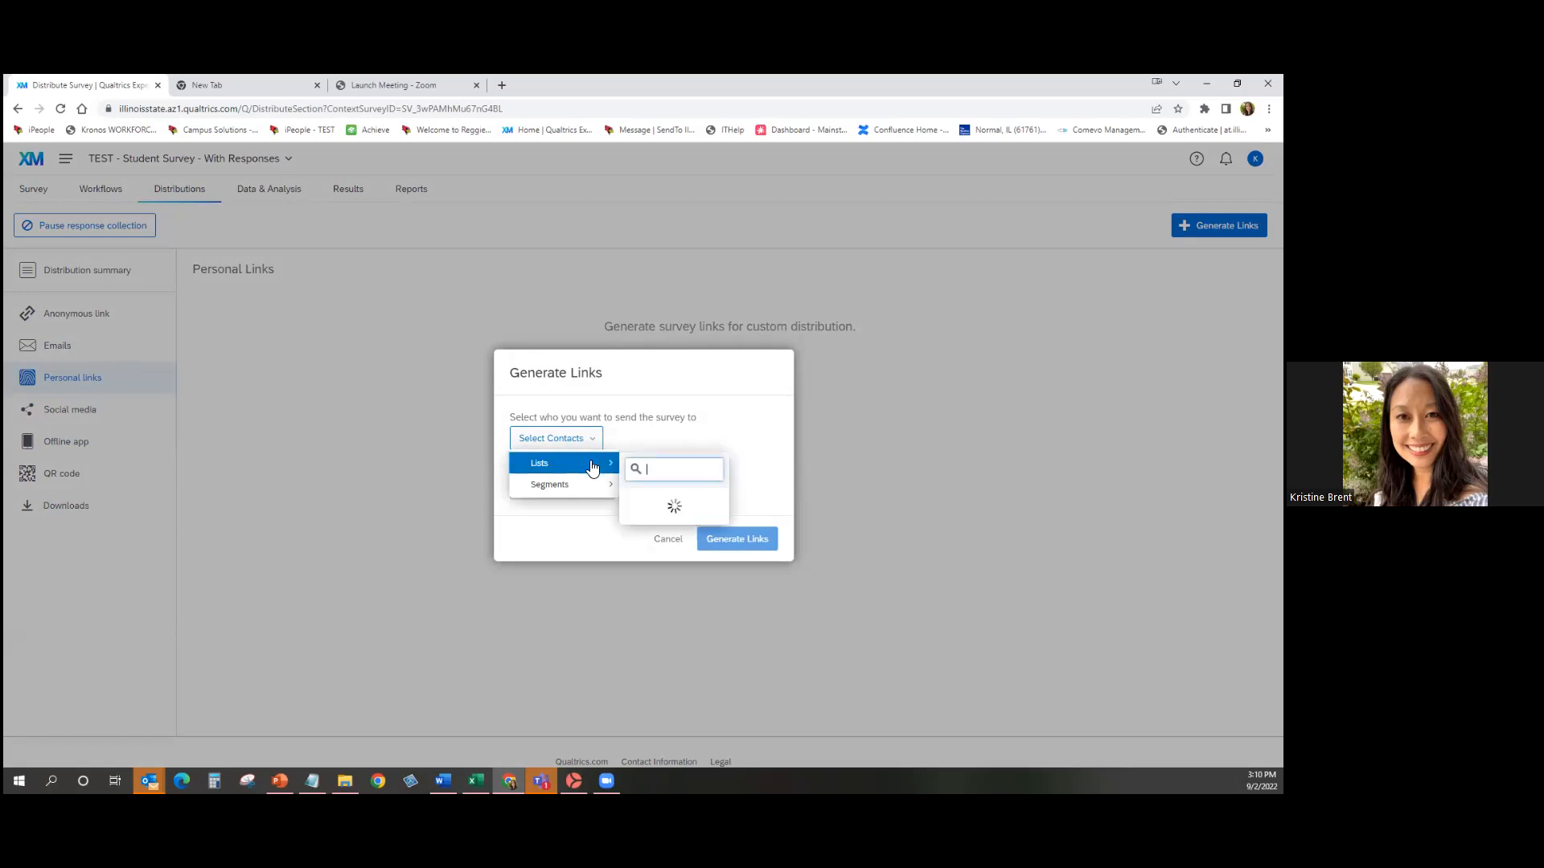
pyautogui.moveTo(734, 555)
pyautogui.moveTo(879, 610)
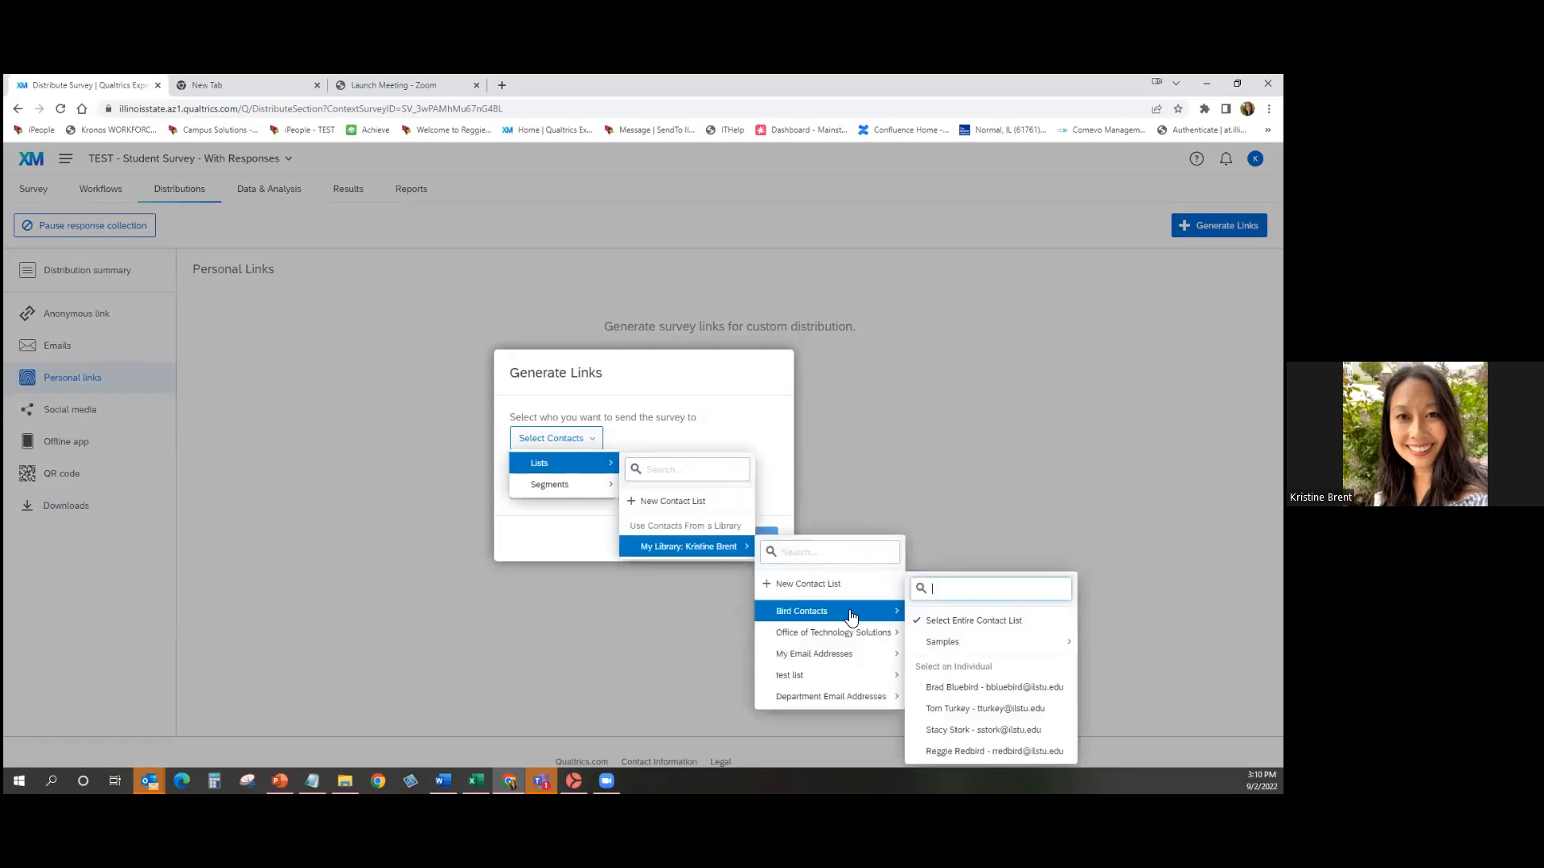
pyautogui.click(955, 629)
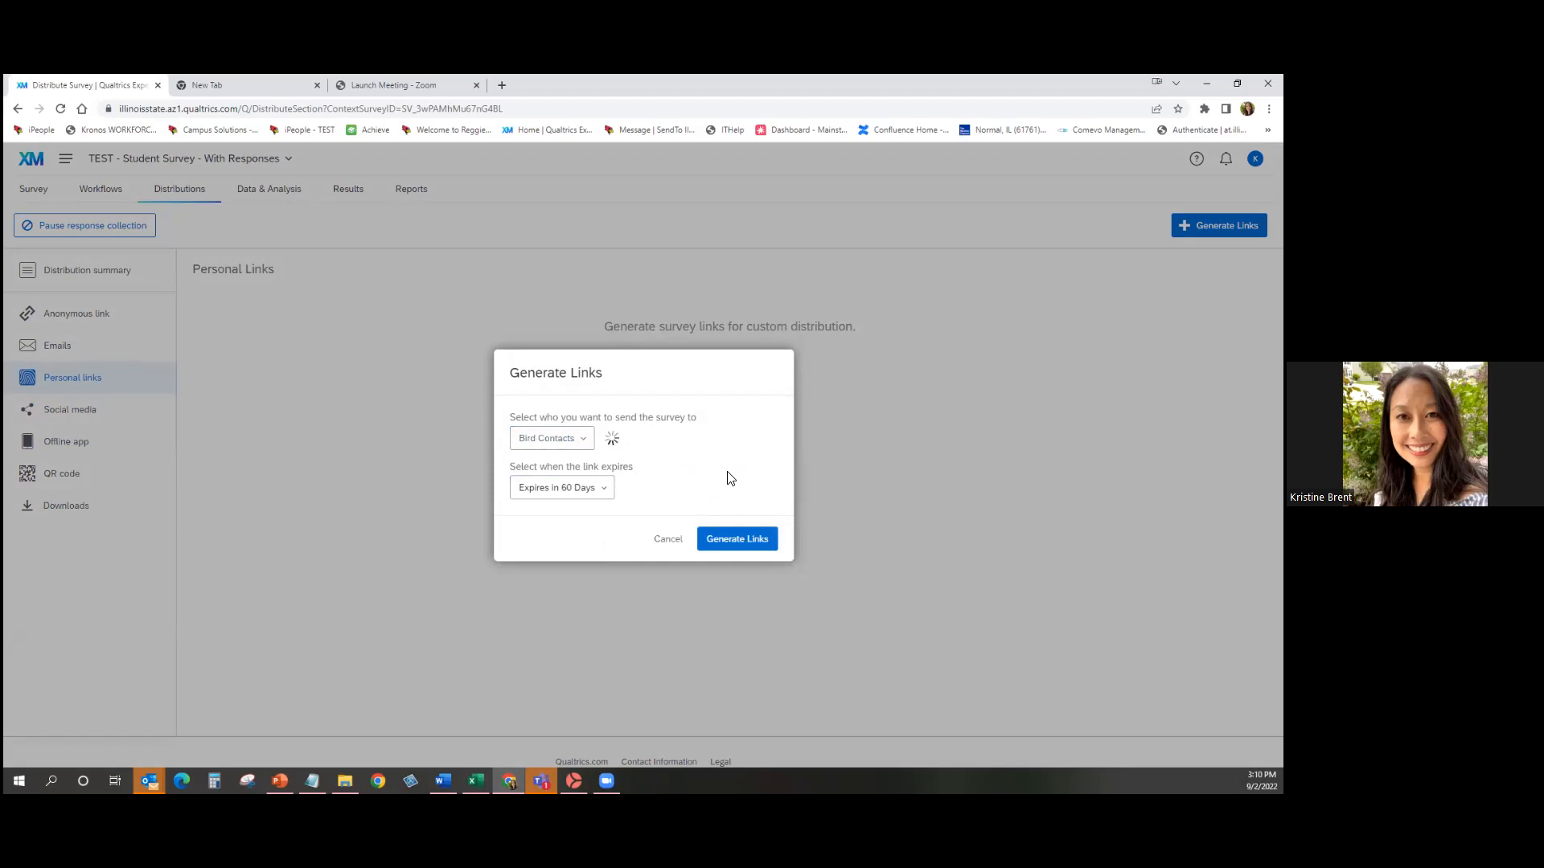
# Generate the four personal links and open the downloaded CSV export.
pyautogui.click(759, 540)
pyautogui.click(775, 539)
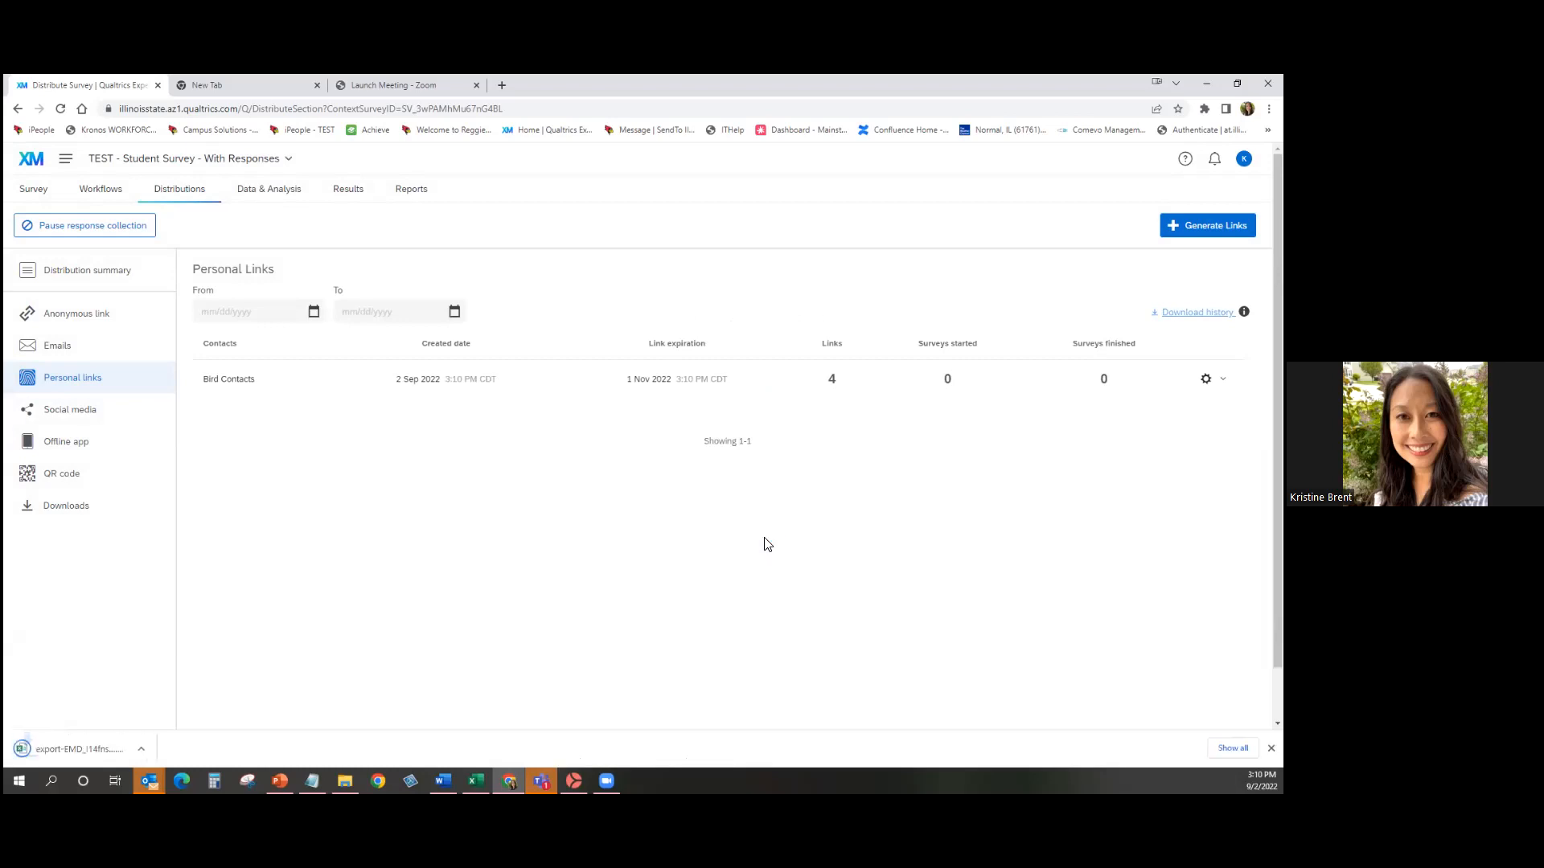
pyautogui.click(113, 746)
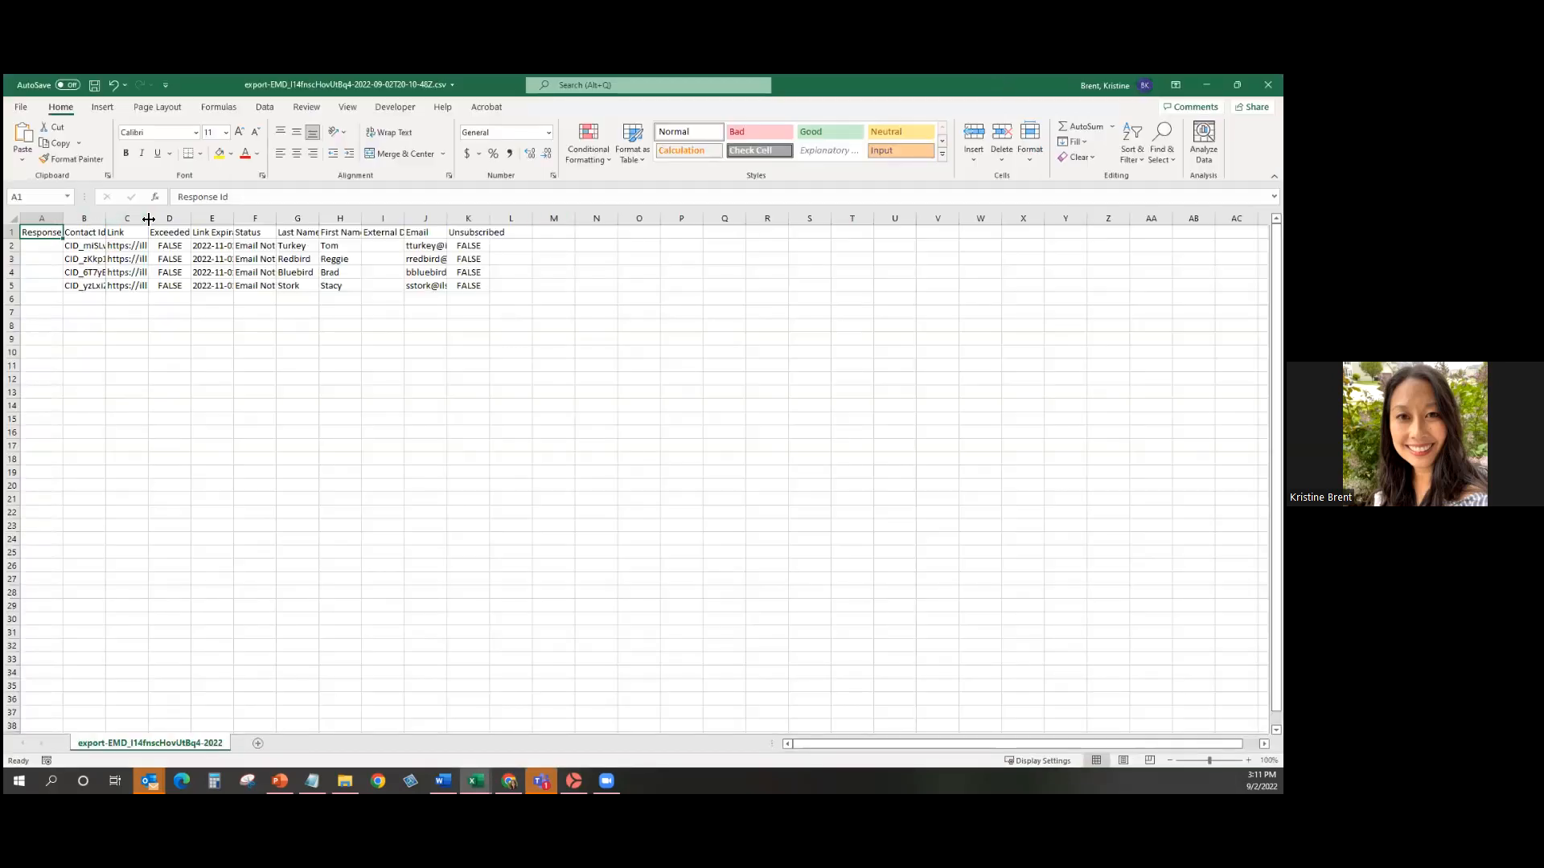
# AutoFit the Link column C and check each full survey URL in cells C2–C5.
pyautogui.doubleClick(148, 219)
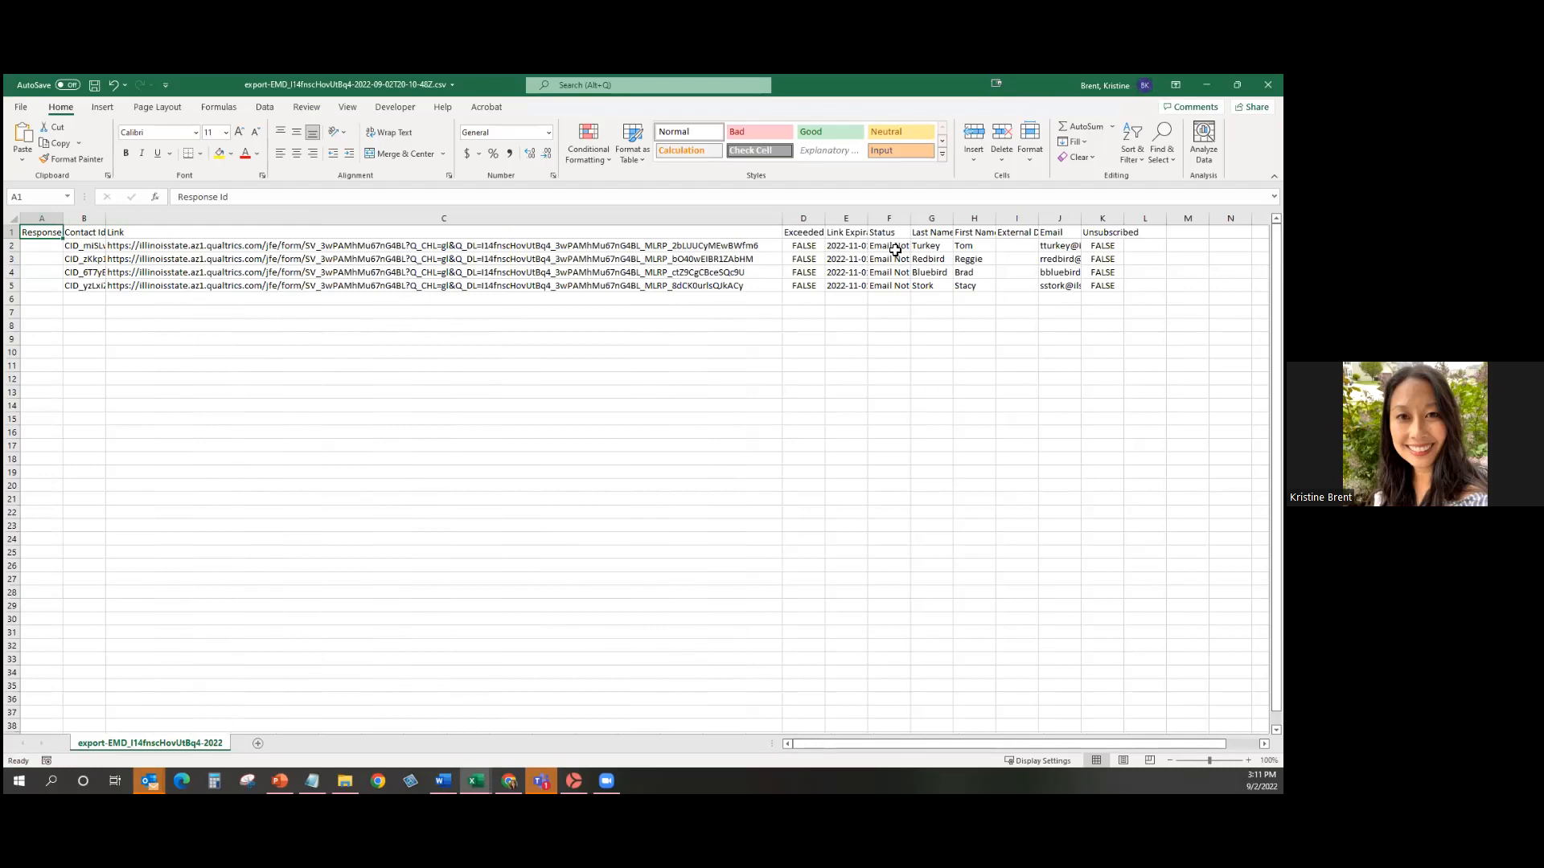
pyautogui.click(776, 248)
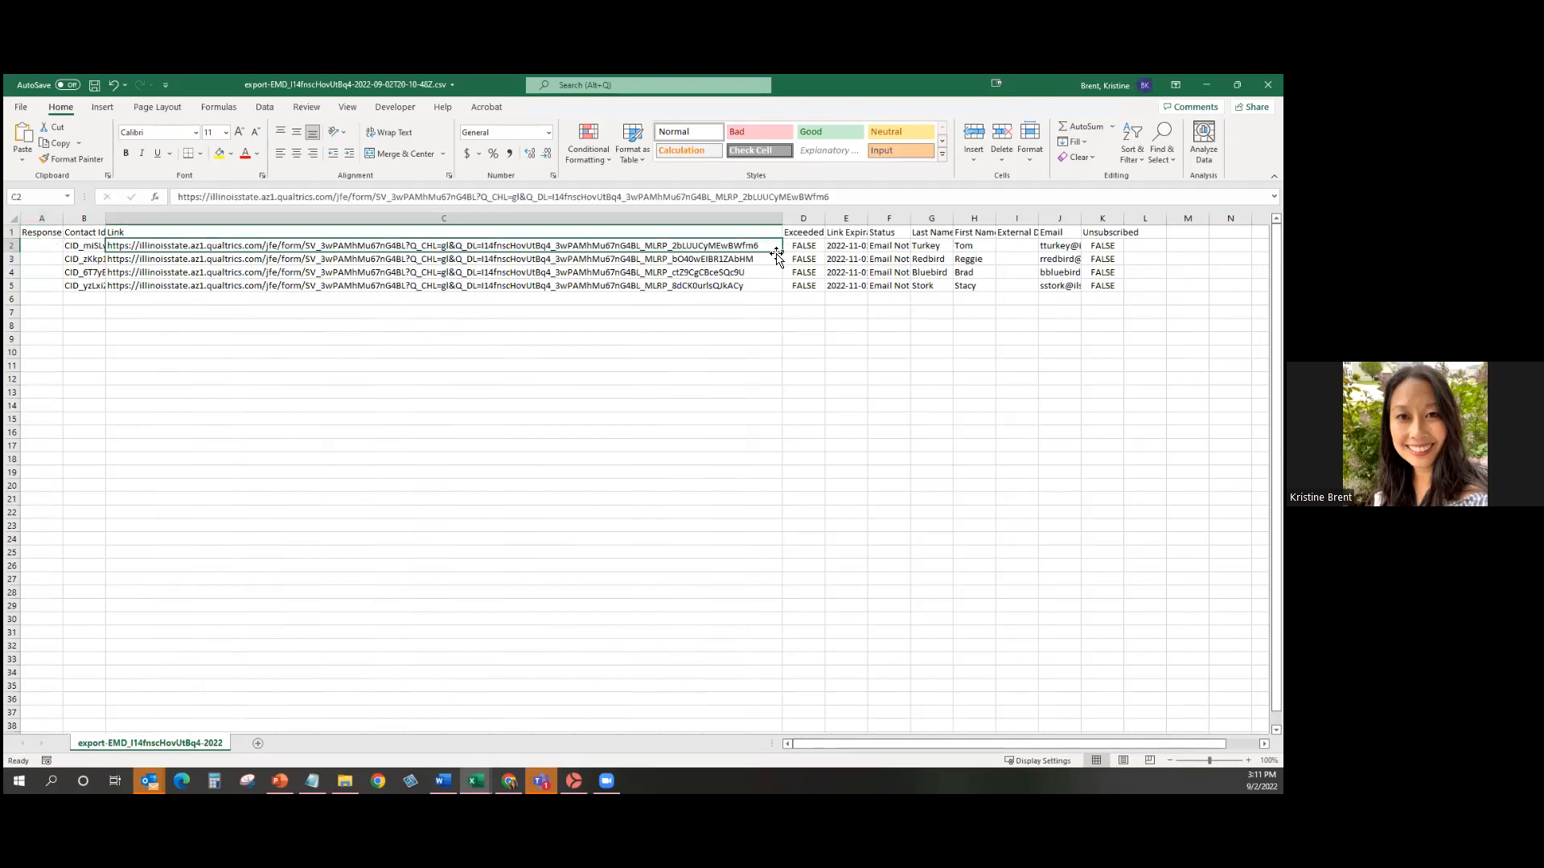
pyautogui.click(774, 261)
pyautogui.click(772, 271)
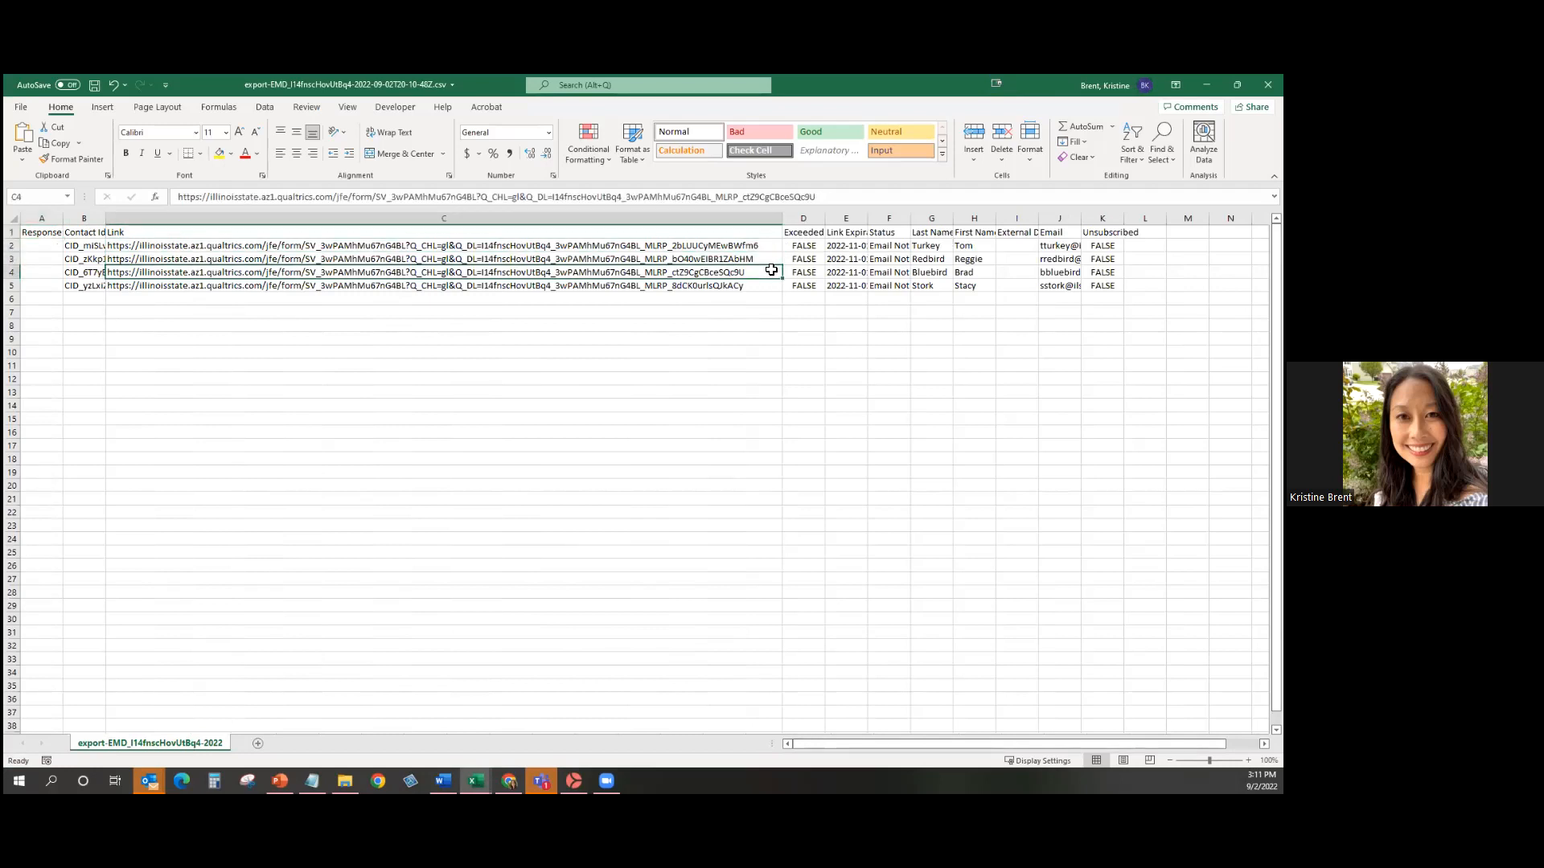
pyautogui.click(772, 286)
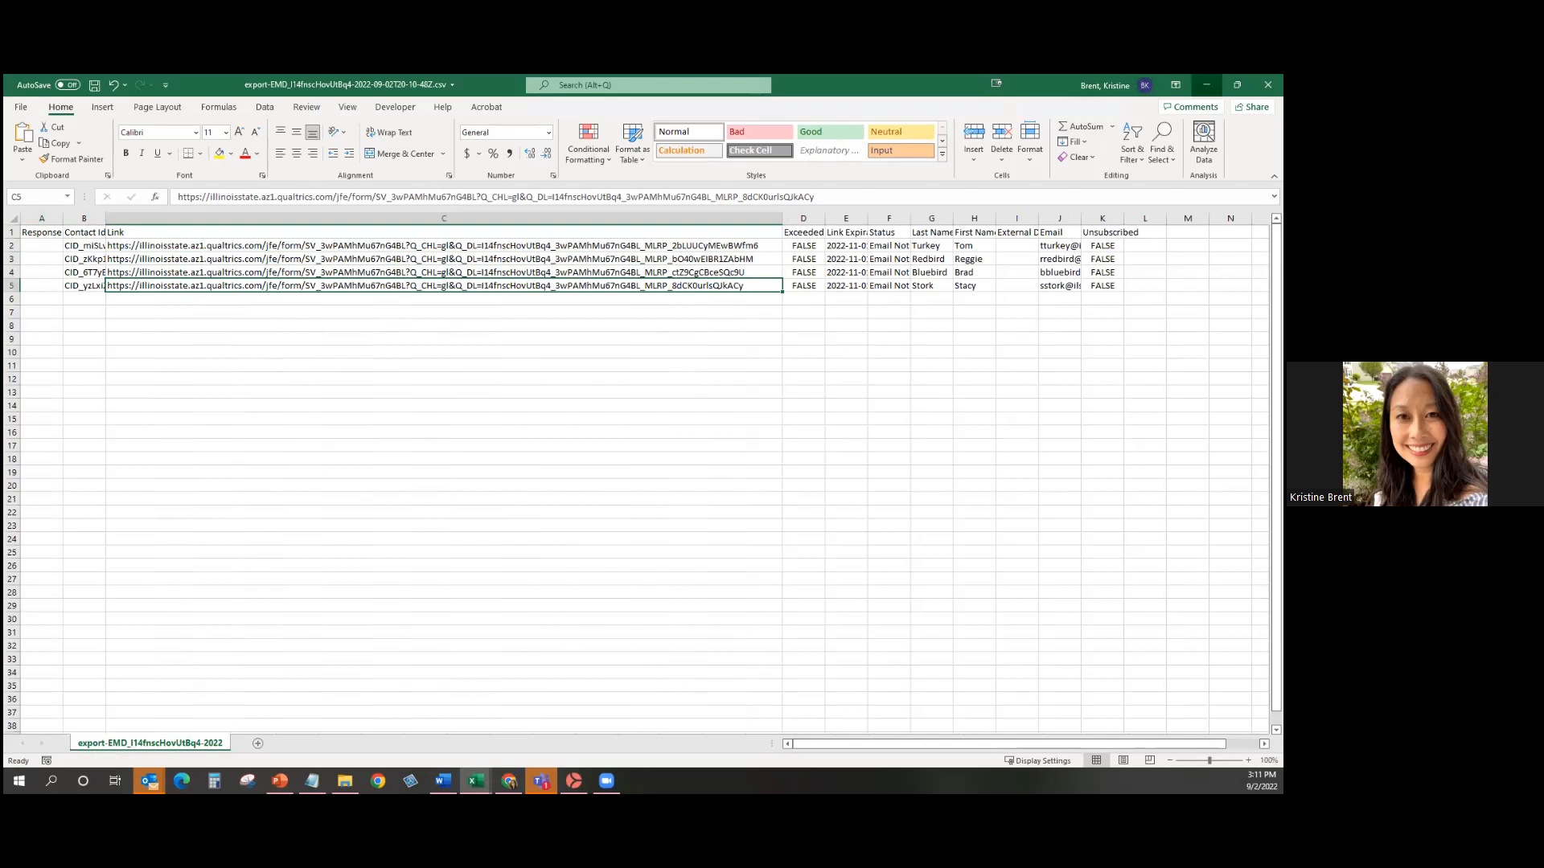
pyautogui.click(1206, 84)
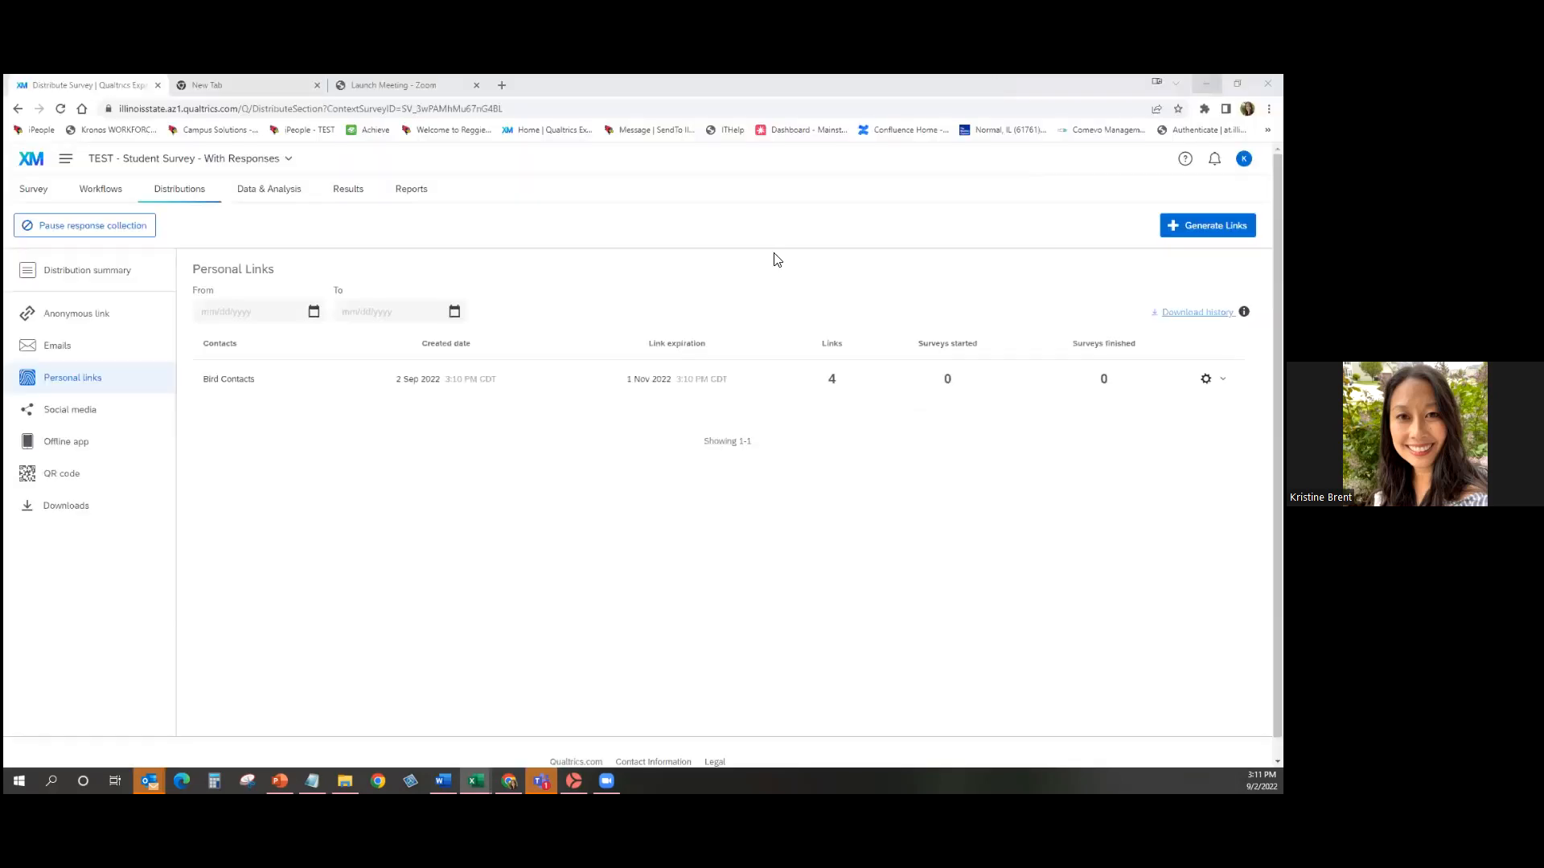
# Review the Social media and QR code sharing options, then open Data & Analysis.
pyautogui.click(73, 411)
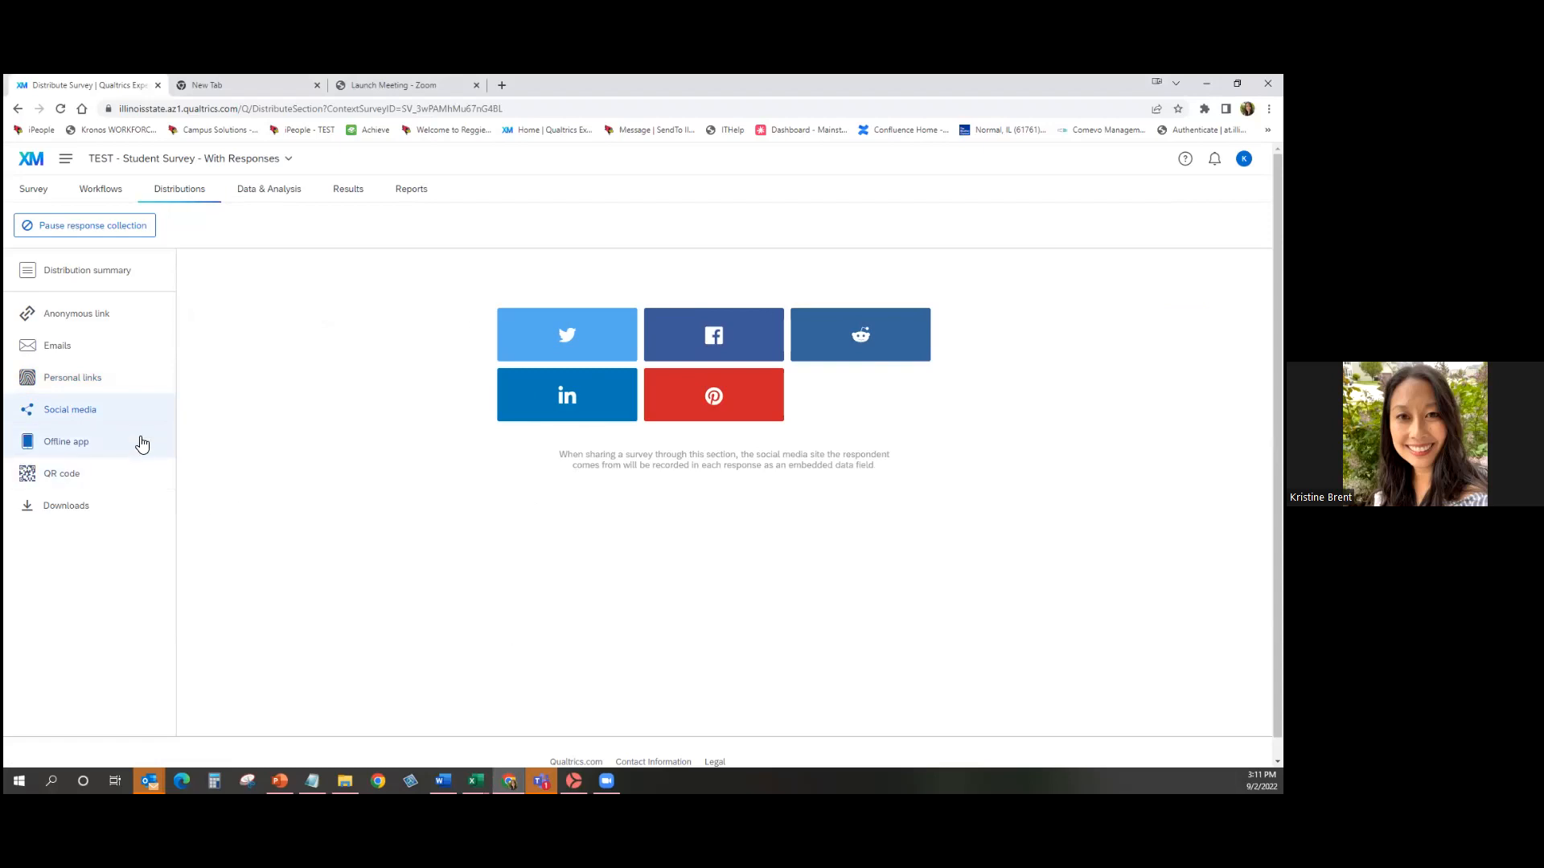
pyautogui.click(125, 485)
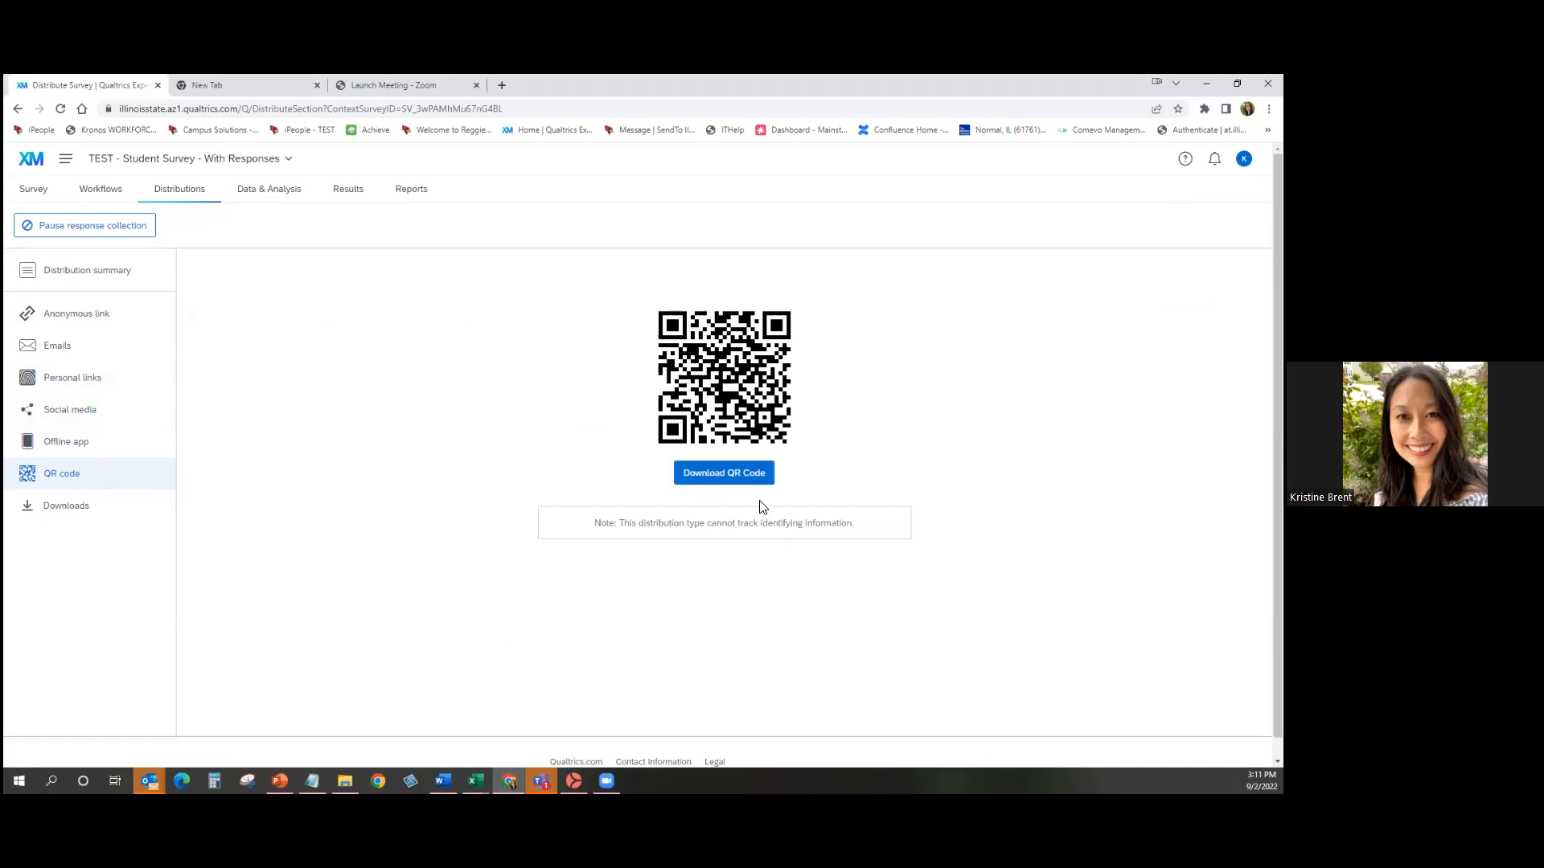
pyautogui.click(253, 189)
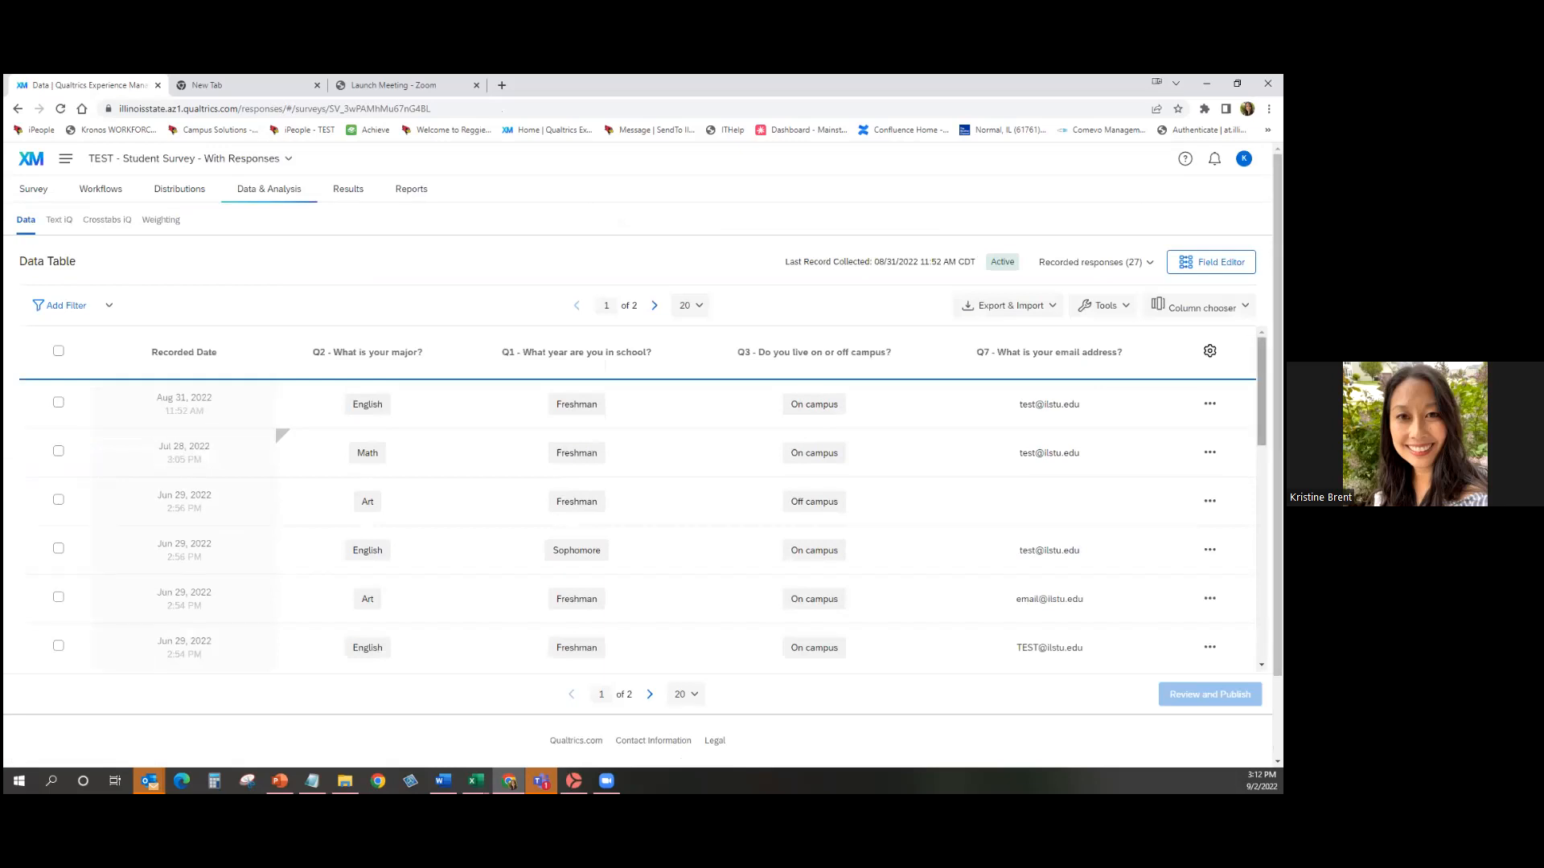
# Remove the Q7 'What is your email address?' column from the table and re-add it.
pyautogui.click(1049, 334)
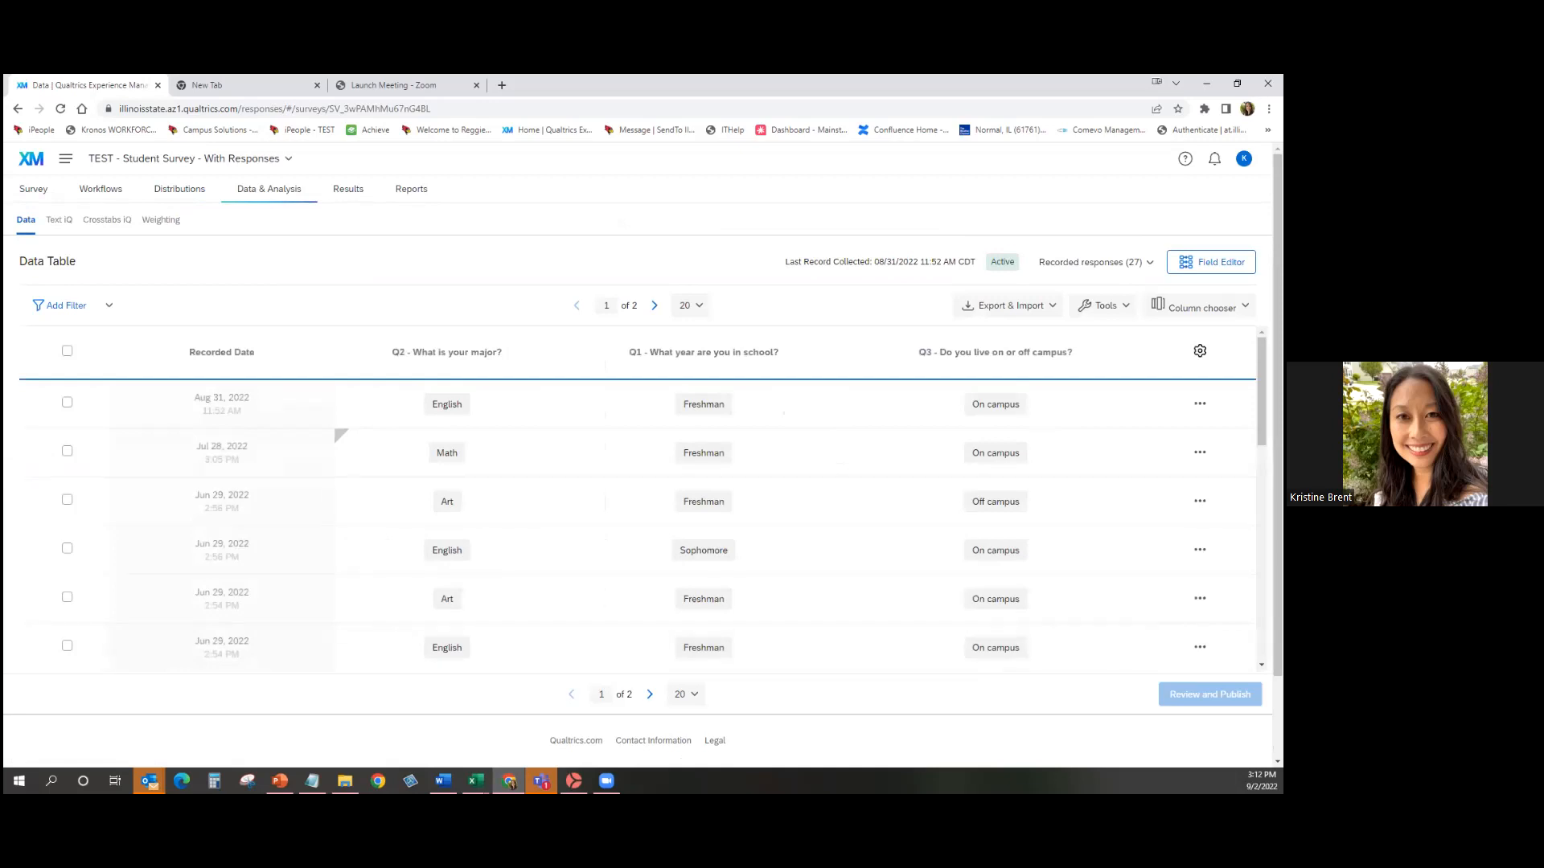
pyautogui.moveTo(399, 379)
pyautogui.moveTo(649, 365)
pyautogui.moveTo(930, 372)
pyautogui.moveTo(995, 352)
pyautogui.click(995, 352)
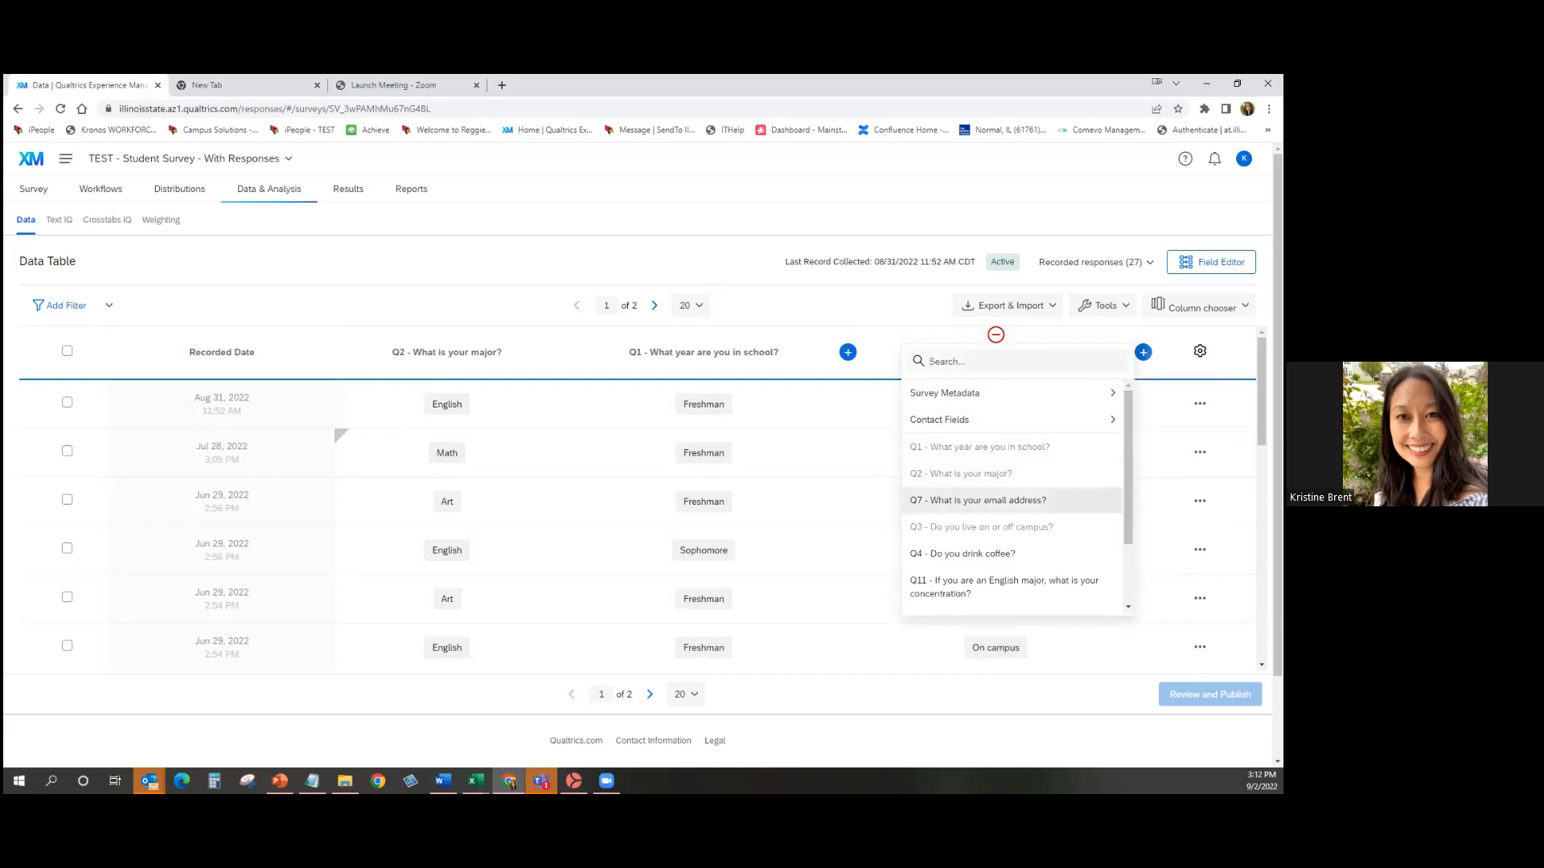
pyautogui.click(978, 500)
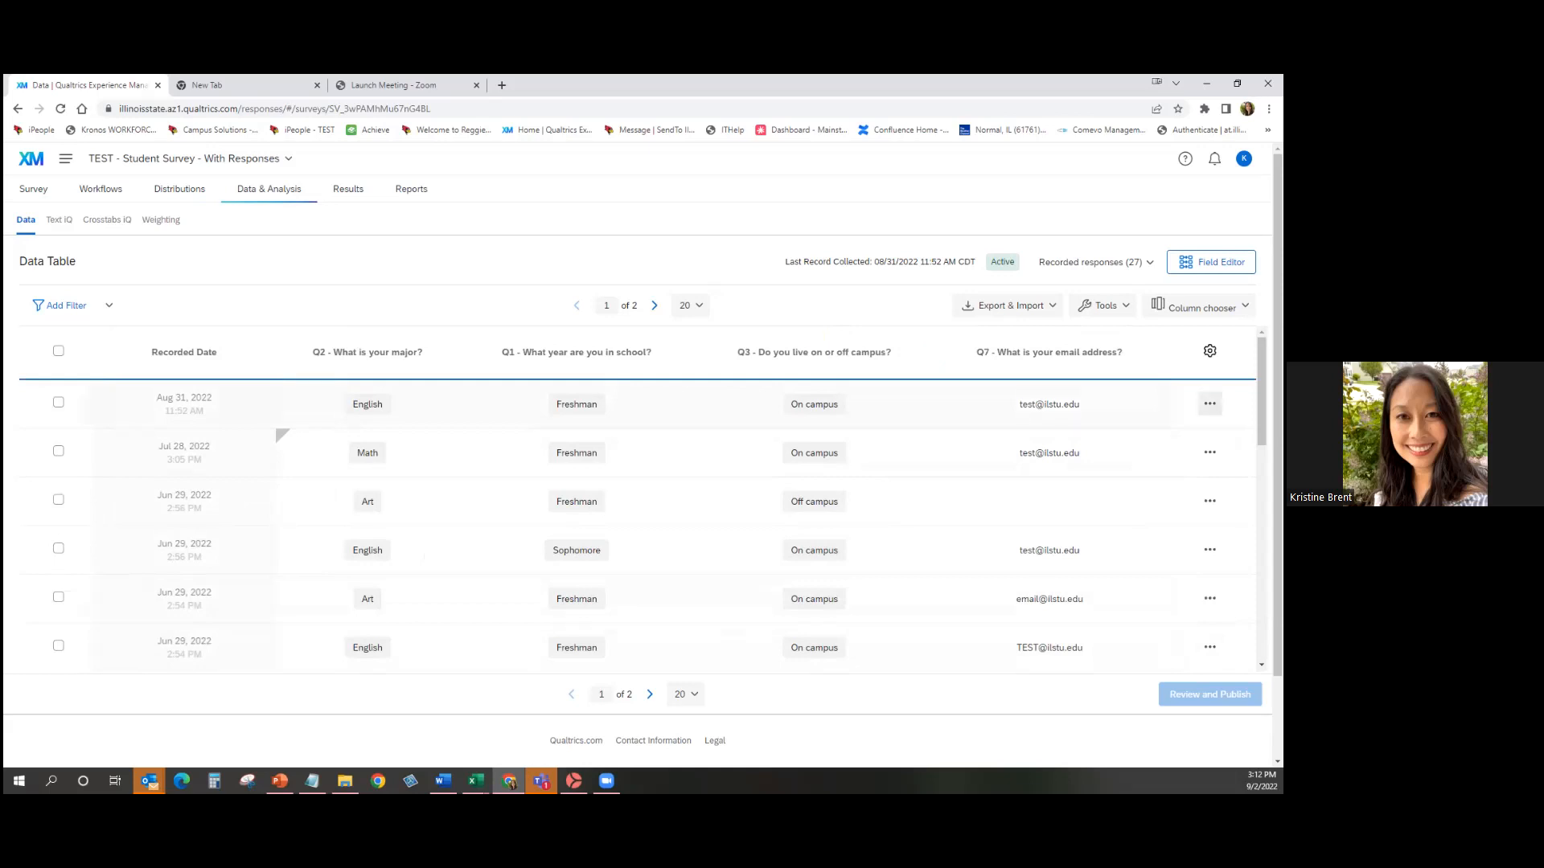
pyautogui.click(1209, 403)
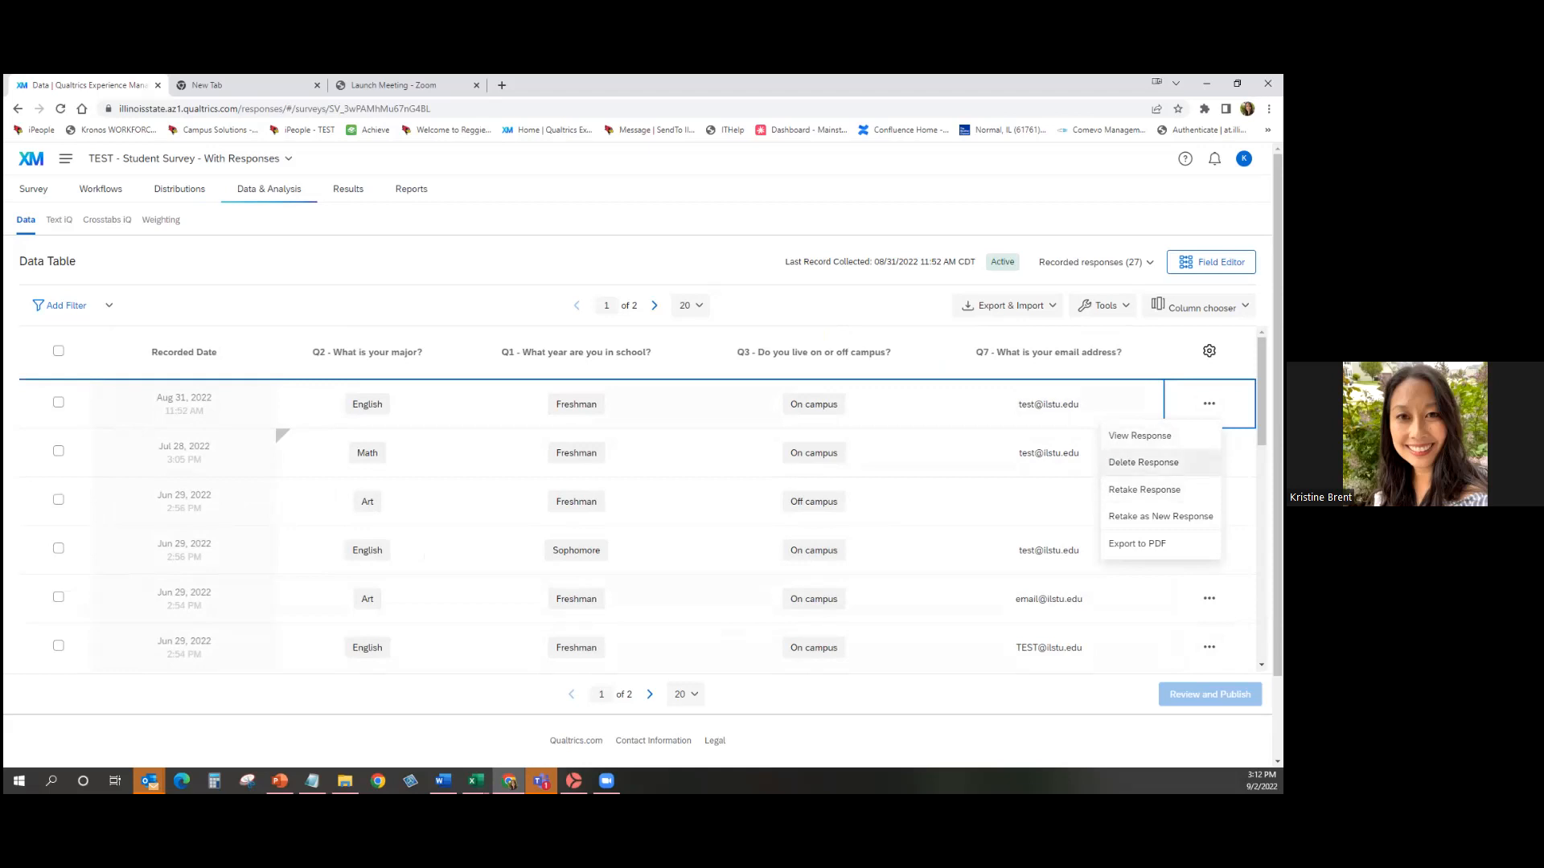
# Read through the first response's full answers in View Response, then close it.
pyautogui.click(1139, 435)
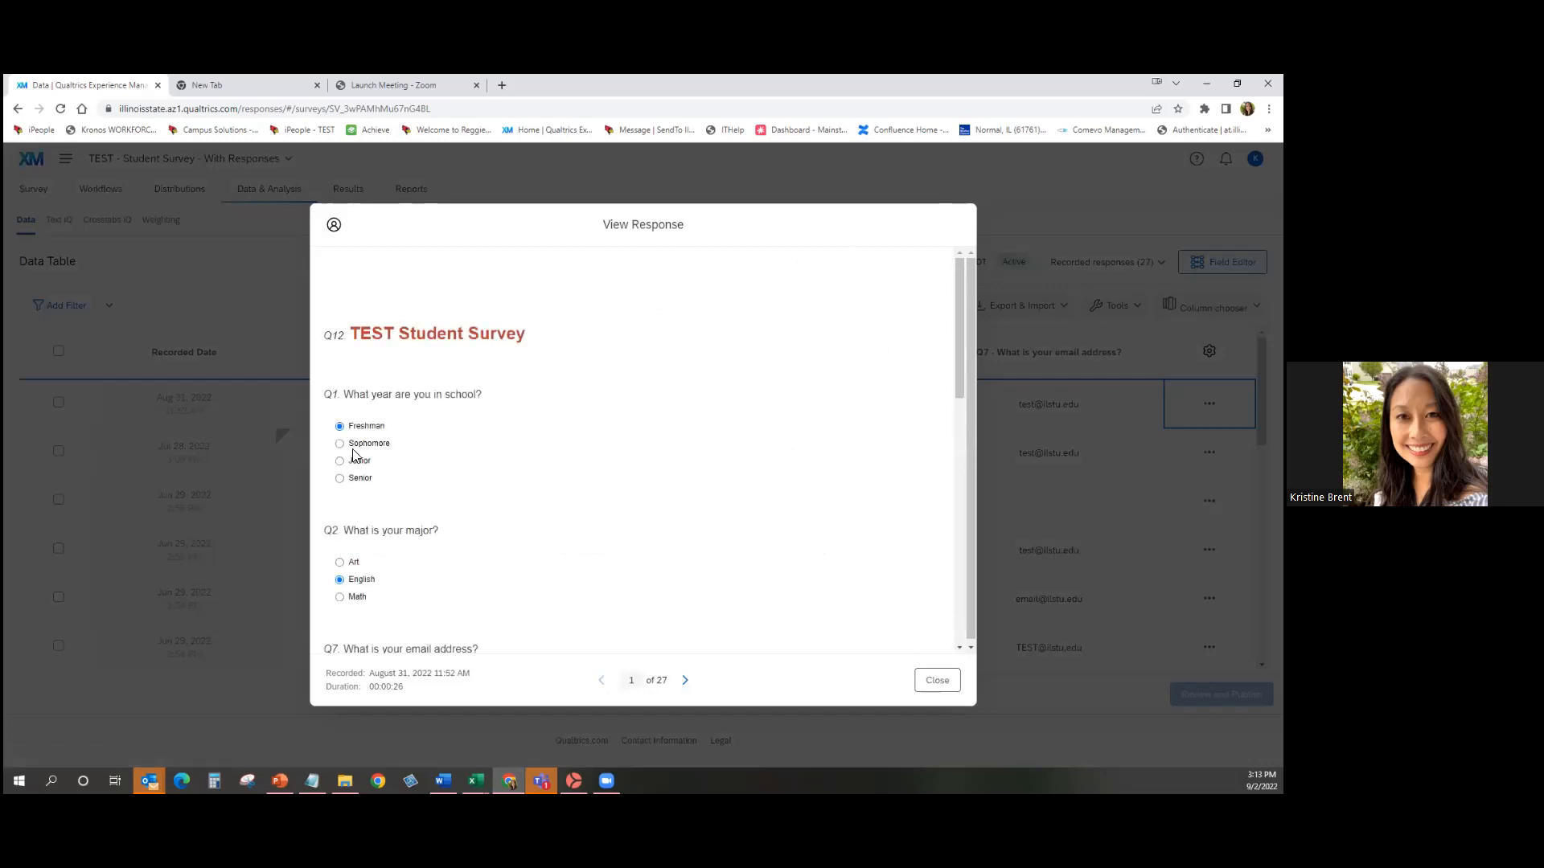
pyautogui.scroll(-3, 354, 455)
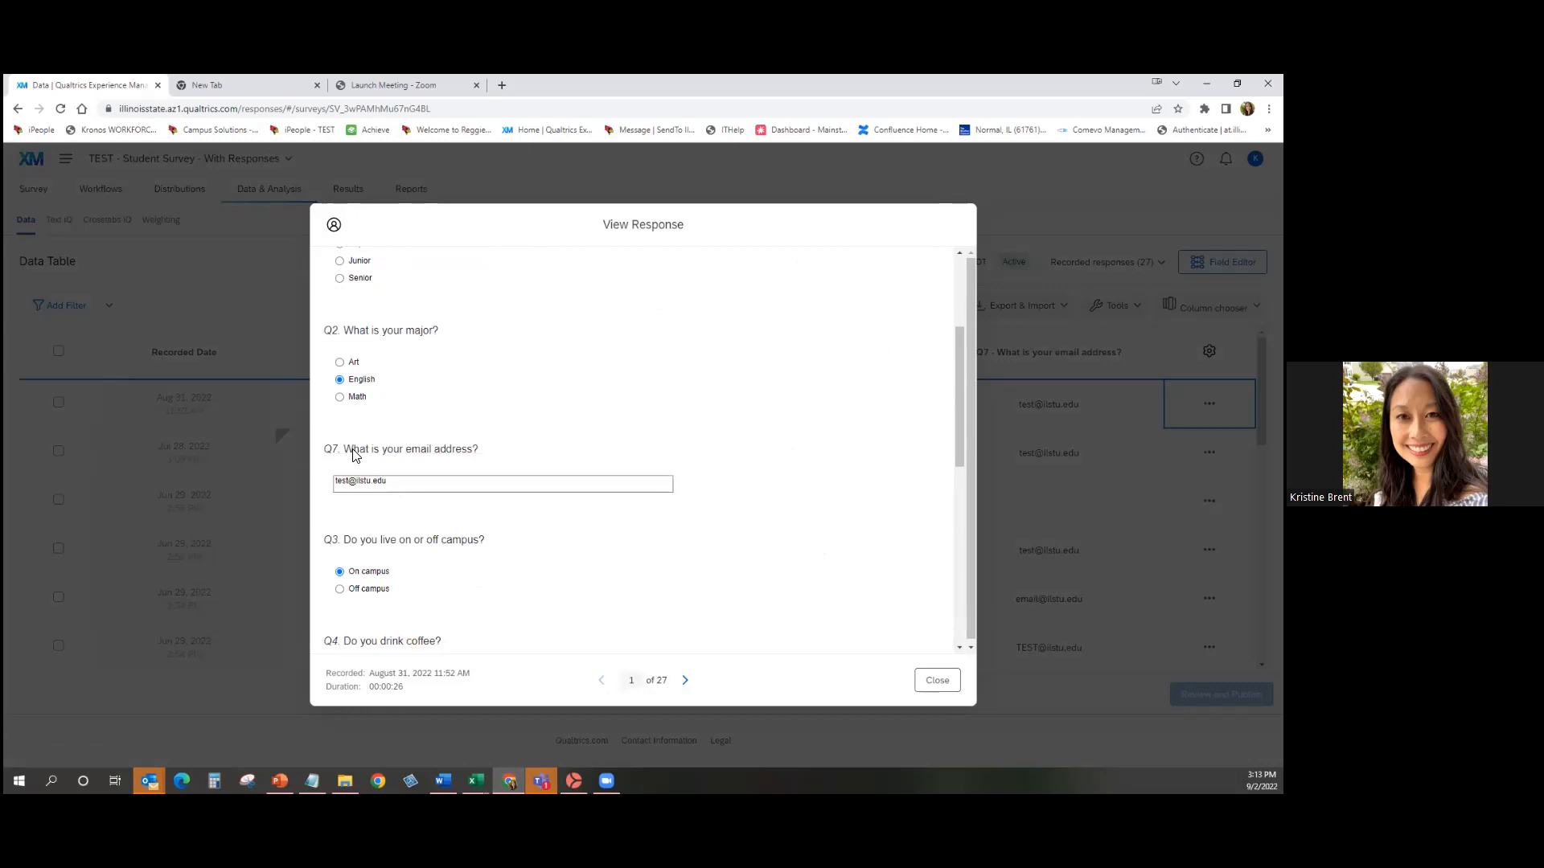
pyautogui.scroll(3, 354, 455)
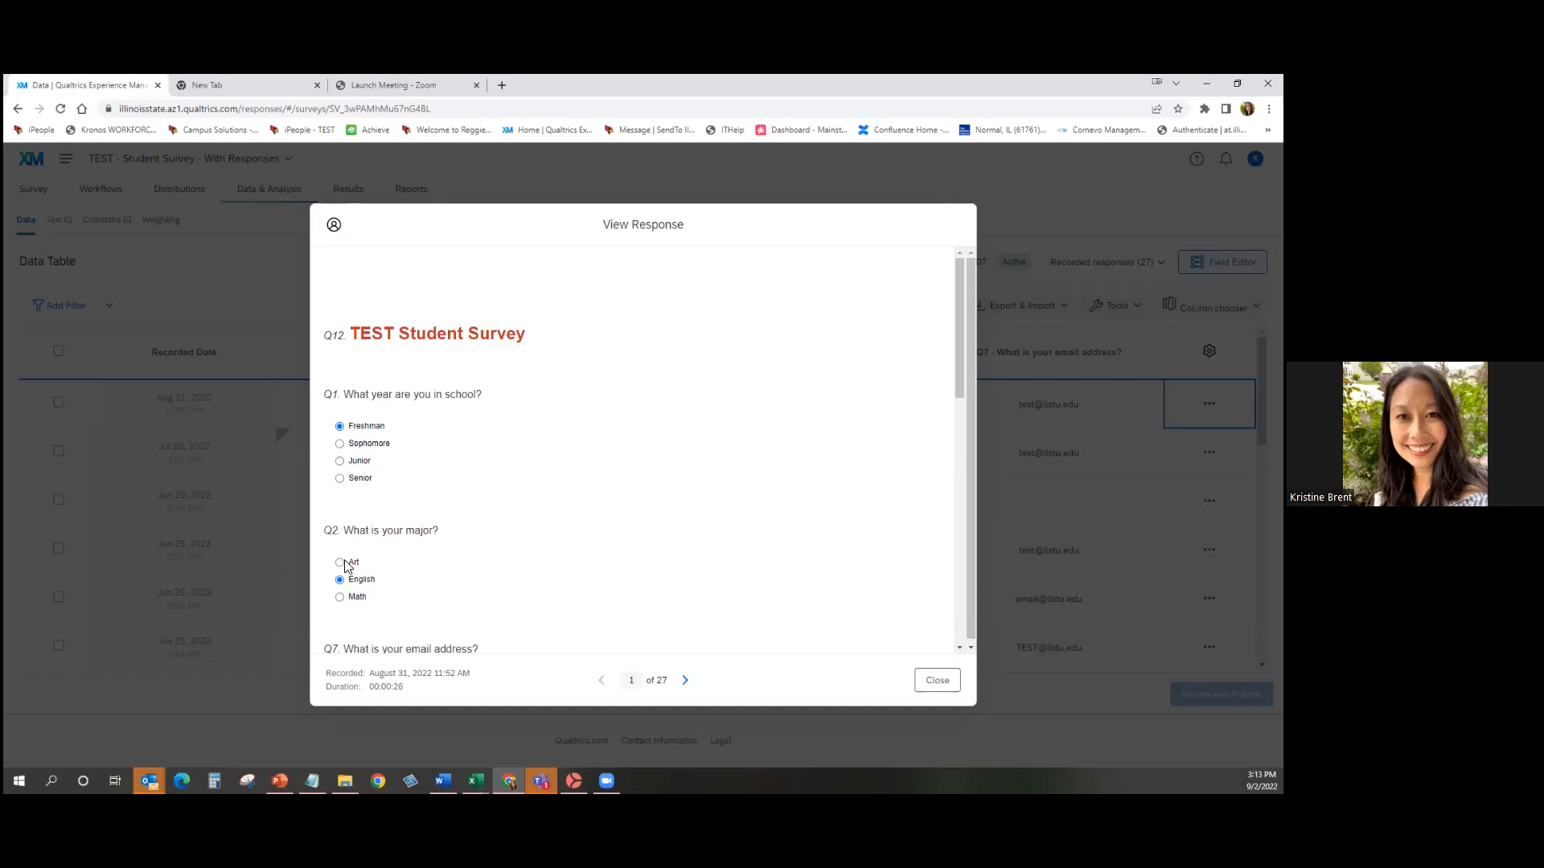
pyautogui.scroll(-5, 597, 546)
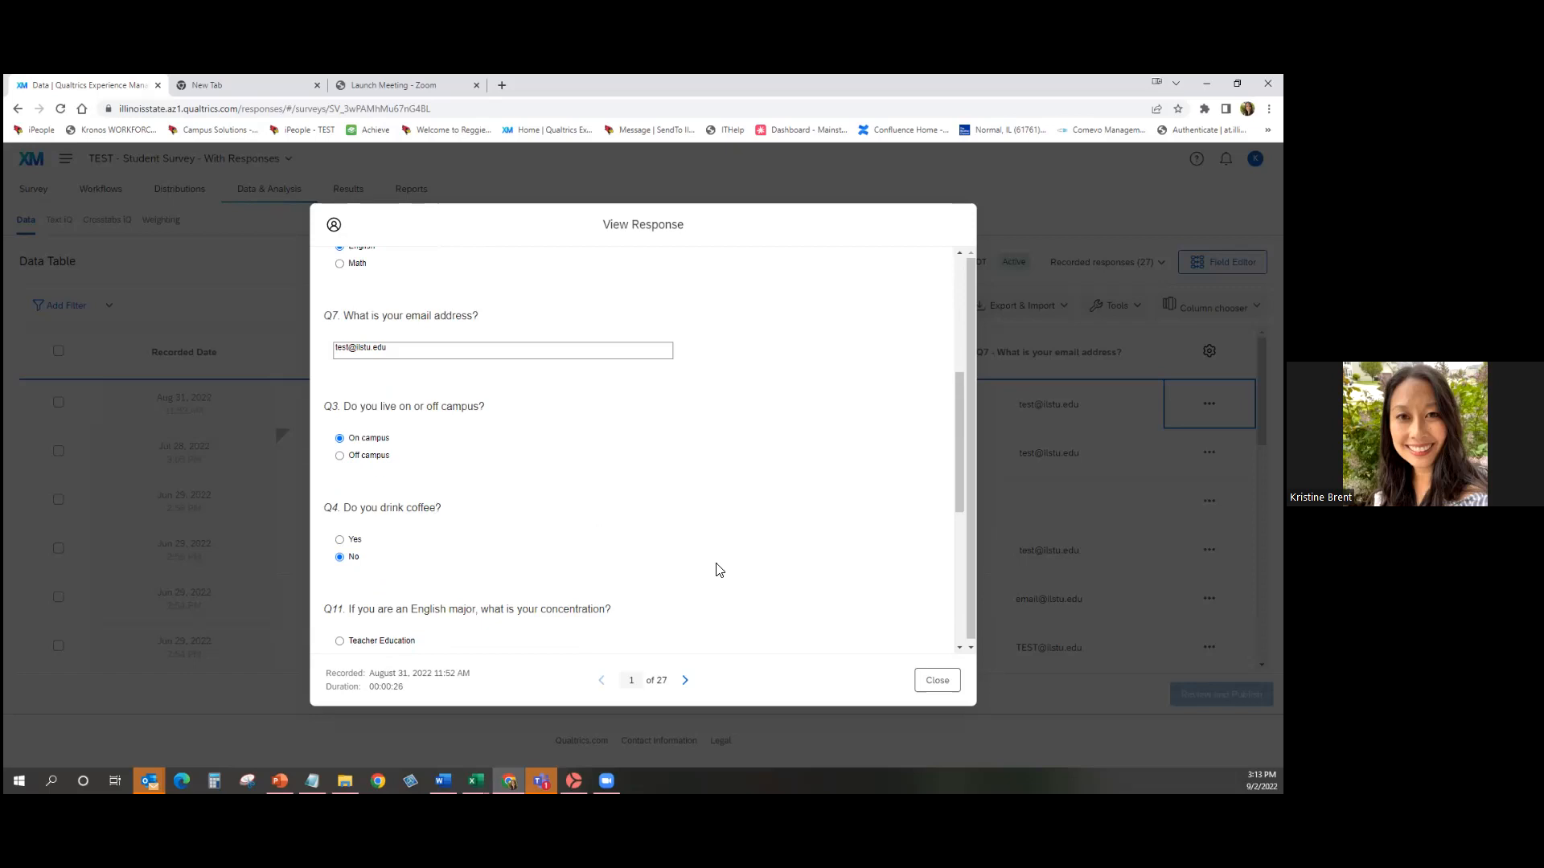
pyautogui.scroll(3, 720, 570)
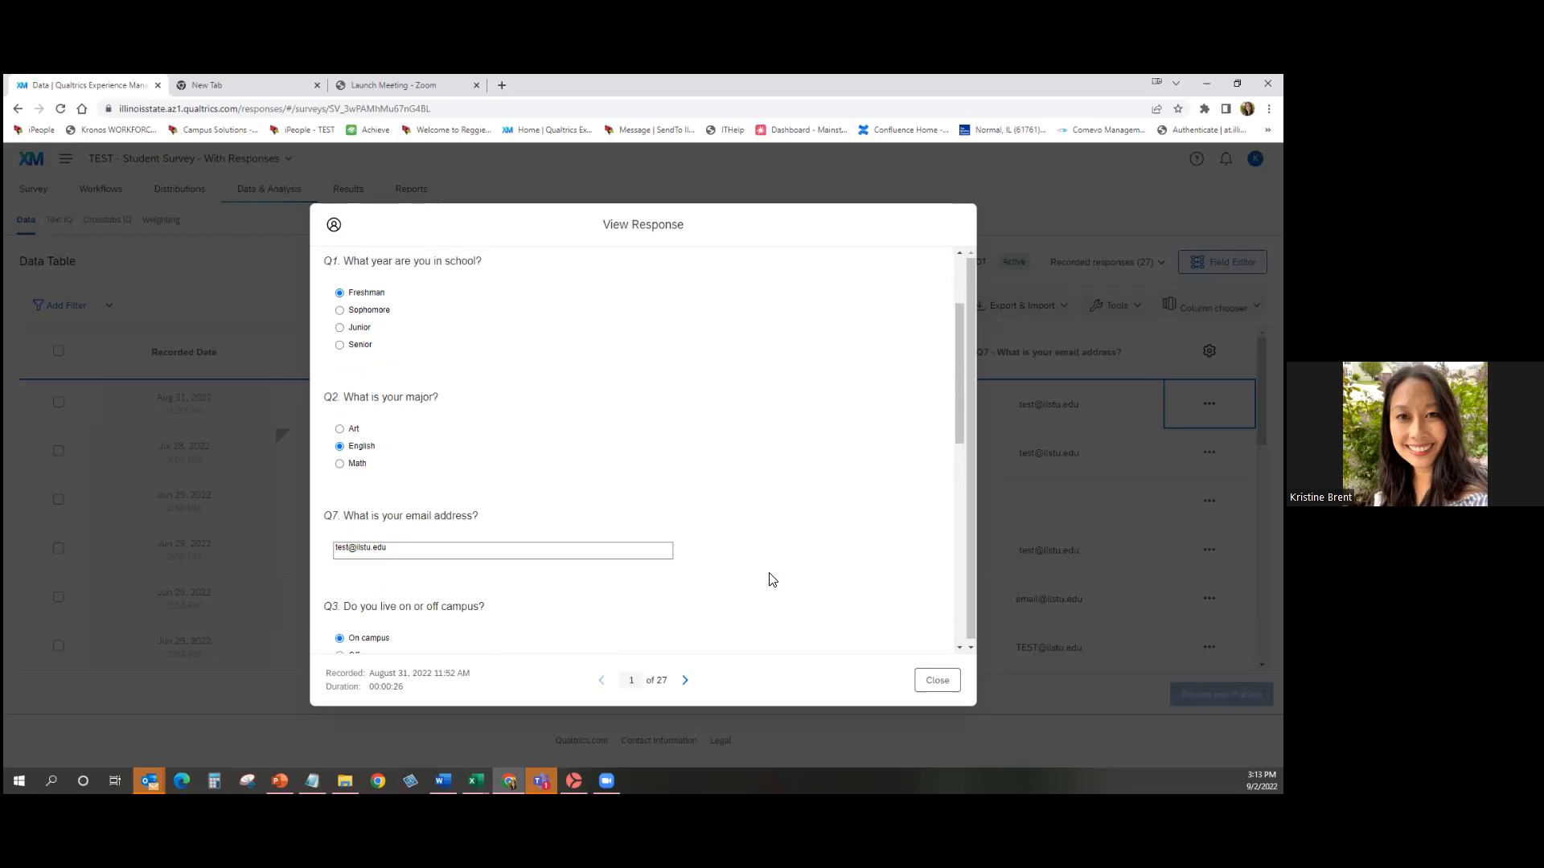
pyautogui.click(948, 679)
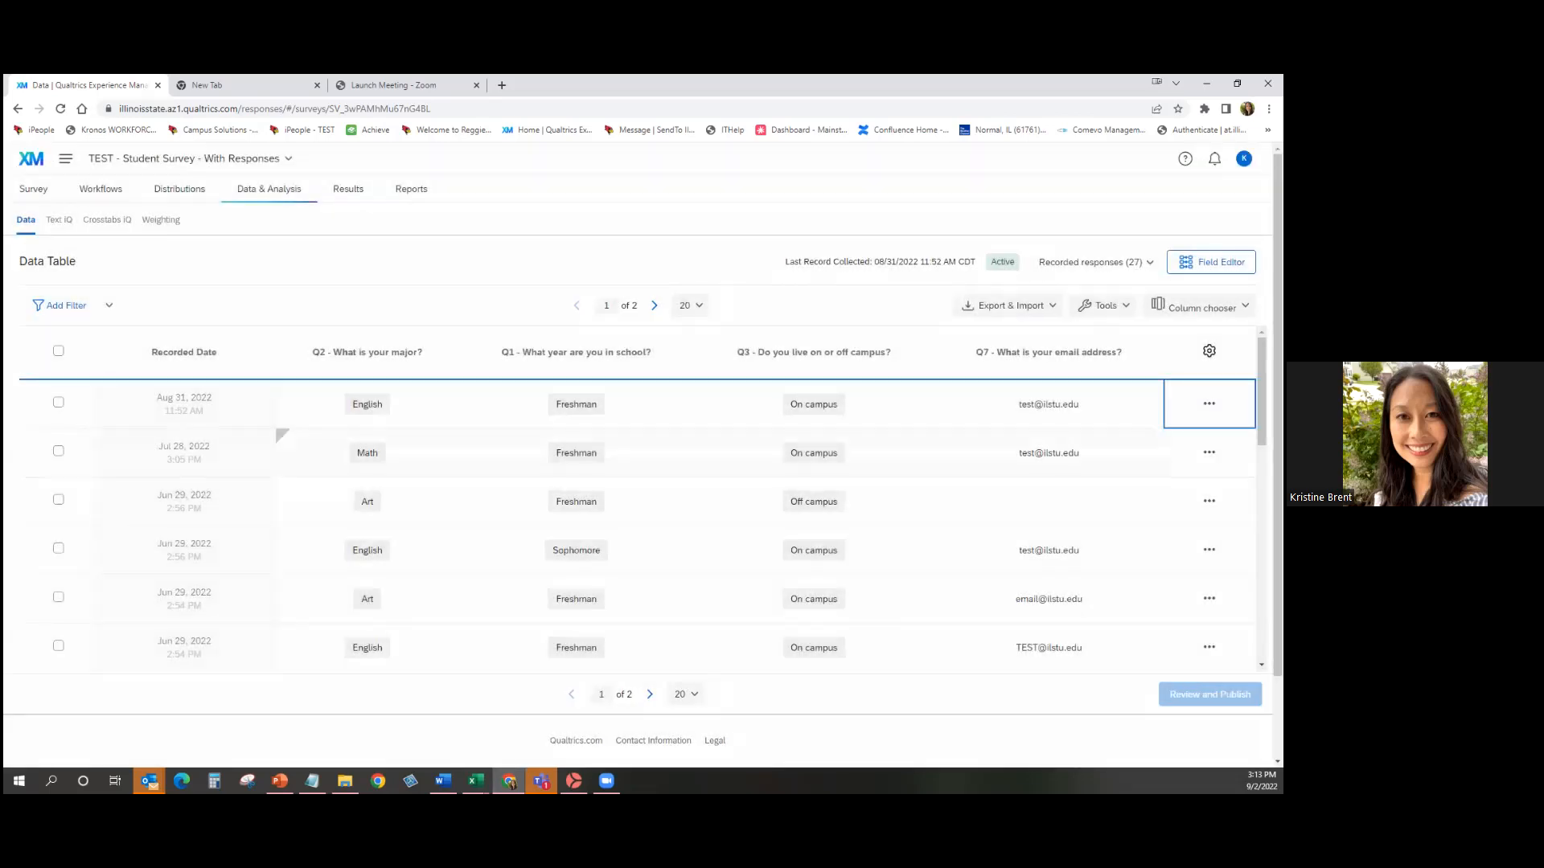
# Export the first response (Aug 31, English, Freshman) to PDF and open the downloaded file.
pyautogui.press('Return')
pyautogui.press('Down')
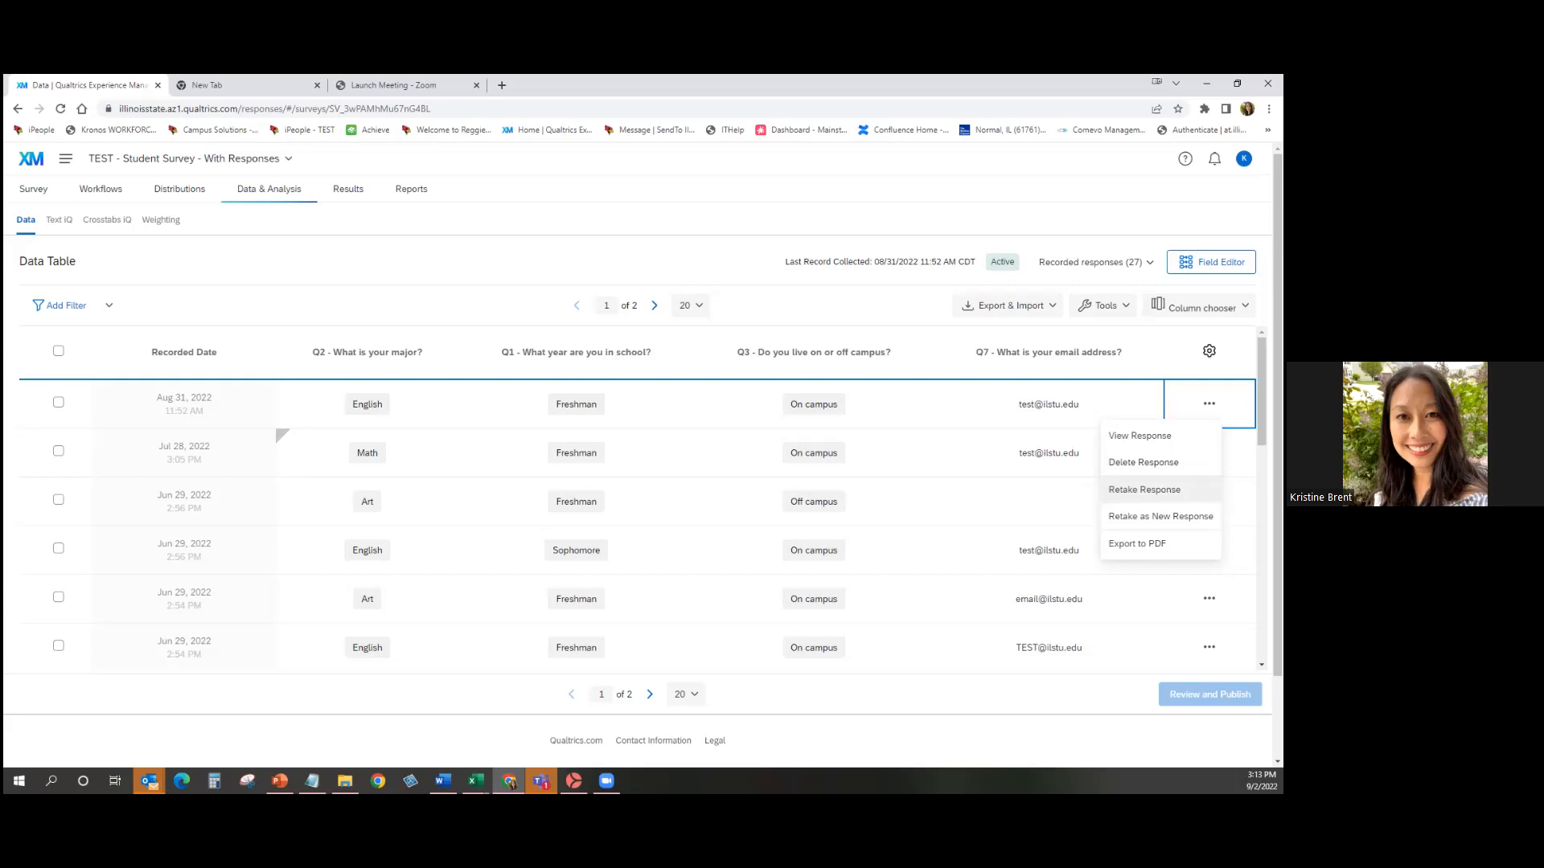
pyautogui.click(1137, 543)
pyautogui.click(849, 578)
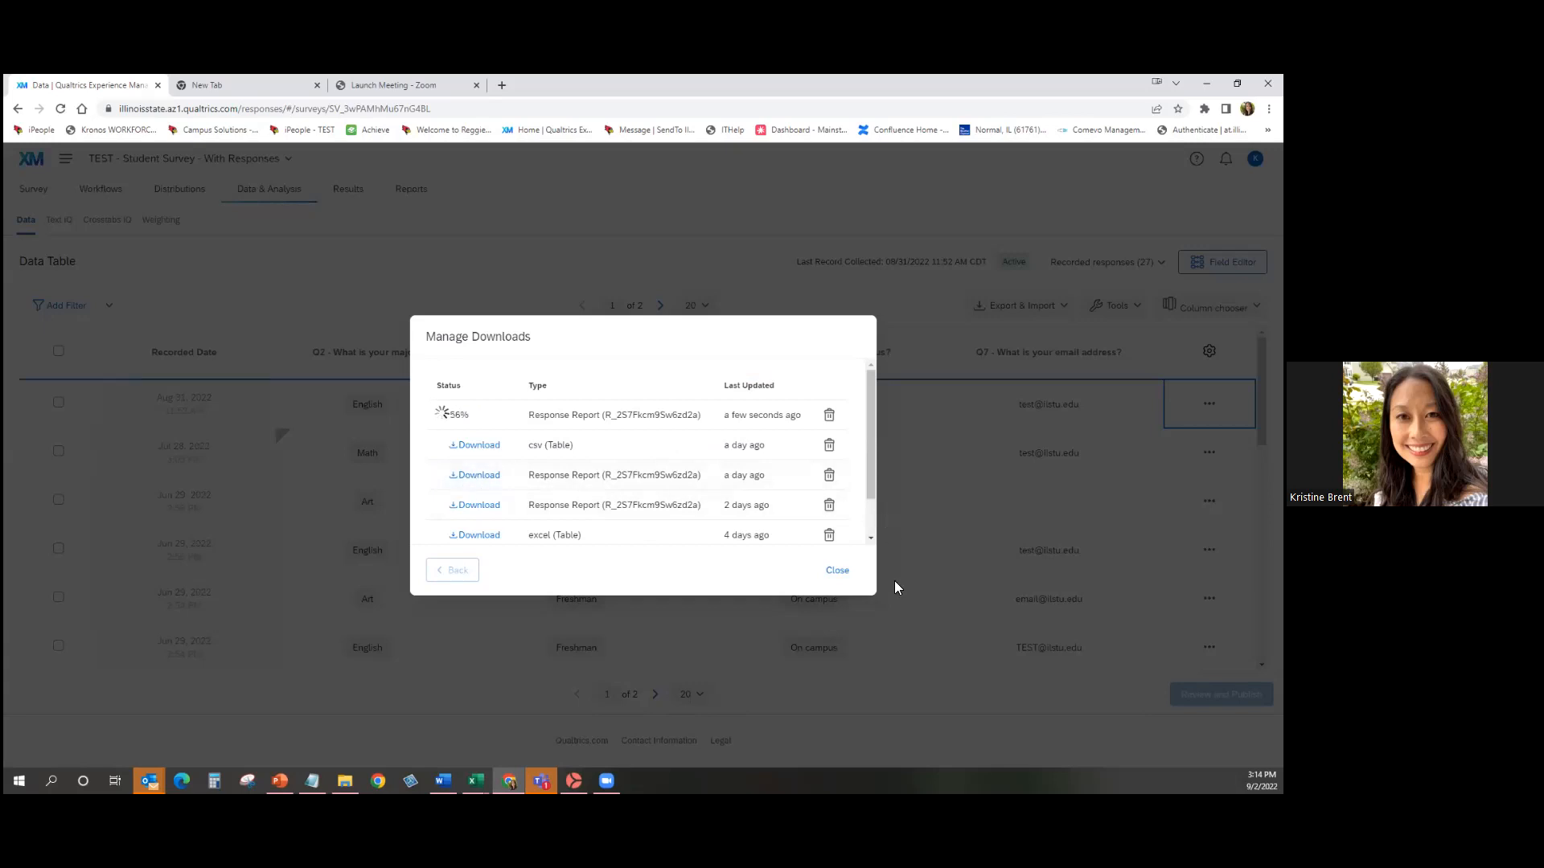
pyautogui.click(833, 576)
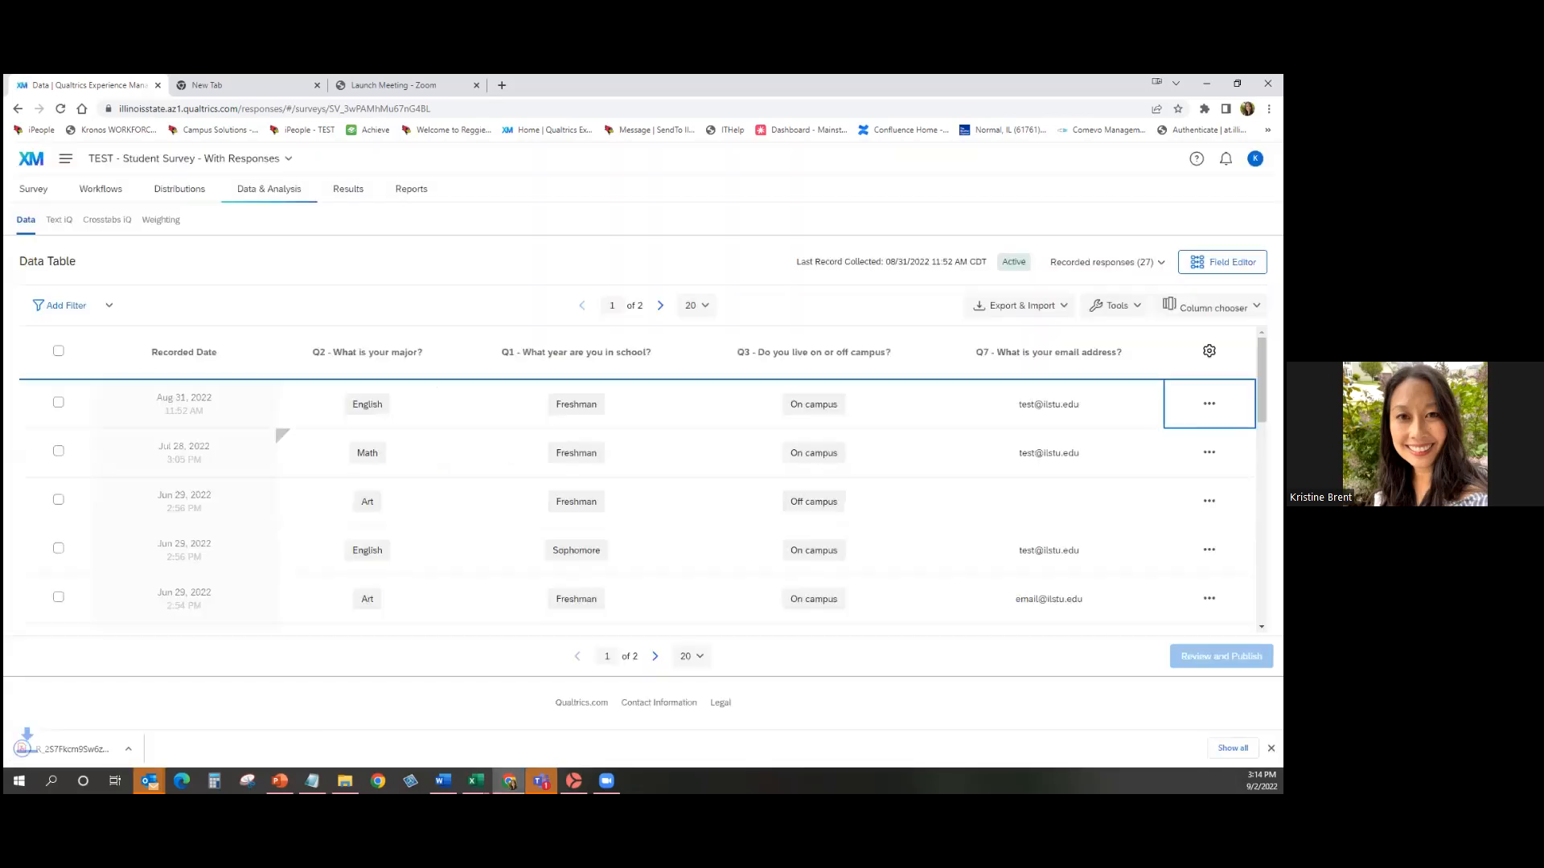
pyautogui.click(55, 743)
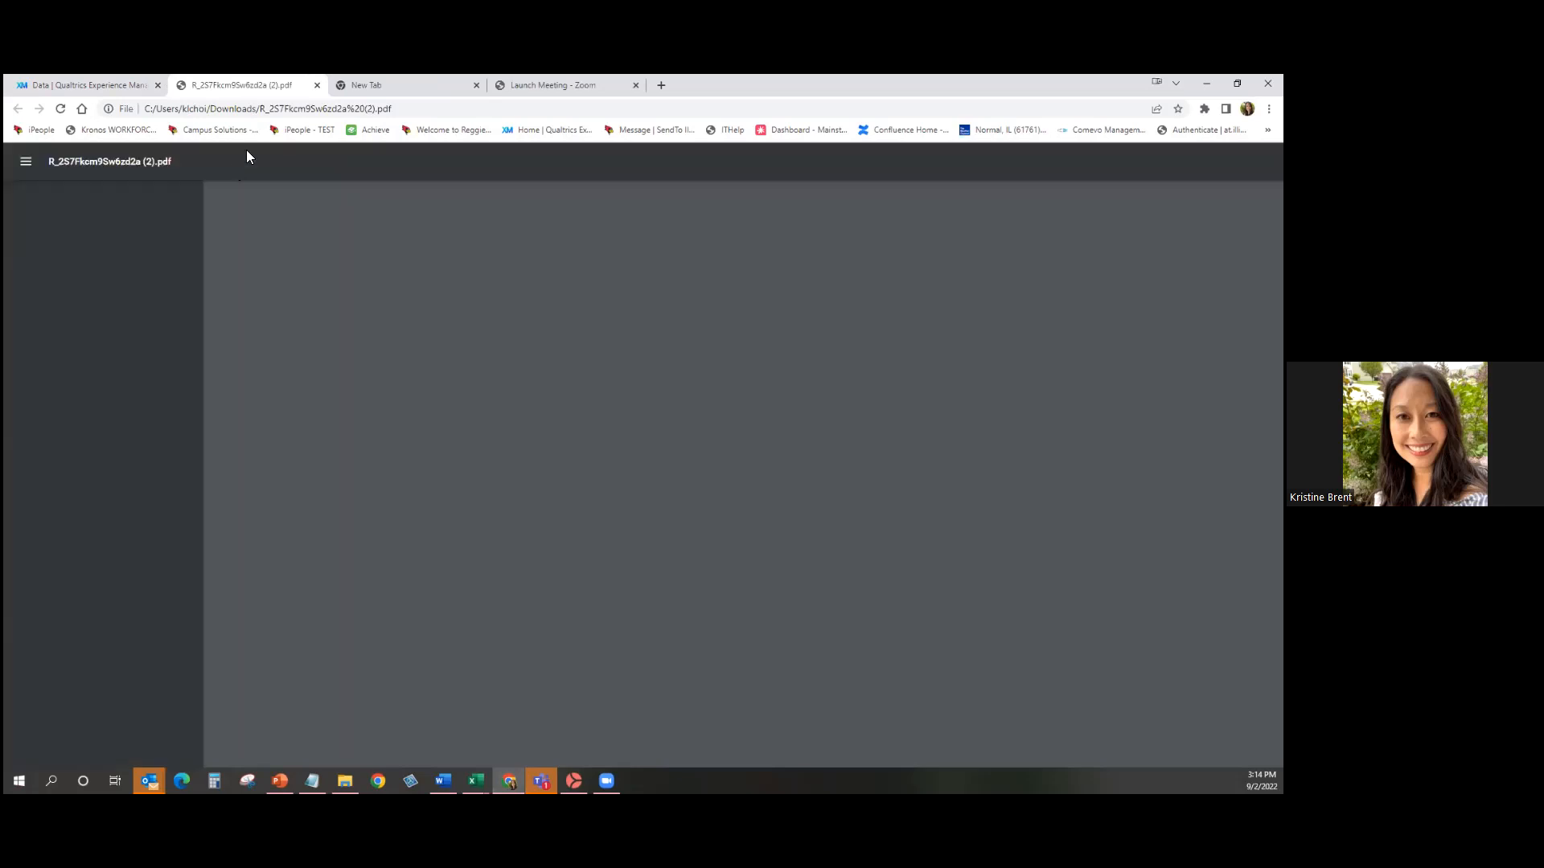
# Scroll through the two-page response PDF to its Scoring Results, then return to Qualtrics.
pyautogui.scroll(-7, 563, 378)
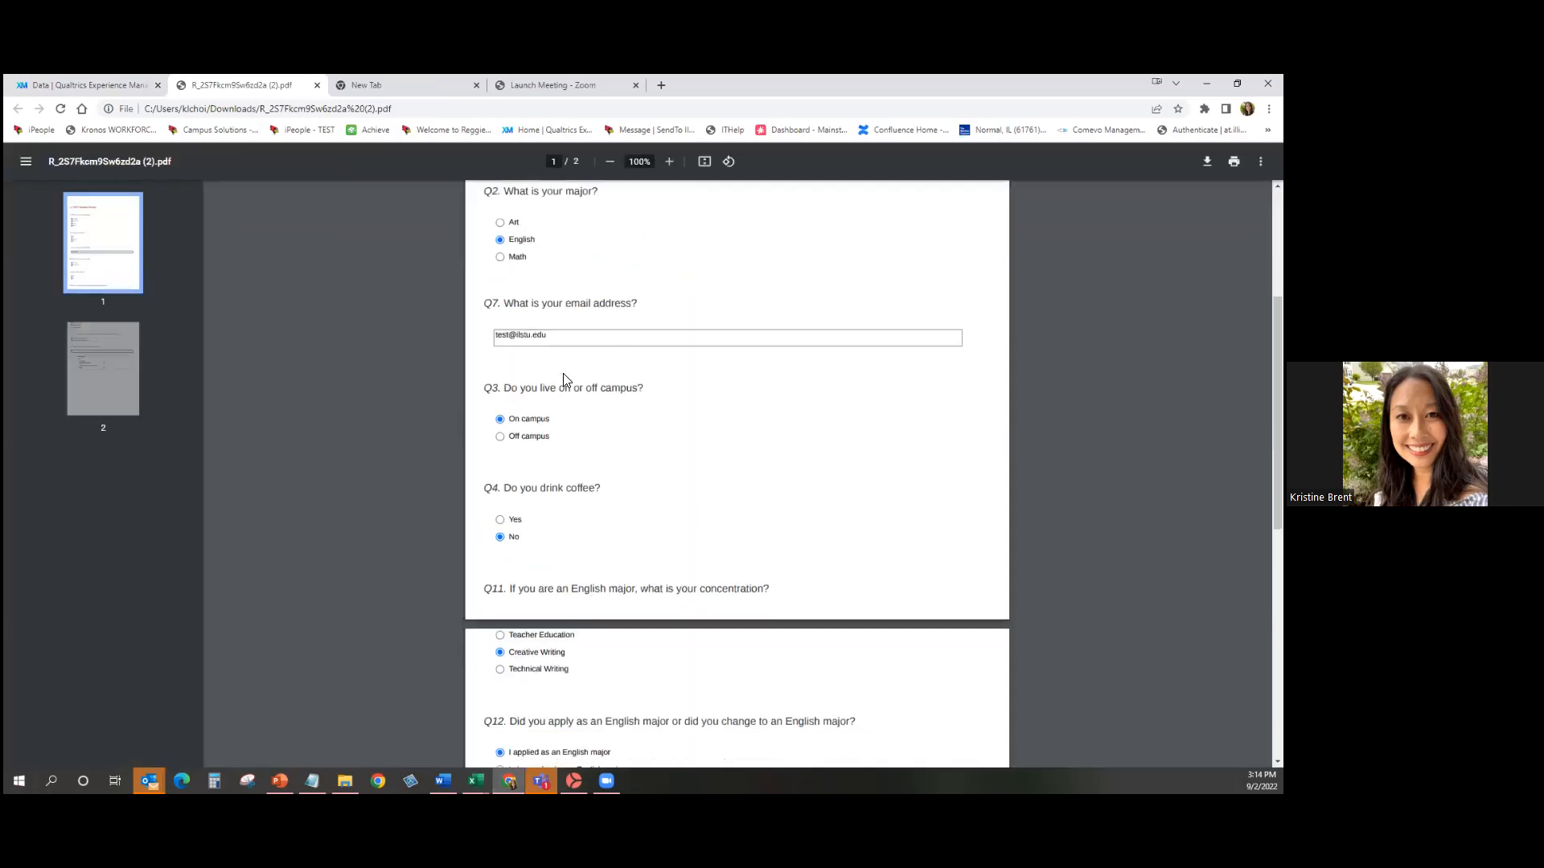
pyautogui.scroll(-2, 565, 378)
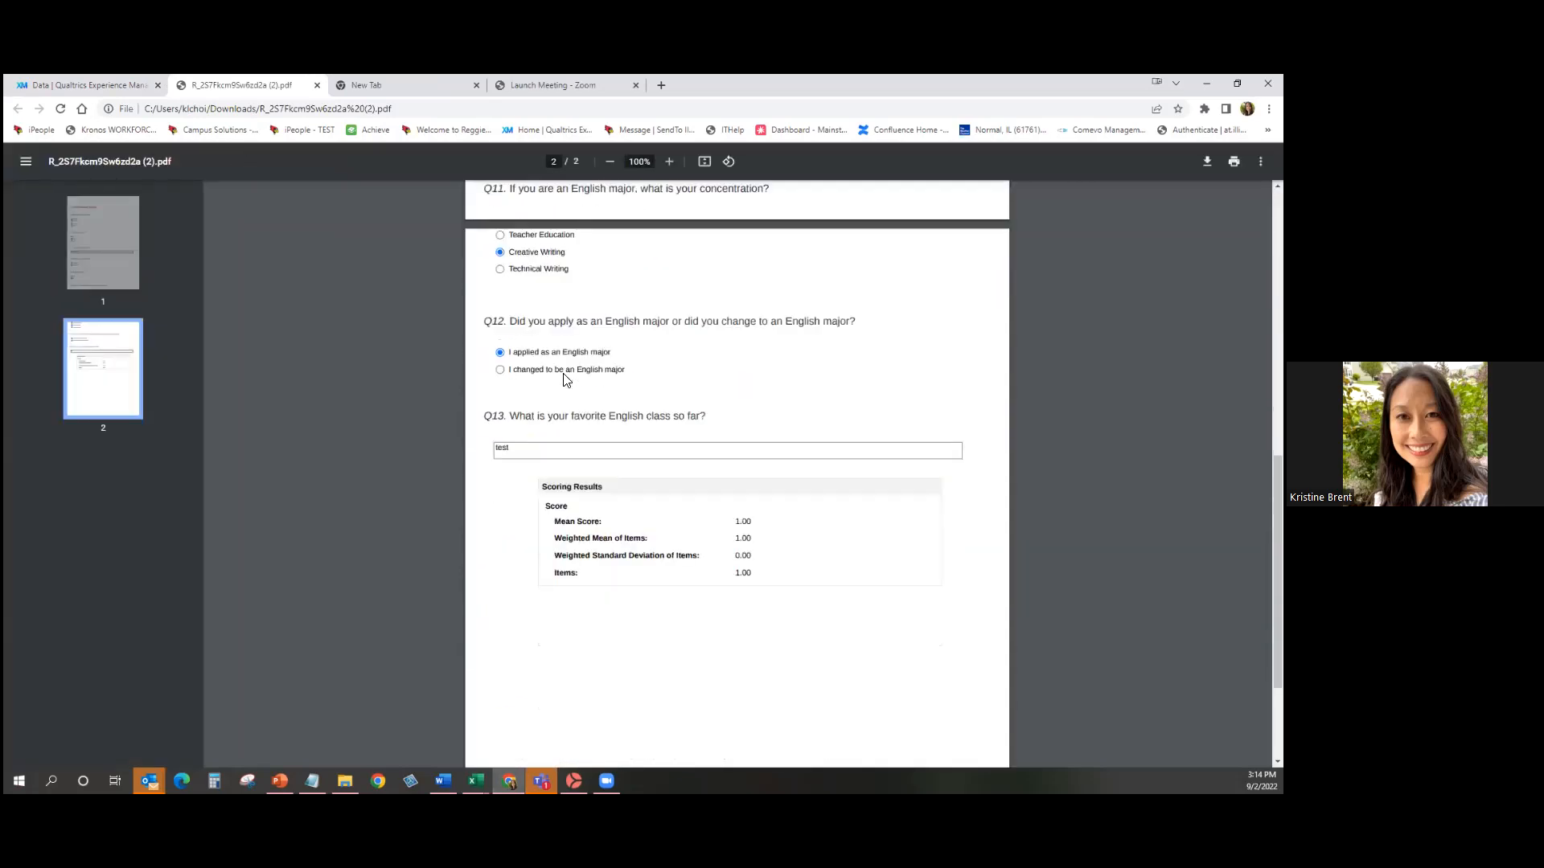
pyautogui.click(65, 85)
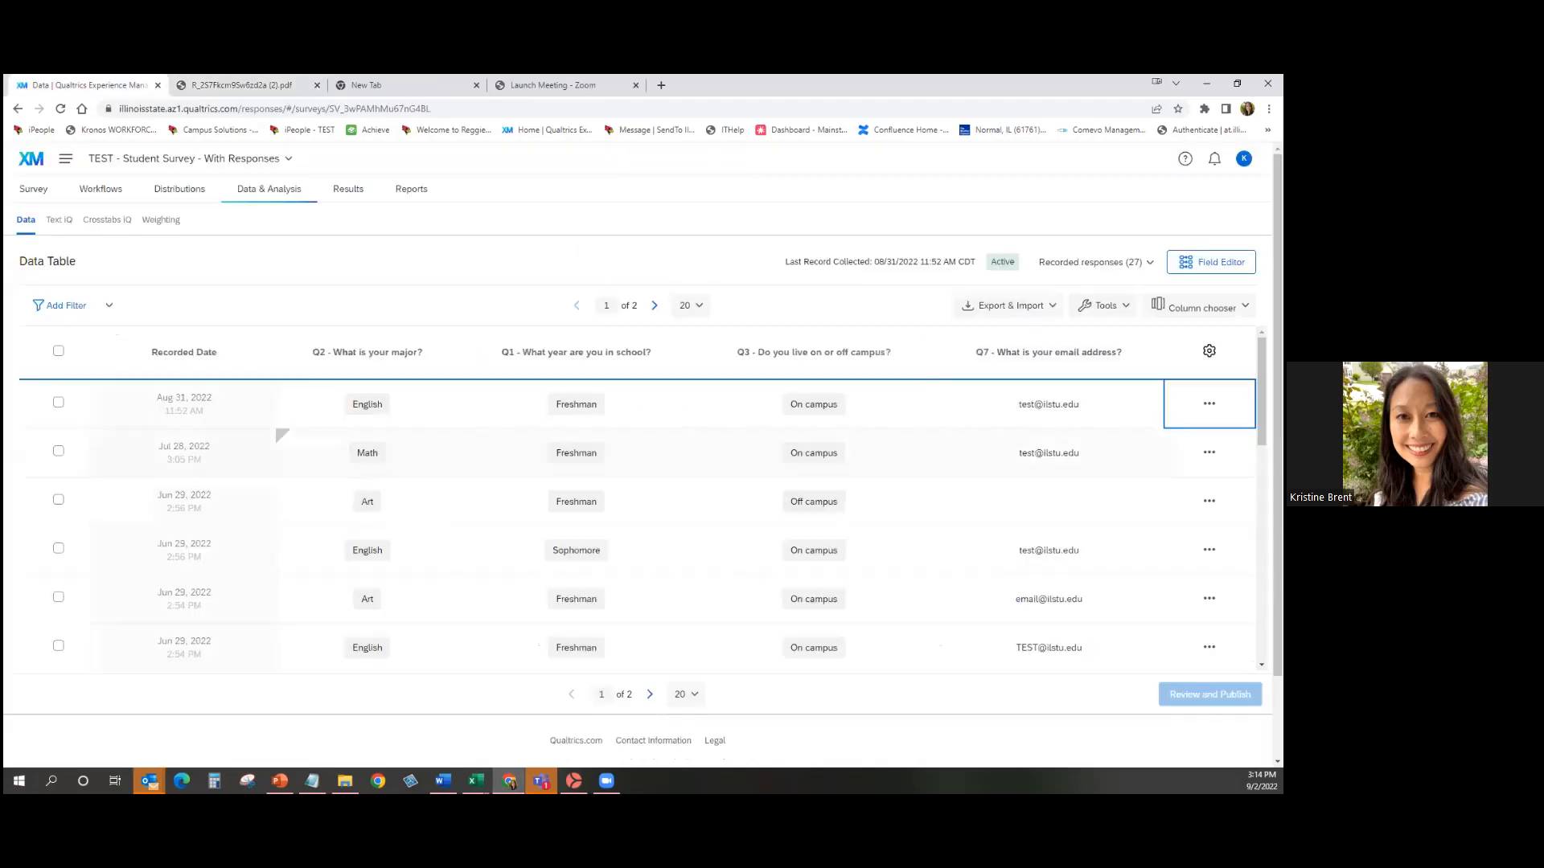
# Export the full response data table as a CSV using choice text.
pyautogui.click(1044, 313)
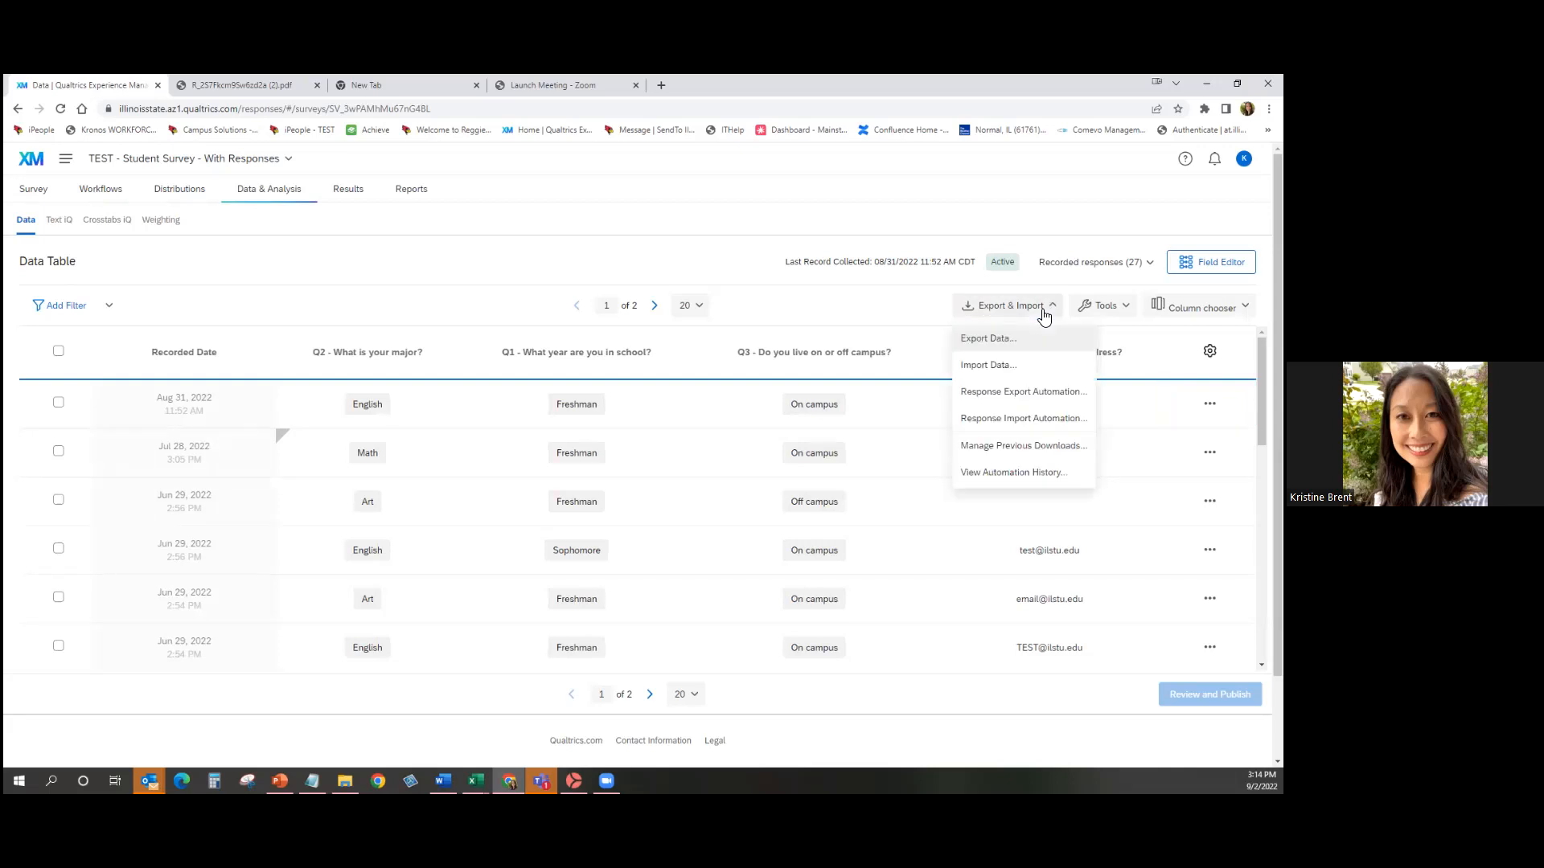
pyautogui.click(988, 338)
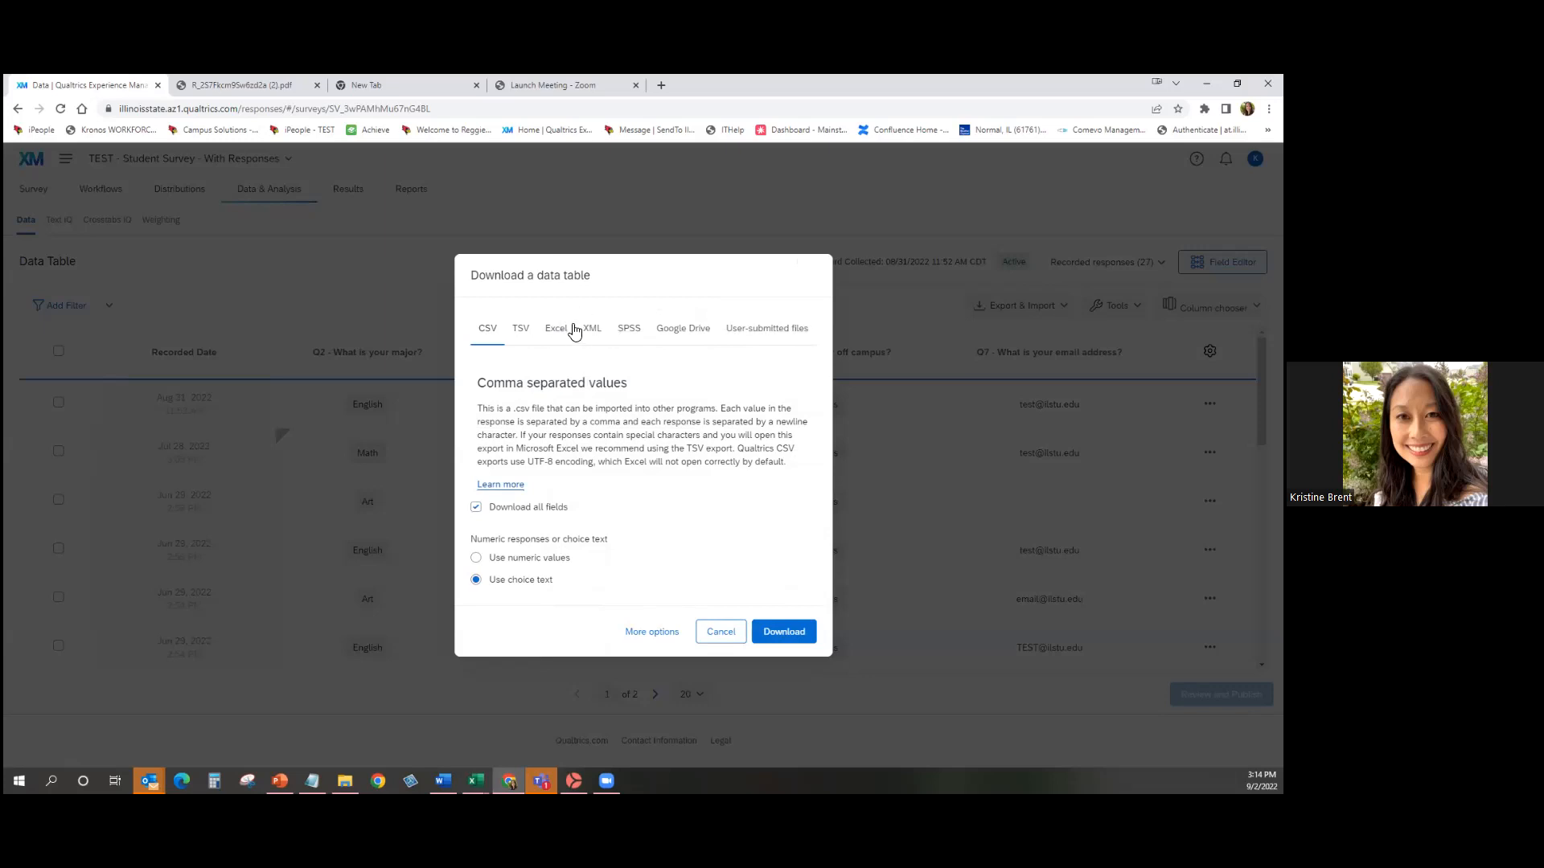
pyautogui.click(803, 633)
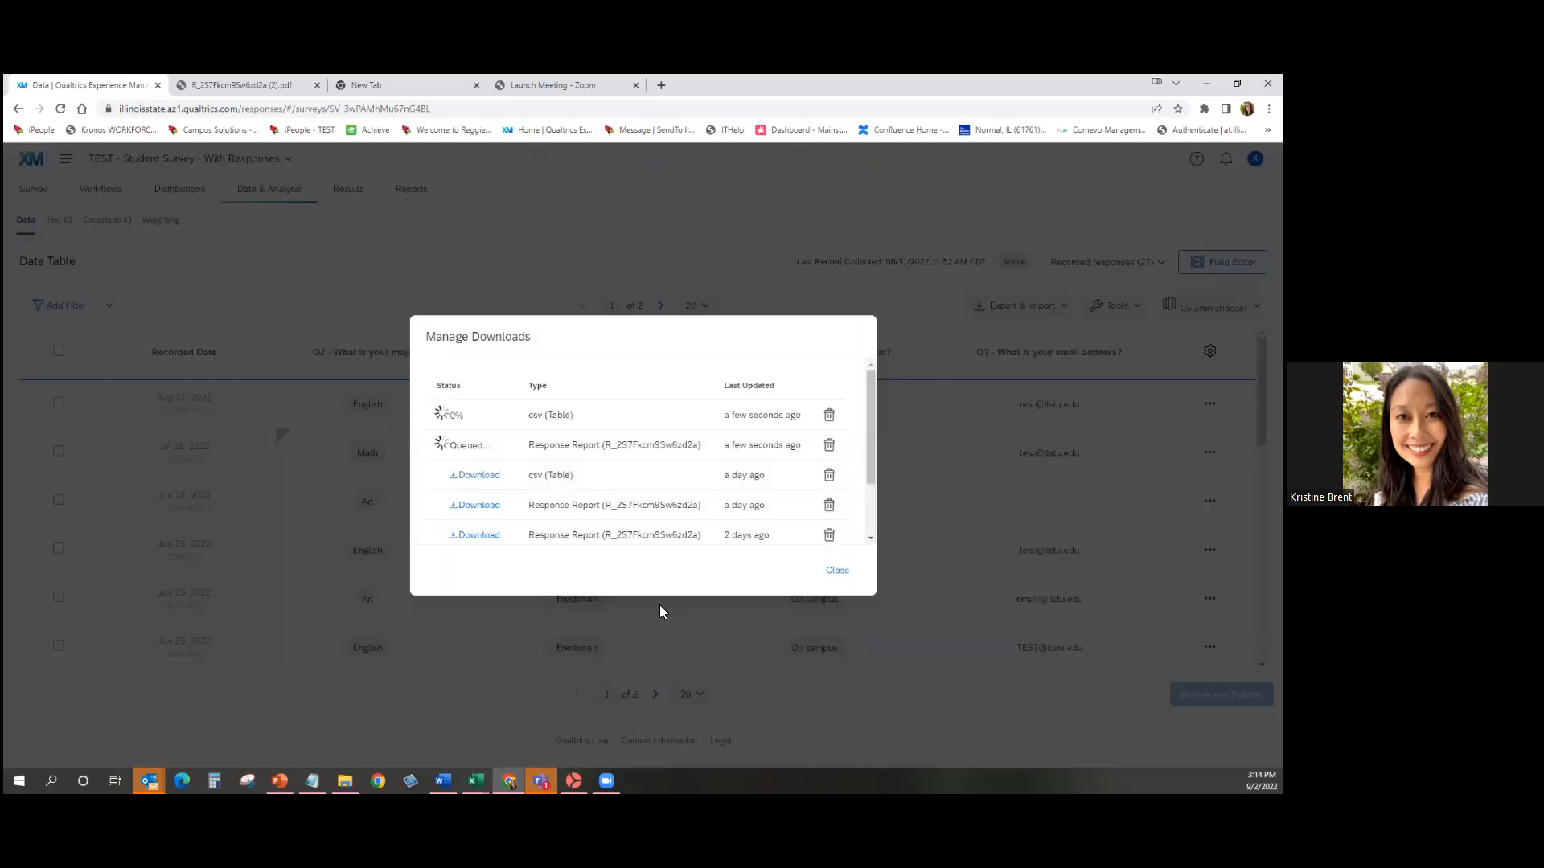
pyautogui.click(840, 572)
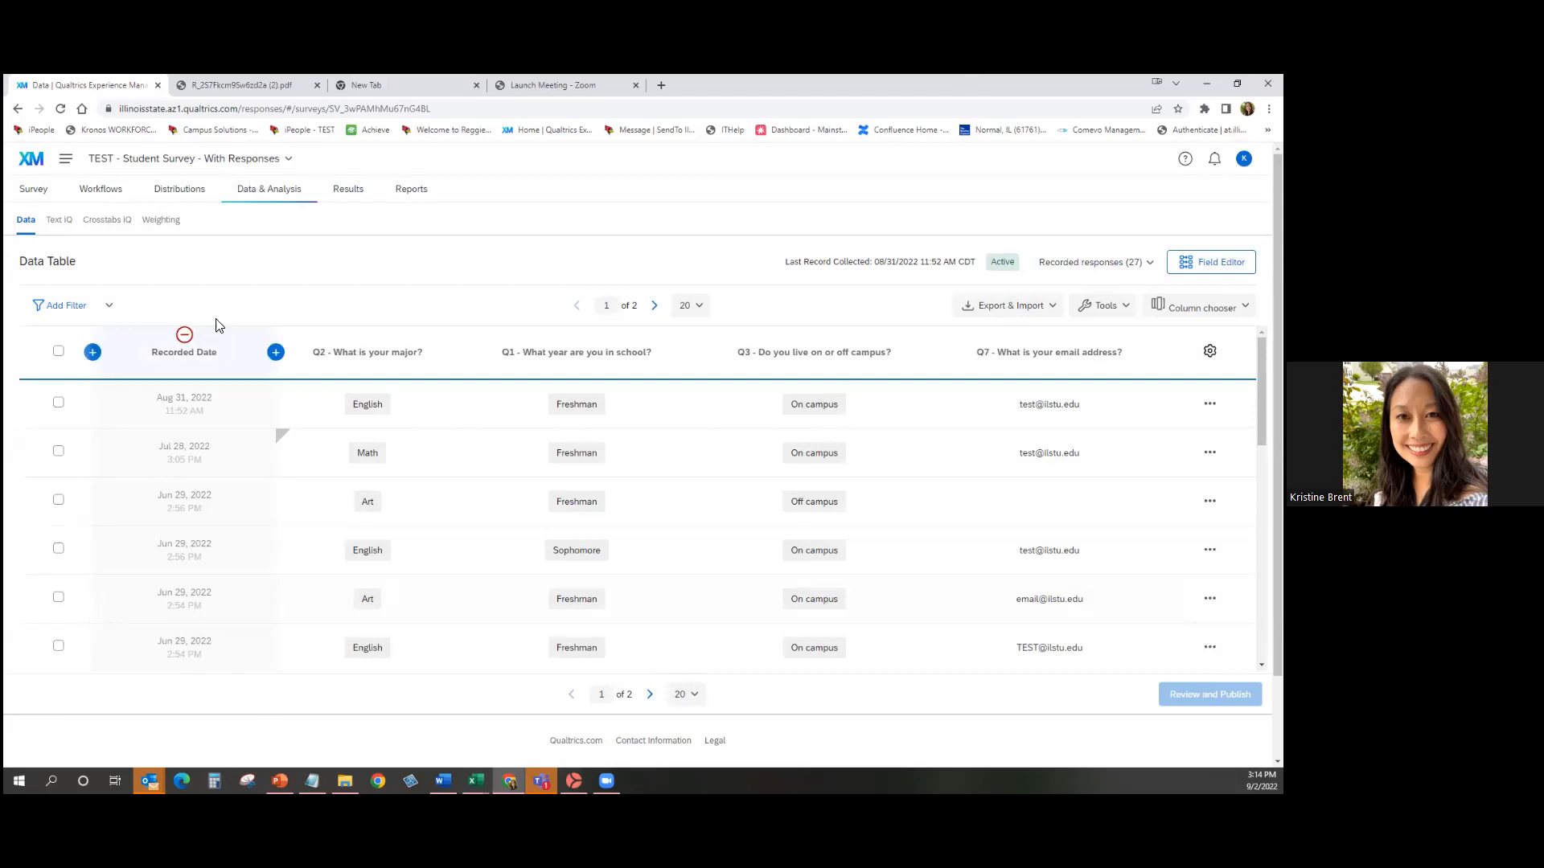
# Start a new filter named Art Major matching All conditions on Q2 - What is your major?
pyautogui.click(77, 316)
pyautogui.tripleClick(426, 419)
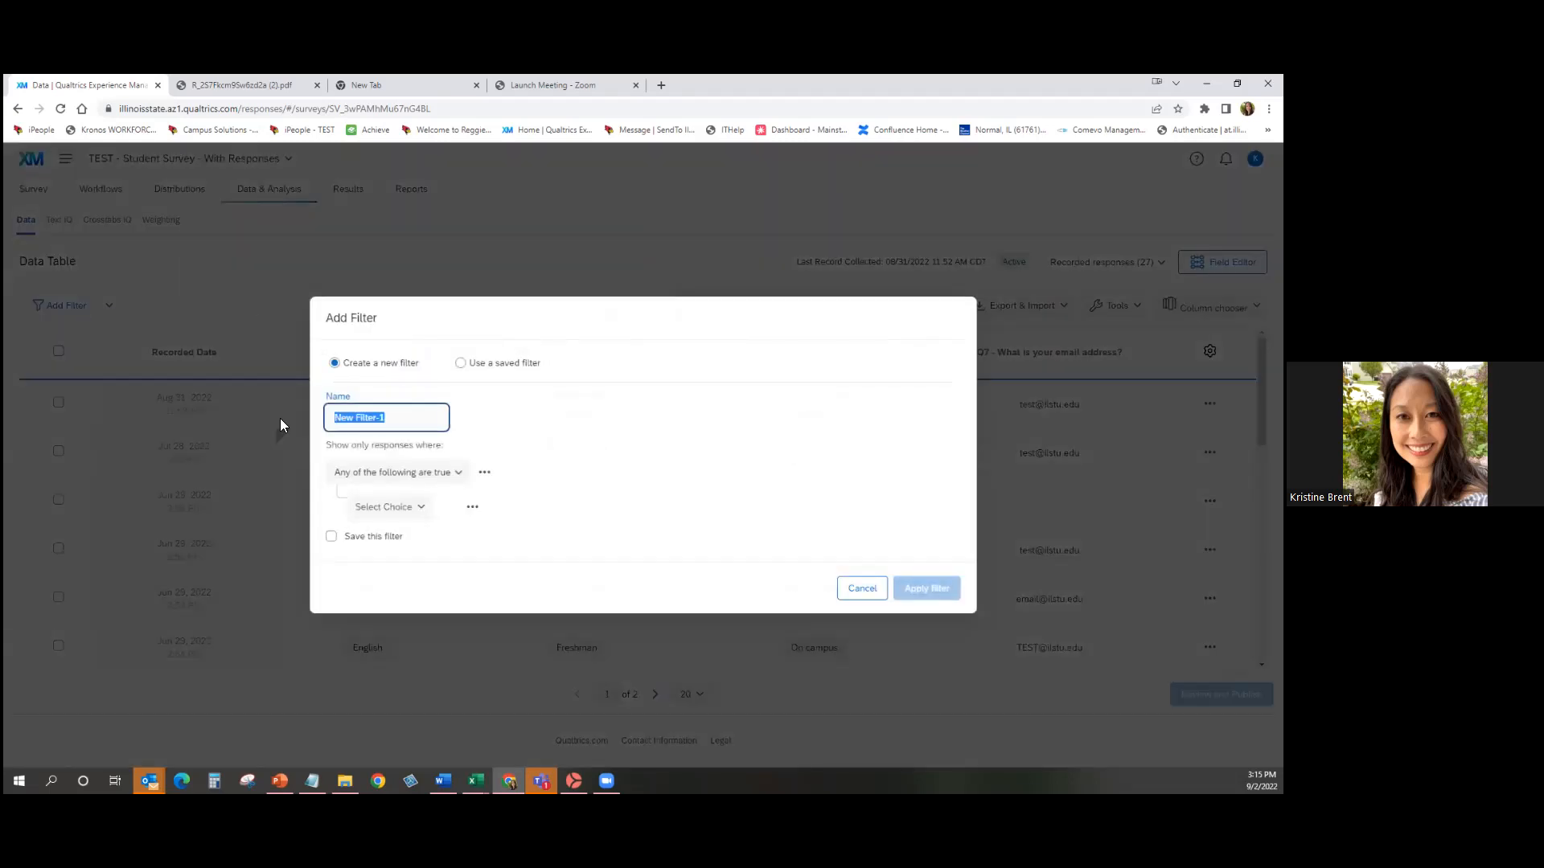
pyautogui.write('Art')
pyautogui.click(424, 472)
pyautogui.click(432, 531)
pyautogui.click(424, 508)
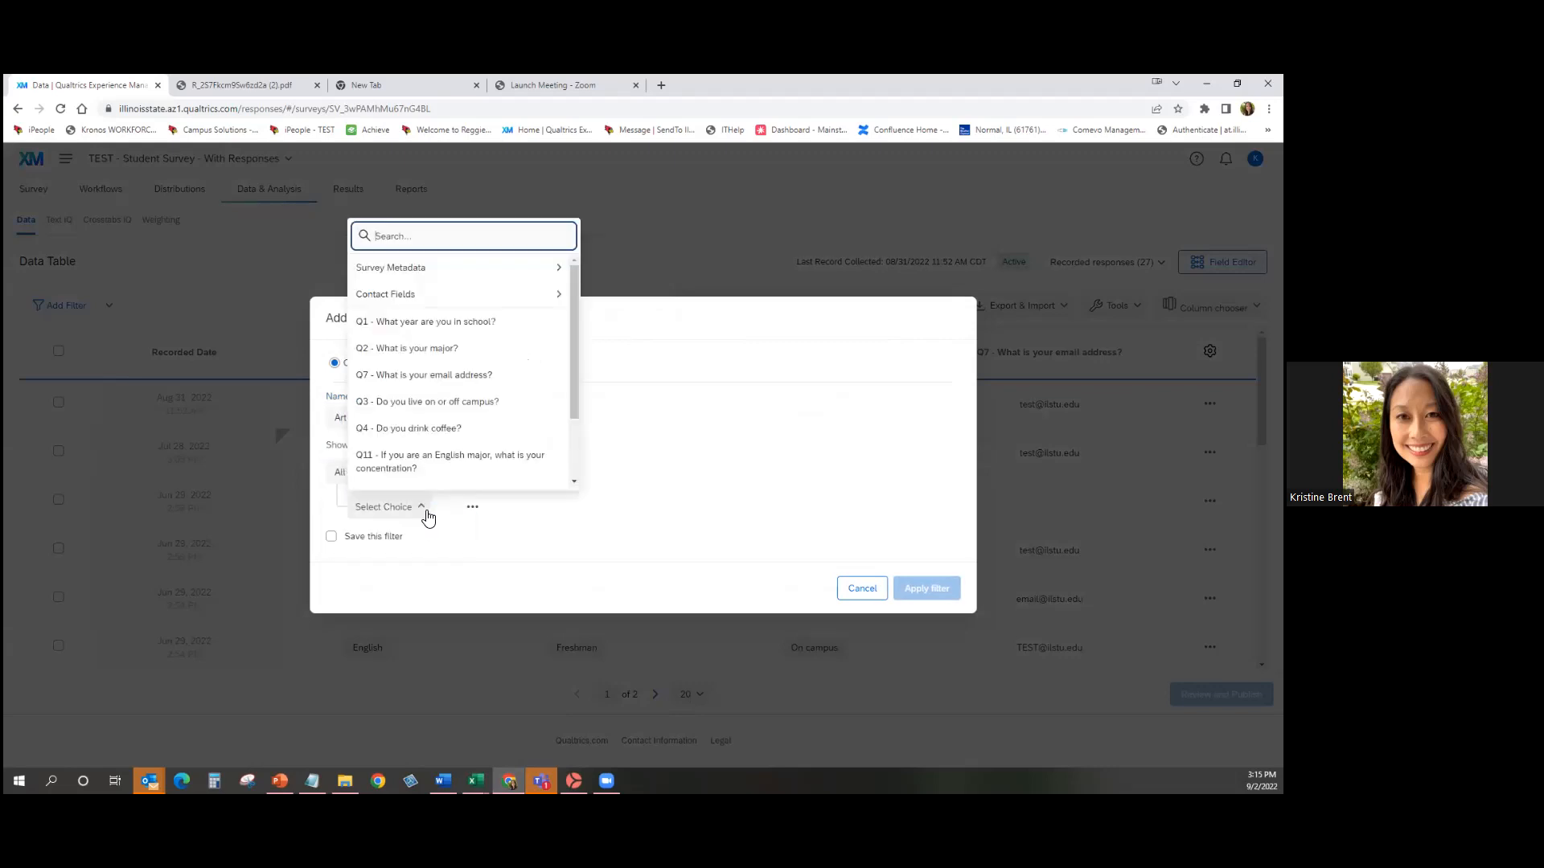
pyautogui.click(483, 350)
# Set the condition to Is 1 - Art, save the filter, and apply it to show 14 responses.
pyautogui.click(487, 508)
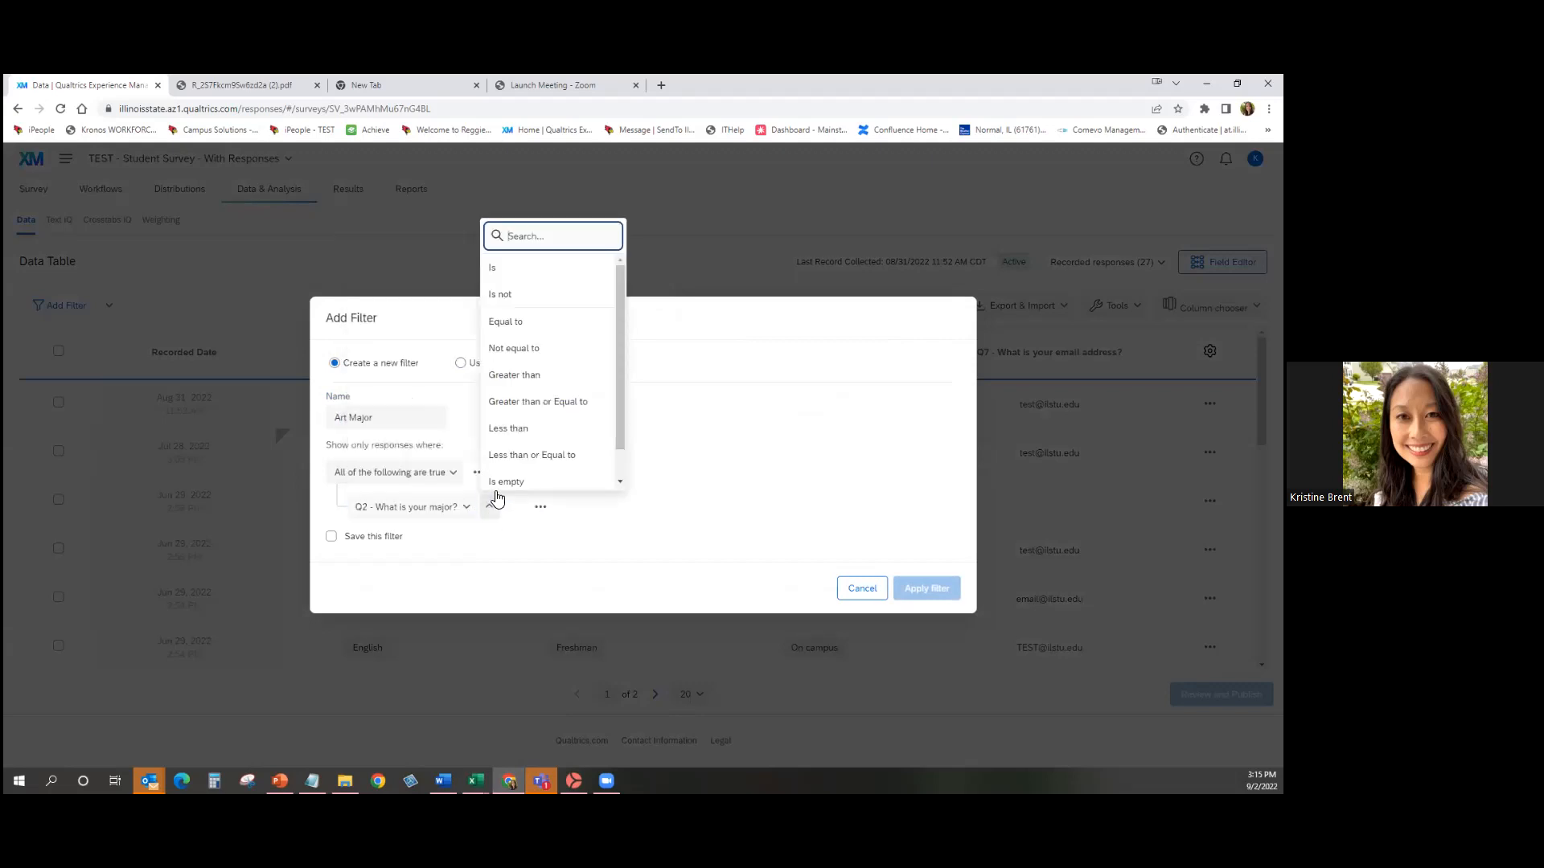
pyautogui.click(535, 269)
pyautogui.click(527, 508)
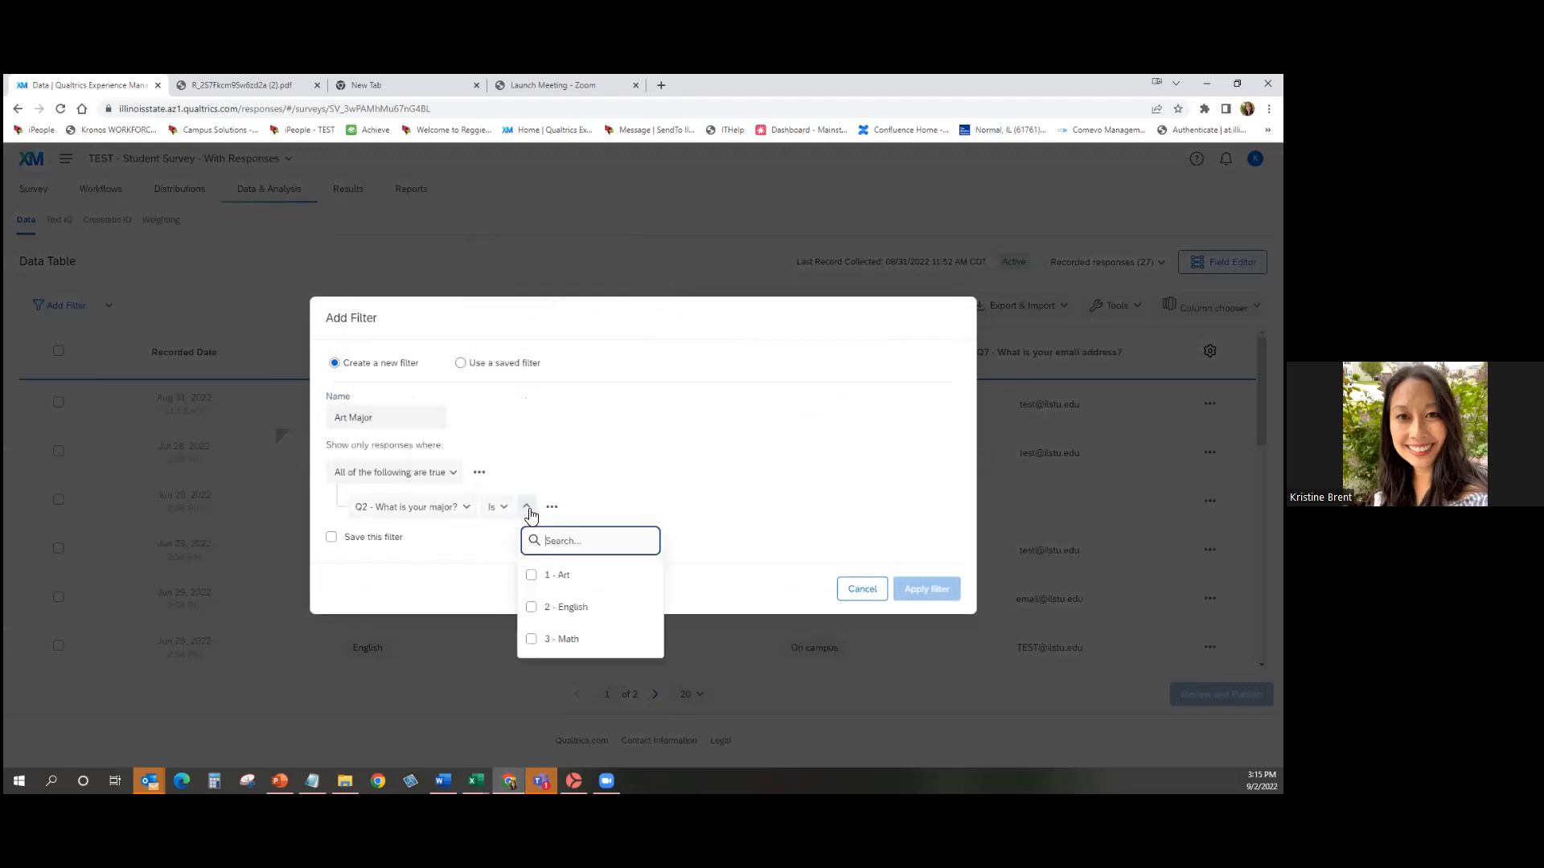
pyautogui.click(572, 574)
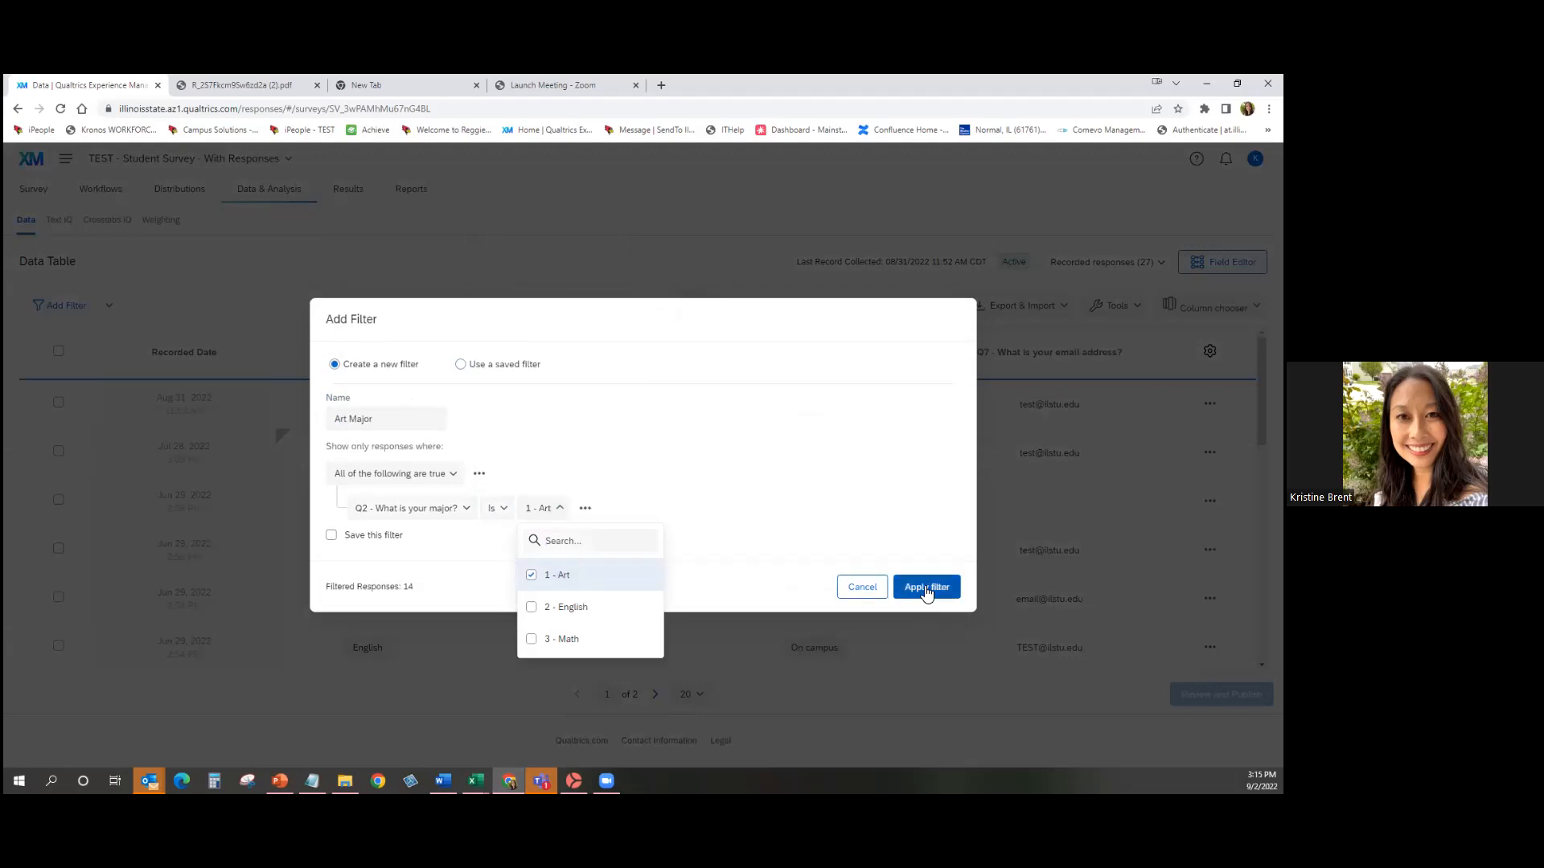
pyautogui.click(882, 500)
pyautogui.click(331, 536)
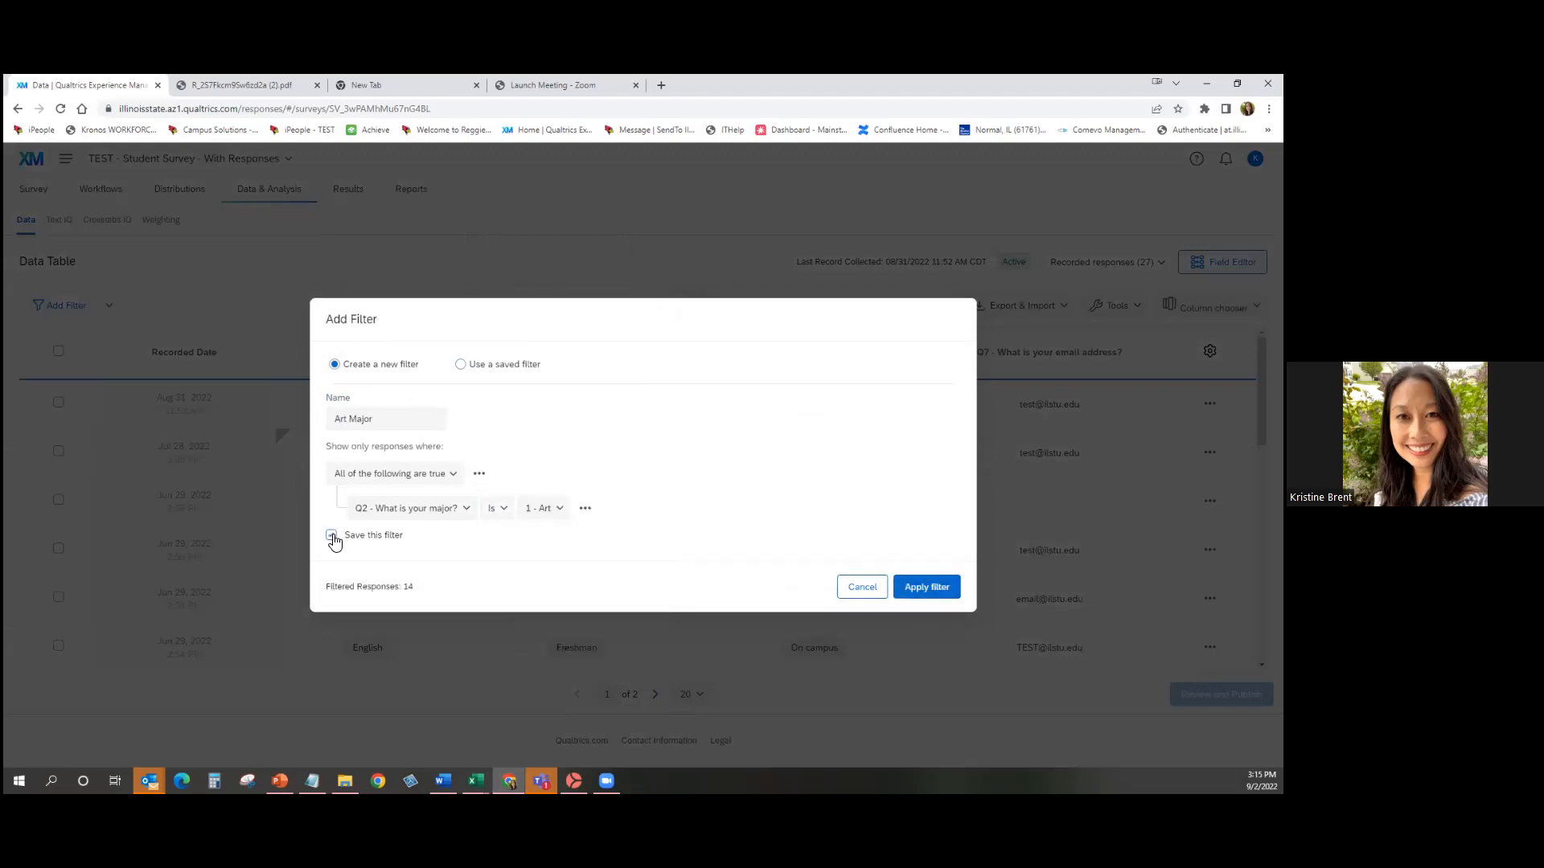
pyautogui.click(953, 598)
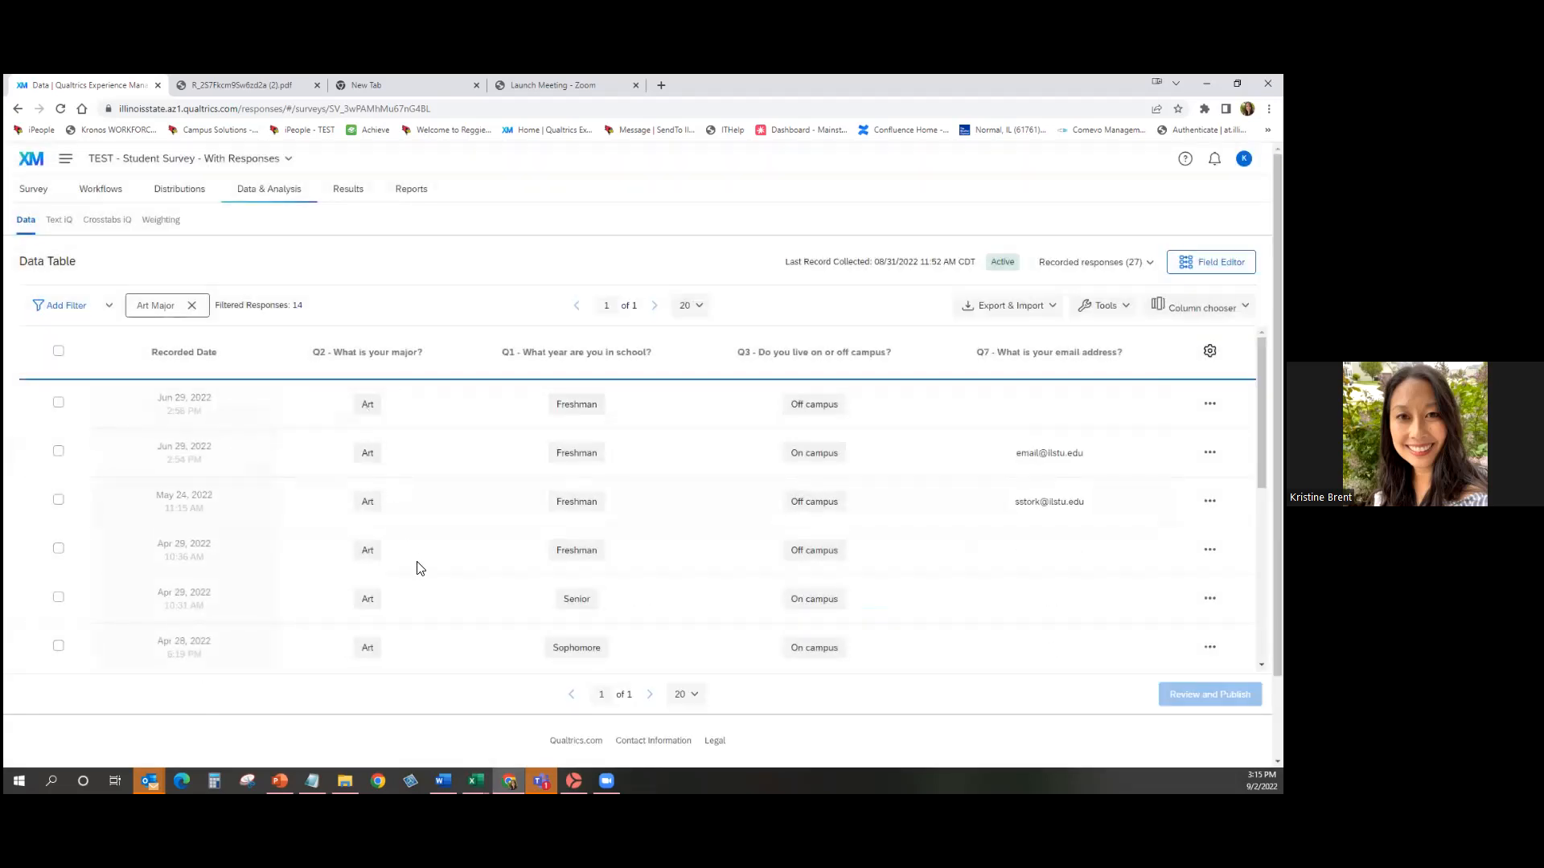
pyautogui.scroll(-3, 417, 569)
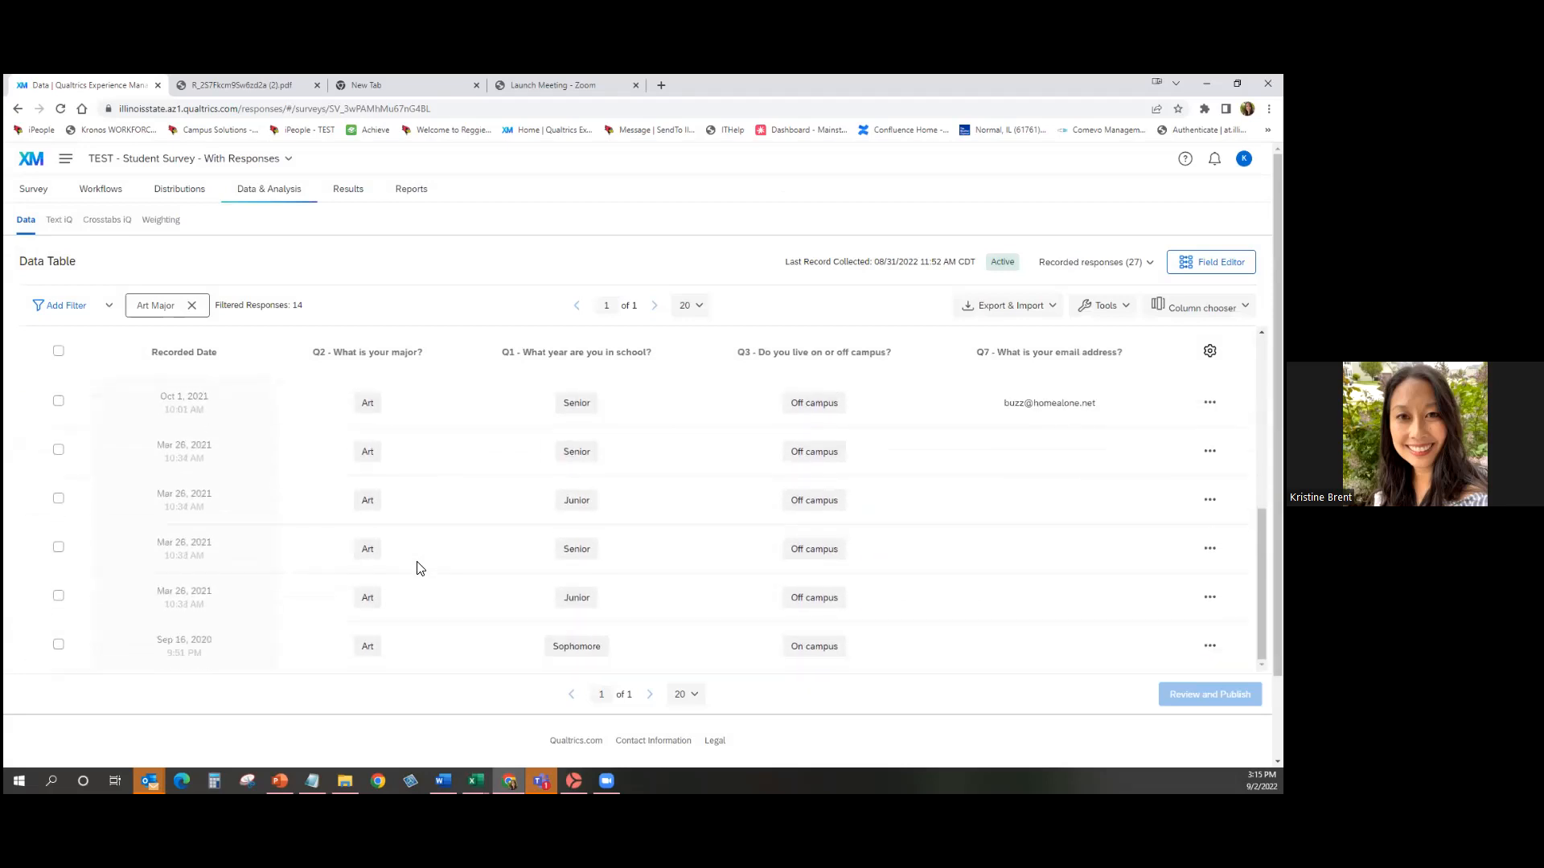
pyautogui.scroll(2, 417, 569)
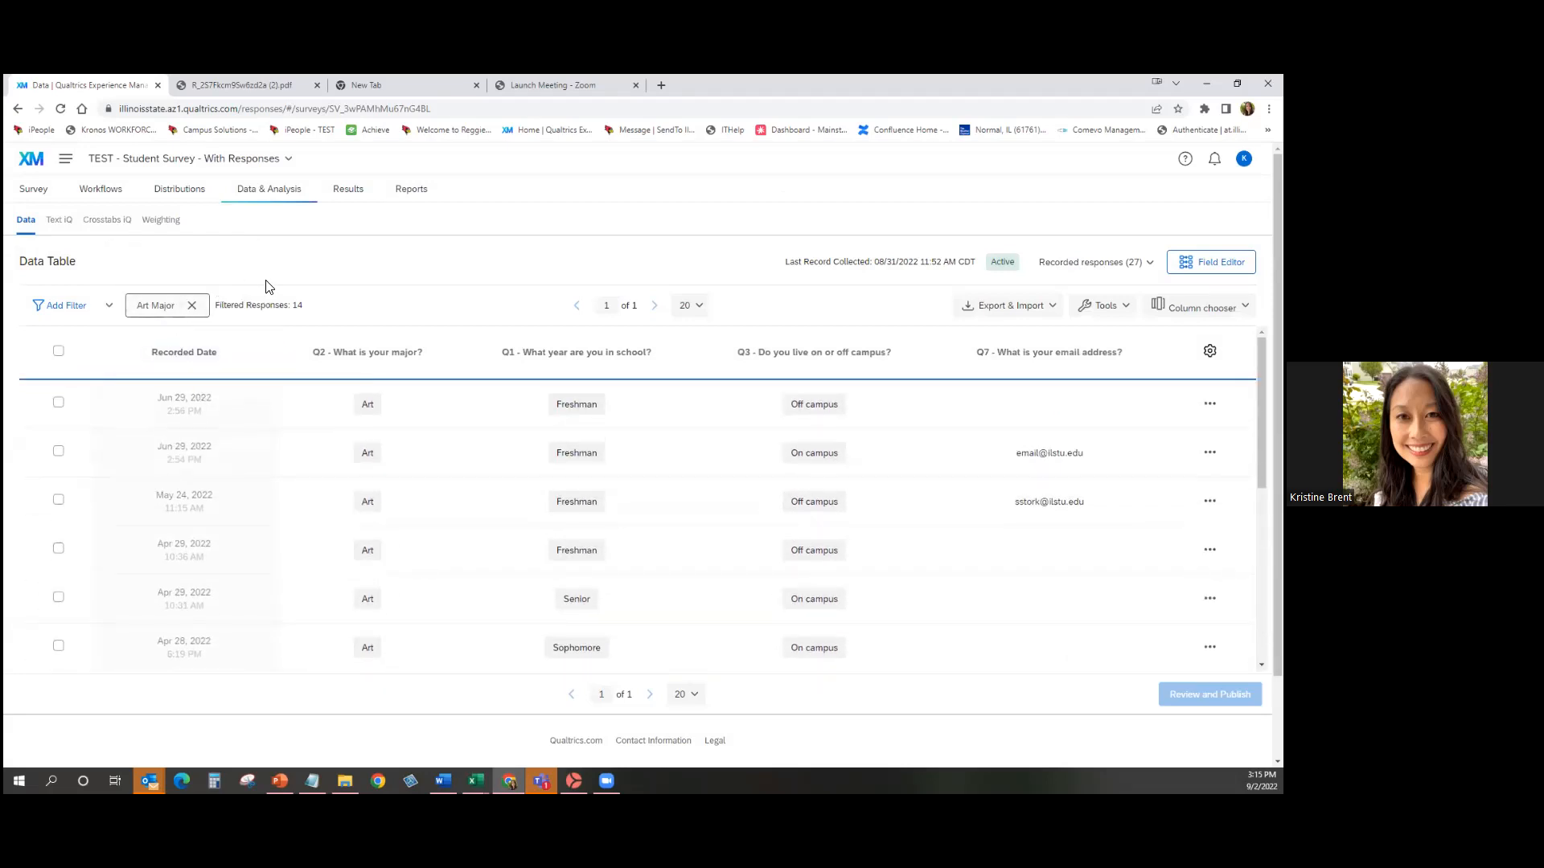
# Swap the Art Major filter for a new Math Major filter (Q2 is 3 - Math), then remove it.
pyautogui.click(193, 306)
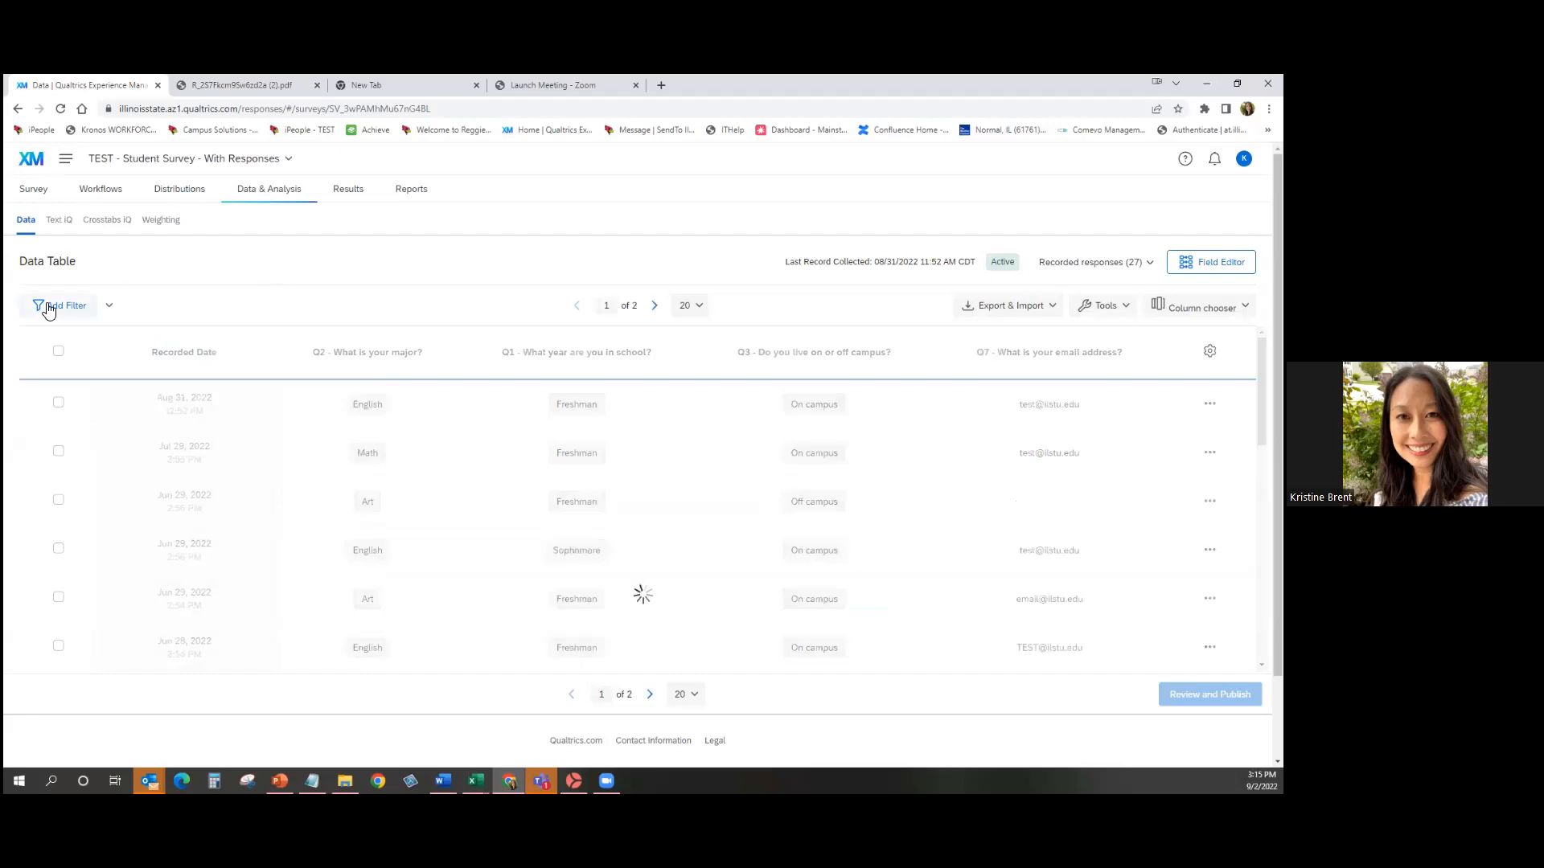
pyautogui.click(49, 307)
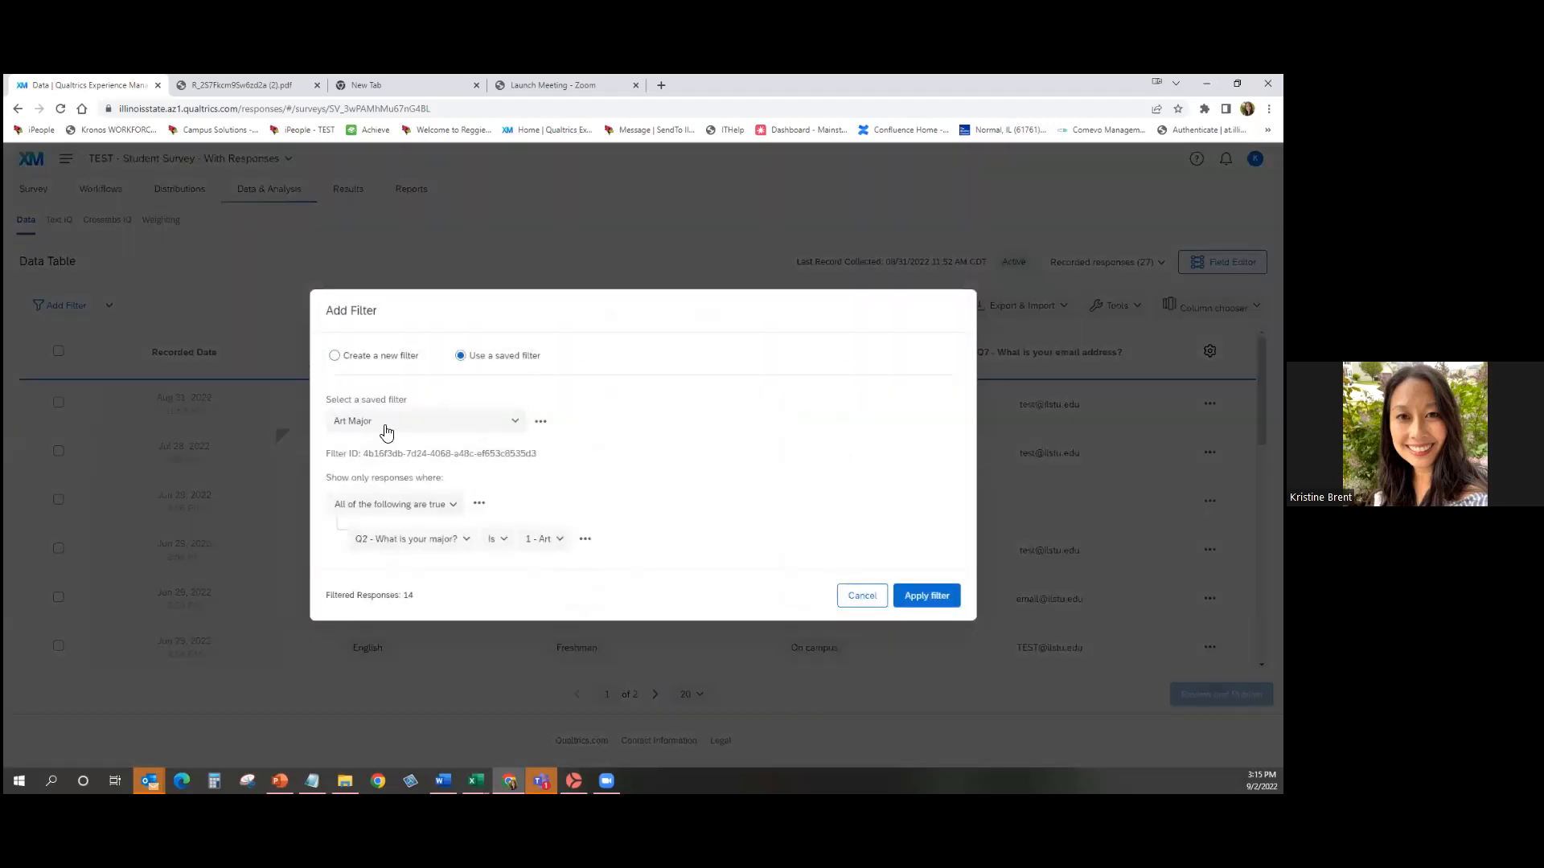
pyautogui.click(335, 355)
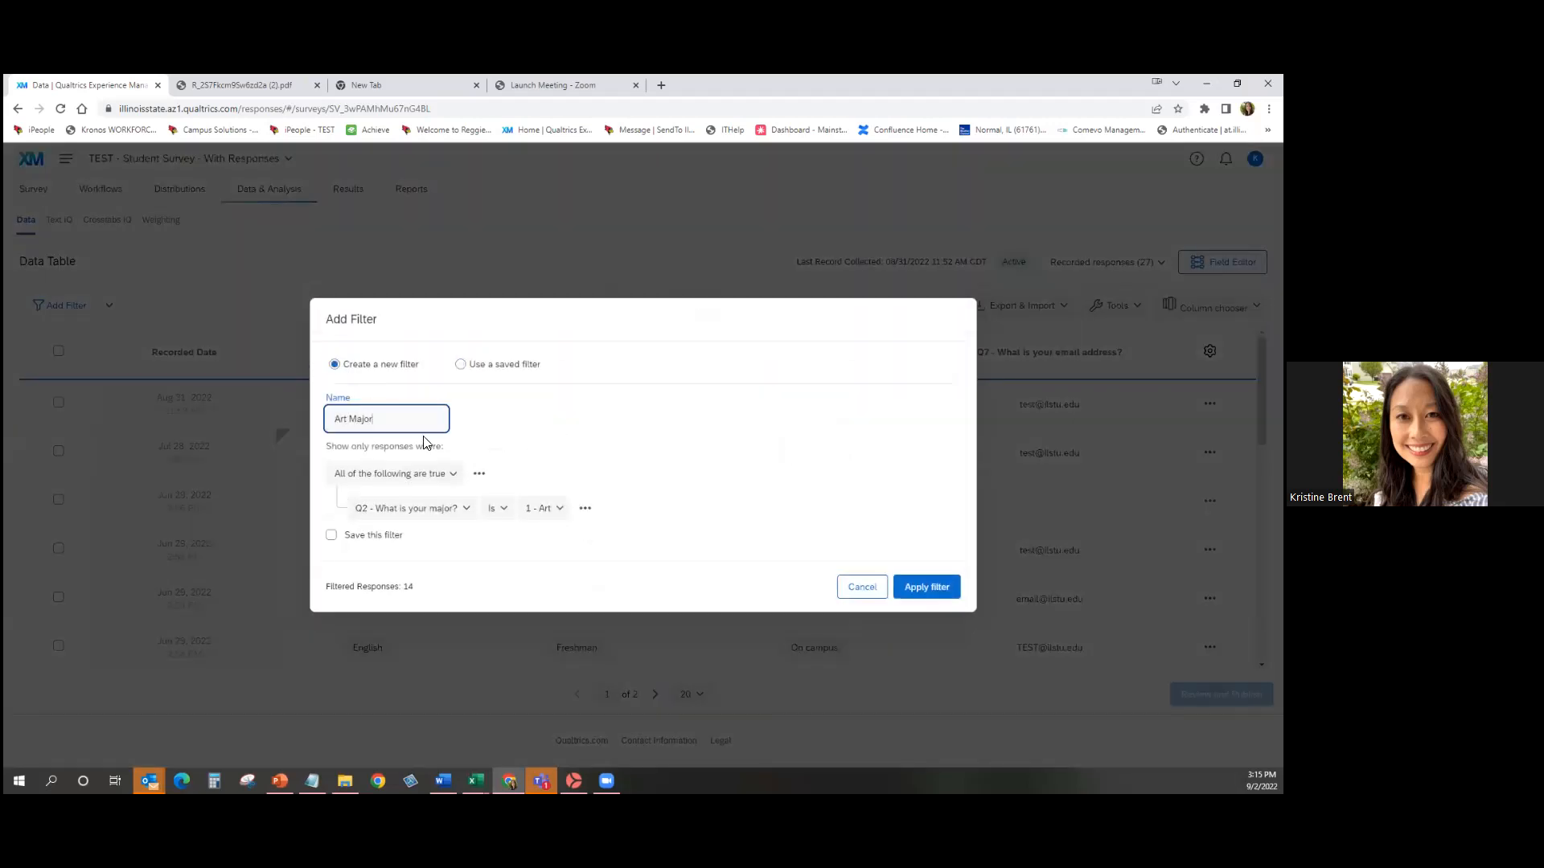
pyautogui.moveTo(350, 419); pyautogui.dragTo(325, 420)
pyautogui.write('Math')
pyautogui.click(538, 507)
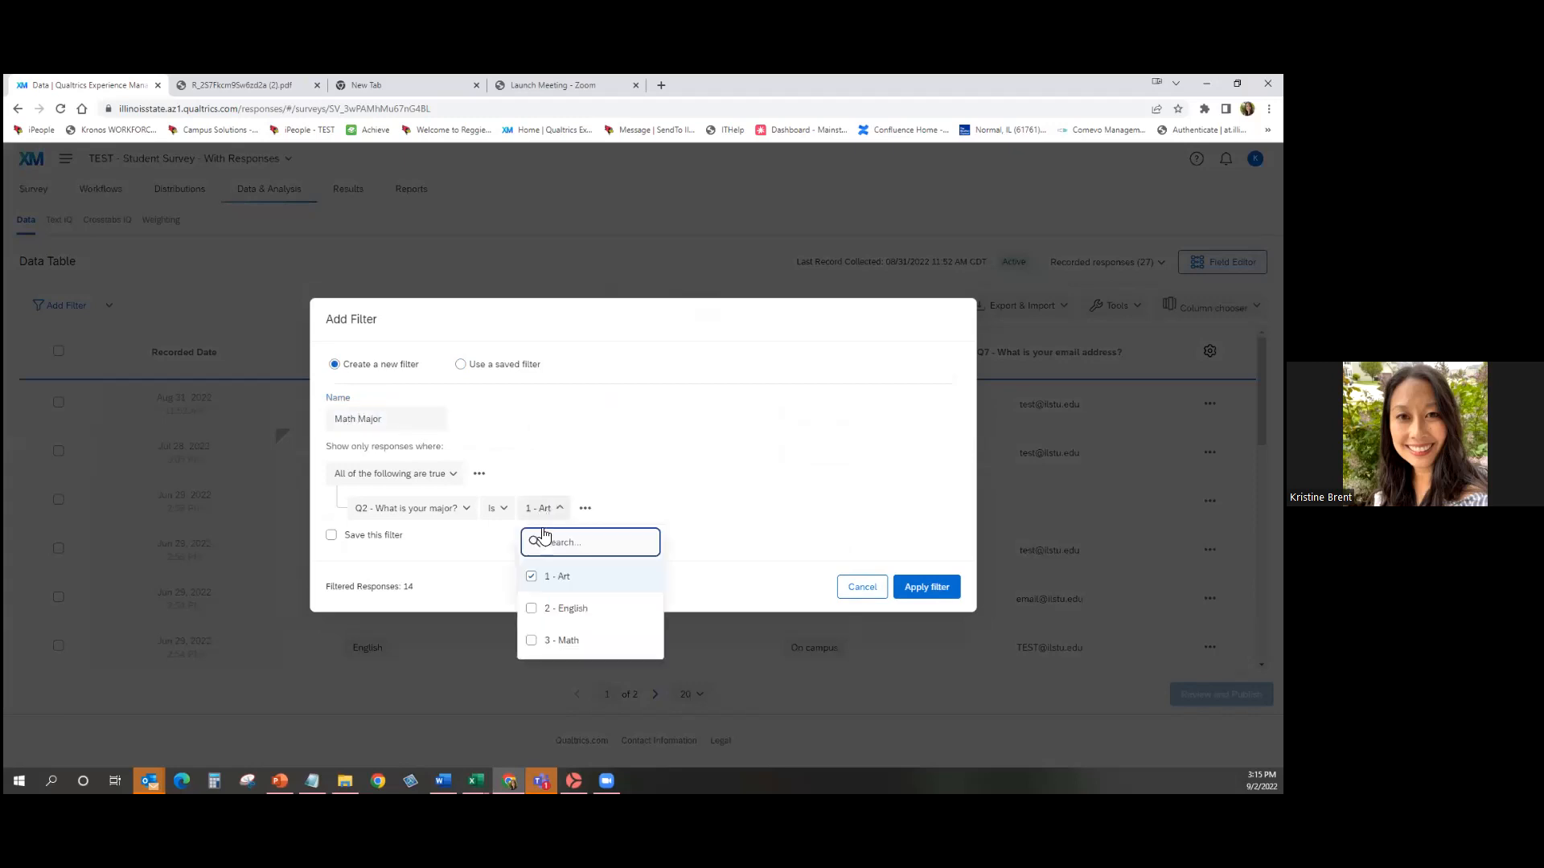
pyautogui.click(532, 577)
pyautogui.click(532, 640)
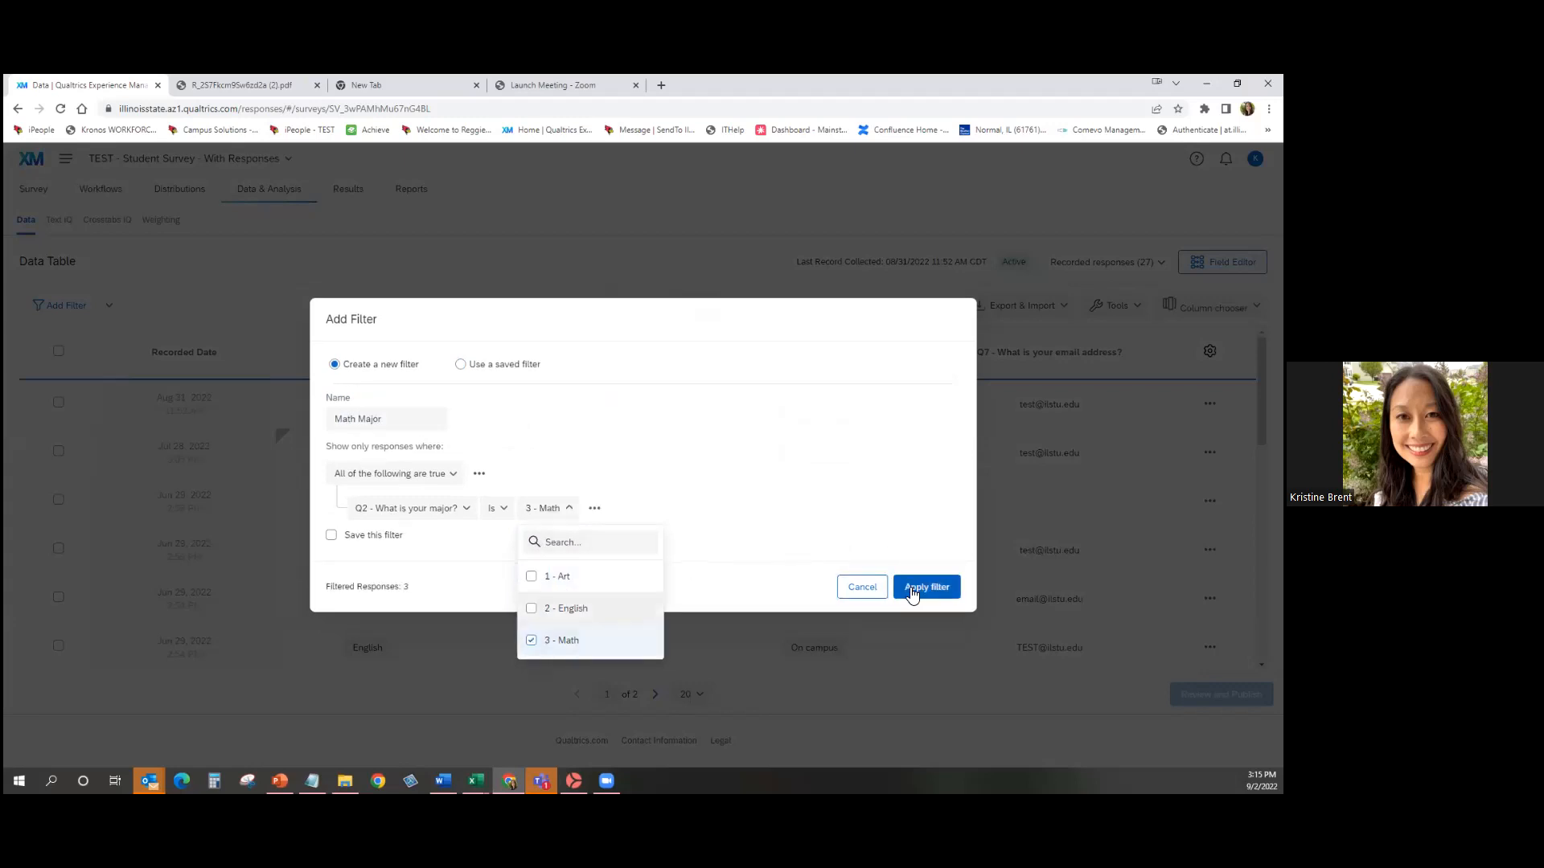
pyautogui.click(924, 587)
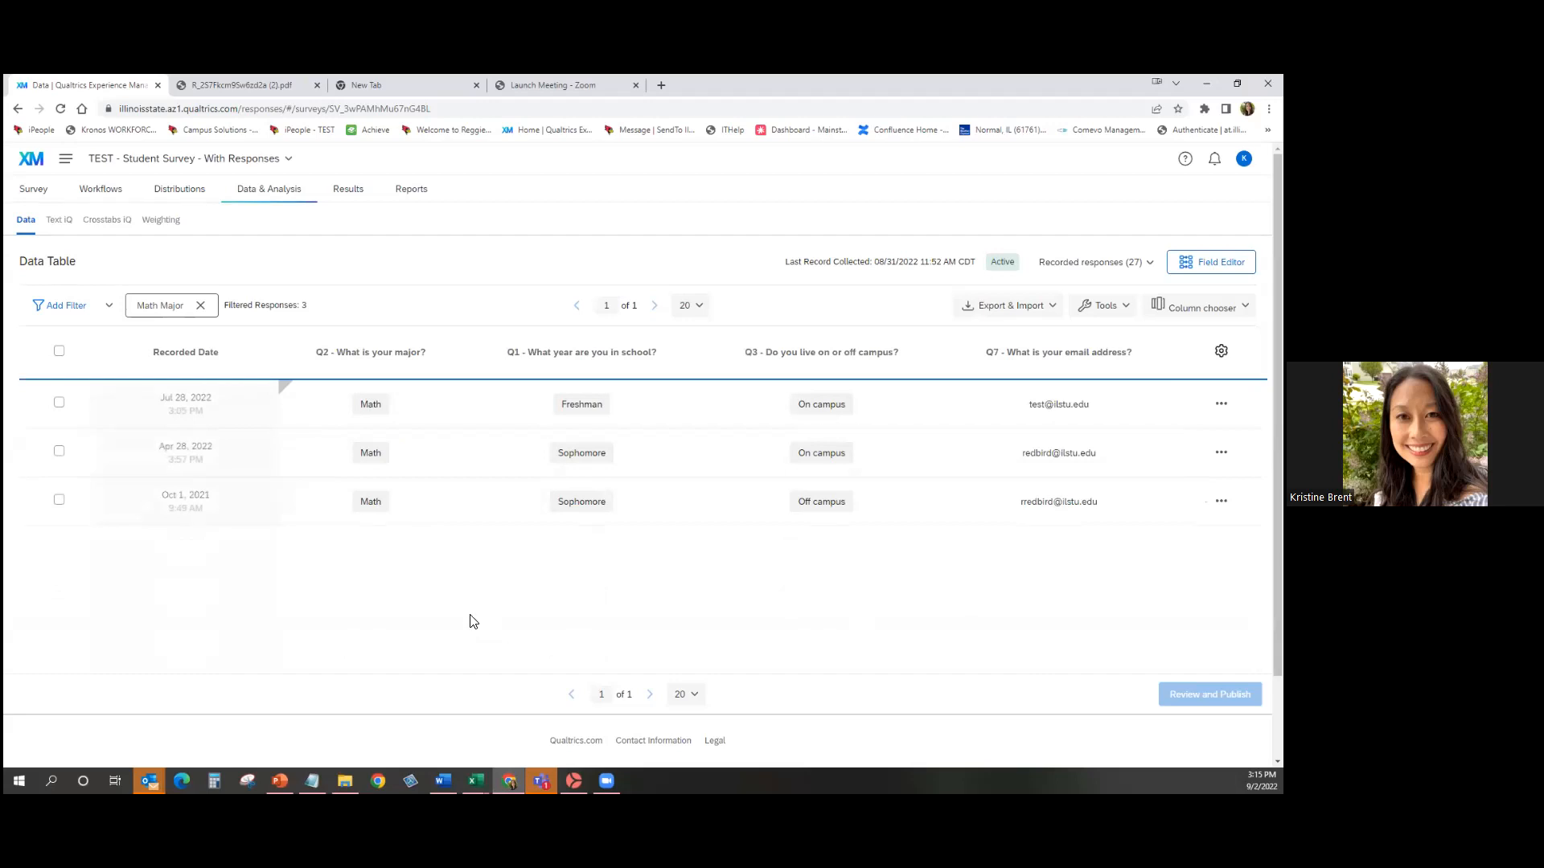
pyautogui.click(200, 306)
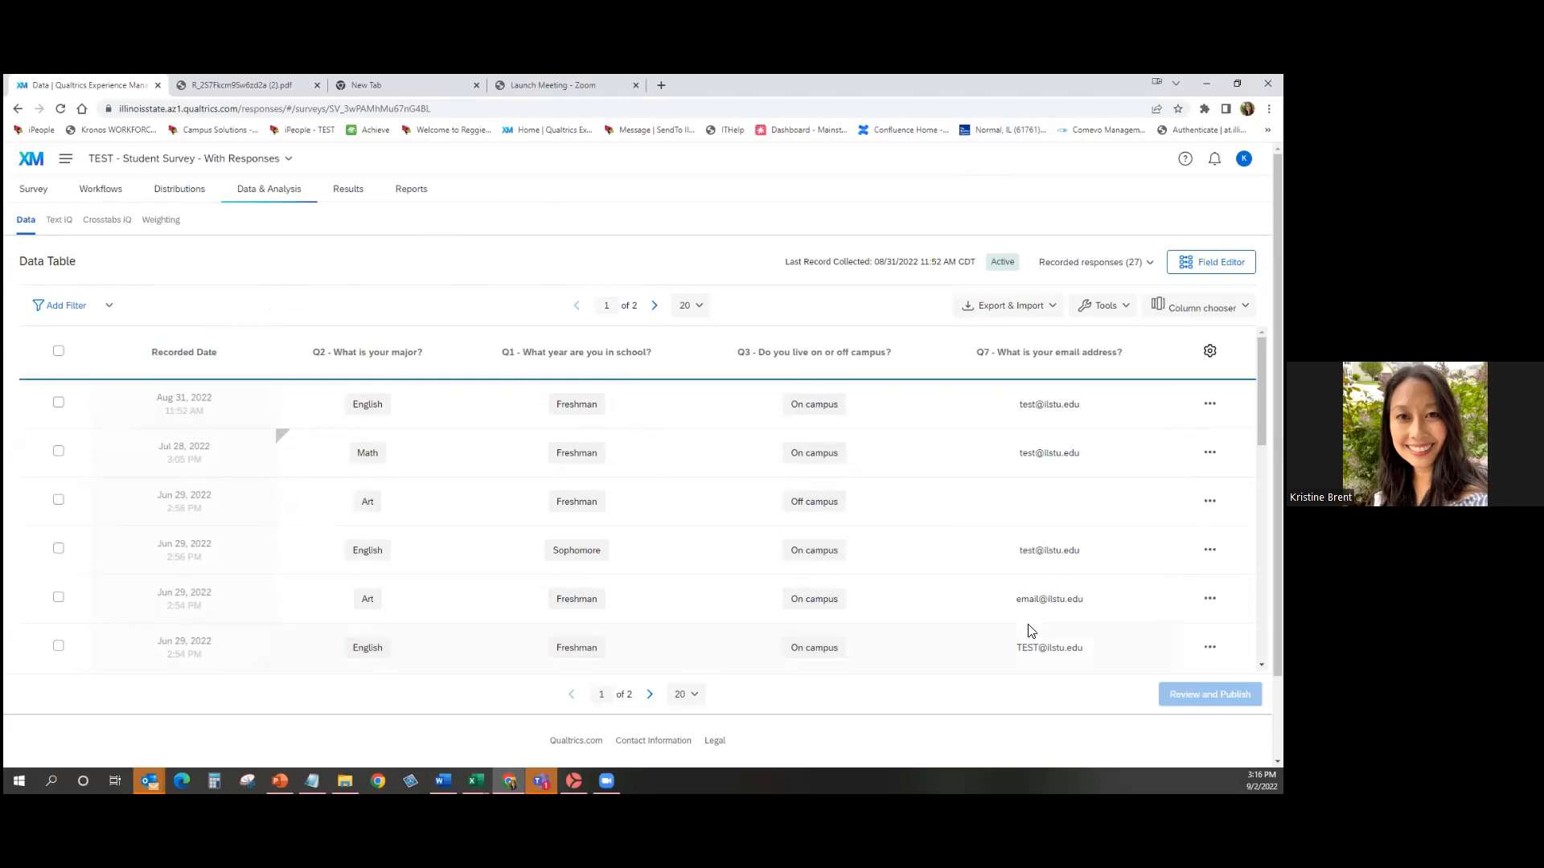
# Go to Results and scroll to the Q1 'What year are you in school?' pie chart.
pyautogui.click(352, 199)
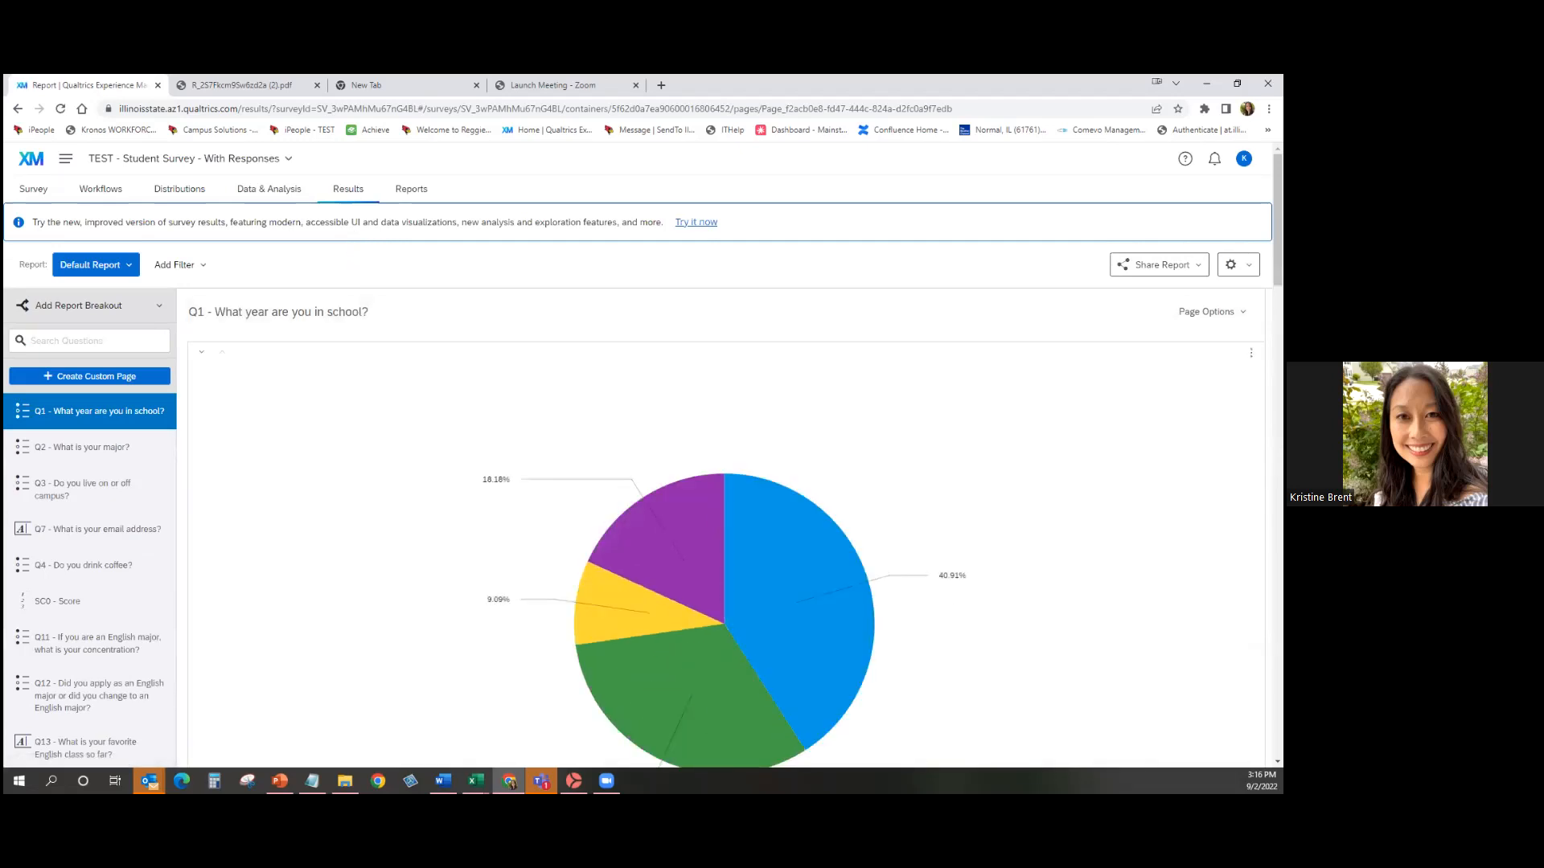
pyautogui.scroll(-3, 724, 482)
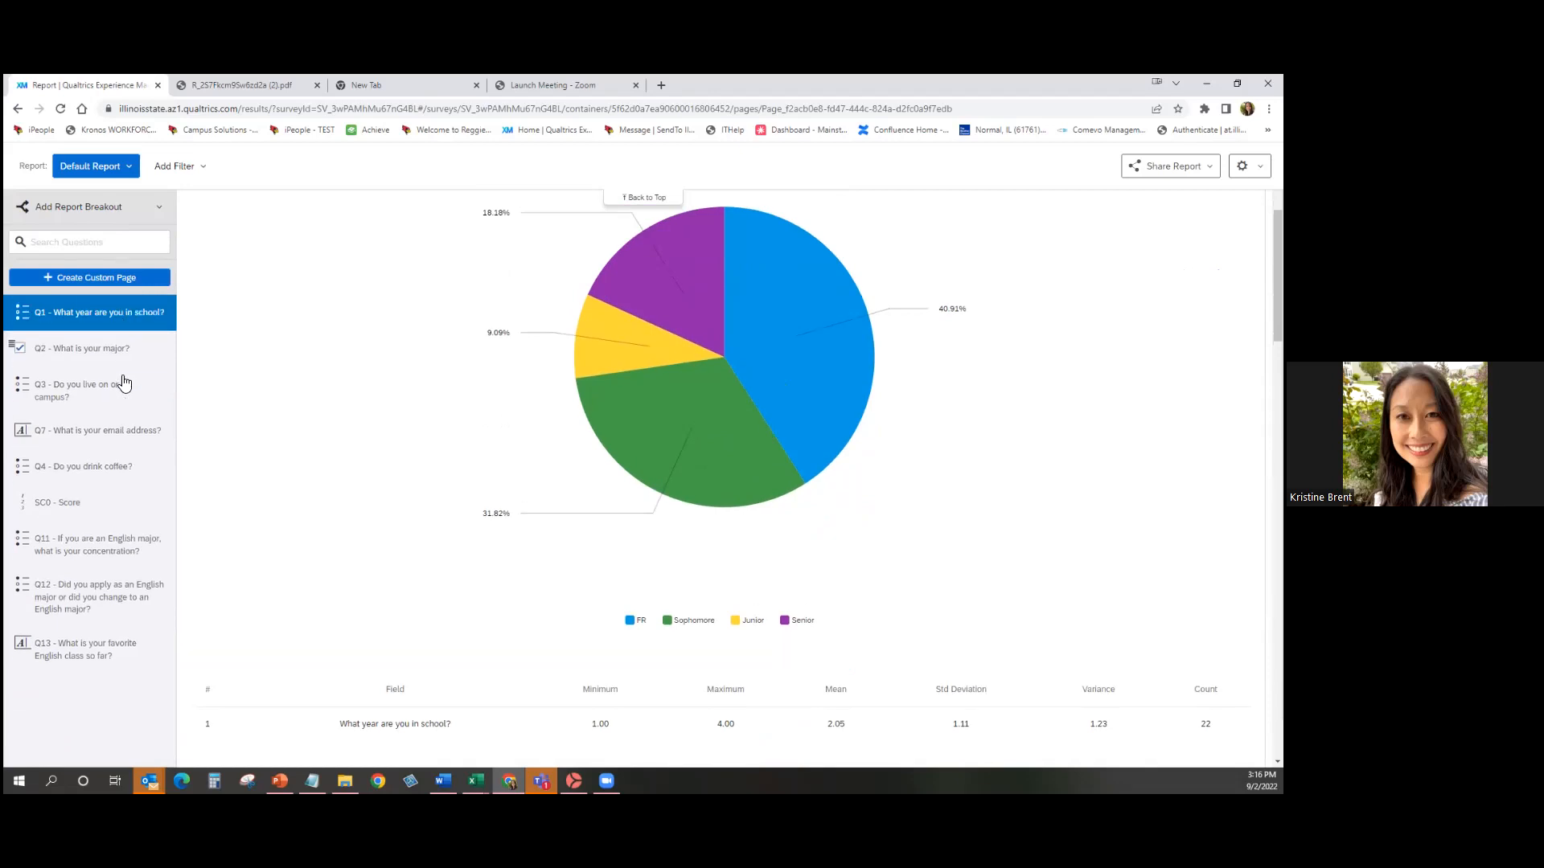
# Switch the Q1 chart to a bar chart.
pyautogui.click(793, 399)
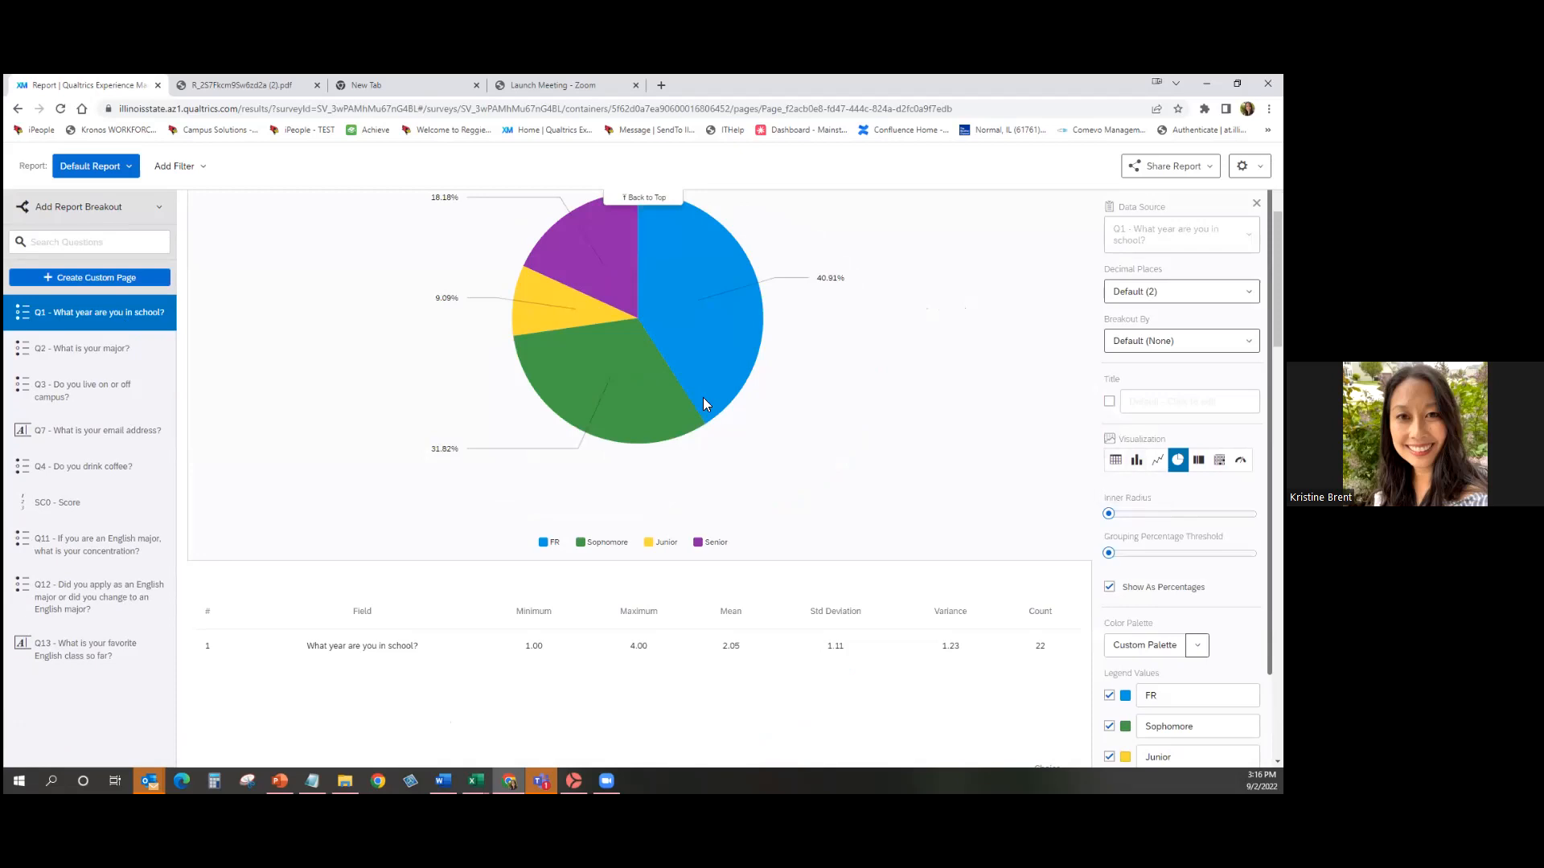
pyautogui.click(1136, 461)
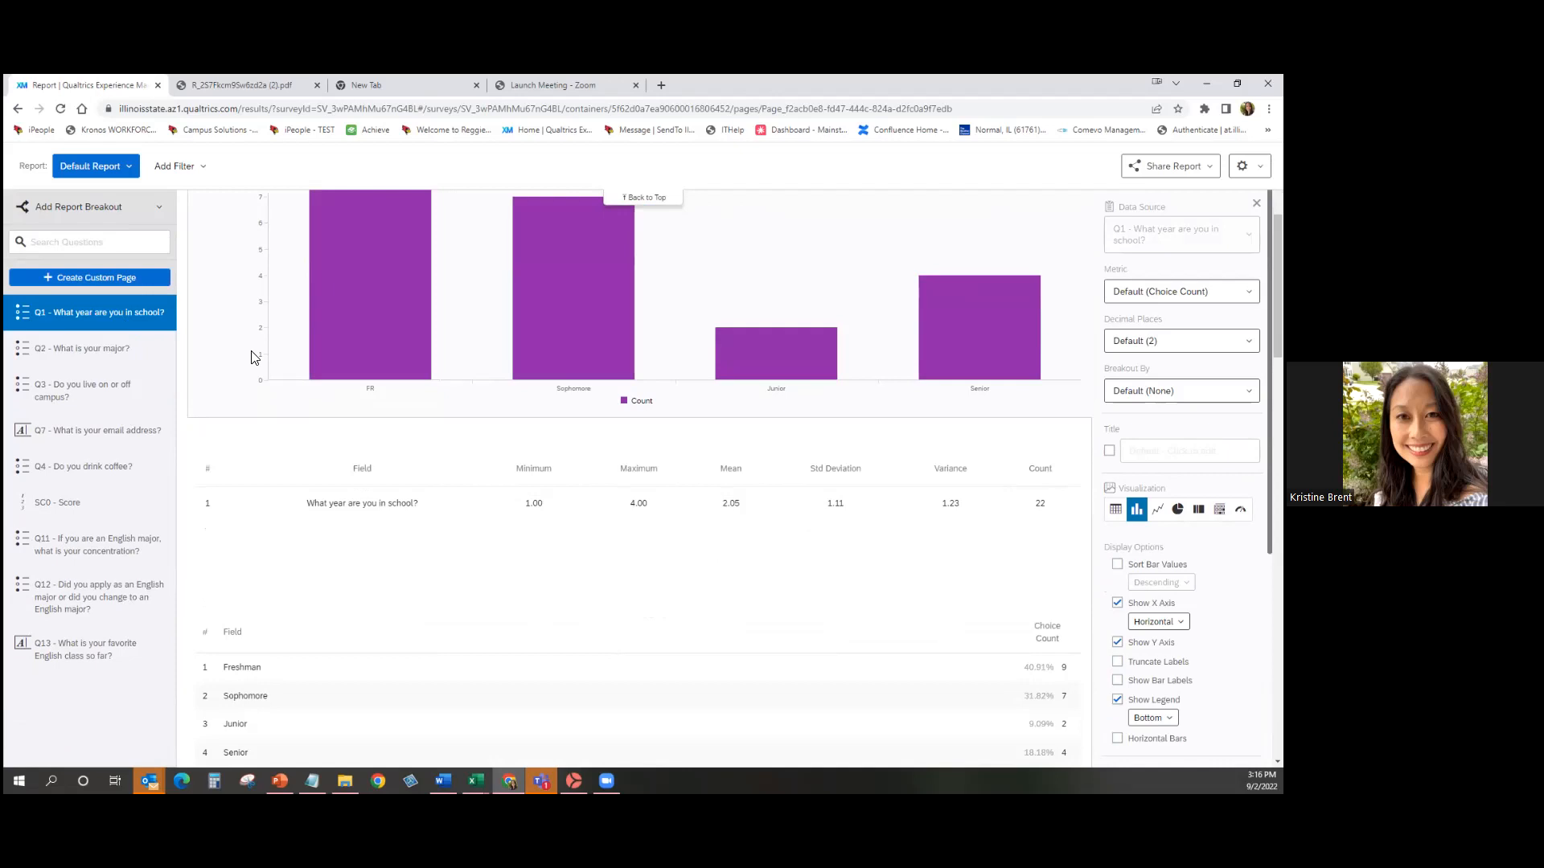
pyautogui.scroll(-2, 250, 503)
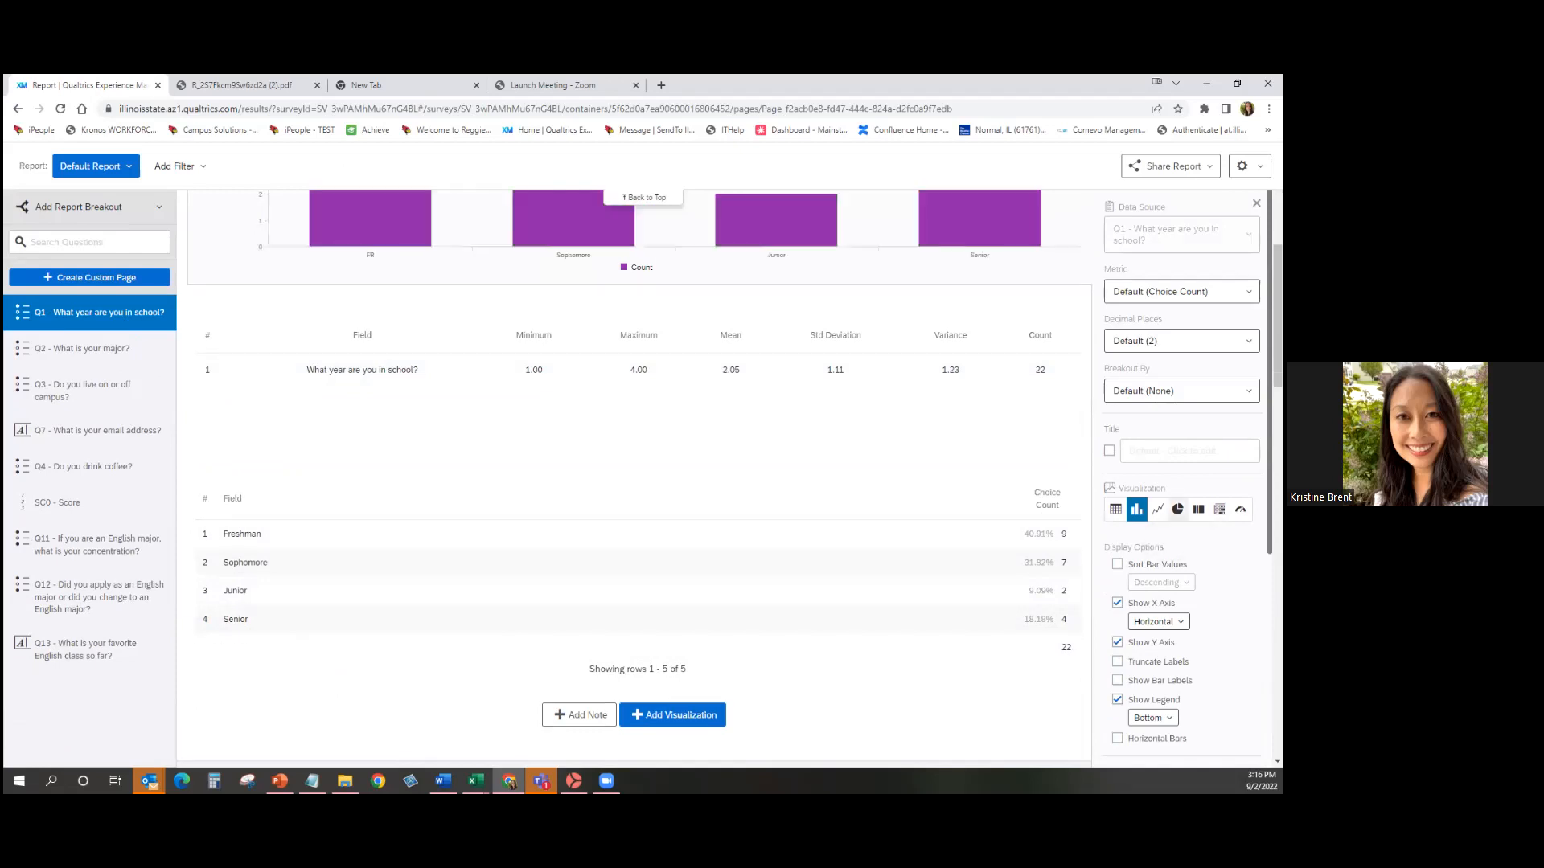
# Return Q1 to a pie, widen it into a donut, then reset inner radius to 0.
pyautogui.click(1177, 509)
pyautogui.moveTo(1108, 514); pyautogui.dragTo(1200, 513)
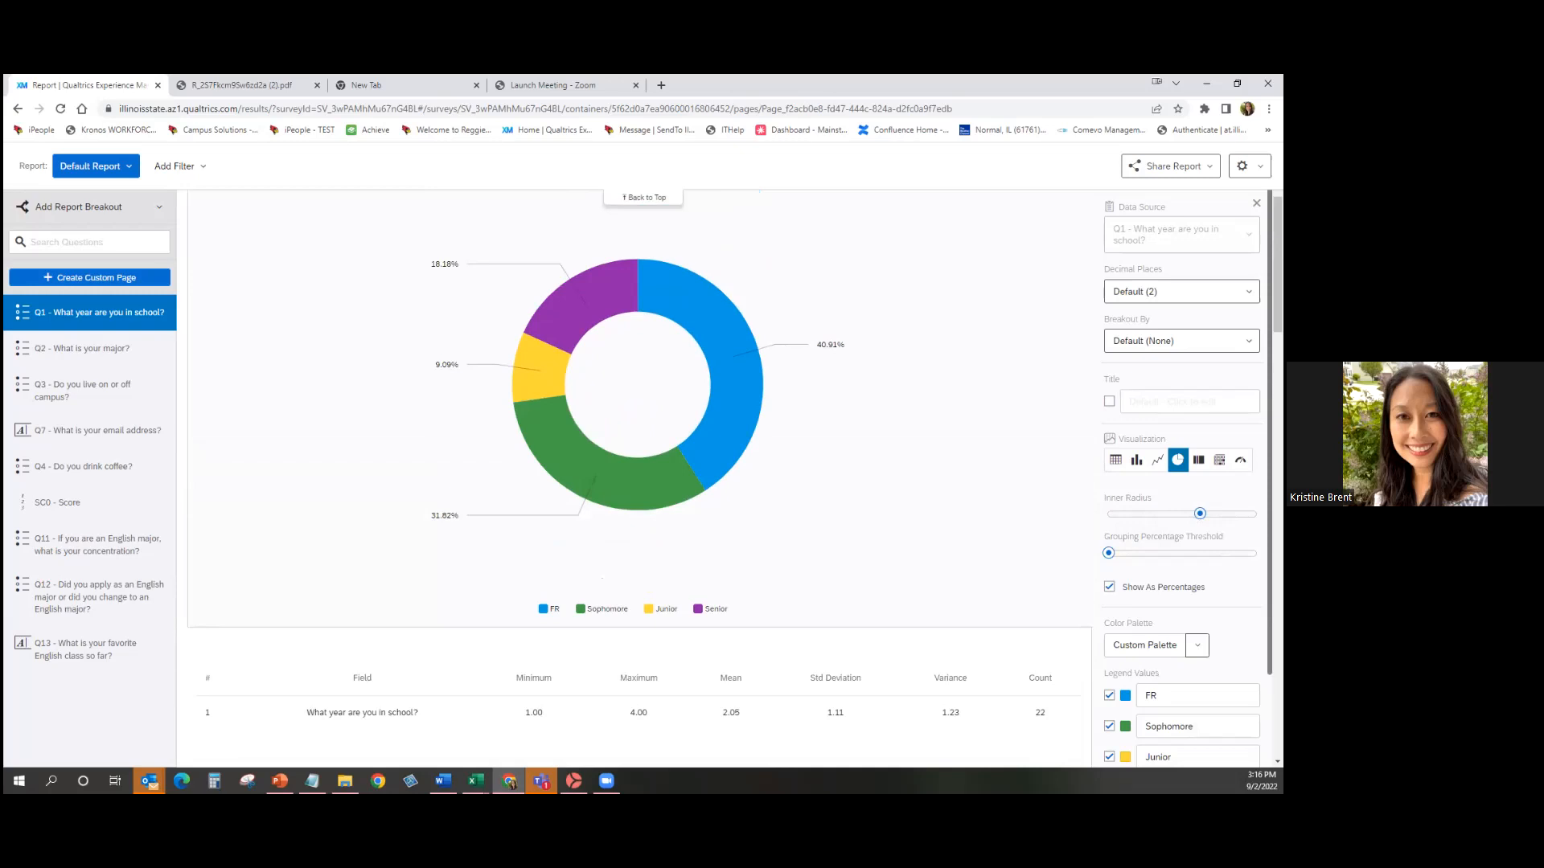
pyautogui.moveTo(1199, 514)
pyautogui.moveTo(1200, 514); pyautogui.dragTo(1108, 514)
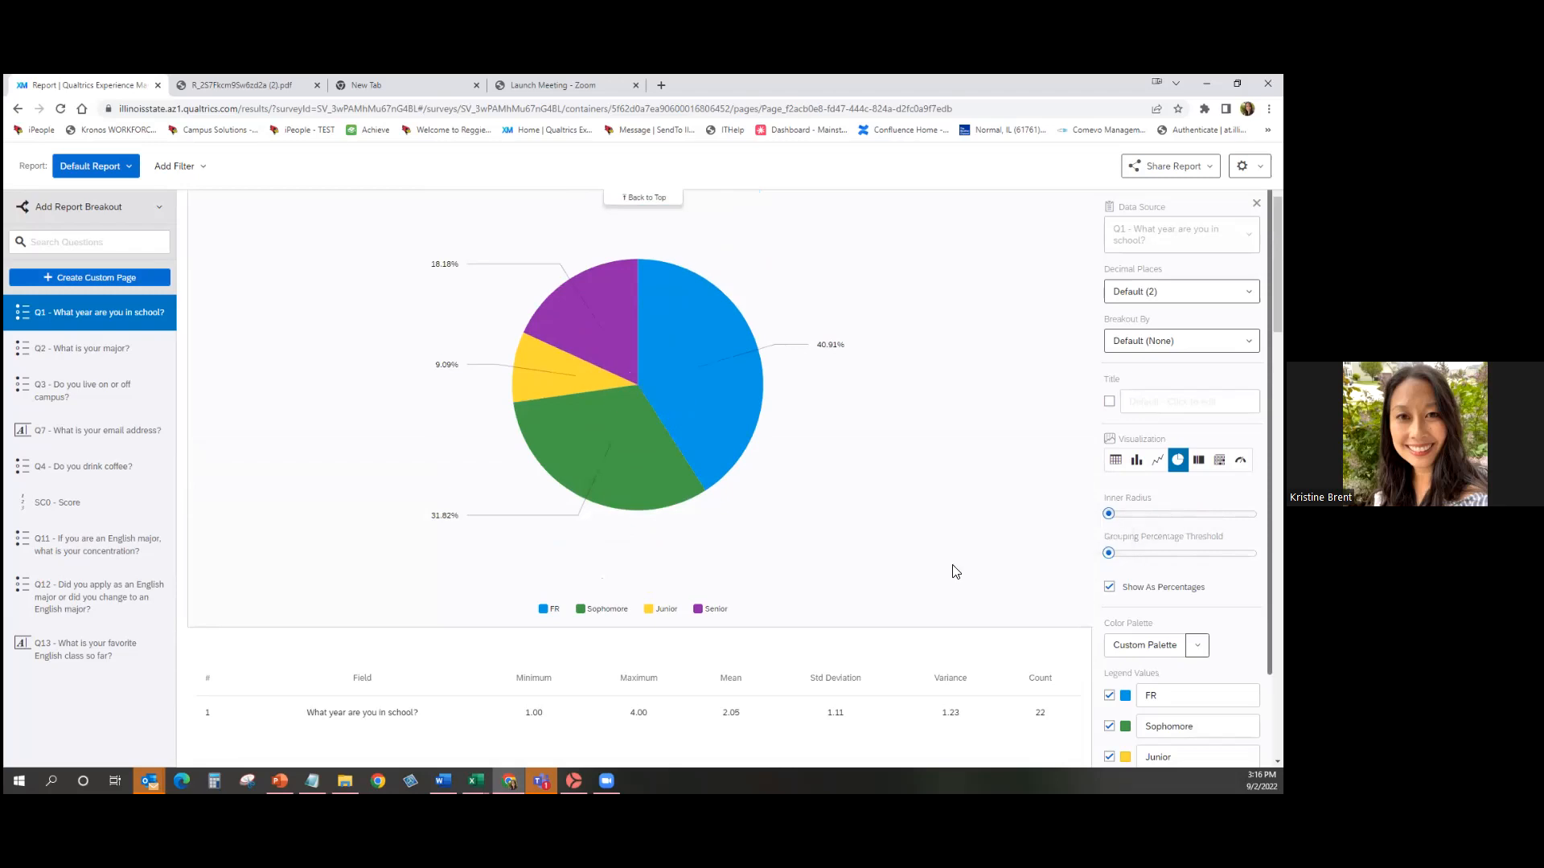
pyautogui.scroll(-12, 756, 498)
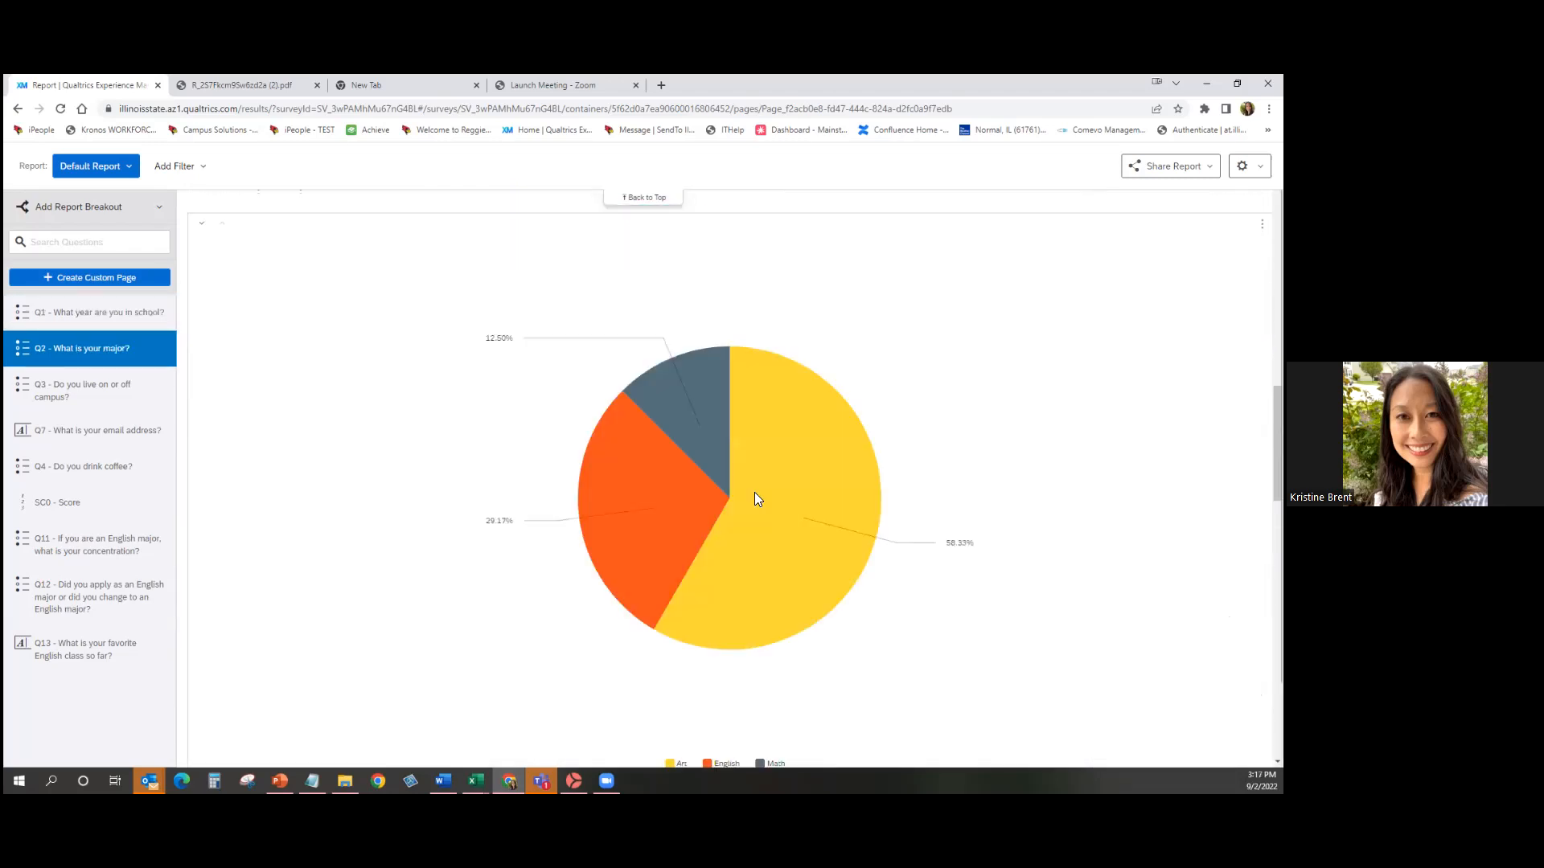
pyautogui.scroll(-2, 756, 498)
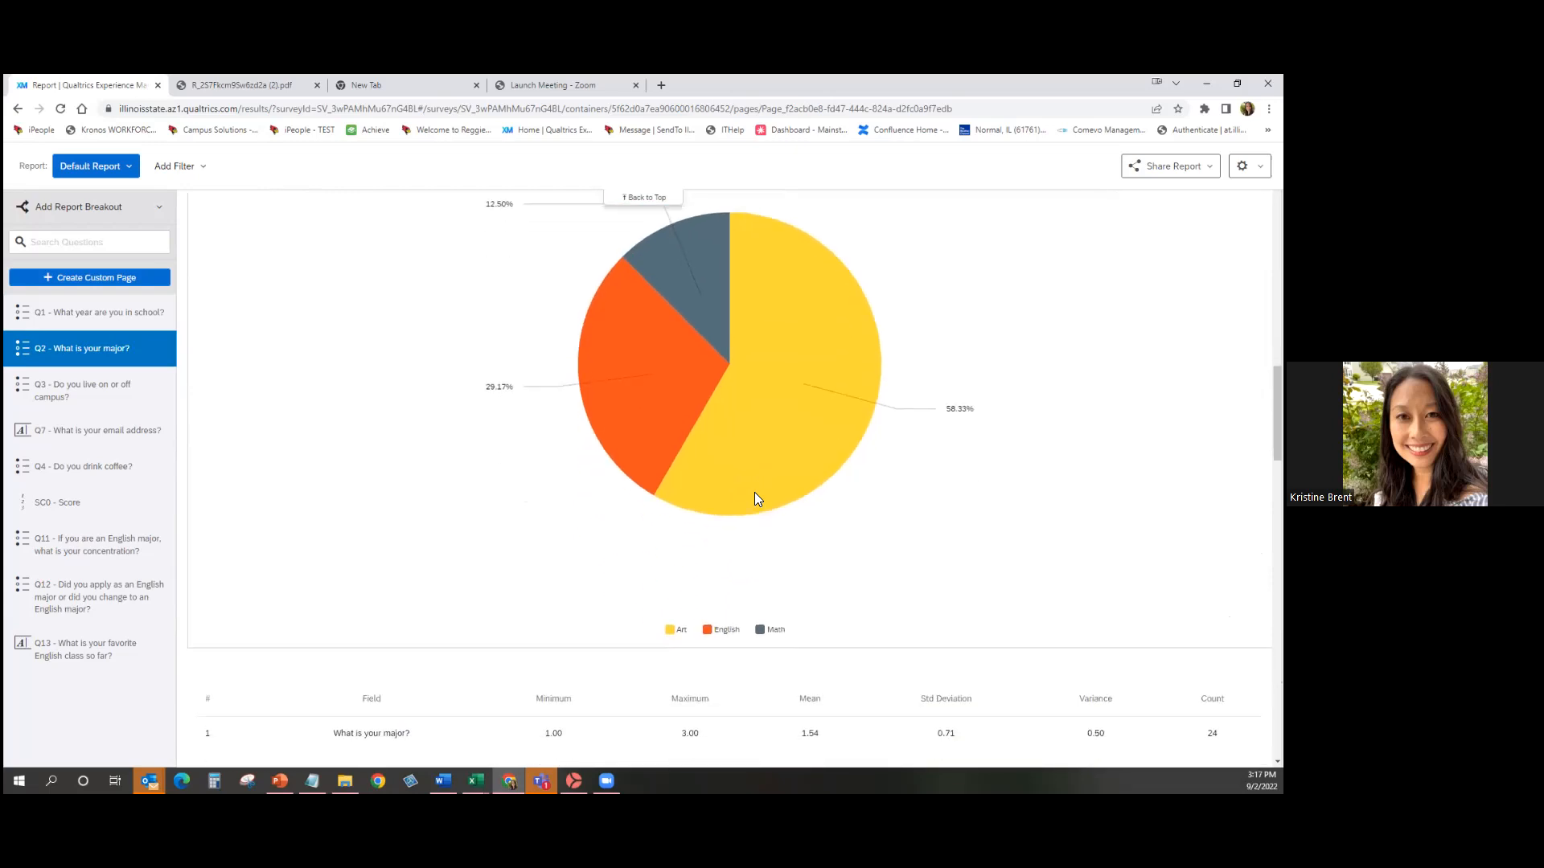
pyautogui.scroll(-4, 755, 493)
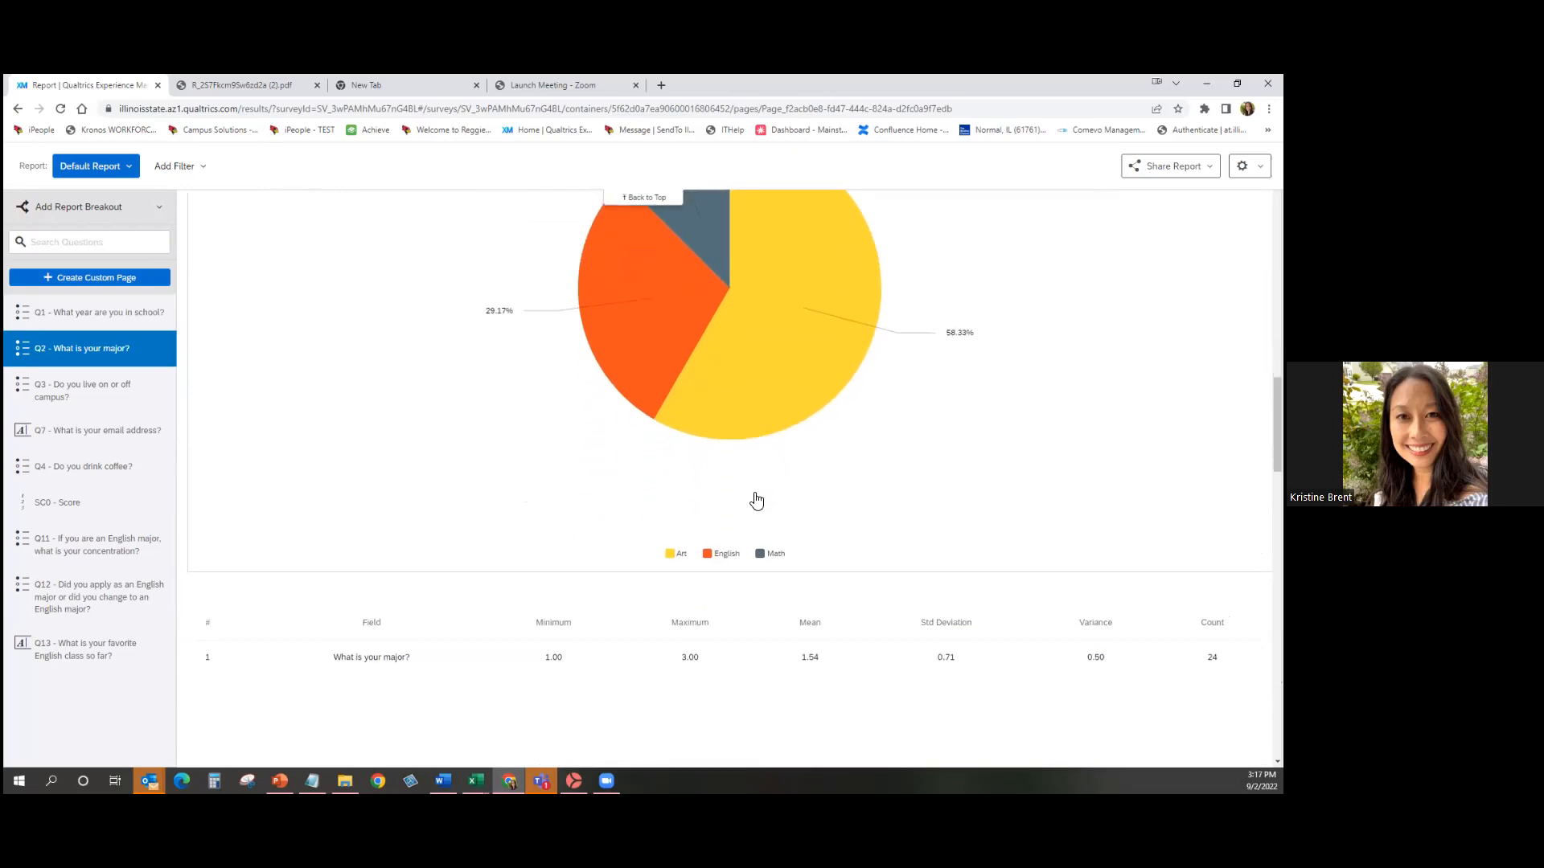
pyautogui.scroll(20, 756, 500)
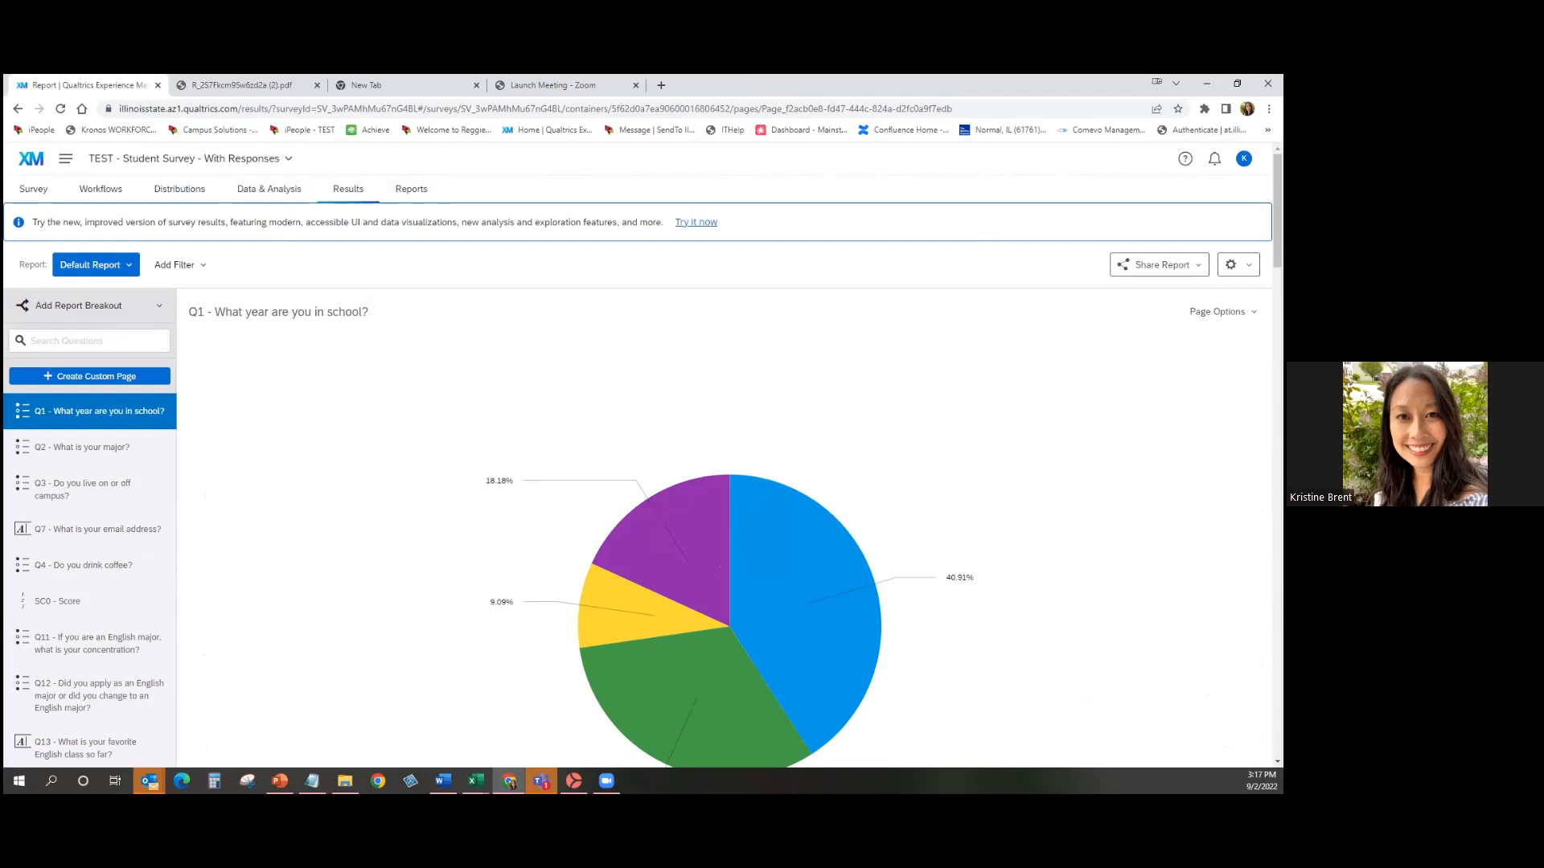
# Start a scheduled report email addressed to a recipient from Bird Contacts.
pyautogui.click(1159, 265)
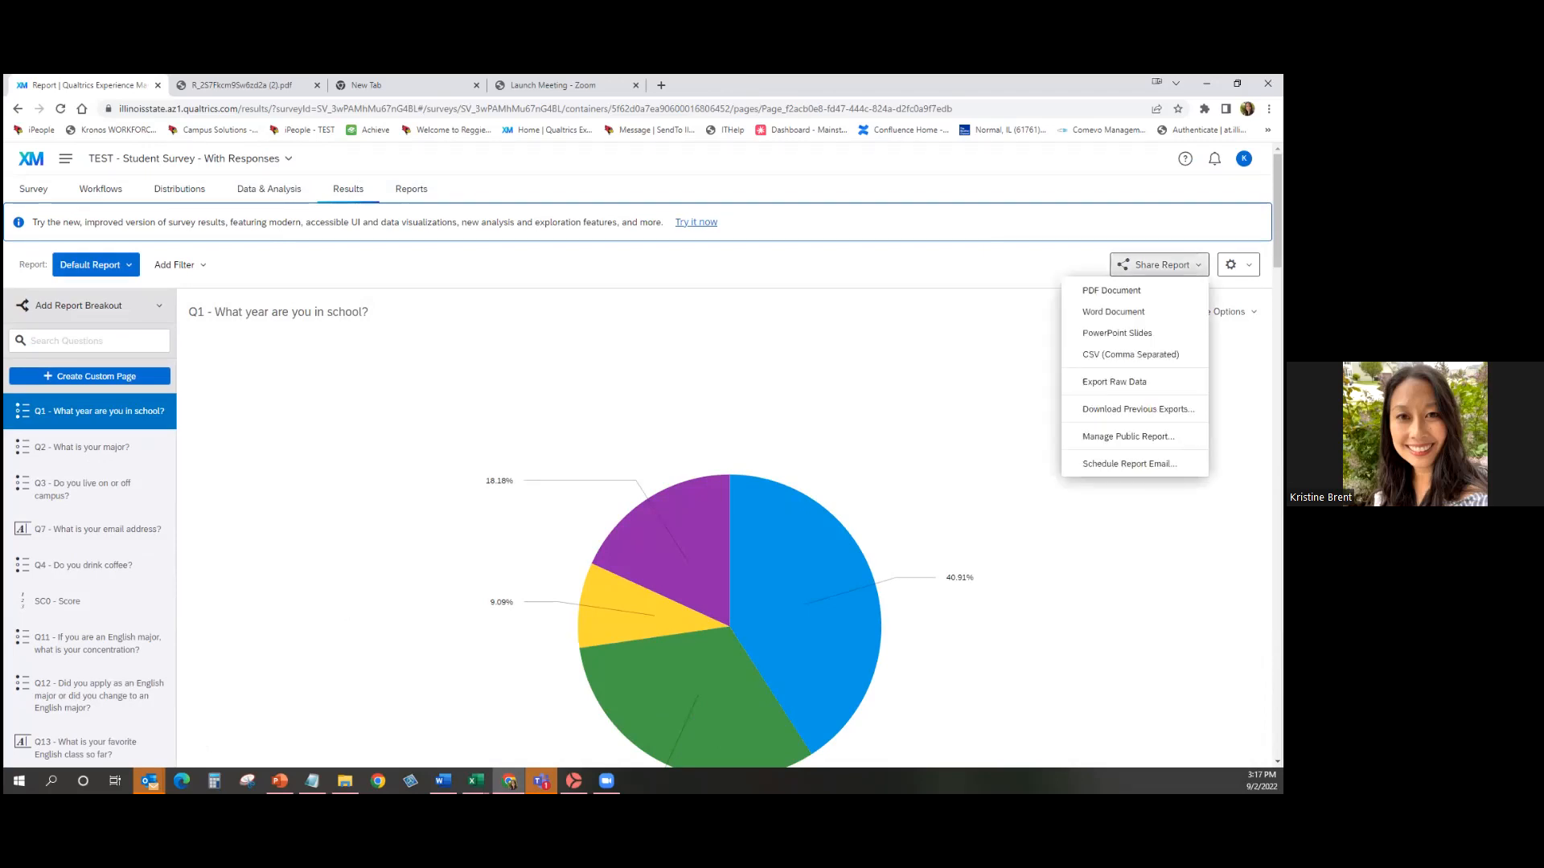
pyautogui.click(1129, 464)
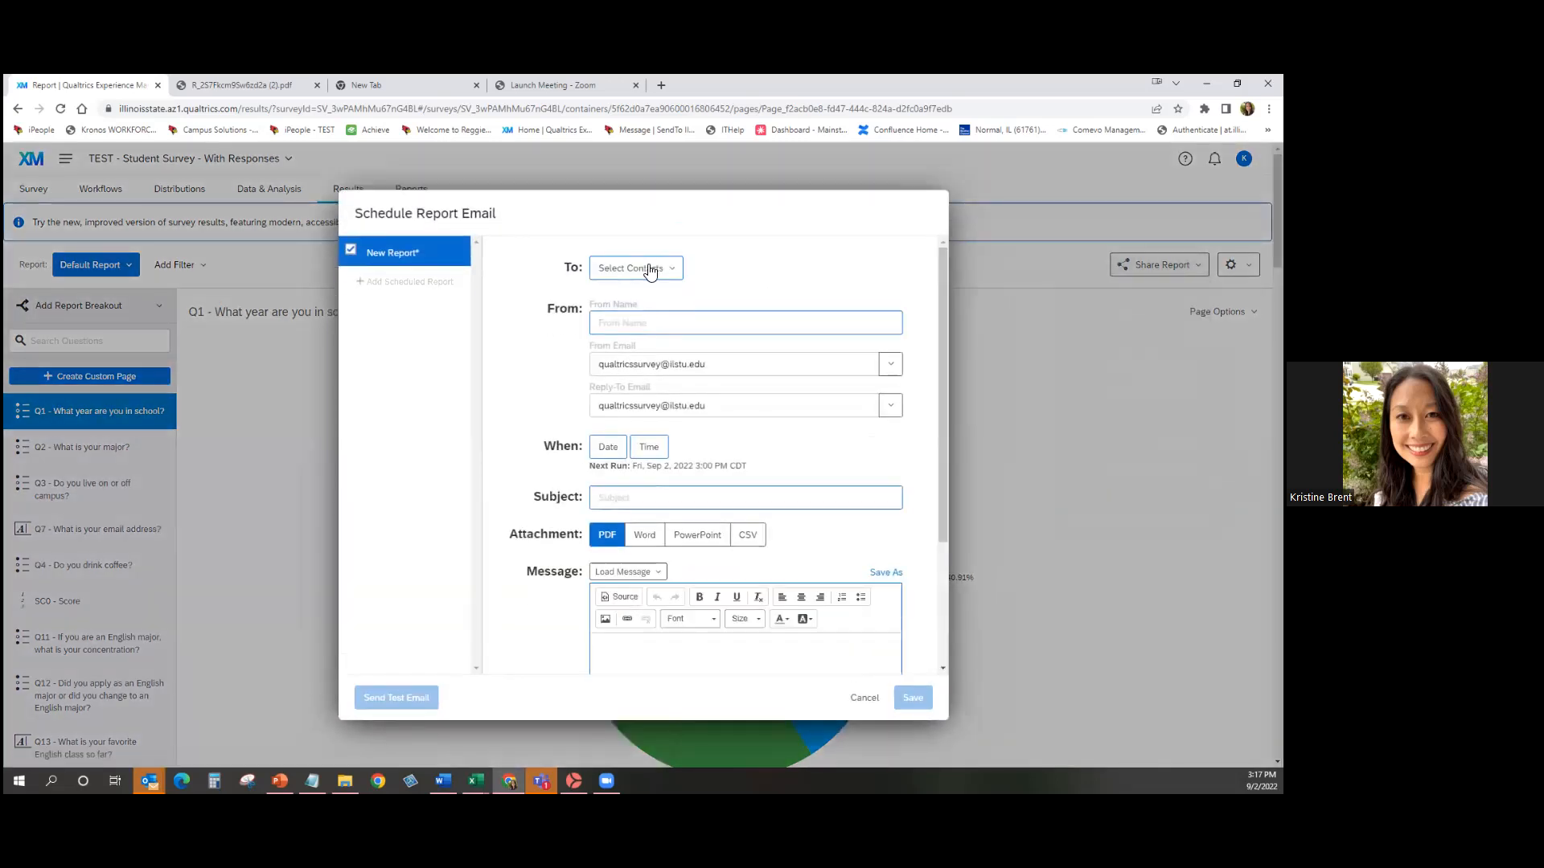
pyautogui.click(648, 269)
pyautogui.moveTo(674, 346)
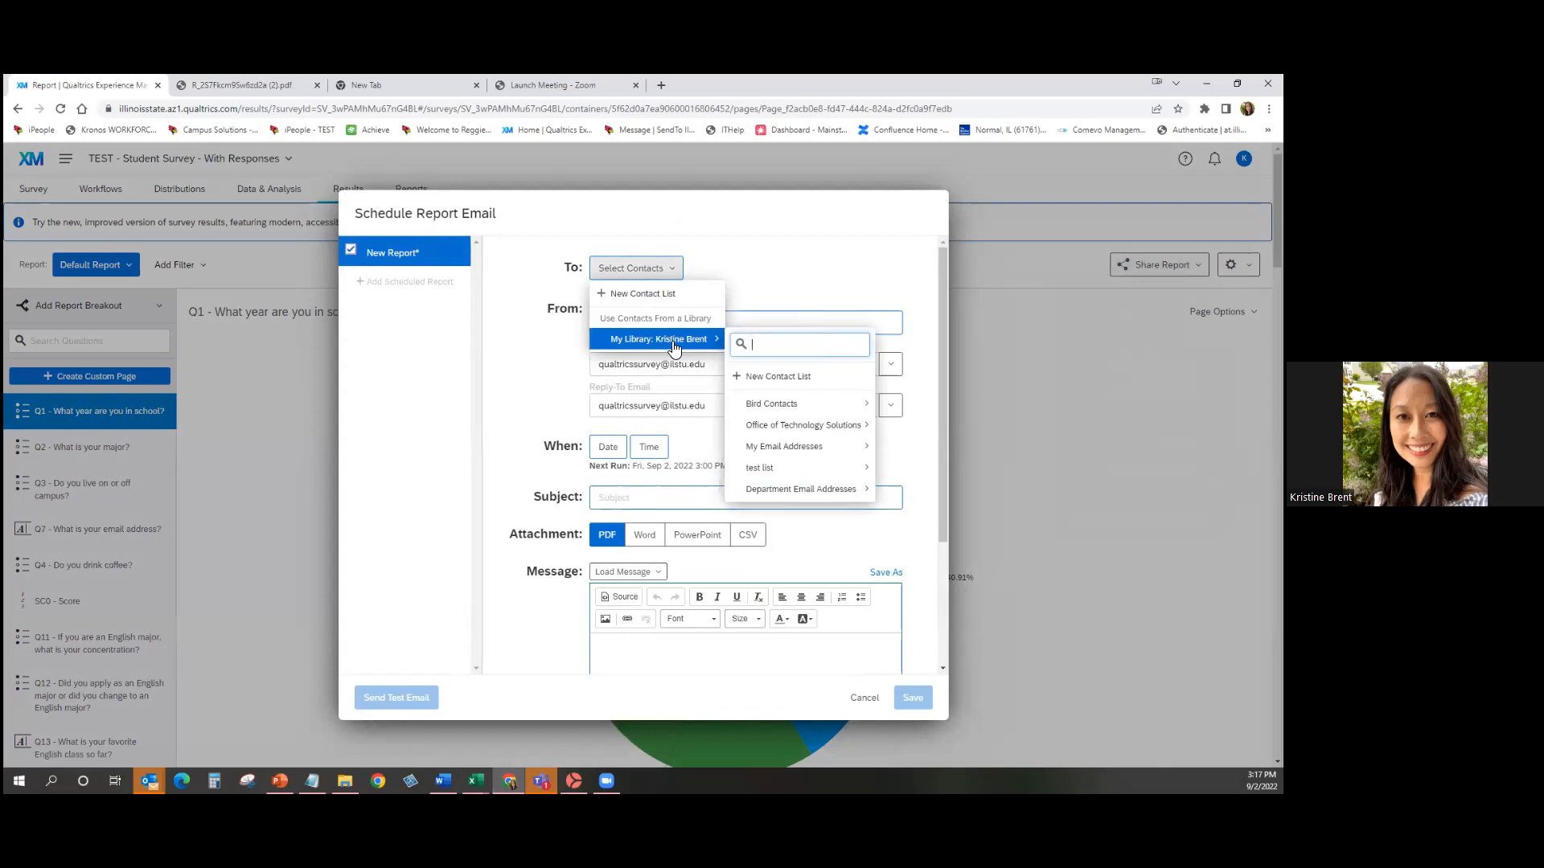
pyautogui.moveTo(853, 426)
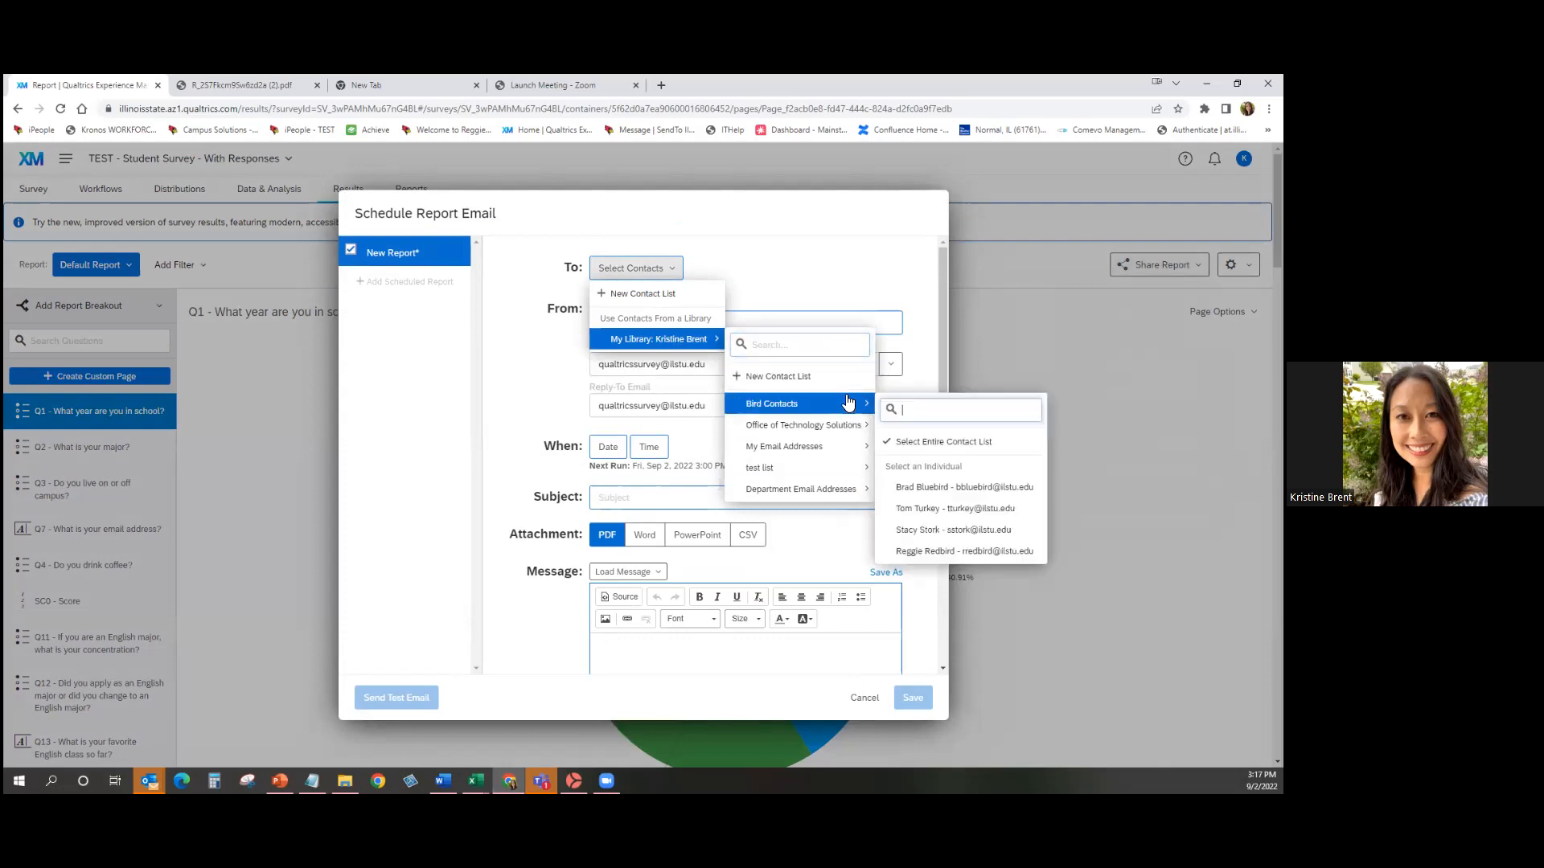
pyautogui.click(994, 485)
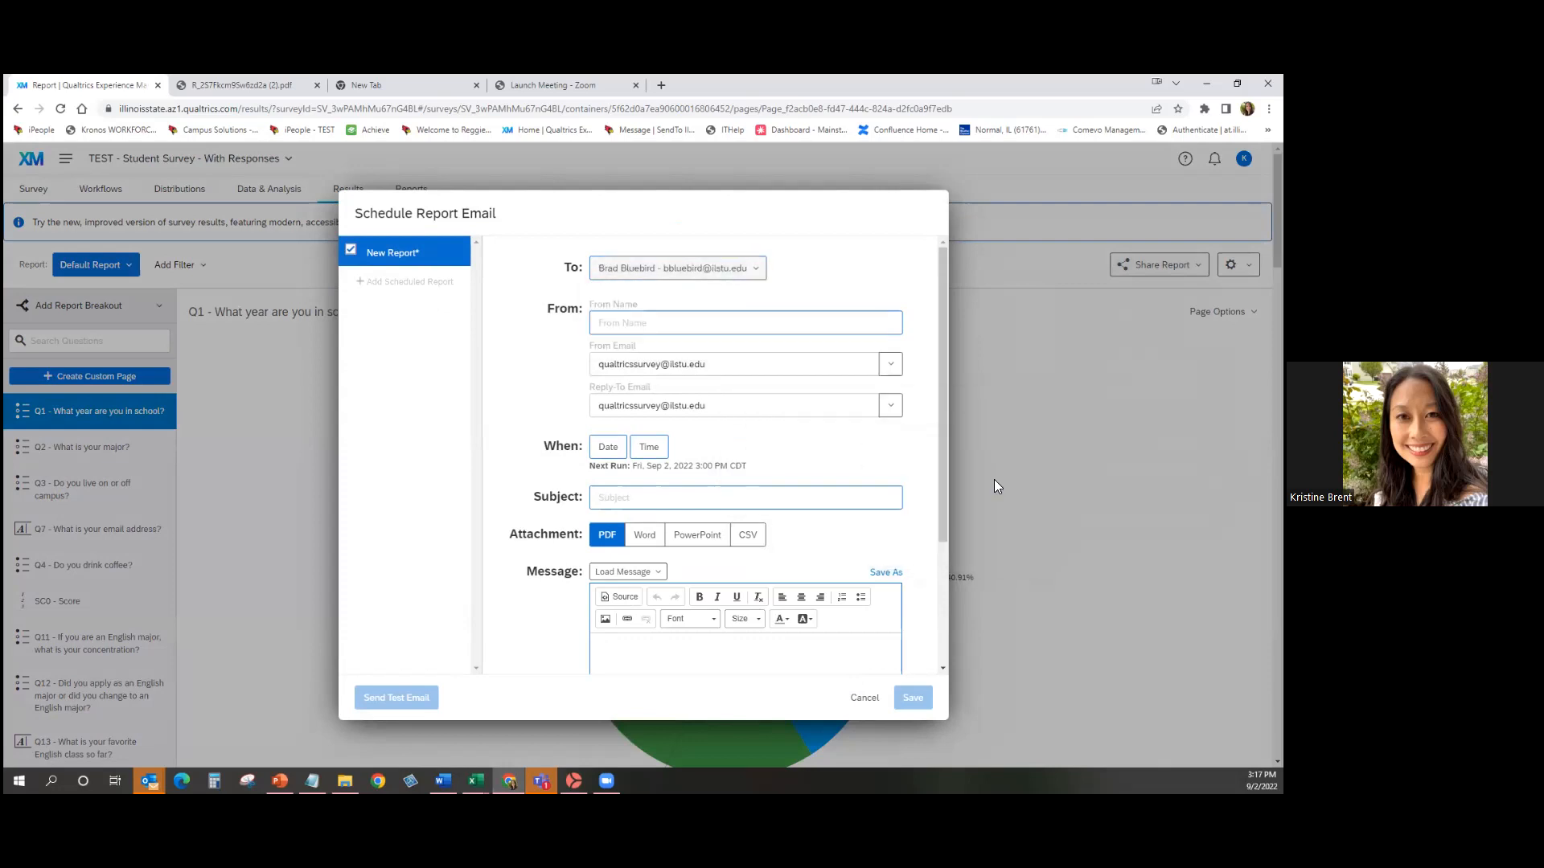
# Fill in the sender name and schedule the email weekly on Friday at 15:00.
pyautogui.click(678, 317)
pyautogui.click(689, 356)
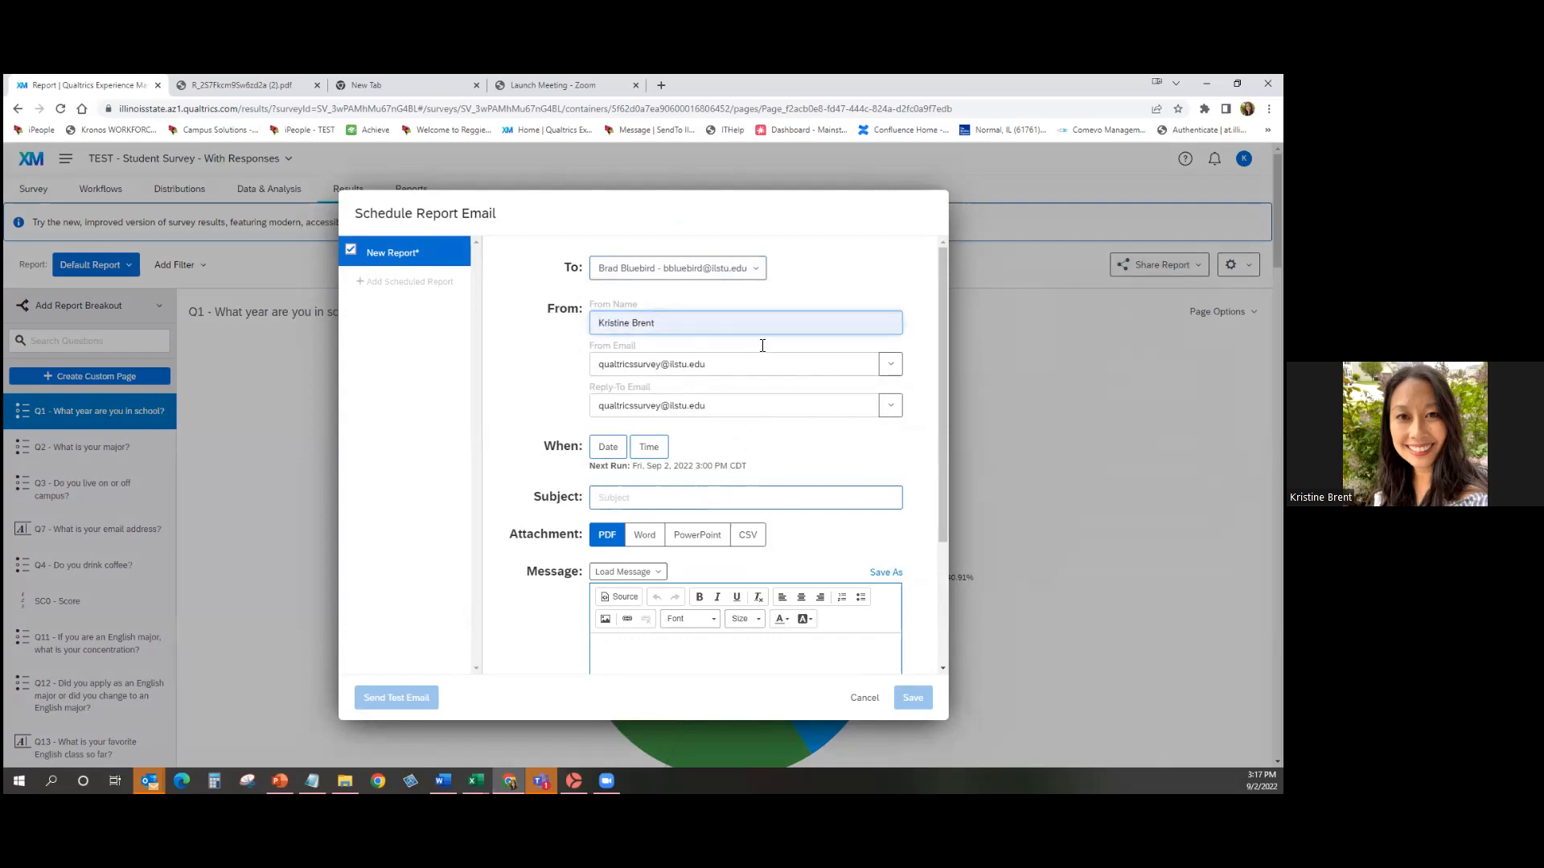
pyautogui.click(609, 447)
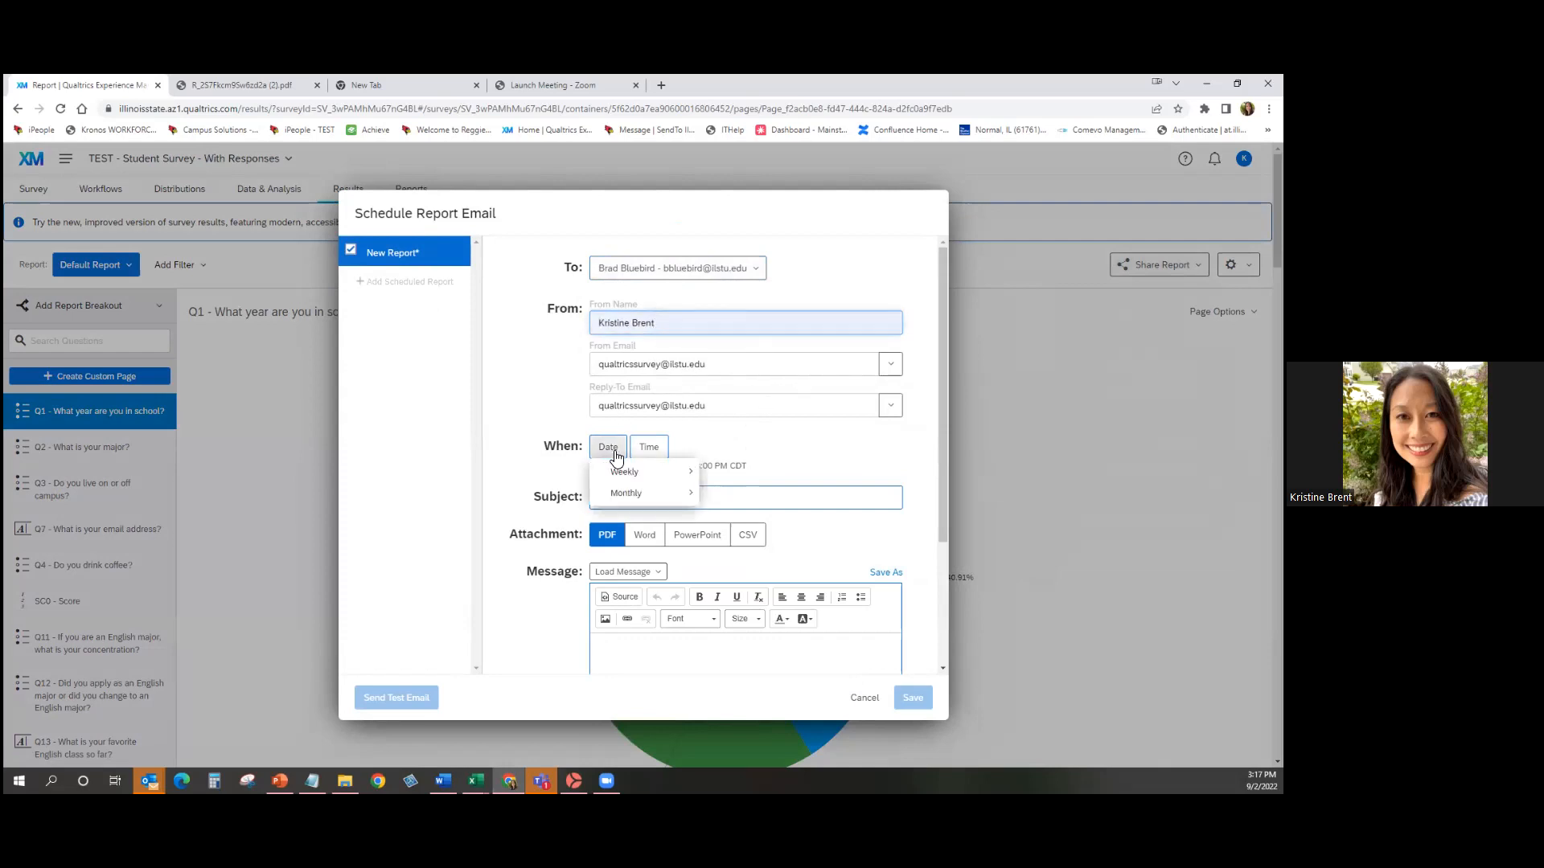
pyautogui.moveTo(635, 476)
pyautogui.click(747, 517)
pyautogui.click(711, 447)
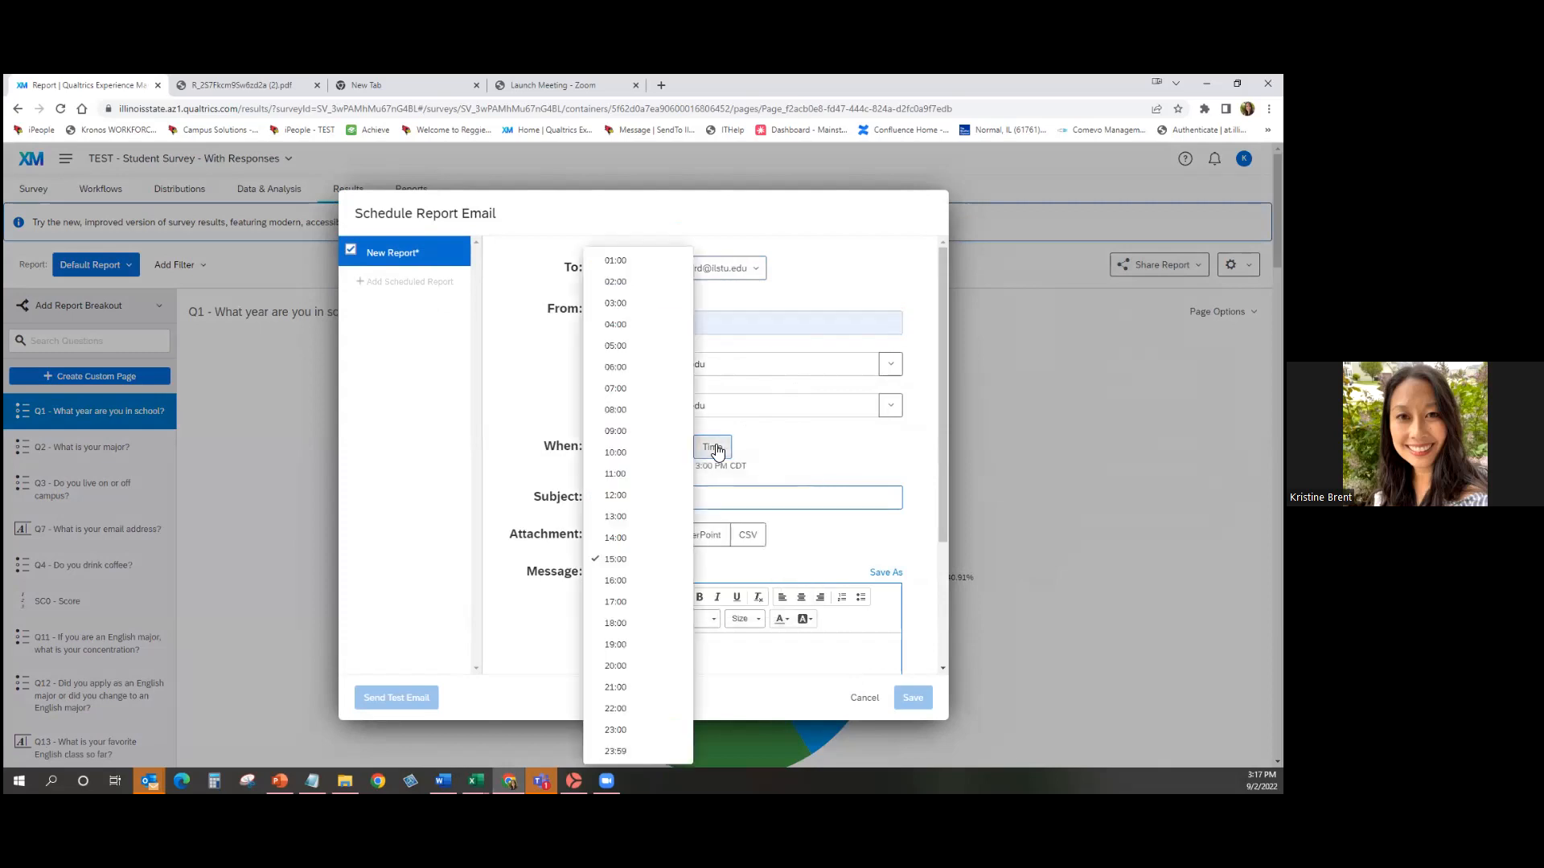
pyautogui.click(635, 568)
# Set the subject to 'Weekly Survey Results' and begin the message body.
pyautogui.click(778, 497)
pyautogui.click(751, 528)
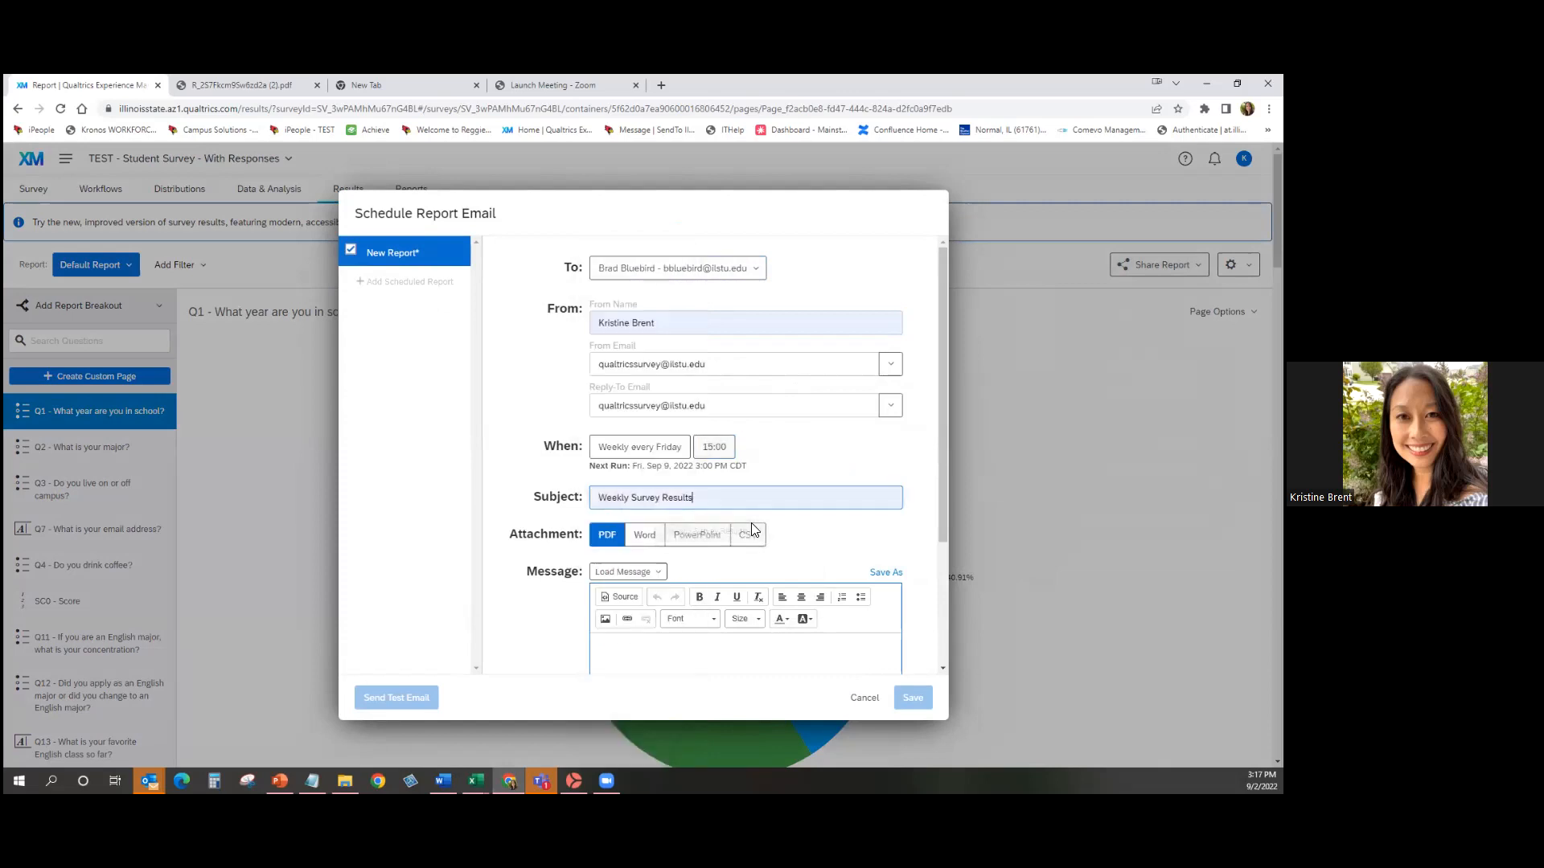
pyautogui.scroll(-2, 827, 534)
pyautogui.click(828, 532)
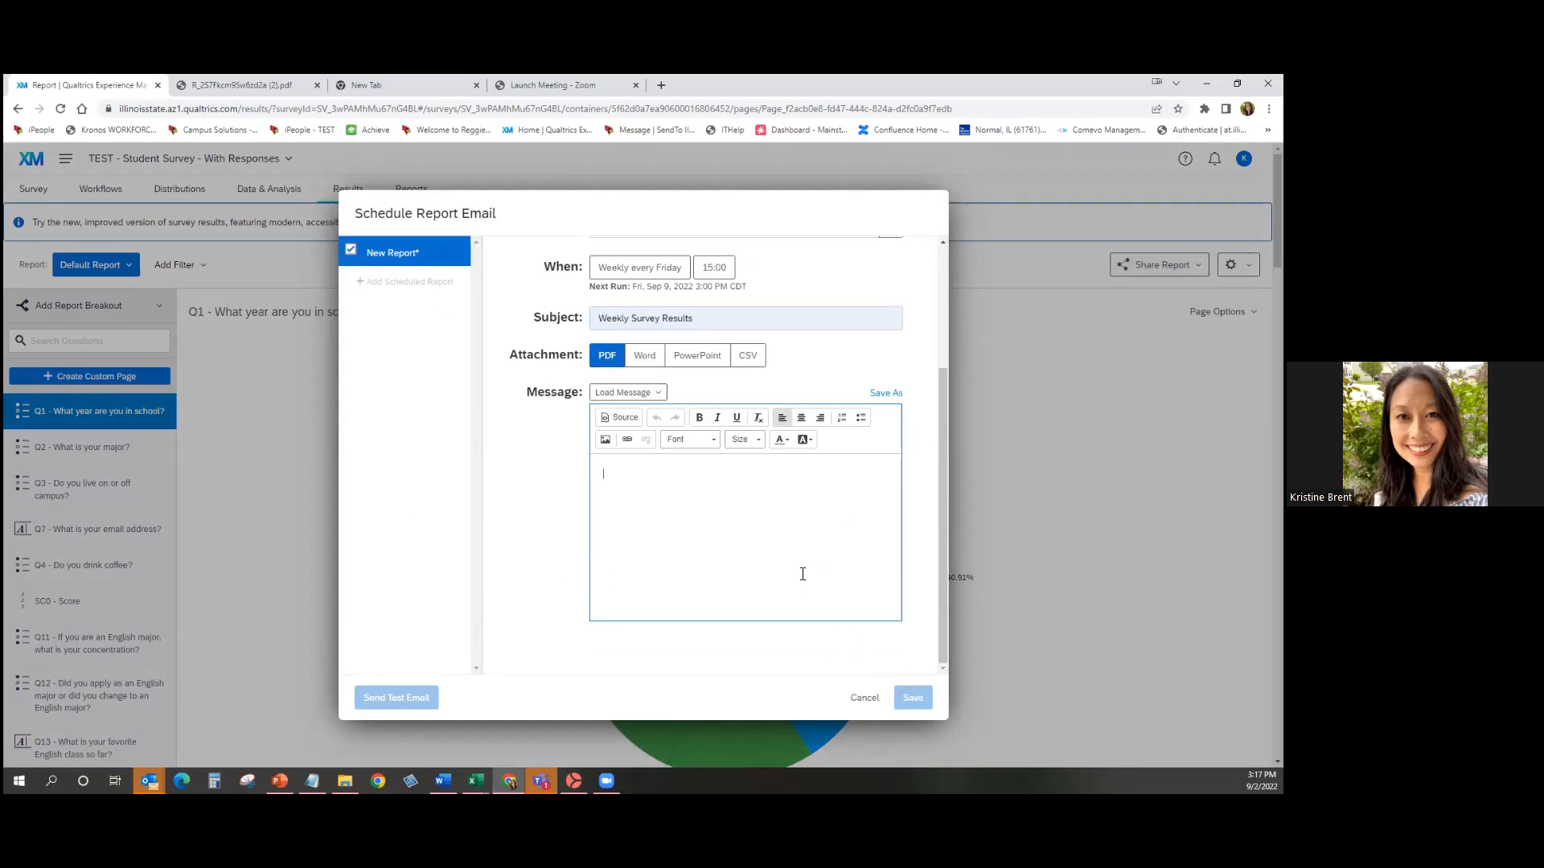
pyautogui.scroll(3, 822, 597)
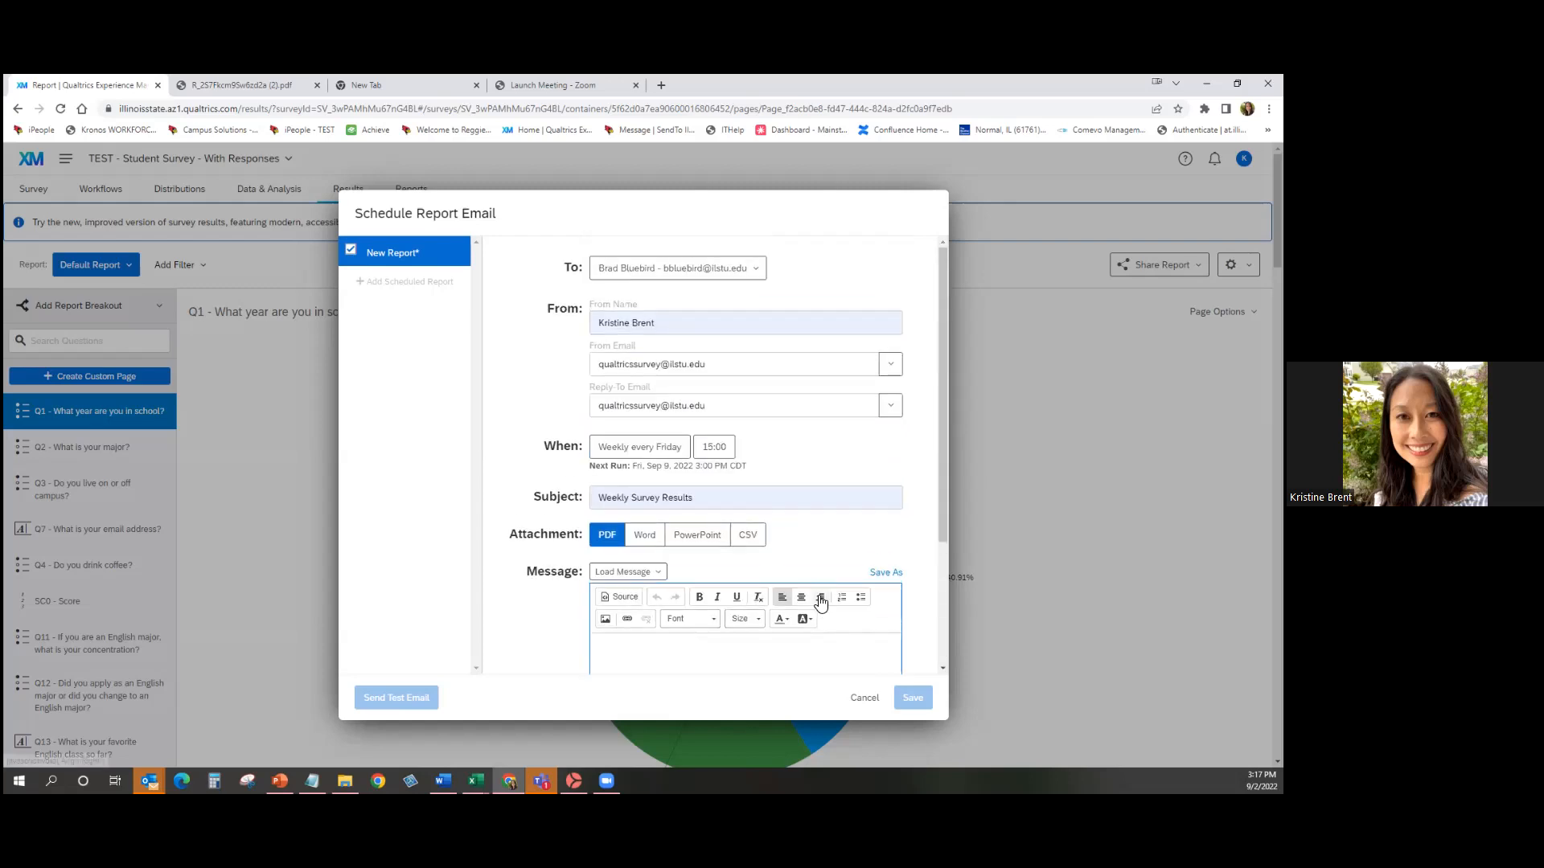
# Discard the email setup and add a text area reading 'Student Survey Results' to the report.
pyautogui.click(864, 698)
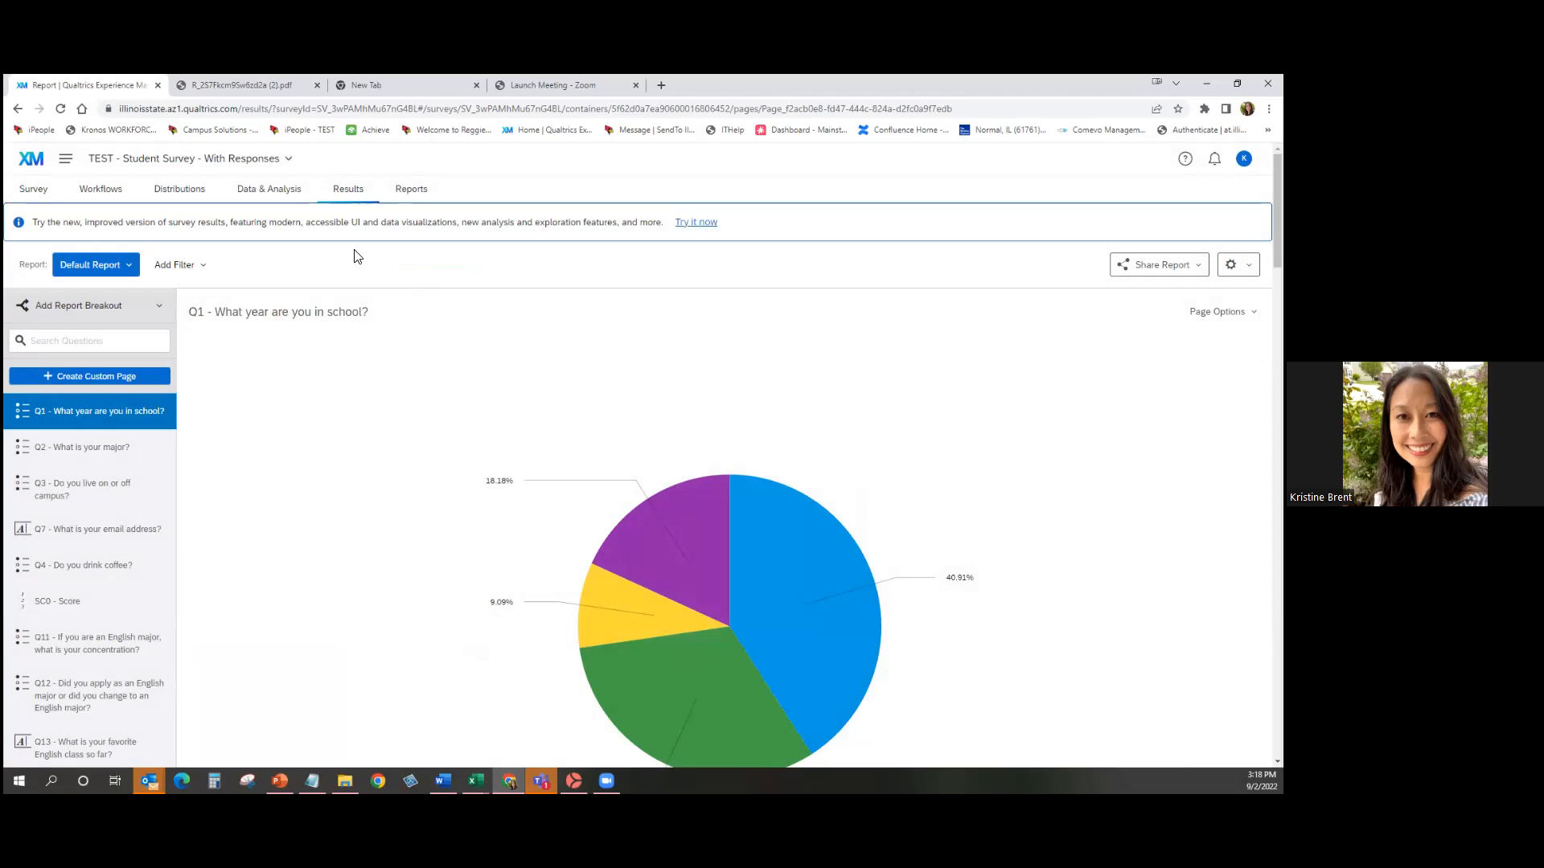
pyautogui.click(409, 189)
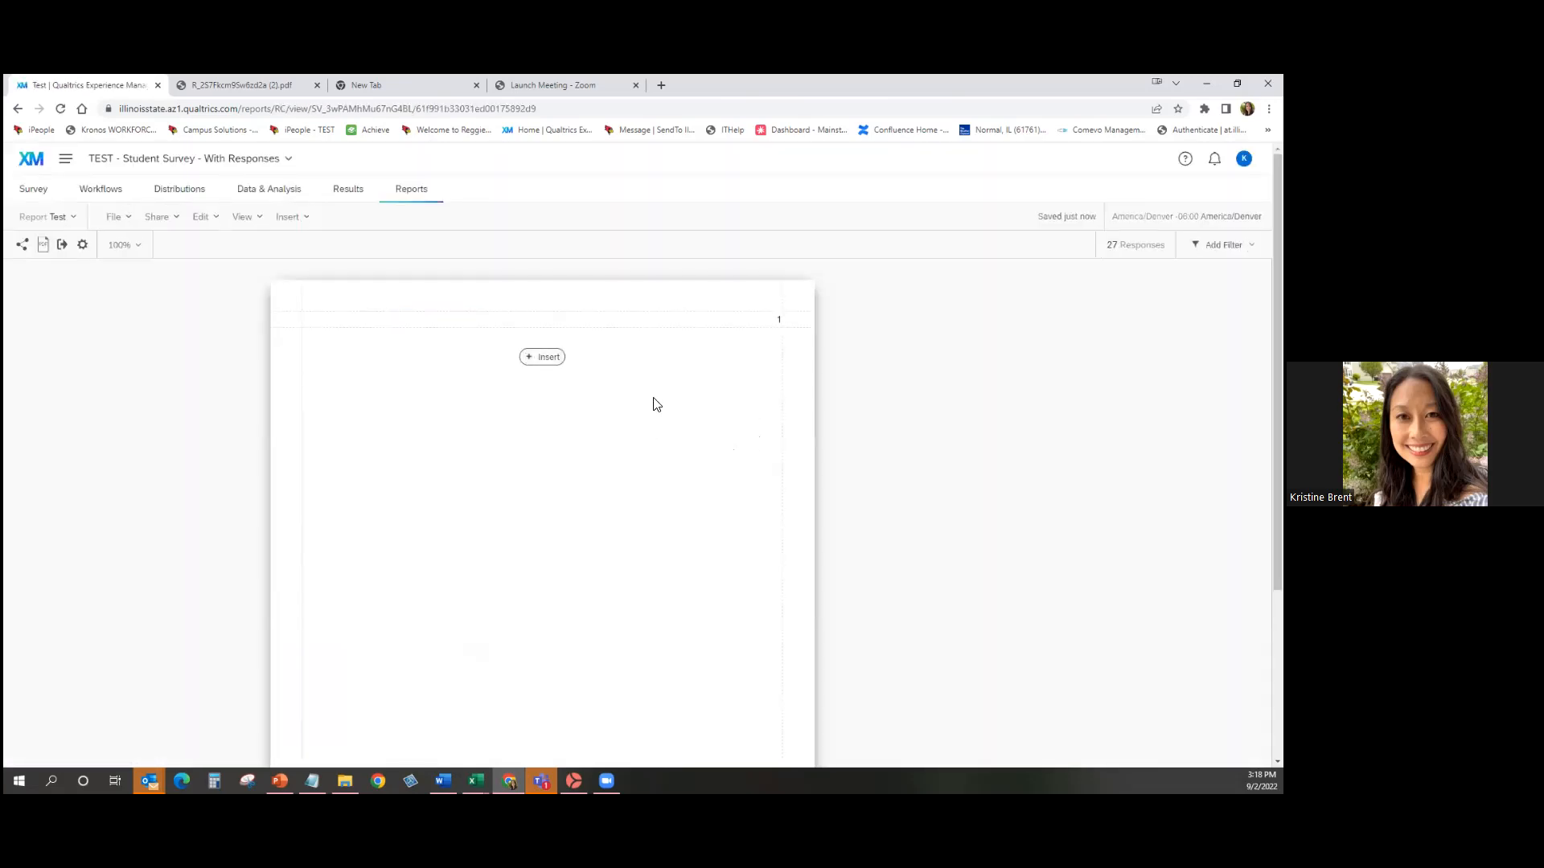
pyautogui.click(552, 362)
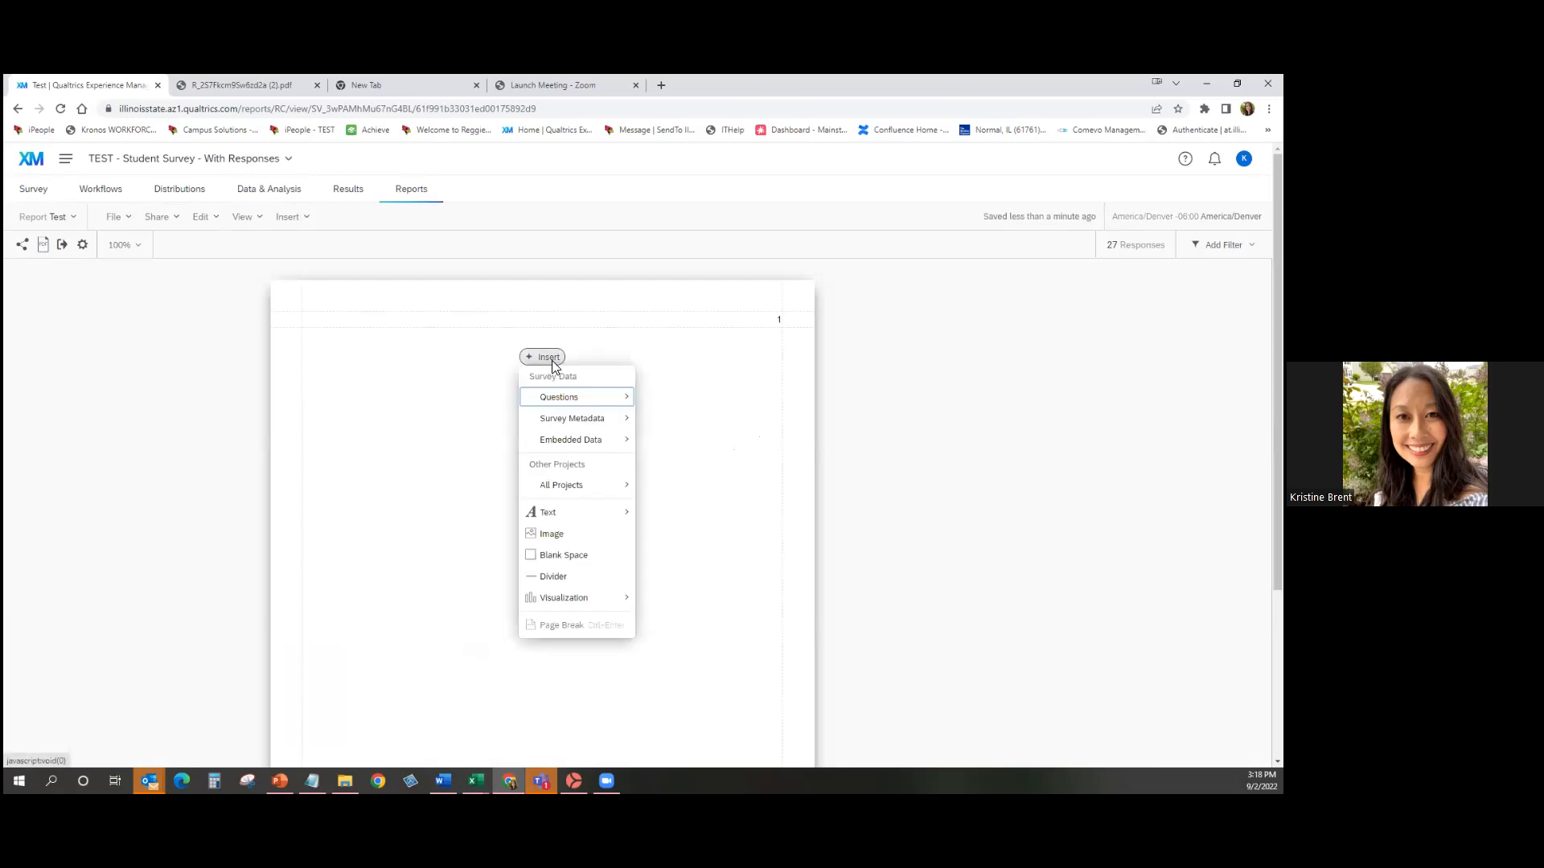
pyautogui.moveTo(596, 513)
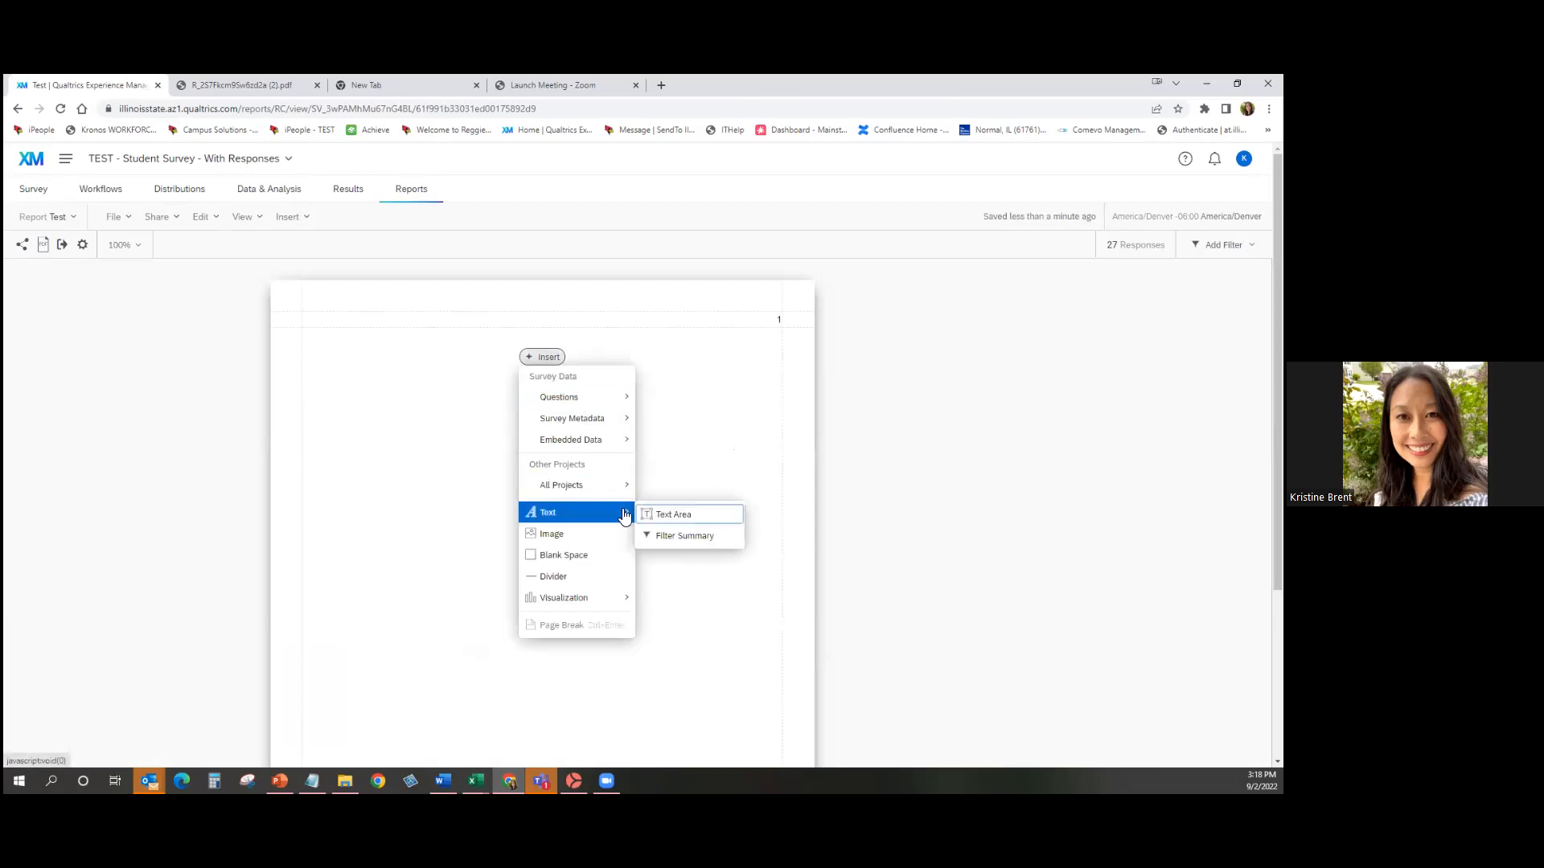
pyautogui.click(685, 517)
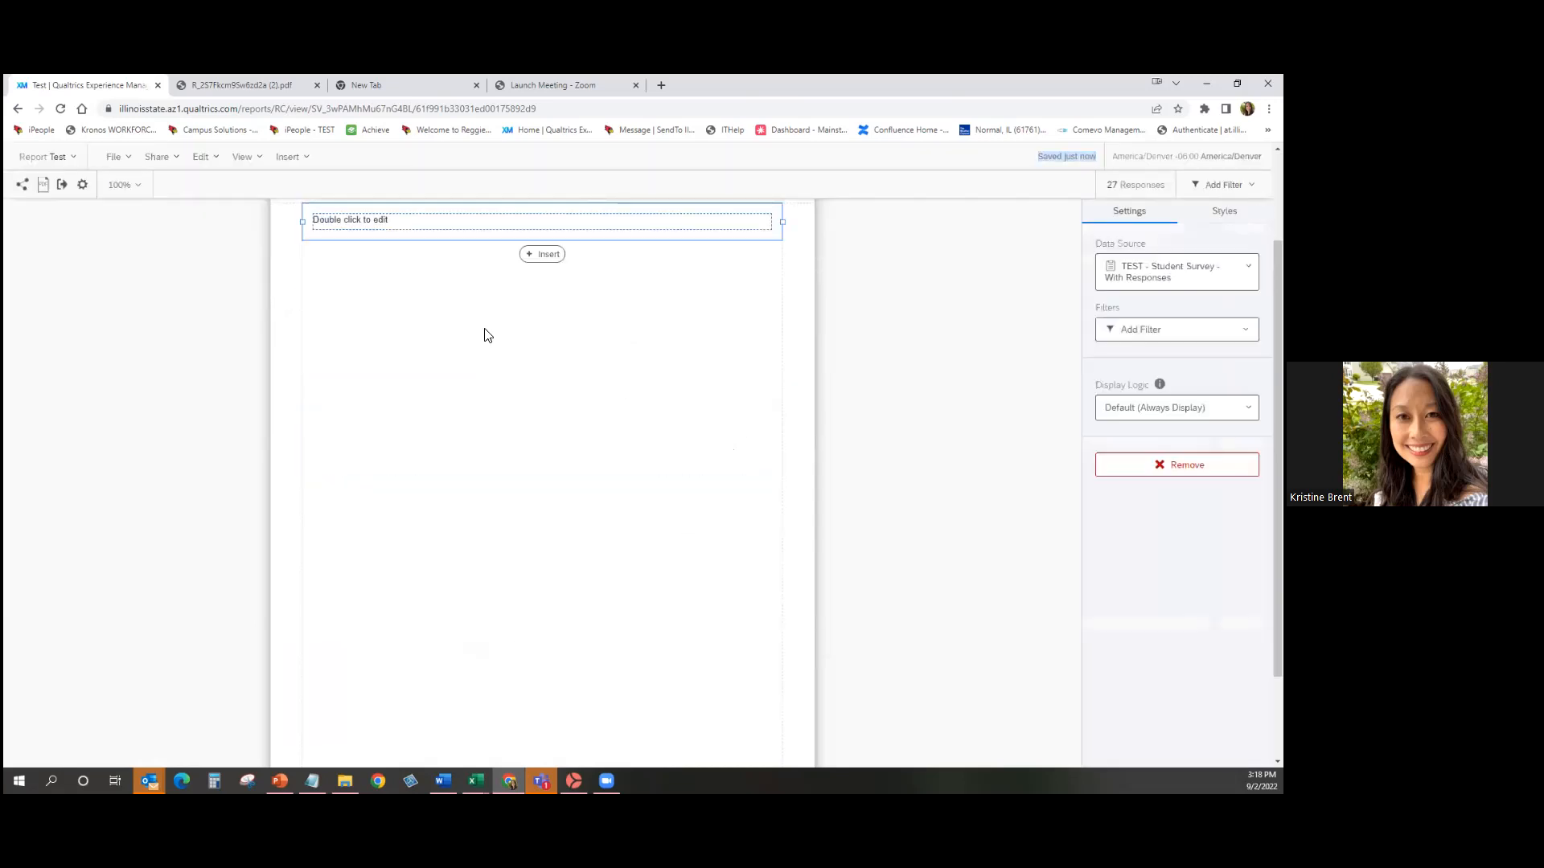
pyautogui.doubleClick(407, 229)
pyautogui.write('Studen')
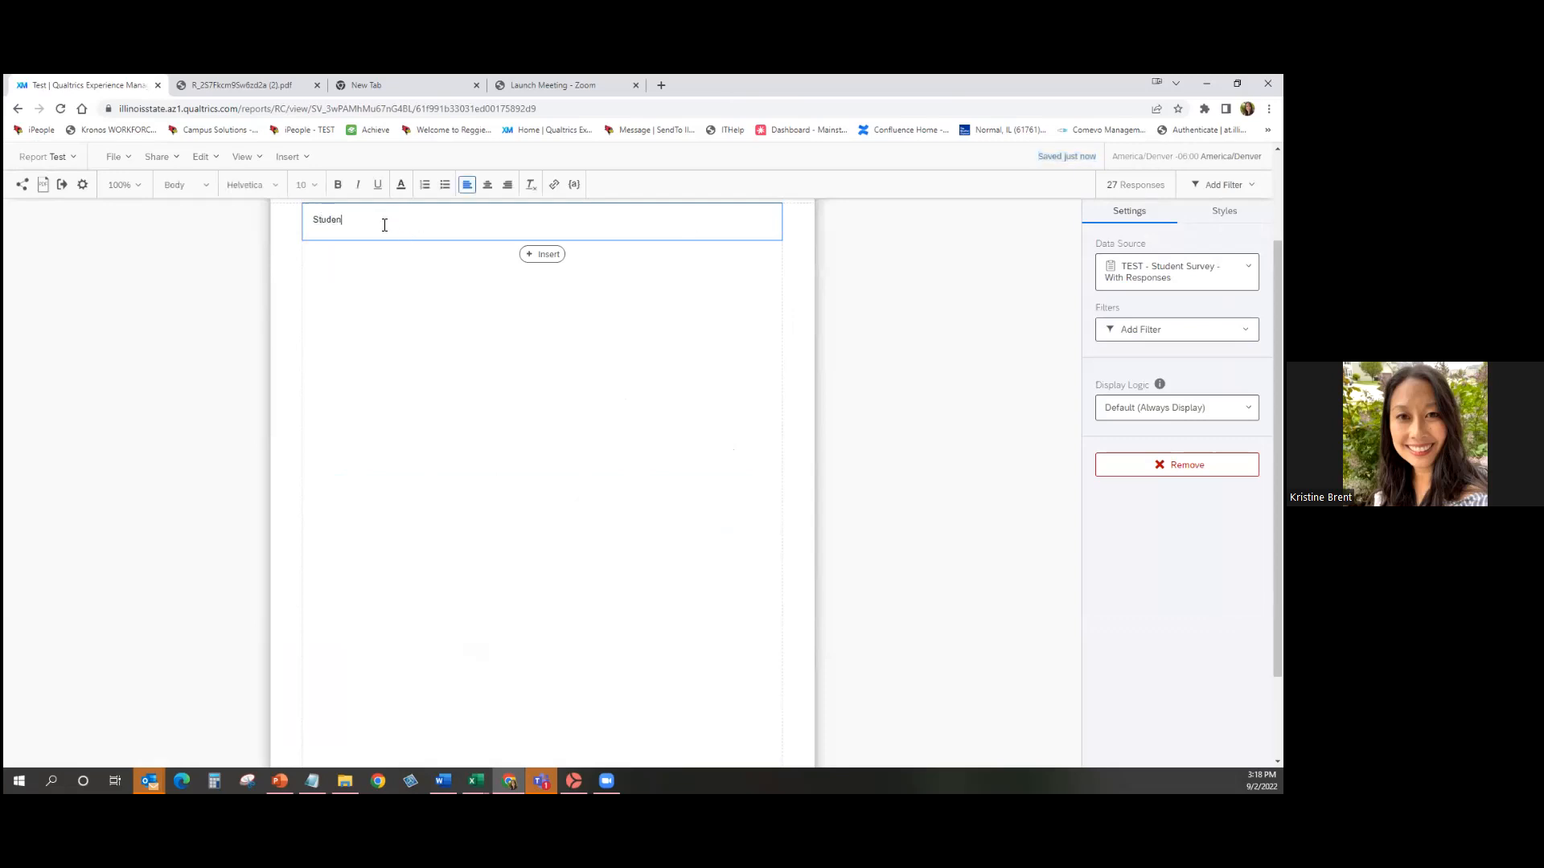
pyautogui.write('t Survey Results')
# Format the title bold, size 17, in purple.
pyautogui.moveTo(503, 234); pyautogui.dragTo(295, 206)
pyautogui.click(337, 184)
pyautogui.click(308, 185)
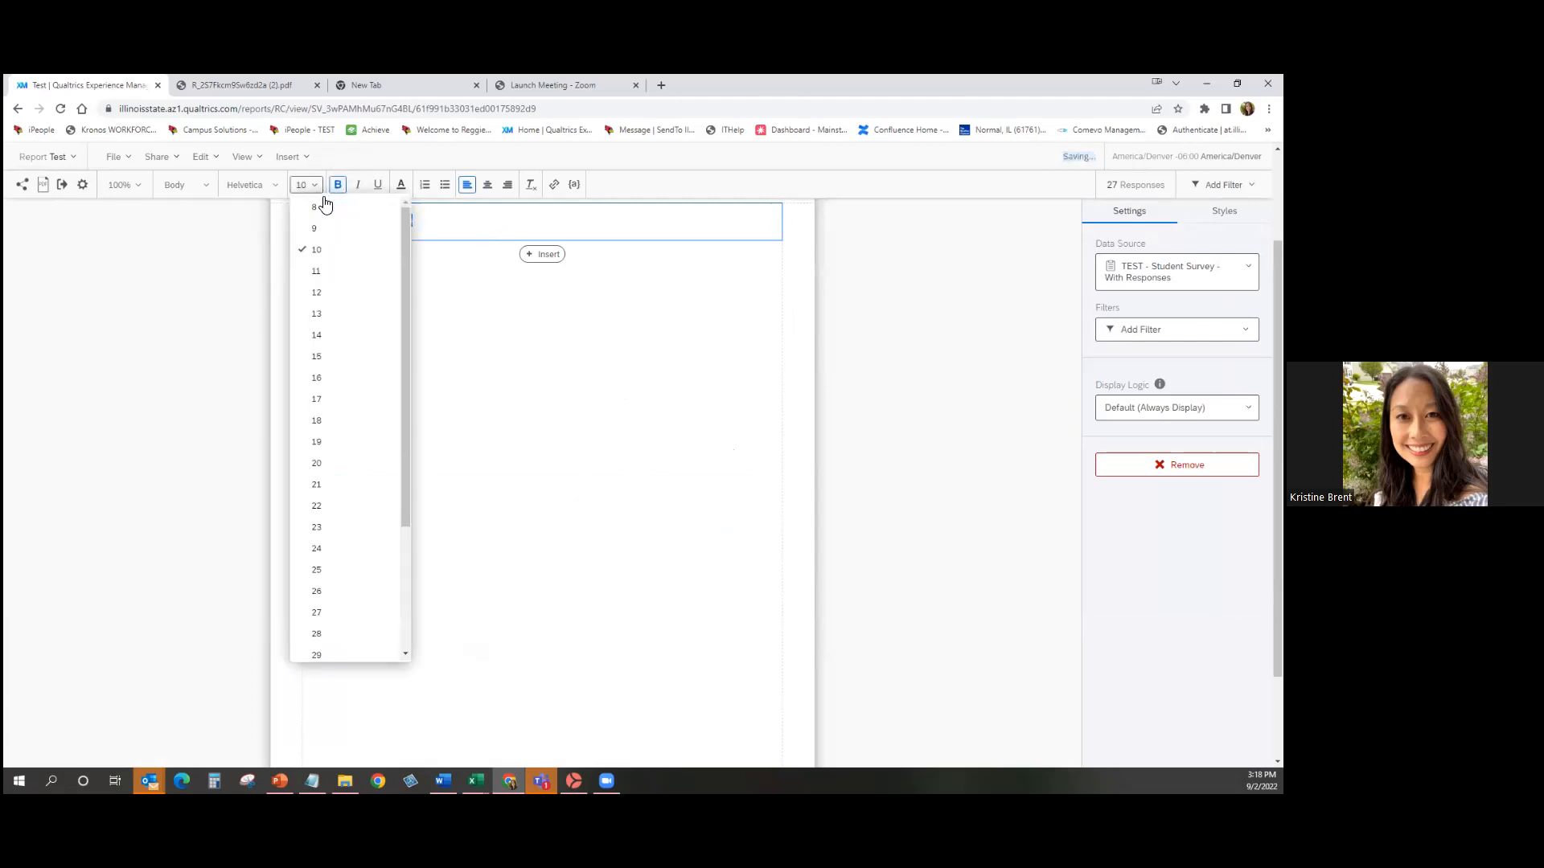
pyautogui.click(338, 402)
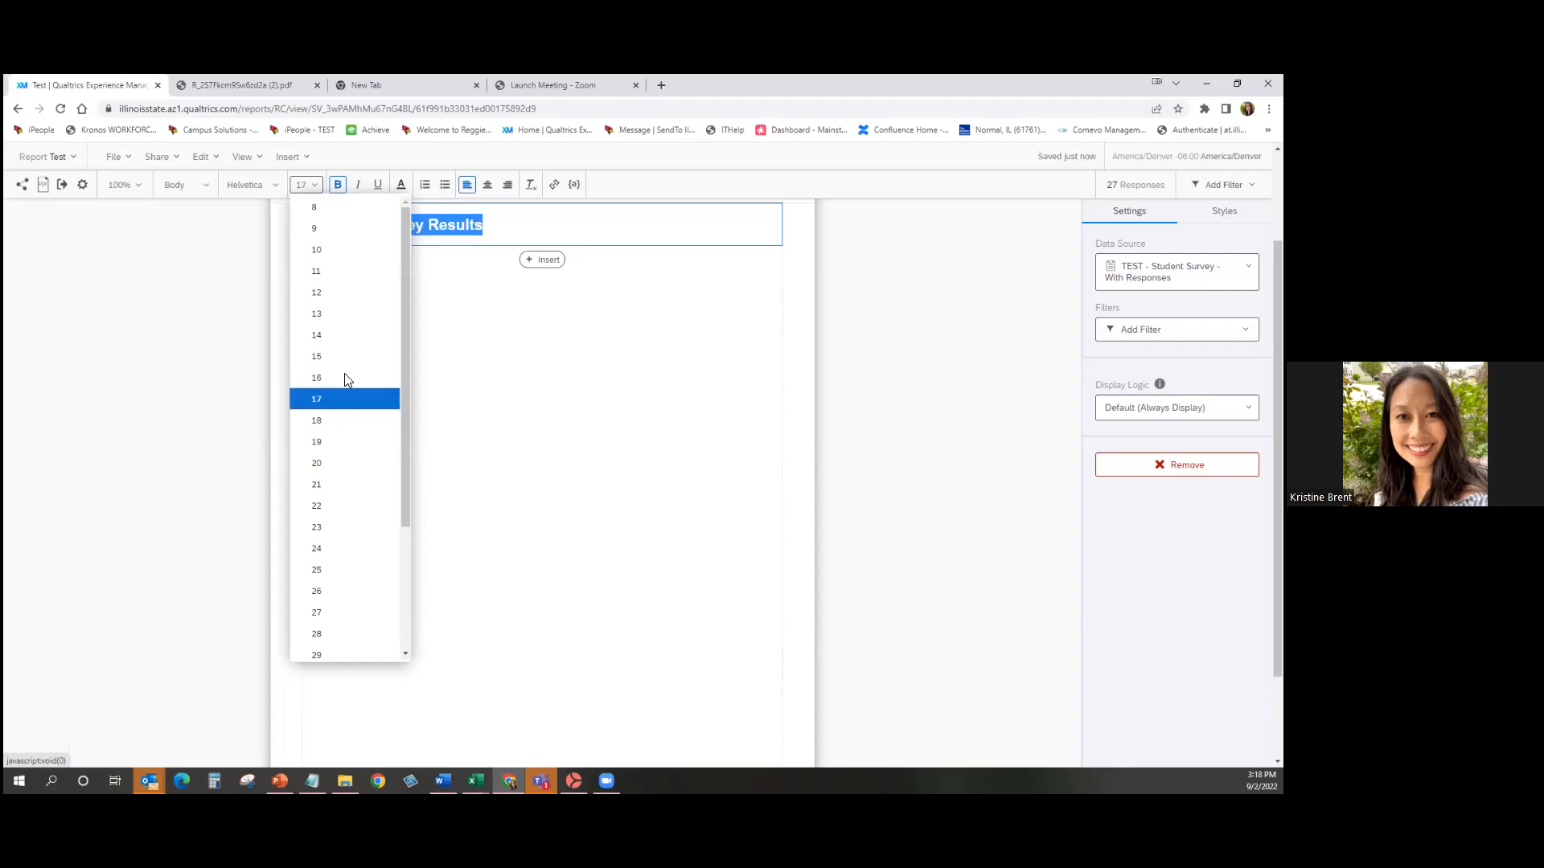
pyautogui.click(401, 184)
pyautogui.click(475, 287)
pyautogui.click(586, 343)
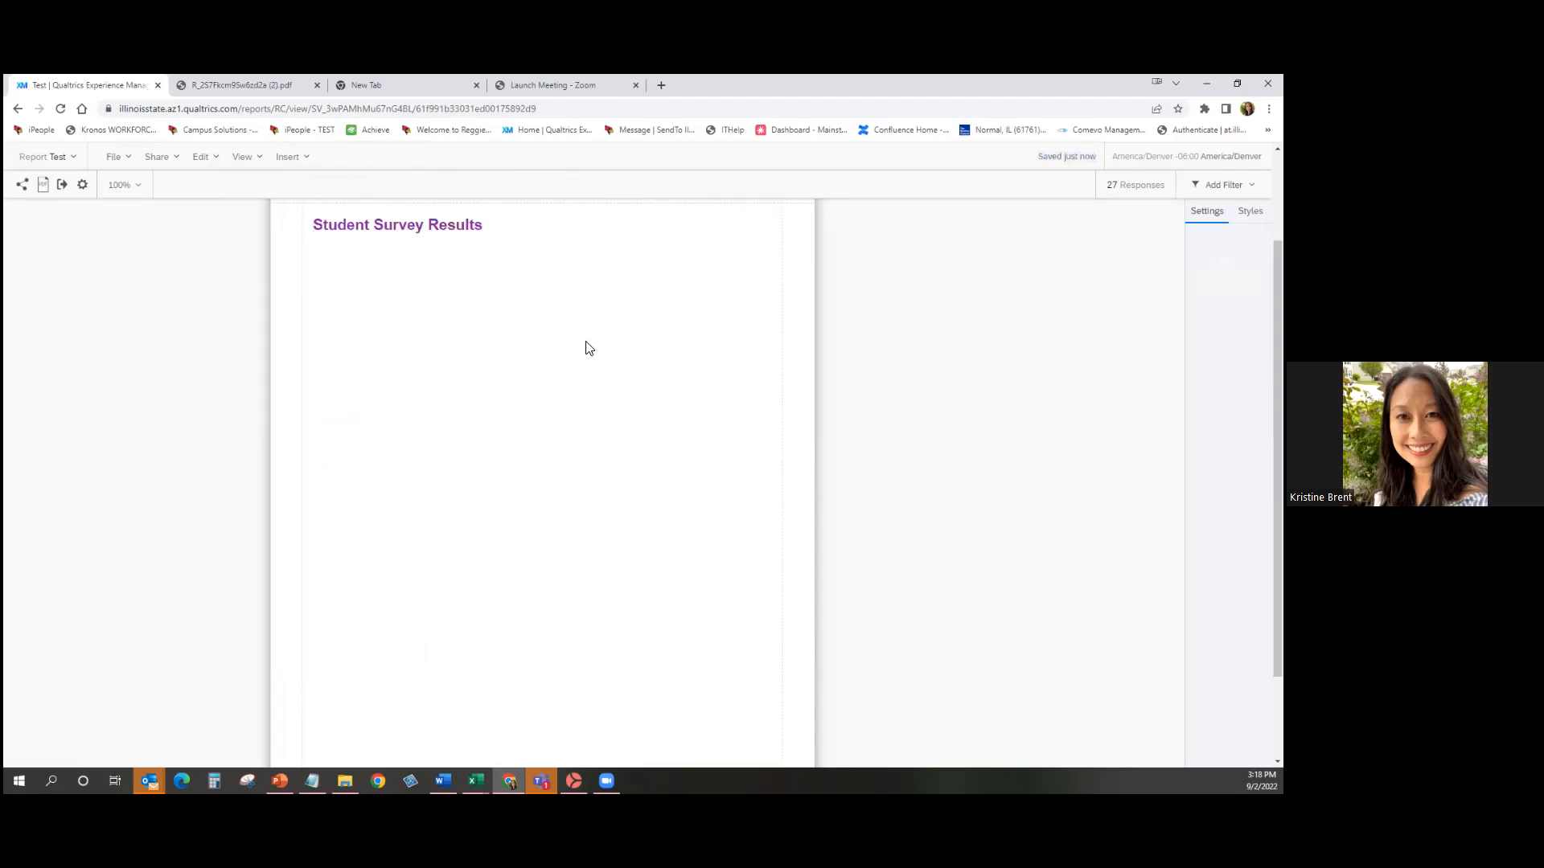
pyautogui.click(514, 244)
pyautogui.click(550, 259)
pyautogui.moveTo(581, 301)
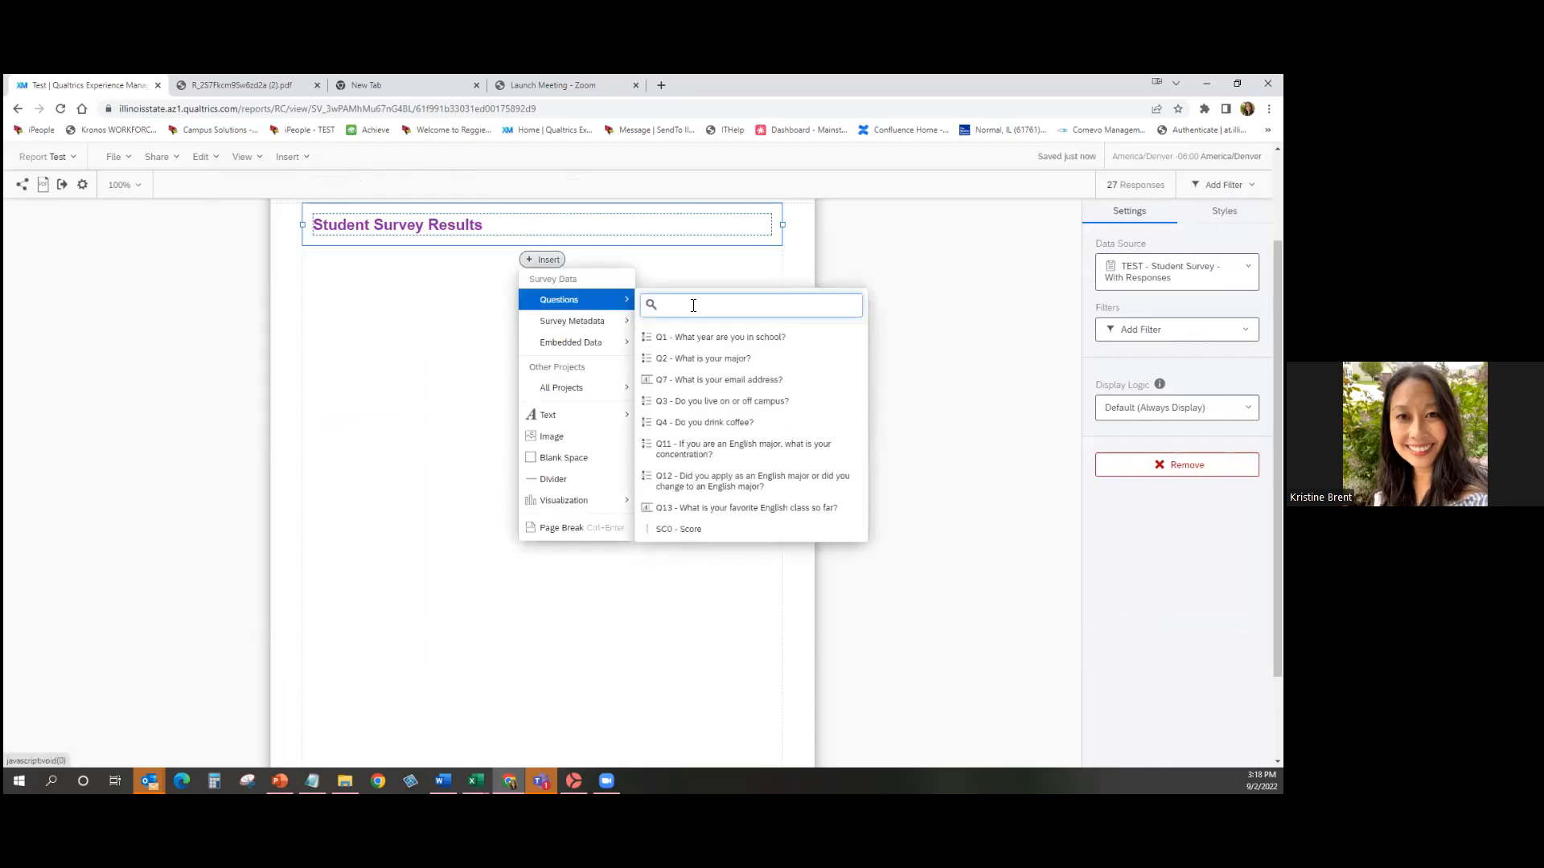
# Insert a Q1 chart below the title and change it to a pie chart.
pyautogui.click(732, 337)
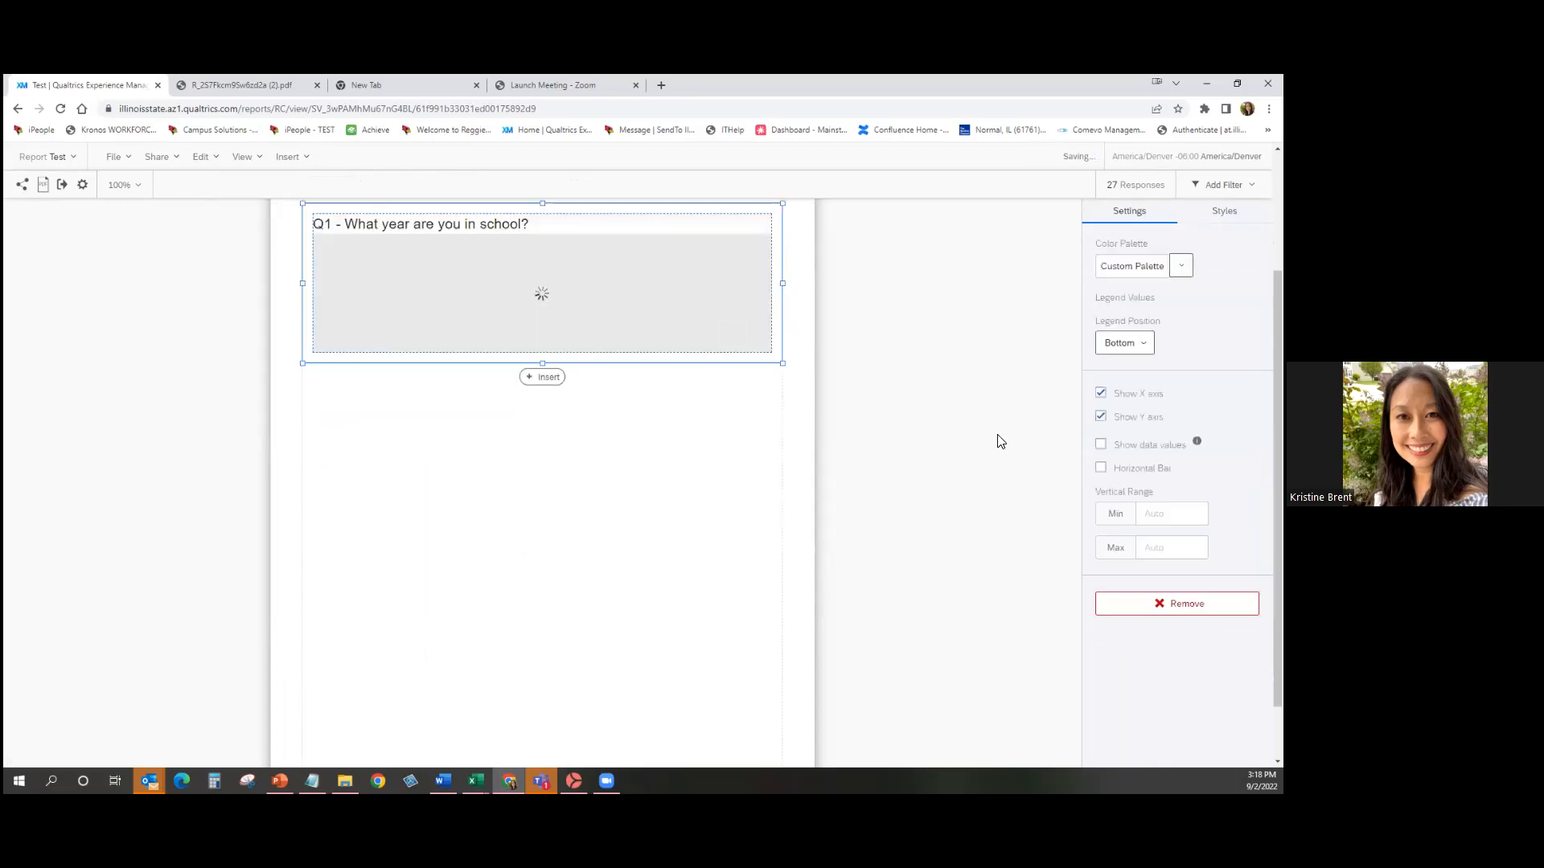
pyautogui.scroll(2, 1036, 446)
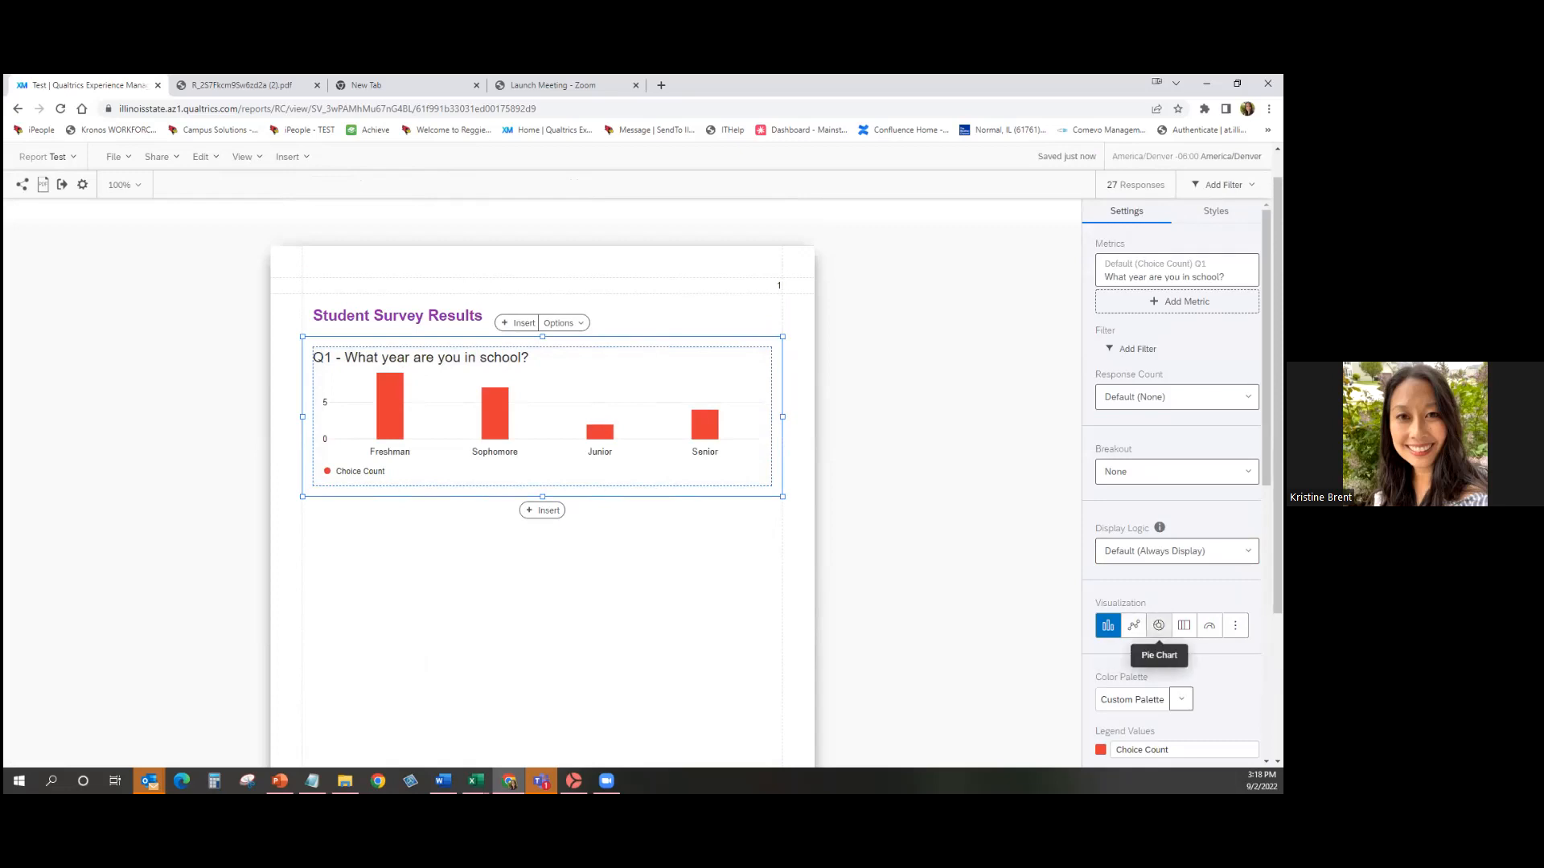
pyautogui.click(1159, 626)
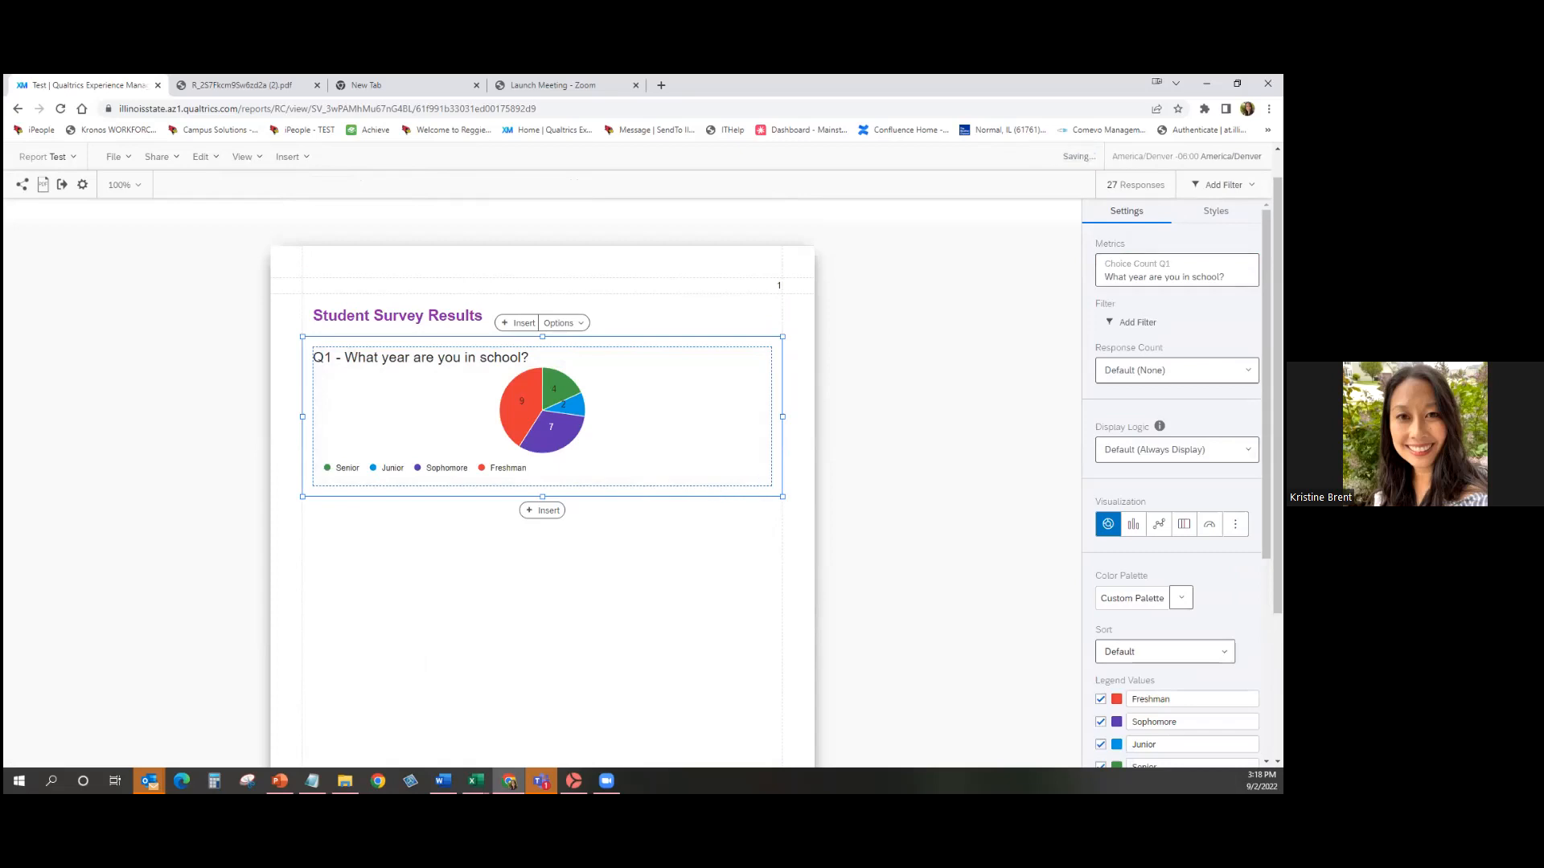
pyautogui.scroll(-4, 1174, 482)
pyautogui.scroll(-1, 1174, 482)
# Relabel Freshman as 'FR' and colour the Sophomore slice amber.
pyautogui.doubleClick(1169, 377)
pyautogui.write('FR')
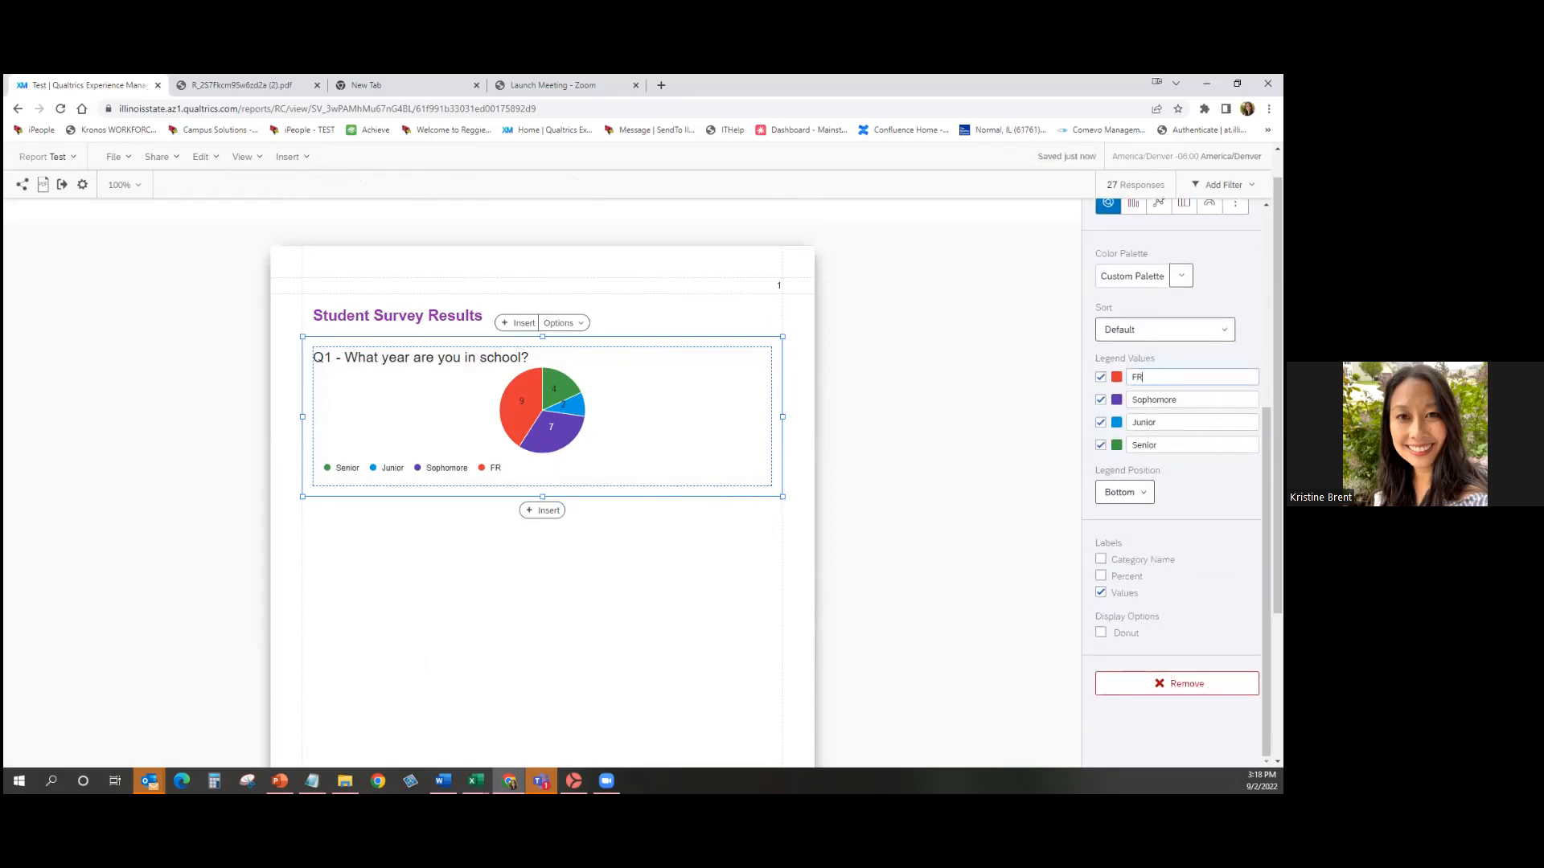
pyautogui.click(1116, 400)
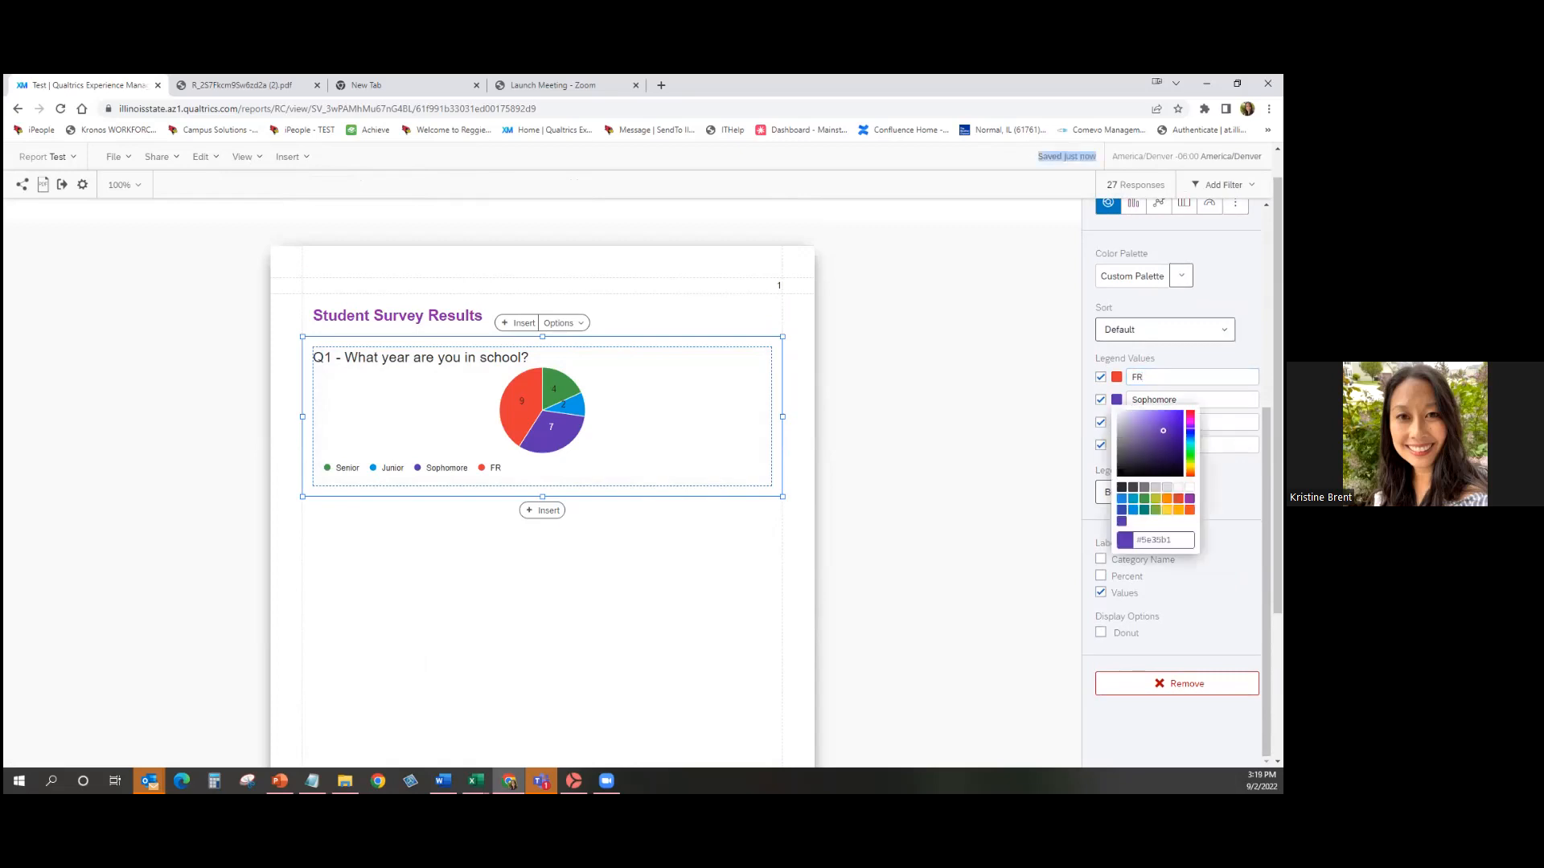
pyautogui.click(1178, 510)
pyautogui.click(988, 550)
pyautogui.click(988, 551)
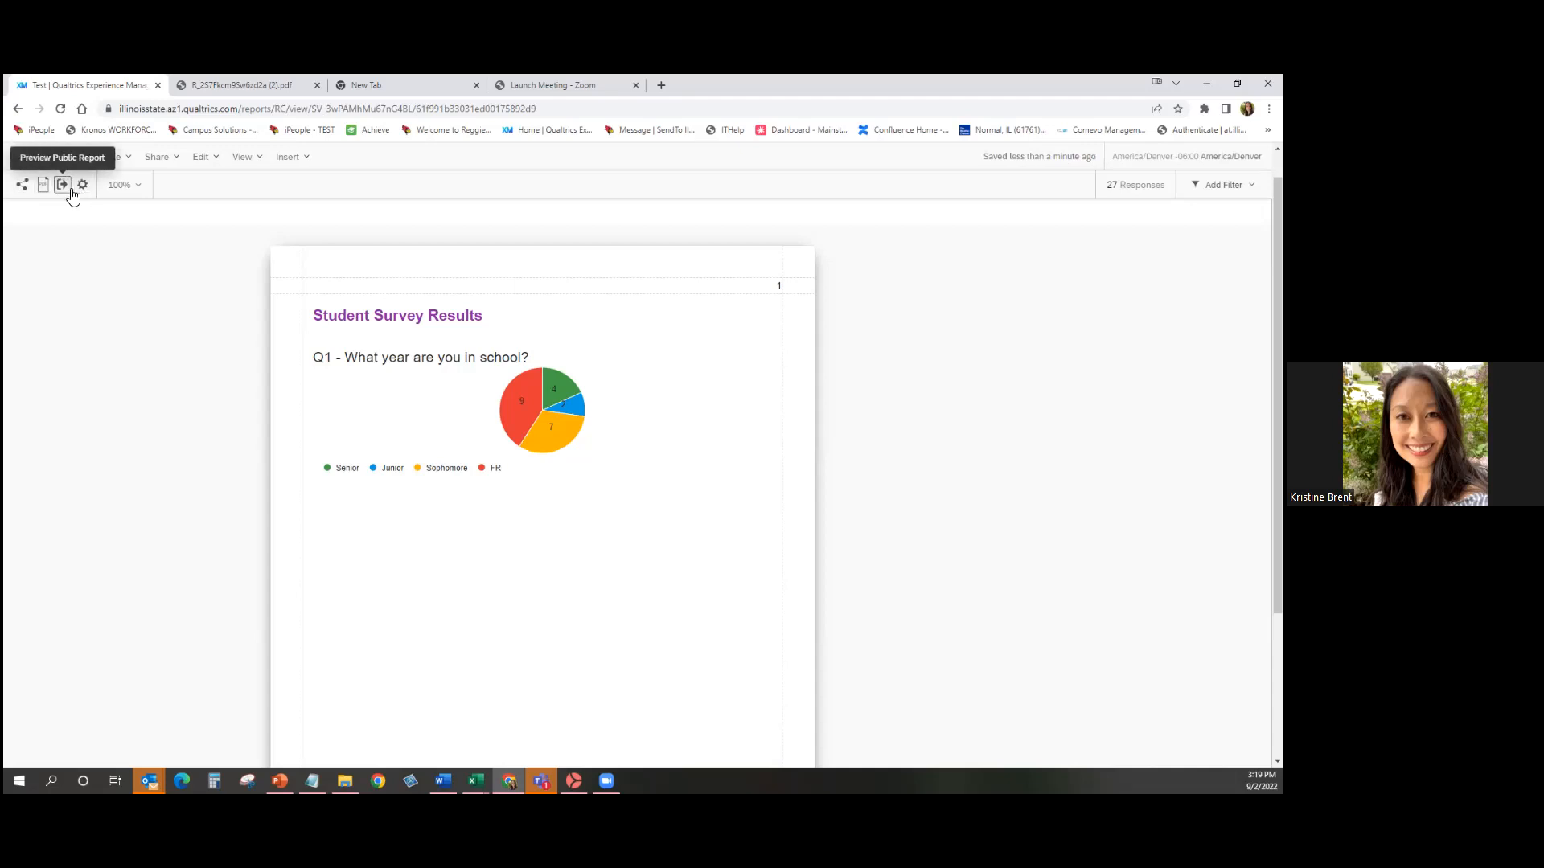
# Export the report as a PDF and open the downloaded file from Chrome's download bar.
pyautogui.click(42, 185)
pyautogui.click(825, 507)
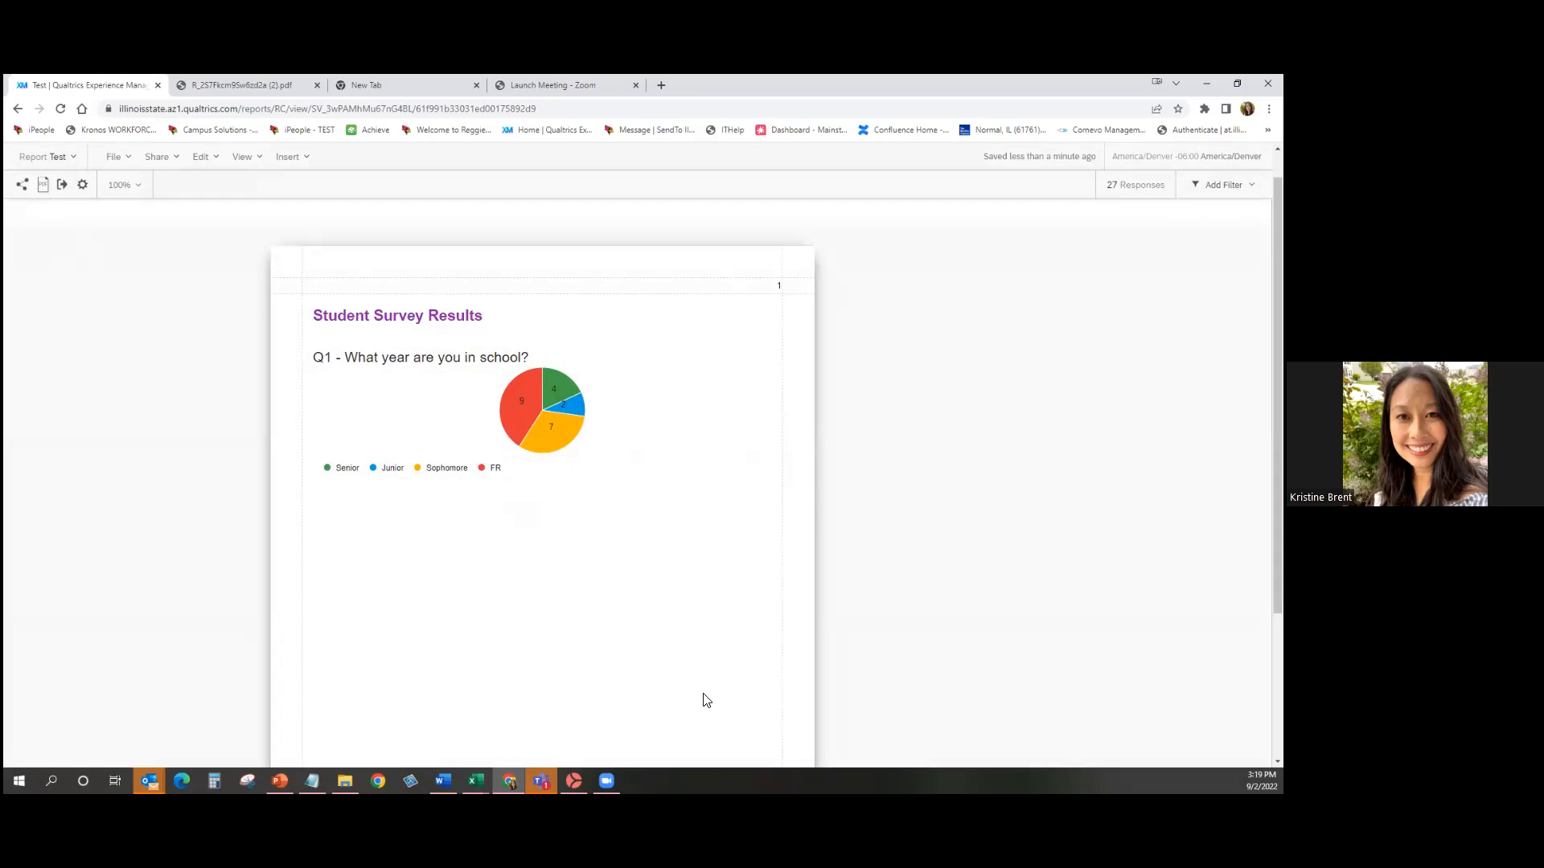
pyautogui.hotkey('alt', 'Tab')
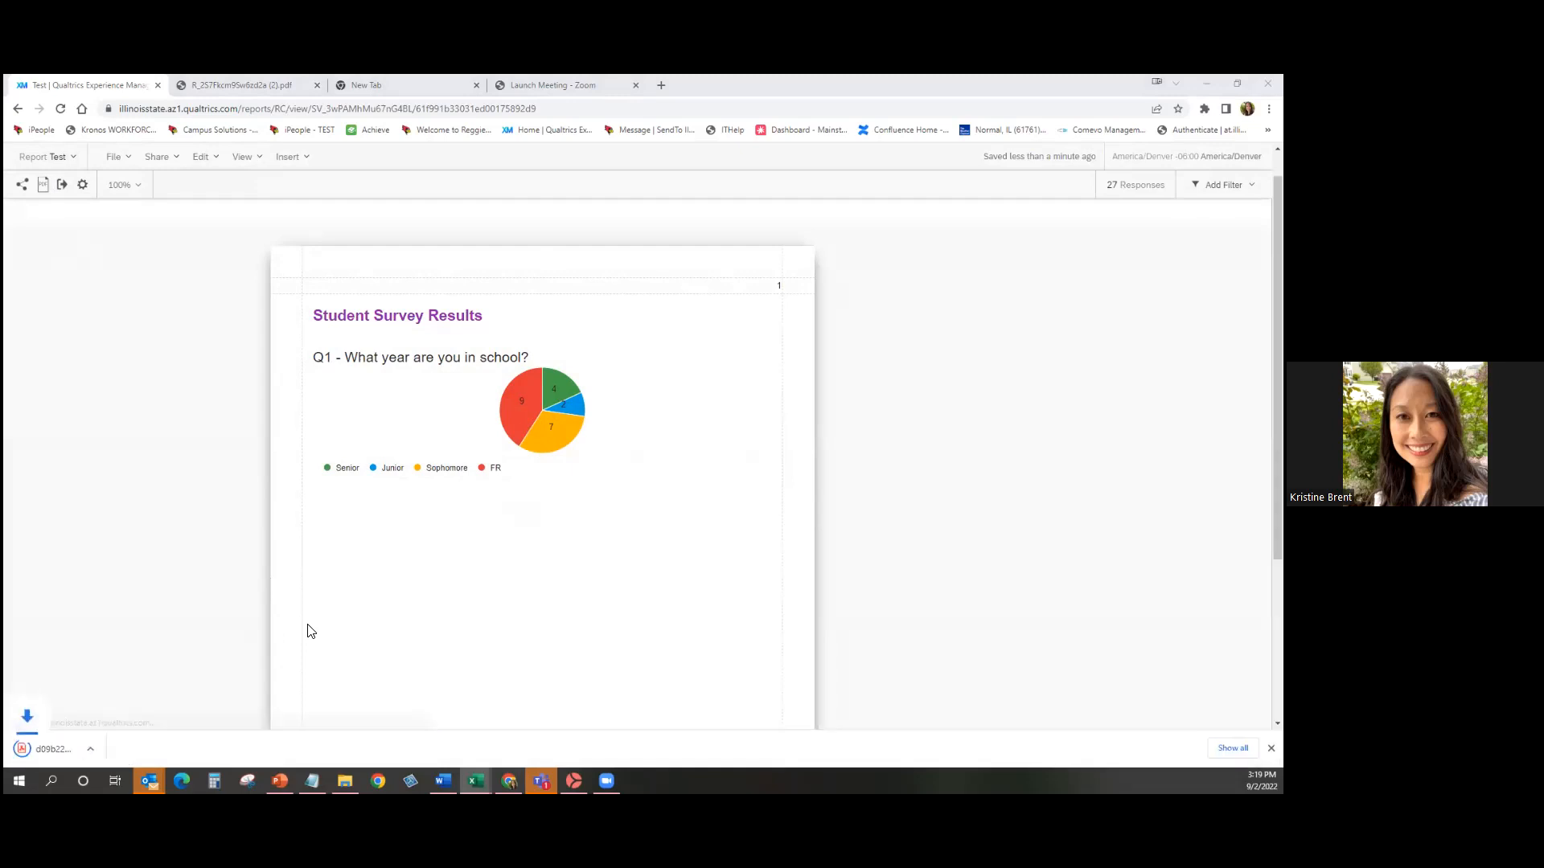
pyautogui.click(66, 750)
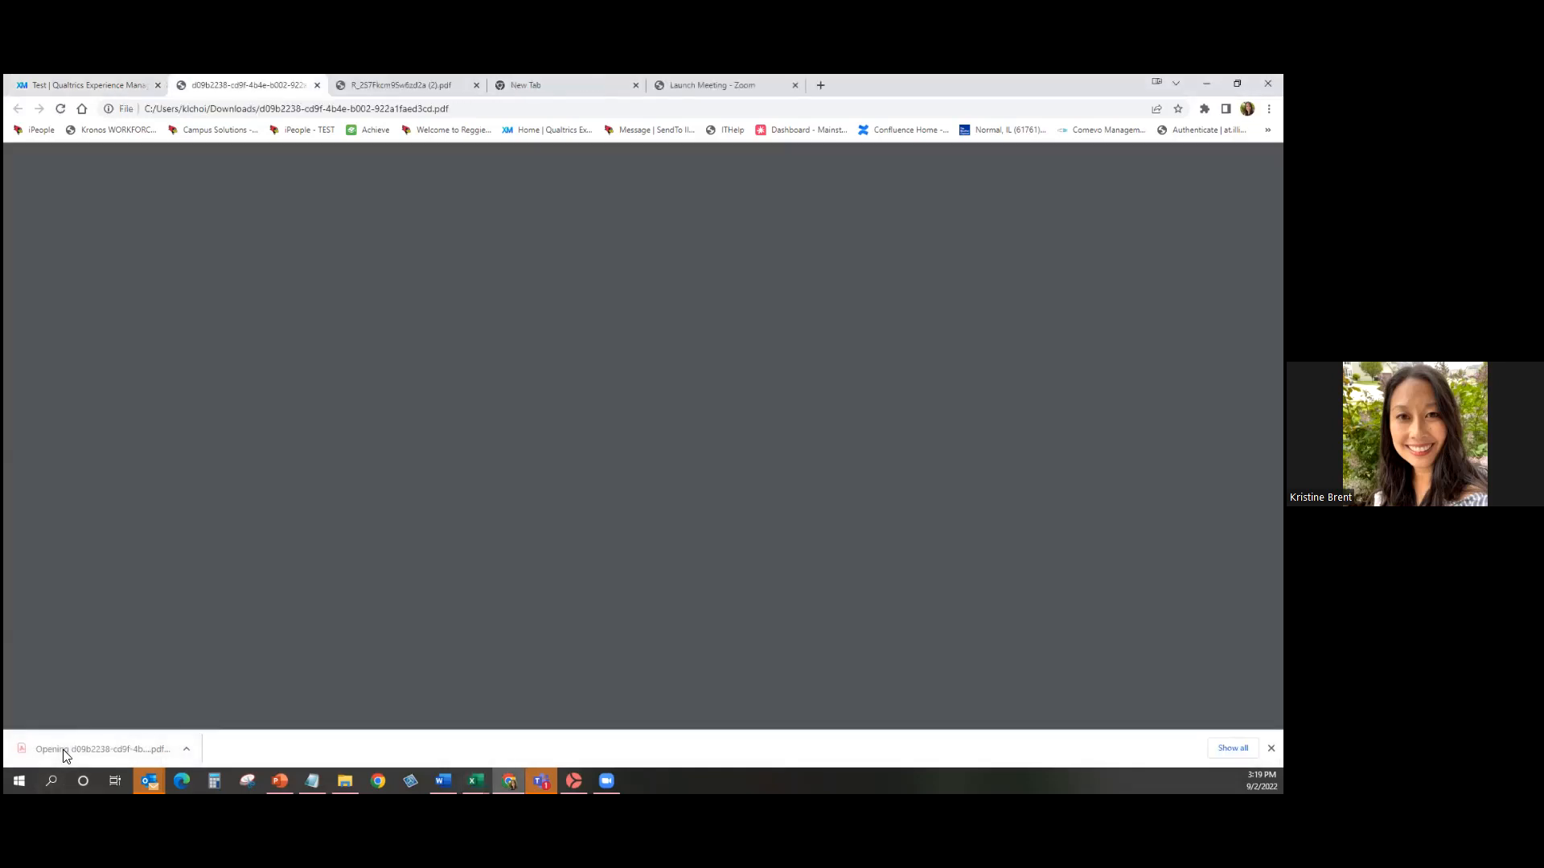
# Scroll through the PDF report's pie chart, then minimize Chrome.
pyautogui.scroll(-2, 638, 620)
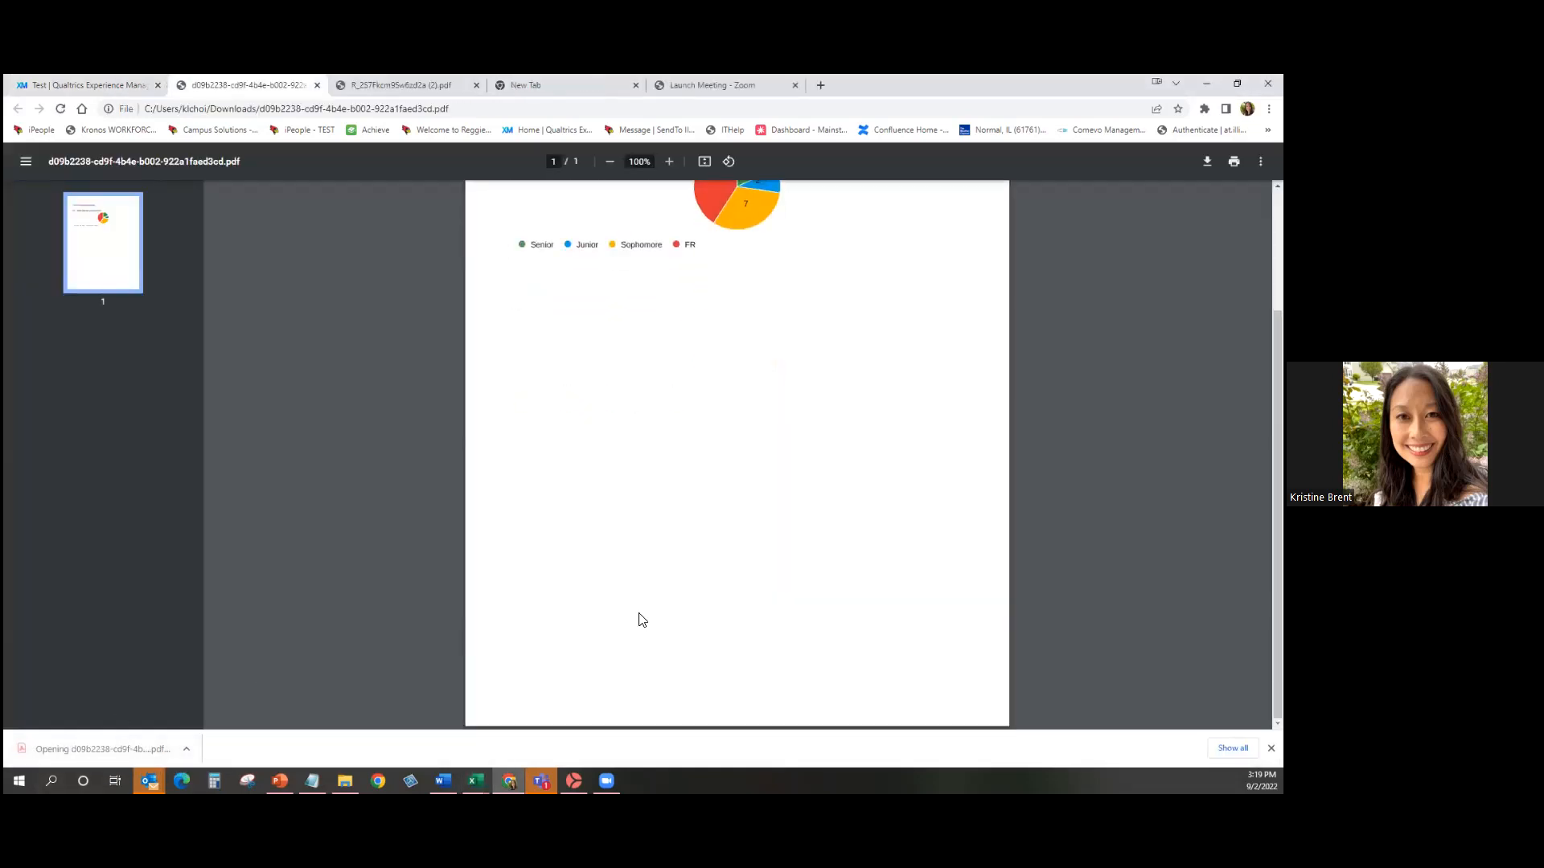
pyautogui.scroll(2, 647, 623)
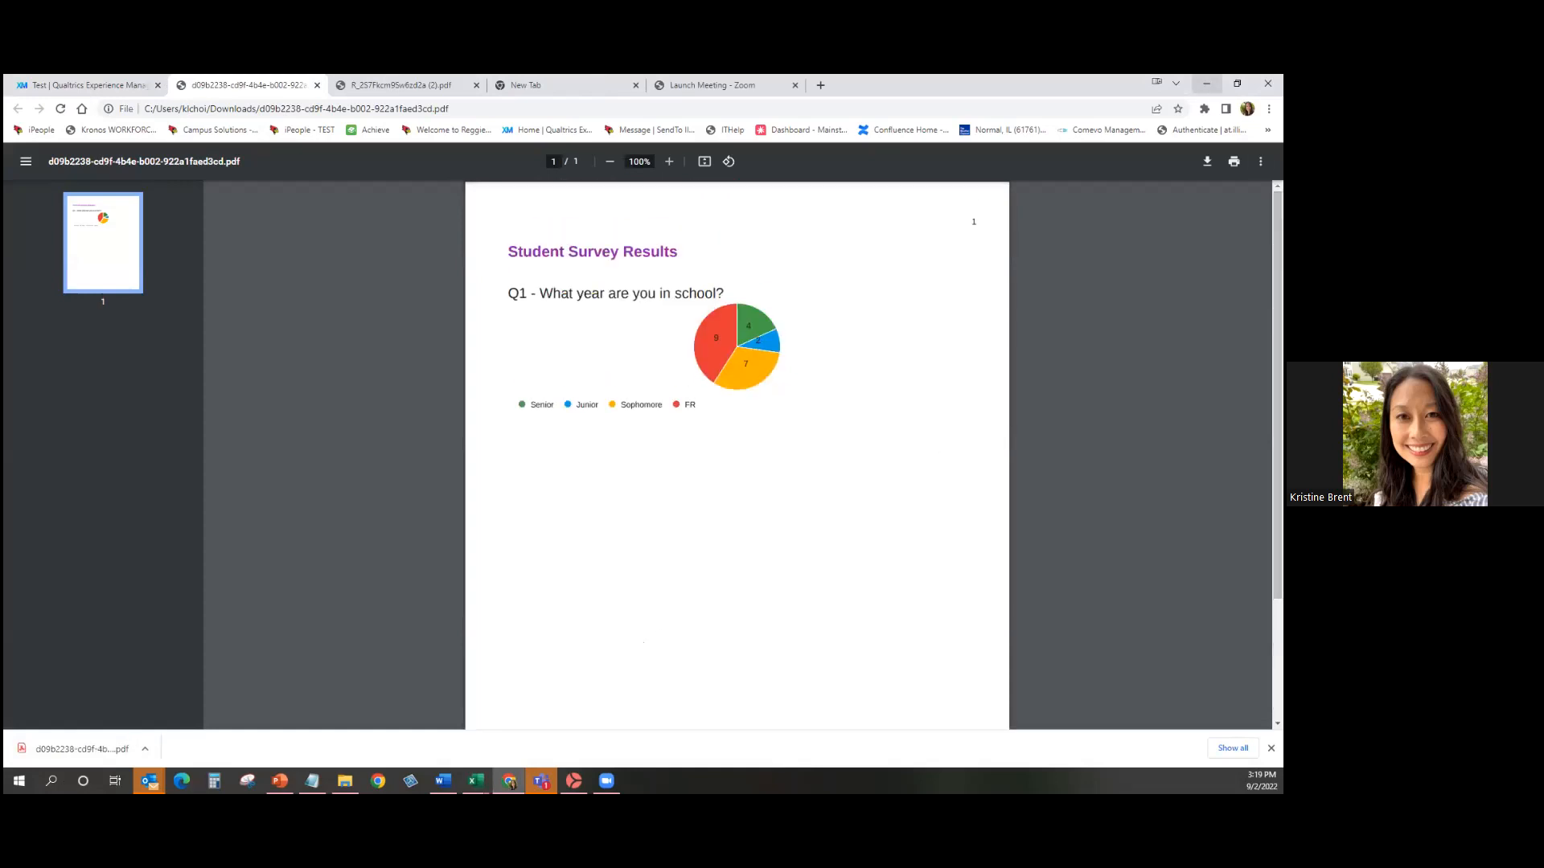
pyautogui.click(1206, 83)
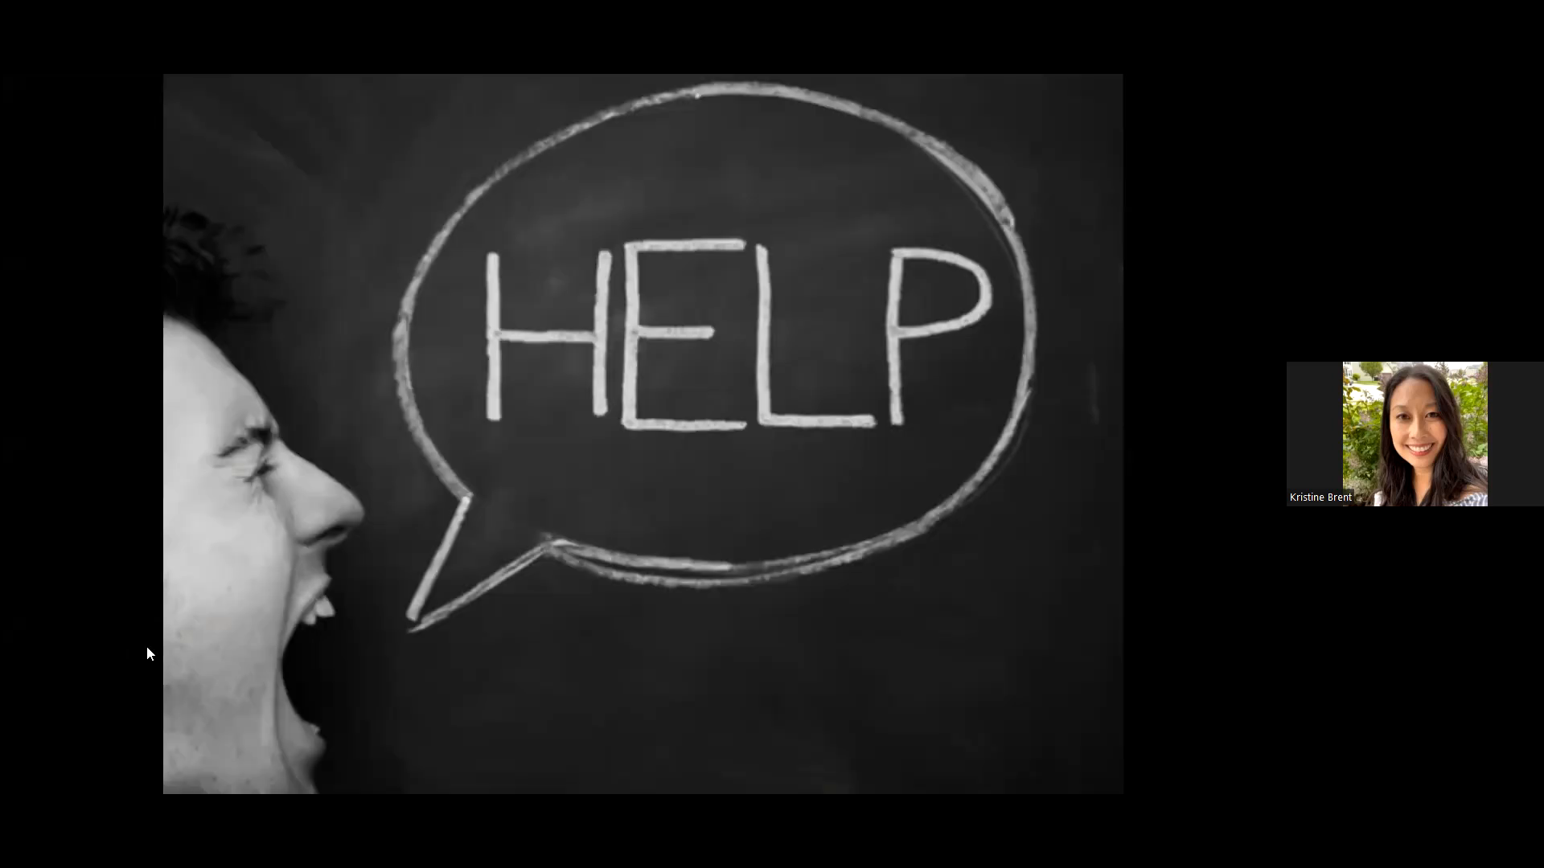
# Move to the next slide, listing Qualtrics and Technology Support Center contacts.
pyautogui.press('Right')
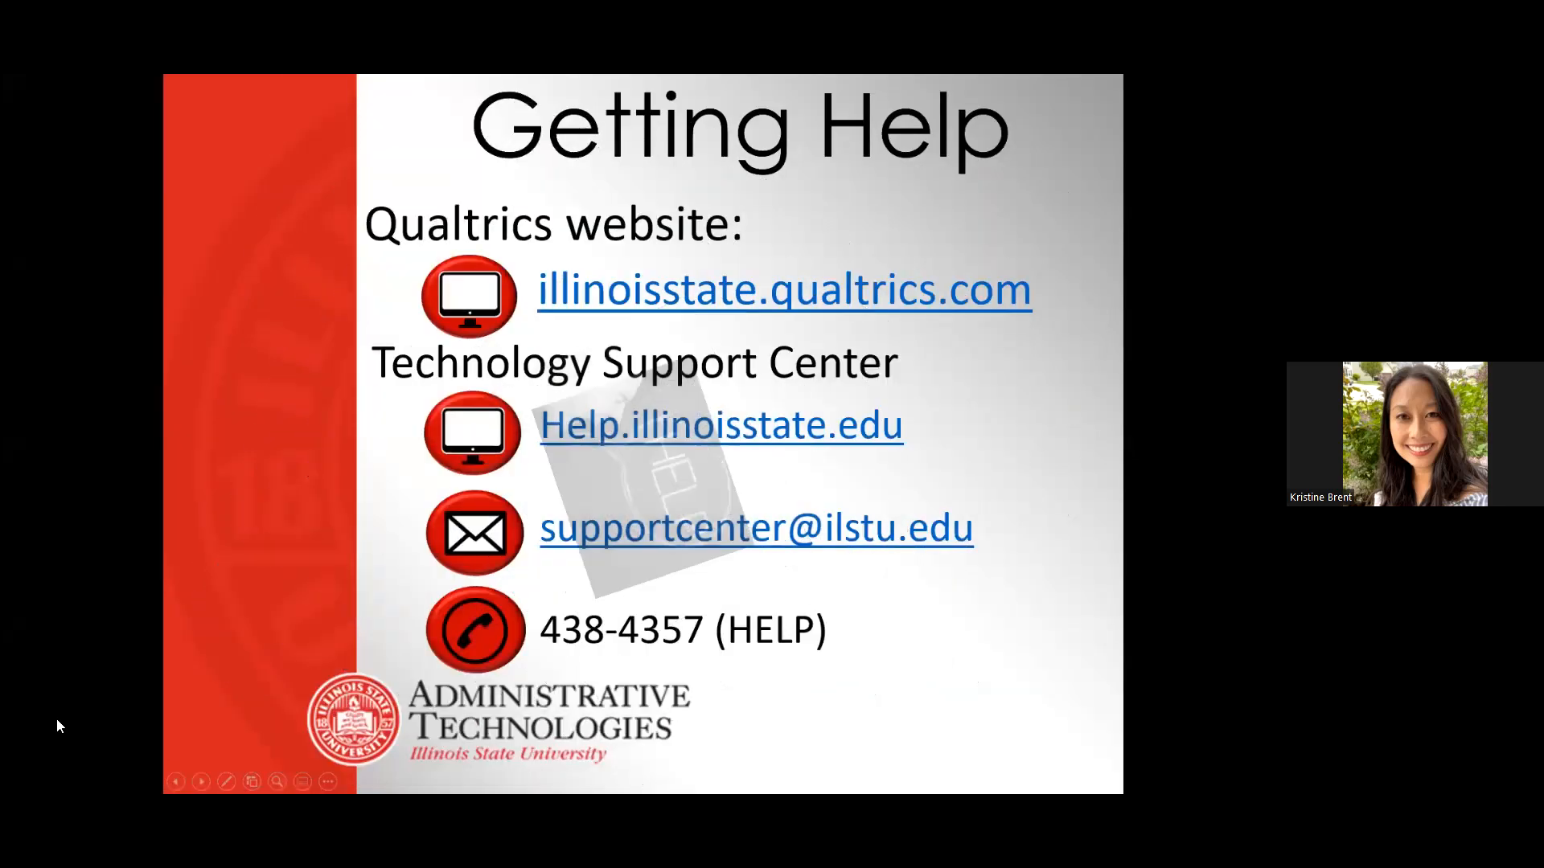